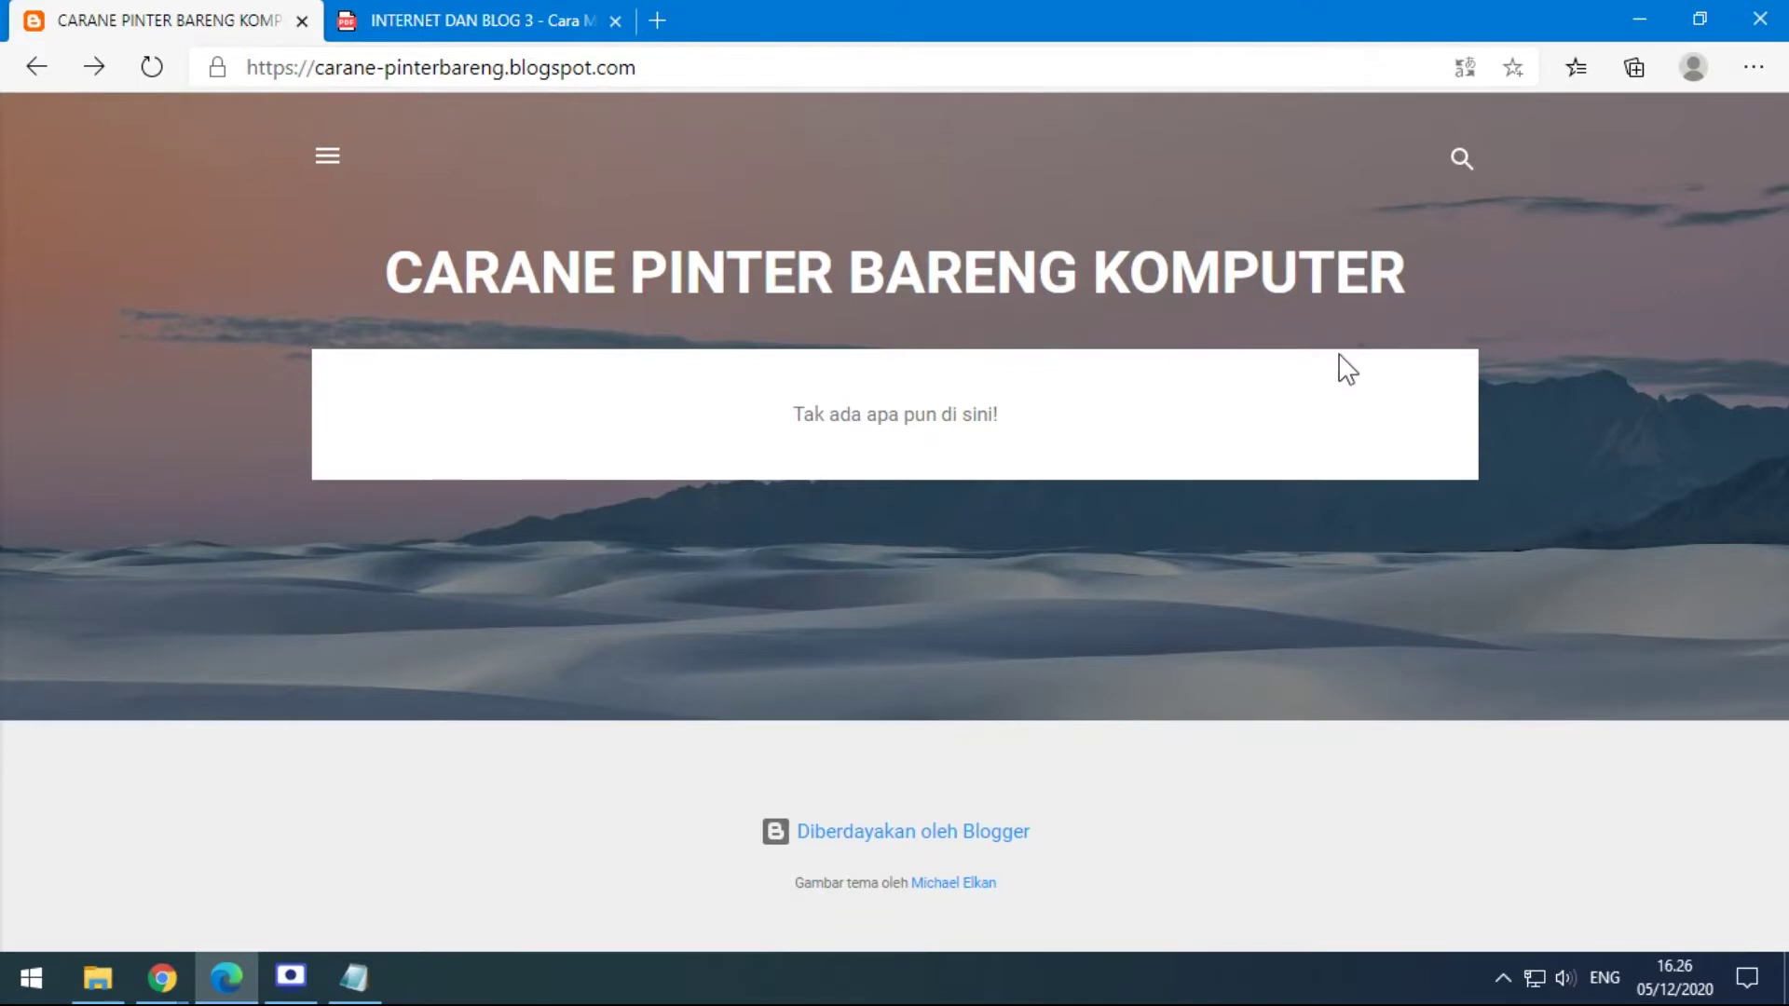
View the author profile in the blog's side menu and close it again.
{"action": "left_click", "coordinate": [314, 164]}
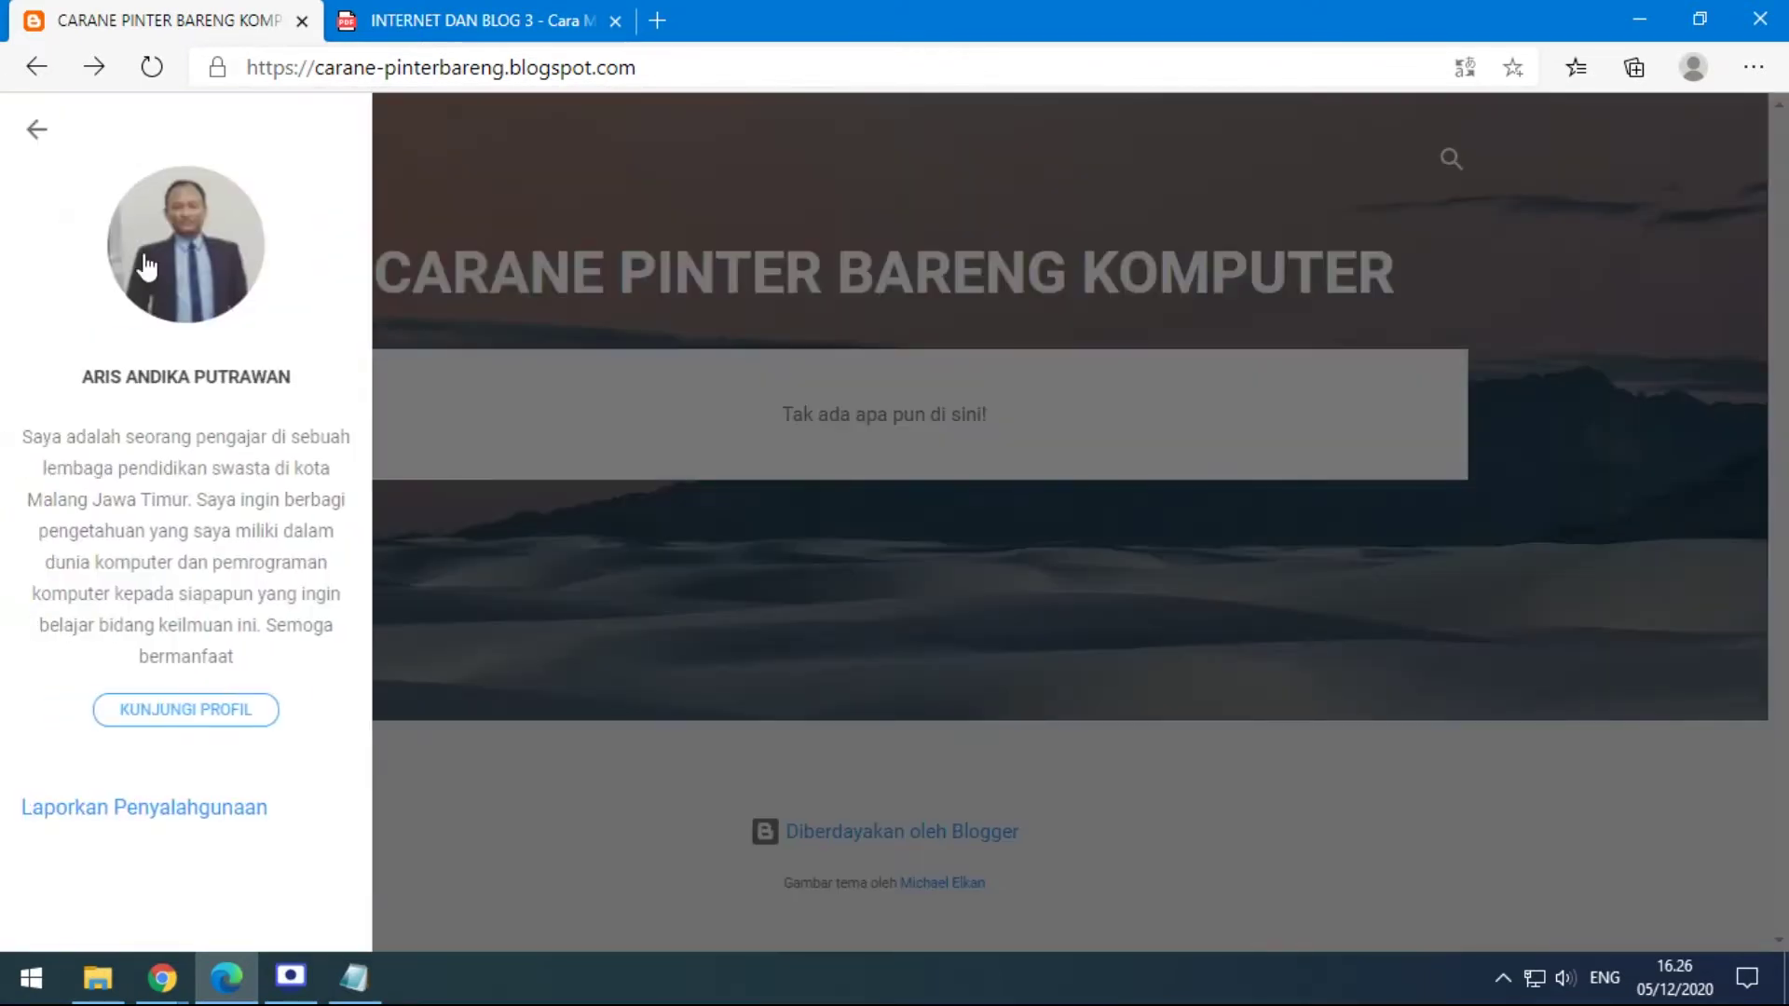
{"action": "left_click", "coordinate": [37, 130]}
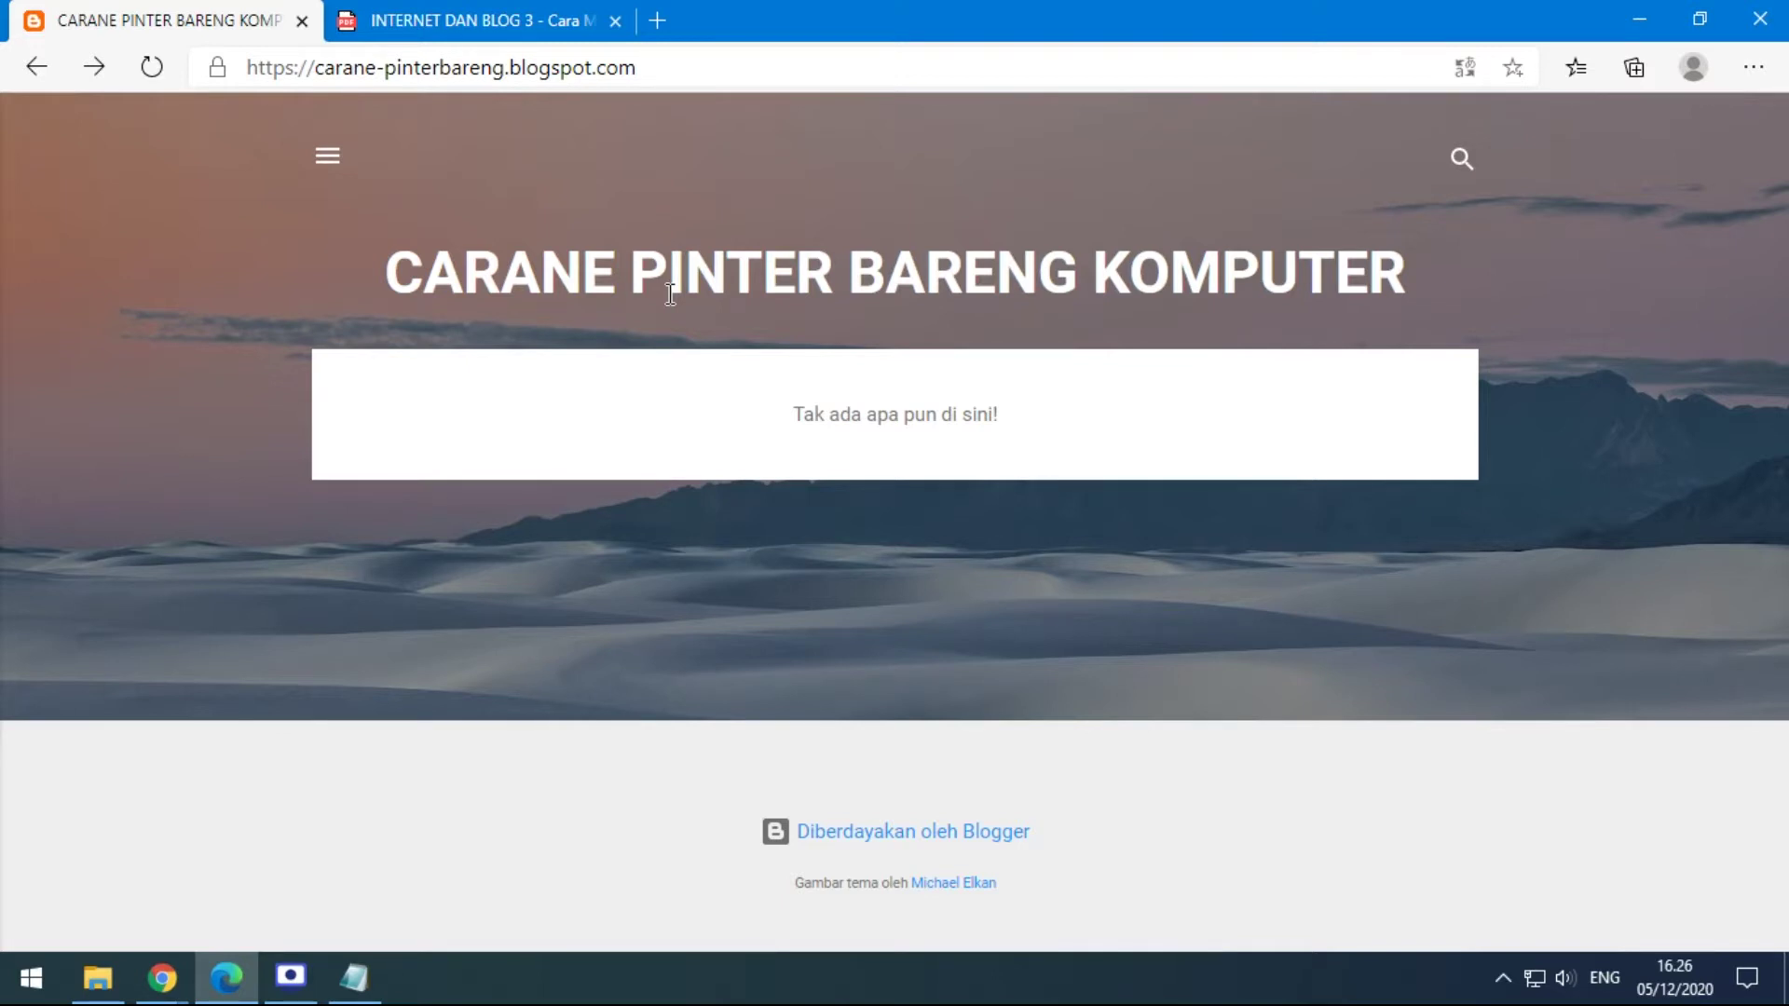
Open "Bahan Post Pertama dalam blog.txt" from the Materi Internet dan Blog folder, maximize it and highlight "Yuk kenalan dulu" in the title line.
{"action": "left_click", "coordinate": [98, 978]}
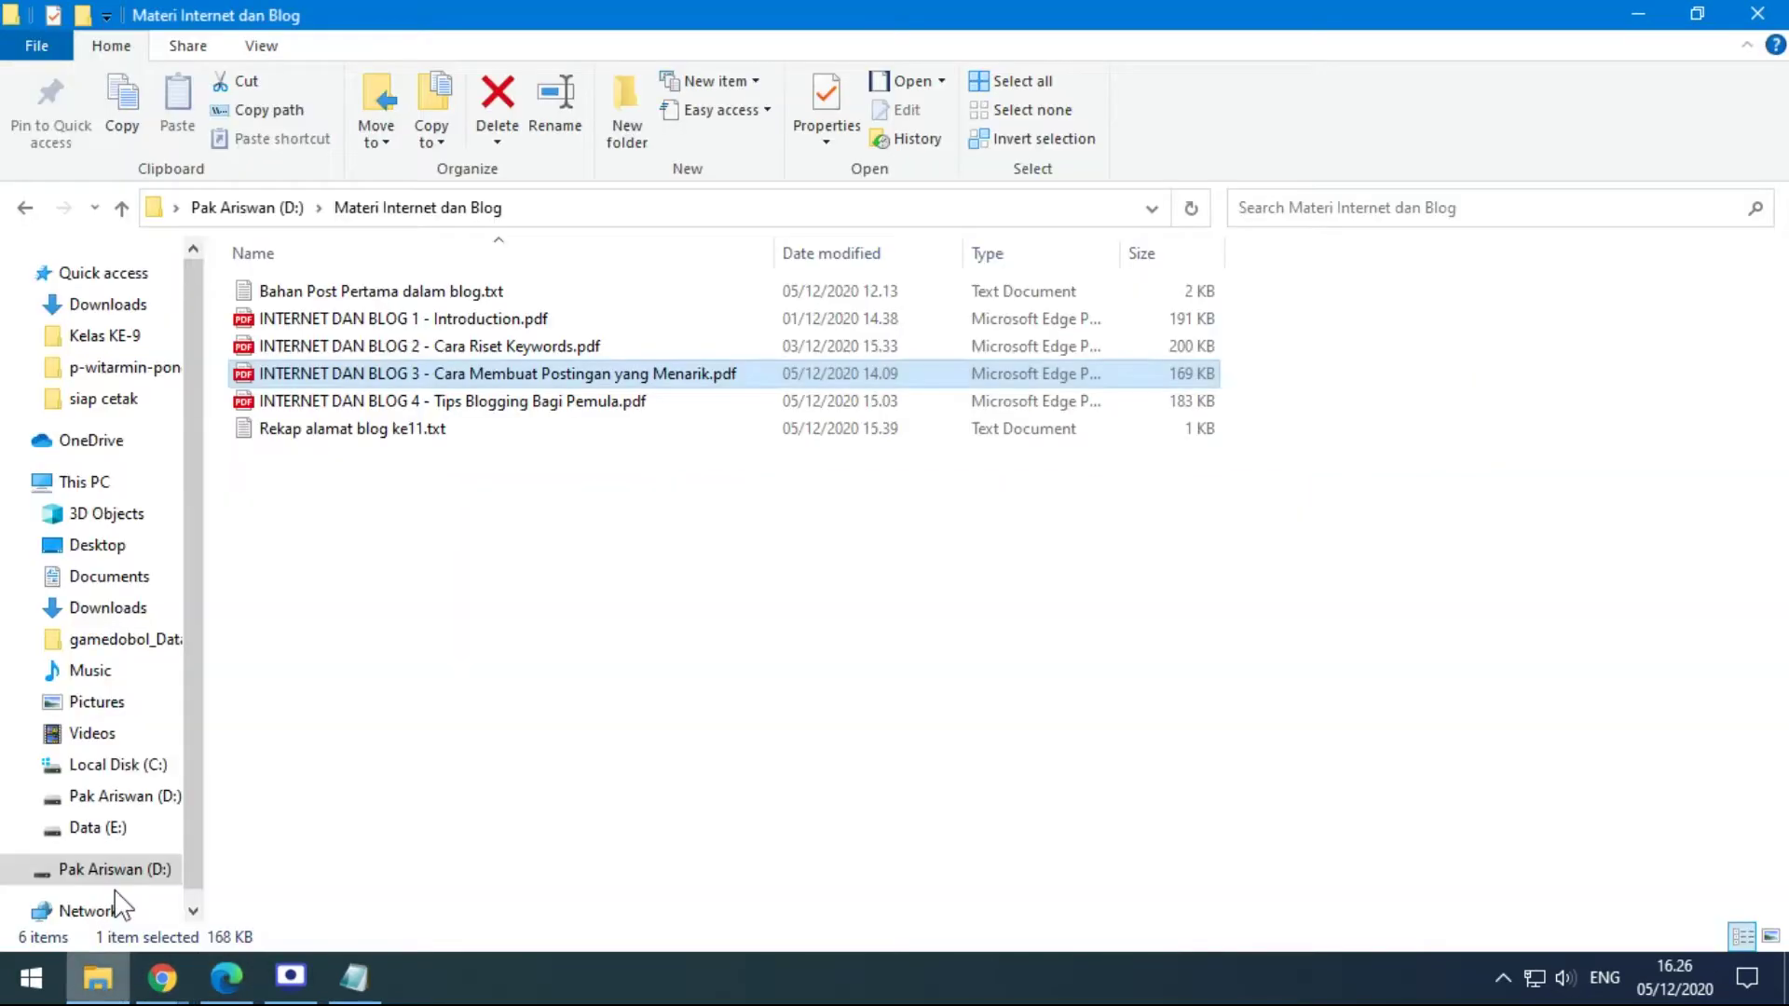
{"action": "double_click", "coordinate": [419, 291]}
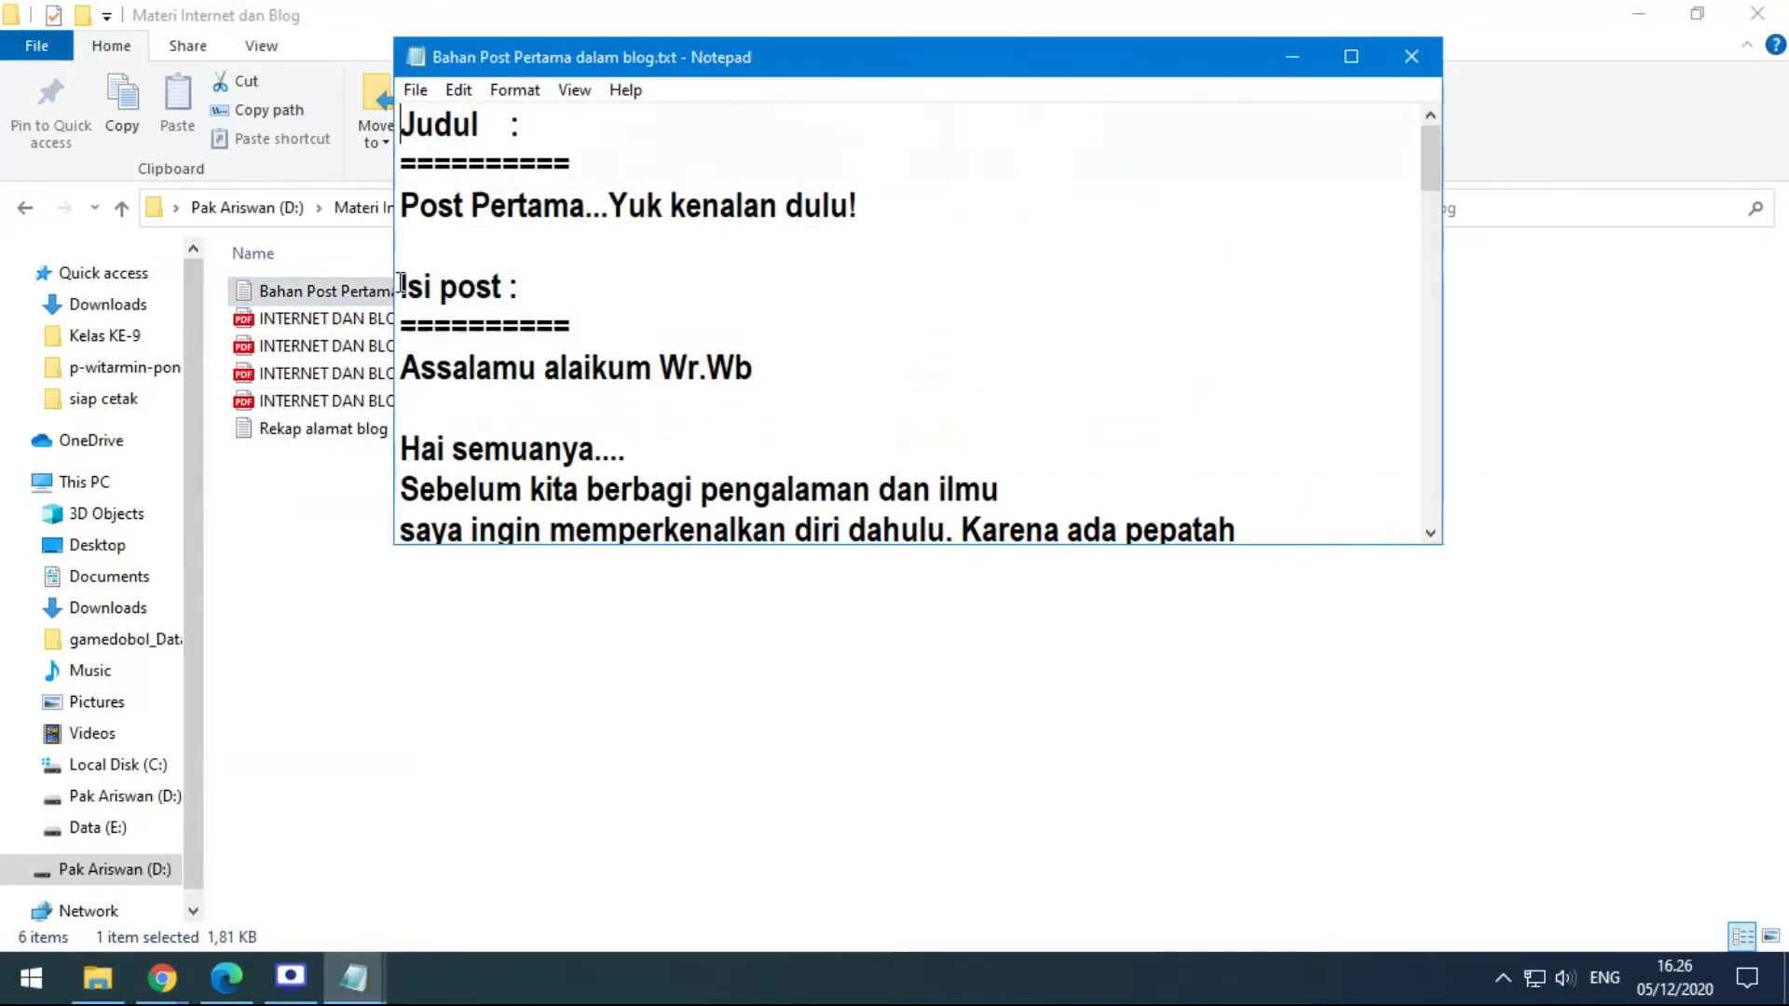
{"action": "left_click", "coordinate": [1351, 56]}
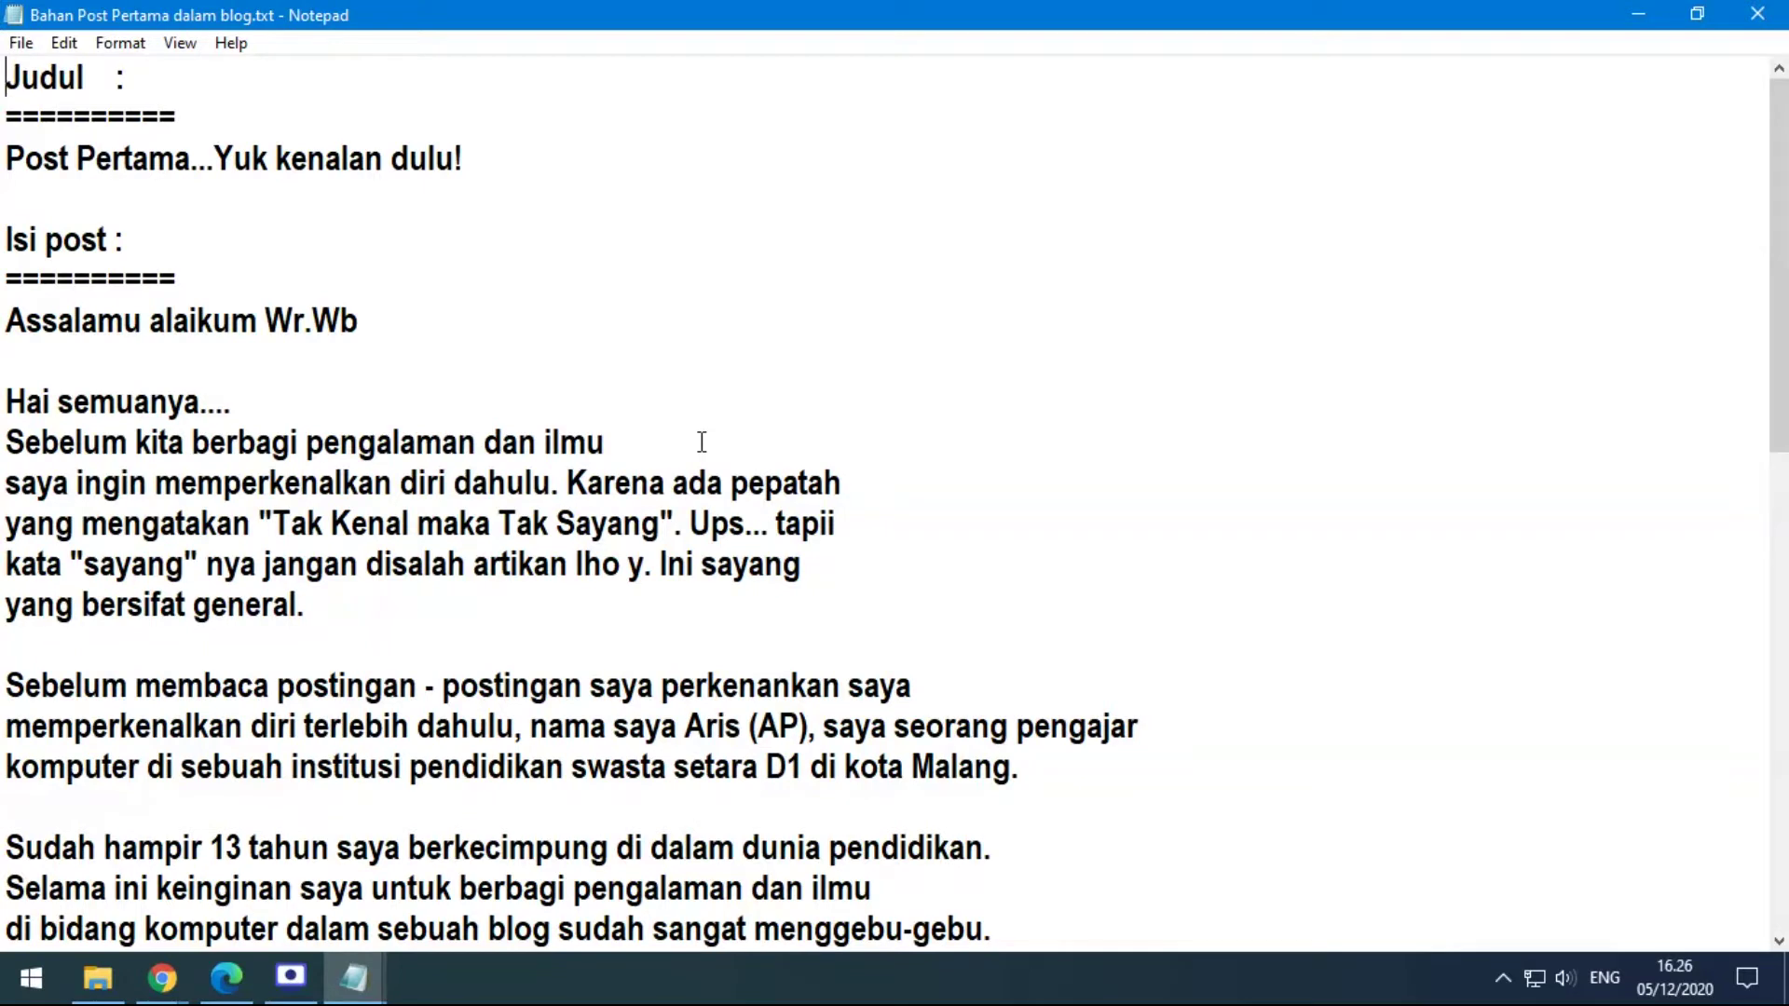
{"action": "left_click", "coordinate": [71, 159]}
{"action": "left_click_drag", "start_coordinate": [215, 156], "coordinate": [455, 158]}
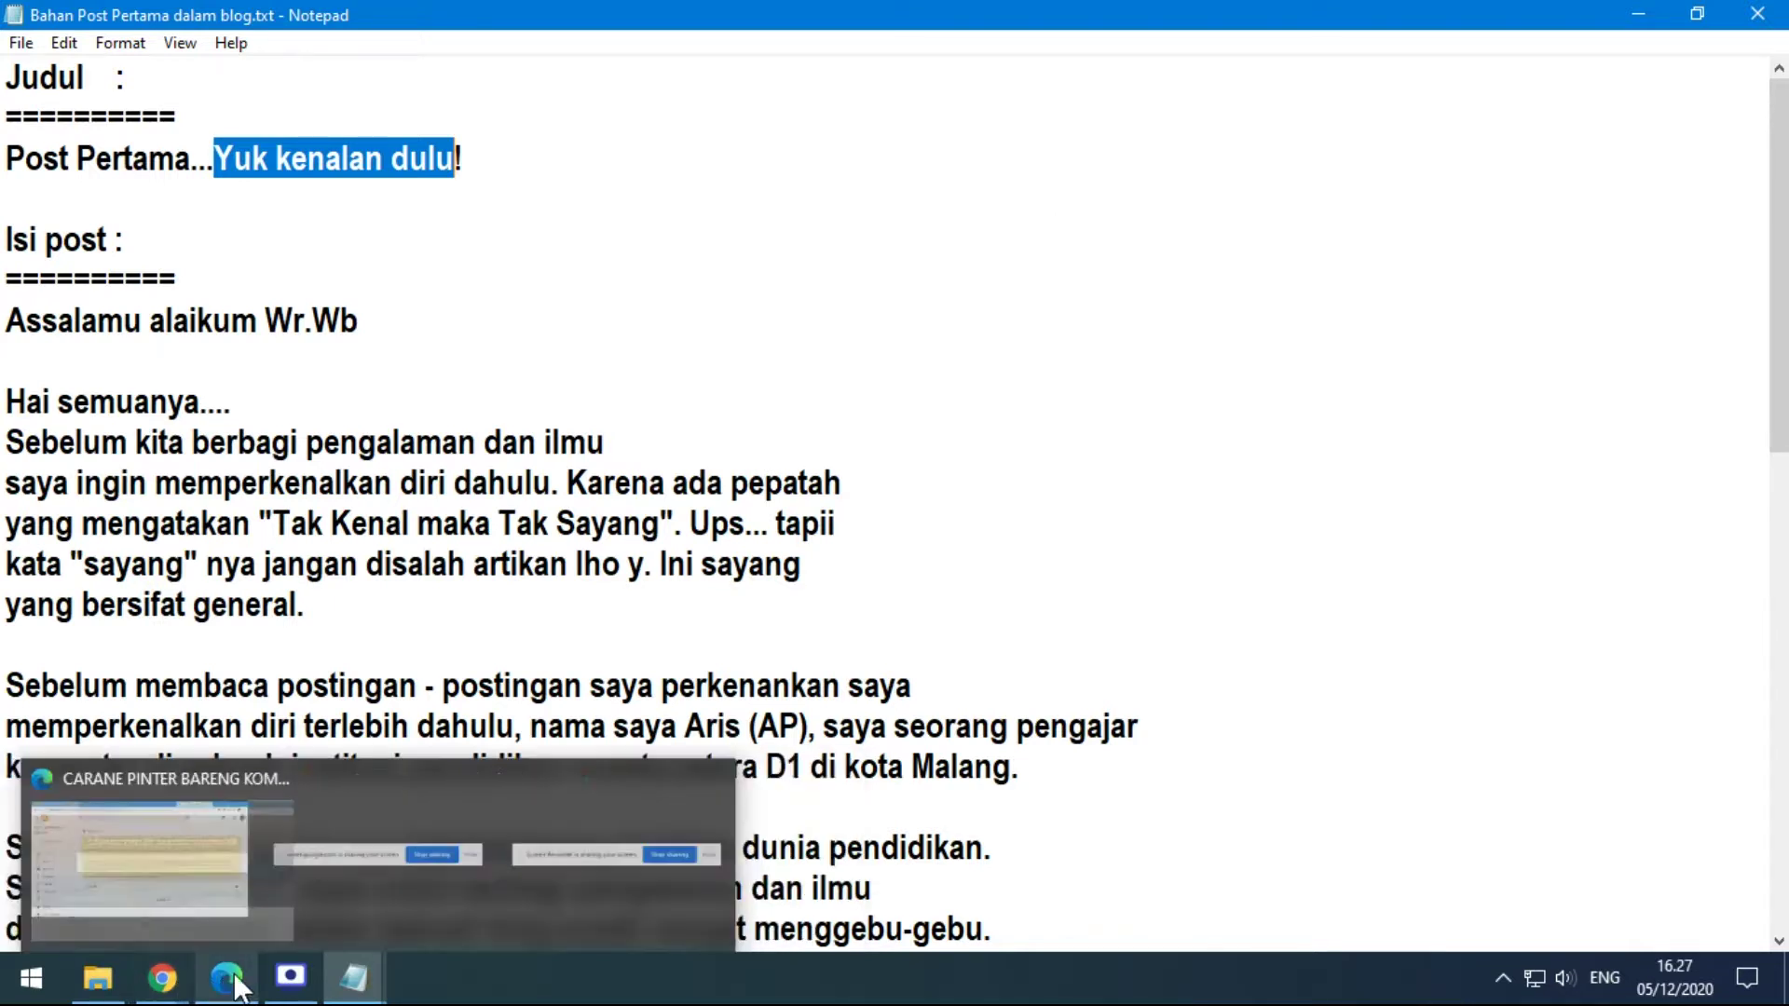
Switch to the Blogger dashboard in Chrome and start a new post on the CARANE PINTER BARENG KOMPUTER blog.
{"action": "mouse_move", "coordinate": [238, 985]}
{"action": "left_click_drag", "start_coordinate": [239, 986], "coordinate": [162, 978]}
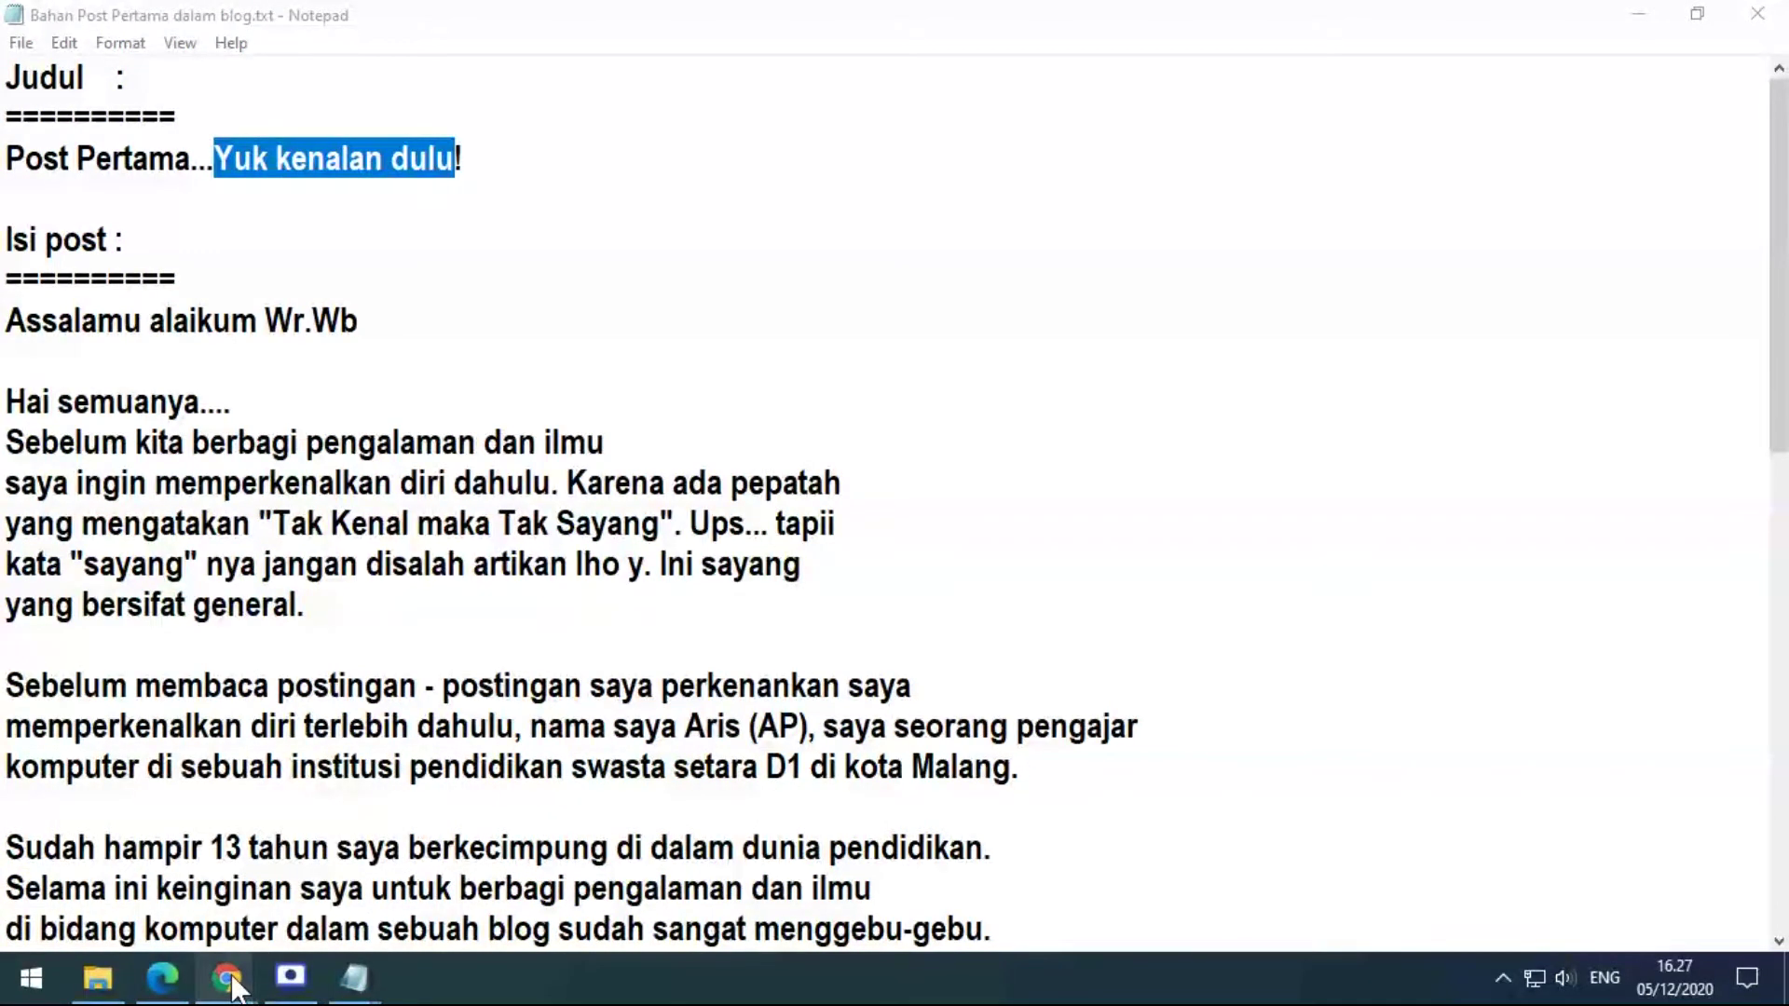
{"action": "left_click", "coordinate": [183, 929]}
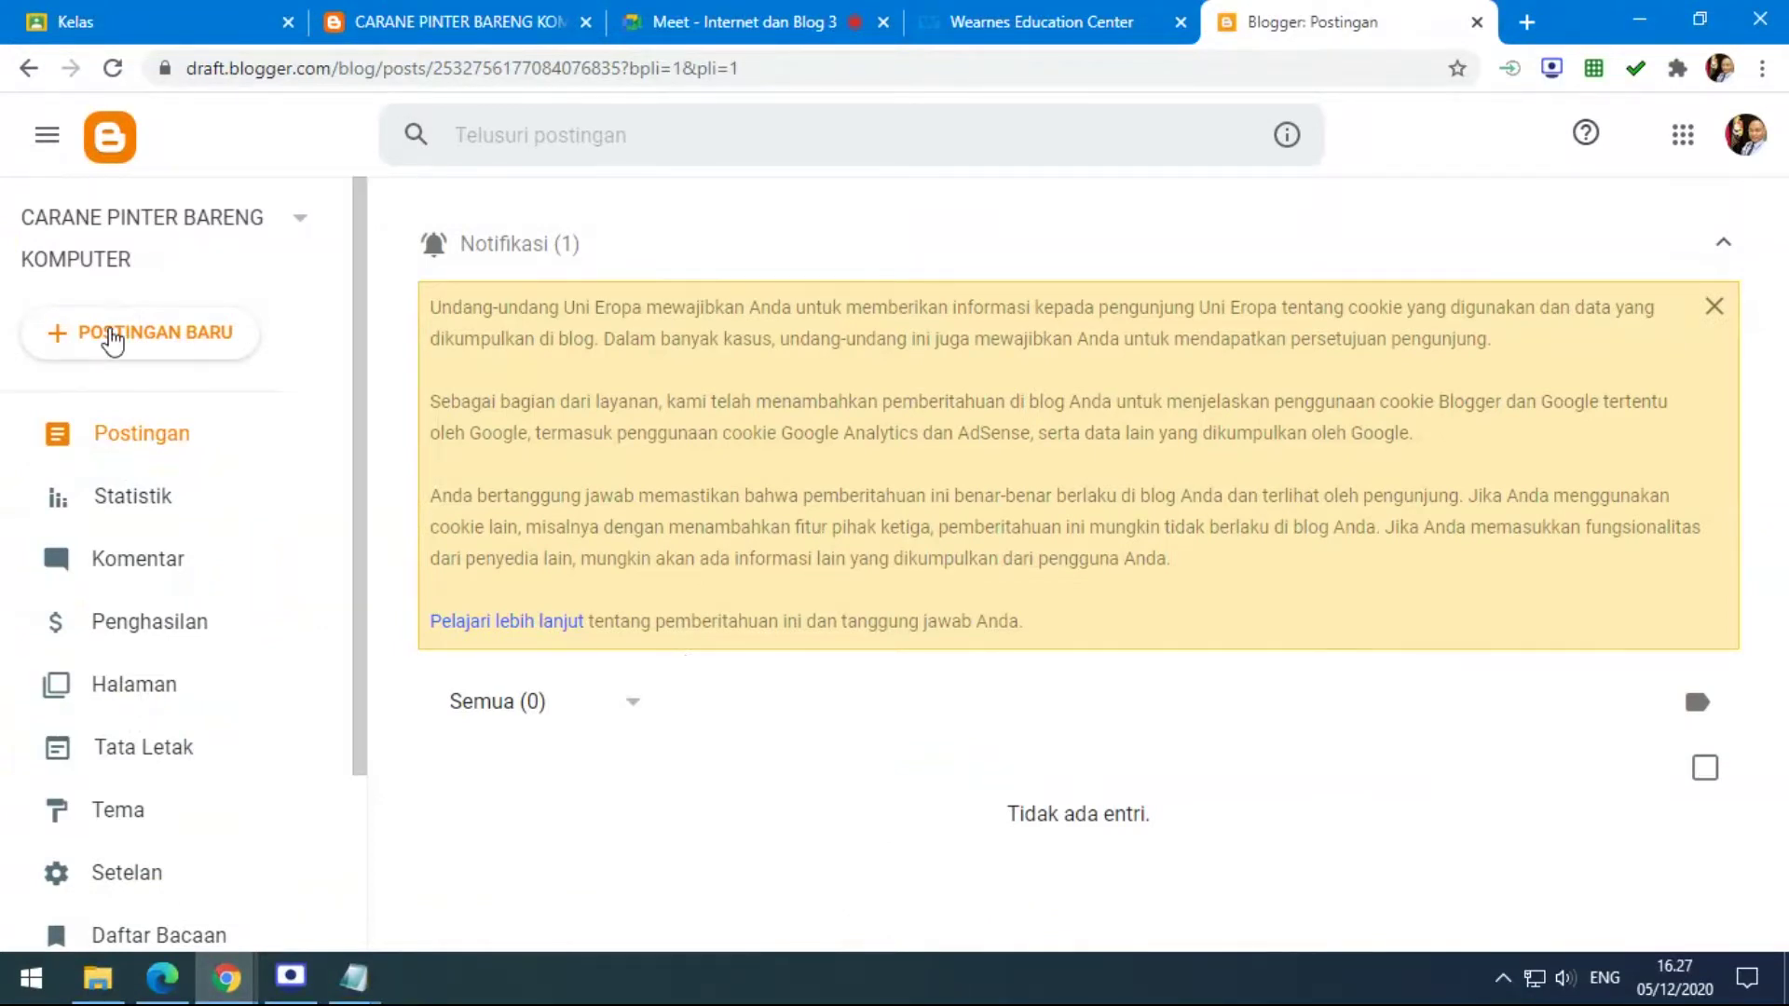
{"action": "left_click", "coordinate": [179, 347]}
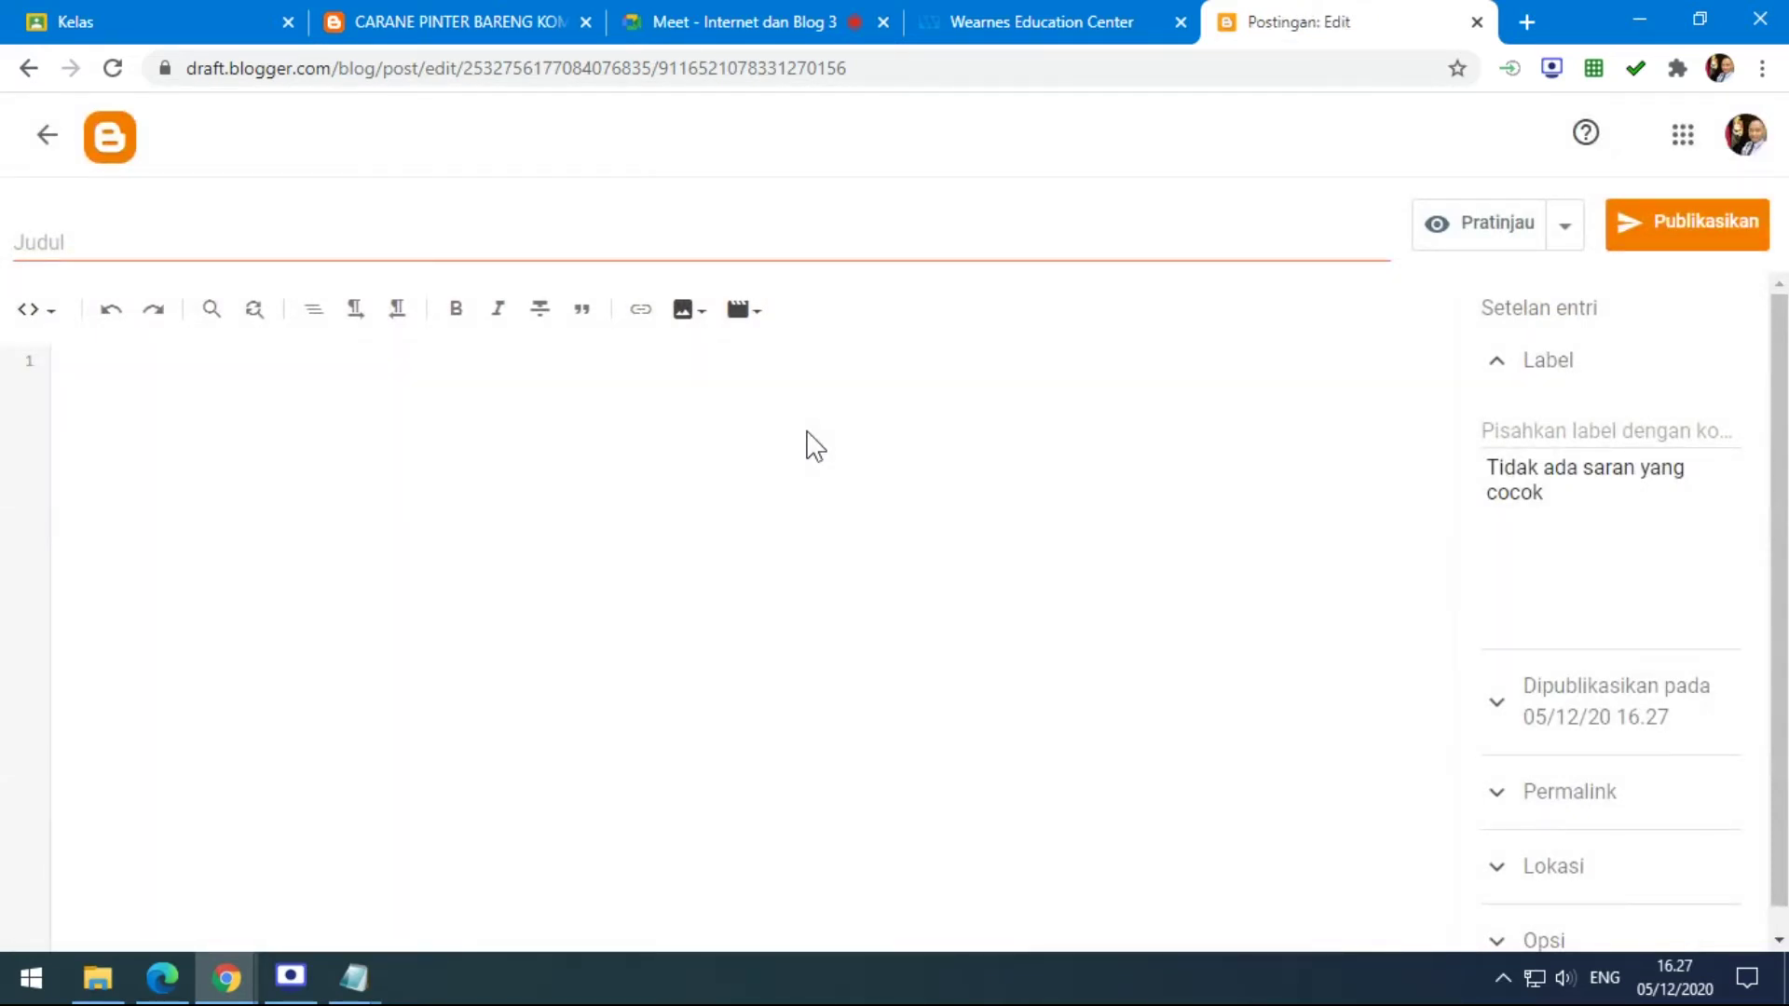
{"action": "left_click", "coordinate": [525, 414]}
{"action": "left_click", "coordinate": [283, 244]}
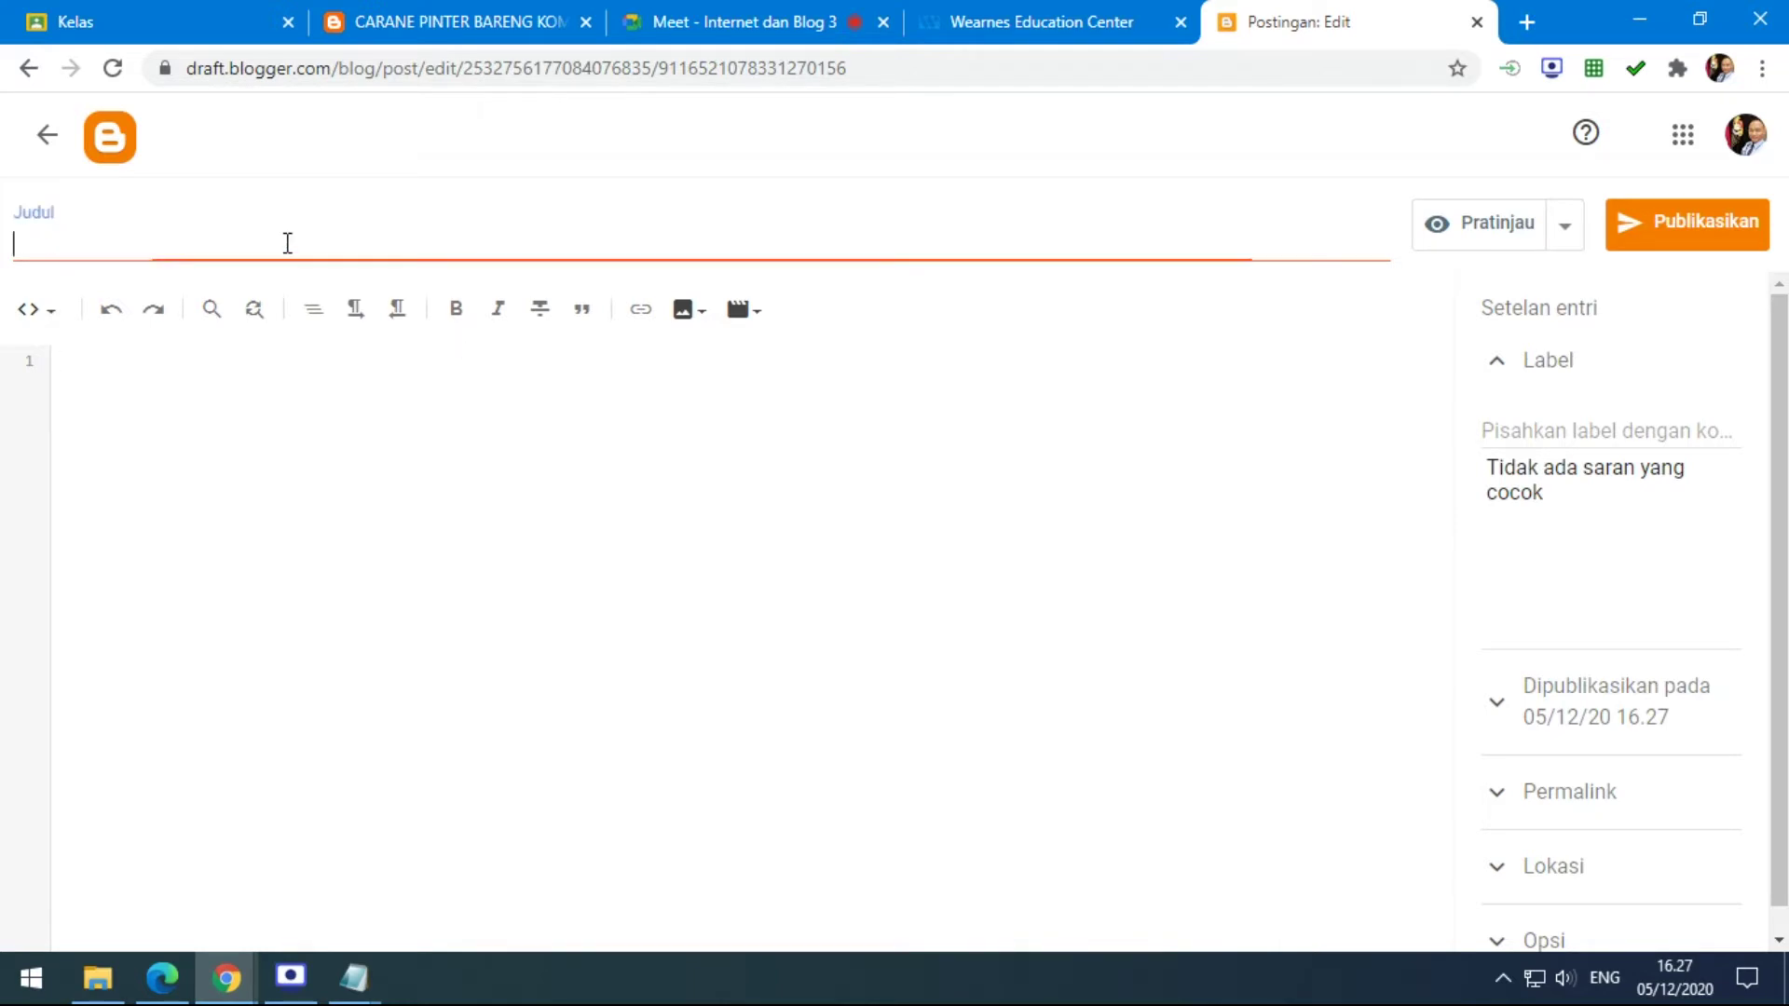
Copy the title "Post Pertama...Yuk kenalan dulu!" from the Notepad post material into the title of the new Blogger post.
{"action": "left_click", "coordinate": [354, 988]}
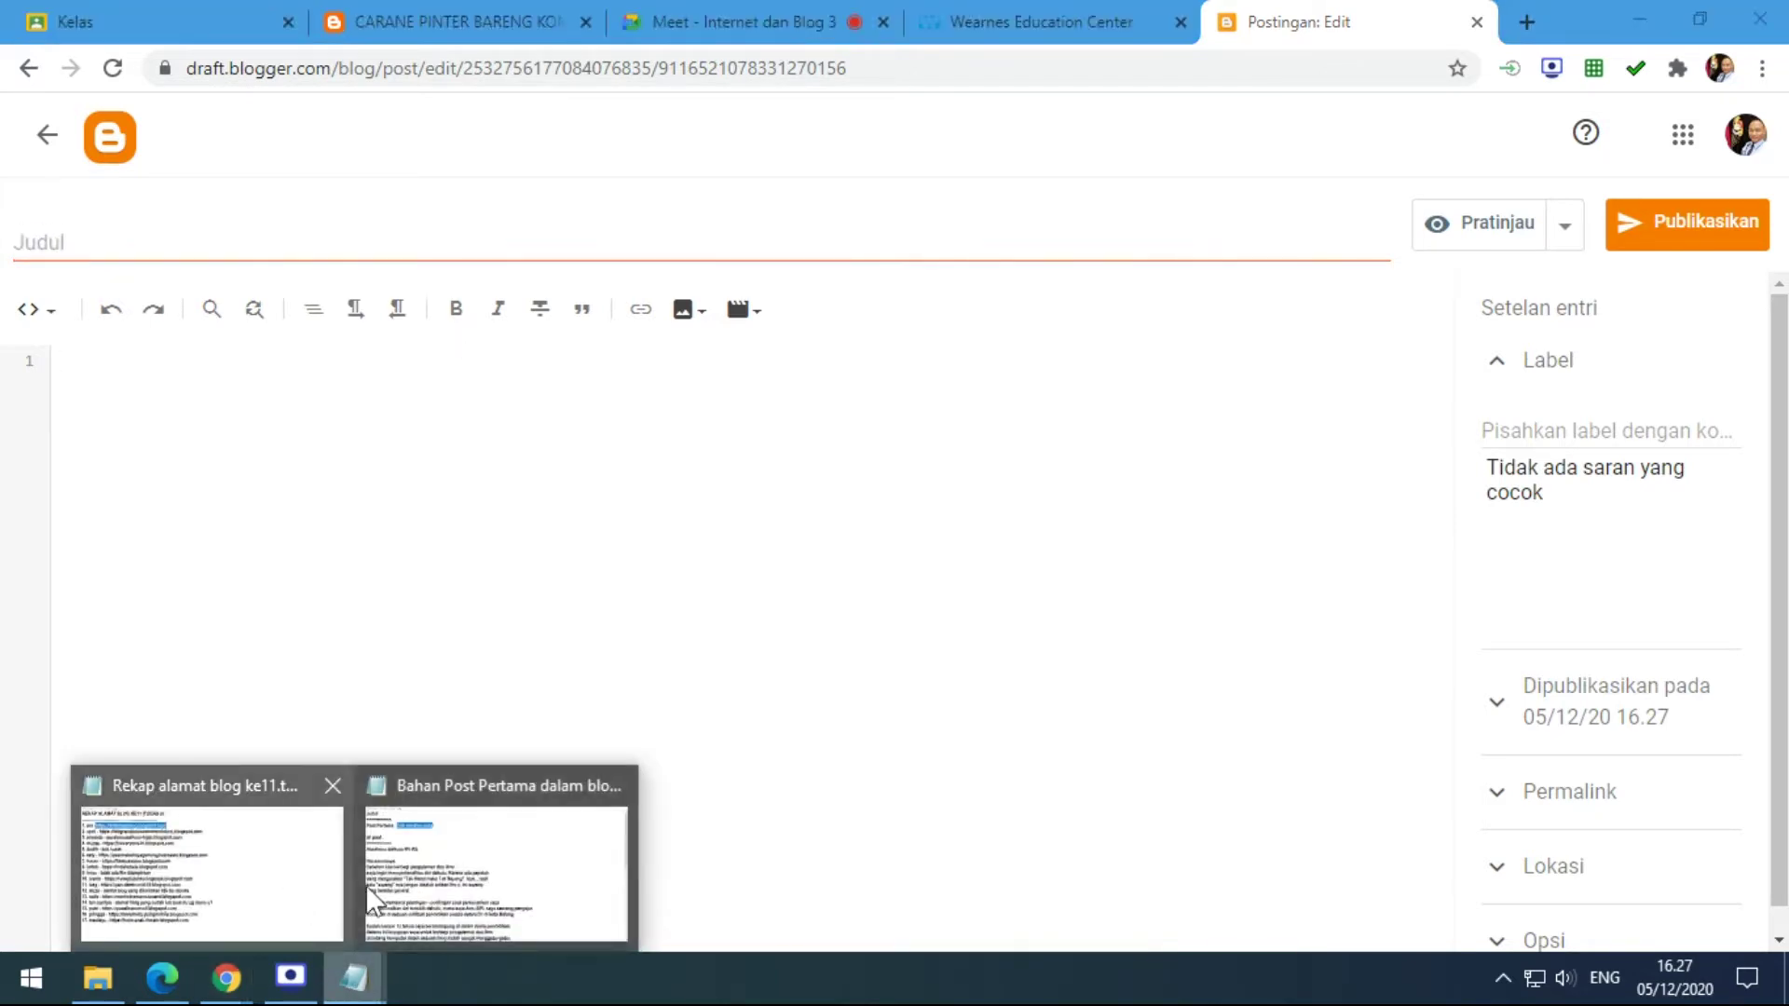
{"action": "left_click", "coordinate": [486, 890]}
{"action": "left_click_drag", "start_coordinate": [8, 159], "coordinate": [476, 154]}
{"action": "key", "text": "ctrl+c"}
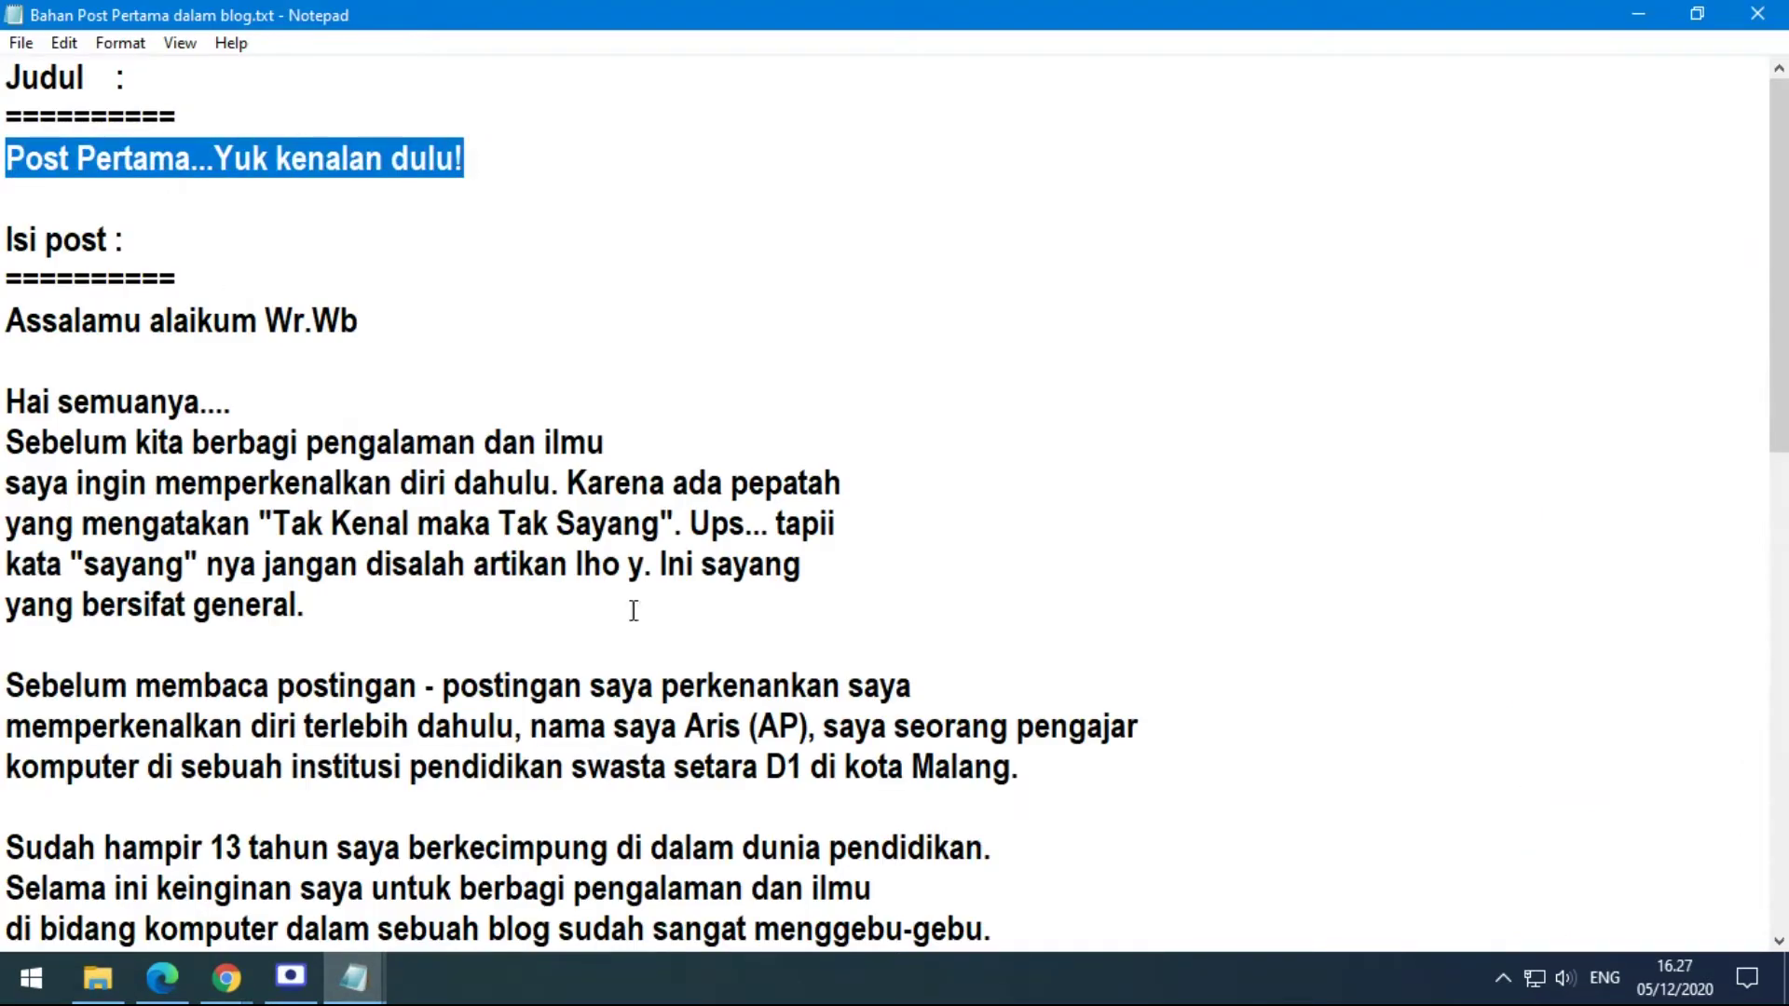
{"action": "left_click", "coordinate": [216, 999]}
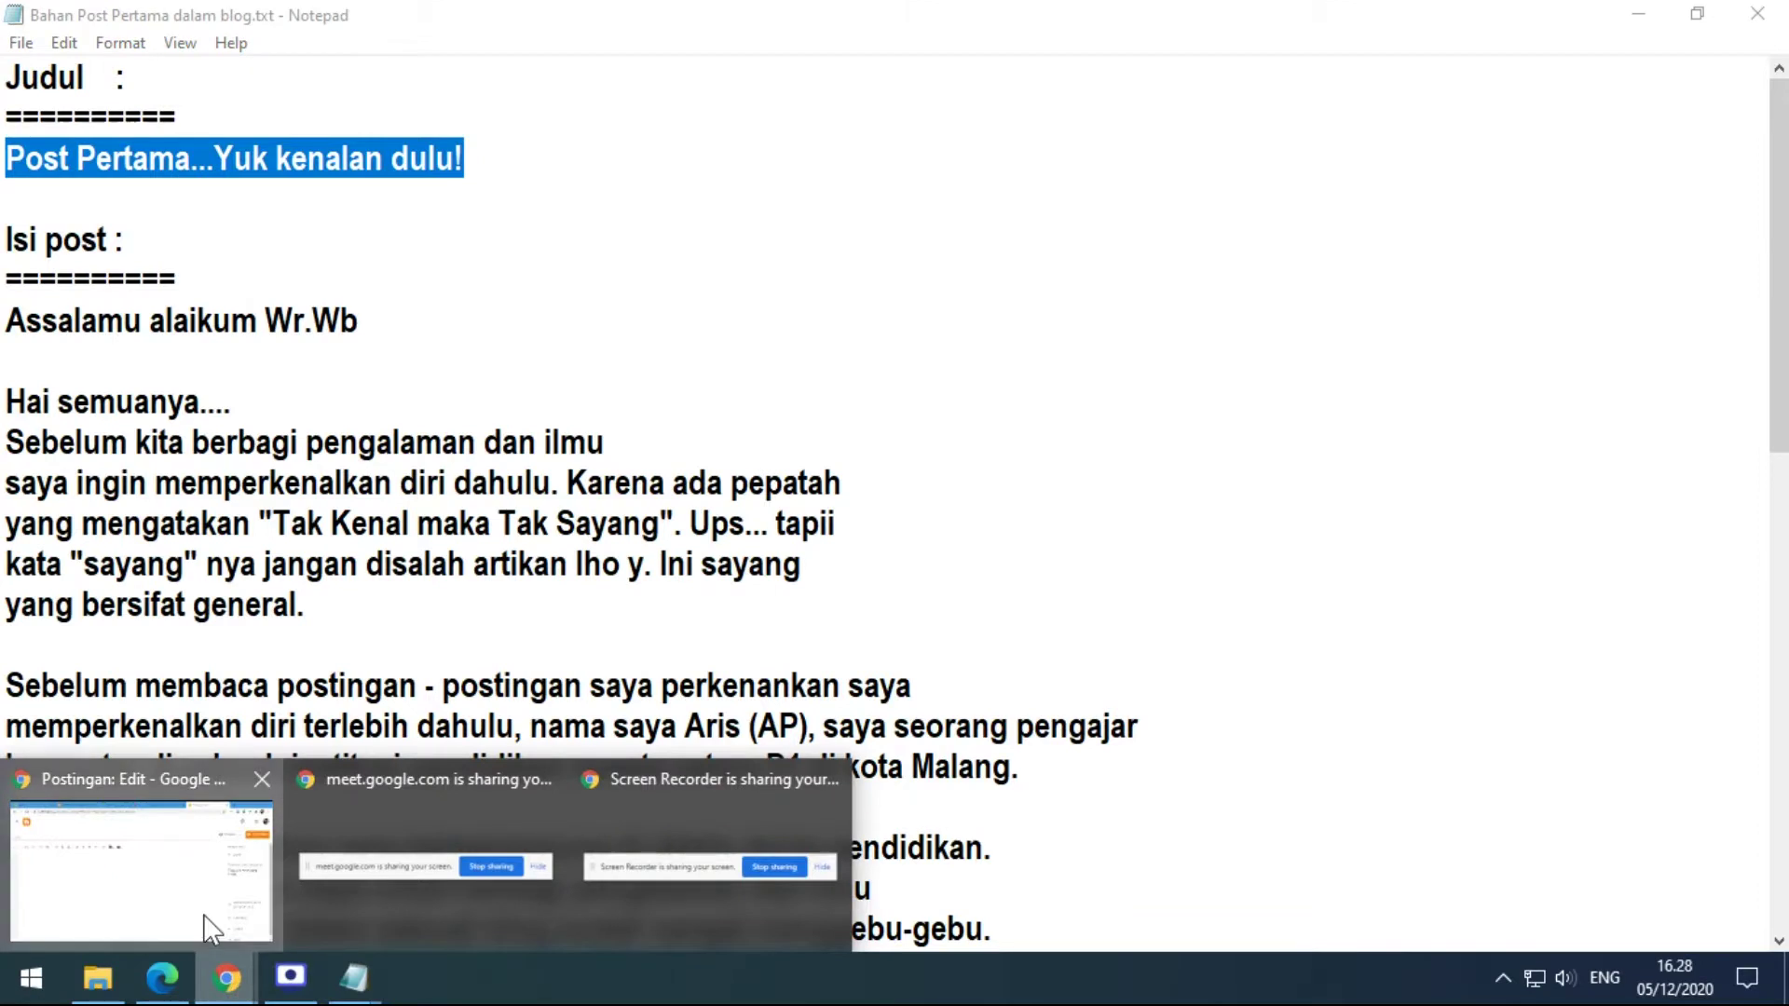
{"action": "left_click", "coordinate": [150, 792]}
{"action": "left_click", "coordinate": [132, 235]}
{"action": "key", "text": "ctrl+v"}
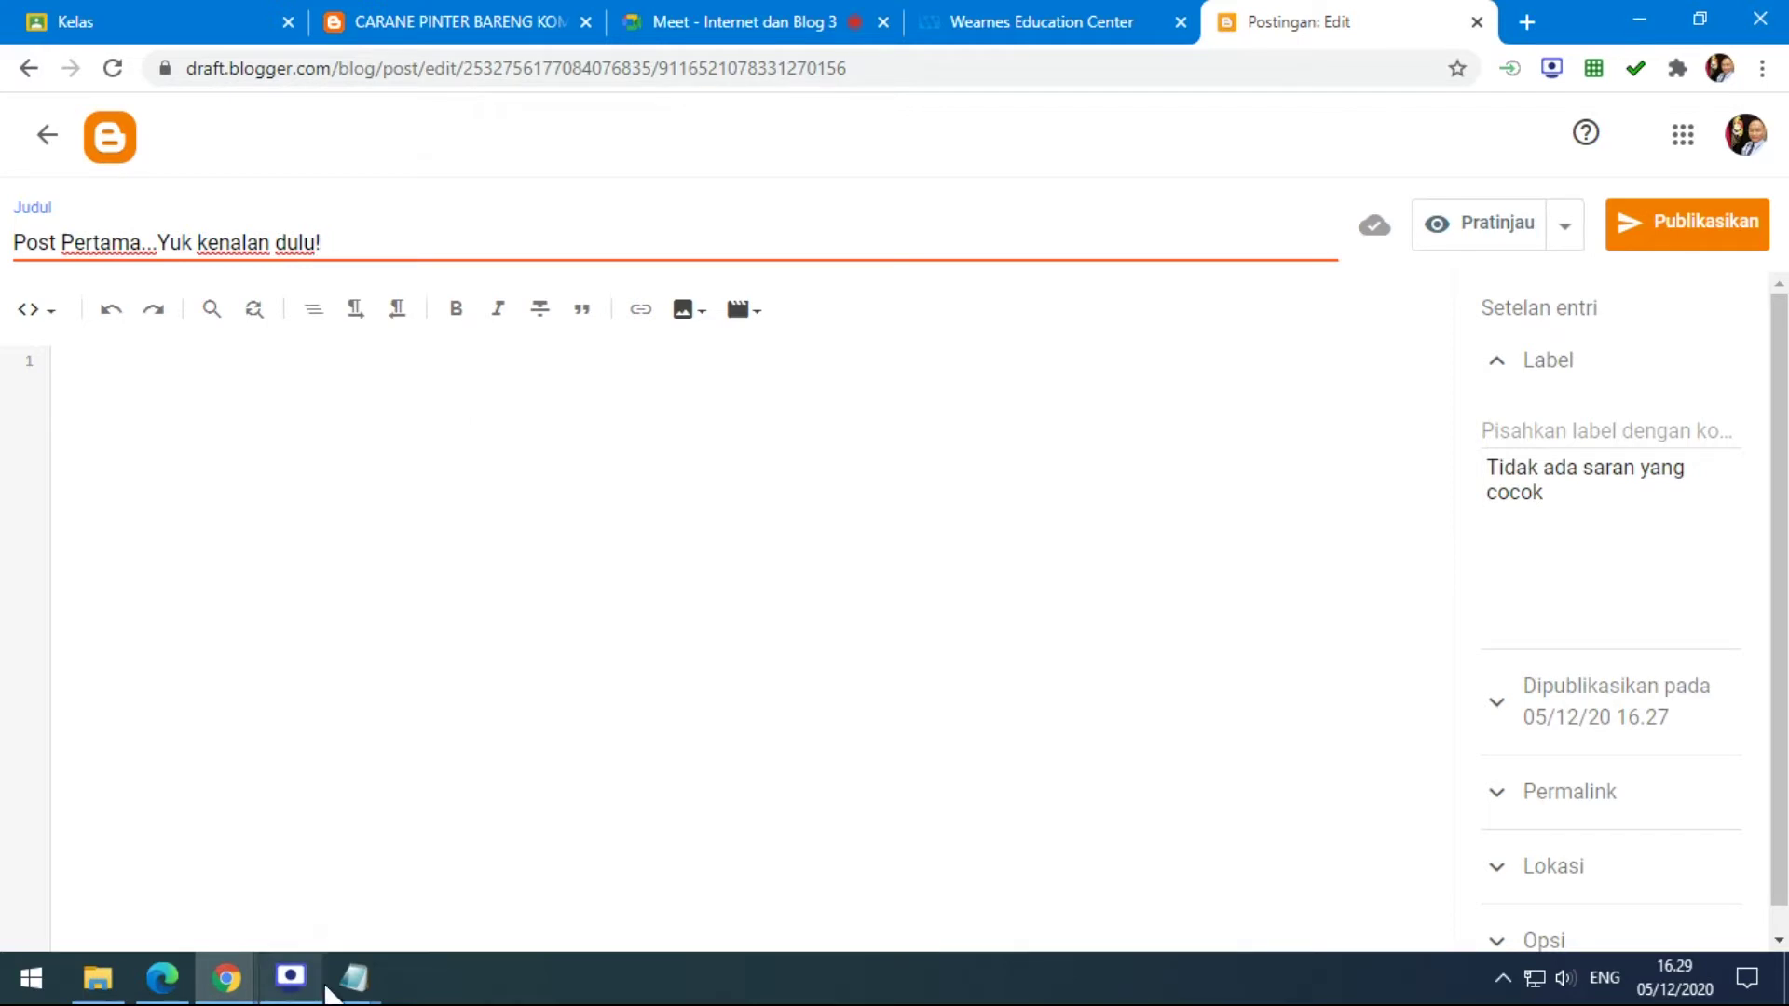
Review the prepared post text in the Notepad file and return to the Blogger draft.
{"action": "mouse_move", "coordinate": [360, 988]}
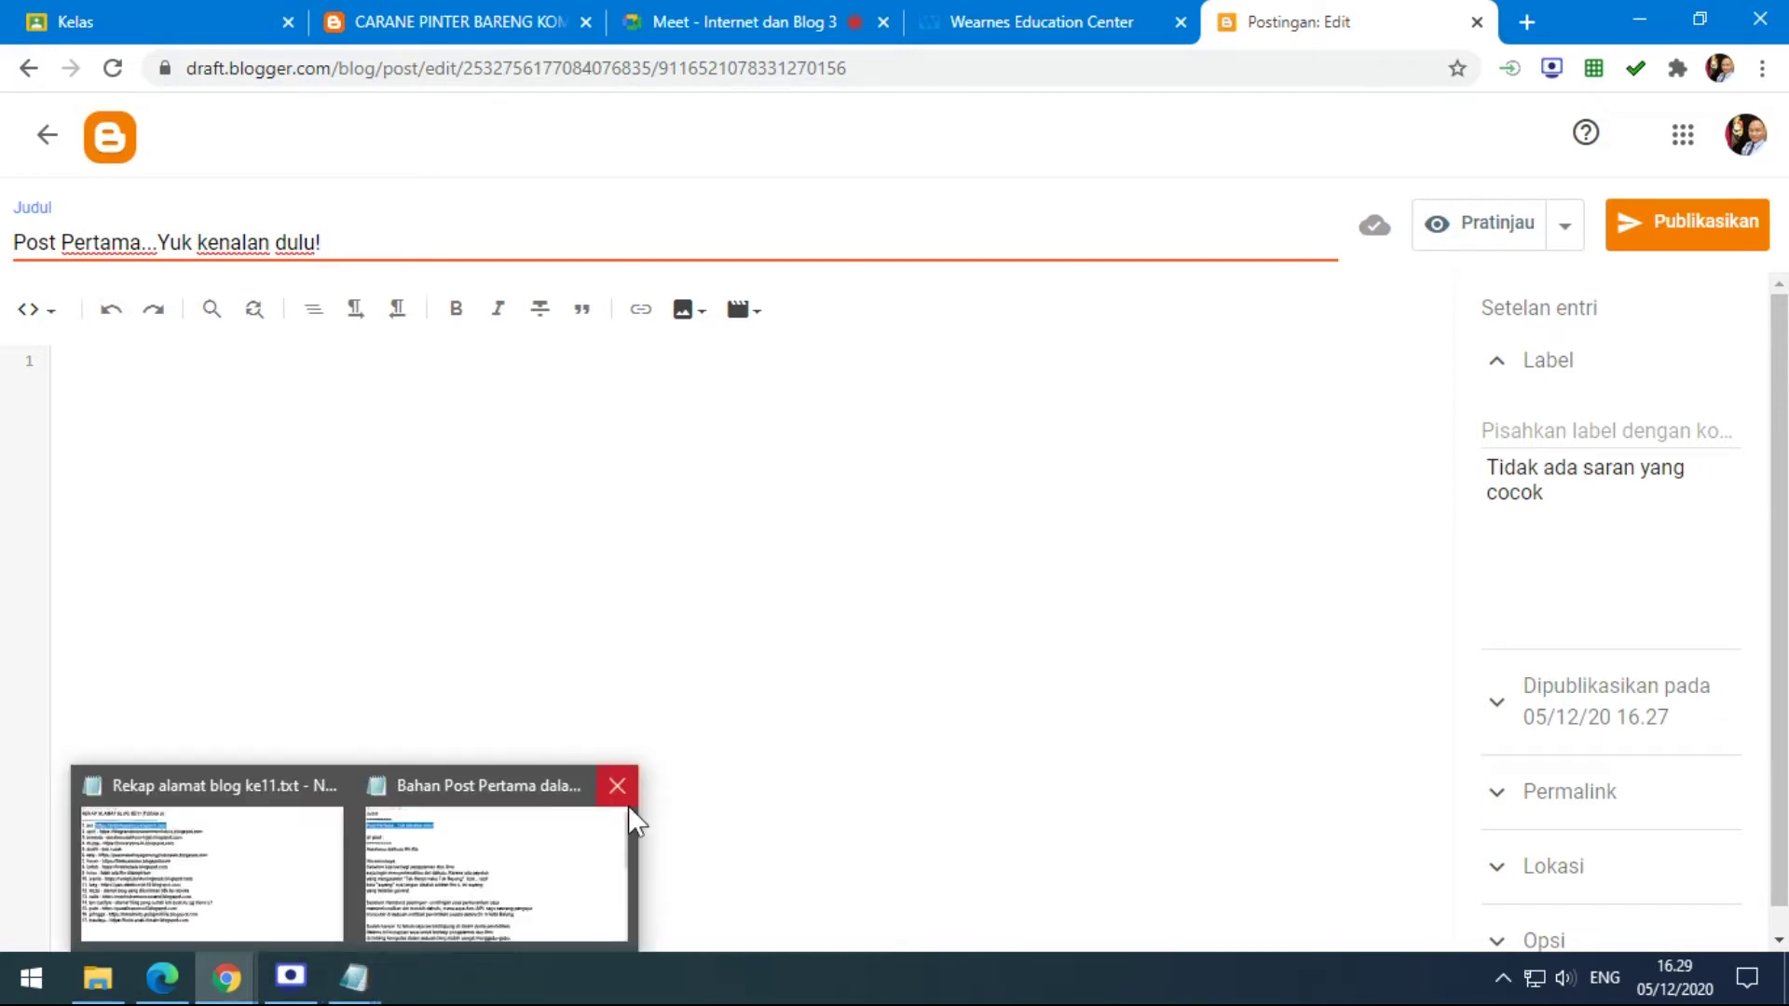
{"action": "left_click", "coordinate": [465, 885]}
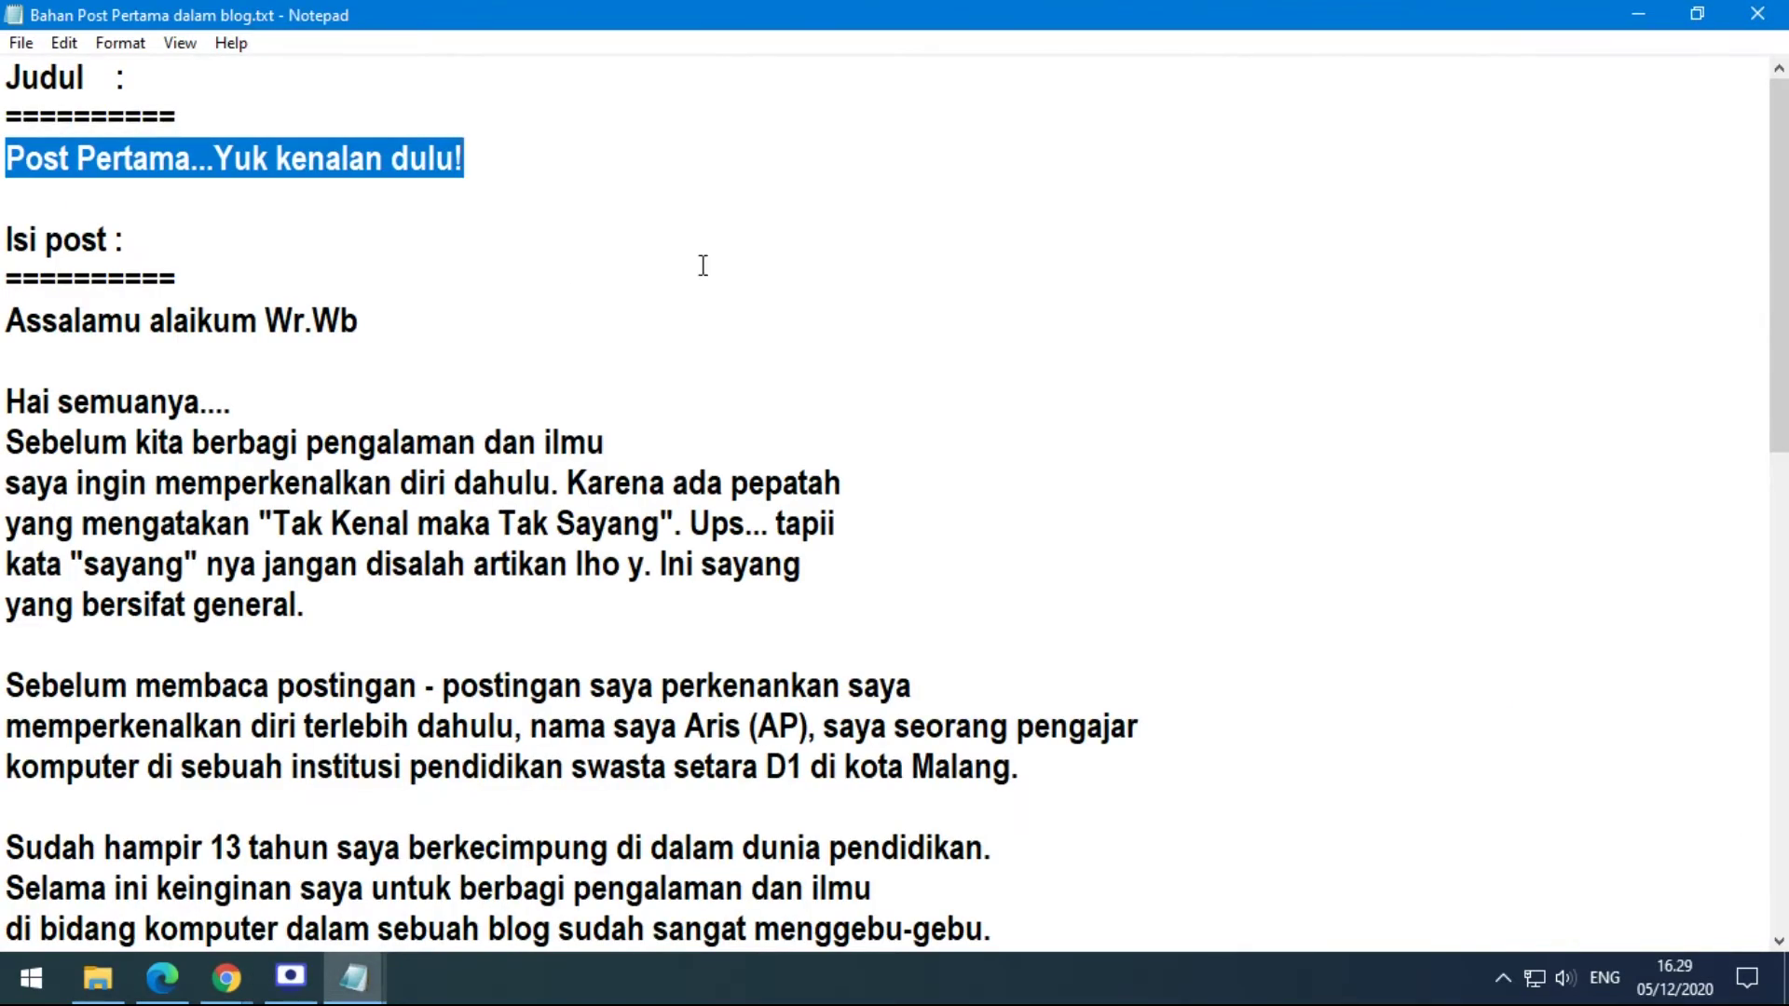
{"action": "scroll", "coordinate": [703, 267], "scroll_direction": "down", "scroll_amount": 2}
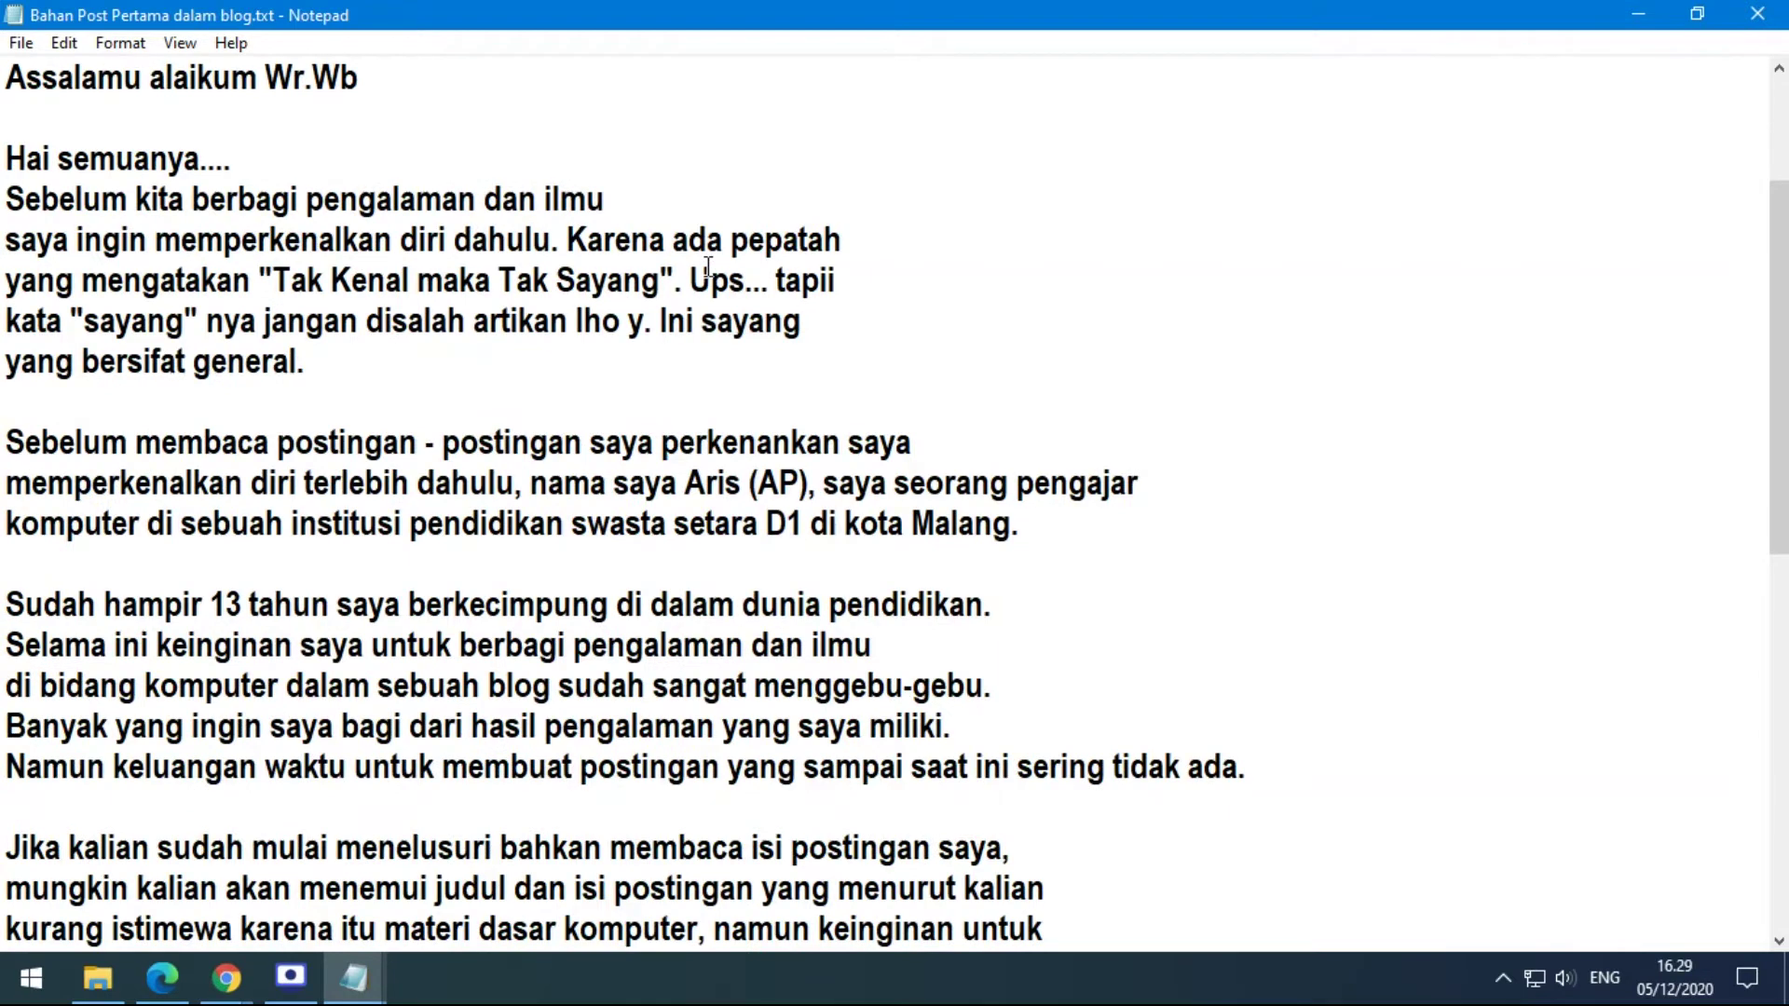
{"action": "scroll", "coordinate": [708, 267], "scroll_direction": "up", "scroll_amount": 2}
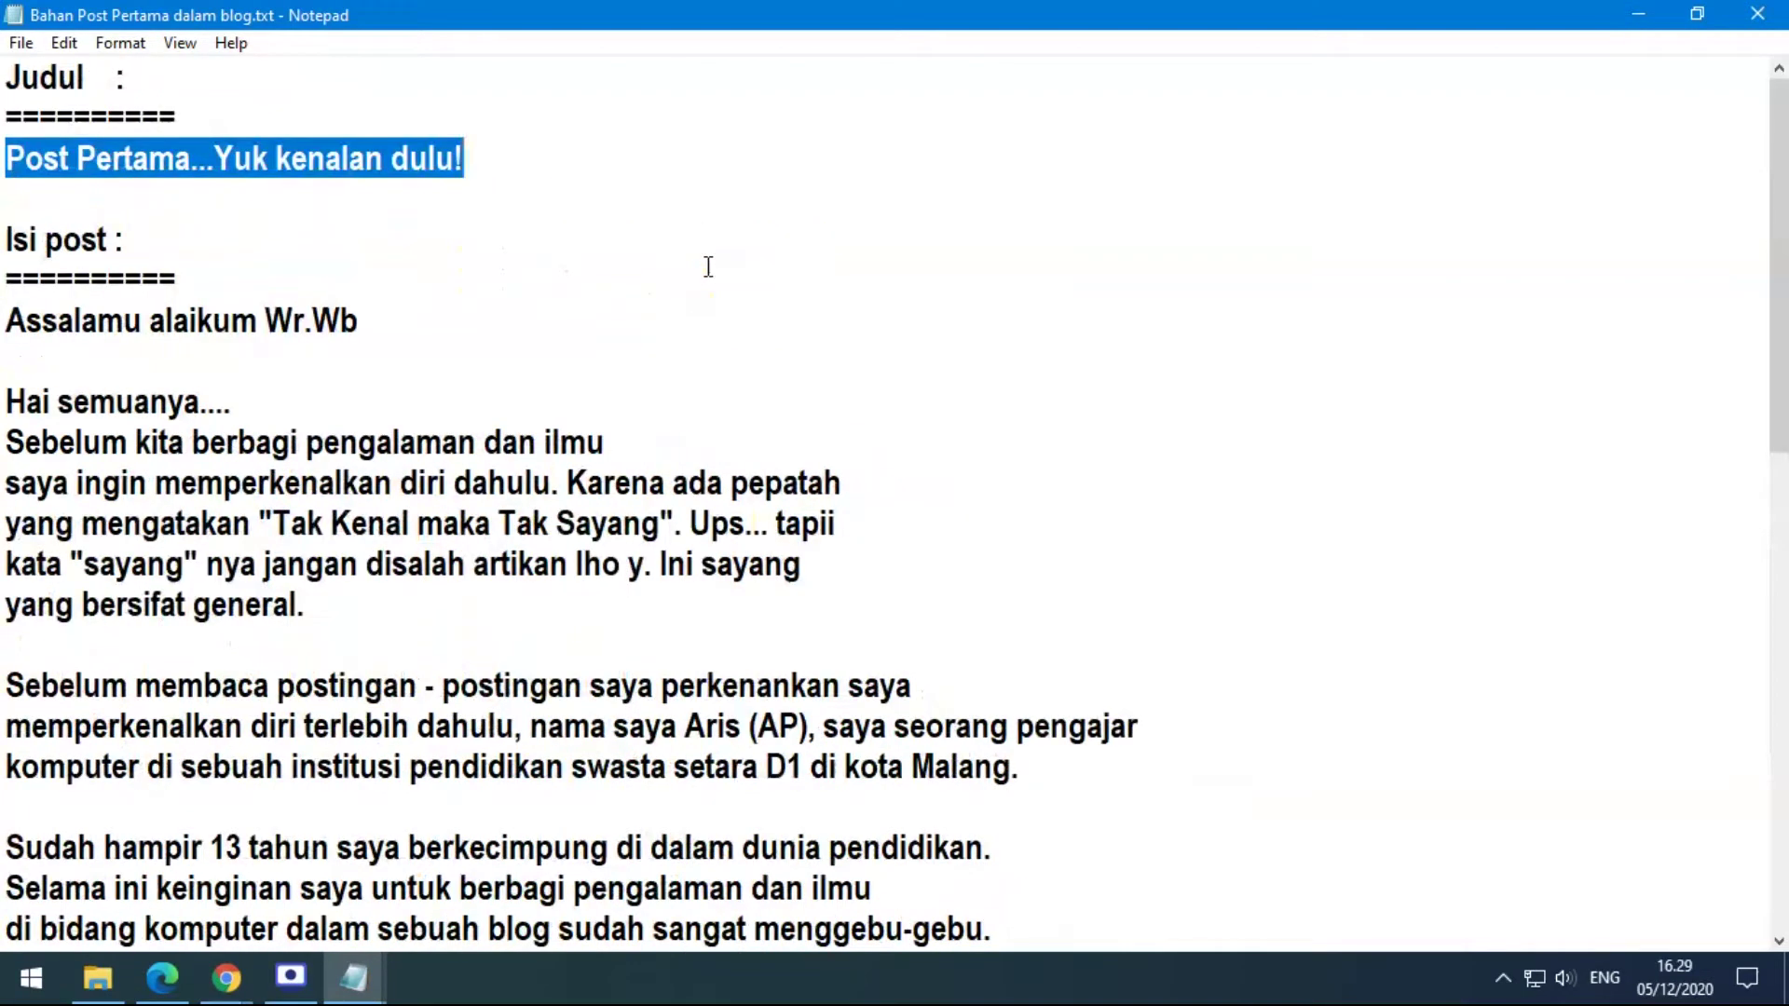
{"action": "scroll", "coordinate": [708, 266], "scroll_direction": "down", "scroll_amount": 1}
{"action": "scroll", "coordinate": [709, 266], "scroll_direction": "down", "scroll_amount": 8}
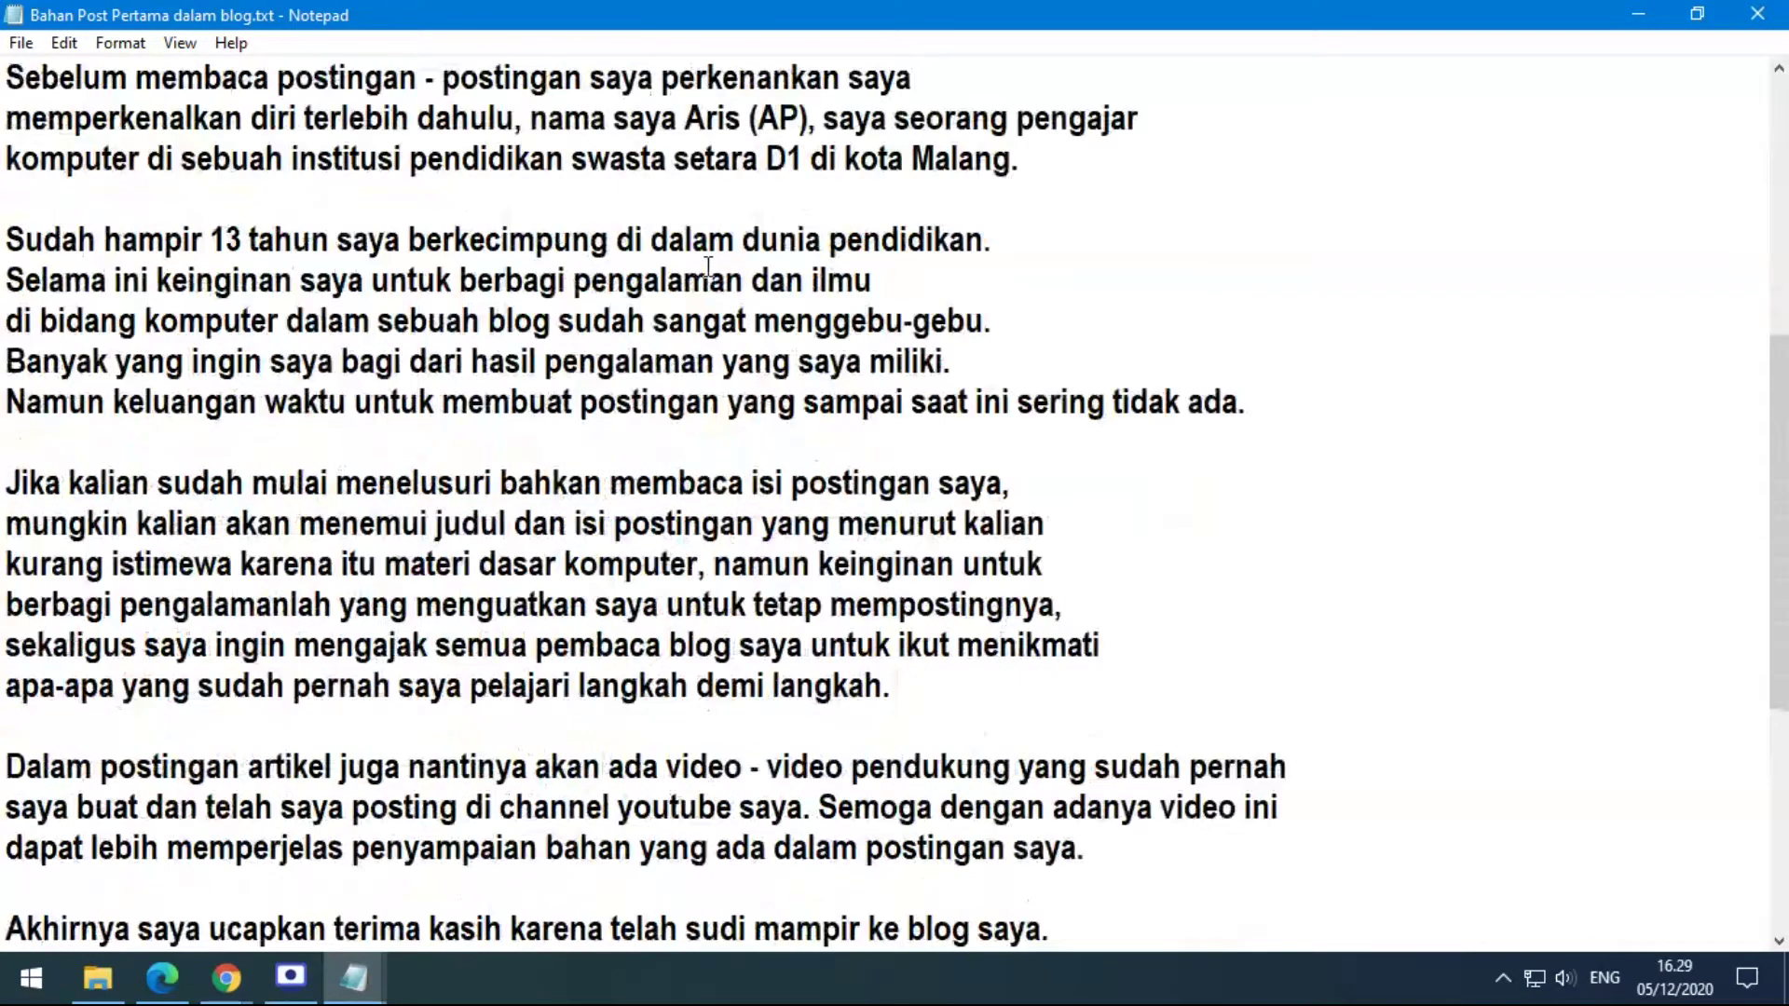
{"action": "scroll", "coordinate": [708, 267], "scroll_direction": "up", "scroll_amount": 12}
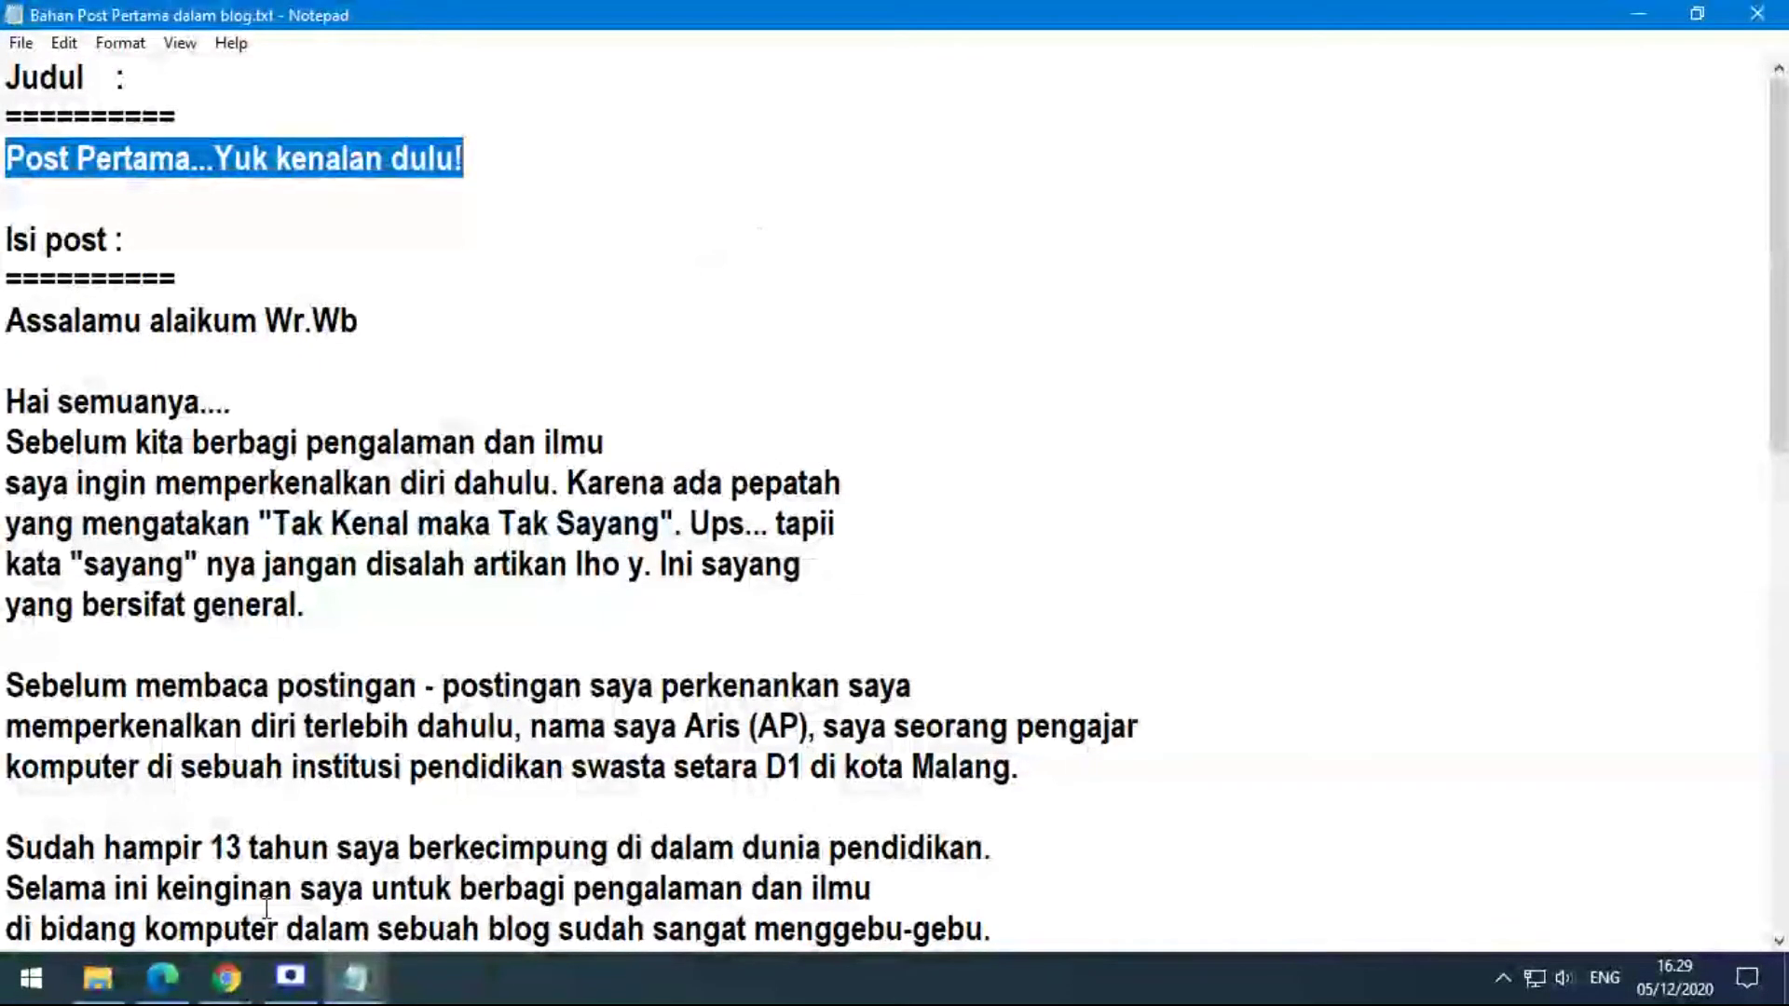
{"action": "mouse_move", "coordinate": [232, 995]}
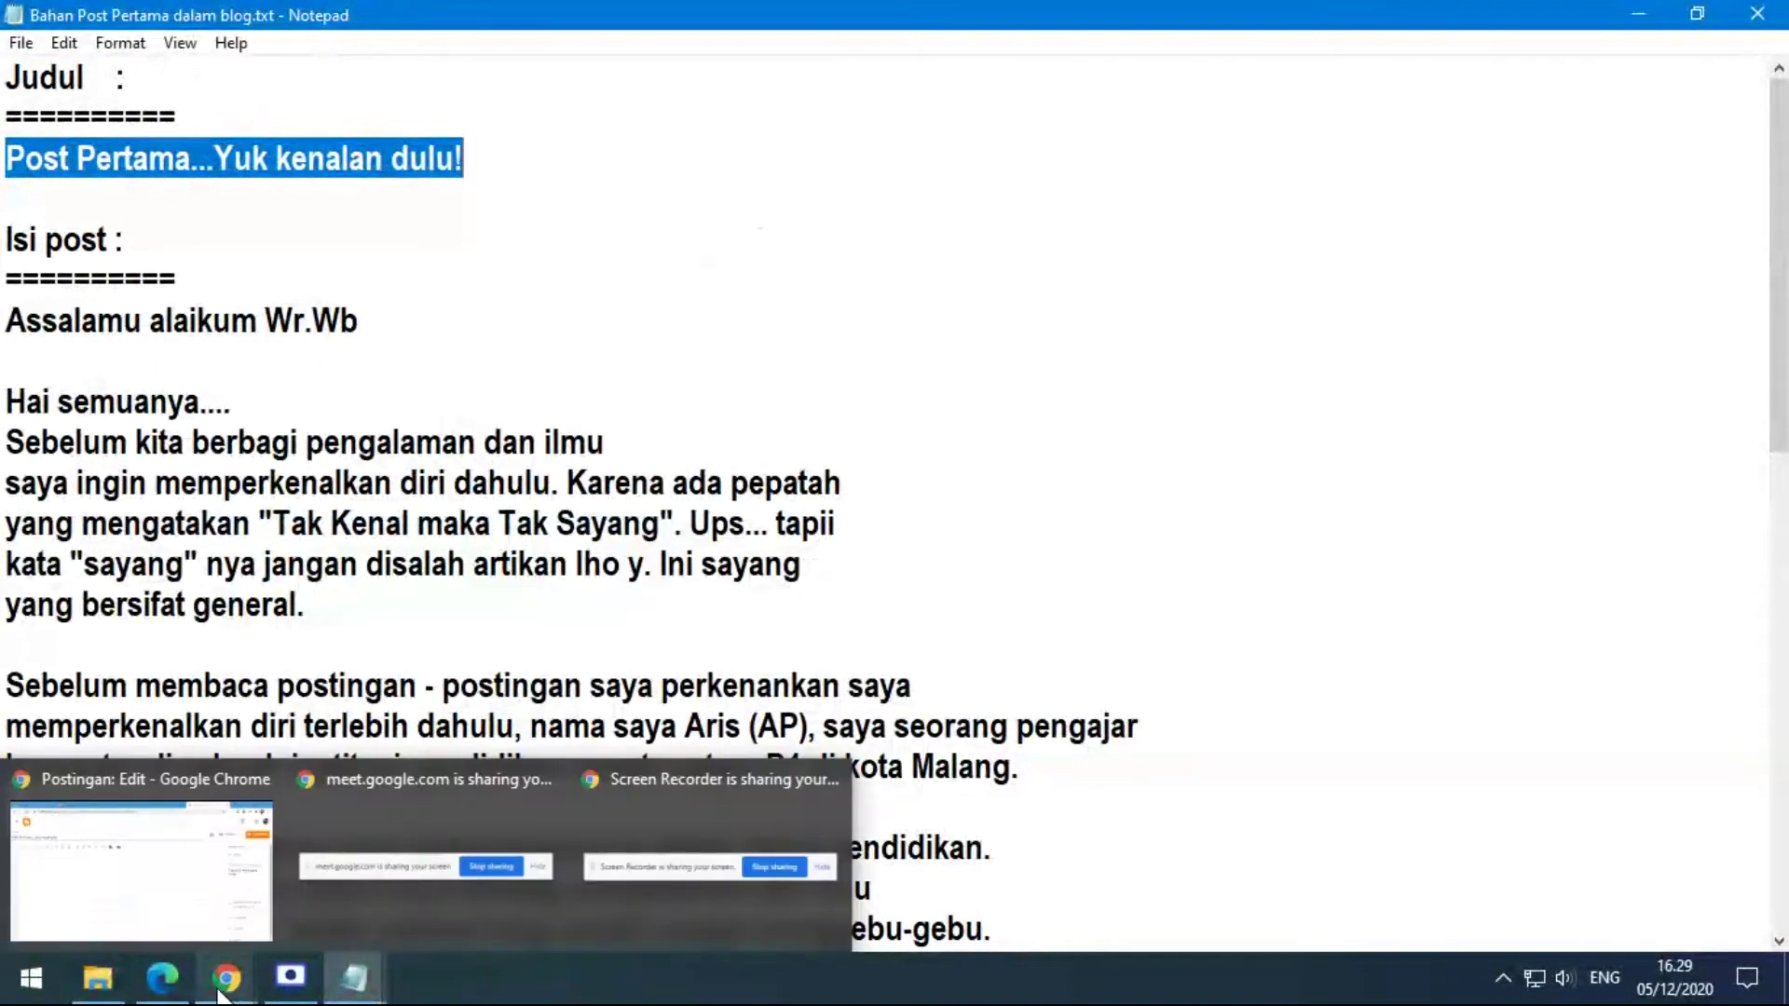
{"action": "left_click", "coordinate": [141, 890]}
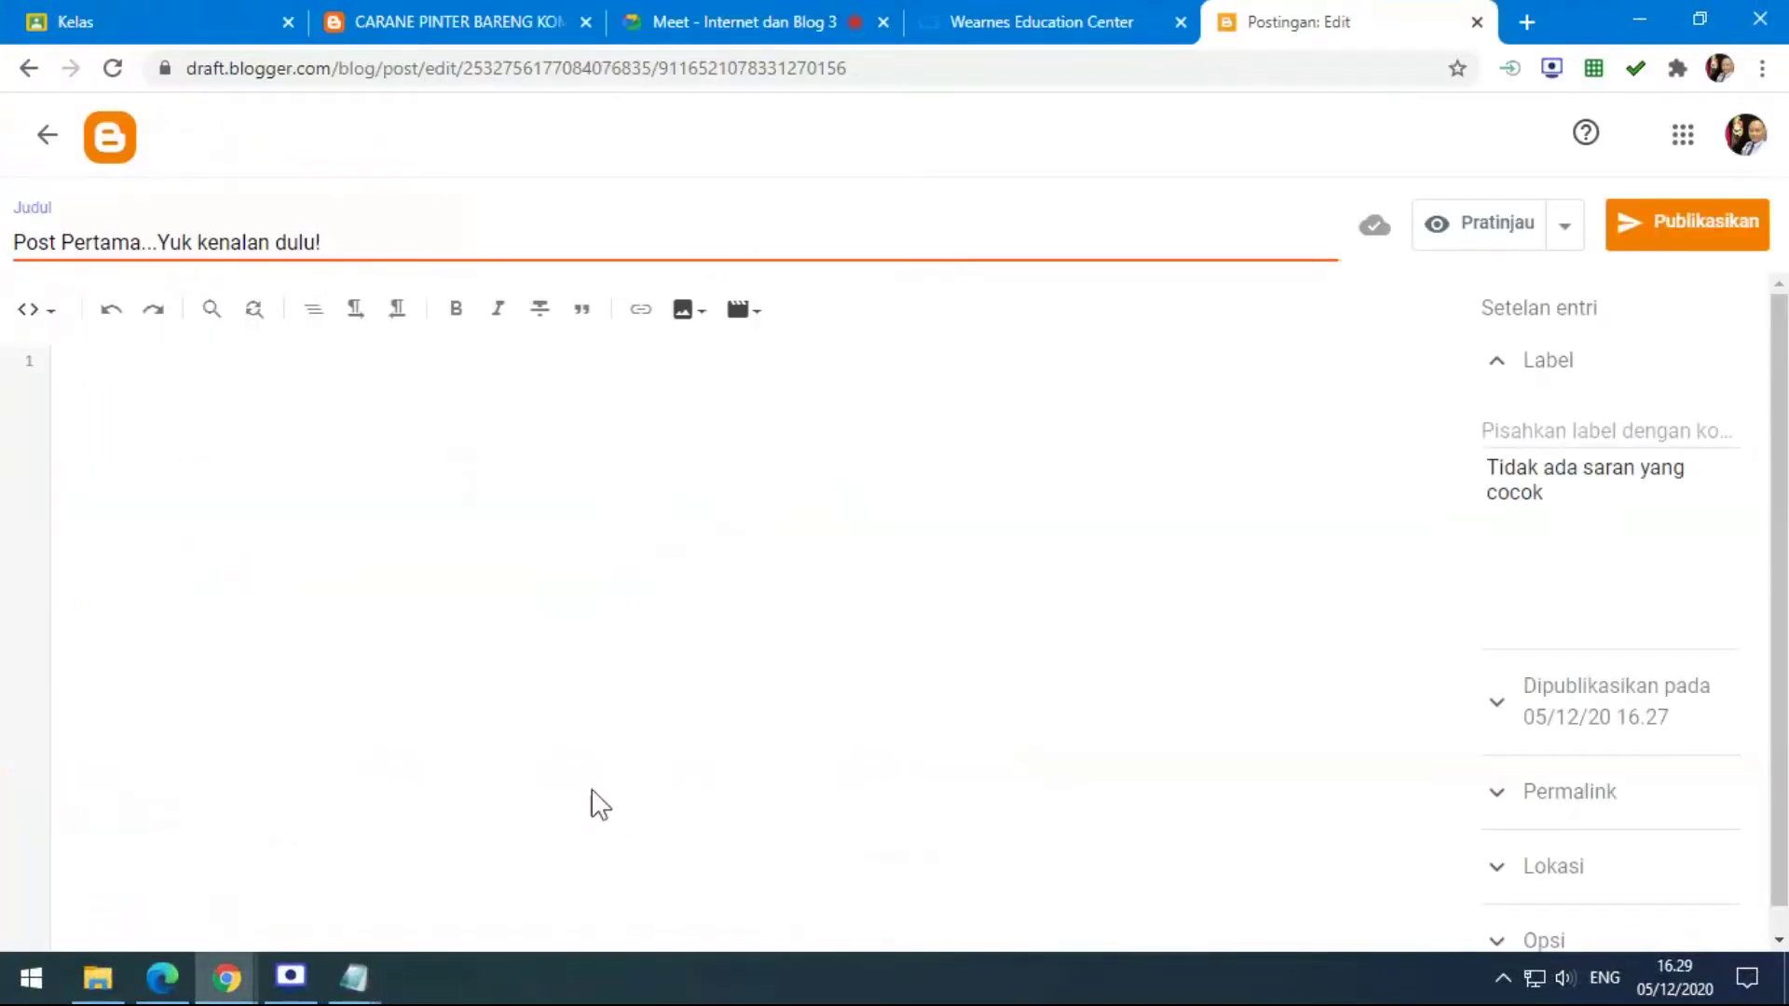
{"action": "left_click", "coordinate": [16, 250]}
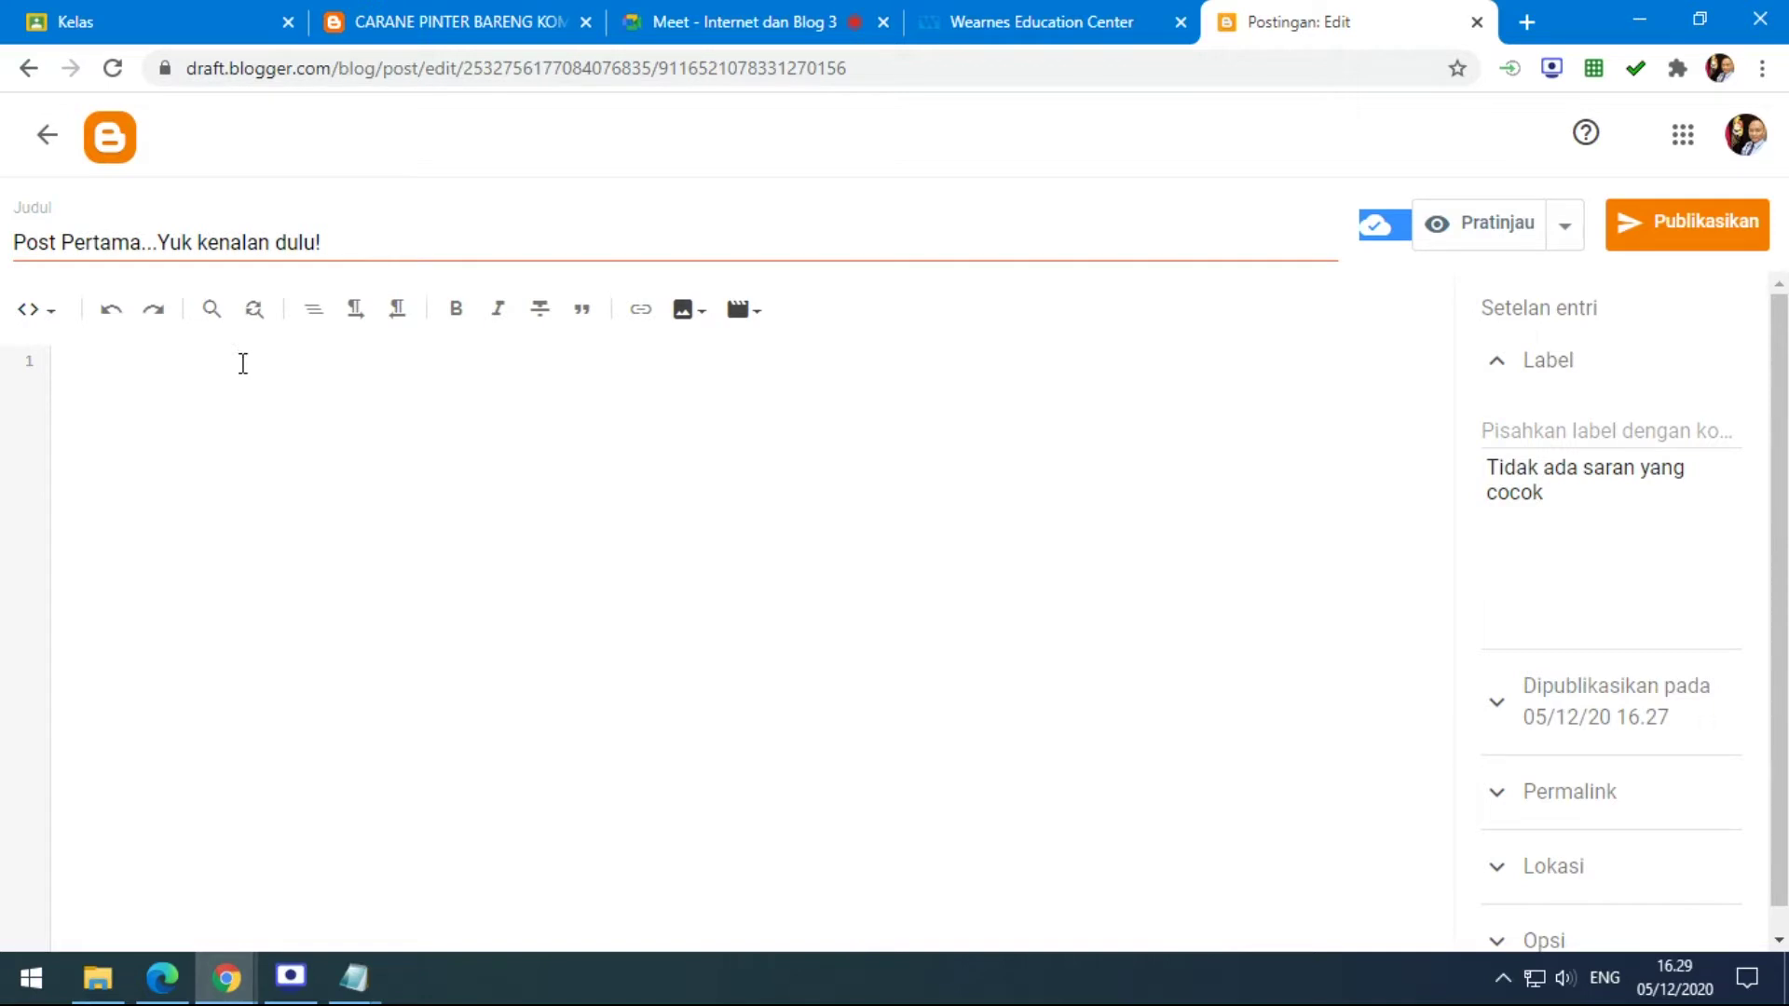
Copy the Notepad text from "Assalamu alaikum Wr.Wb" through "Wassalamu'alaikum" into the body of the Blogger post.
{"action": "left_click", "coordinate": [354, 981]}
{"action": "left_click", "coordinate": [488, 856]}
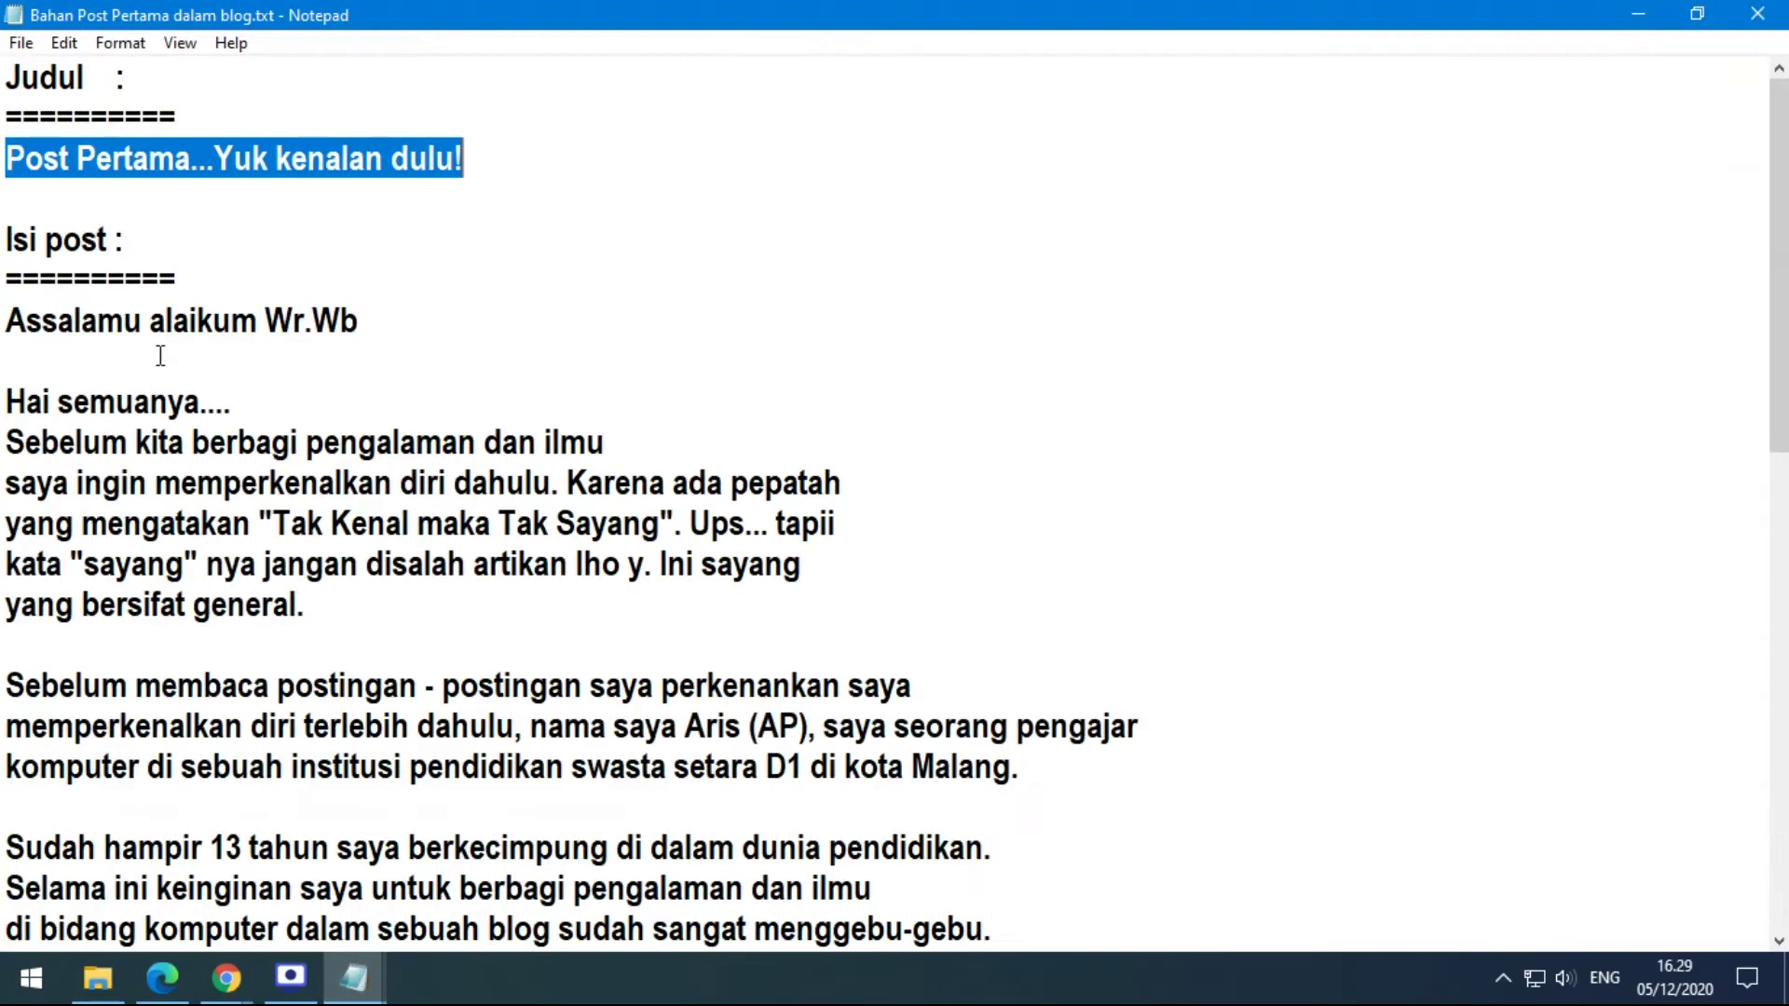
{"action": "left_click_drag", "start_coordinate": [7, 321], "coordinate": [431, 950]}
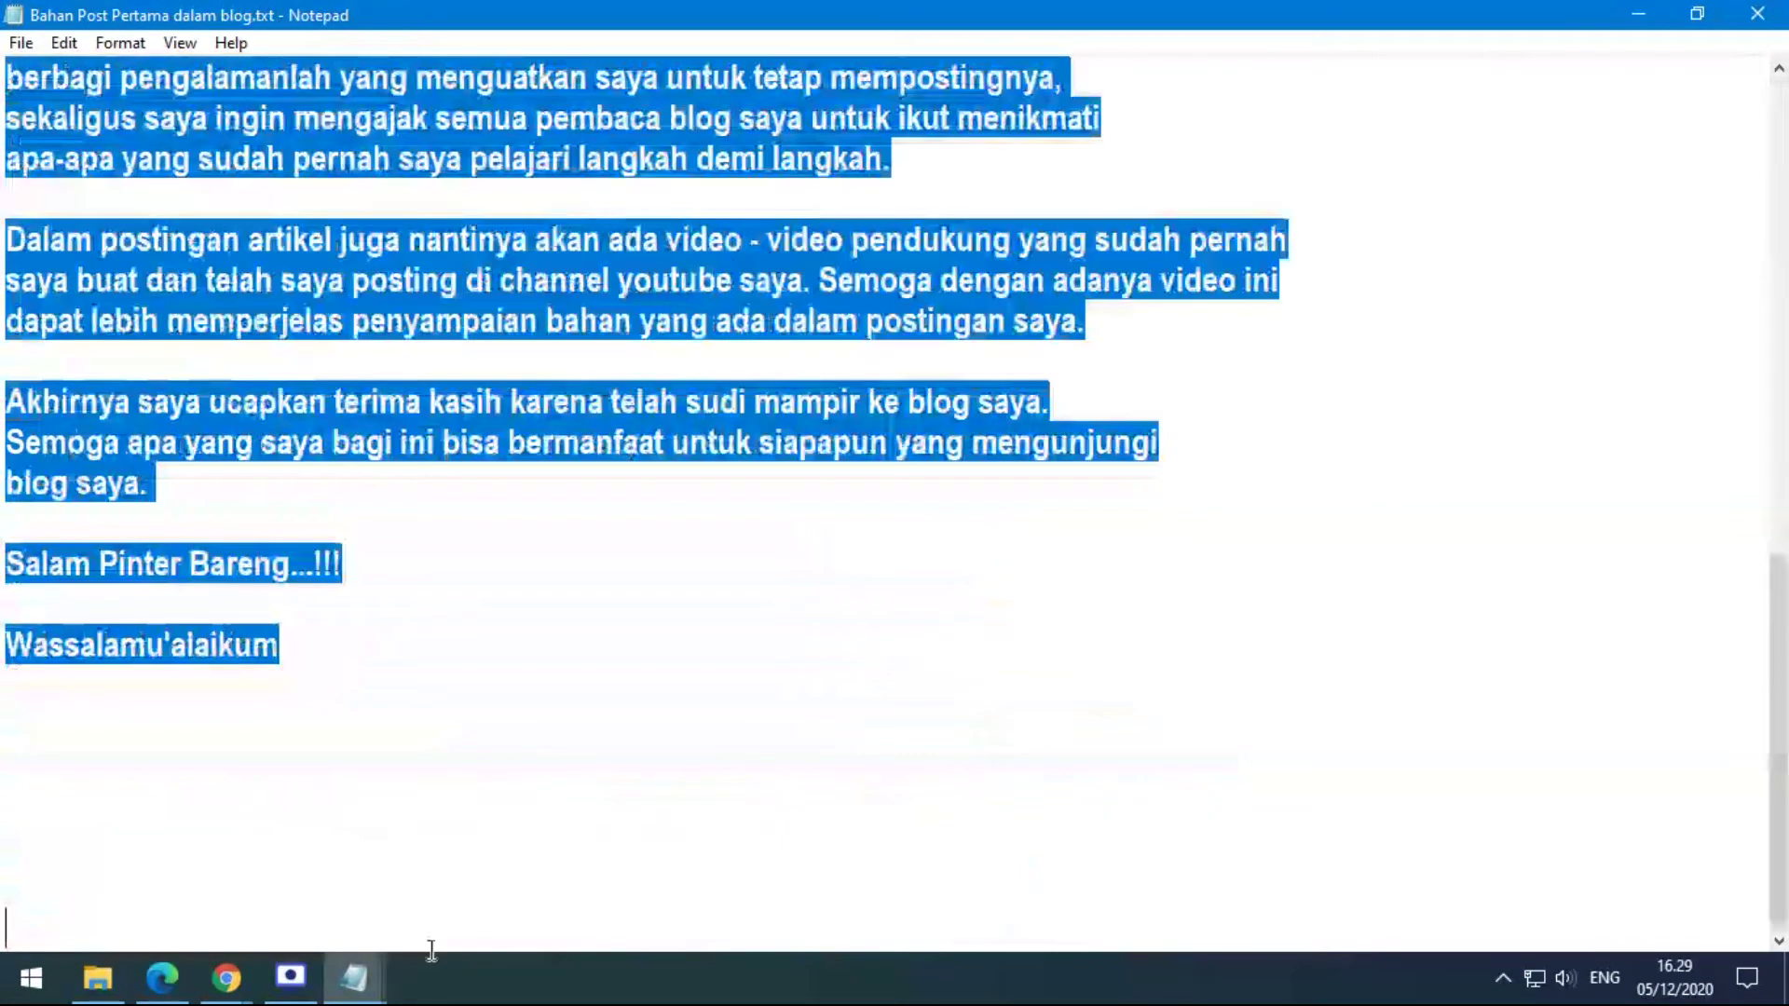
{"action": "right_click", "coordinate": [296, 450]}
{"action": "left_click", "coordinate": [354, 535]}
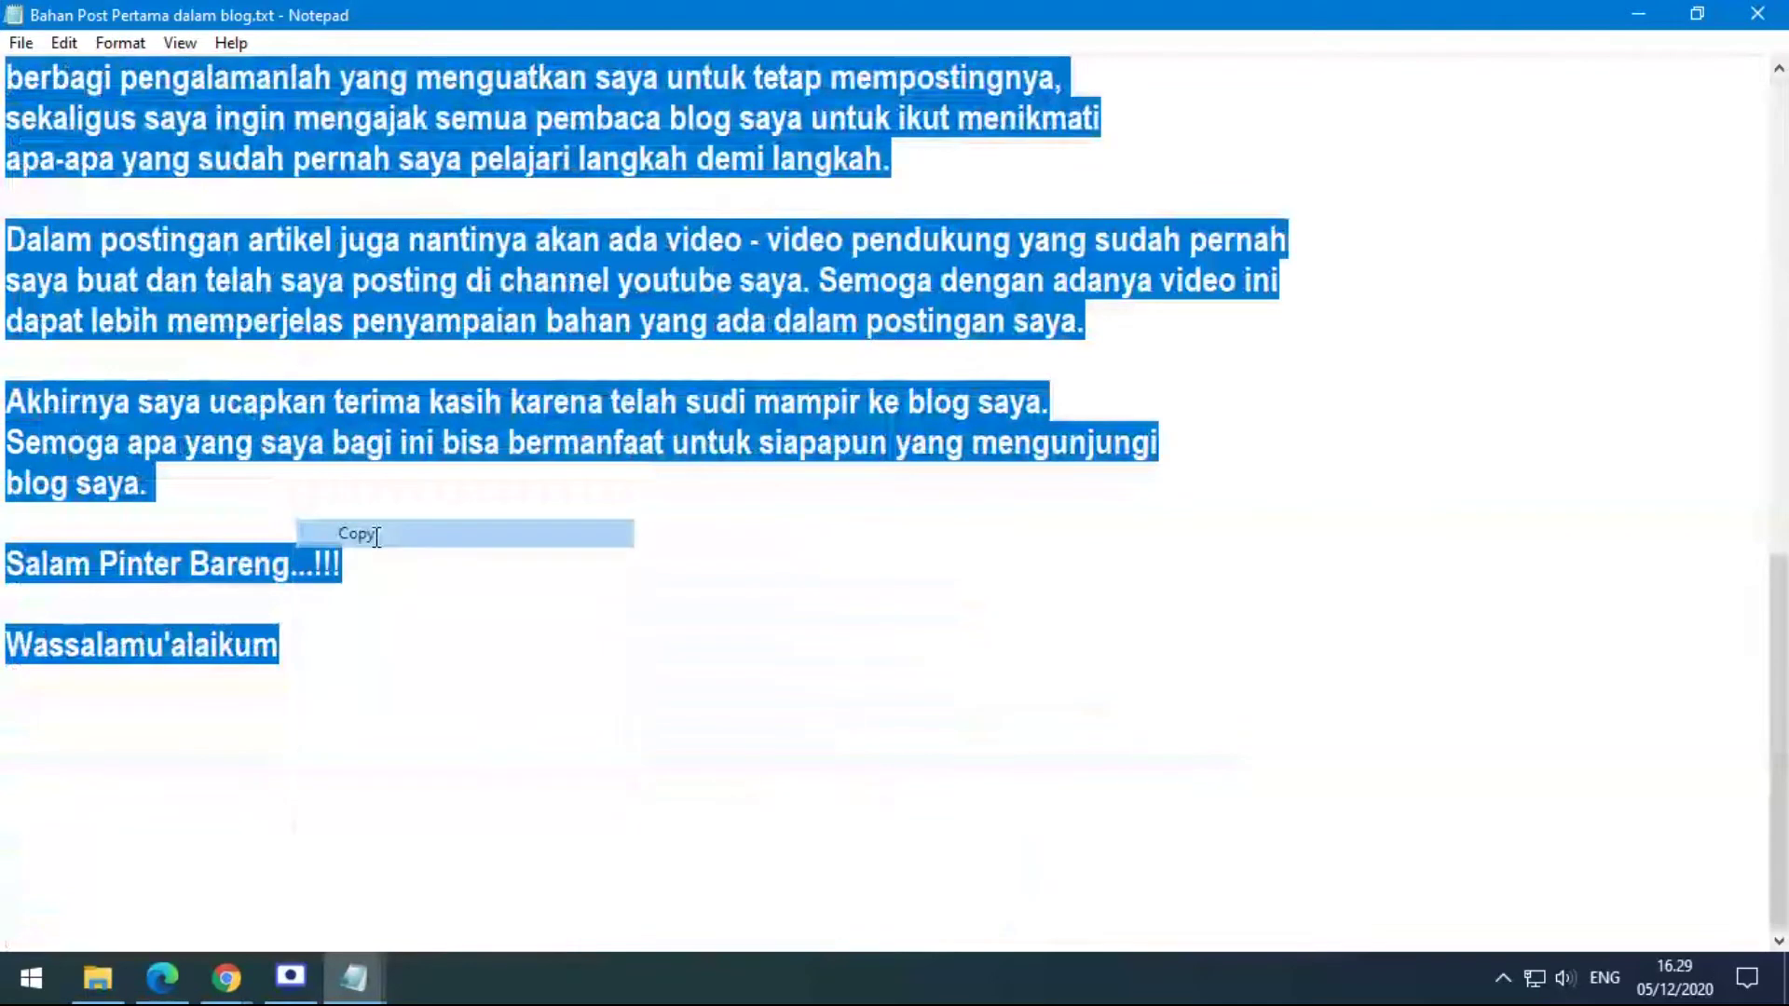
{"action": "mouse_move", "coordinate": [229, 995]}
{"action": "left_click", "coordinate": [233, 908]}
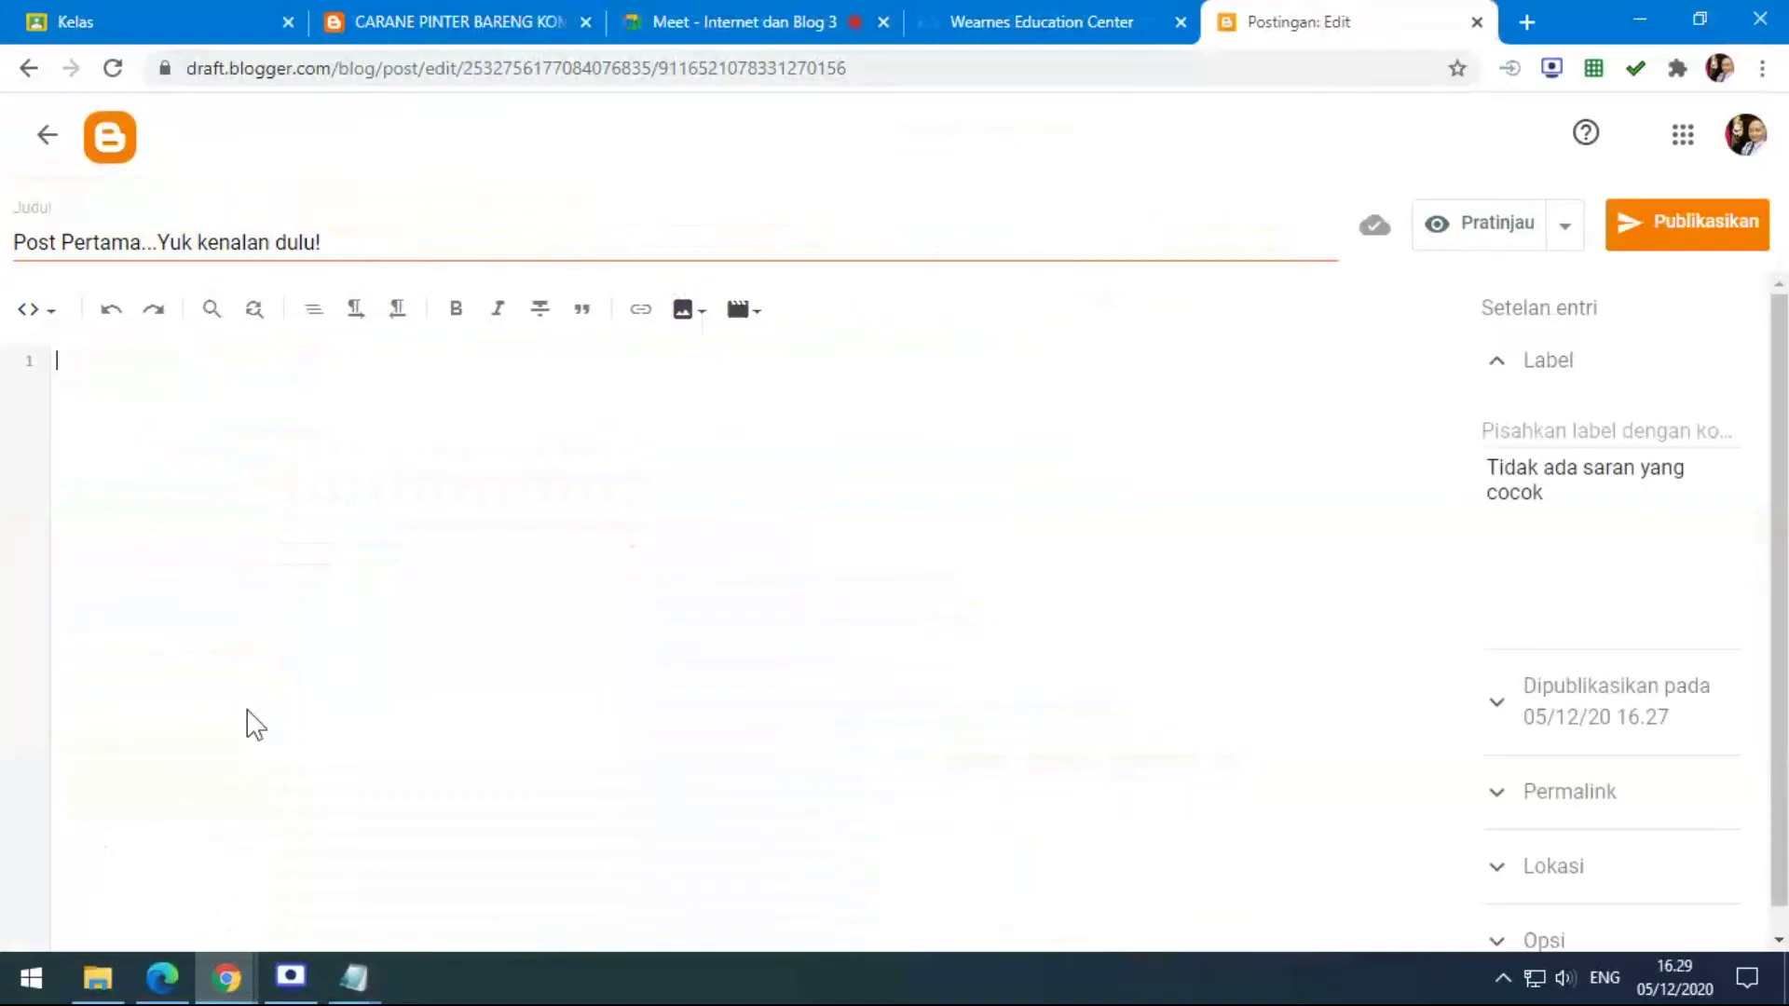
{"action": "key", "text": "ctrl+v"}
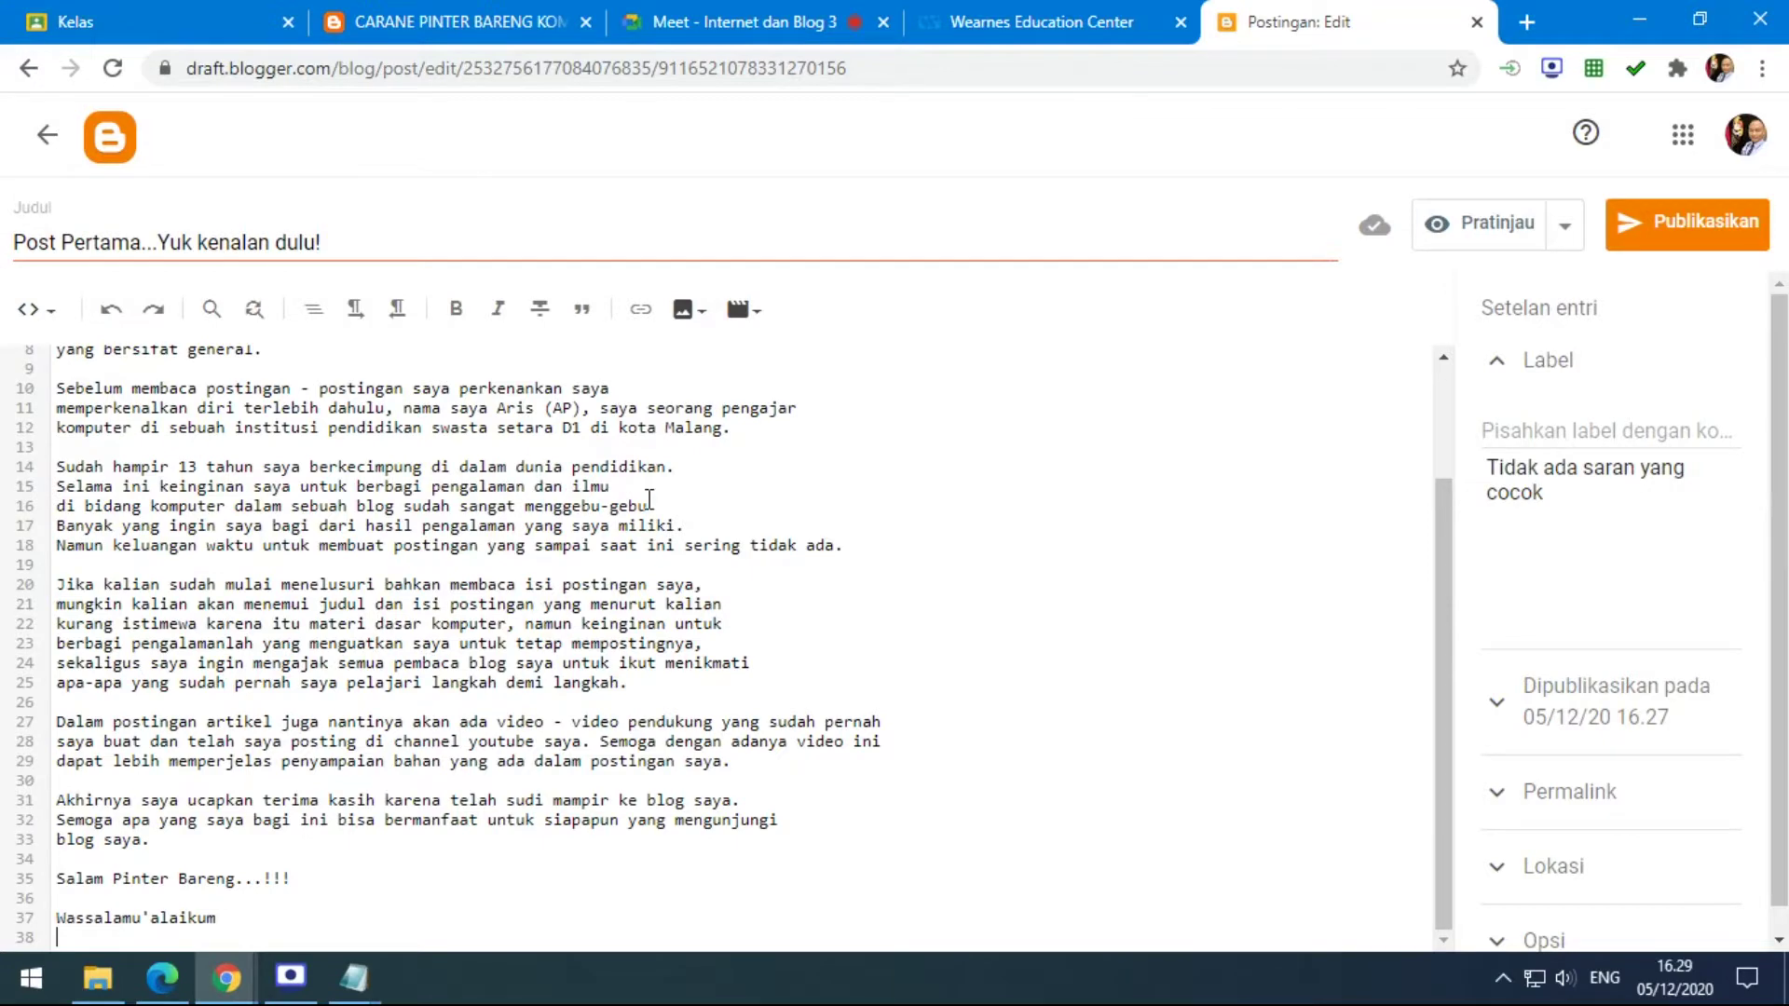
Join the first three lines of the paragraph starting "Sebelum kita berbagi pengalaman dan ilmu" into one continuous line, ending at "Ups... tapii".
{"action": "scroll", "coordinate": [650, 501], "scroll_direction": "up", "scroll_amount": 2}
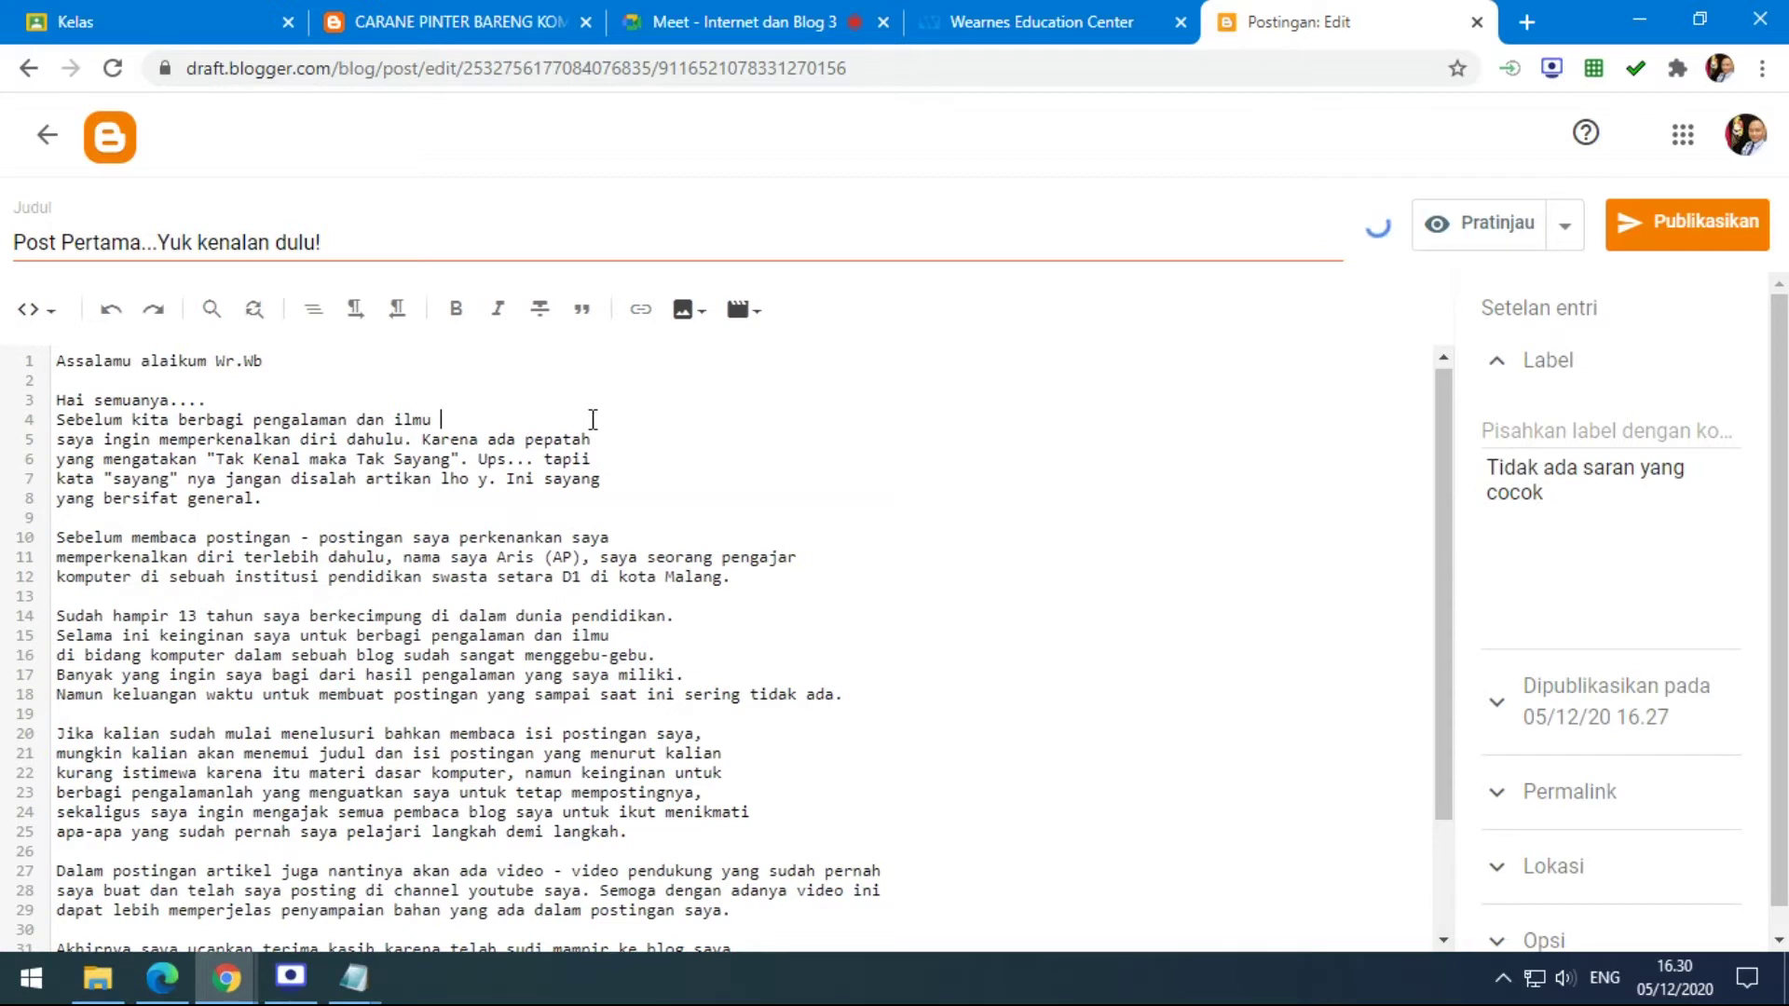
{"action": "key", "text": "Delete"}
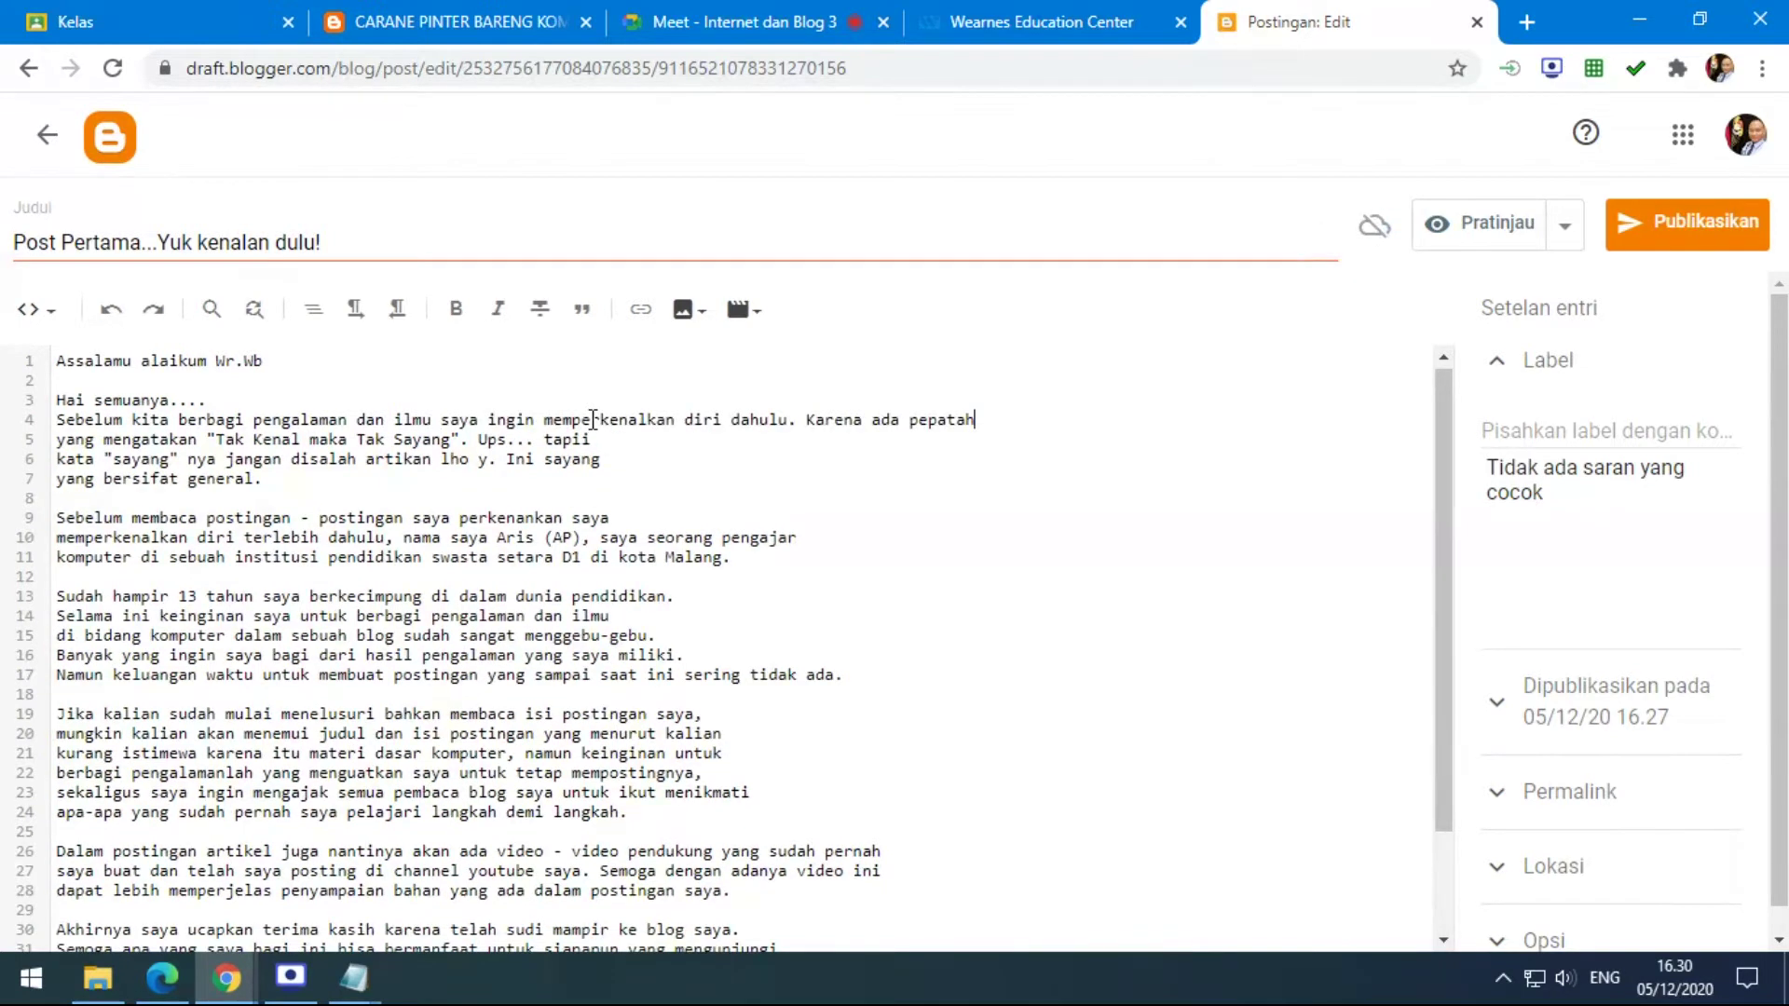
{"action": "key", "text": "Delete"}
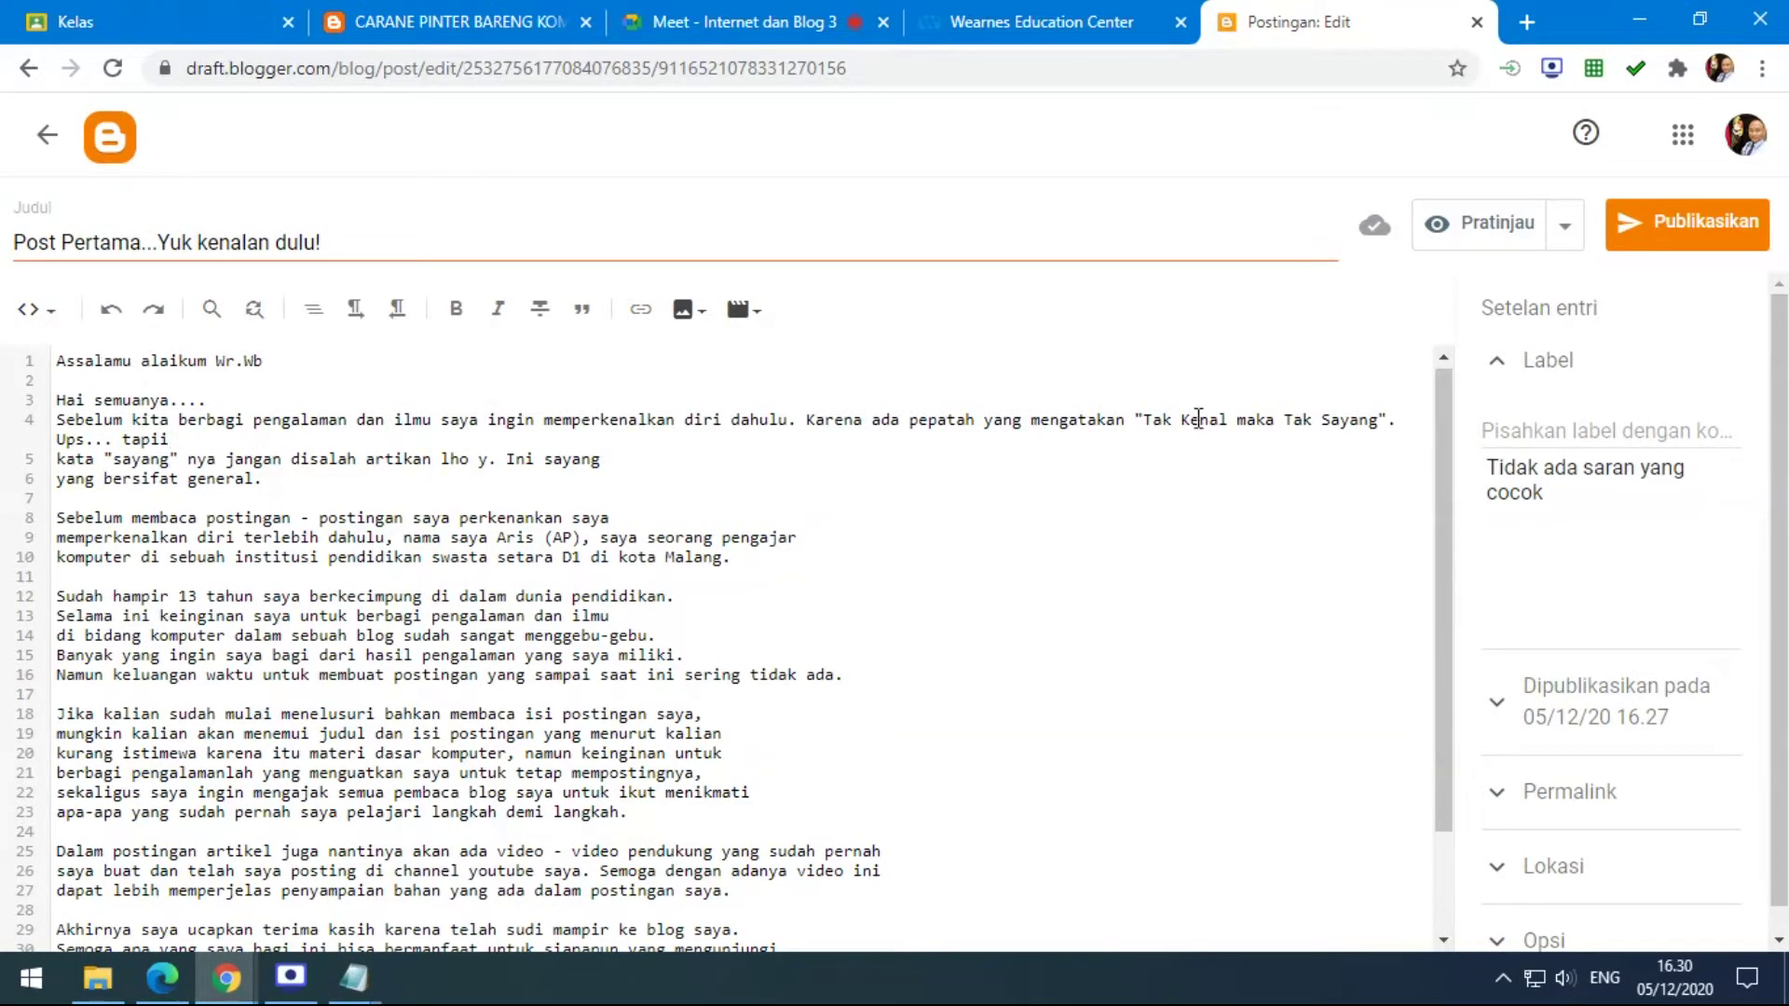
{"action": "left_click", "coordinate": [1423, 420]}
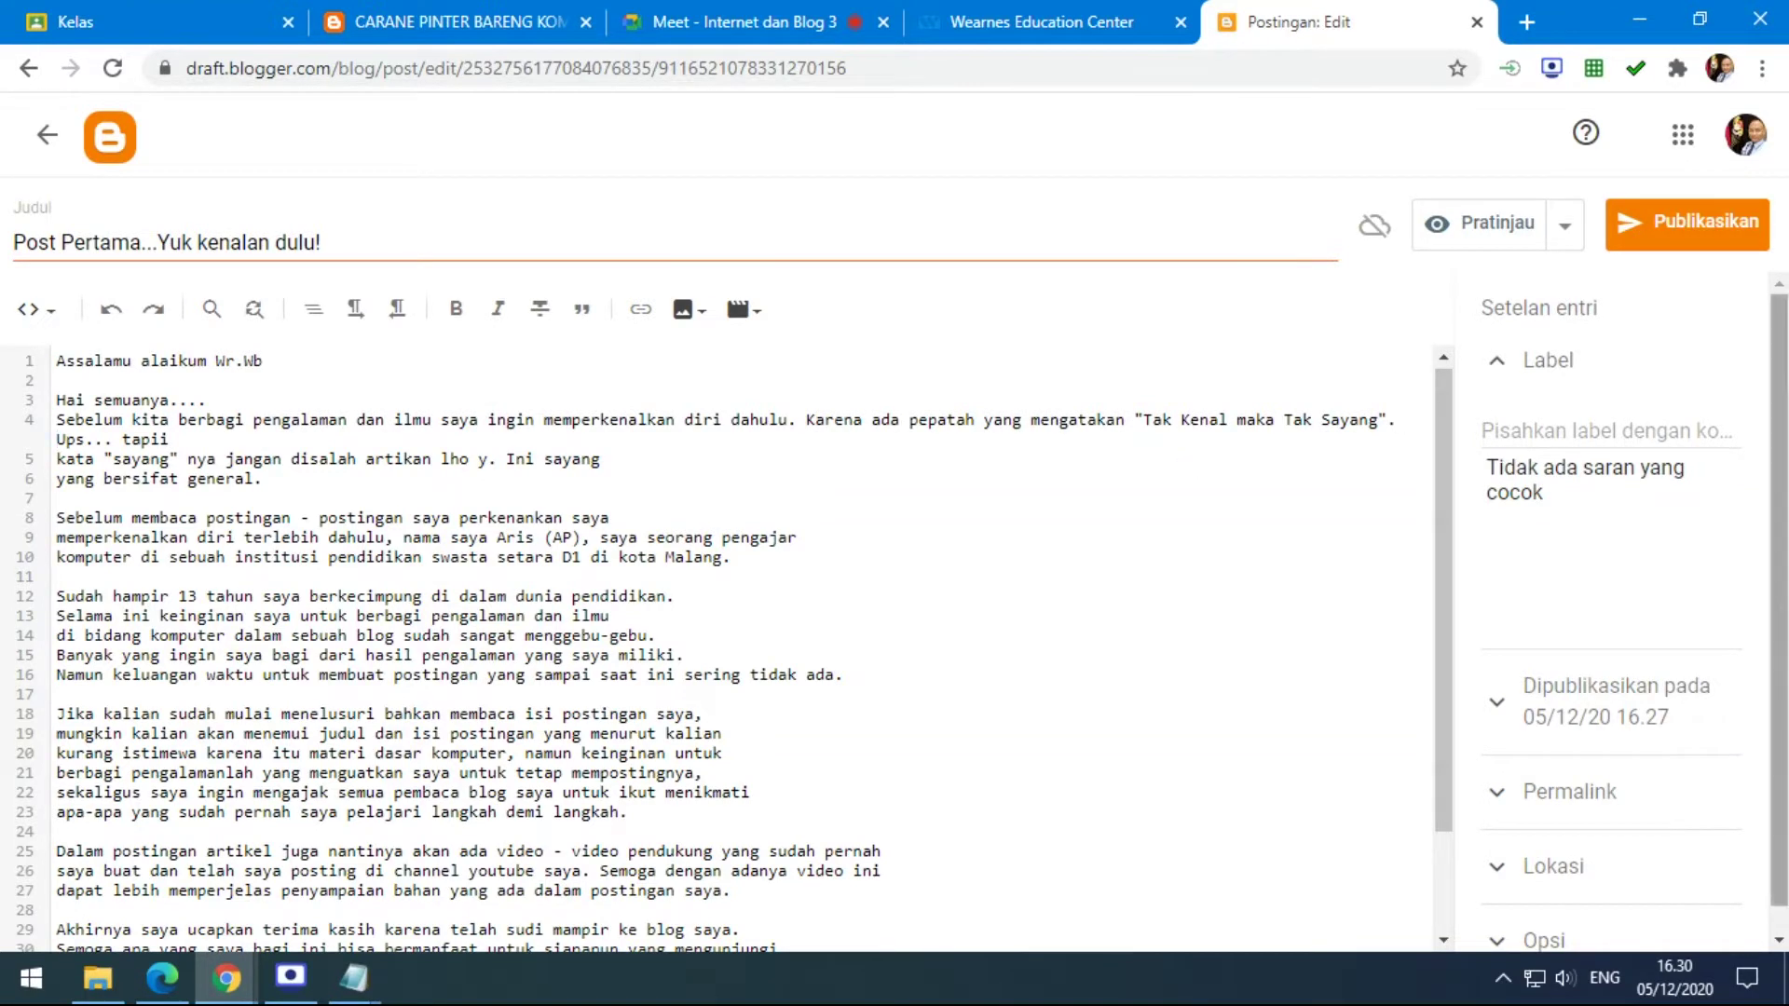
{"action": "left_click_drag", "start_coordinate": [1397, 420], "coordinate": [63, 420]}
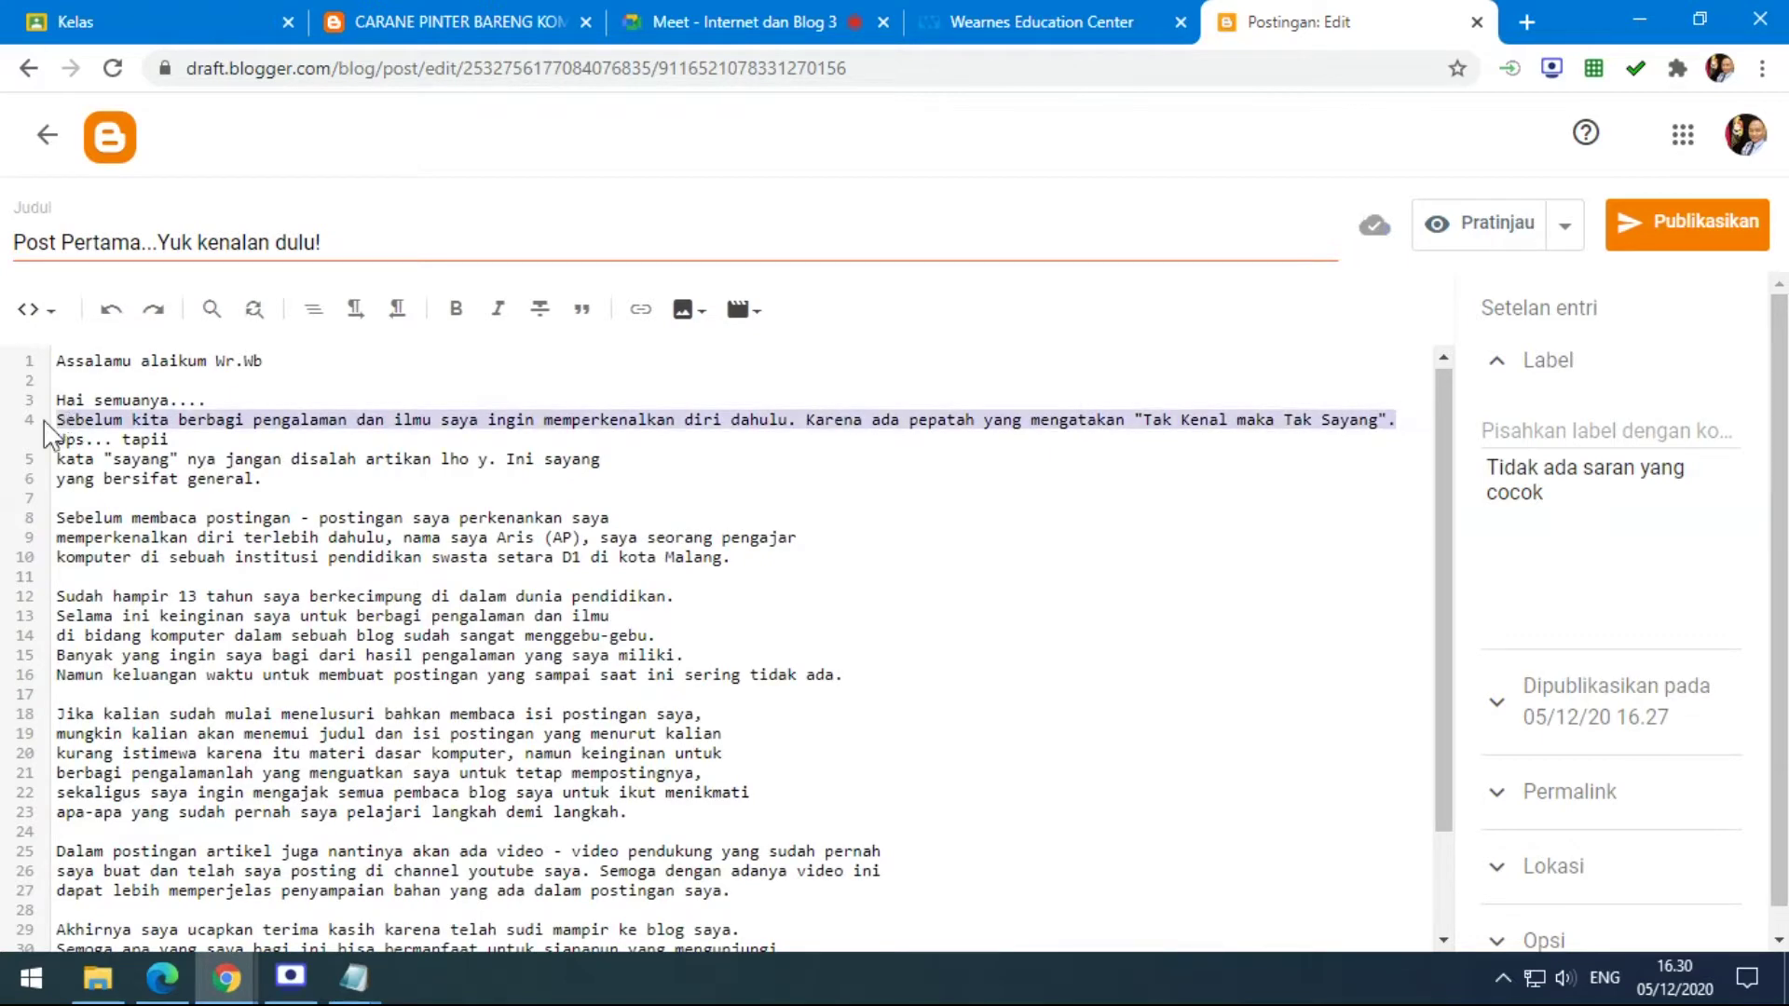
{"action": "scroll", "coordinate": [870, 519], "scroll_direction": "down", "scroll_amount": 2}
{"action": "scroll", "coordinate": [870, 519], "scroll_direction": "up", "scroll_amount": 2}
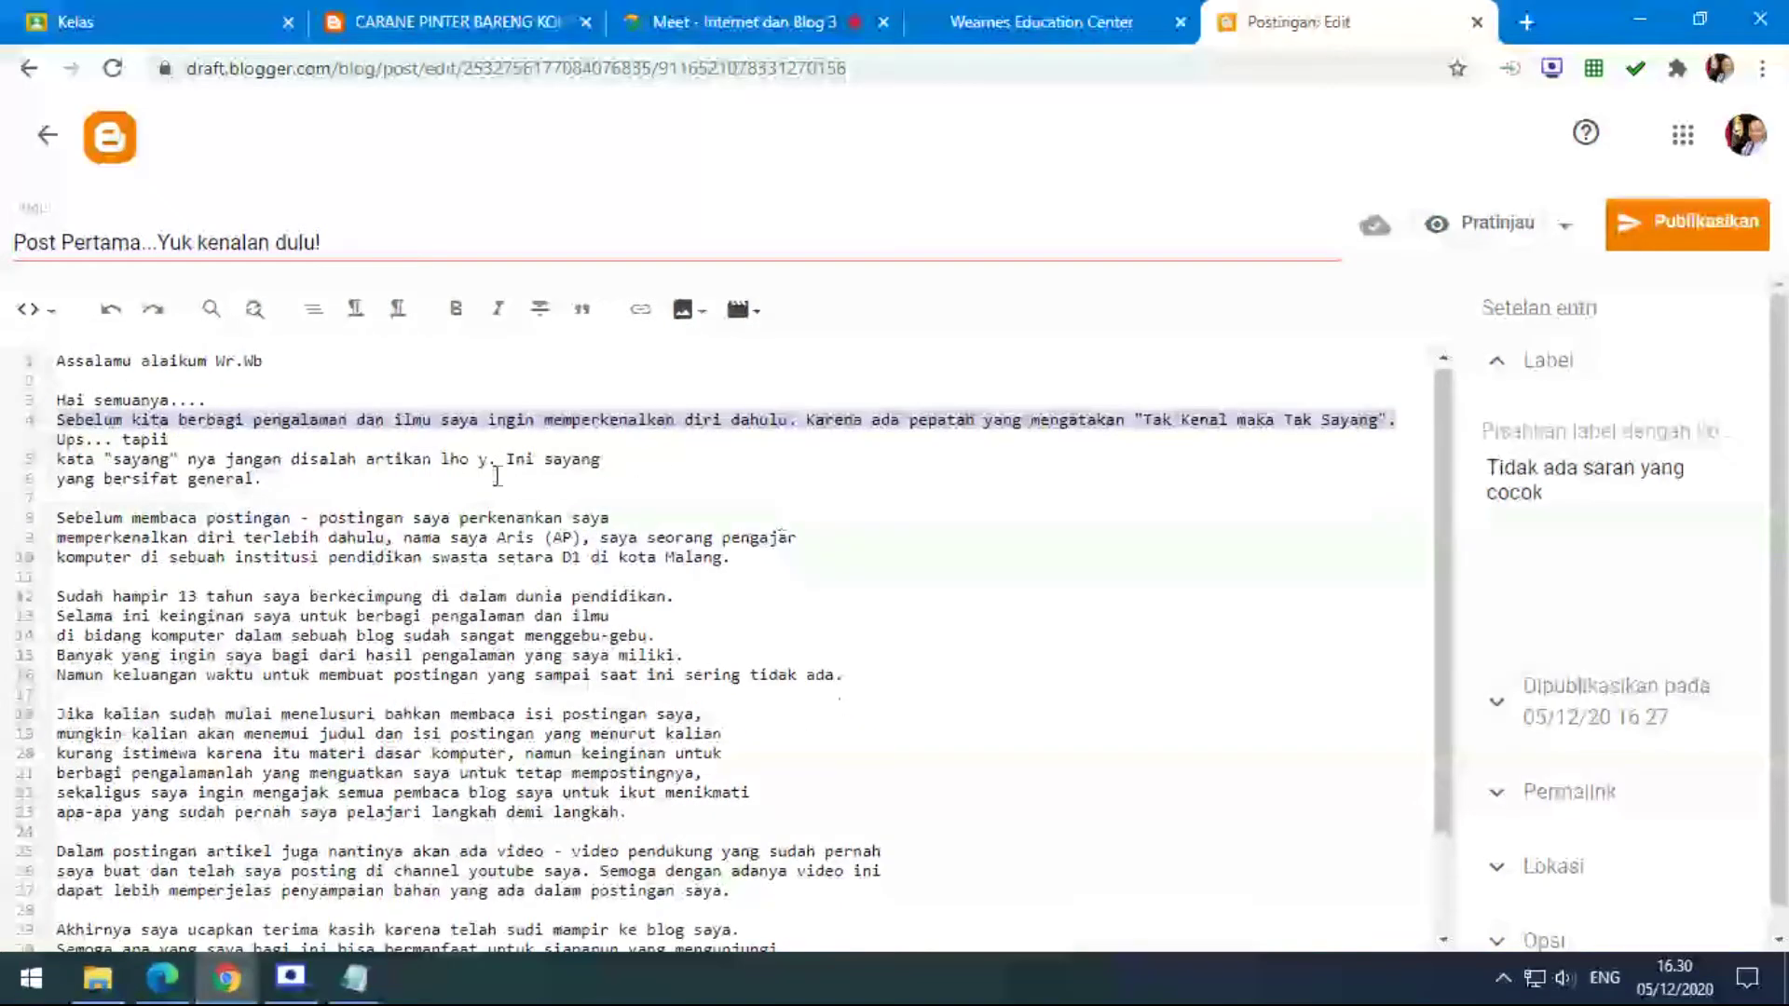
{"action": "left_click", "coordinate": [608, 518]}
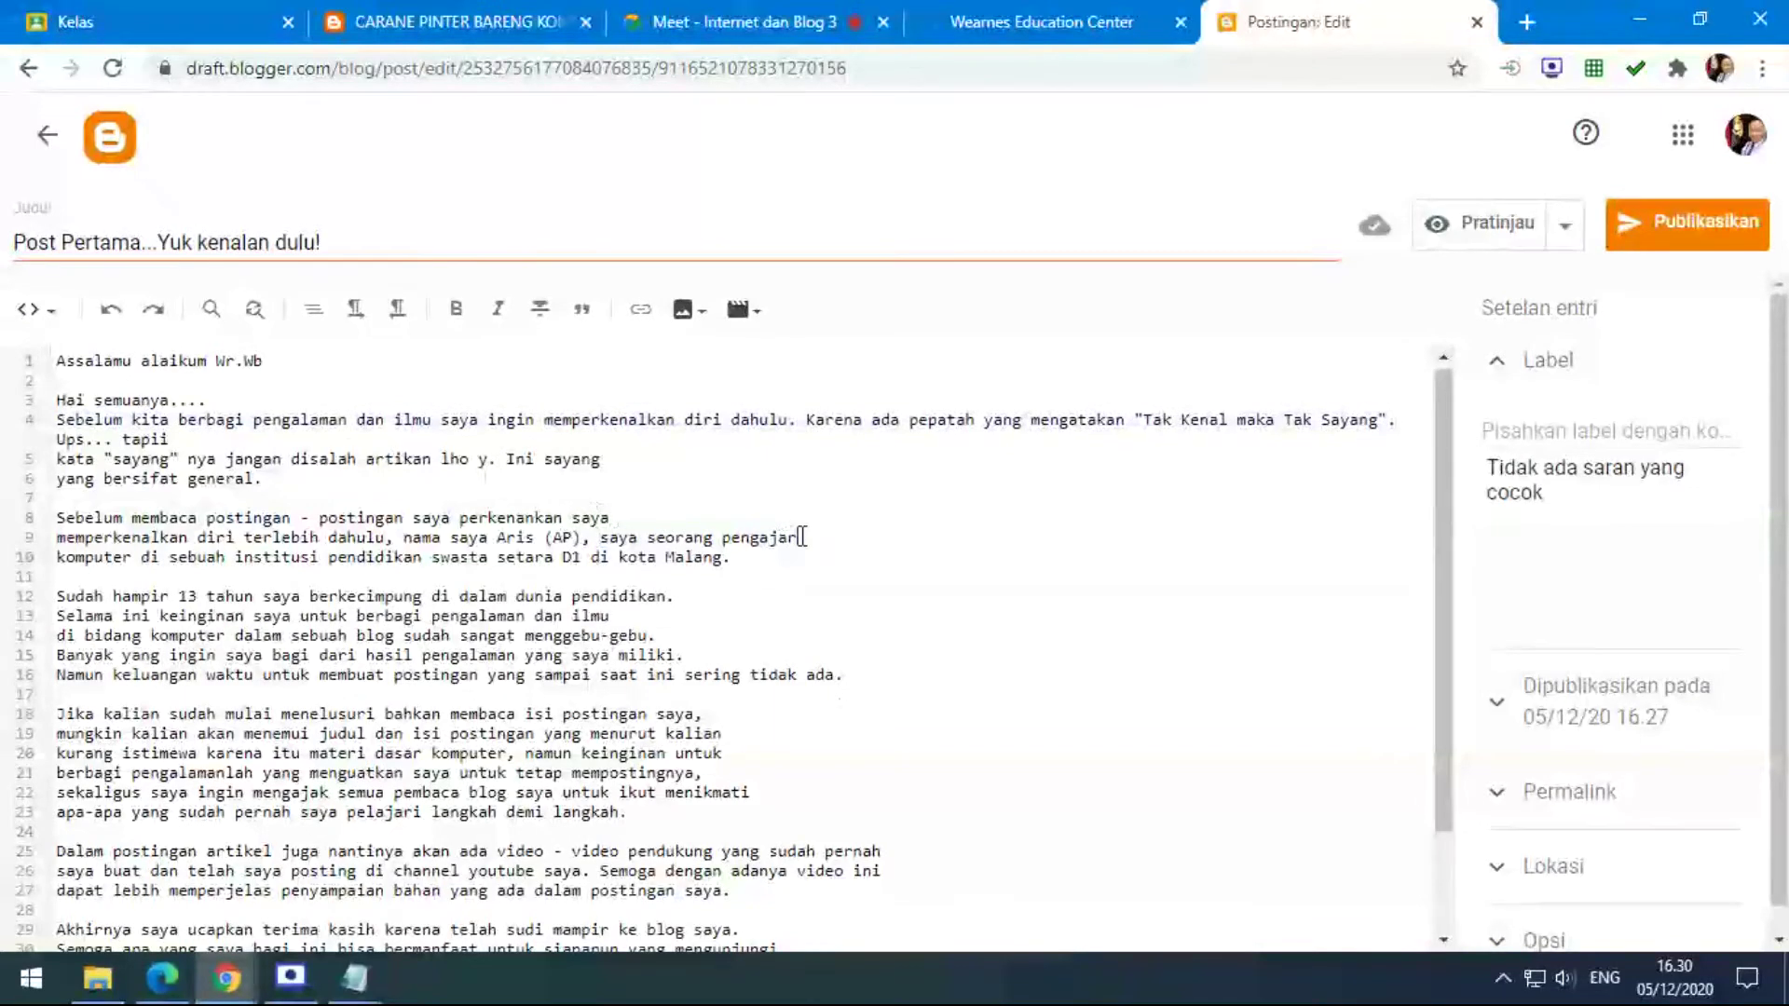
Add "...." after "Ups... tapii" and join the rest of that paragraph onto the same line, through "yang bersifat general.".
{"action": "left_click", "coordinate": [203, 442]}
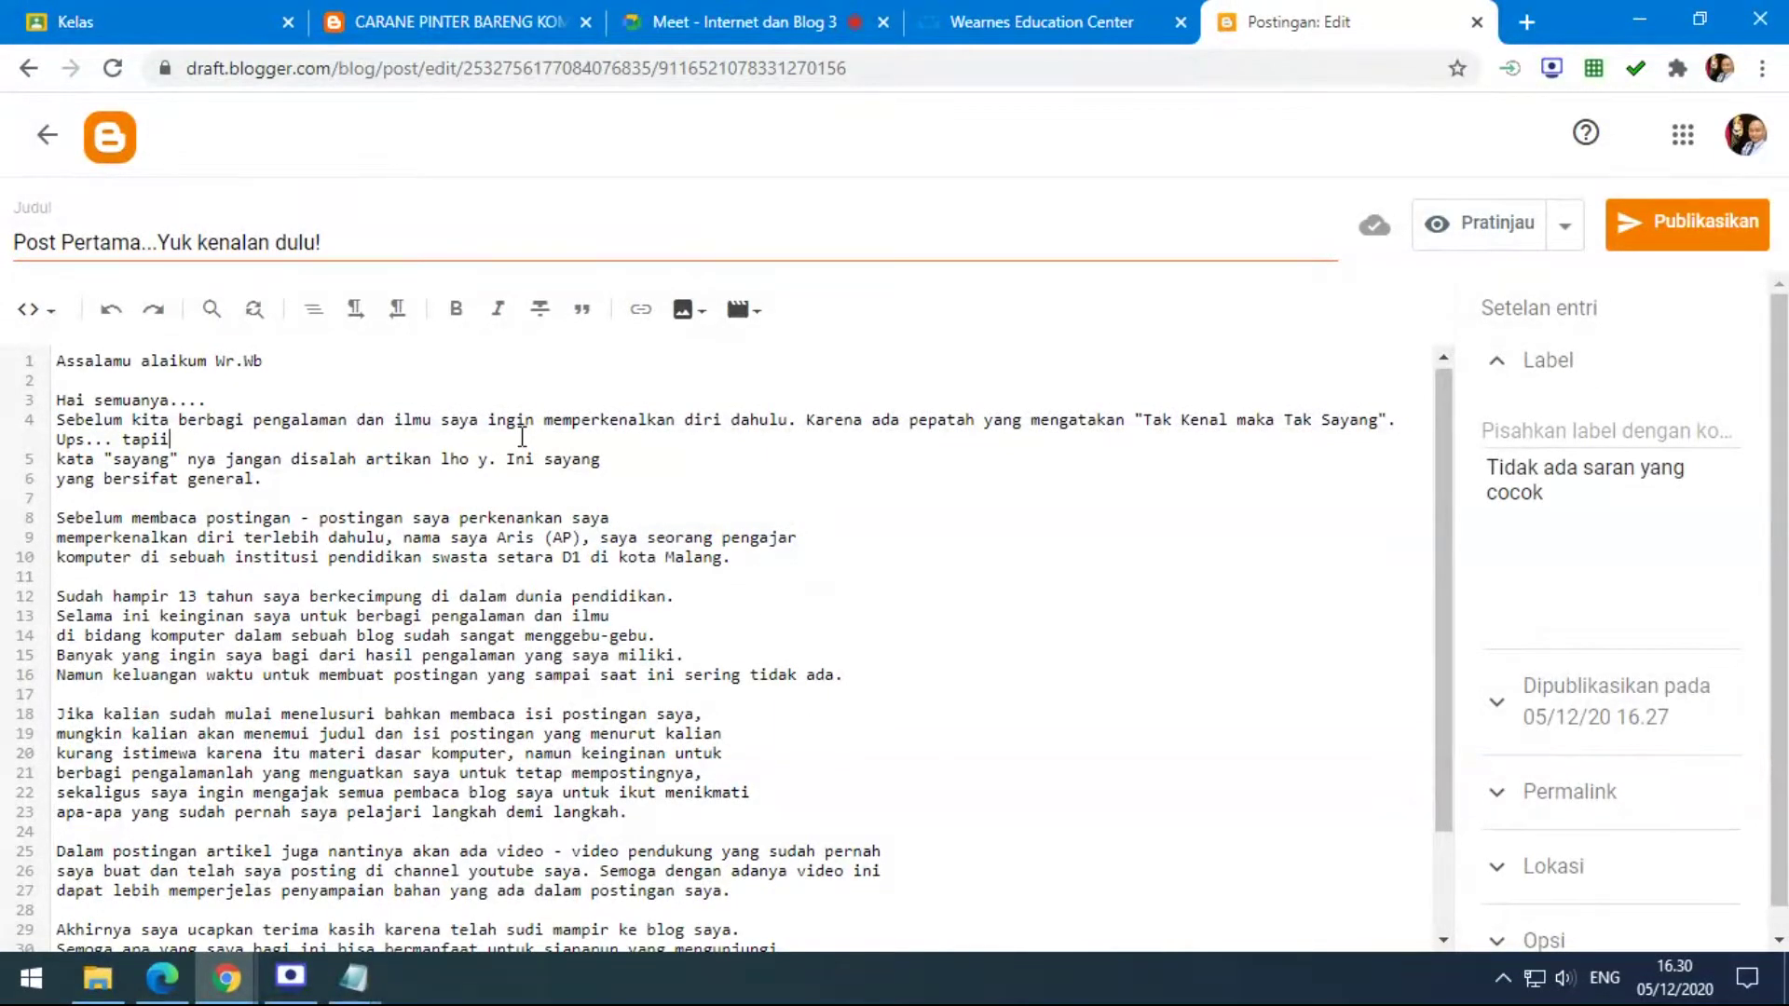
{"action": "type", "text": "...."}
{"action": "key", "text": "Delete"}
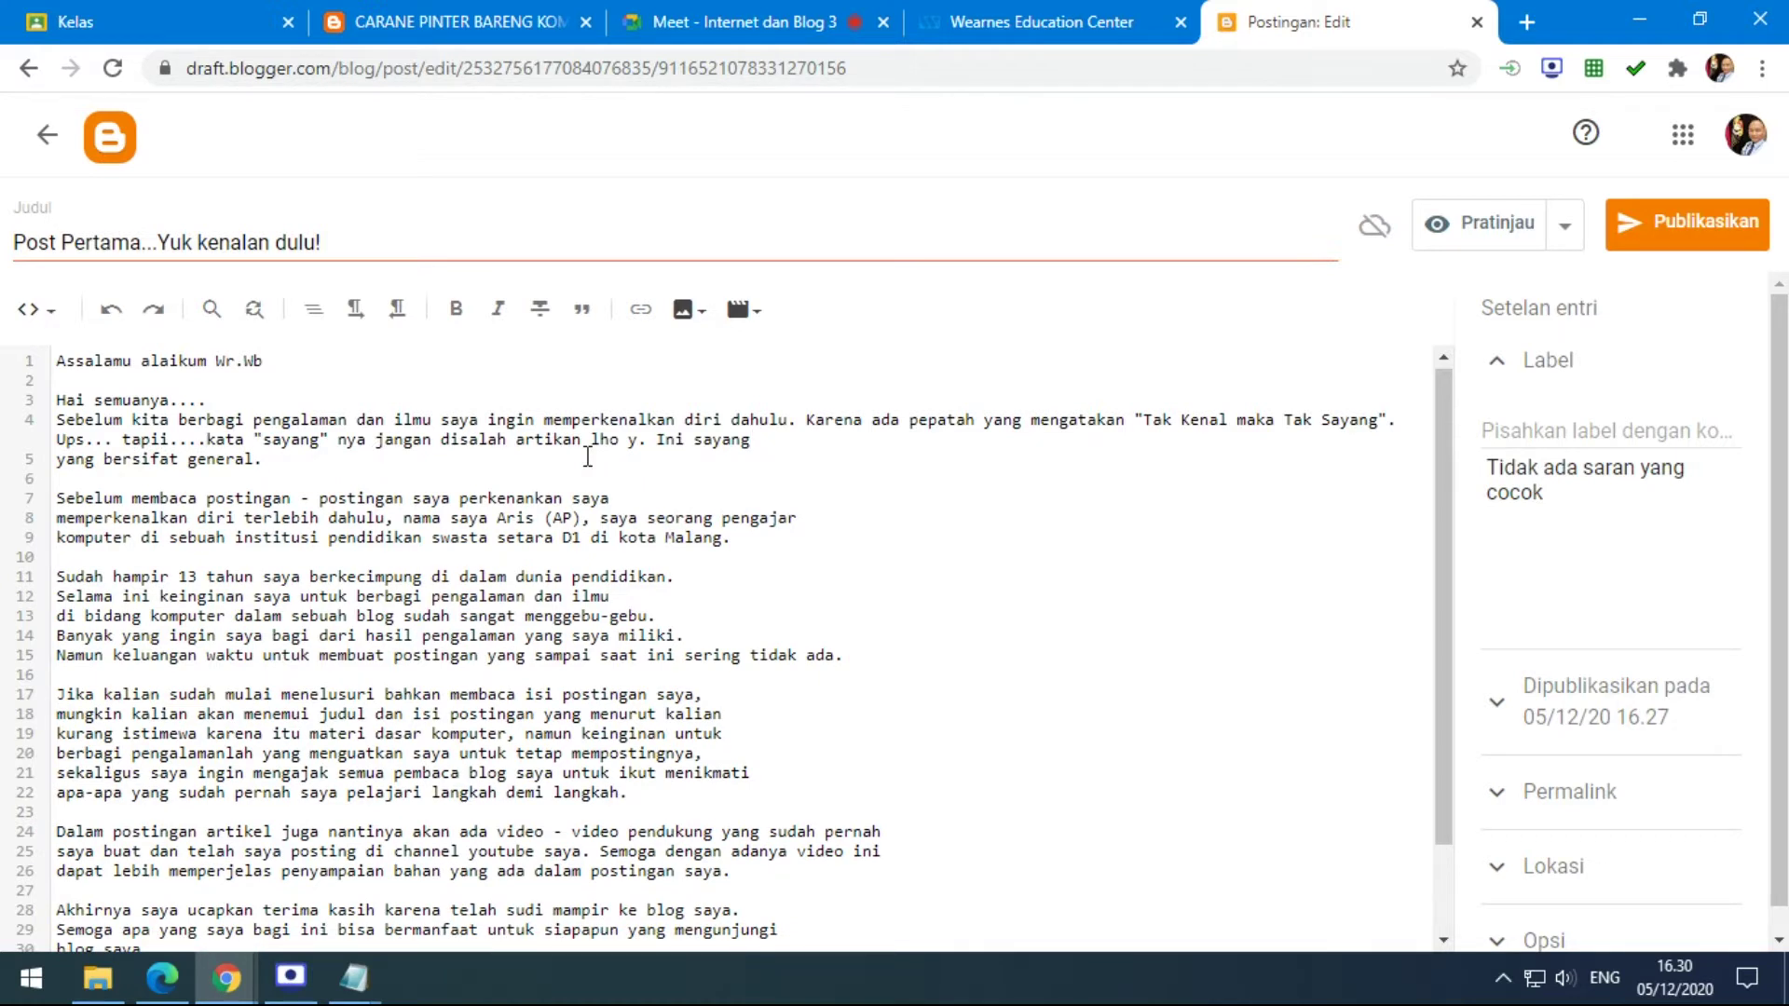
{"action": "key", "text": "Delete"}
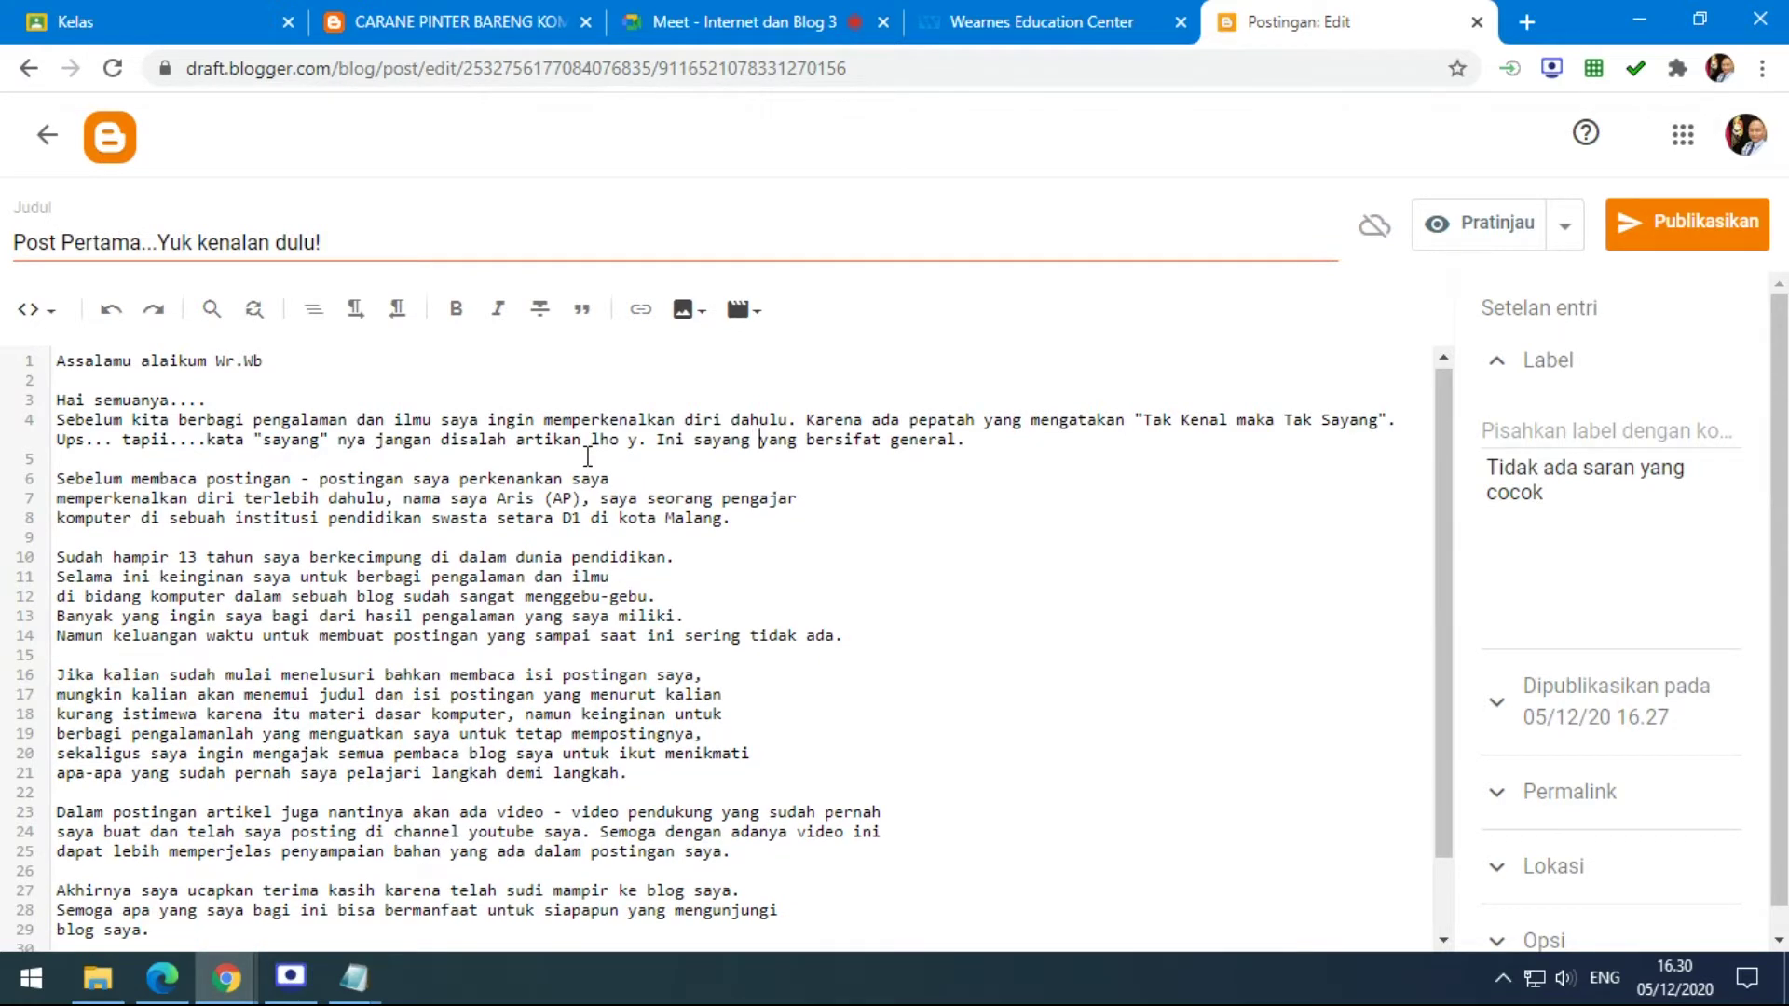
Join the three lines of the paragraph starting "Sebelum membaca postingan" into one continuous line.
{"action": "left_click", "coordinate": [639, 480]}
{"action": "key", "text": "Delete"}
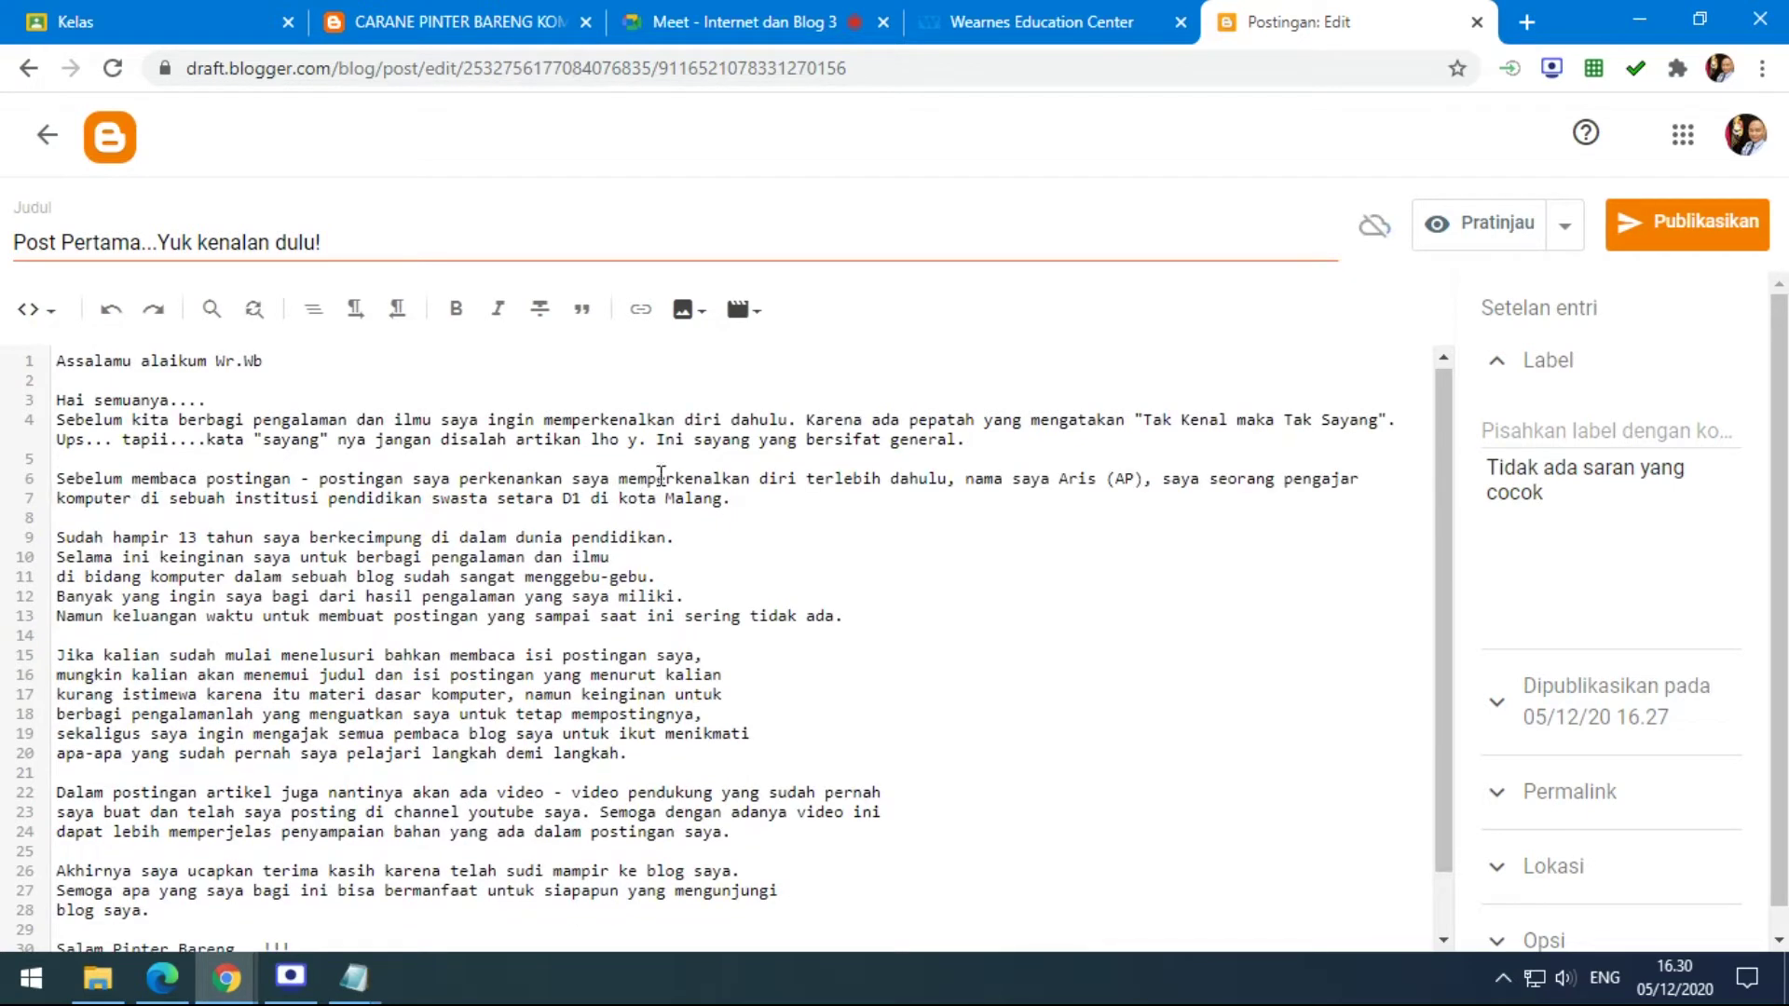
{"action": "left_click", "coordinate": [1365, 479]}
{"action": "key", "text": "Delete"}
Join all lines of the paragraph starting "Sudah hampir 13 tahun" into one continuous line, ending at "sering tidak ada.".
{"action": "left_click", "coordinate": [753, 537]}
{"action": "key", "text": "Delete"}
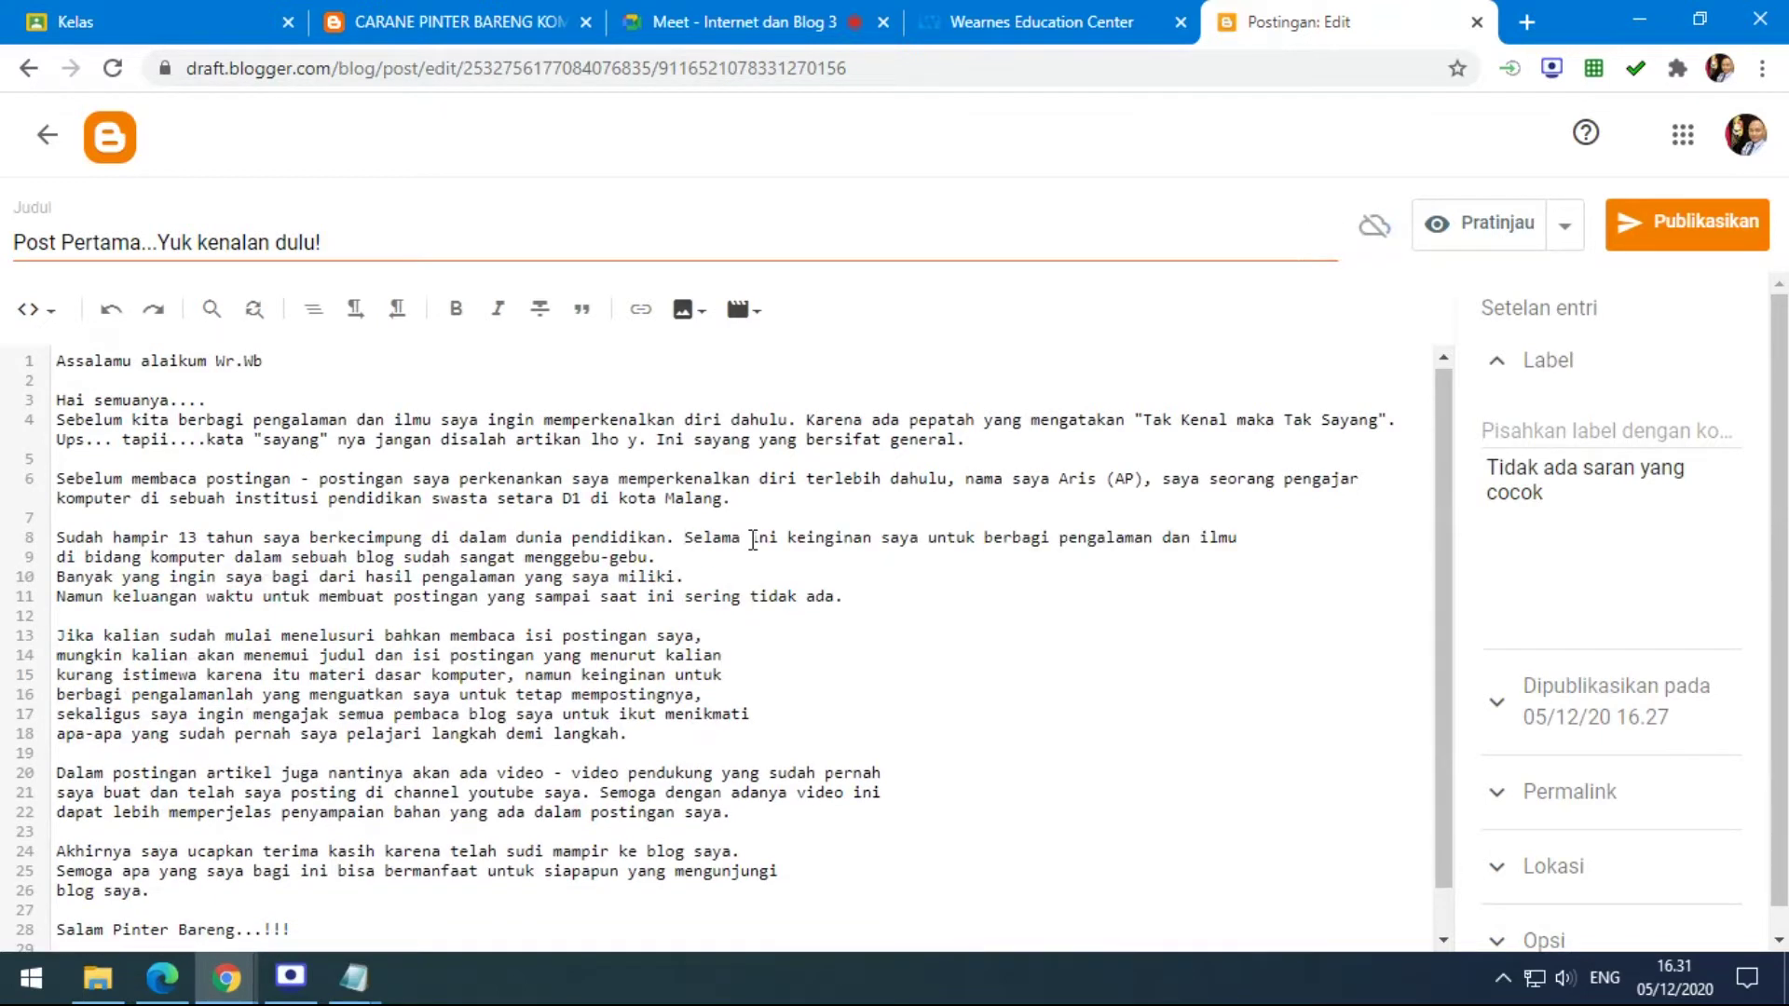
{"action": "key", "text": "Delete"}
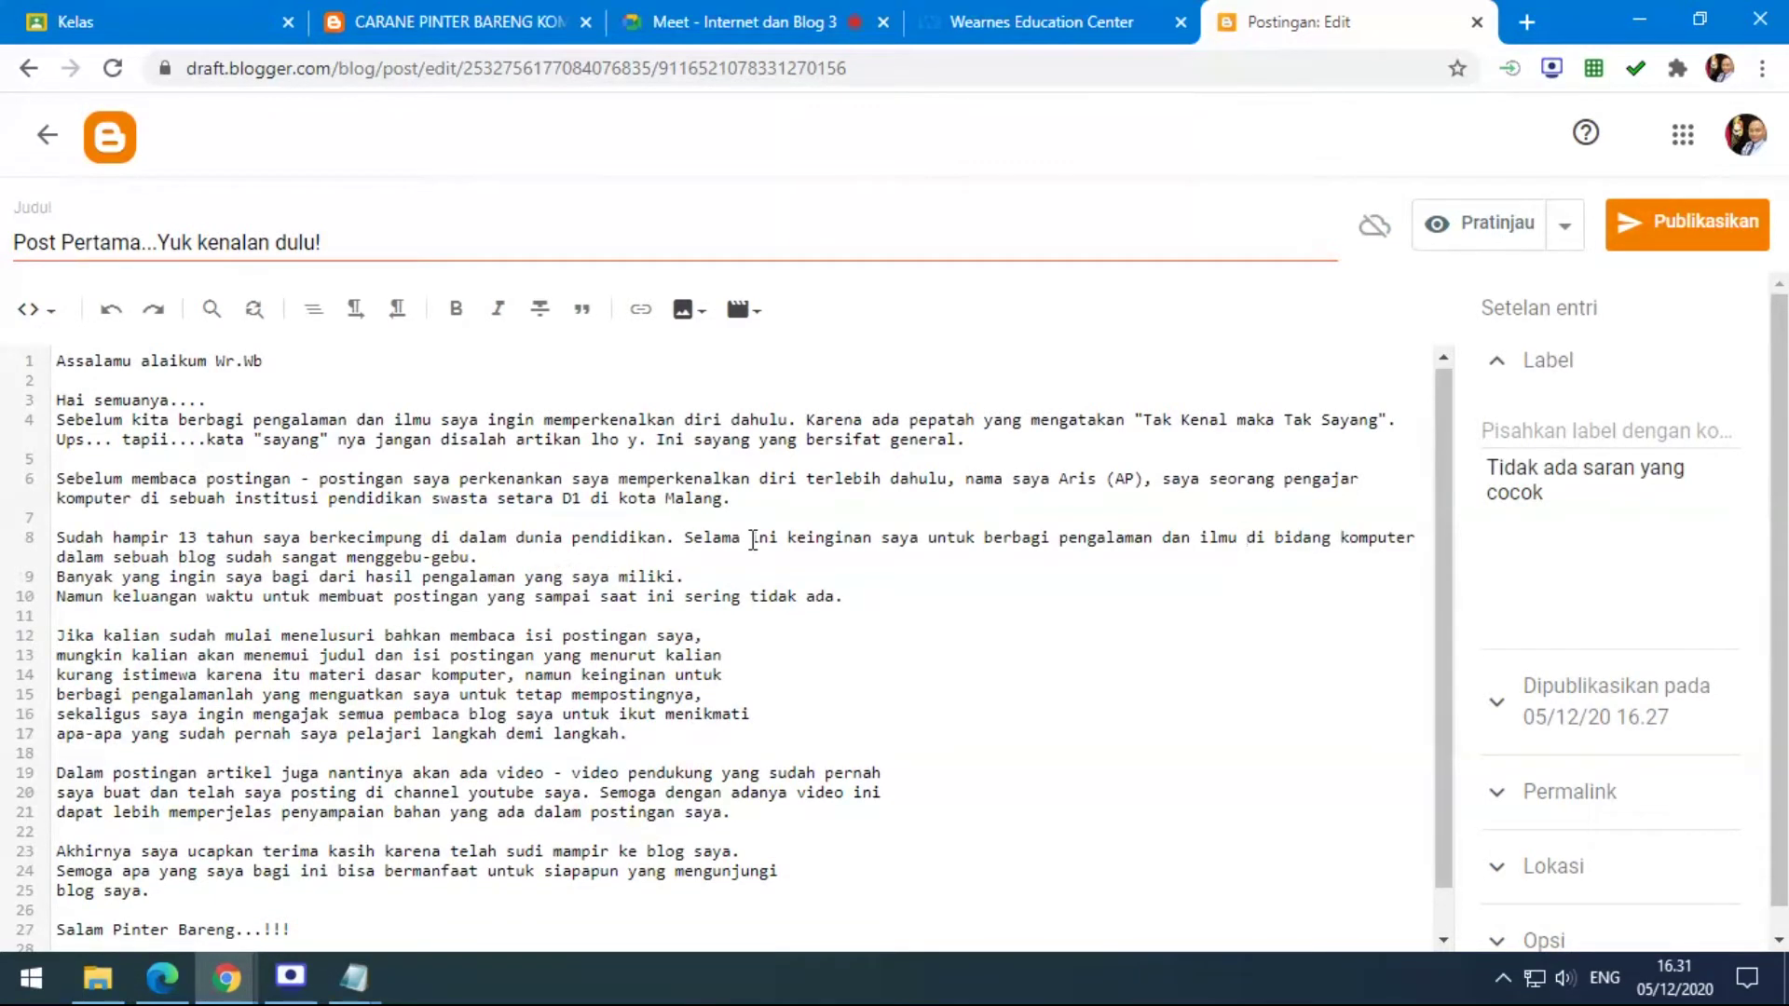
{"action": "key", "text": "Delete"}
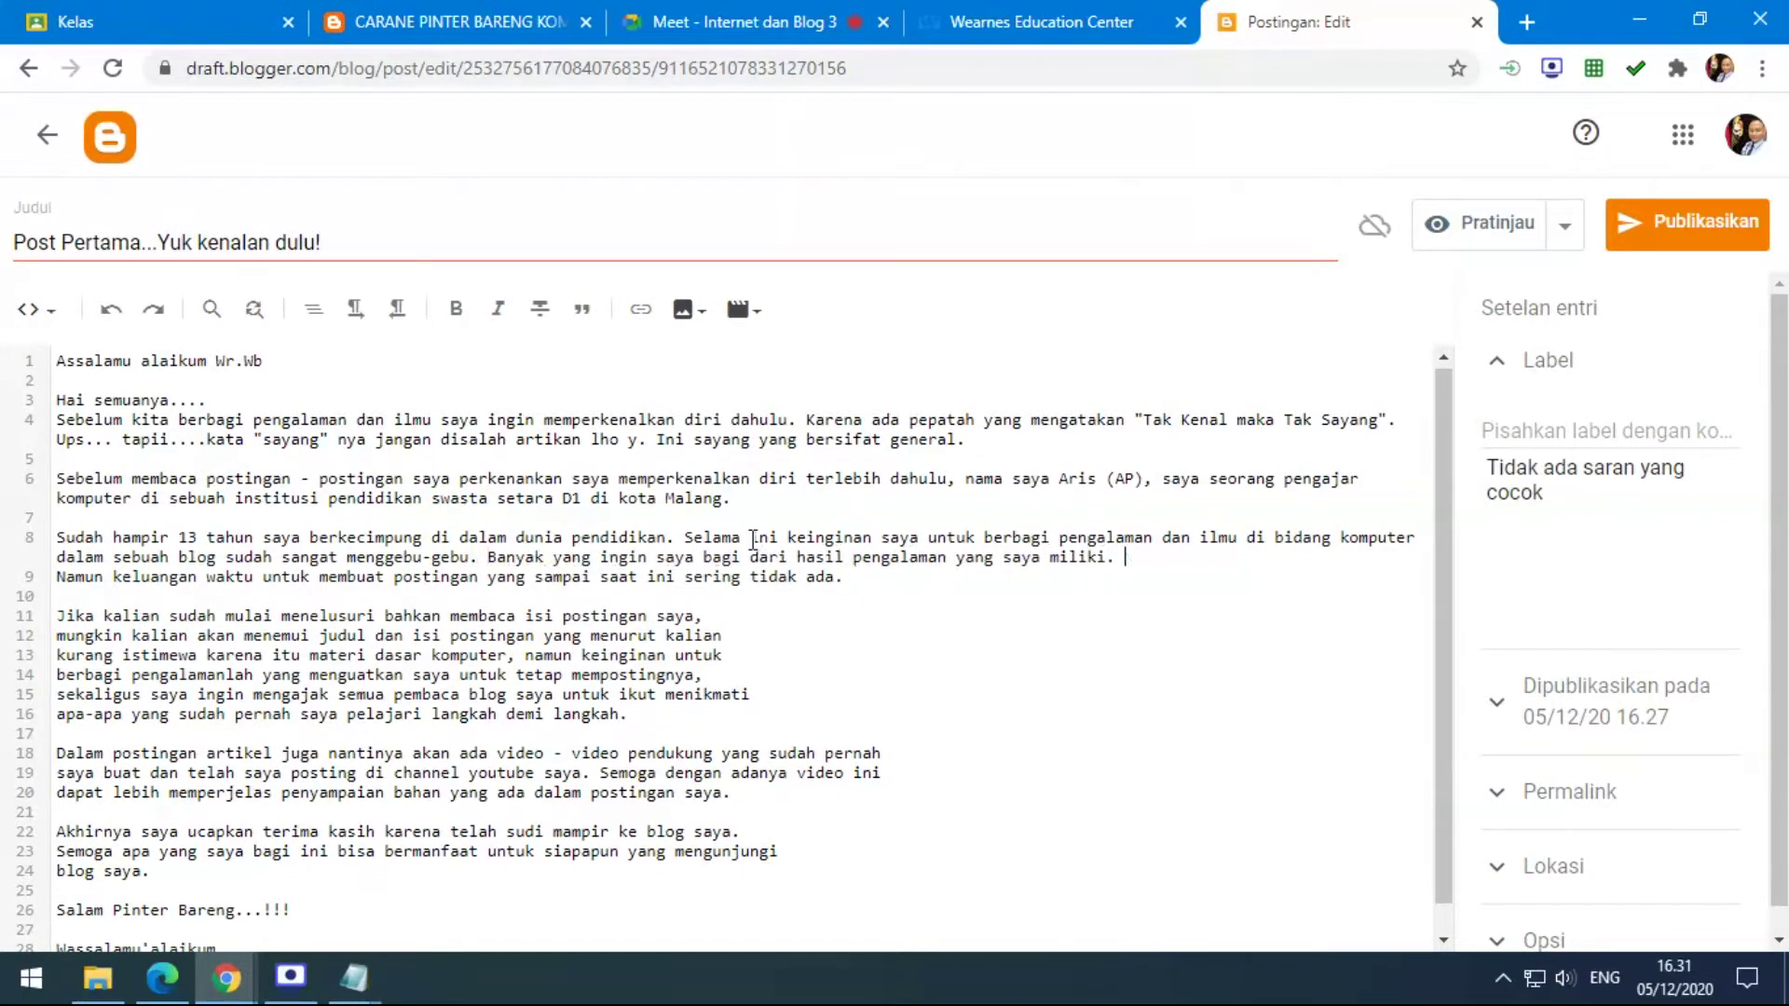
{"action": "key", "text": "Delete"}
Merge the short lines of the paragraph starting "Jika kalian sudah mulai menelusuri" into three longer lines.
{"action": "key", "text": "Down"}
{"action": "key", "text": "End"}
{"action": "key", "text": "Delete"}
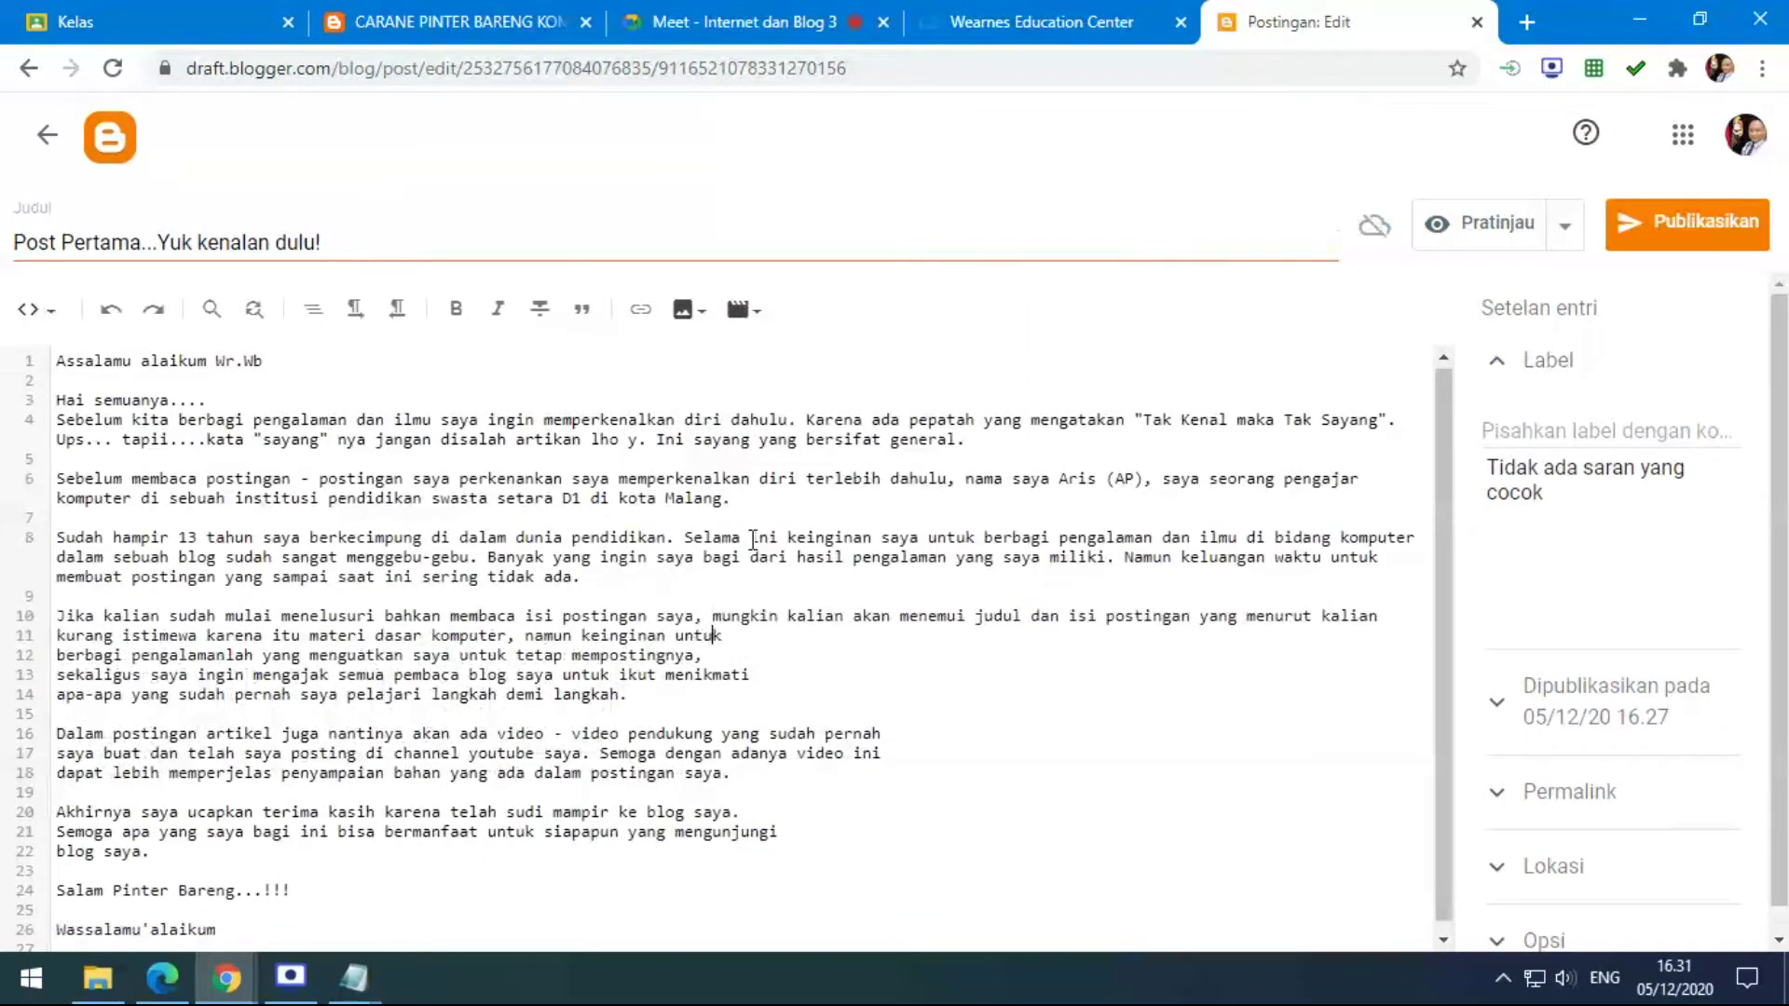
{"action": "key", "text": "Delete"}
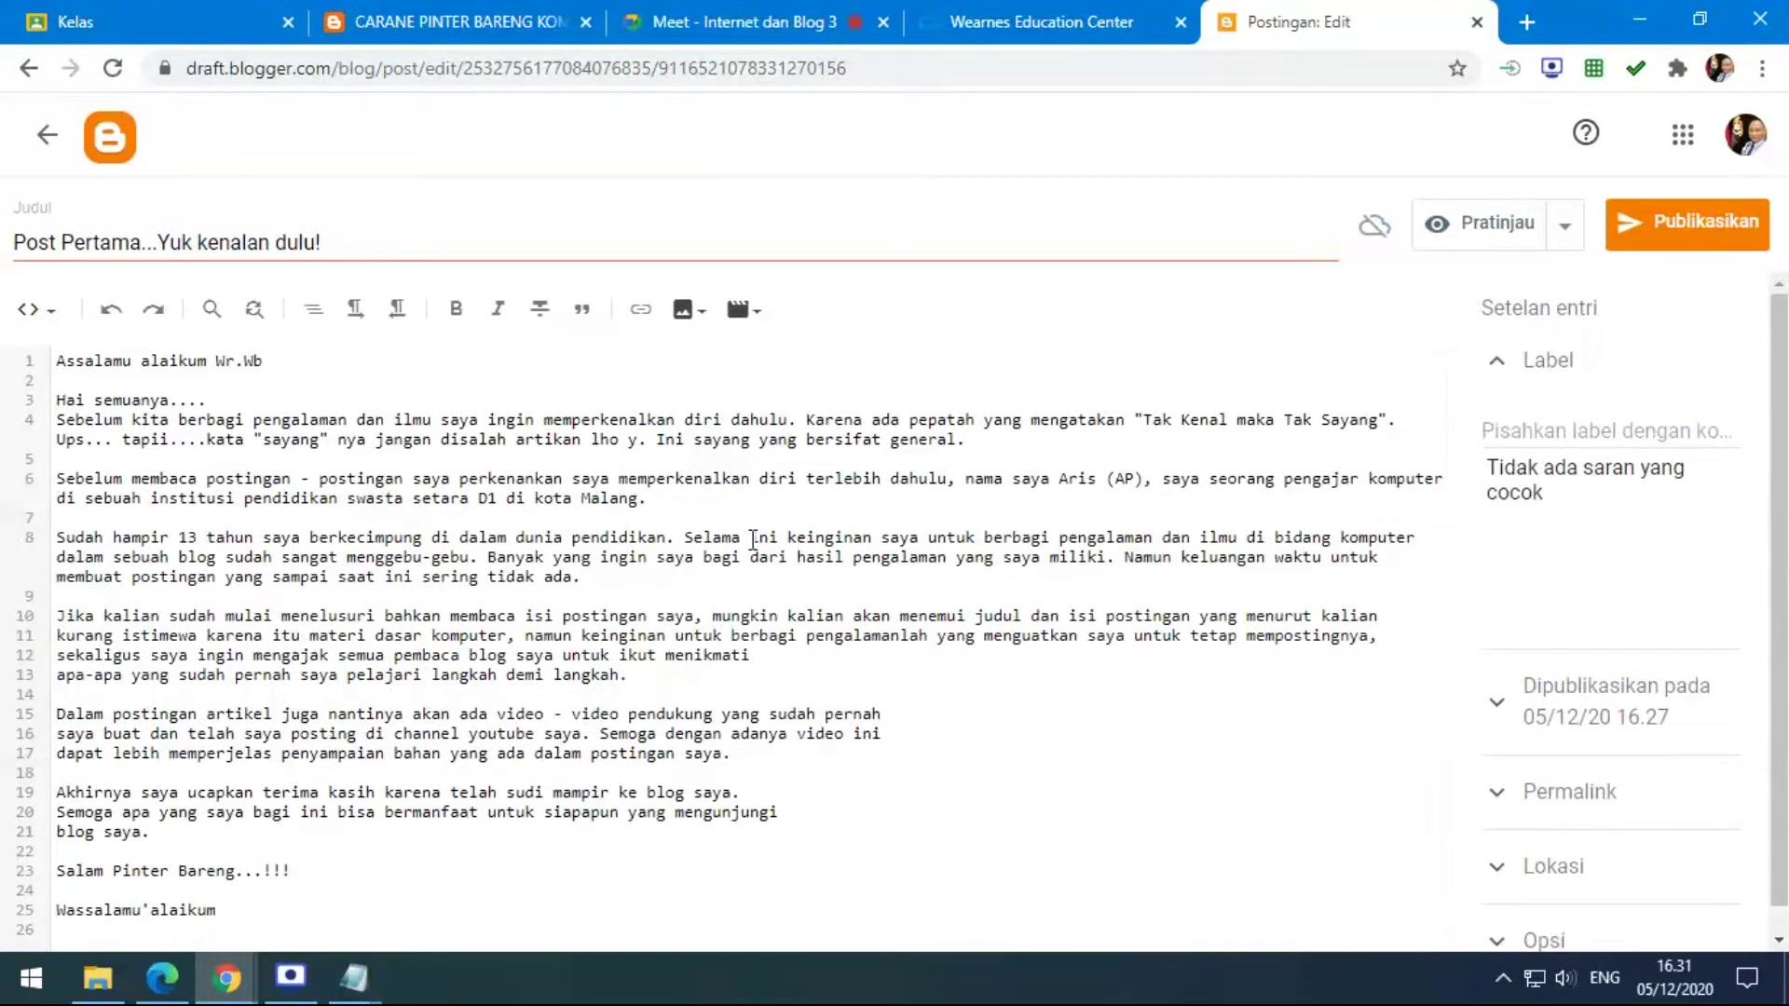
{"action": "key", "text": "Delete"}
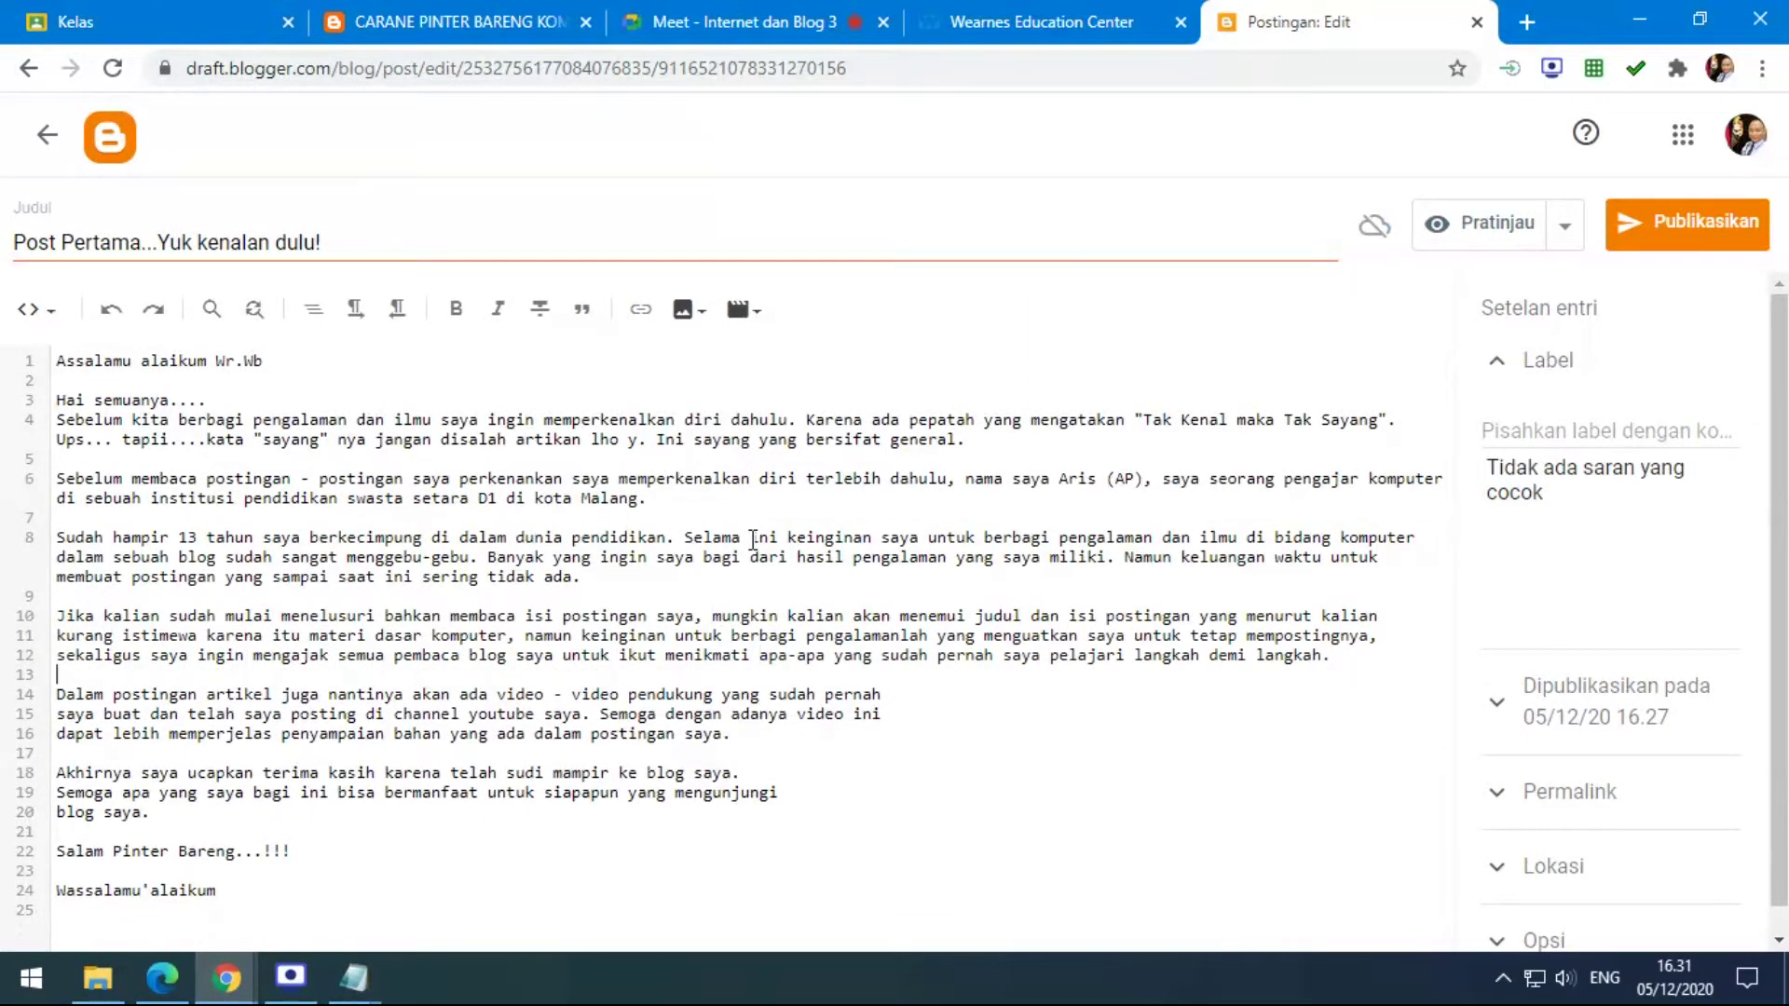
Join the broken lines within the paragraphs starting "Dalam postingan artikel" and "Akhirnya saya ucapkan" so each is one continuous line.
{"action": "left_click", "coordinate": [904, 699]}
{"action": "key", "text": "Delete"}
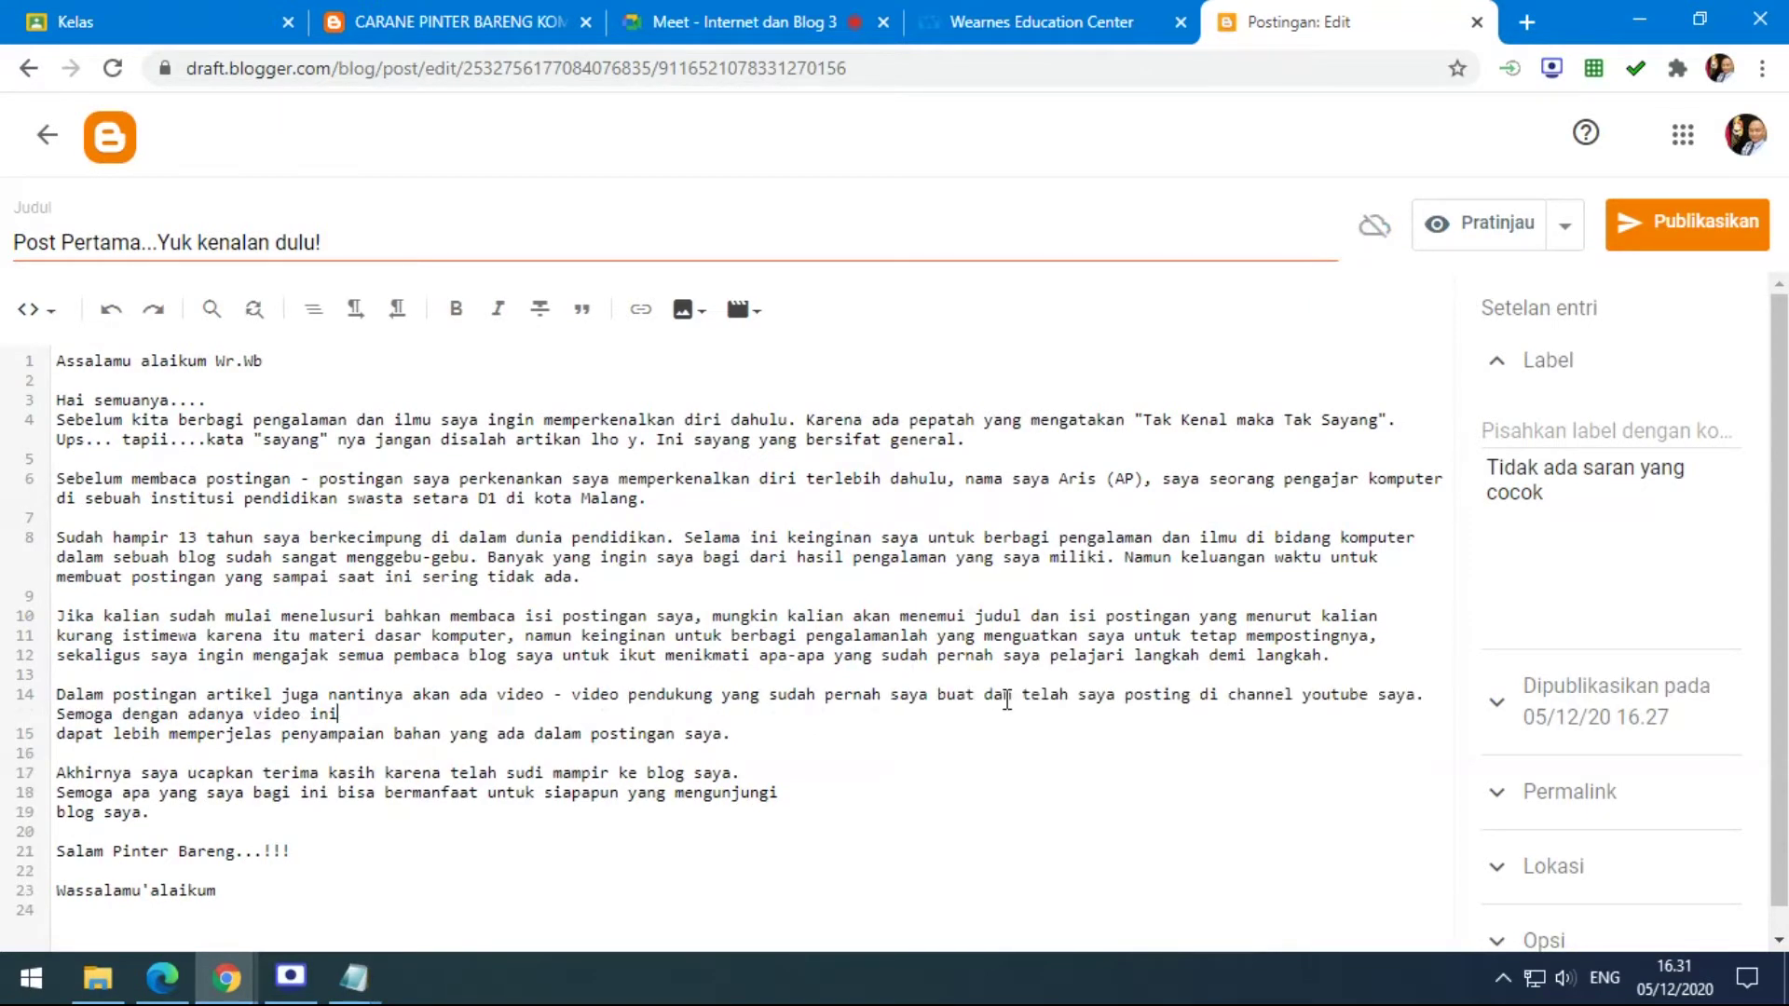
{"action": "key", "text": "Delete"}
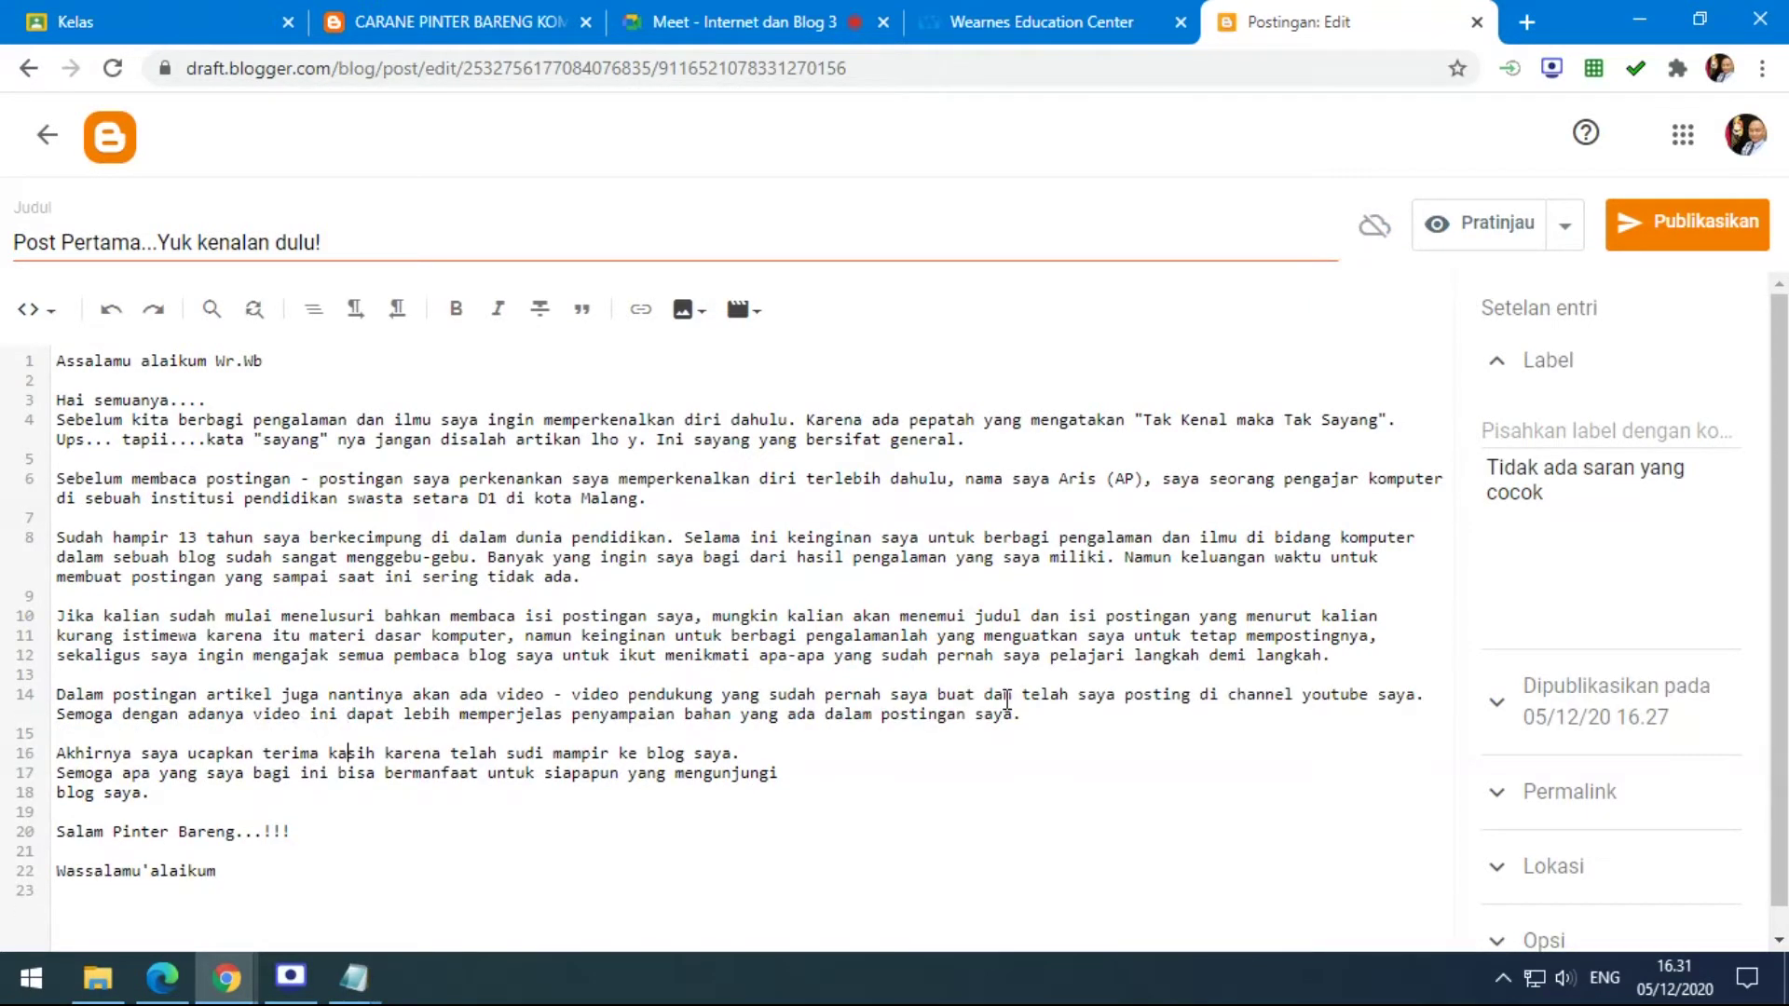
{"action": "key", "text": "Delete"}
{"action": "key", "text": "End"}
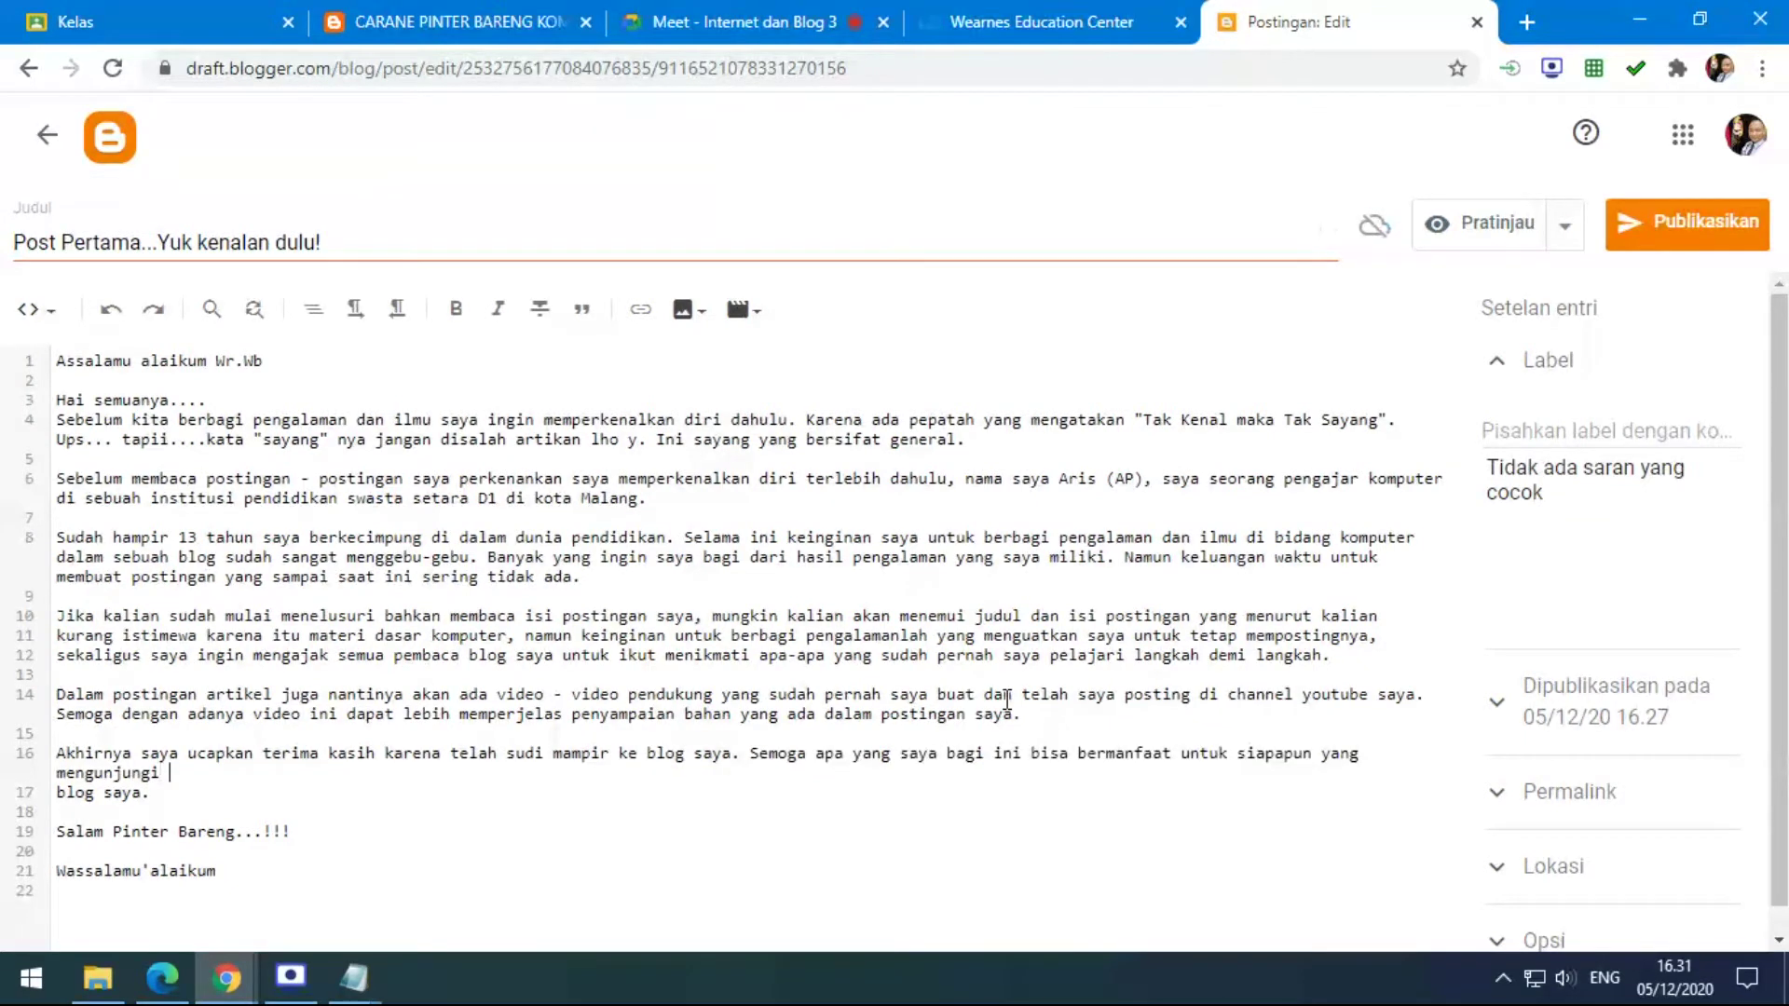
{"action": "key", "text": "Delete"}
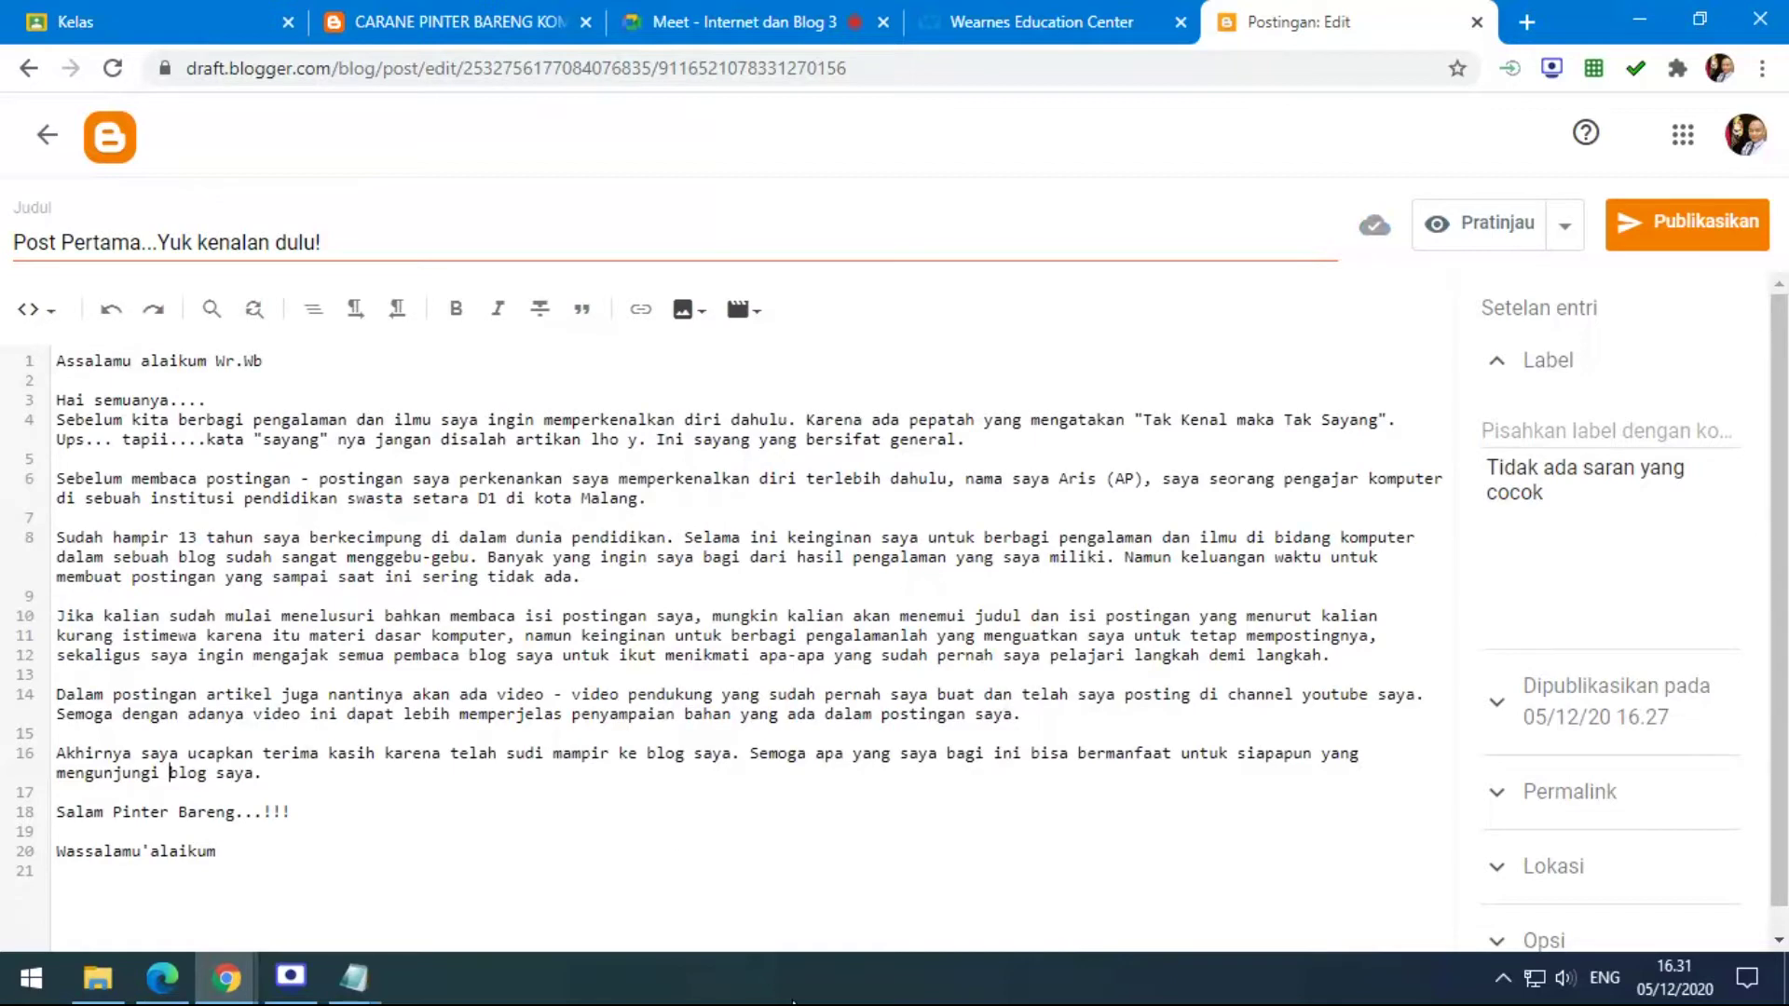
Examine the line breaks of the original text in the Notepad file and return to the Blogger draft.
{"action": "mouse_move", "coordinate": [358, 976]}
{"action": "left_click", "coordinate": [479, 911]}
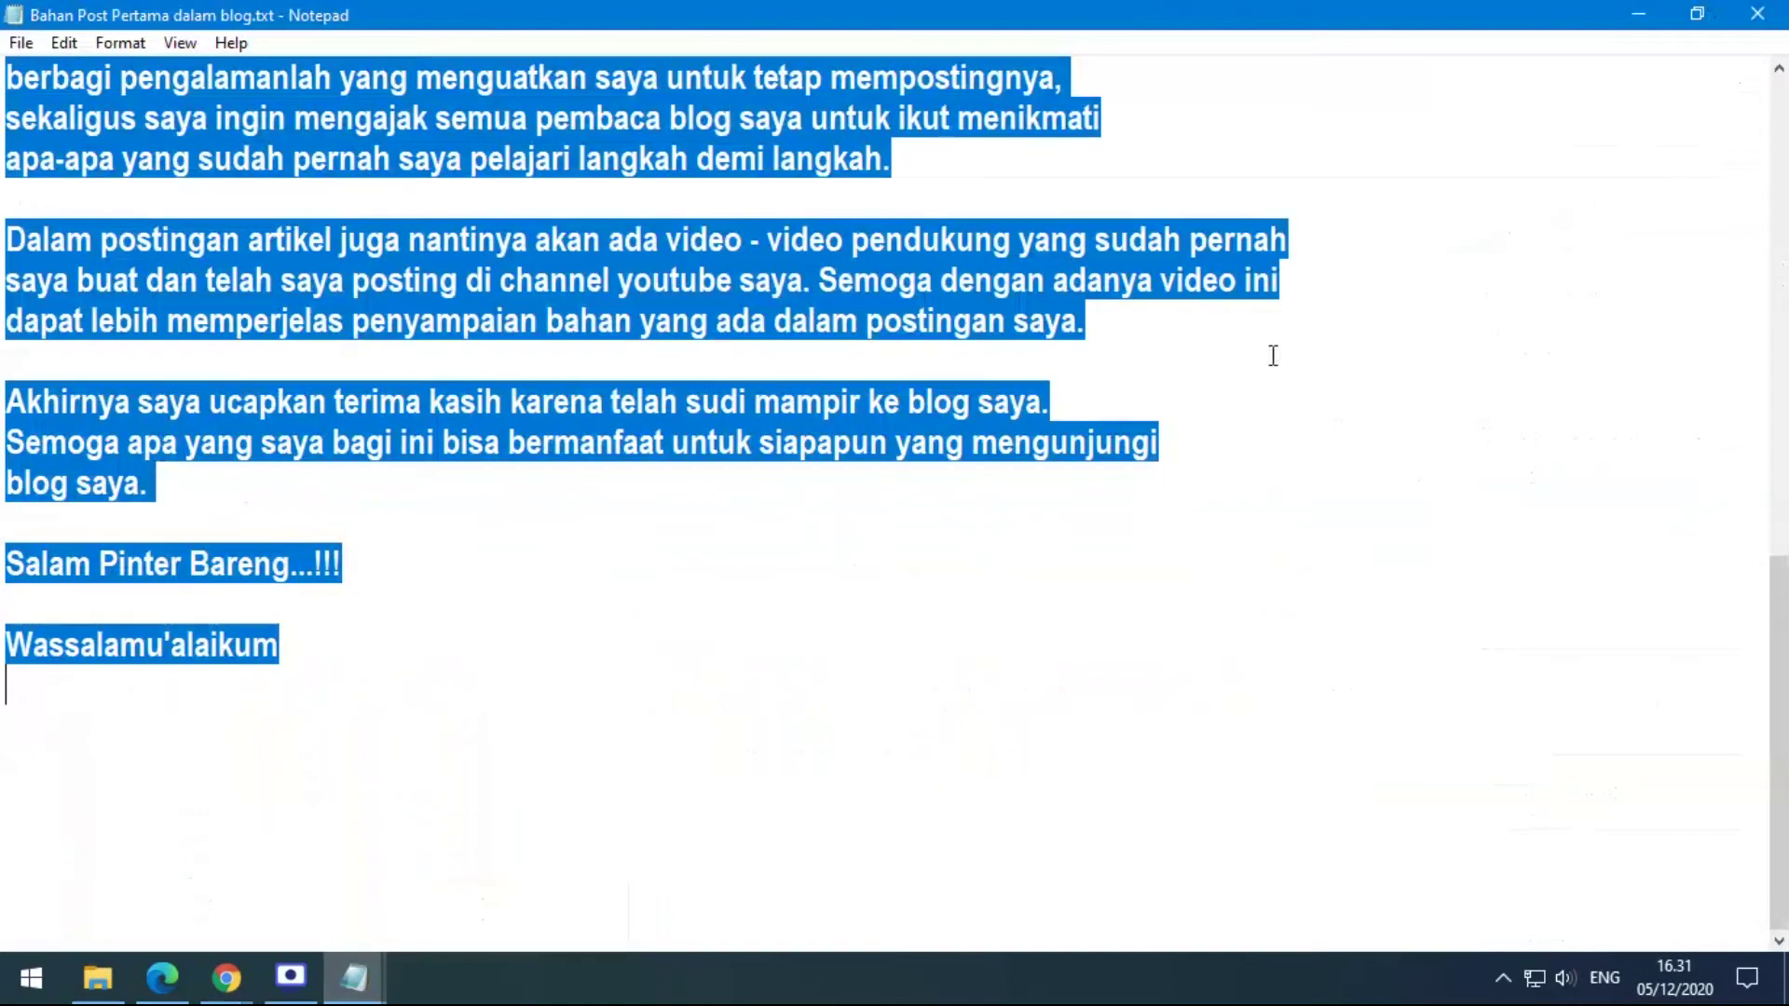
{"action": "scroll", "coordinate": [1273, 356], "scroll_direction": "up", "scroll_amount": 9}
{"action": "left_click", "coordinate": [1273, 359]}
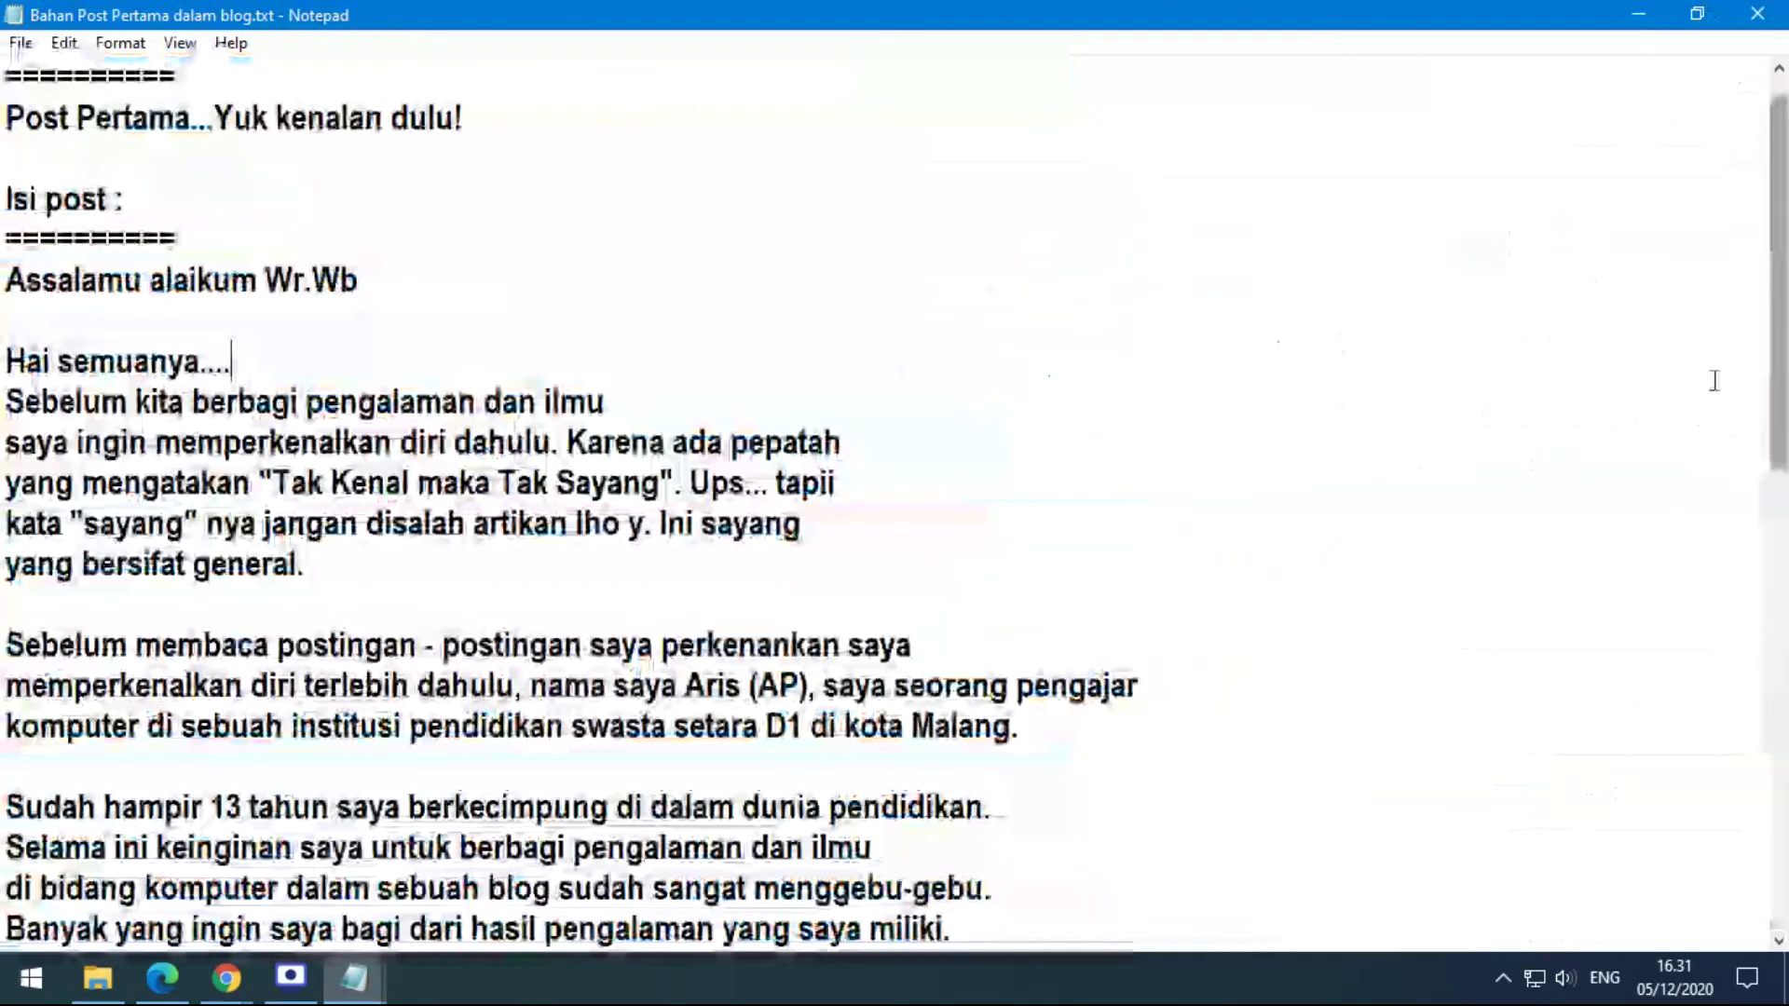
{"action": "left_click", "coordinate": [854, 444]}
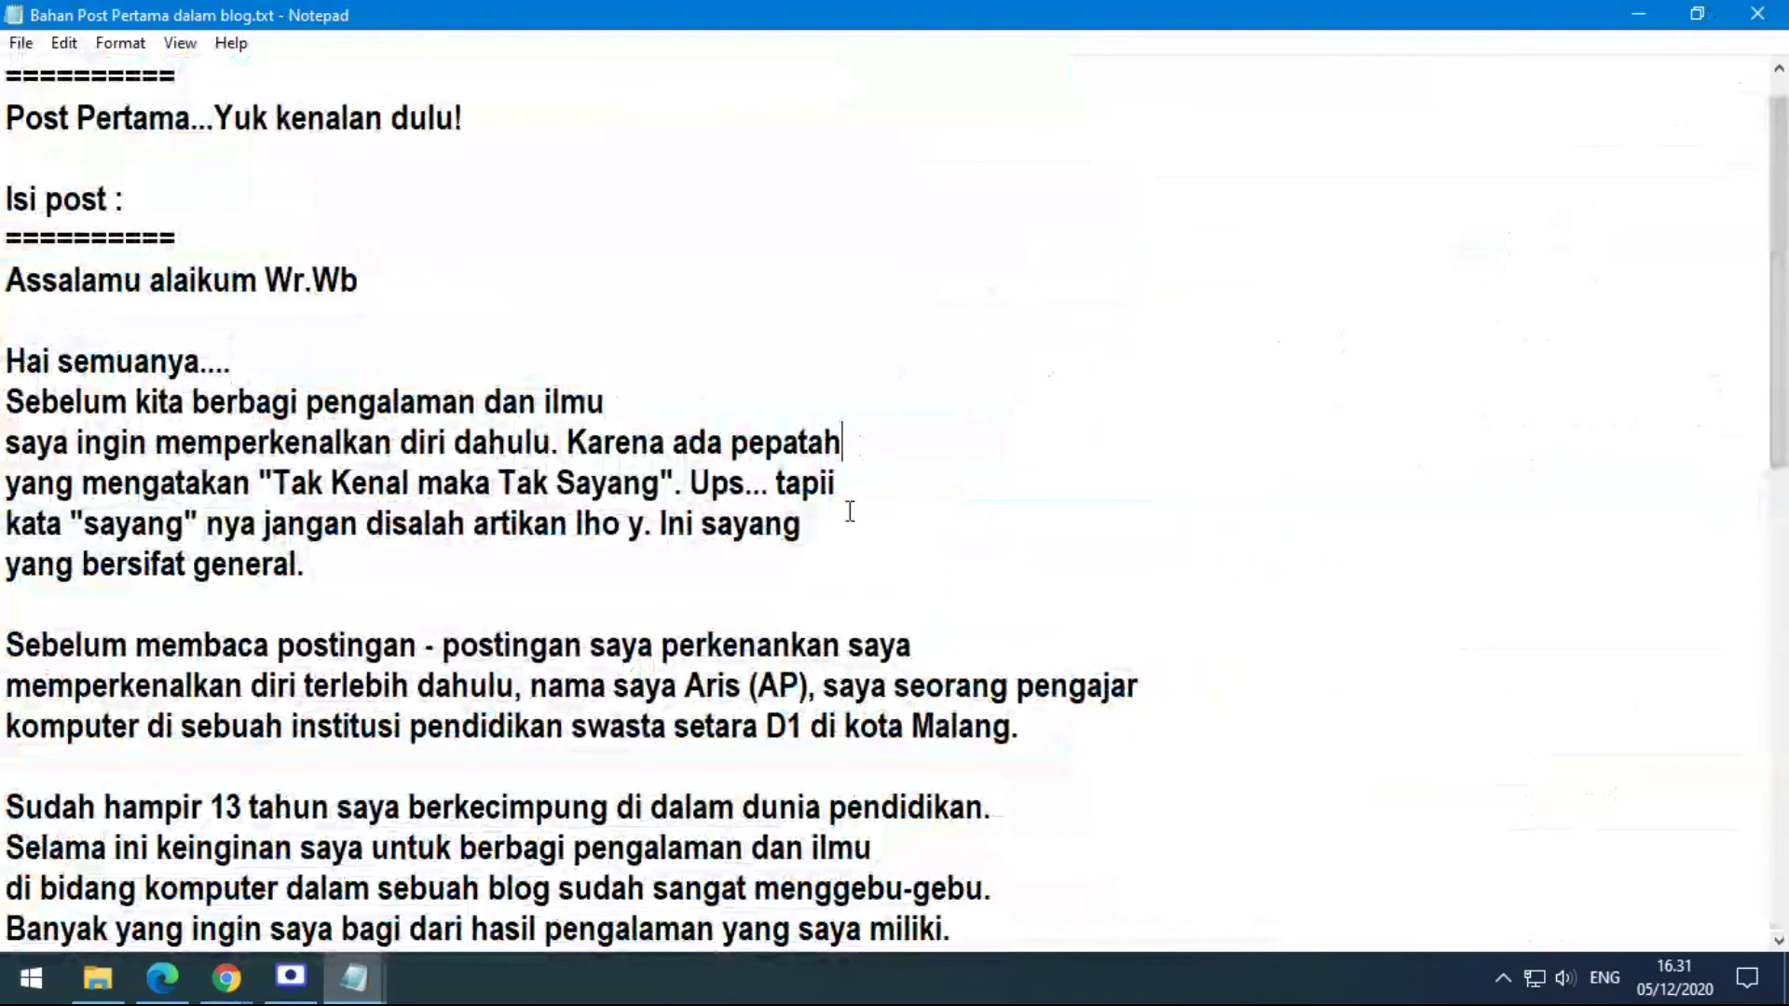
{"action": "scroll", "coordinate": [1202, 602], "scroll_direction": "down", "scroll_amount": 1}
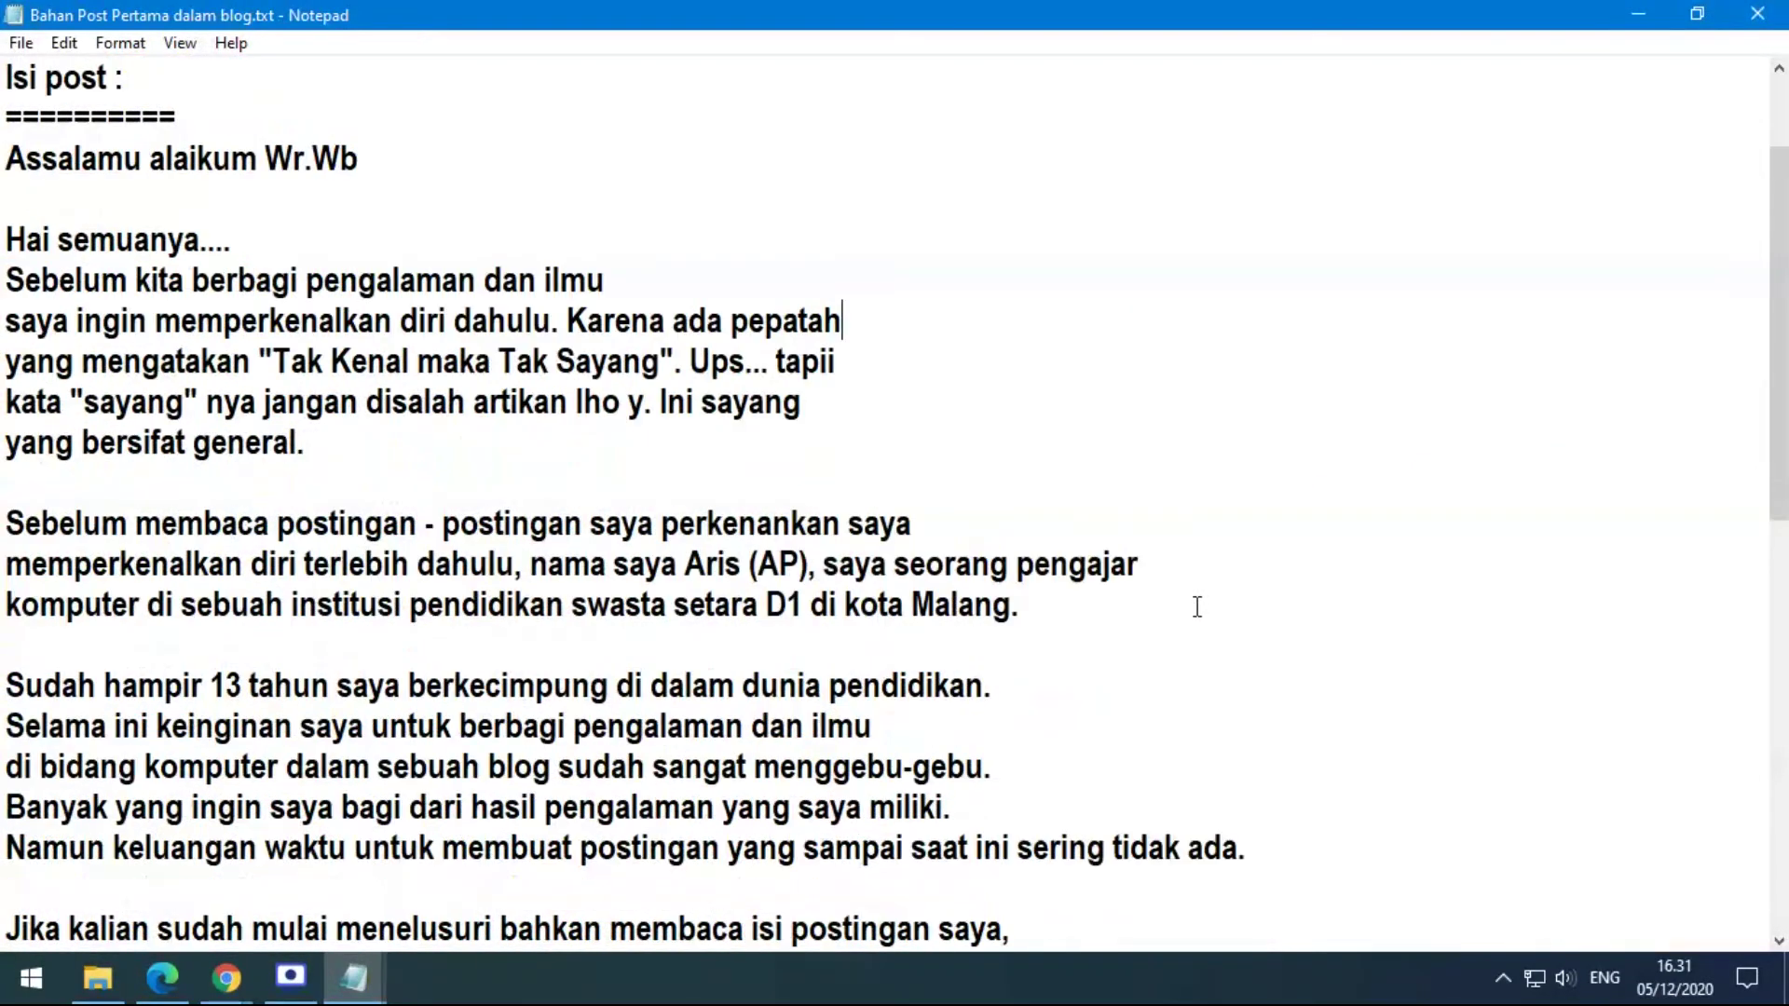
{"action": "left_click", "coordinate": [226, 976]}
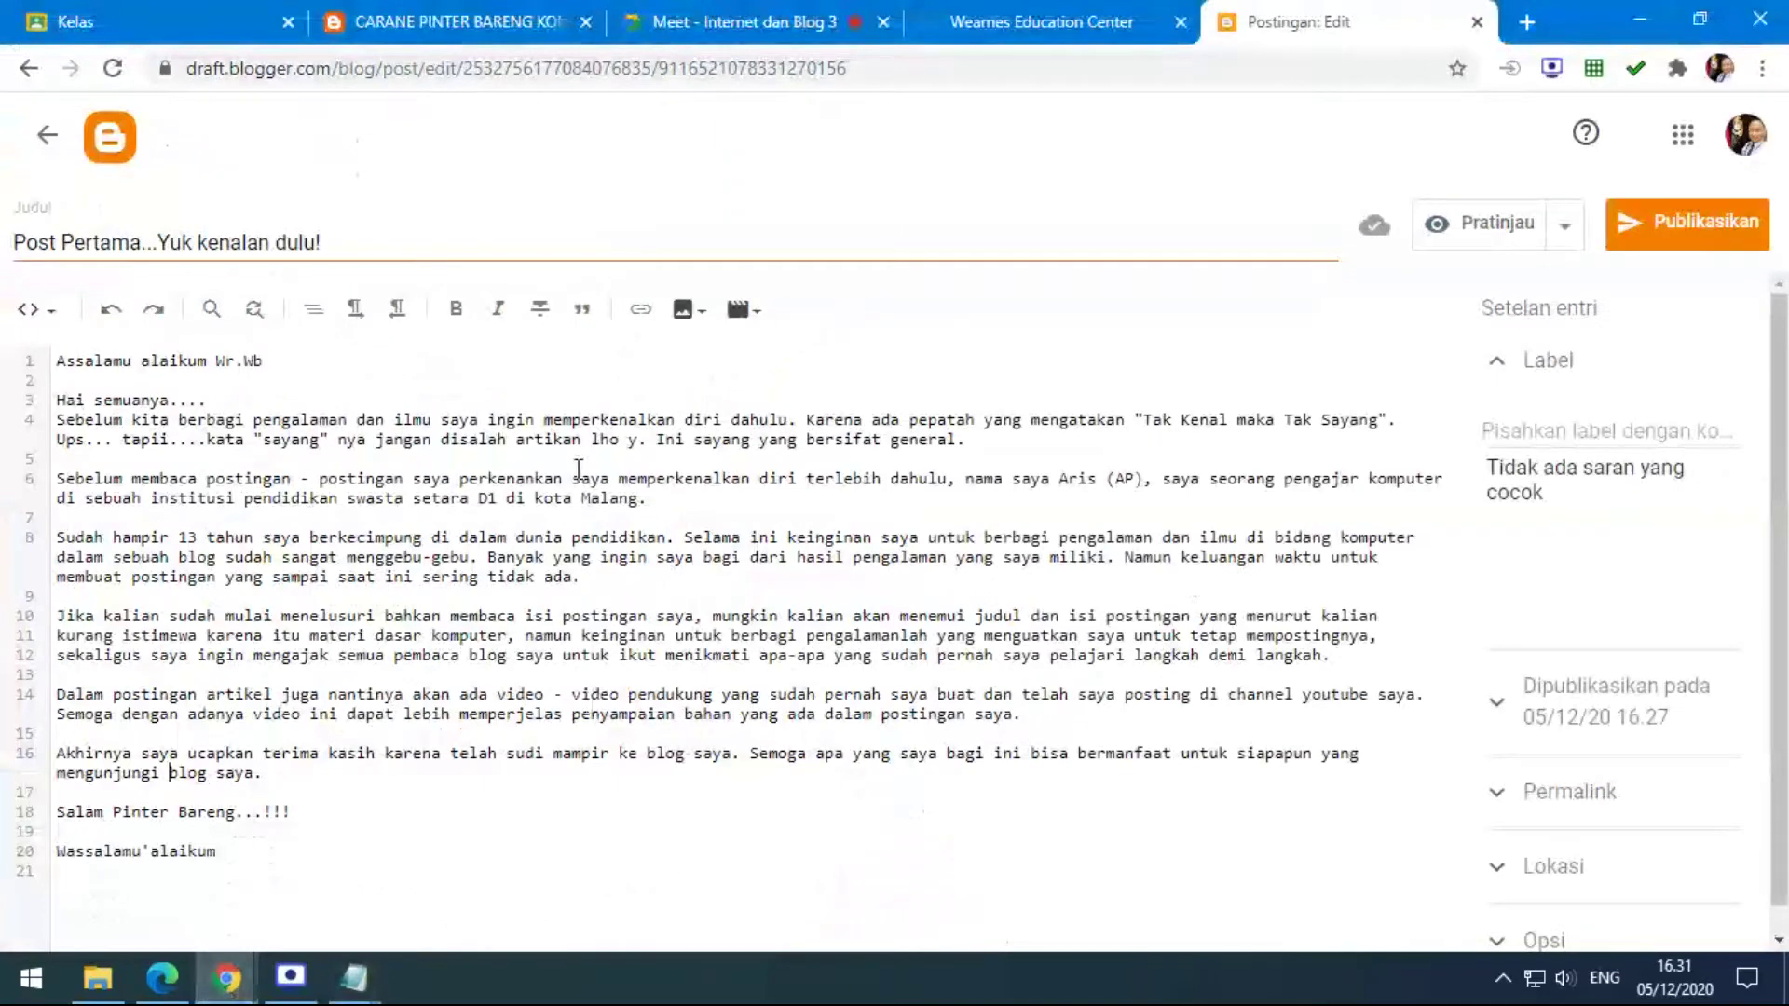
Make the opening greeting "Assalamu alaikum Wr.Wb" bold in the HTML view of the post.
{"action": "left_click", "coordinate": [243, 865]}
{"action": "left_click_drag", "start_coordinate": [243, 864], "coordinate": [56, 361]}
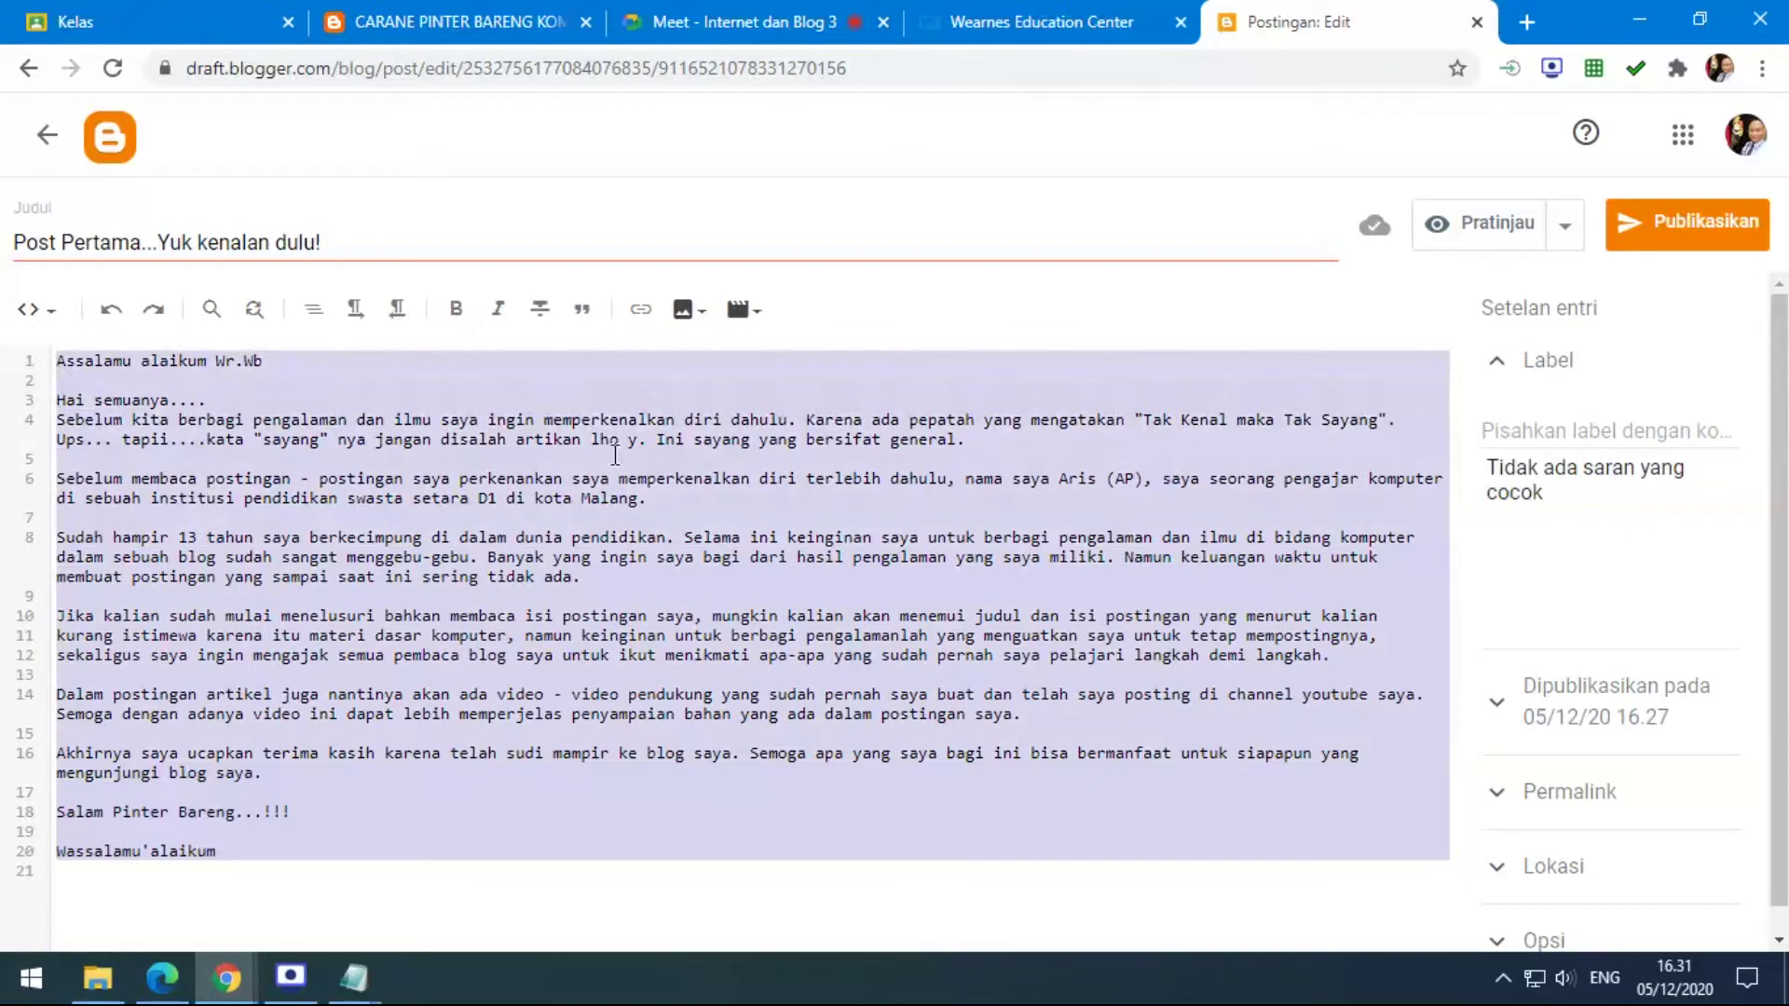
{"action": "left_click", "coordinate": [276, 362]}
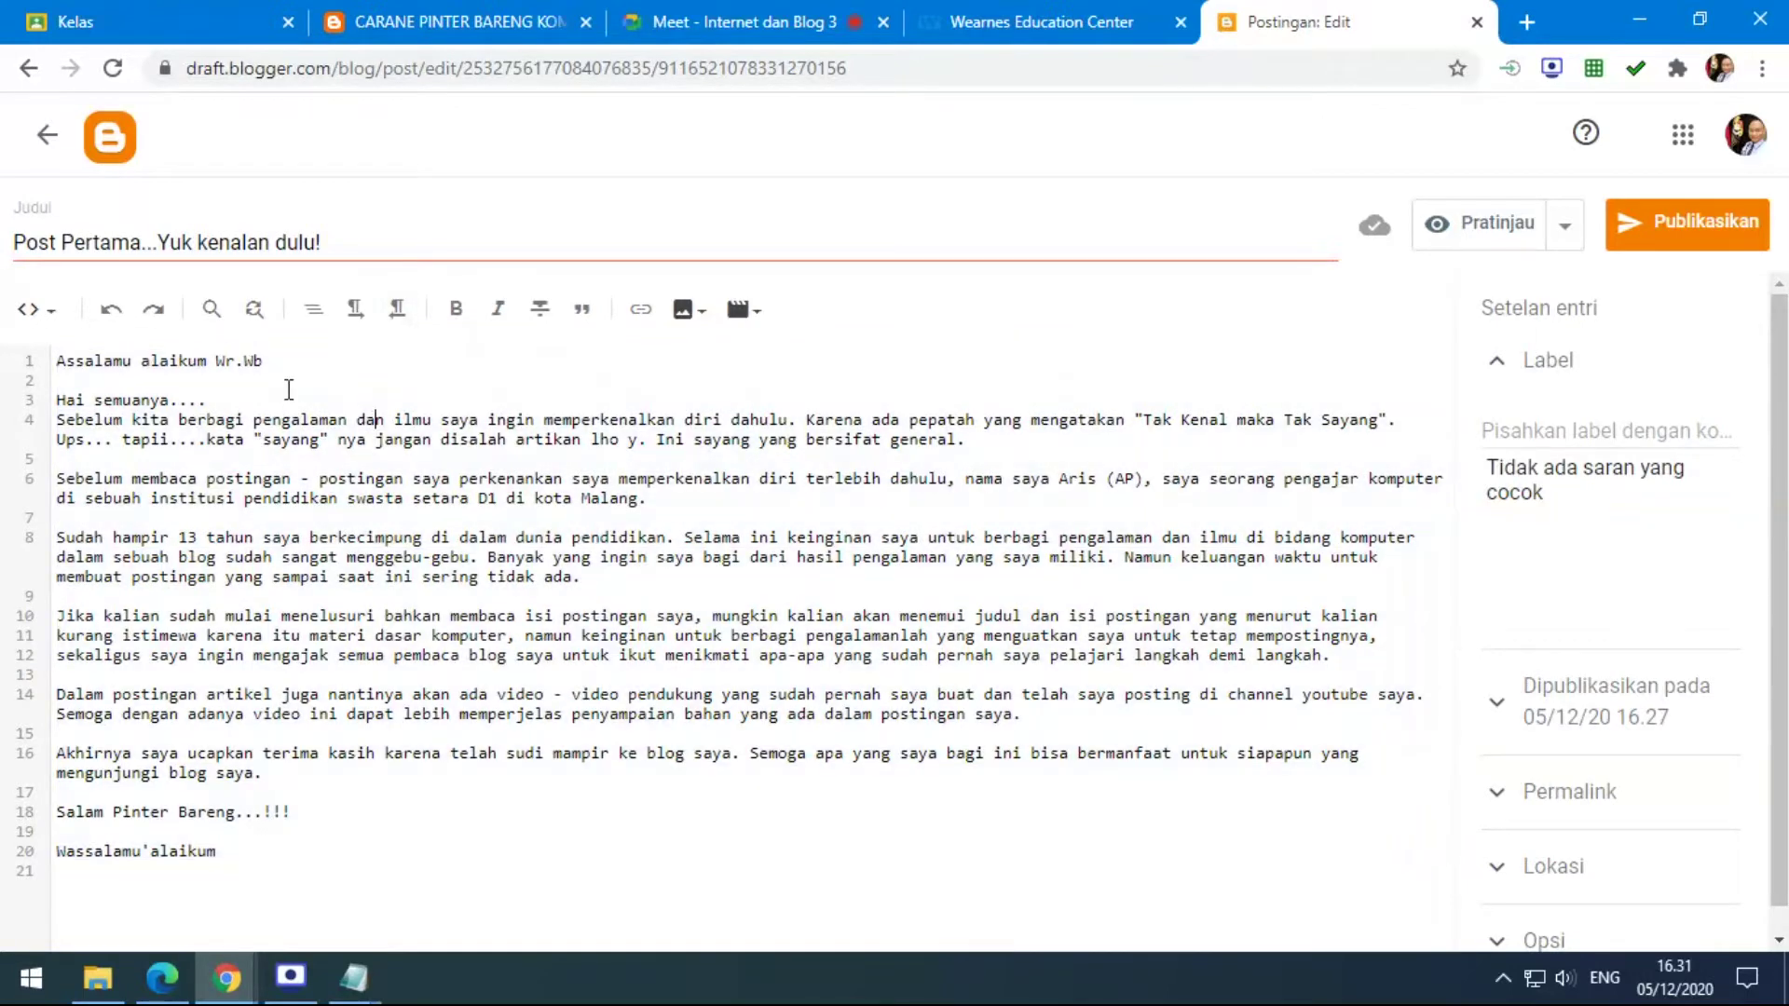
{"action": "left_click_drag", "start_coordinate": [276, 362], "coordinate": [40, 351]}
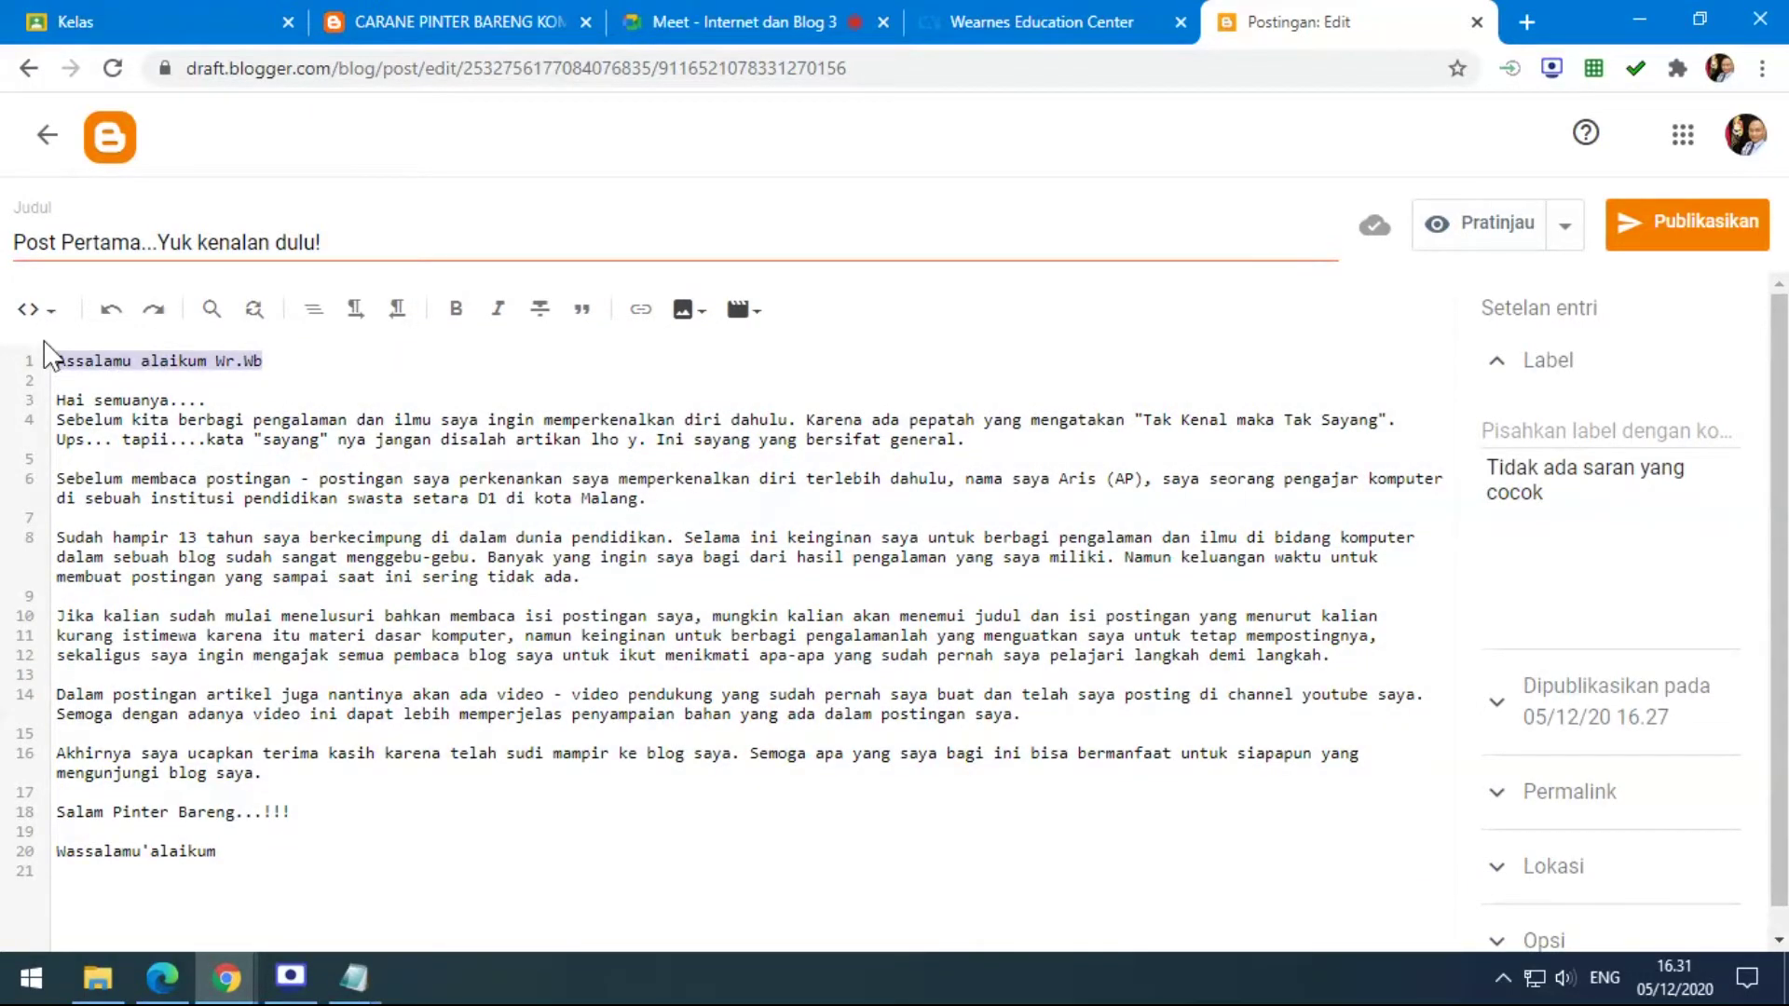
{"action": "left_click", "coordinate": [466, 325]}
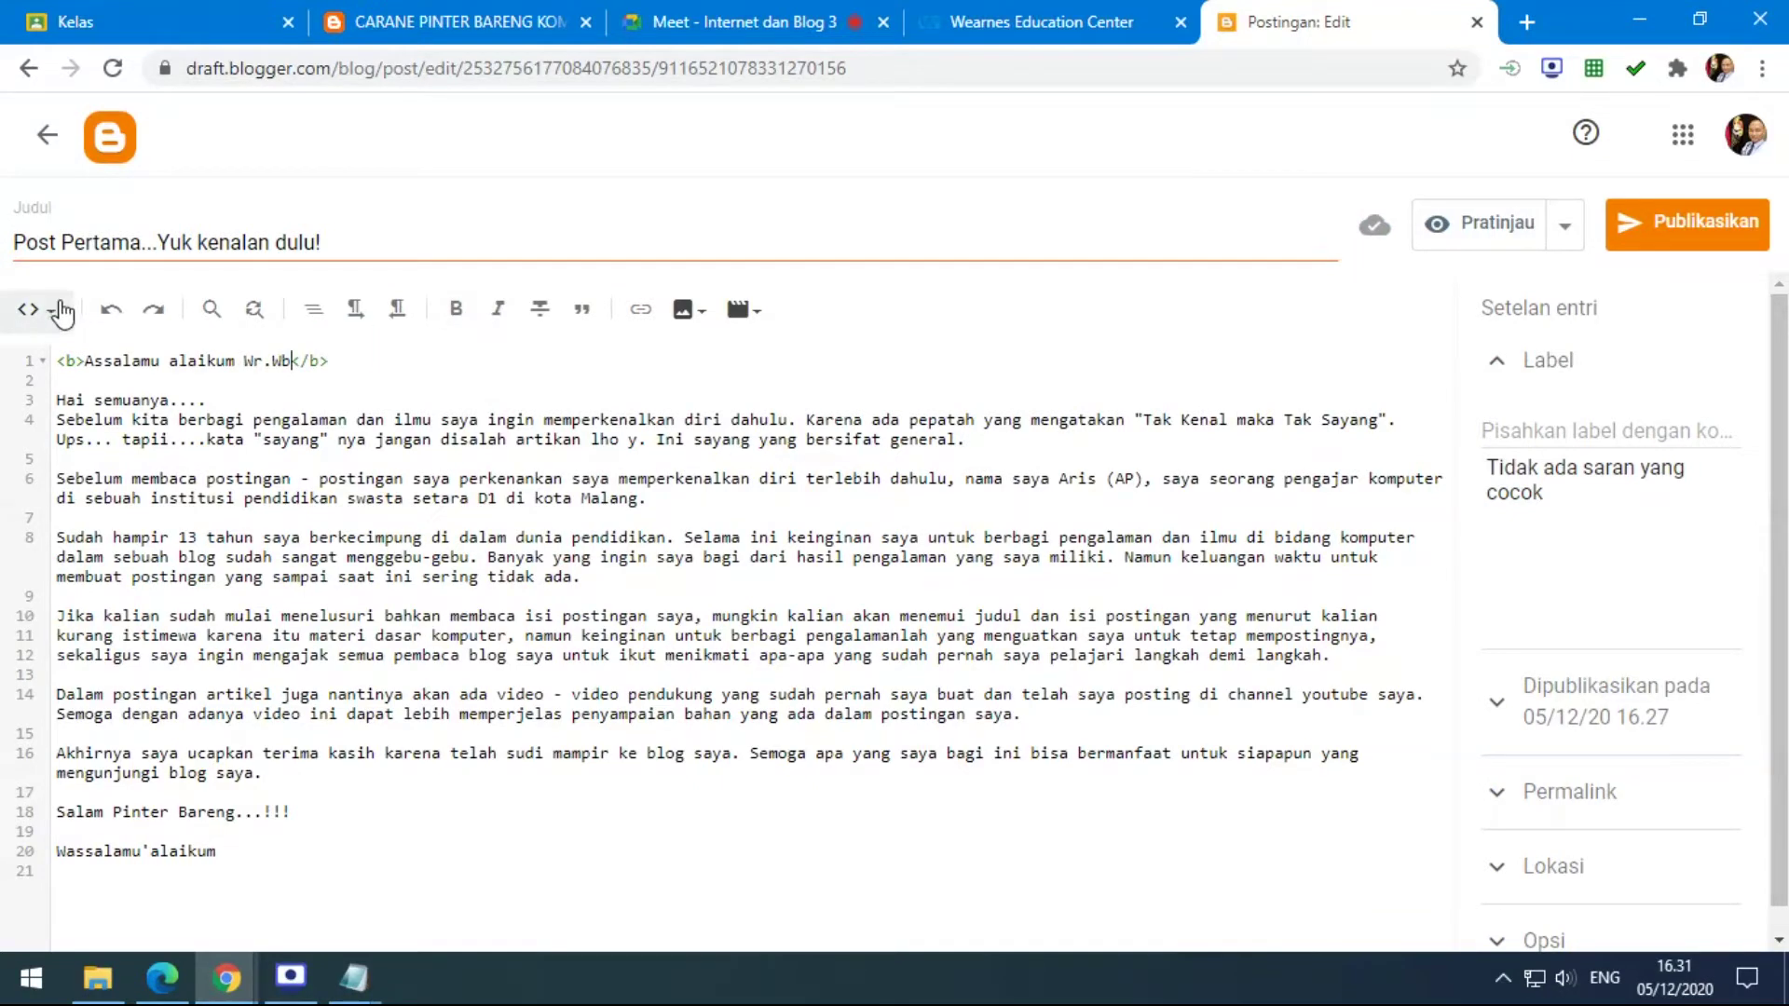
Examine the view mode options and the opening and closing bold tags around the greeting "Assalamu alaikum Wr.Wb".
{"action": "left_click", "coordinate": [53, 313]}
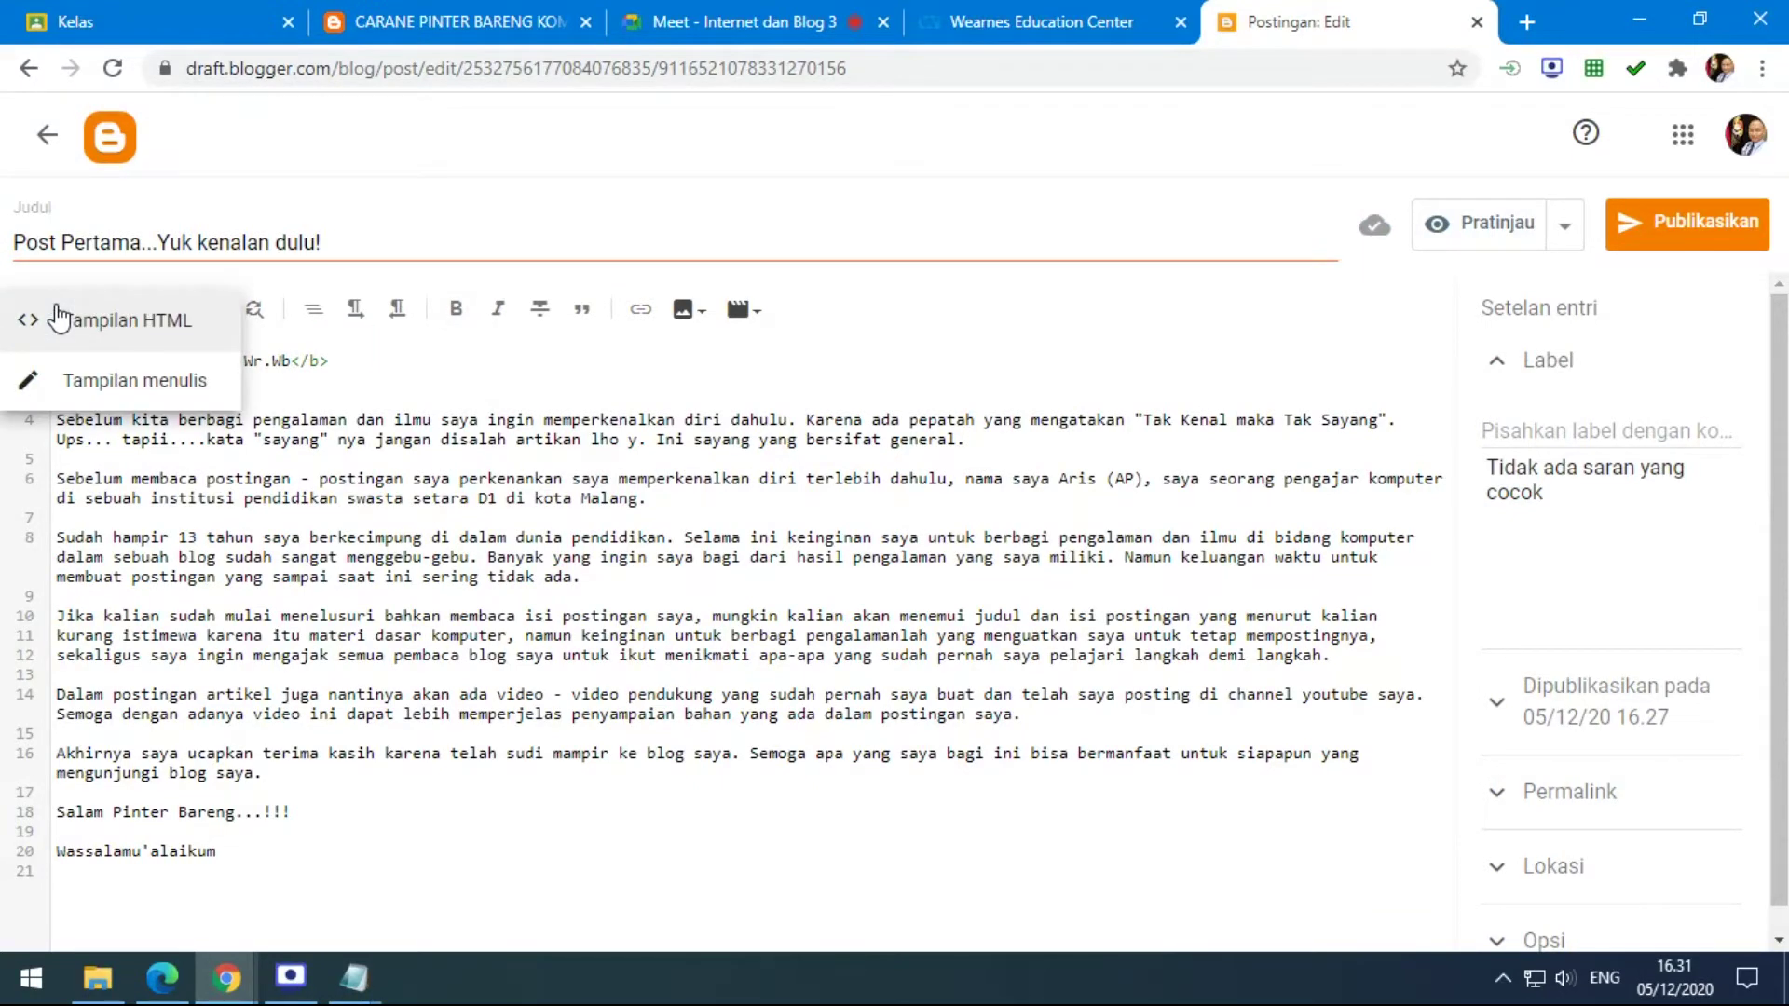
{"action": "left_click", "coordinate": [345, 362]}
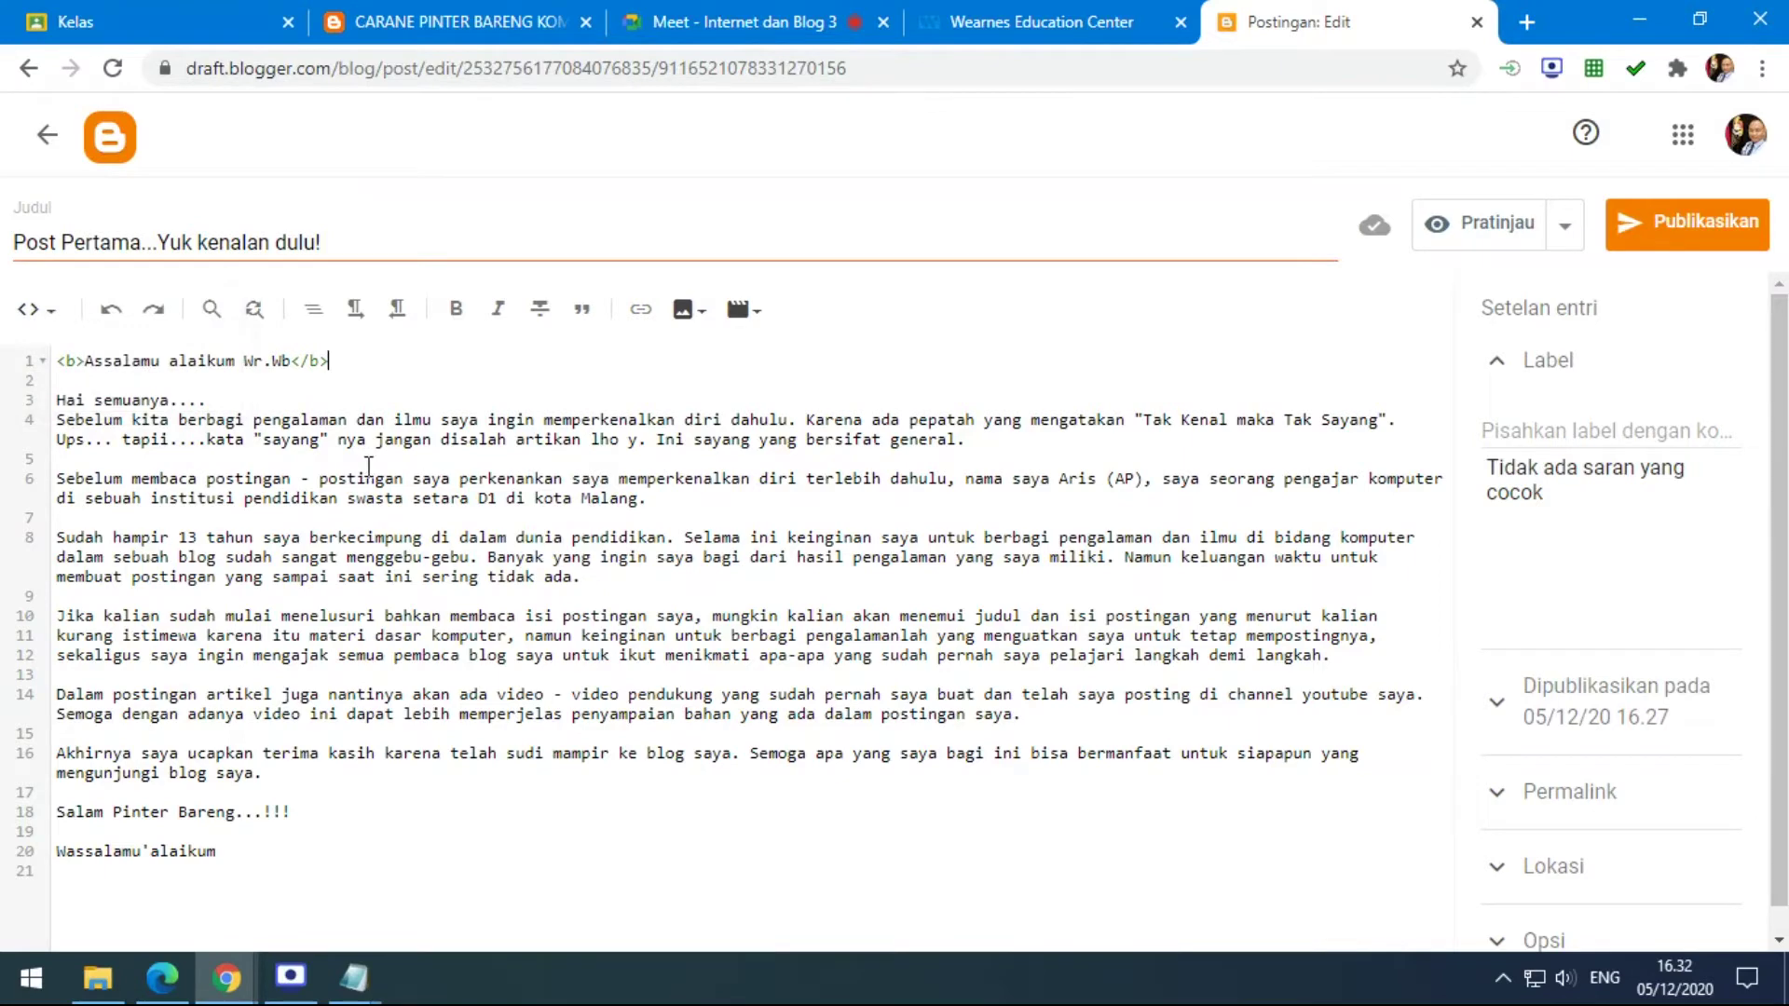
{"action": "key", "text": "ctrl+plus"}
{"action": "key", "text": "ctrl+plus"}
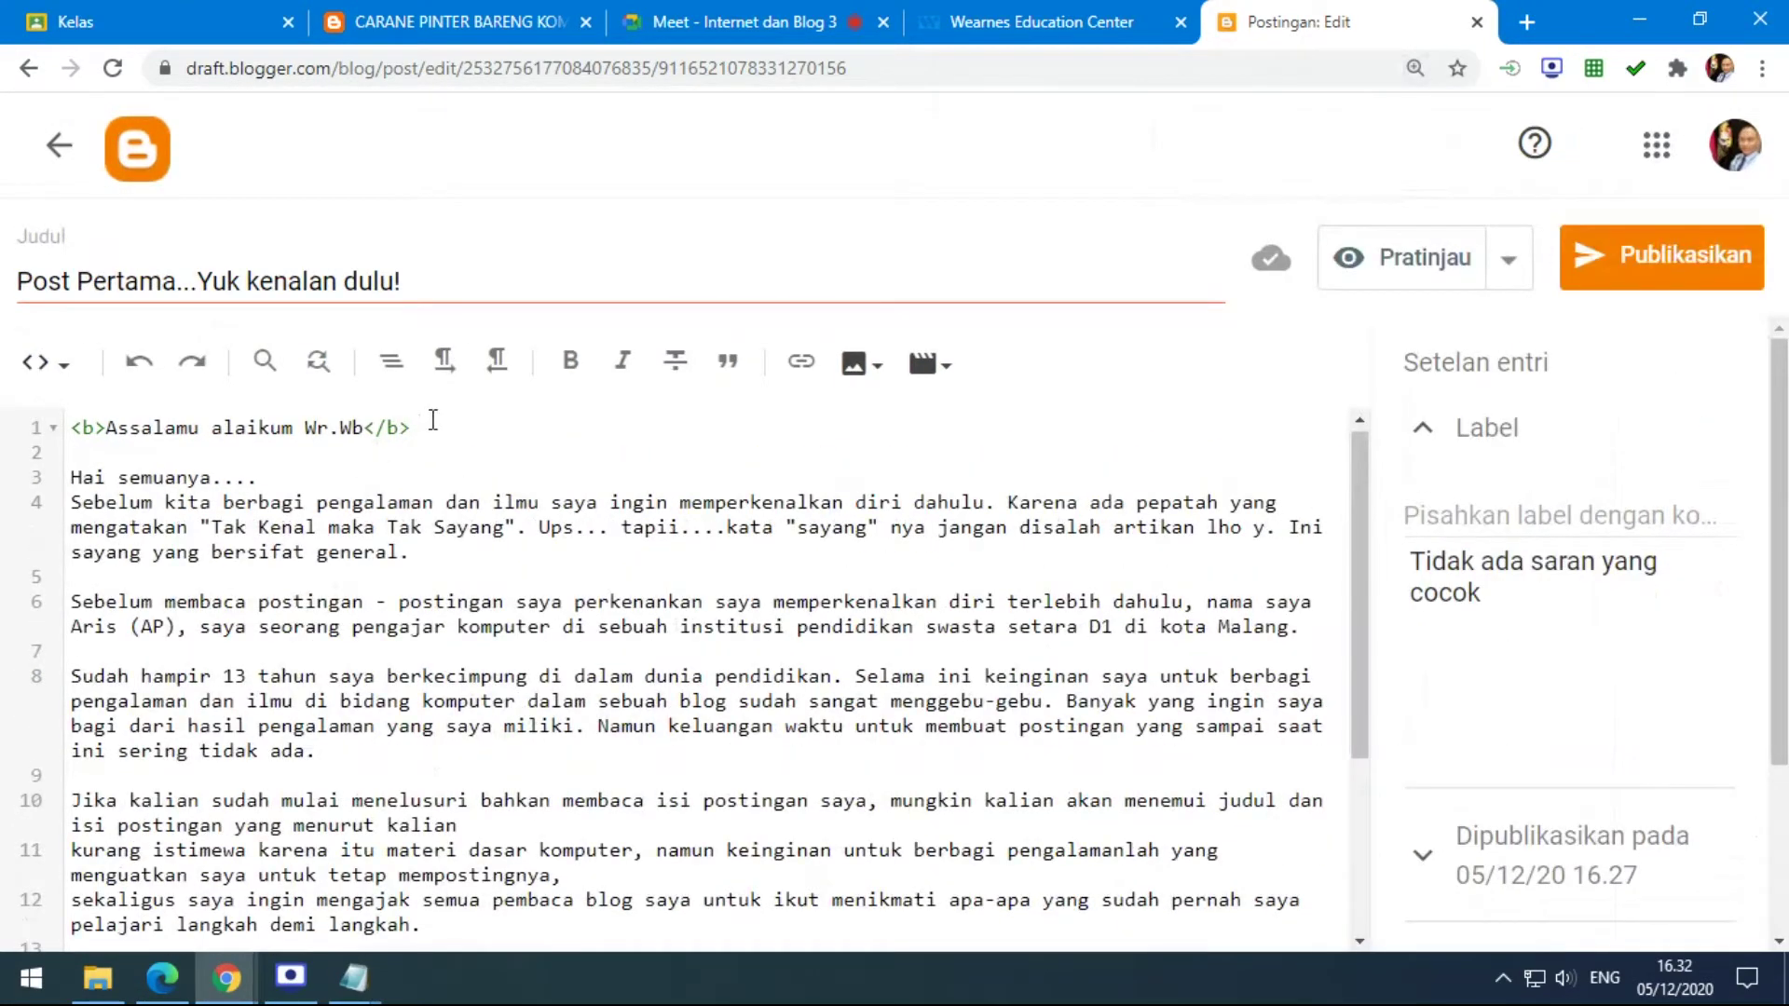
{"action": "left_click", "coordinate": [72, 429]}
{"action": "left_click", "coordinate": [47, 366]}
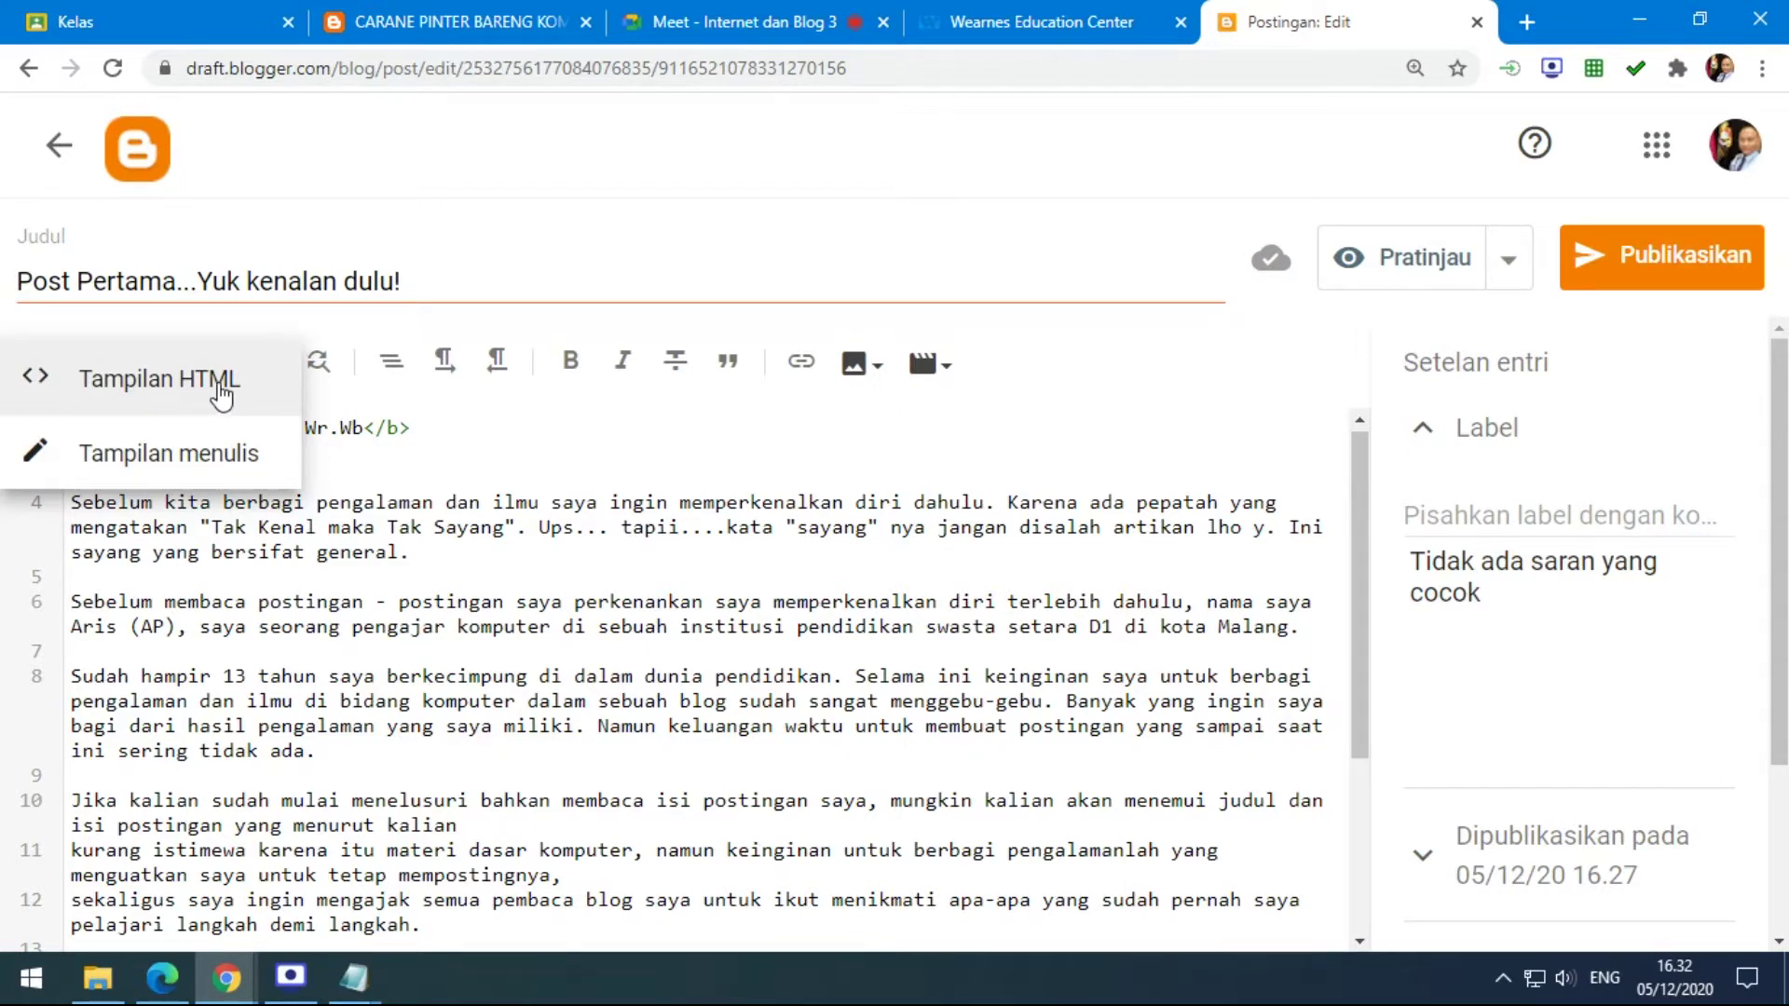
{"action": "left_click", "coordinate": [458, 430]}
{"action": "left_click_drag", "start_coordinate": [105, 428], "coordinate": [72, 427]}
{"action": "left_click_drag", "start_coordinate": [364, 428], "coordinate": [433, 430]}
{"action": "left_click_drag", "start_coordinate": [106, 429], "coordinate": [363, 428]}
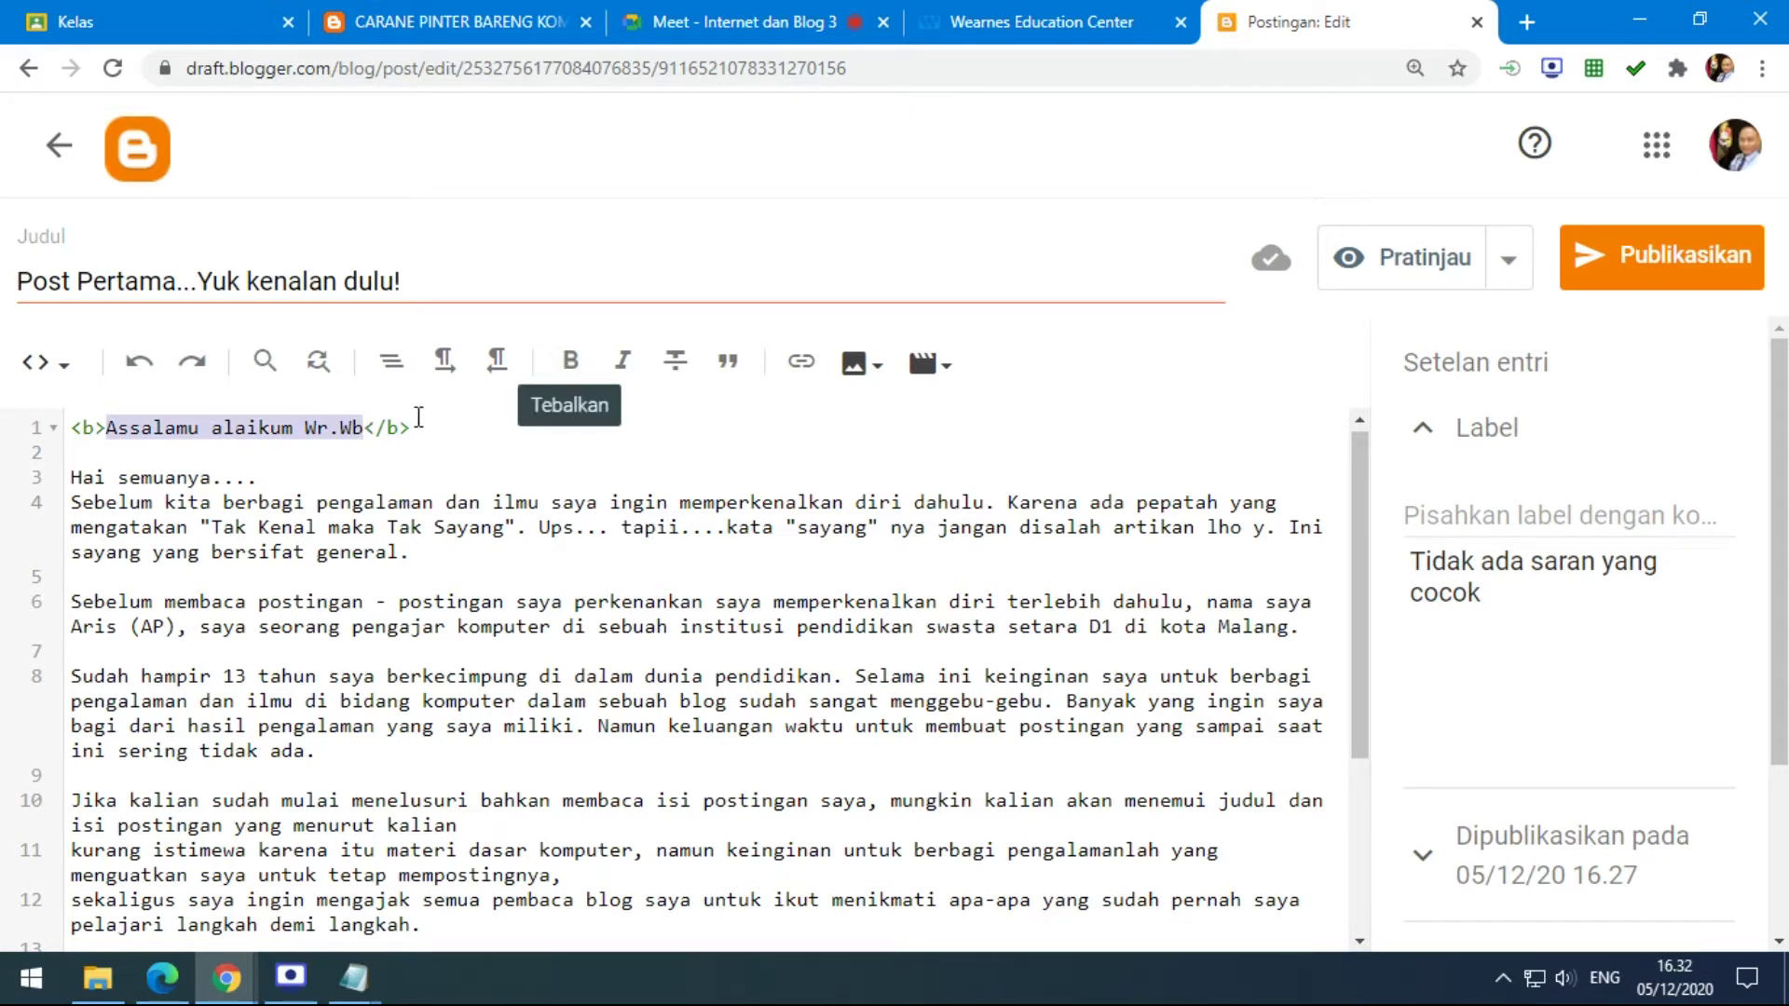
{"action": "left_click_drag", "start_coordinate": [421, 429], "coordinate": [364, 428]}
{"action": "left_click_drag", "start_coordinate": [106, 428], "coordinate": [69, 429]}
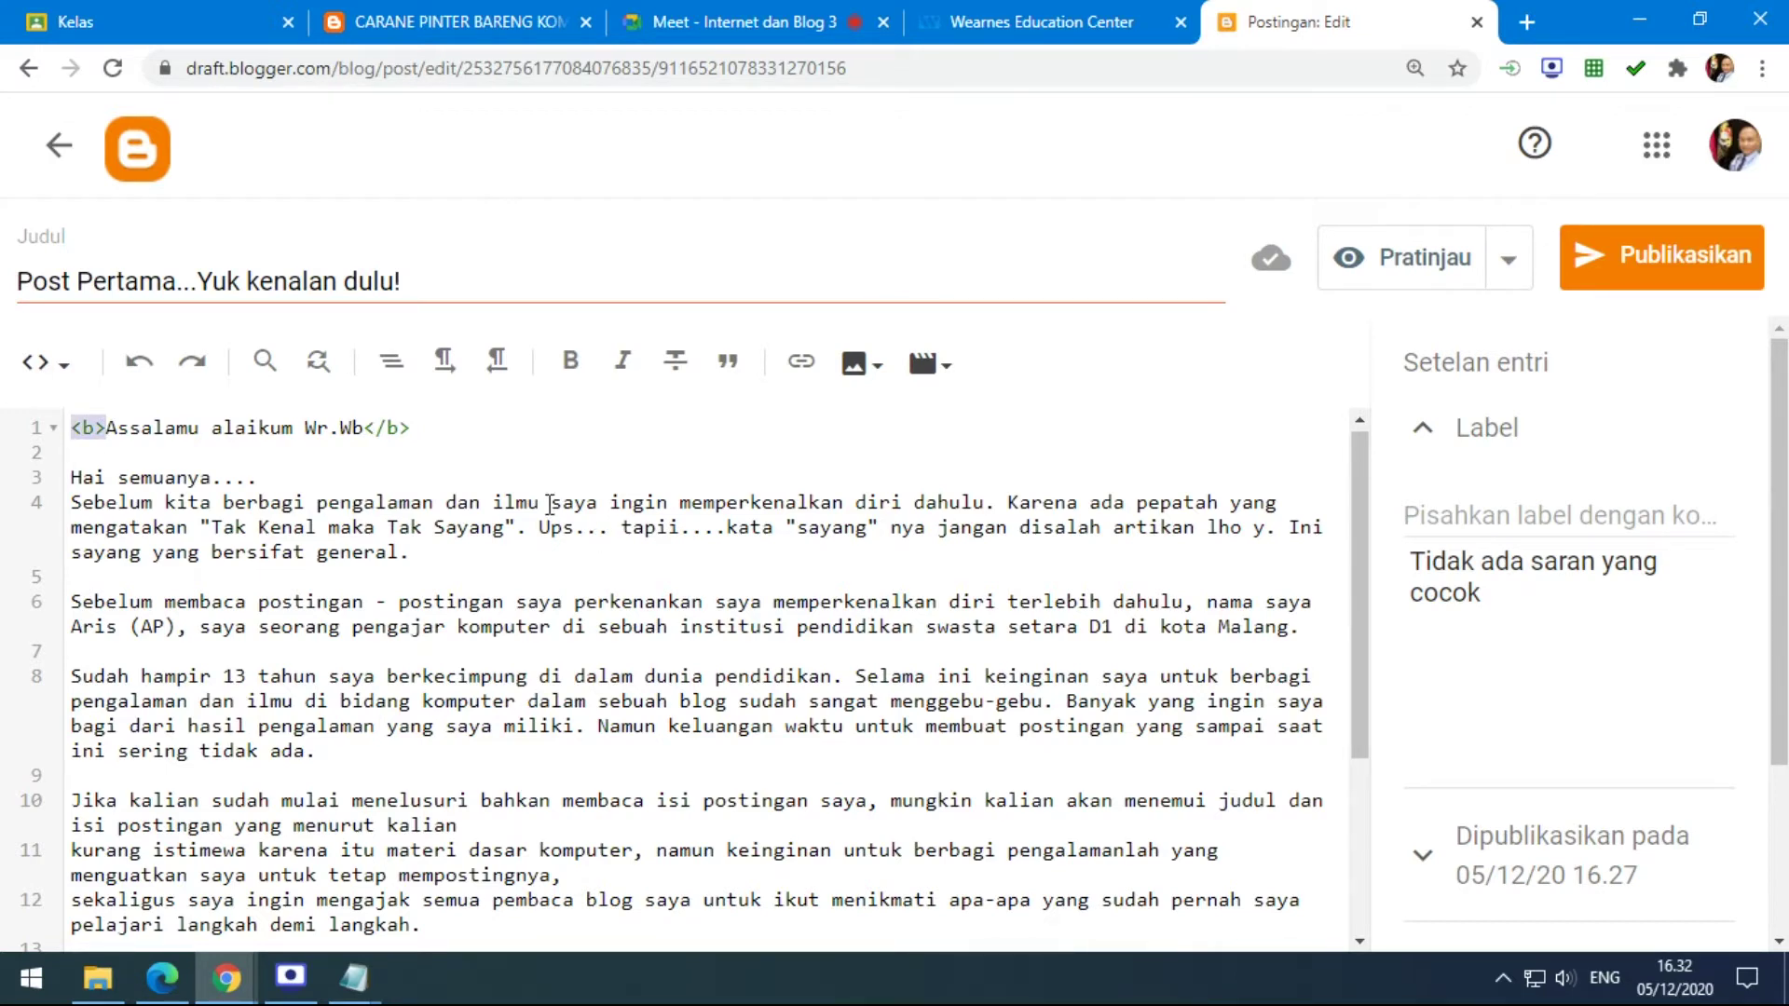
Make the closing greeting "Wassalamu'alaikum" at the end of the post bold.
{"action": "scroll", "coordinate": [585, 497], "scroll_direction": "down", "scroll_amount": 3}
{"action": "left_click_drag", "start_coordinate": [272, 903], "coordinate": [74, 904]}
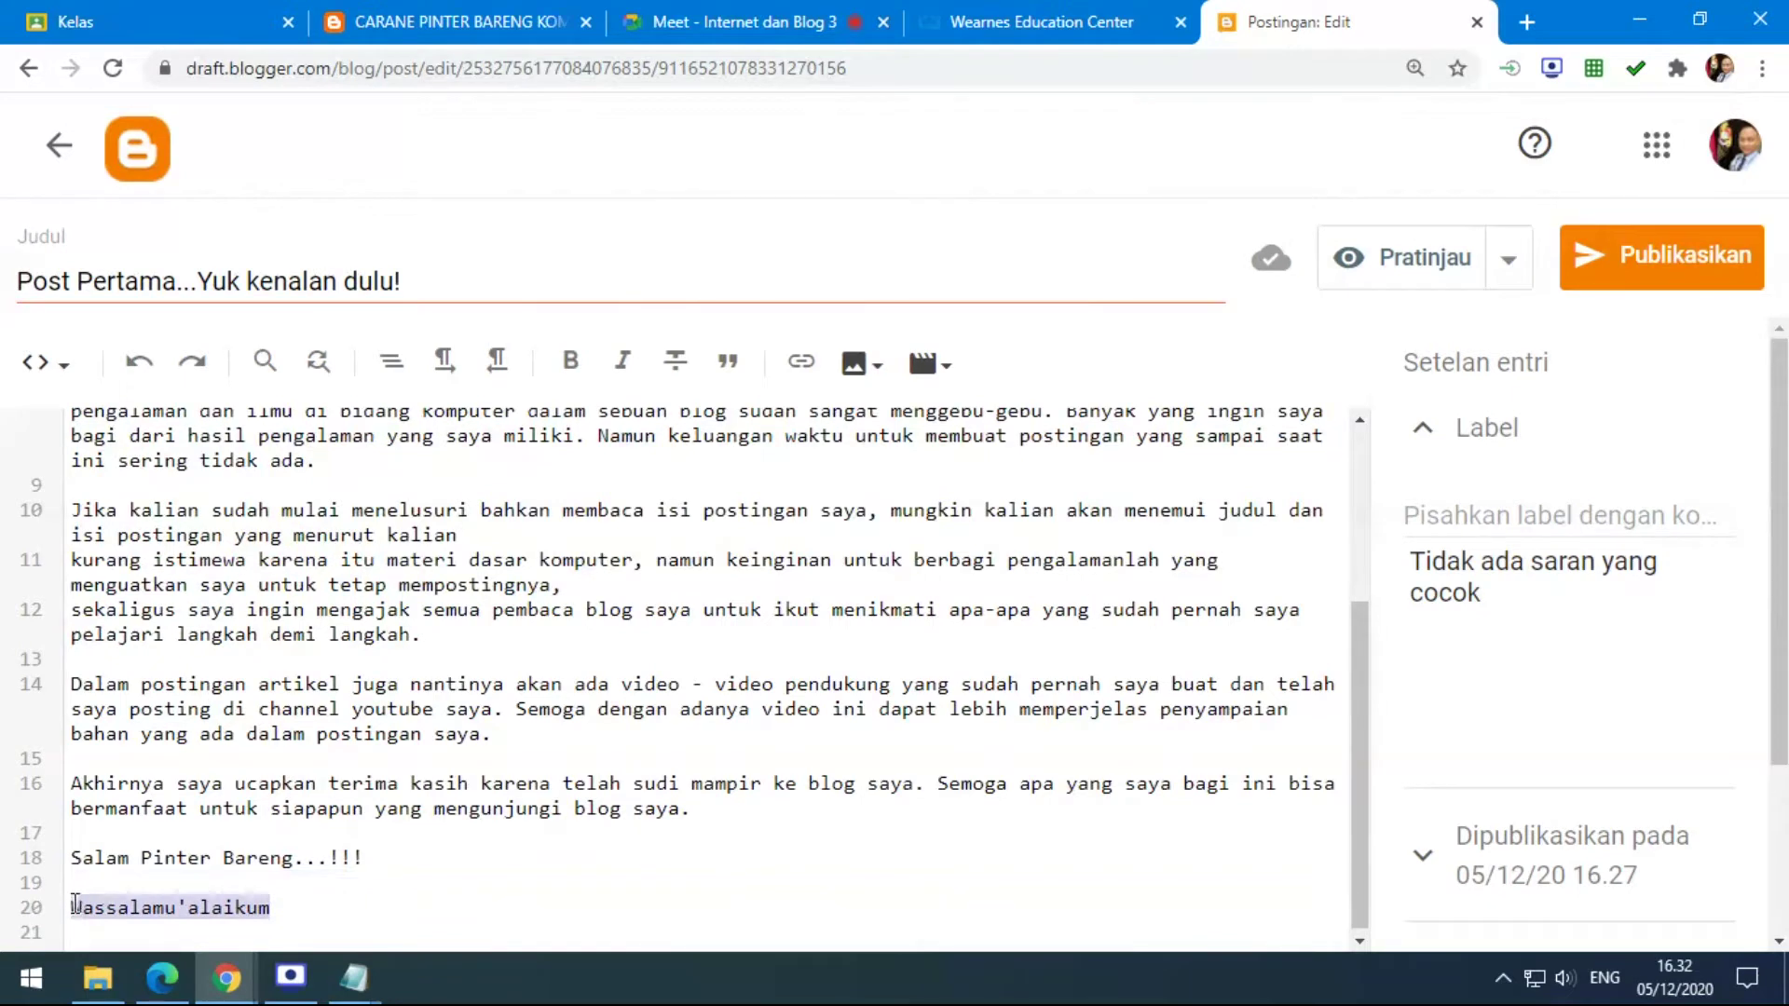
{"action": "left_click", "coordinate": [571, 371]}
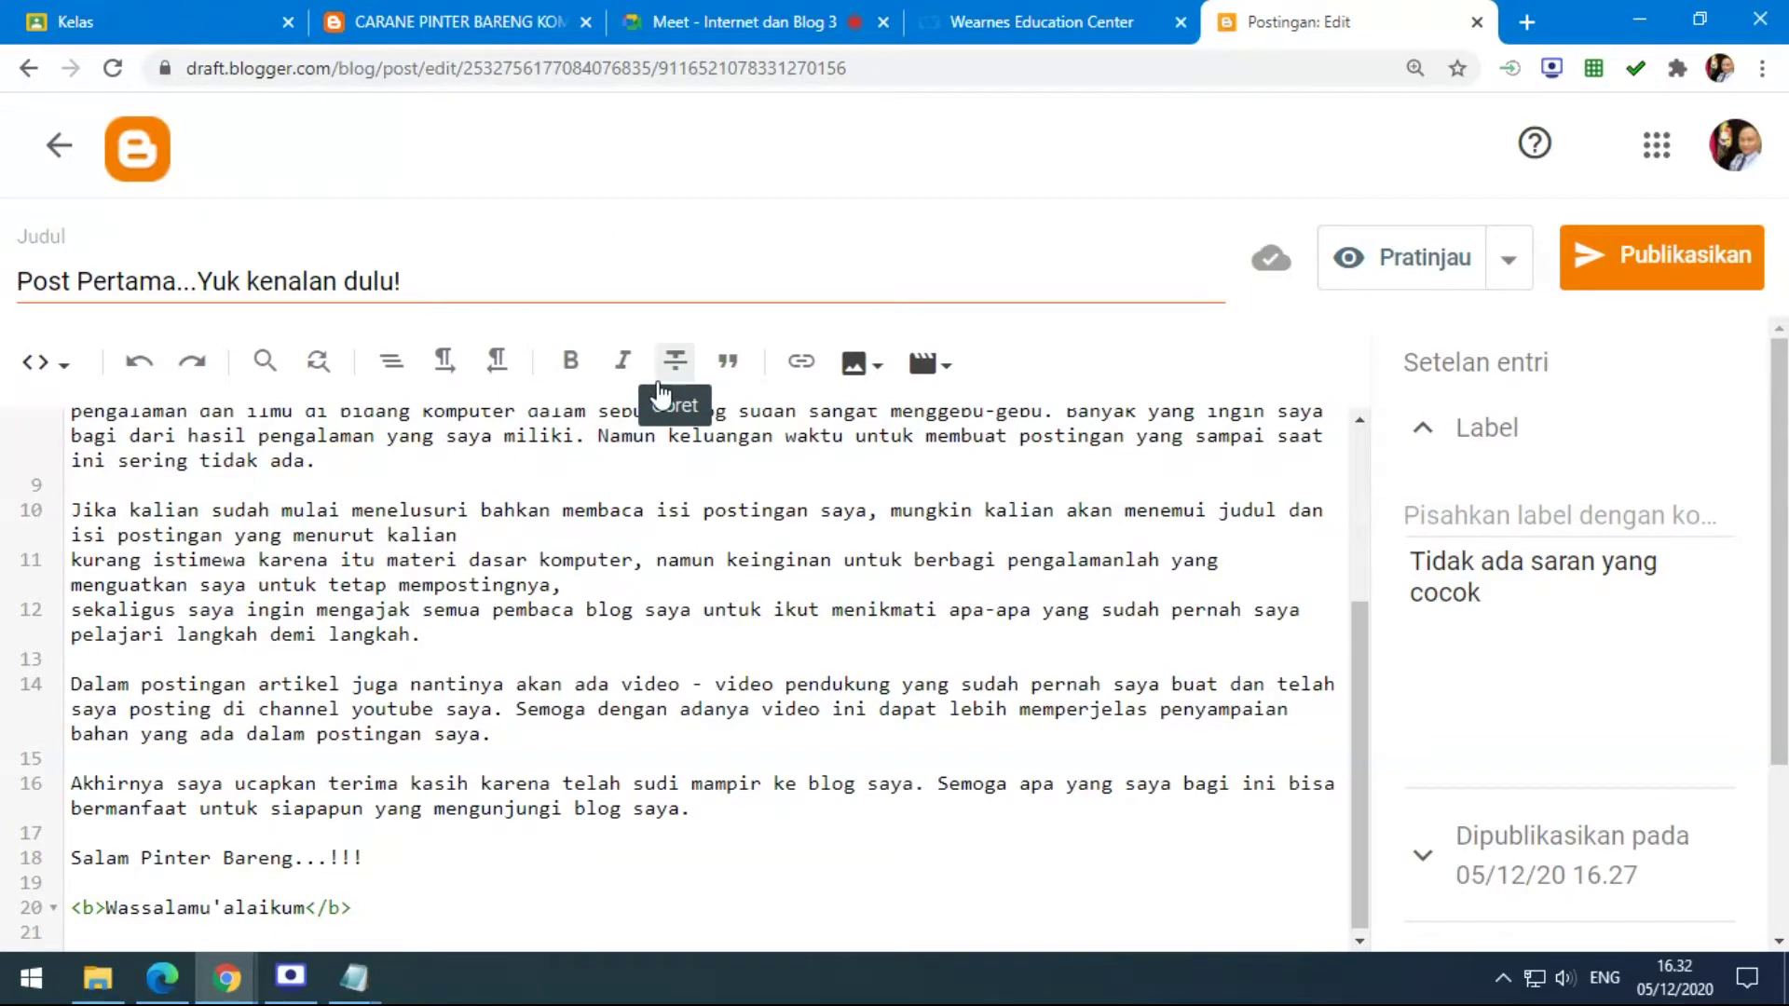
Review how the post text is laid out in the compose view (Tampilan menulis) and return to the HTML view.
{"action": "left_click", "coordinate": [71, 377]}
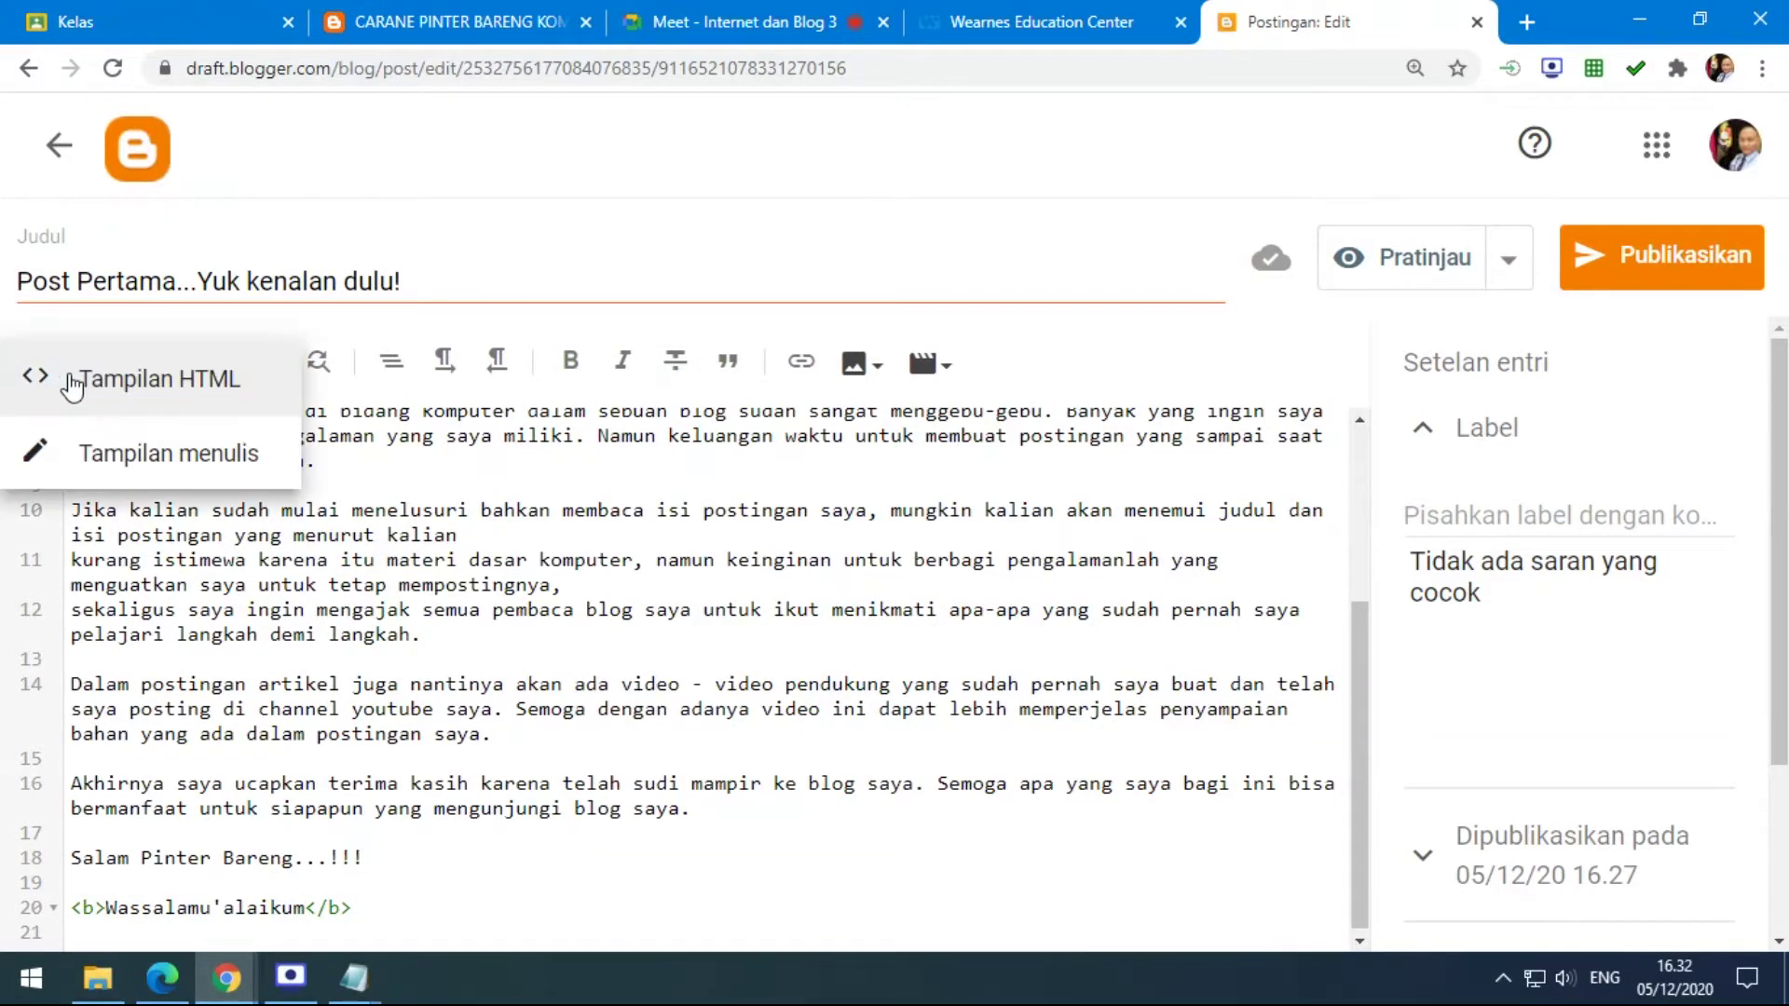
{"action": "left_click", "coordinate": [128, 457]}
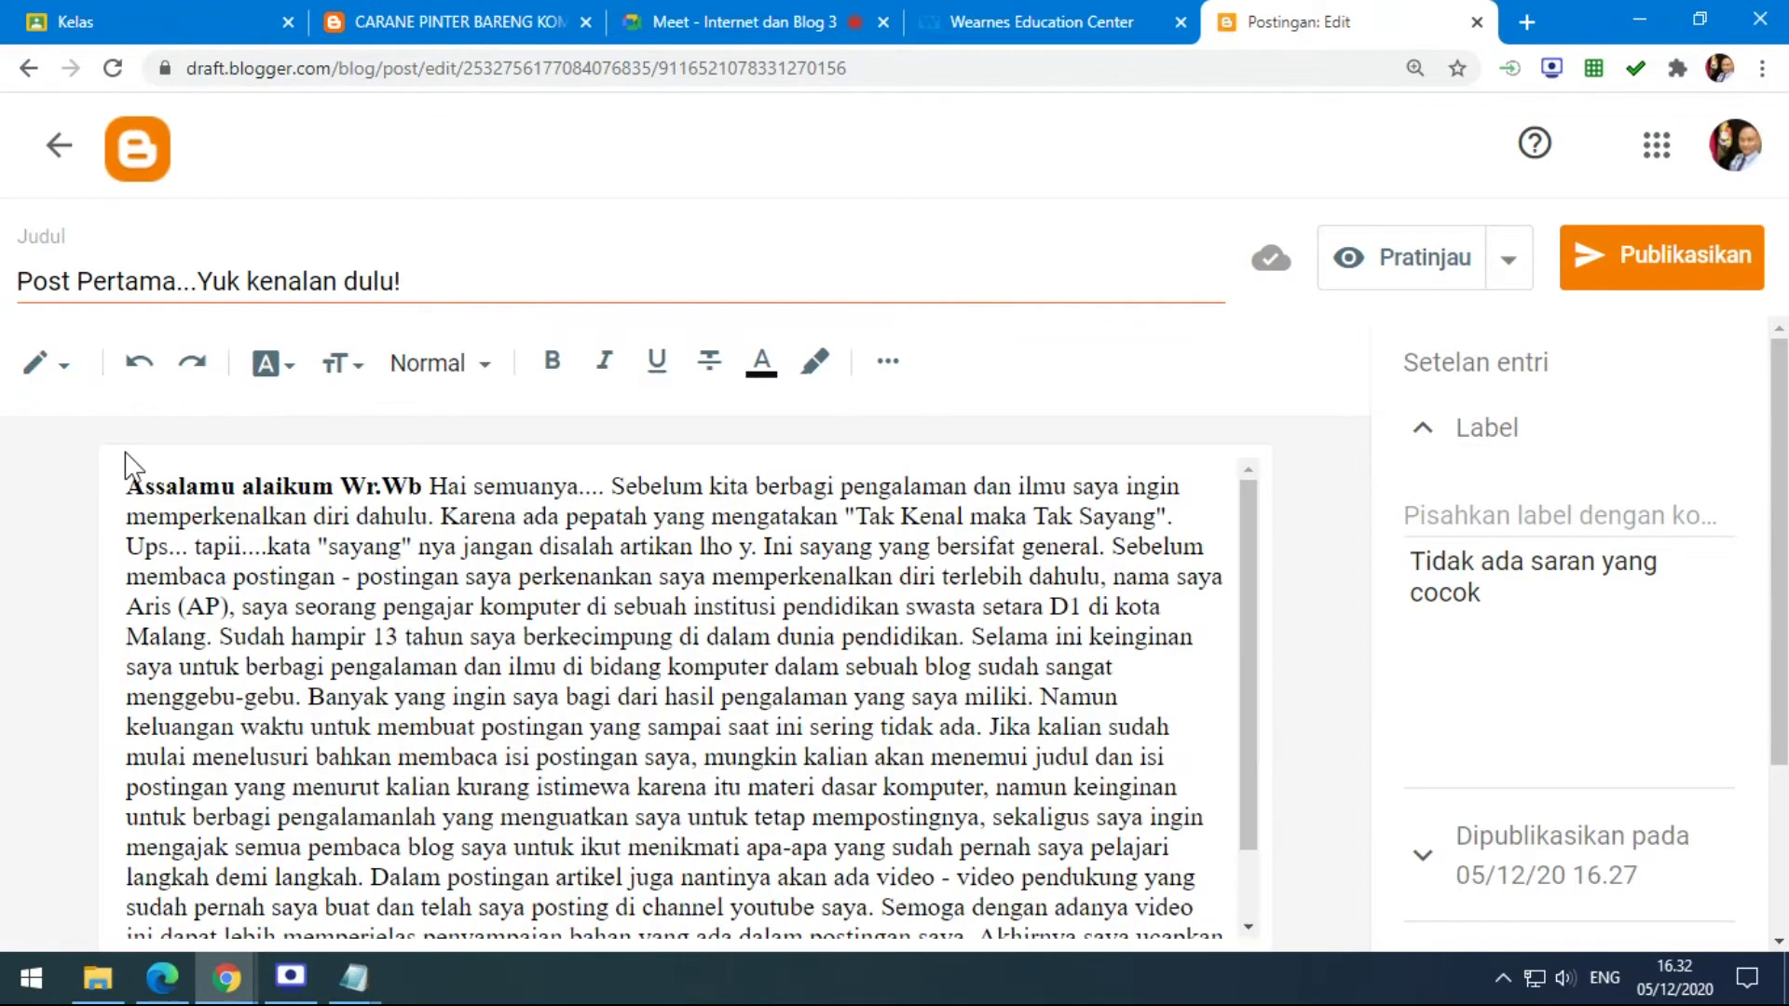
{"action": "scroll", "coordinate": [782, 540], "scroll_direction": "down", "scroll_amount": 1}
{"action": "scroll", "coordinate": [781, 541], "scroll_direction": "up", "scroll_amount": 1}
{"action": "scroll", "coordinate": [862, 597], "scroll_direction": "down", "scroll_amount": 1}
{"action": "scroll", "coordinate": [853, 593], "scroll_direction": "up", "scroll_amount": 1}
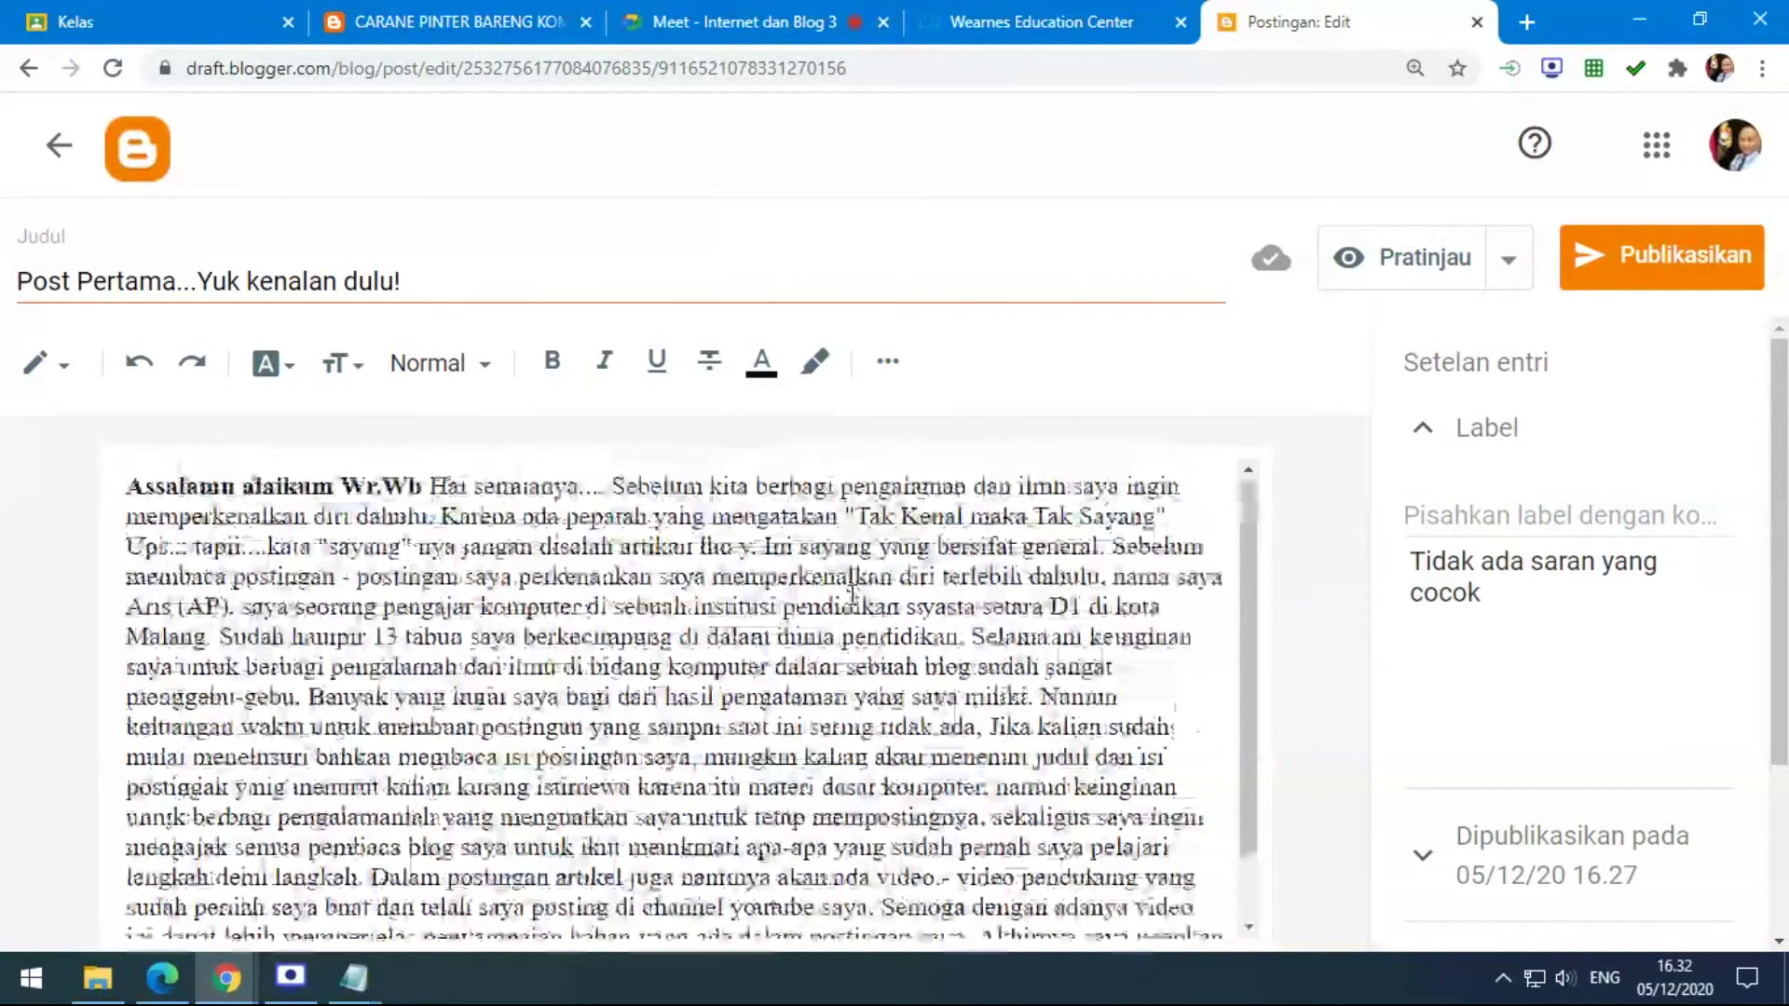
{"action": "left_click", "coordinate": [40, 364]}
{"action": "left_click", "coordinate": [127, 298]}
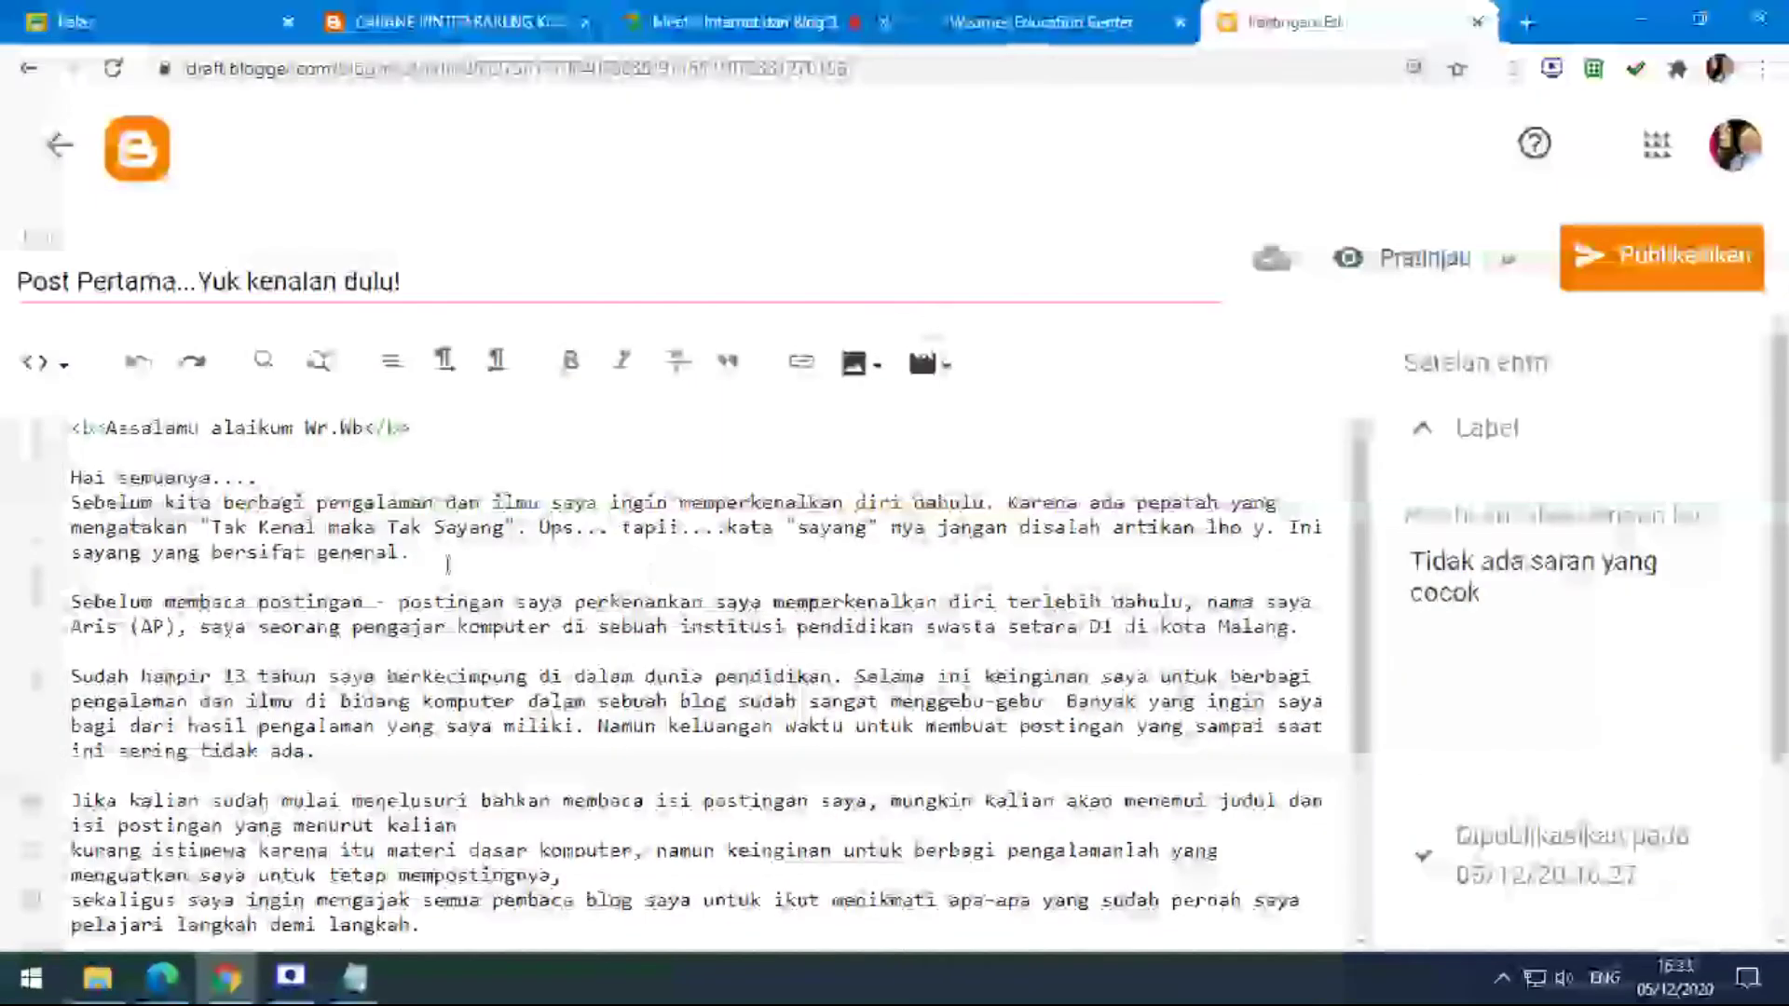
Examine the untagged body paragraphs from "Hai semuanya...." to "langkah demi langkah." in the HTML view of the post.
{"action": "left_click_drag", "start_coordinate": [413, 552], "coordinate": [72, 478]}
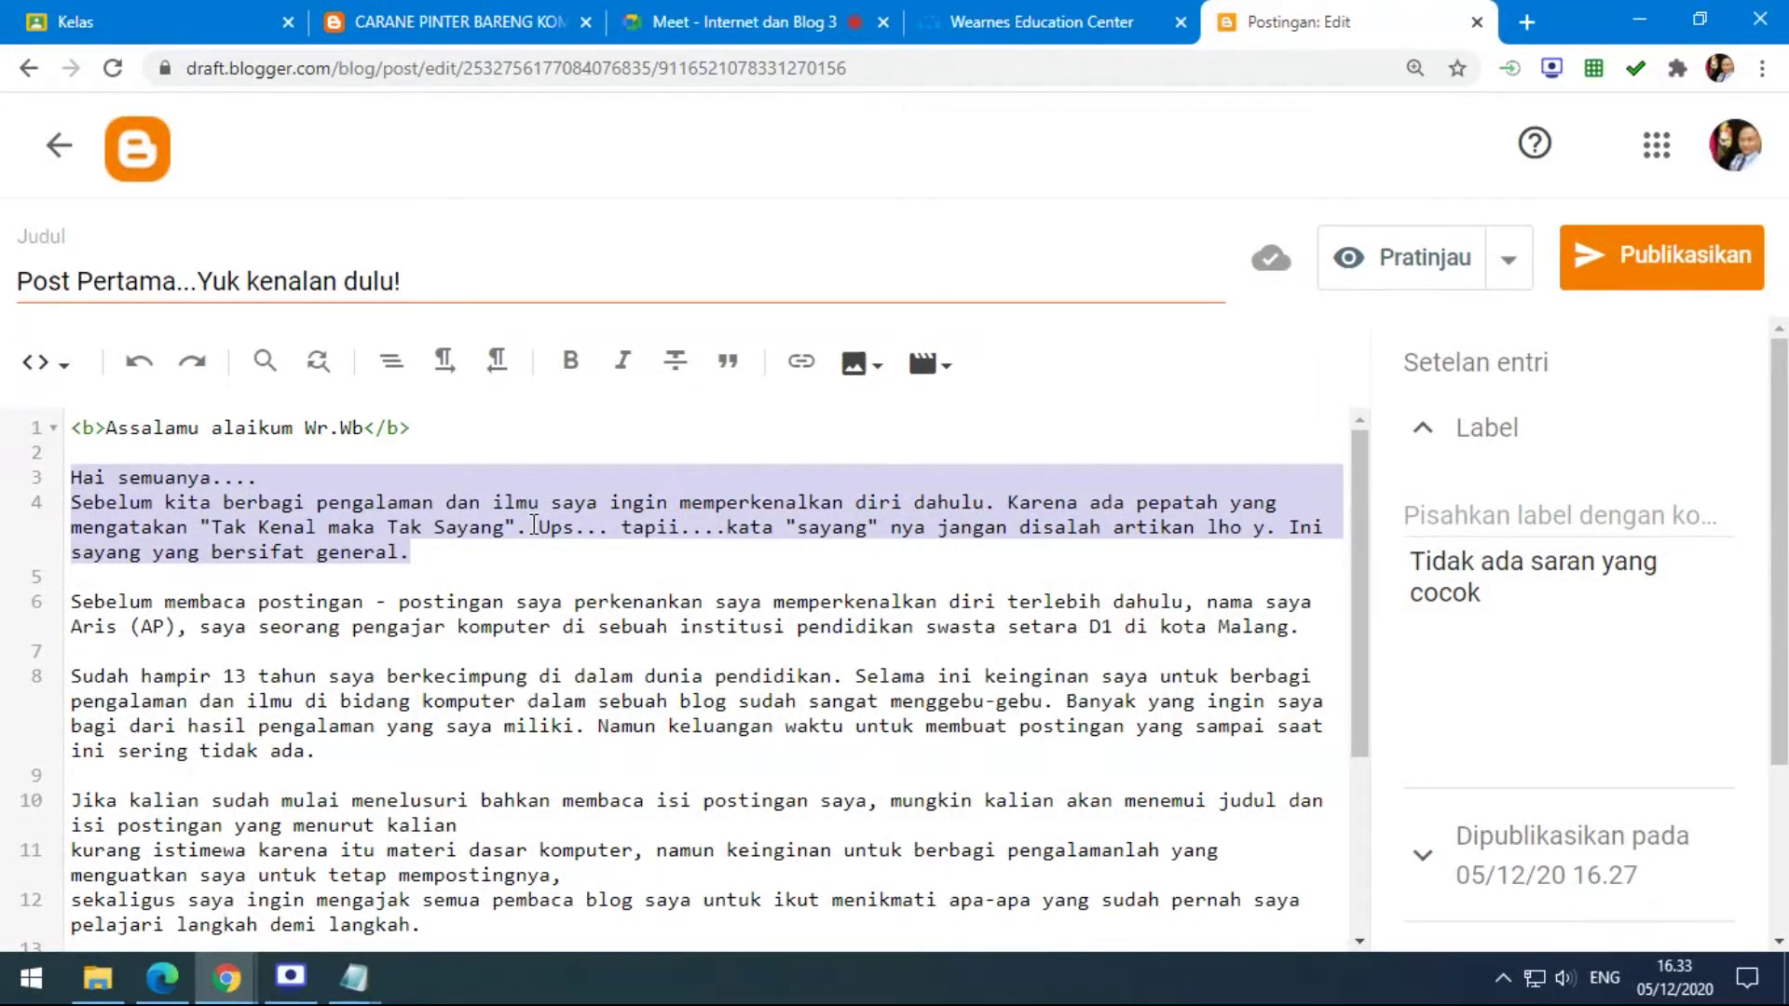
{"action": "left_click", "coordinate": [290, 479]}
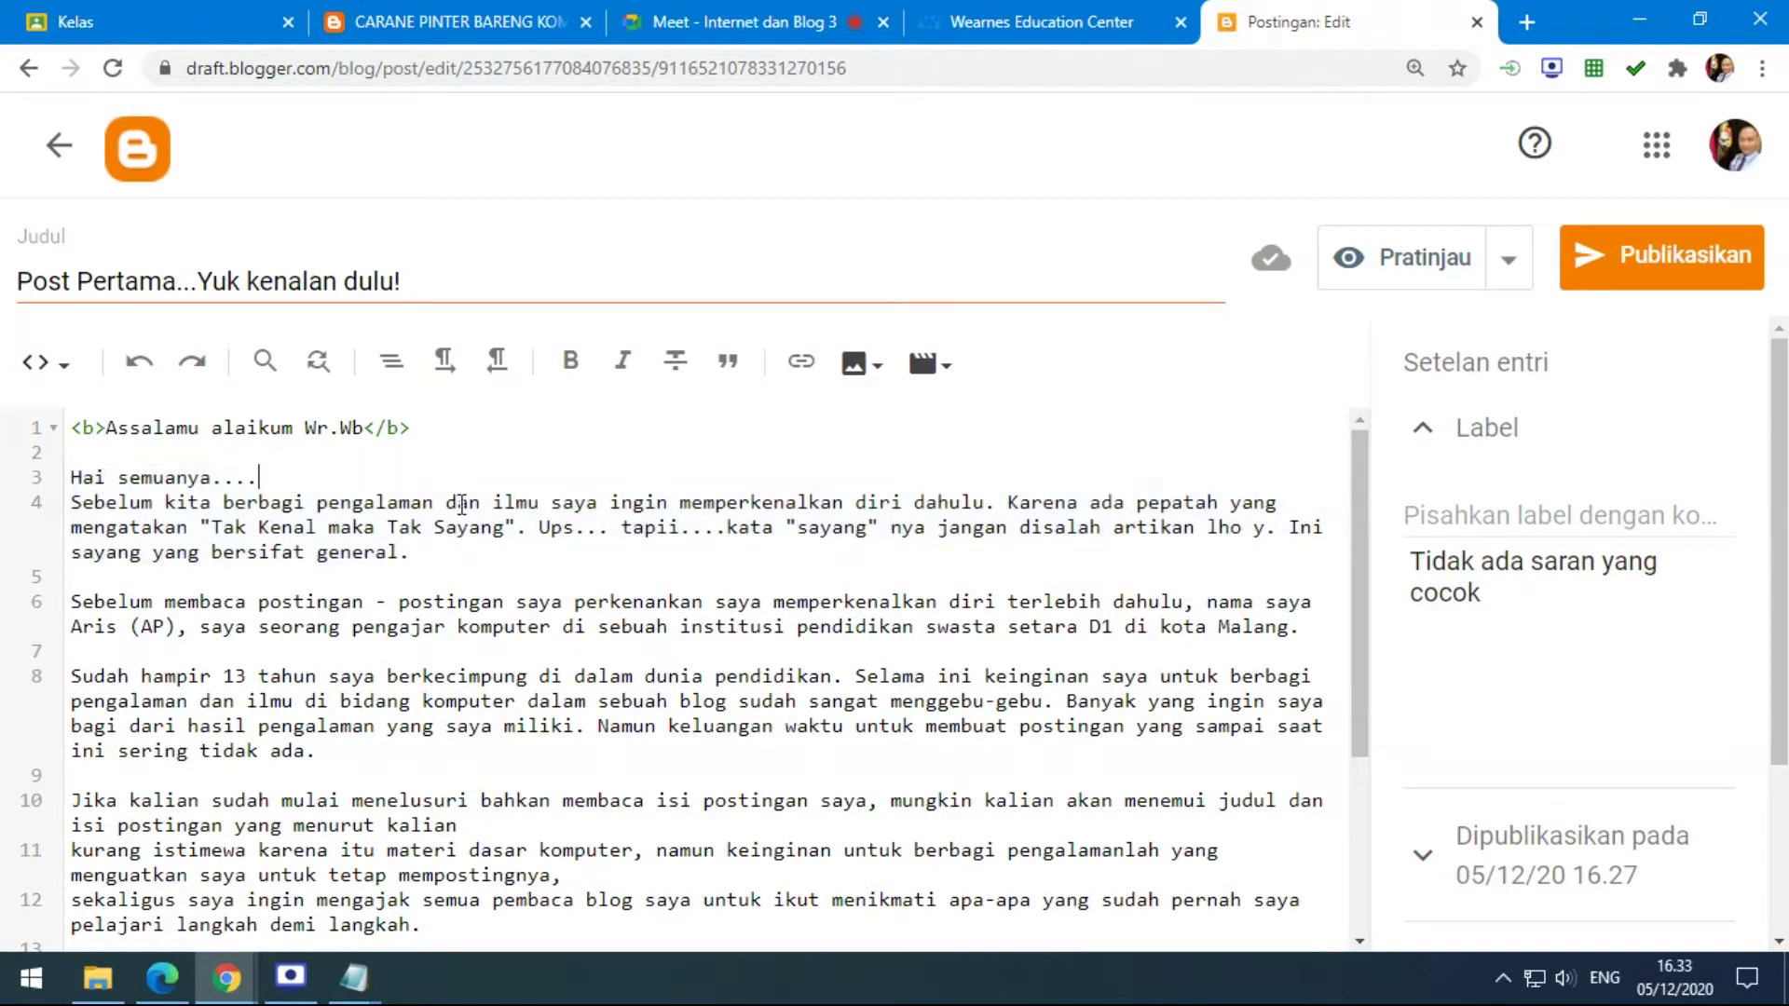
{"action": "left_click", "coordinate": [58, 371]}
{"action": "left_click", "coordinate": [398, 471]}
{"action": "left_click_drag", "start_coordinate": [72, 477], "coordinate": [424, 932]}
{"action": "scroll", "coordinate": [517, 665], "scroll_direction": "down", "scroll_amount": 3}
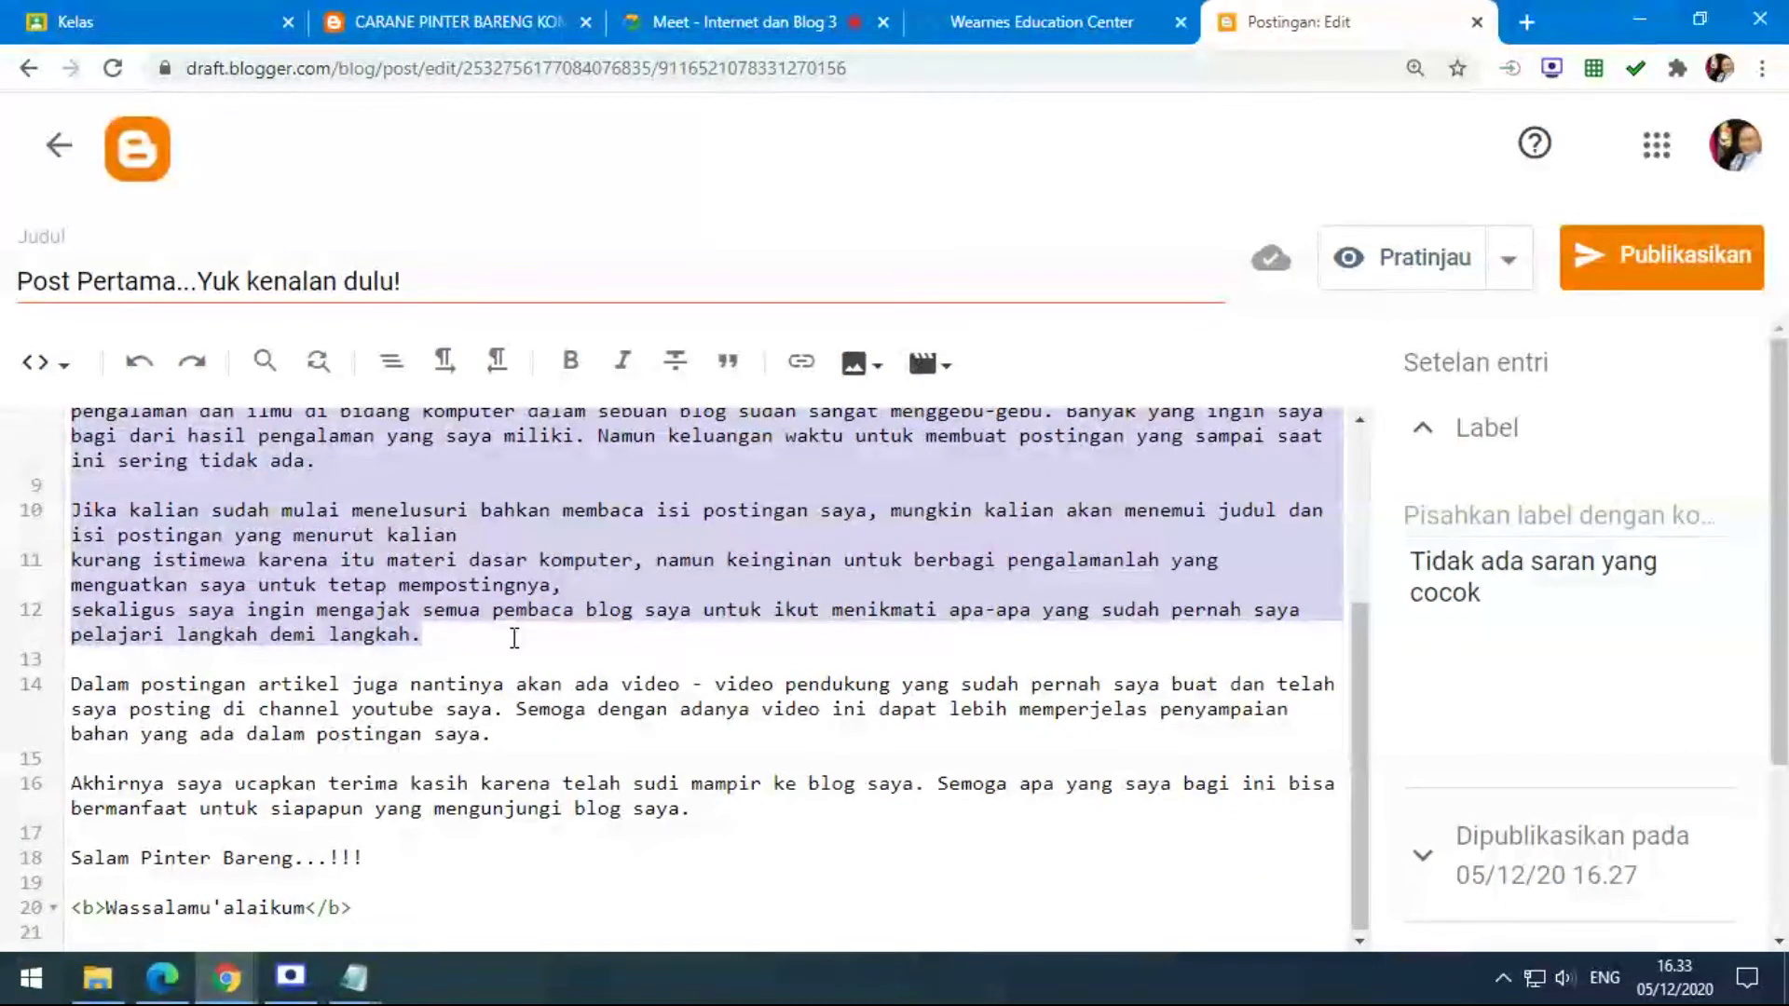
{"action": "scroll", "coordinate": [514, 625], "scroll_direction": "up", "scroll_amount": 3}
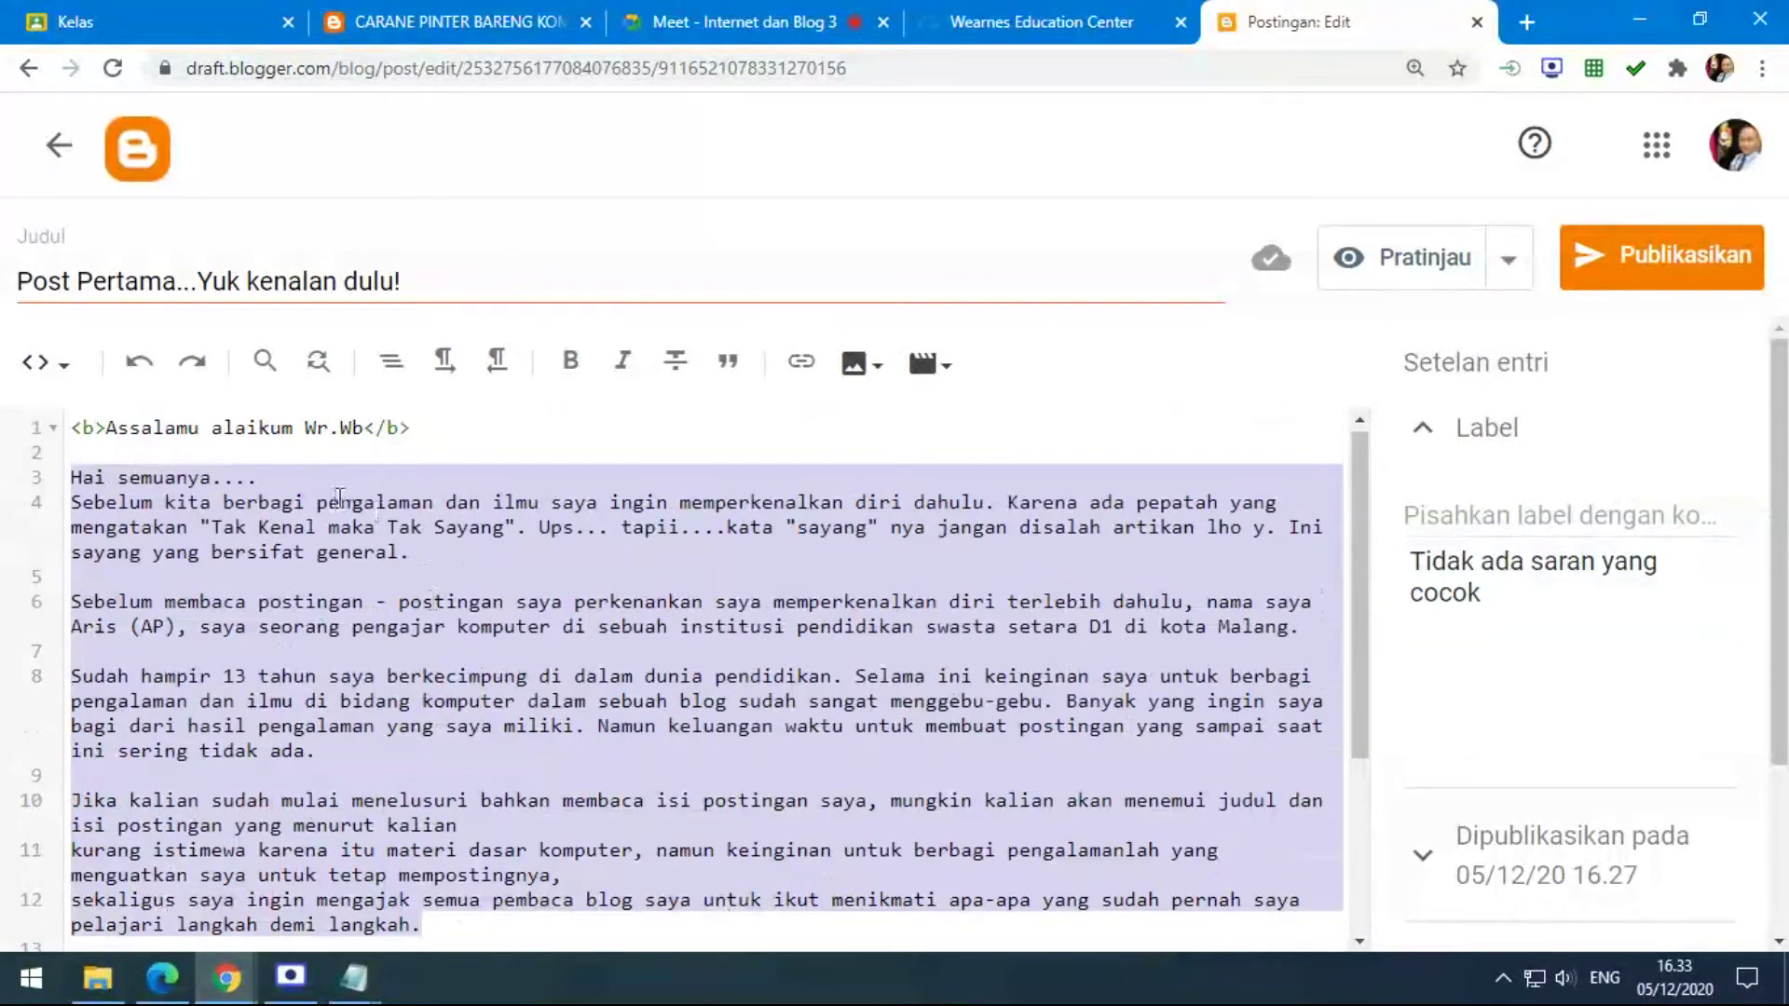
{"action": "left_click", "coordinate": [334, 502]}
{"action": "left_click", "coordinate": [332, 476]}
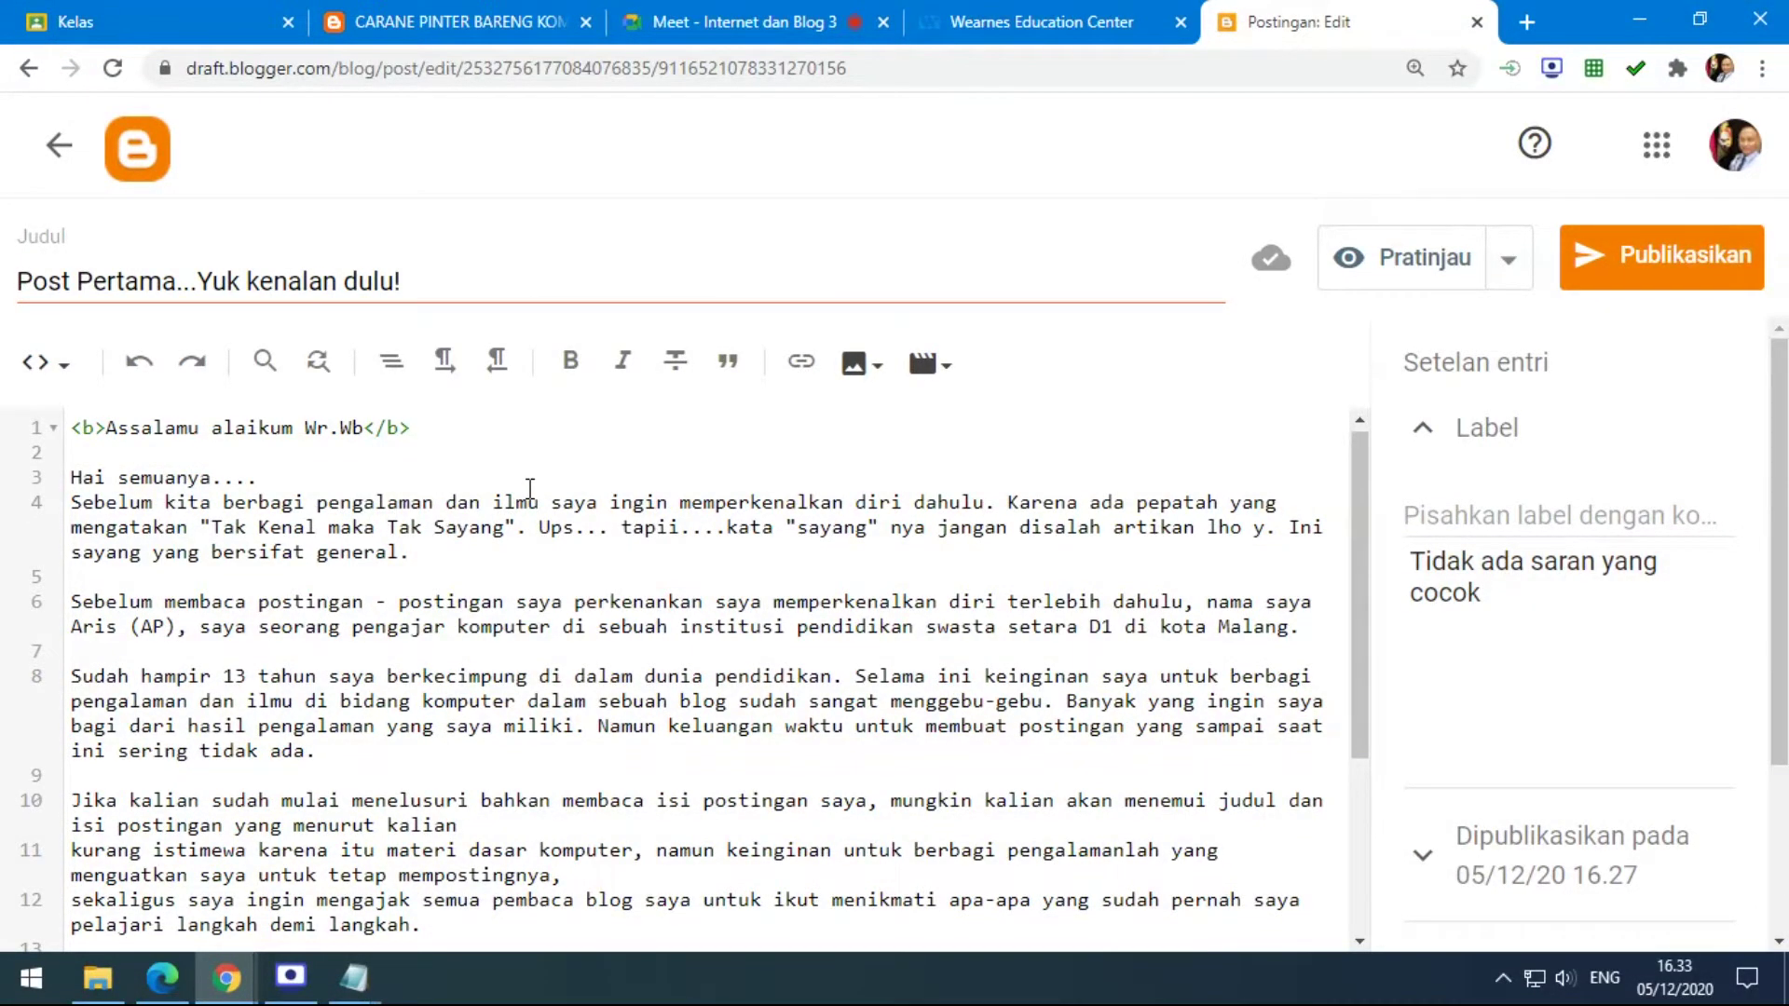
{"action": "key", "text": "Return"}
{"action": "key", "text": "BackSpace"}
In the compose view (Tampilan menulis), start "Hai semuanya...." and "Sebelum kita berbagi pengalaman" each on a new line without leading spaces.
{"action": "left_click", "coordinate": [44, 364]}
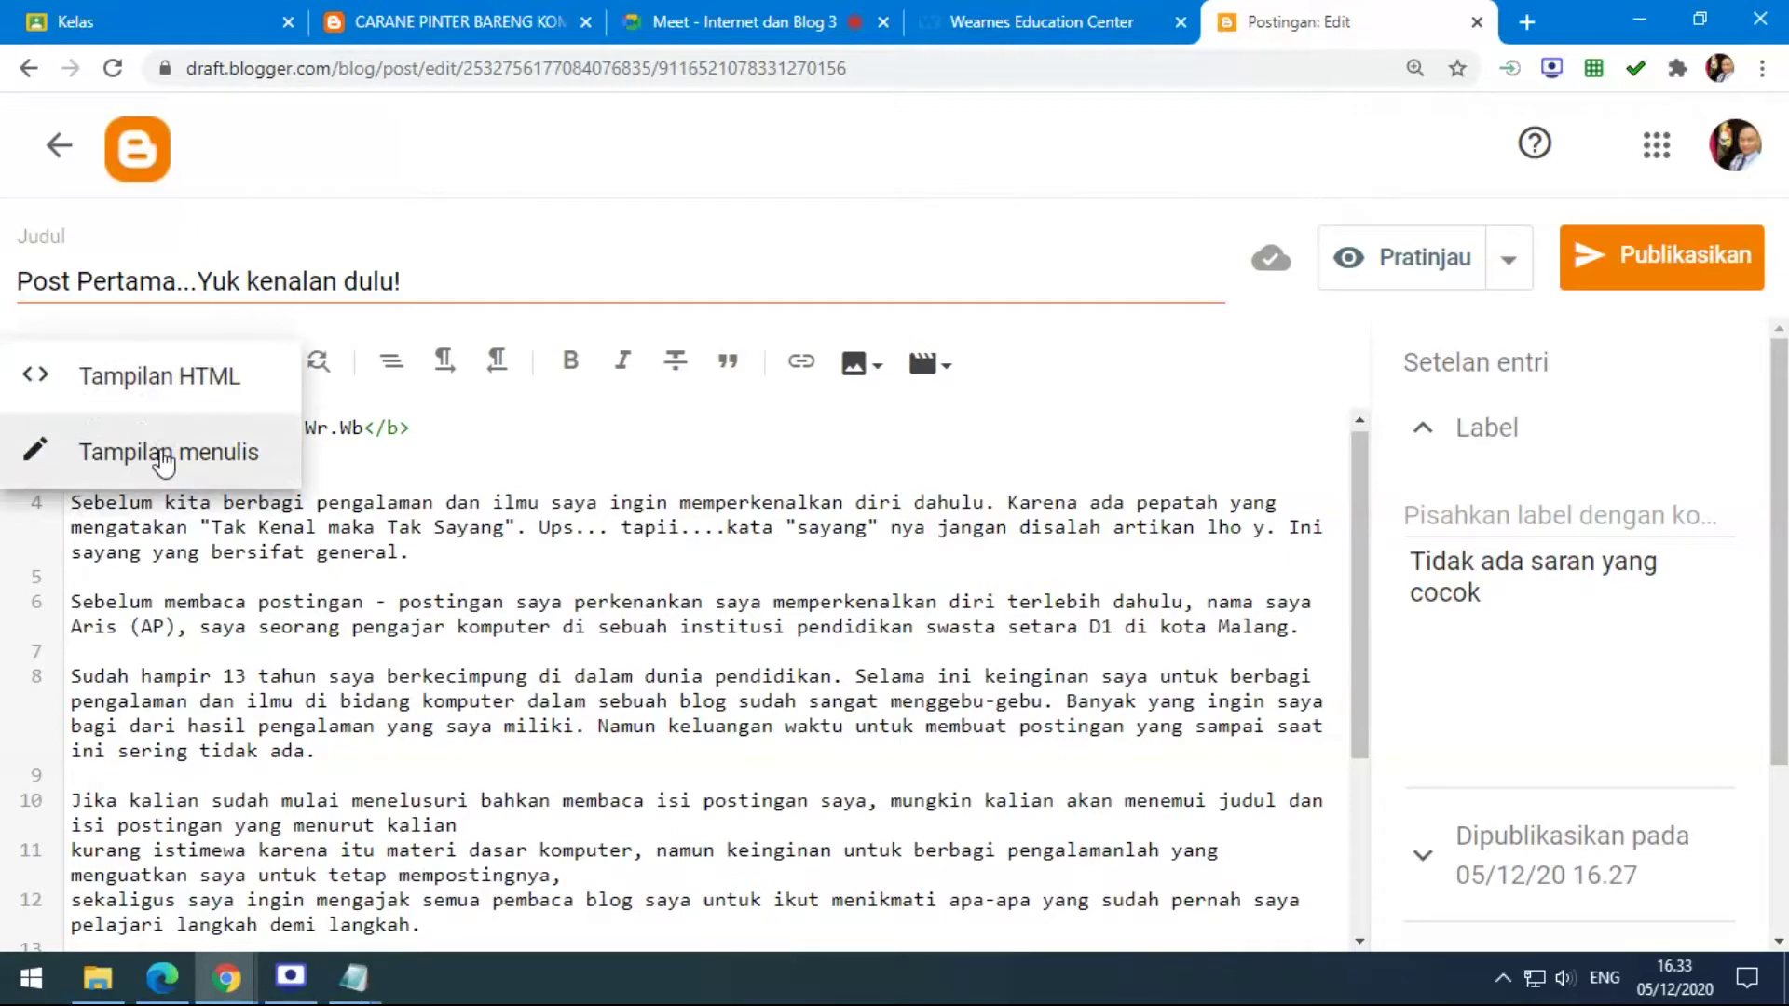
{"action": "left_click", "coordinate": [164, 454]}
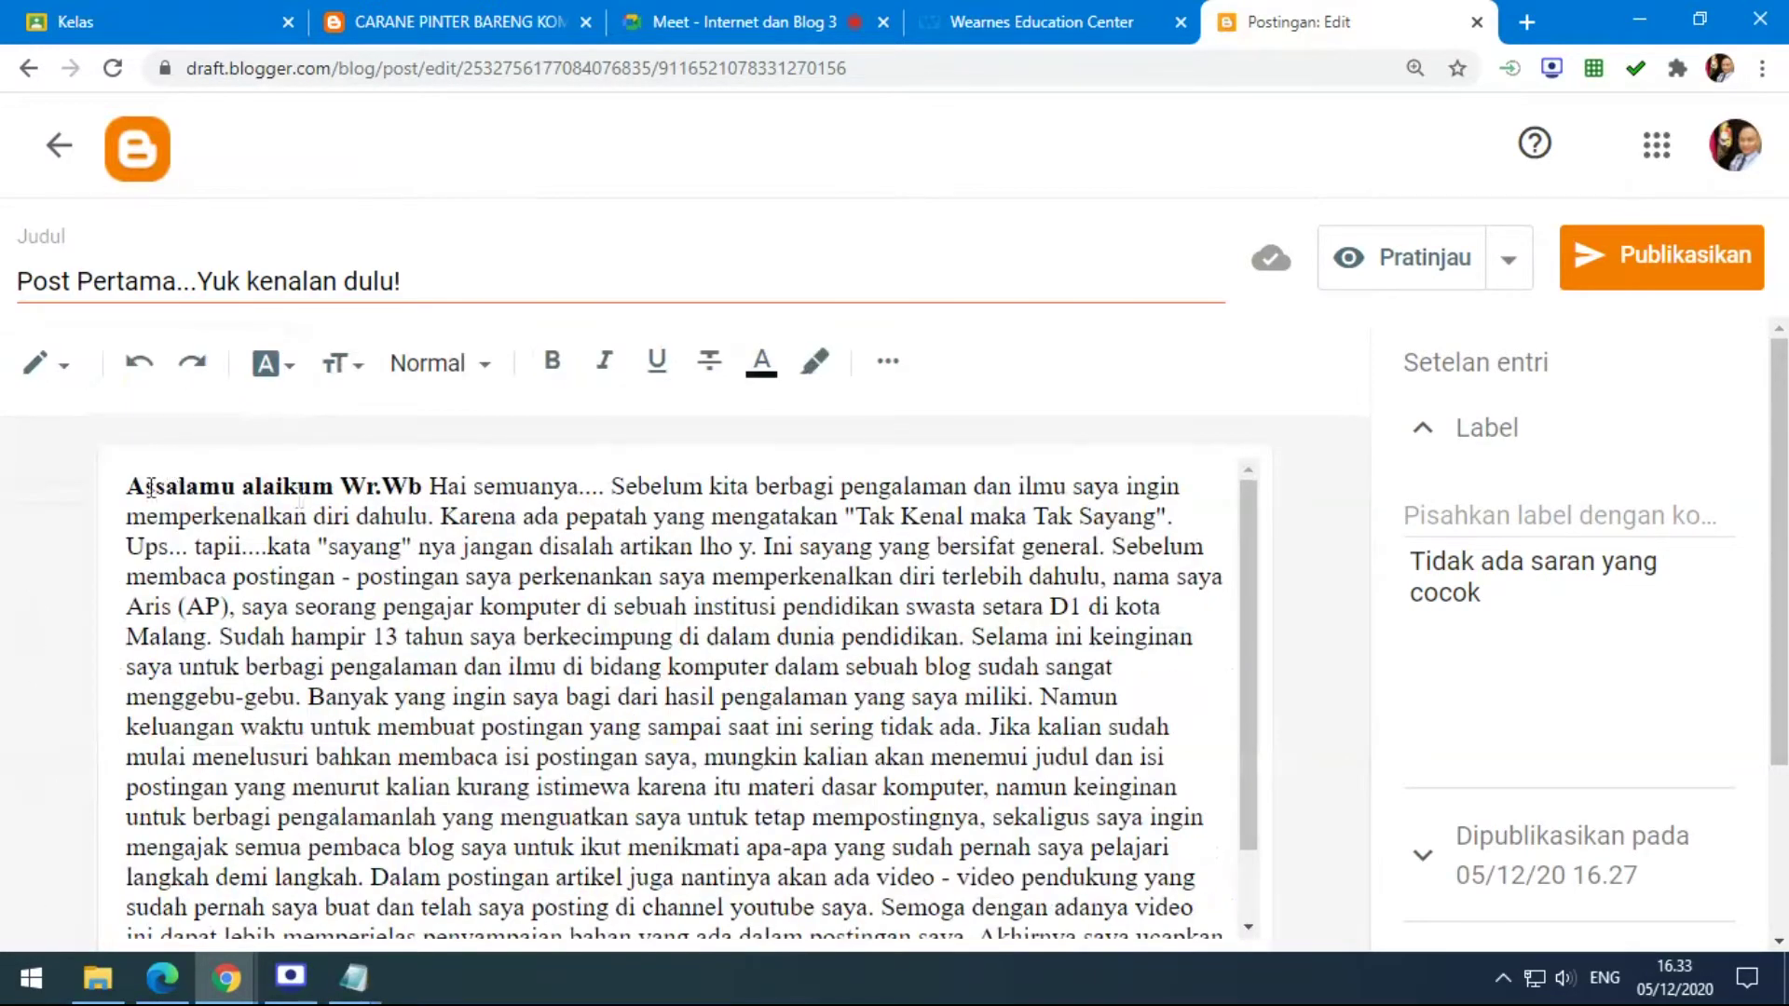
{"action": "left_click", "coordinate": [425, 485]}
{"action": "key", "text": "Return"}
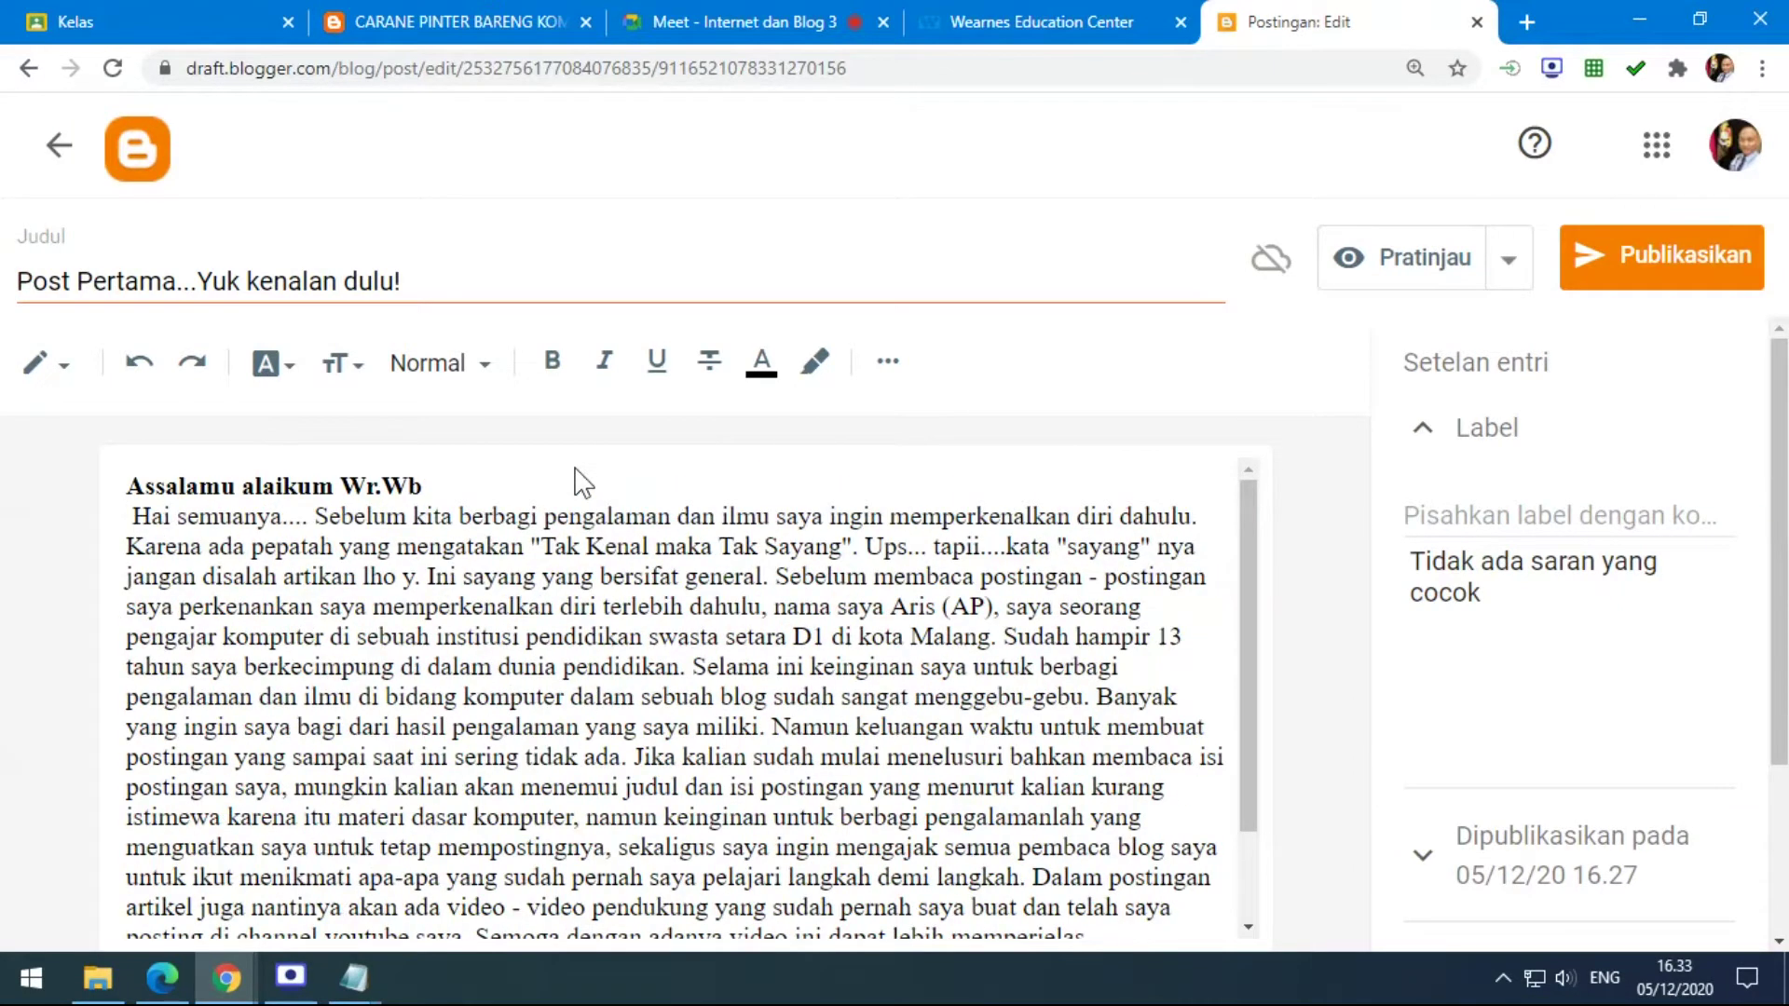
{"action": "key", "text": "Delete"}
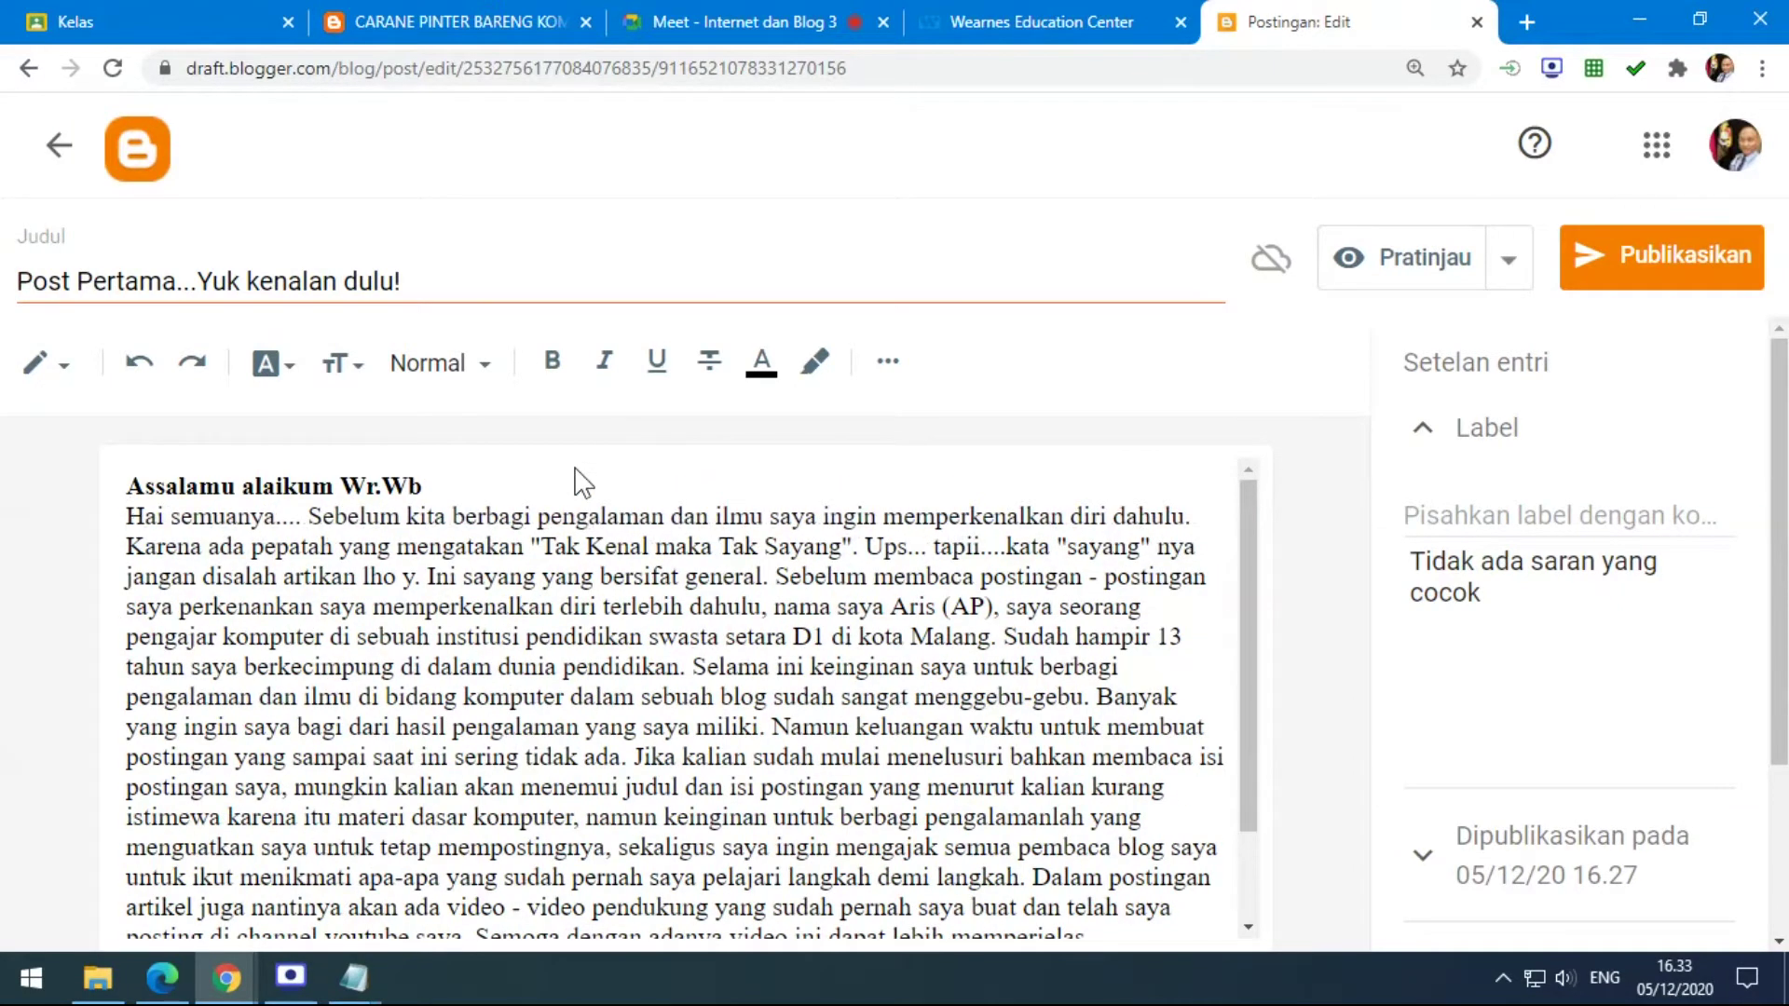
{"action": "left_click", "coordinate": [308, 515]}
{"action": "key", "text": "Return"}
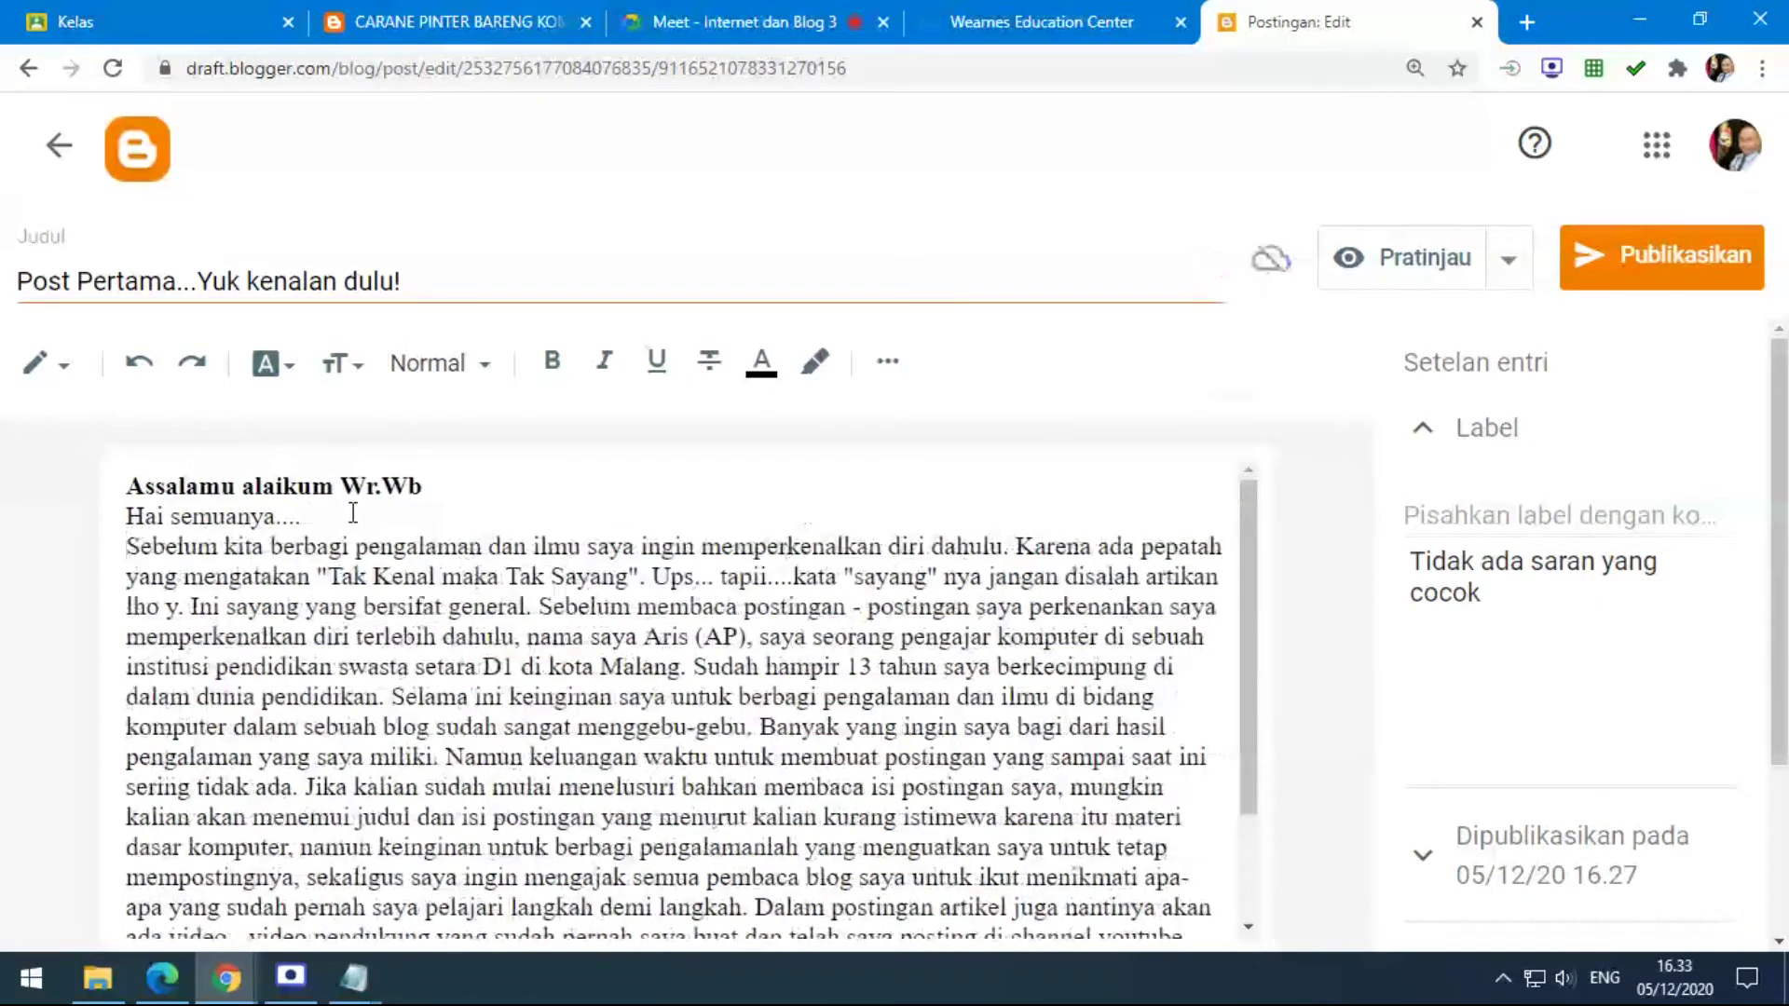
Examine the &nbsp; and <div> tags around "Hai semuanya...." in the HTML view (Tampilan HTML).
{"action": "left_click", "coordinate": [58, 365]}
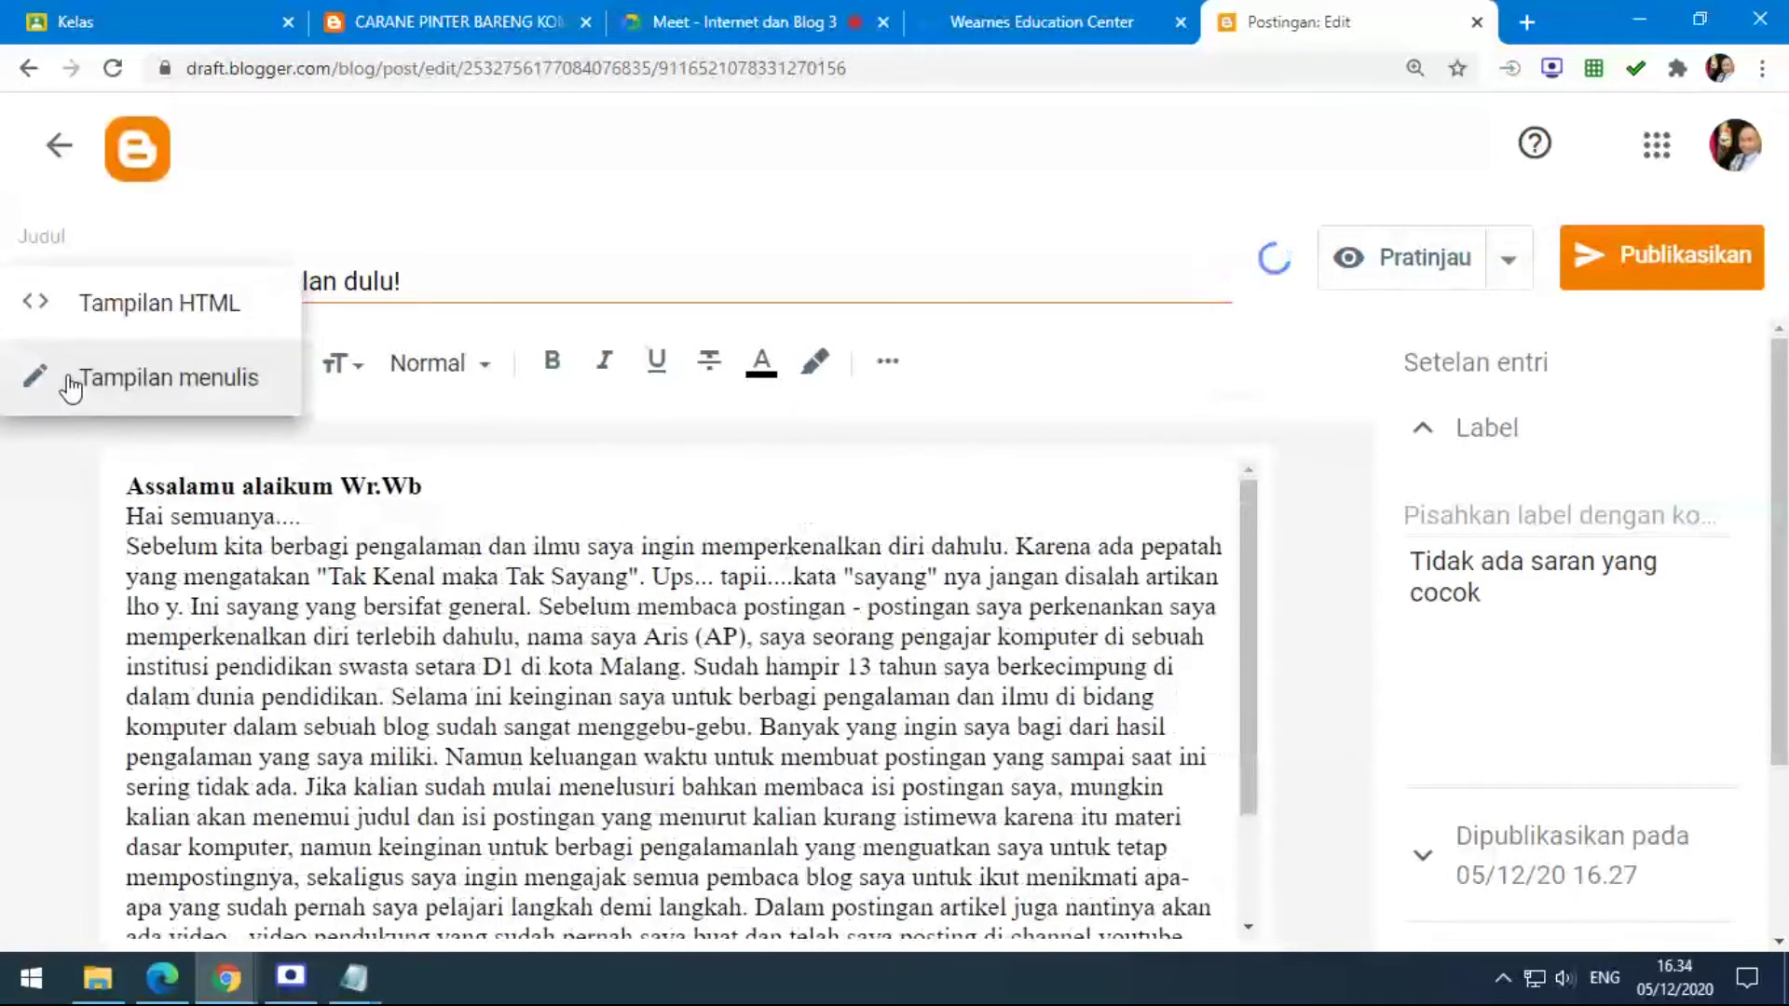
{"action": "left_click", "coordinate": [140, 305]}
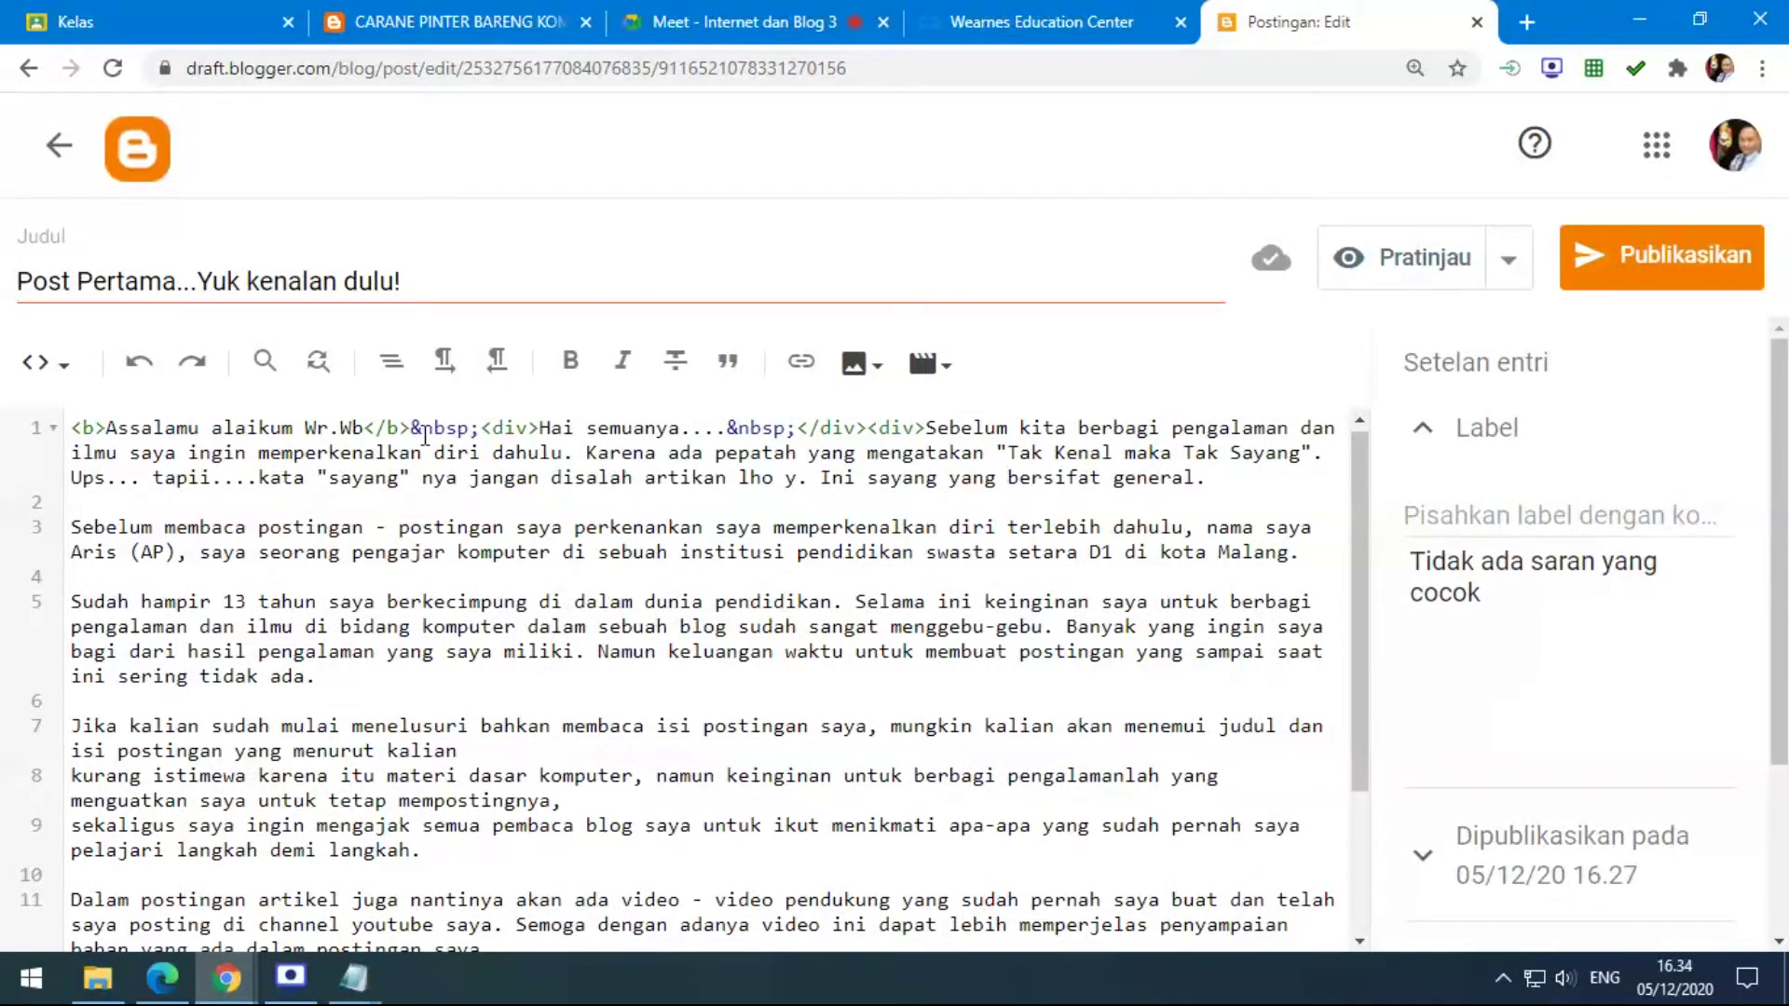
{"action": "left_click_drag", "start_coordinate": [410, 428], "coordinate": [548, 427]}
{"action": "left_click_drag", "start_coordinate": [799, 429], "coordinate": [725, 427]}
{"action": "left_click", "coordinate": [868, 427]}
{"action": "left_click_drag", "start_coordinate": [868, 427], "coordinate": [794, 427]}
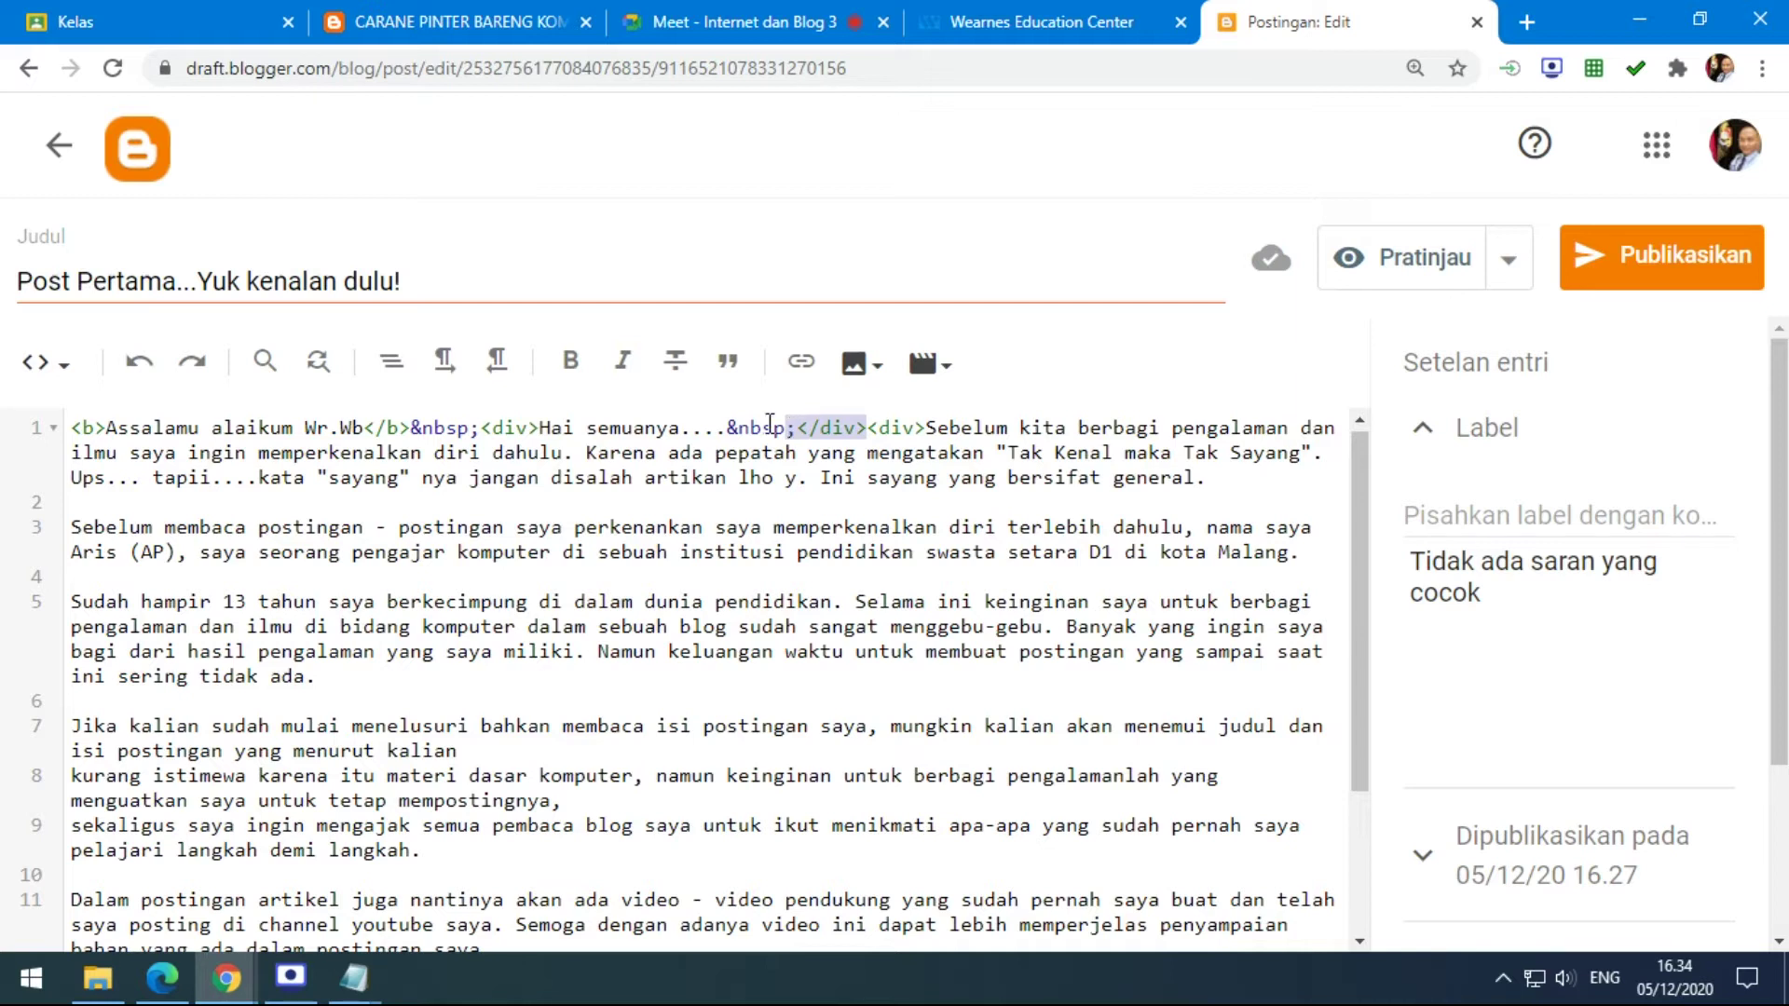
{"action": "left_click", "coordinate": [410, 428]}
{"action": "left_click_drag", "start_coordinate": [413, 429], "coordinate": [636, 429]}
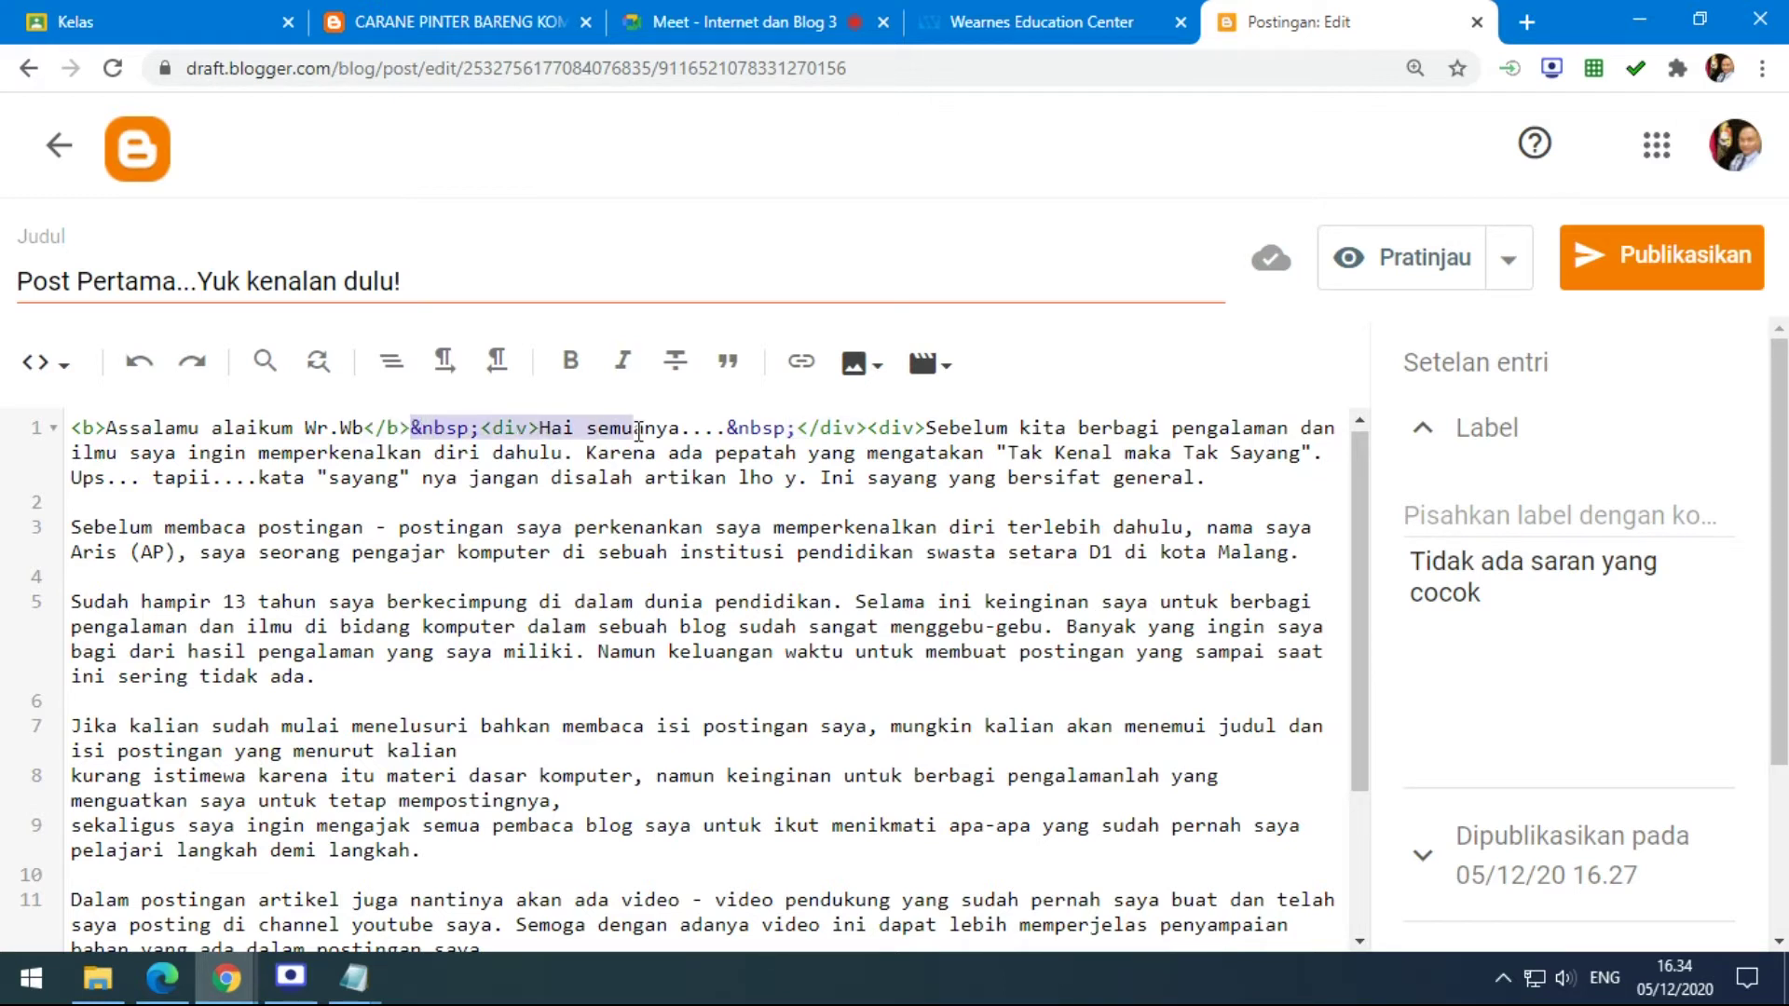
{"action": "left_click", "coordinate": [768, 430]}
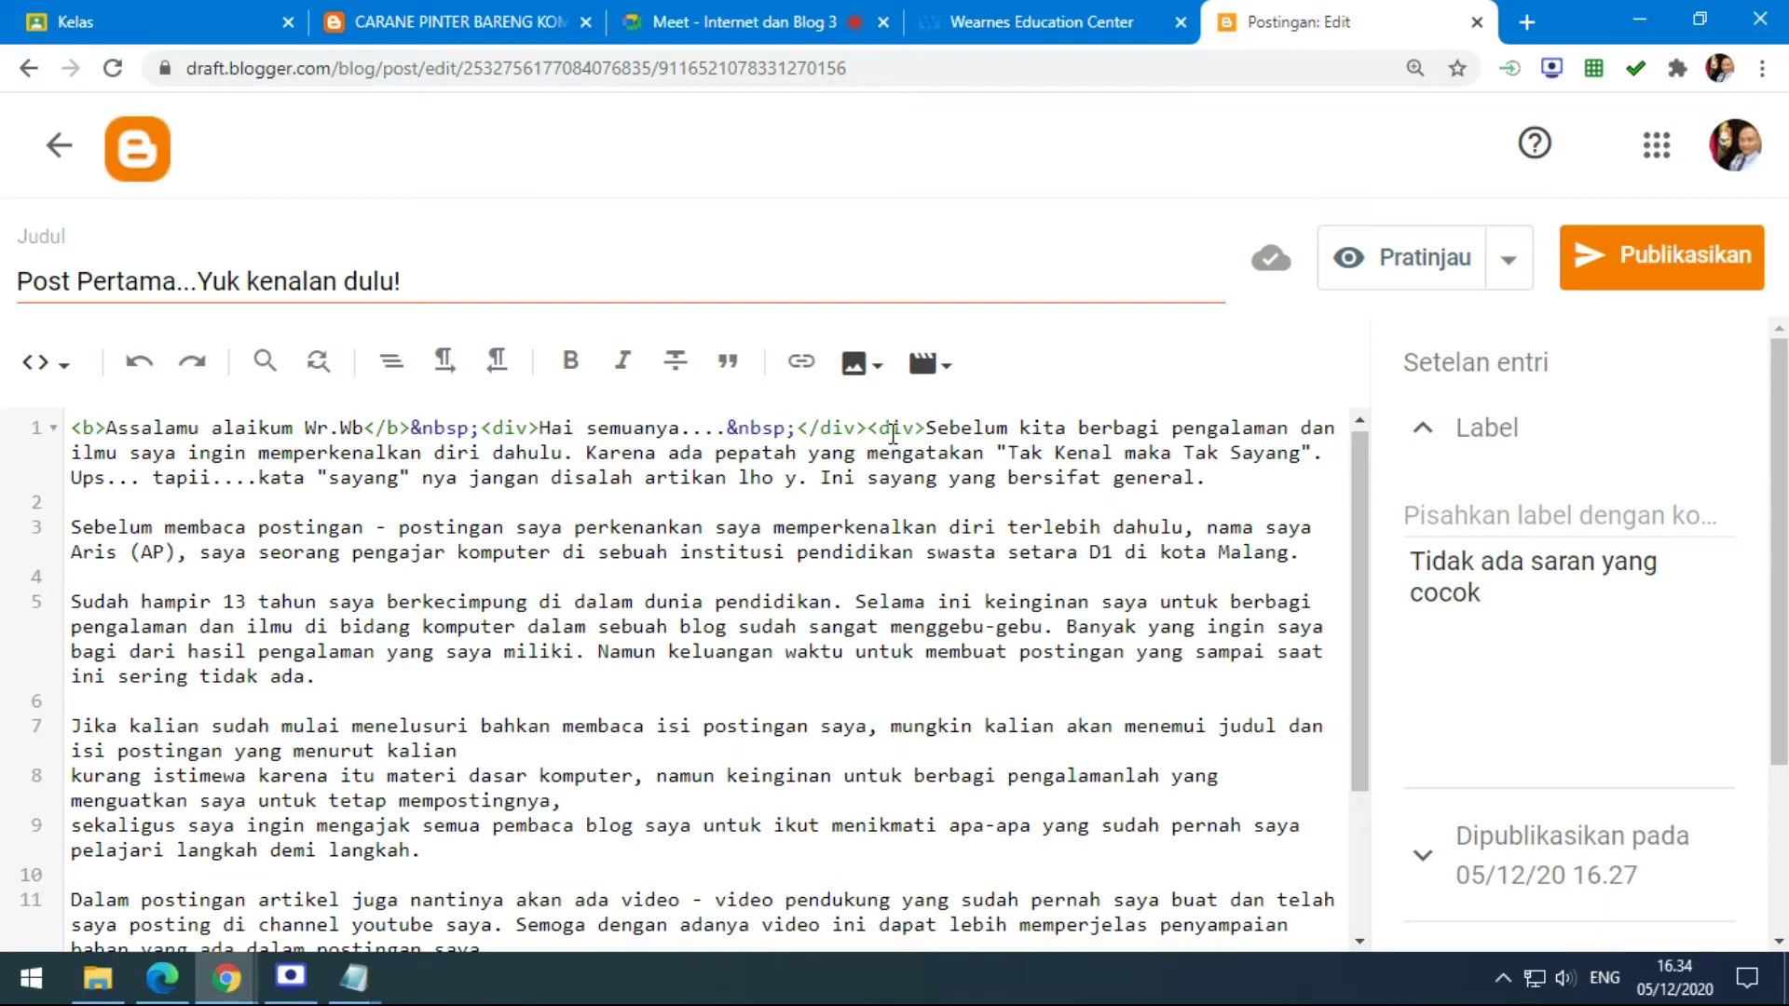
Return to the compose view and start the paragraph "Sebelum membaca postingan" on a new line, removing the space before it.
{"action": "left_click", "coordinate": [70, 378]}
{"action": "left_click", "coordinate": [147, 463]}
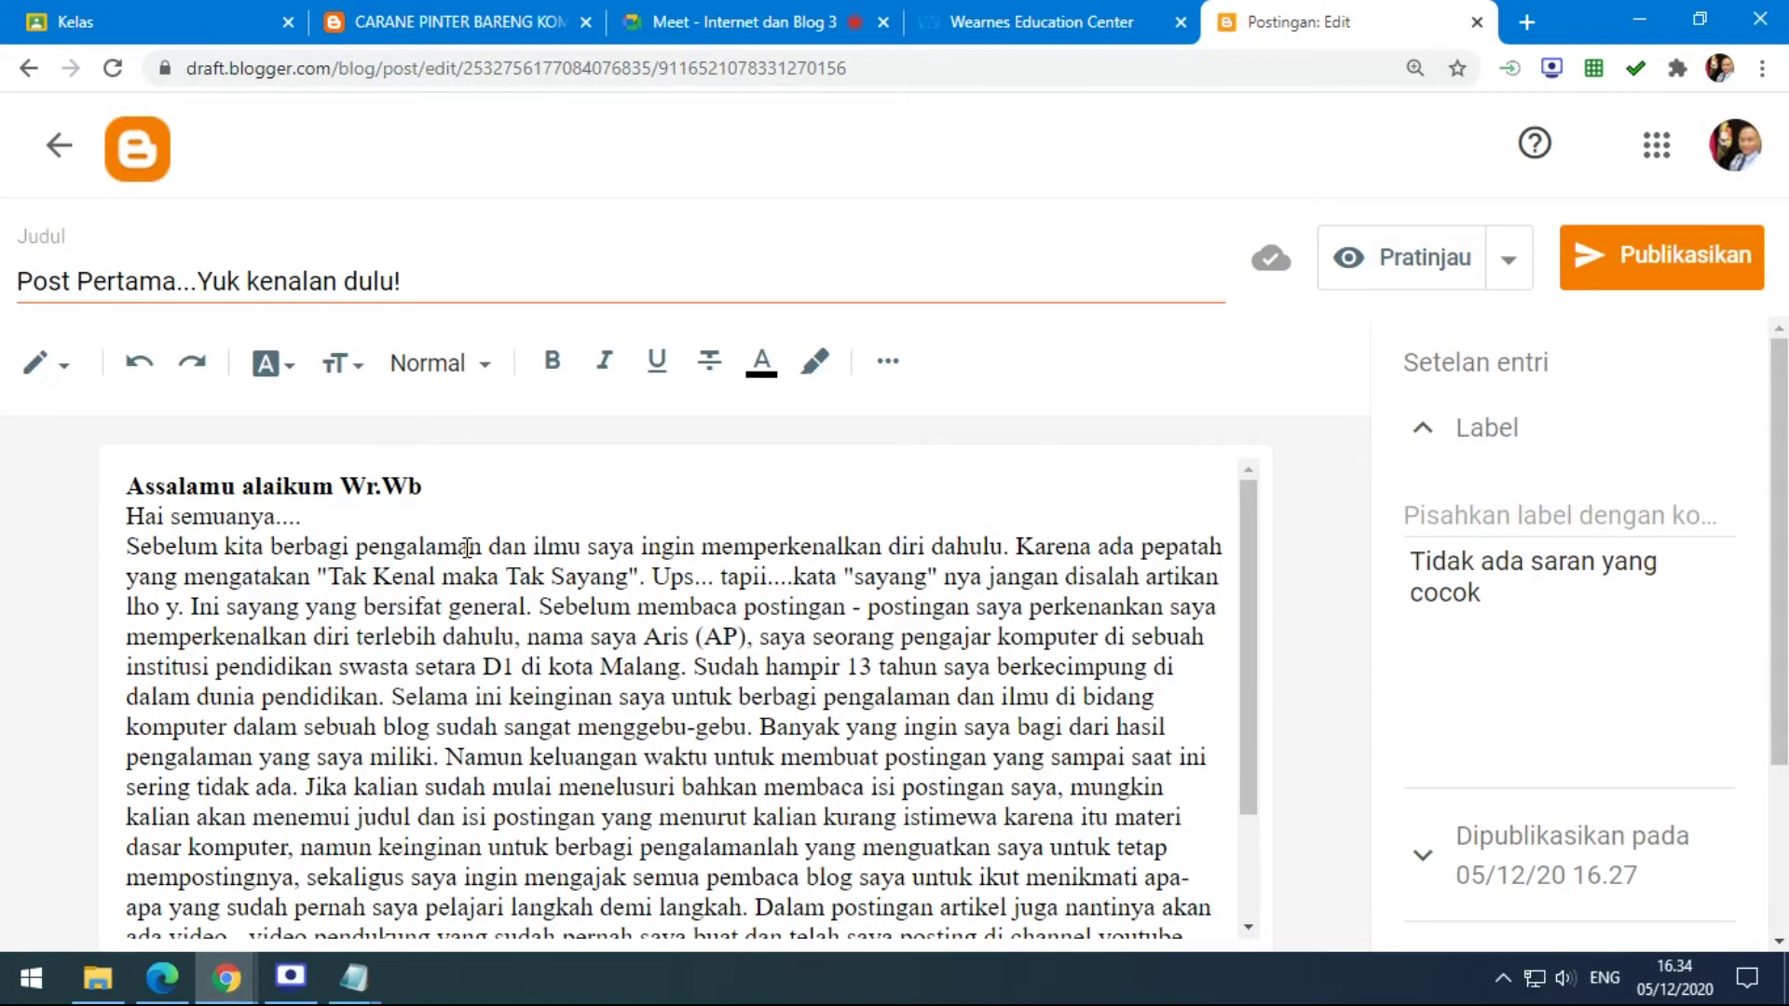
{"action": "scroll", "coordinate": [468, 547], "scroll_direction": "down", "scroll_amount": 2}
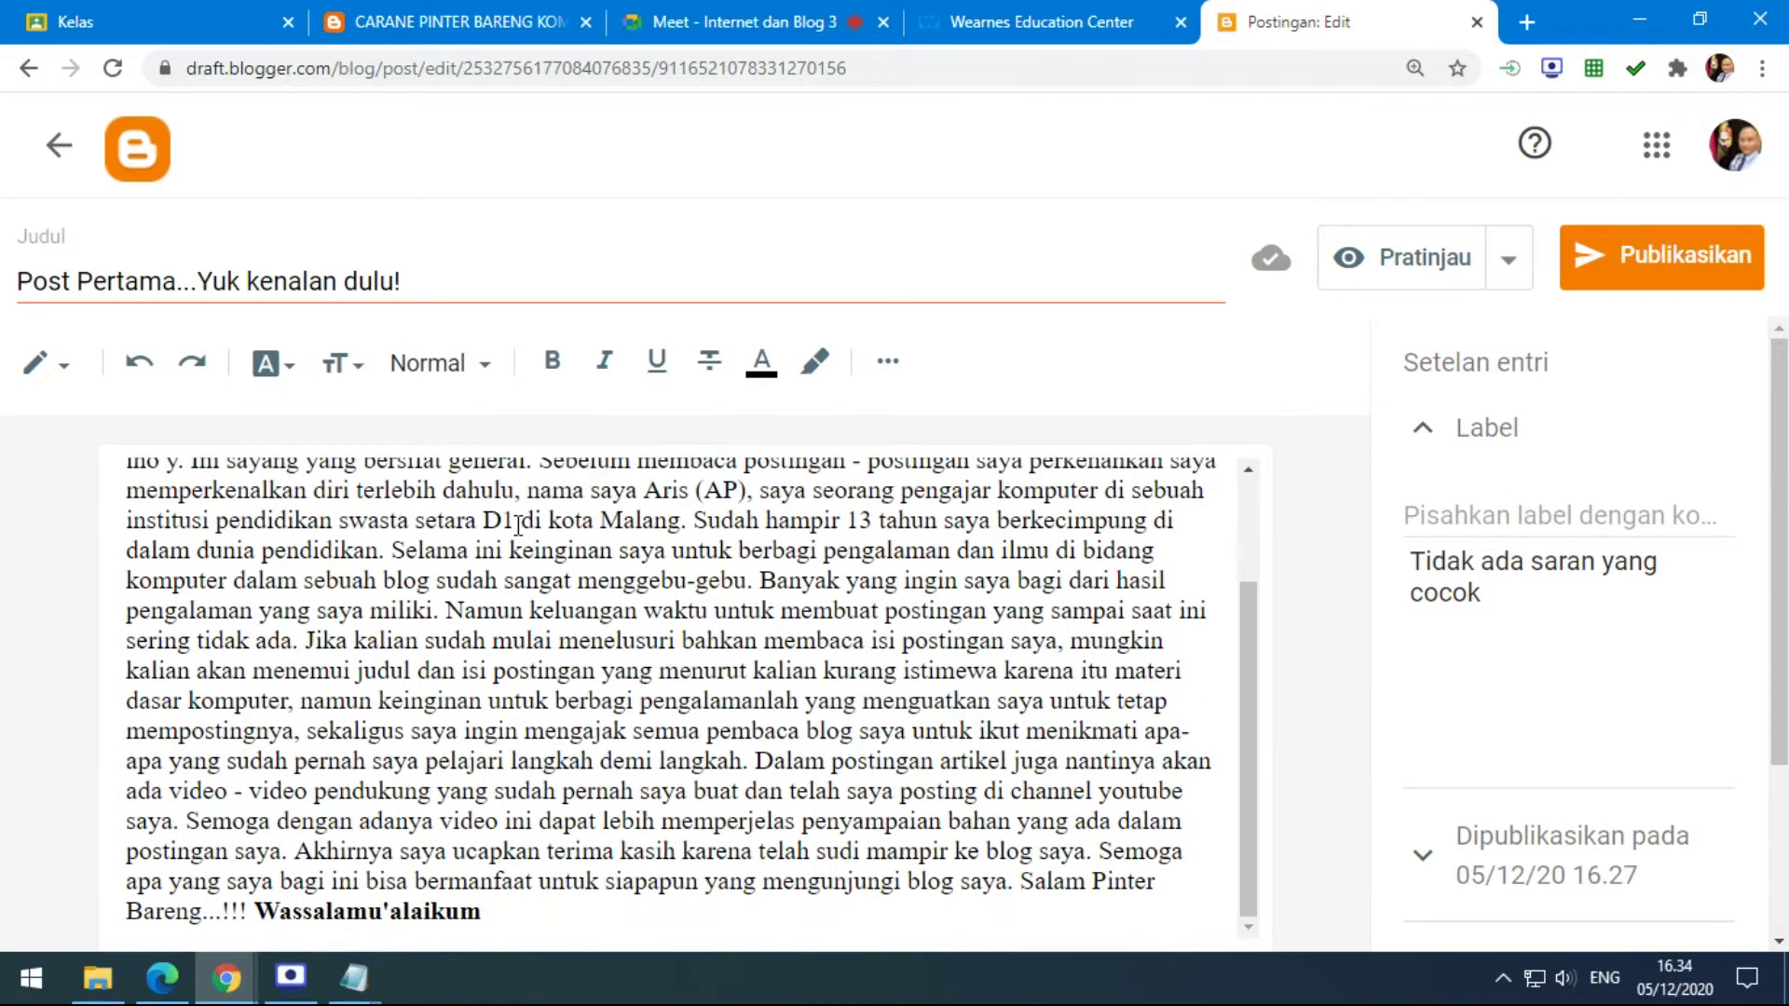
{"action": "scroll", "coordinate": [518, 525], "scroll_direction": "up", "scroll_amount": 2}
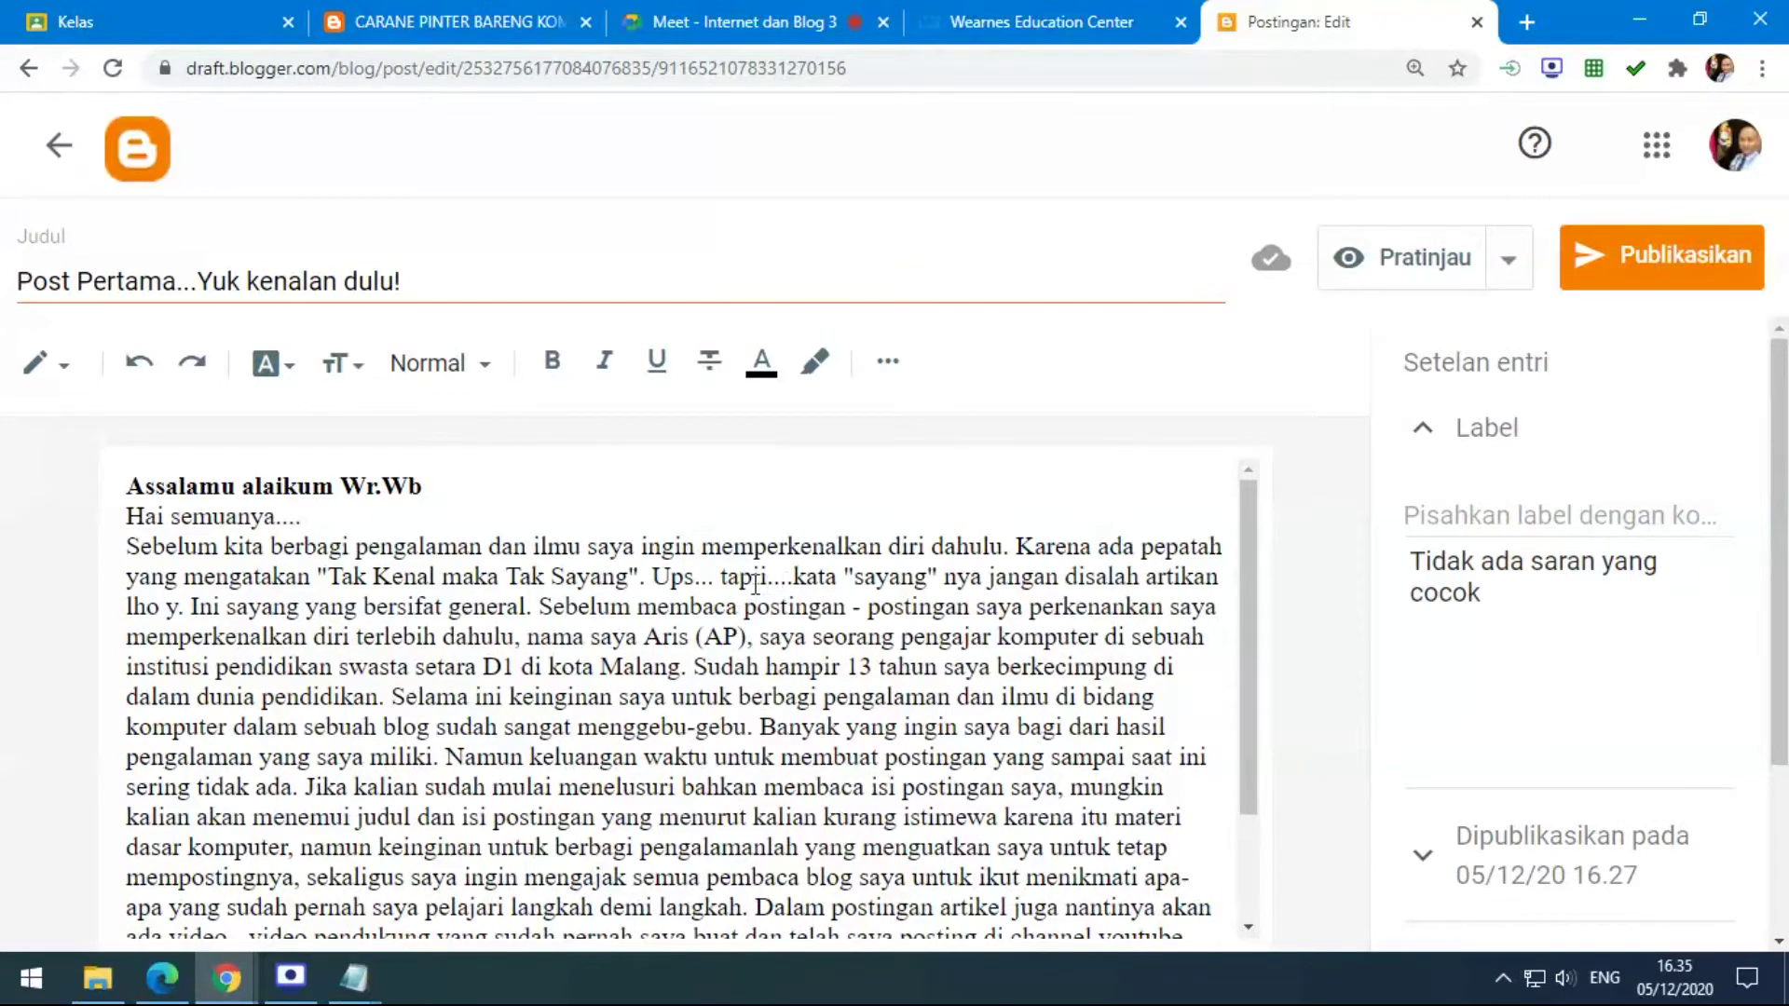
{"action": "left_click", "coordinate": [537, 606]}
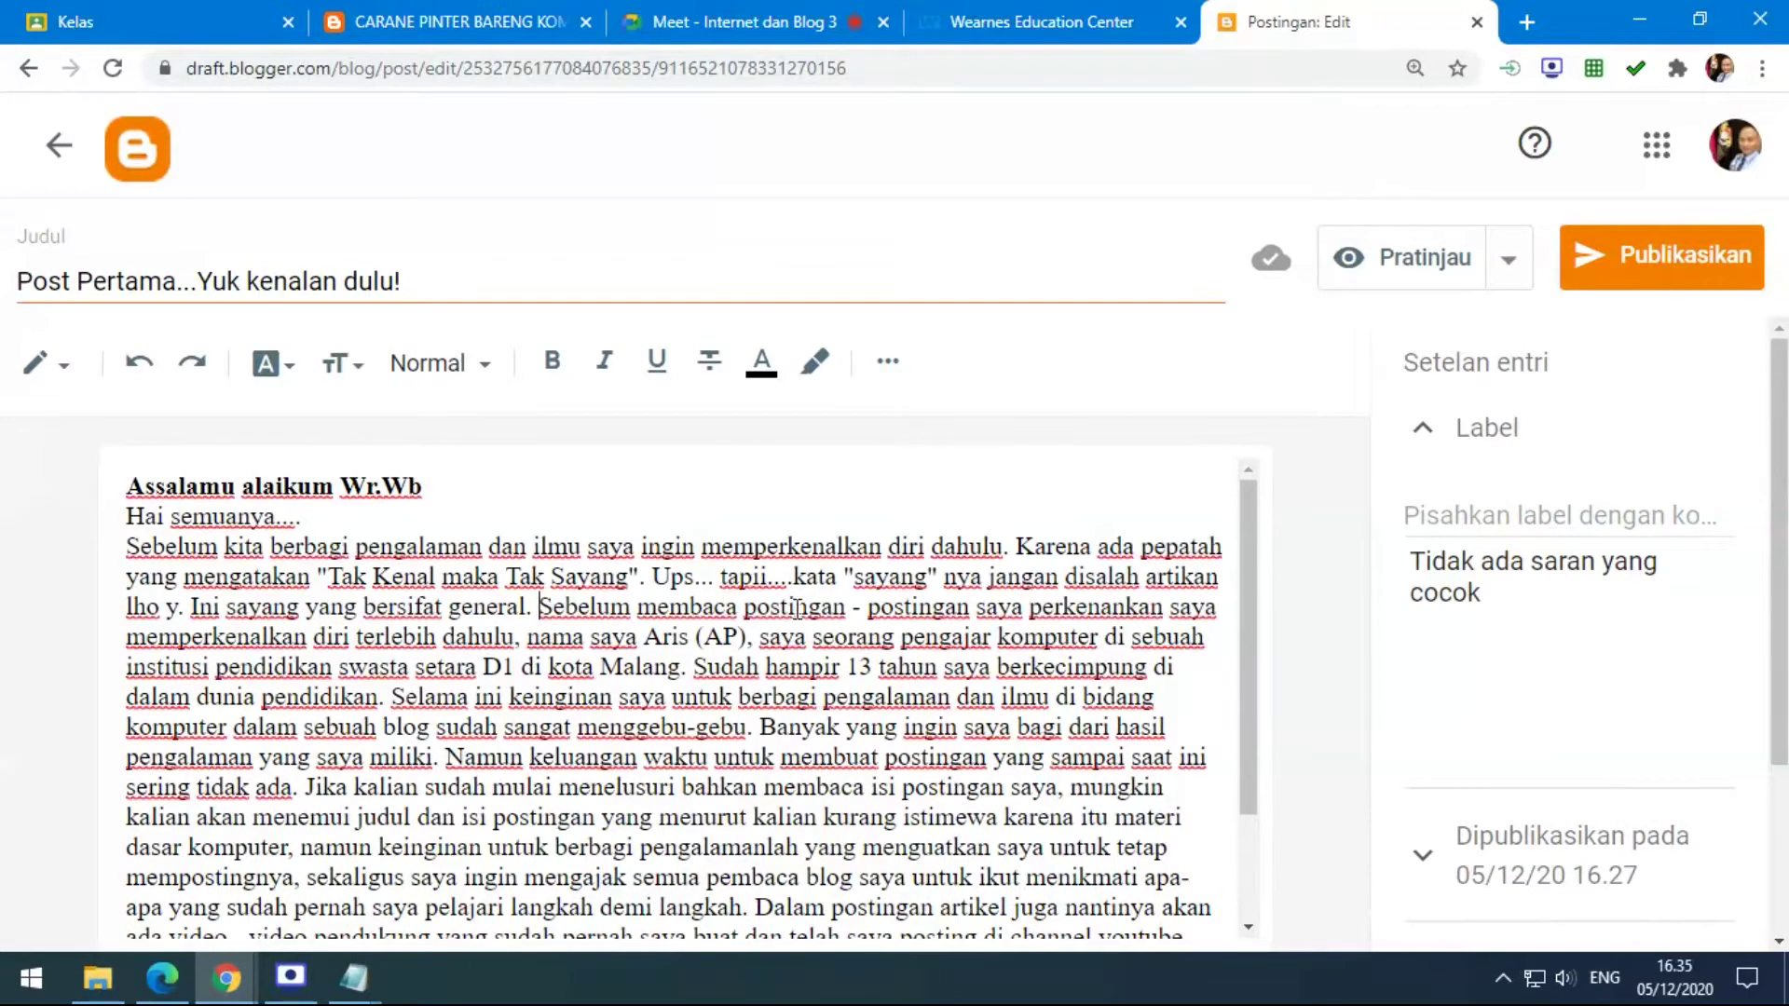
{"action": "key", "text": "BackSpace"}
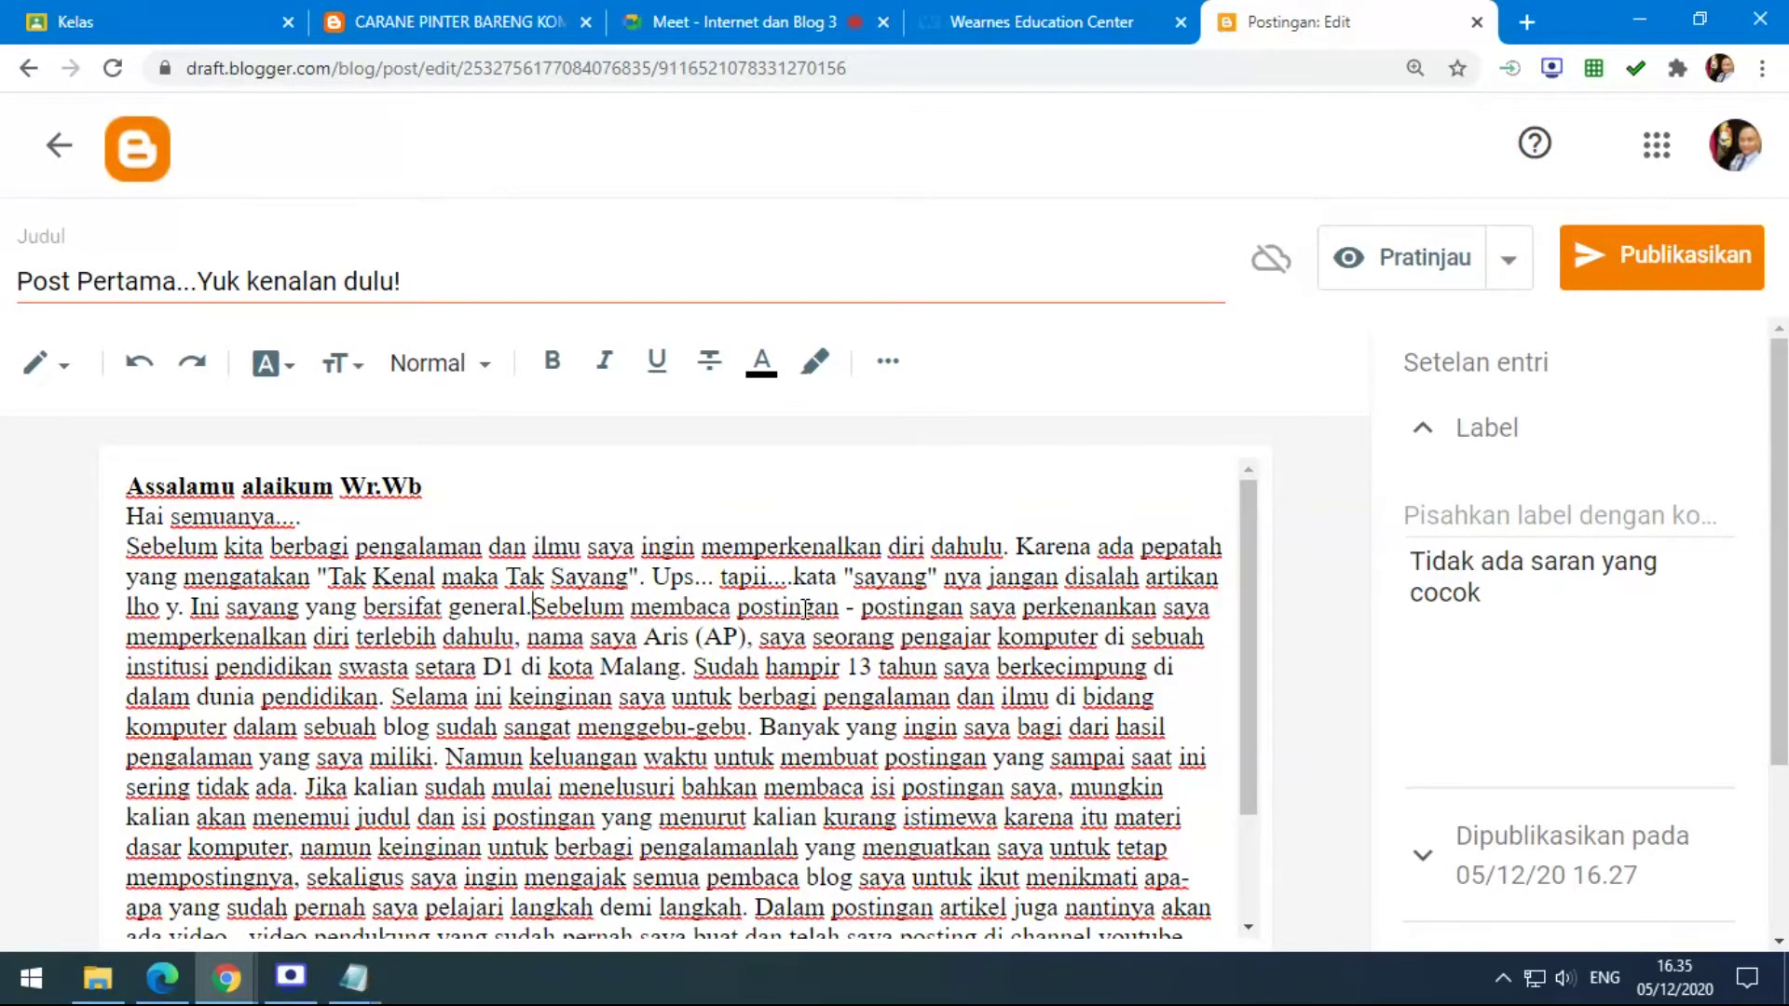
{"action": "key", "text": "Return"}
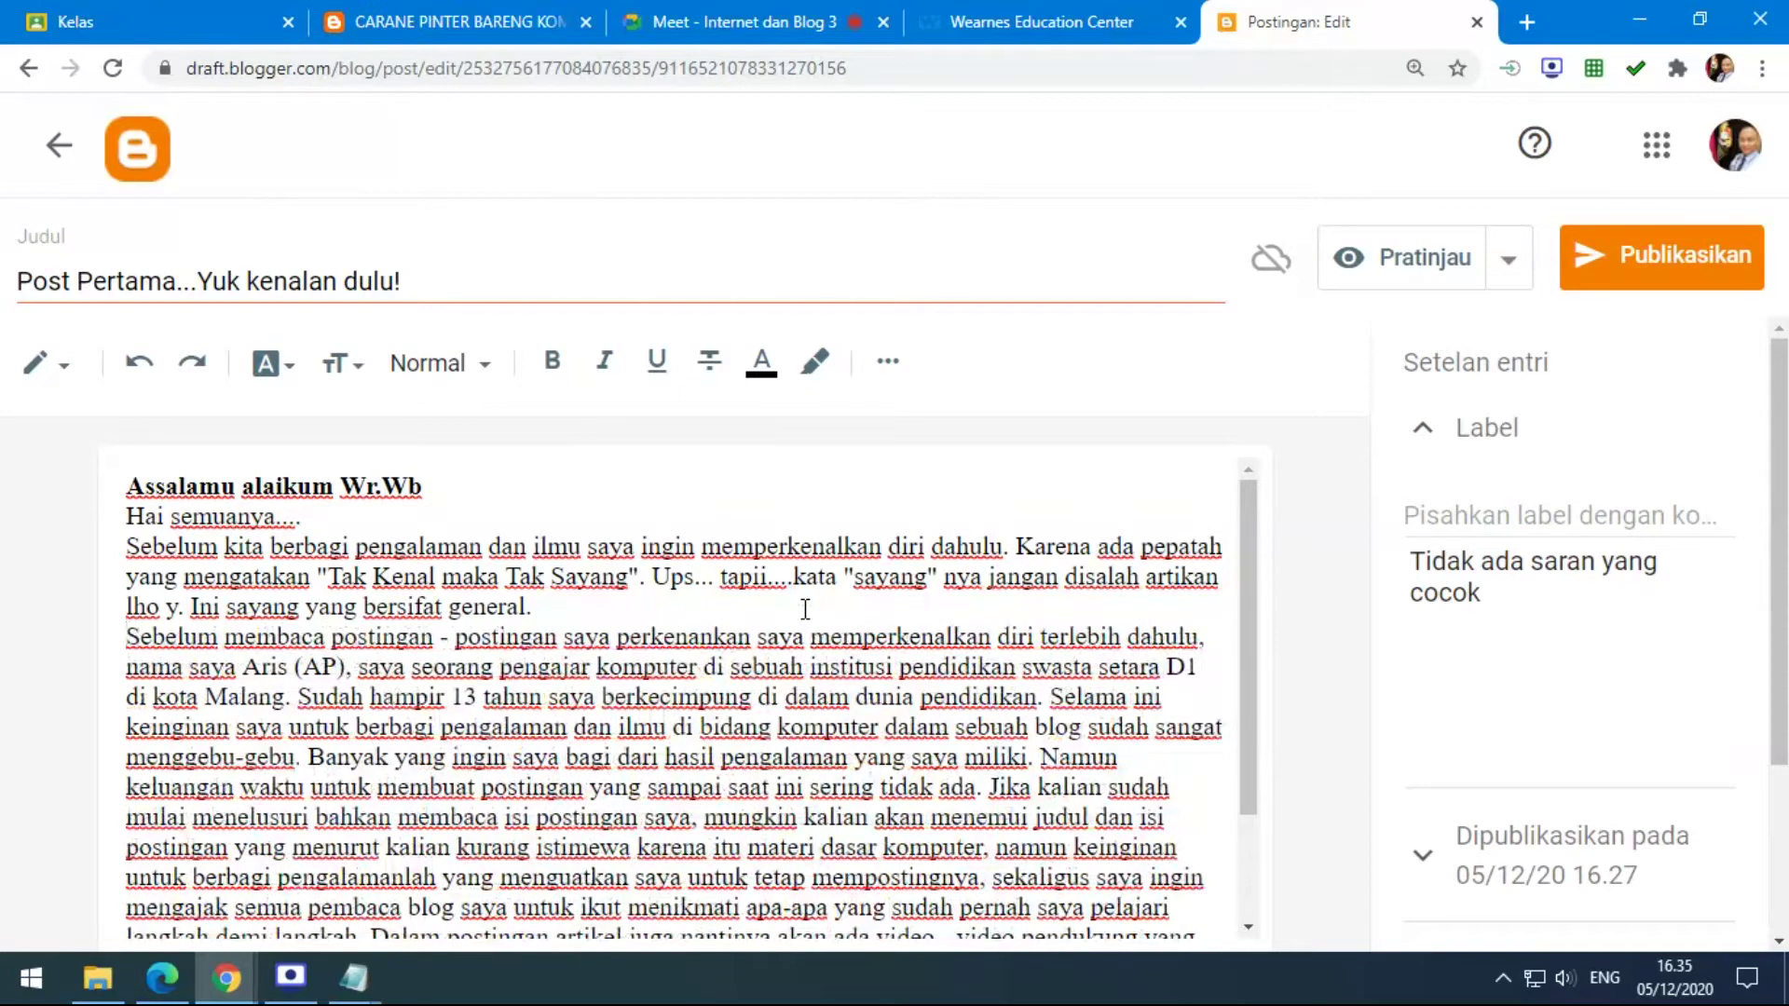
Check the paragraph breaks in the Notepad text, then start "Sudah hampir 13 tahun" on a new line in the post without a leading space.
{"action": "scroll", "coordinate": [805, 609], "scroll_direction": "down", "scroll_amount": 3}
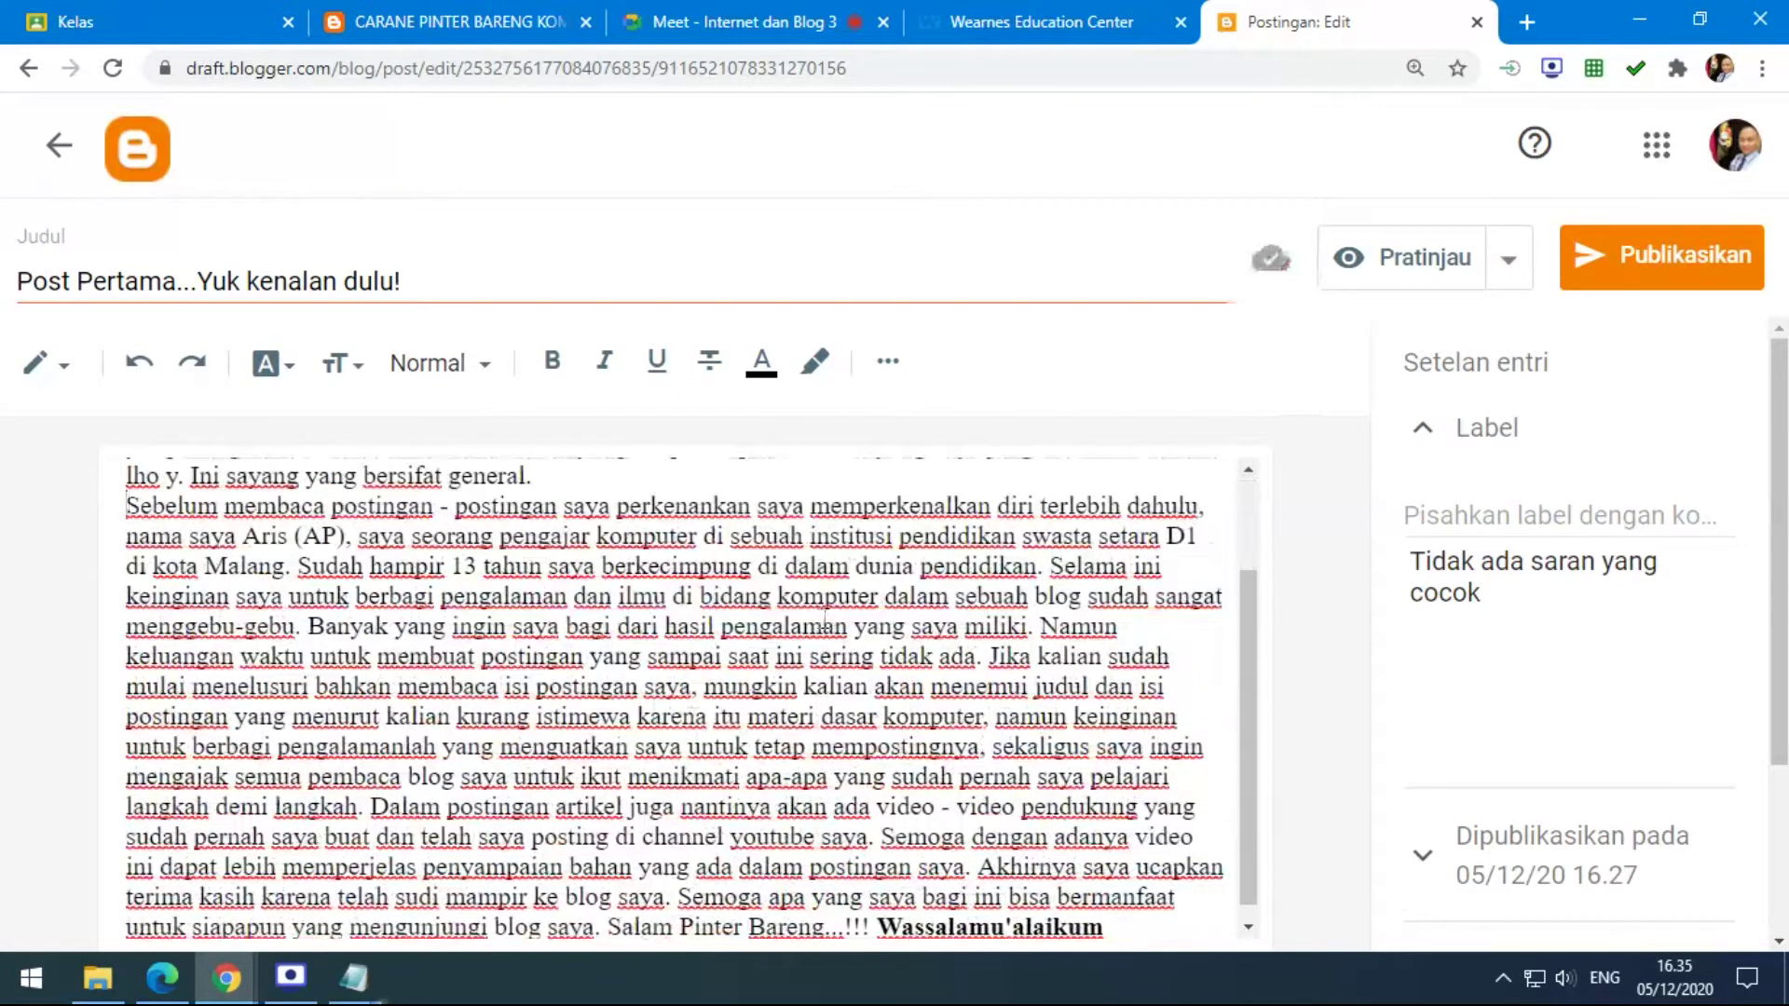
{"action": "mouse_move", "coordinate": [354, 978]}
{"action": "left_click", "coordinate": [454, 857]}
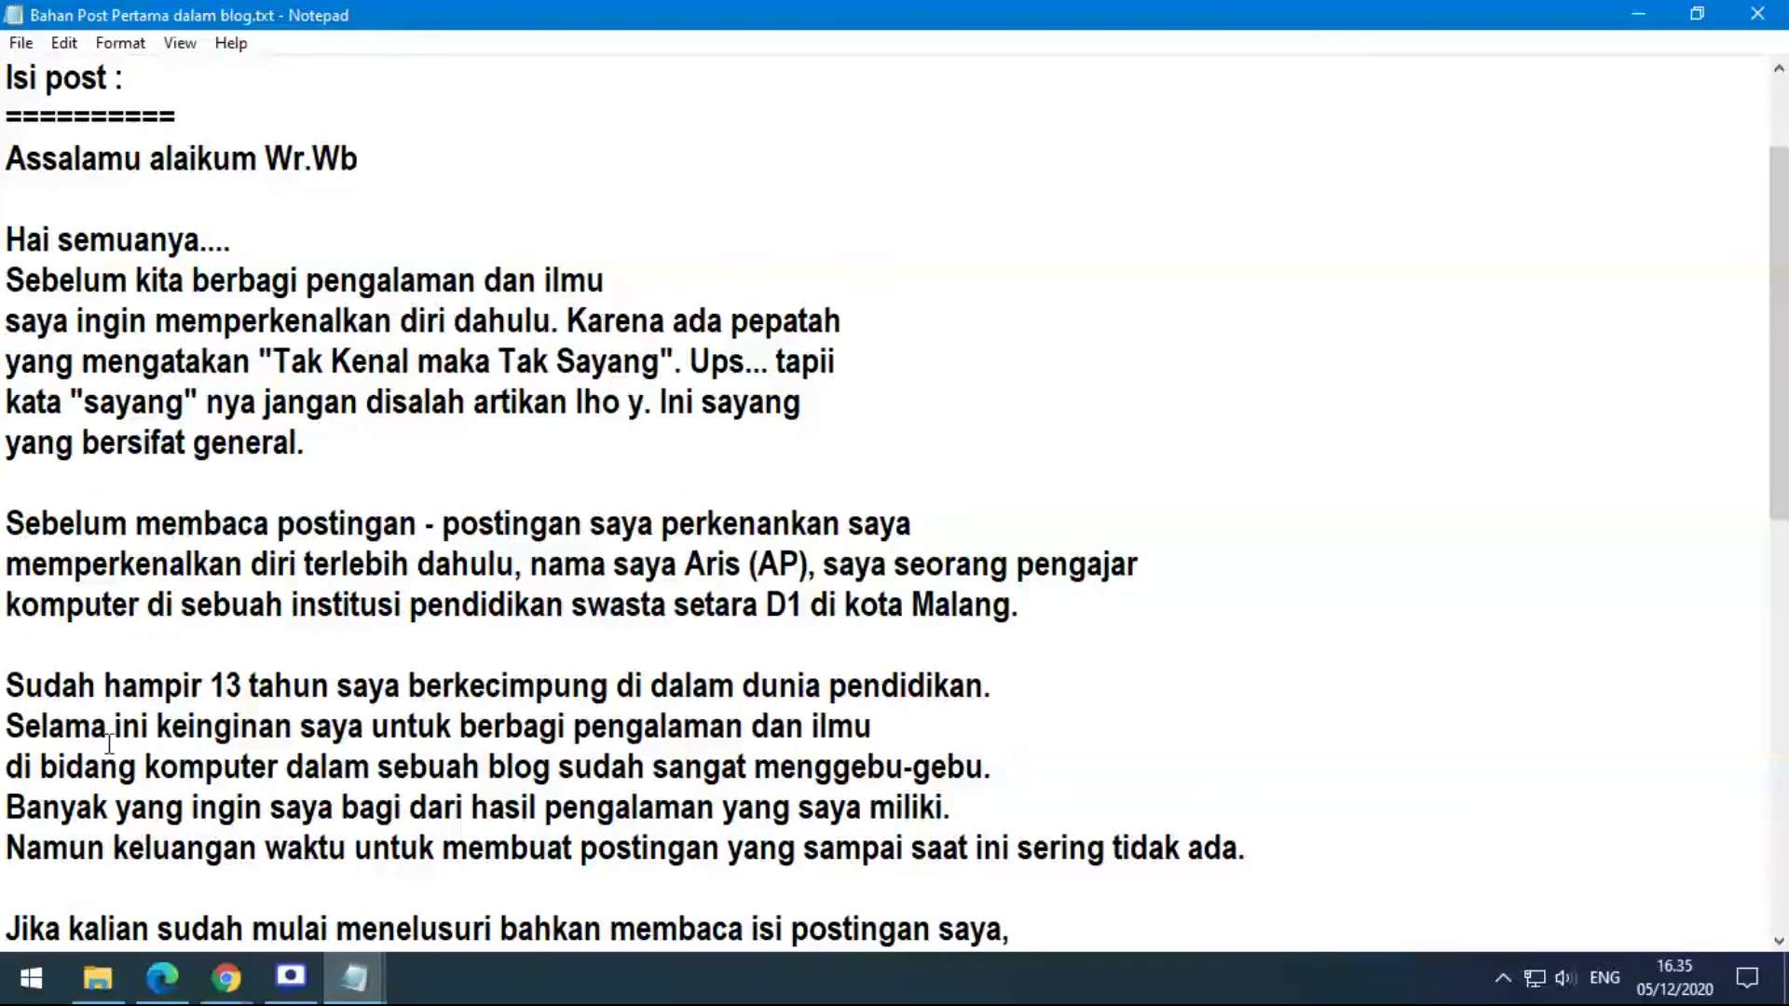
{"action": "left_click", "coordinate": [226, 979]}
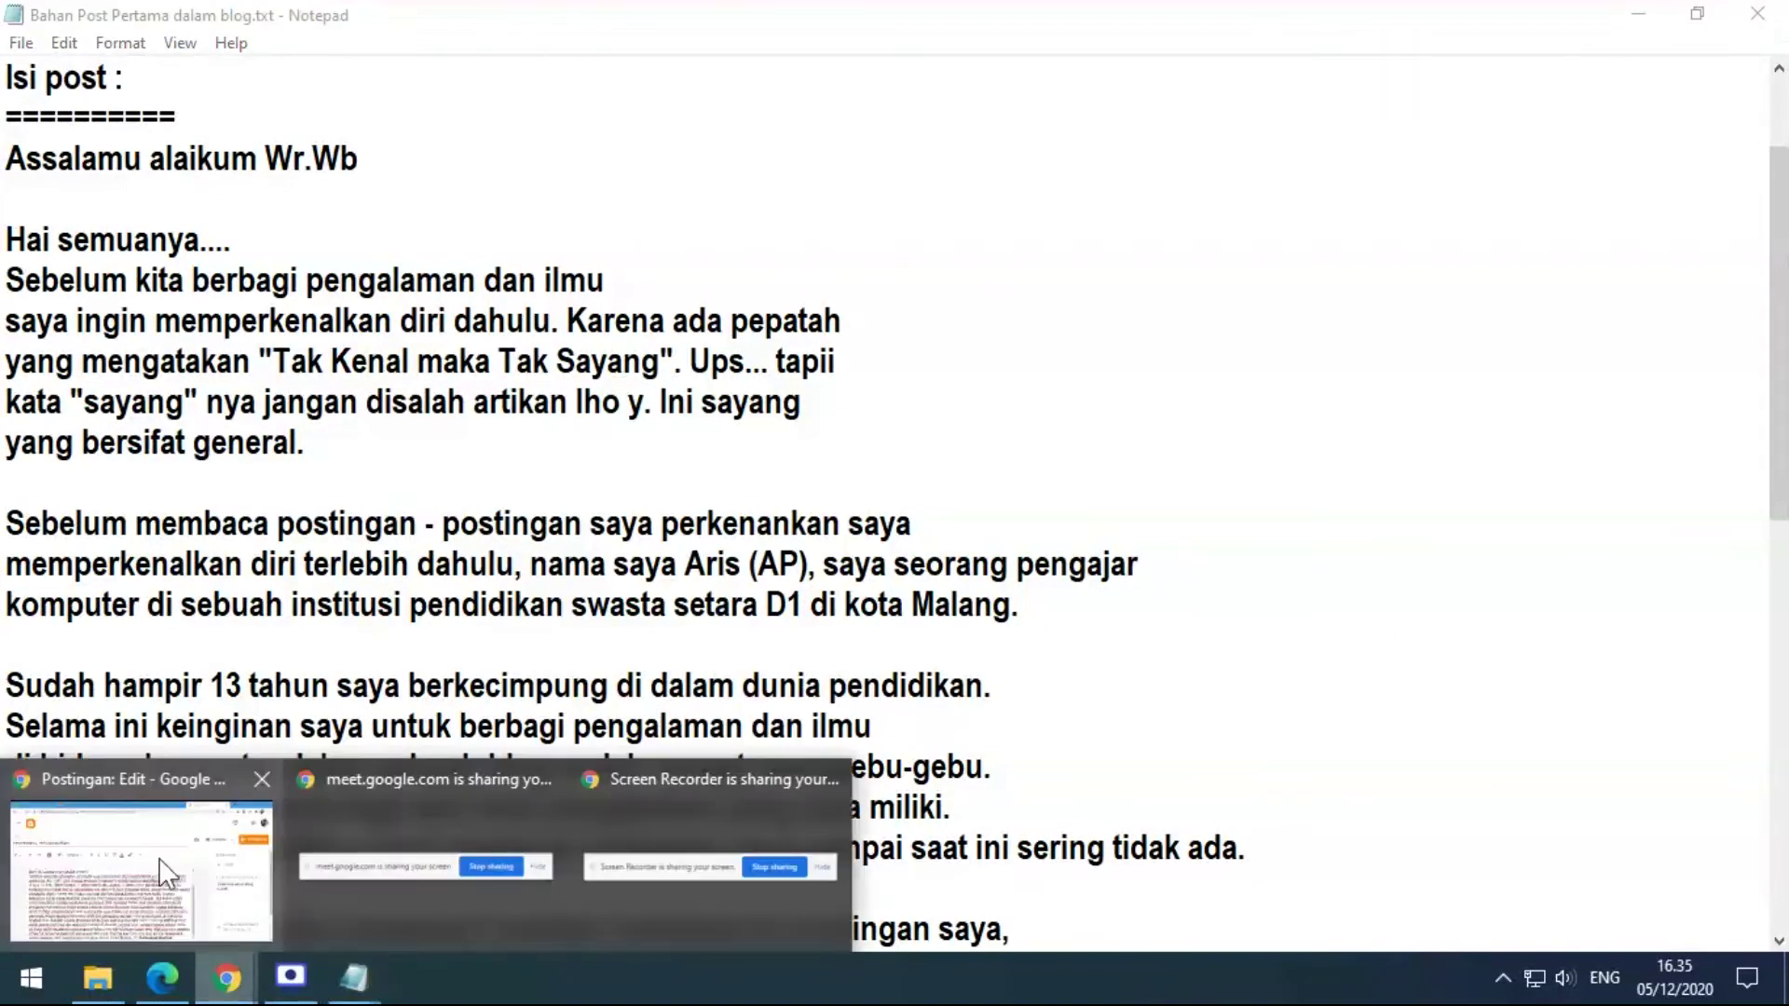
{"action": "left_click", "coordinate": [166, 873]}
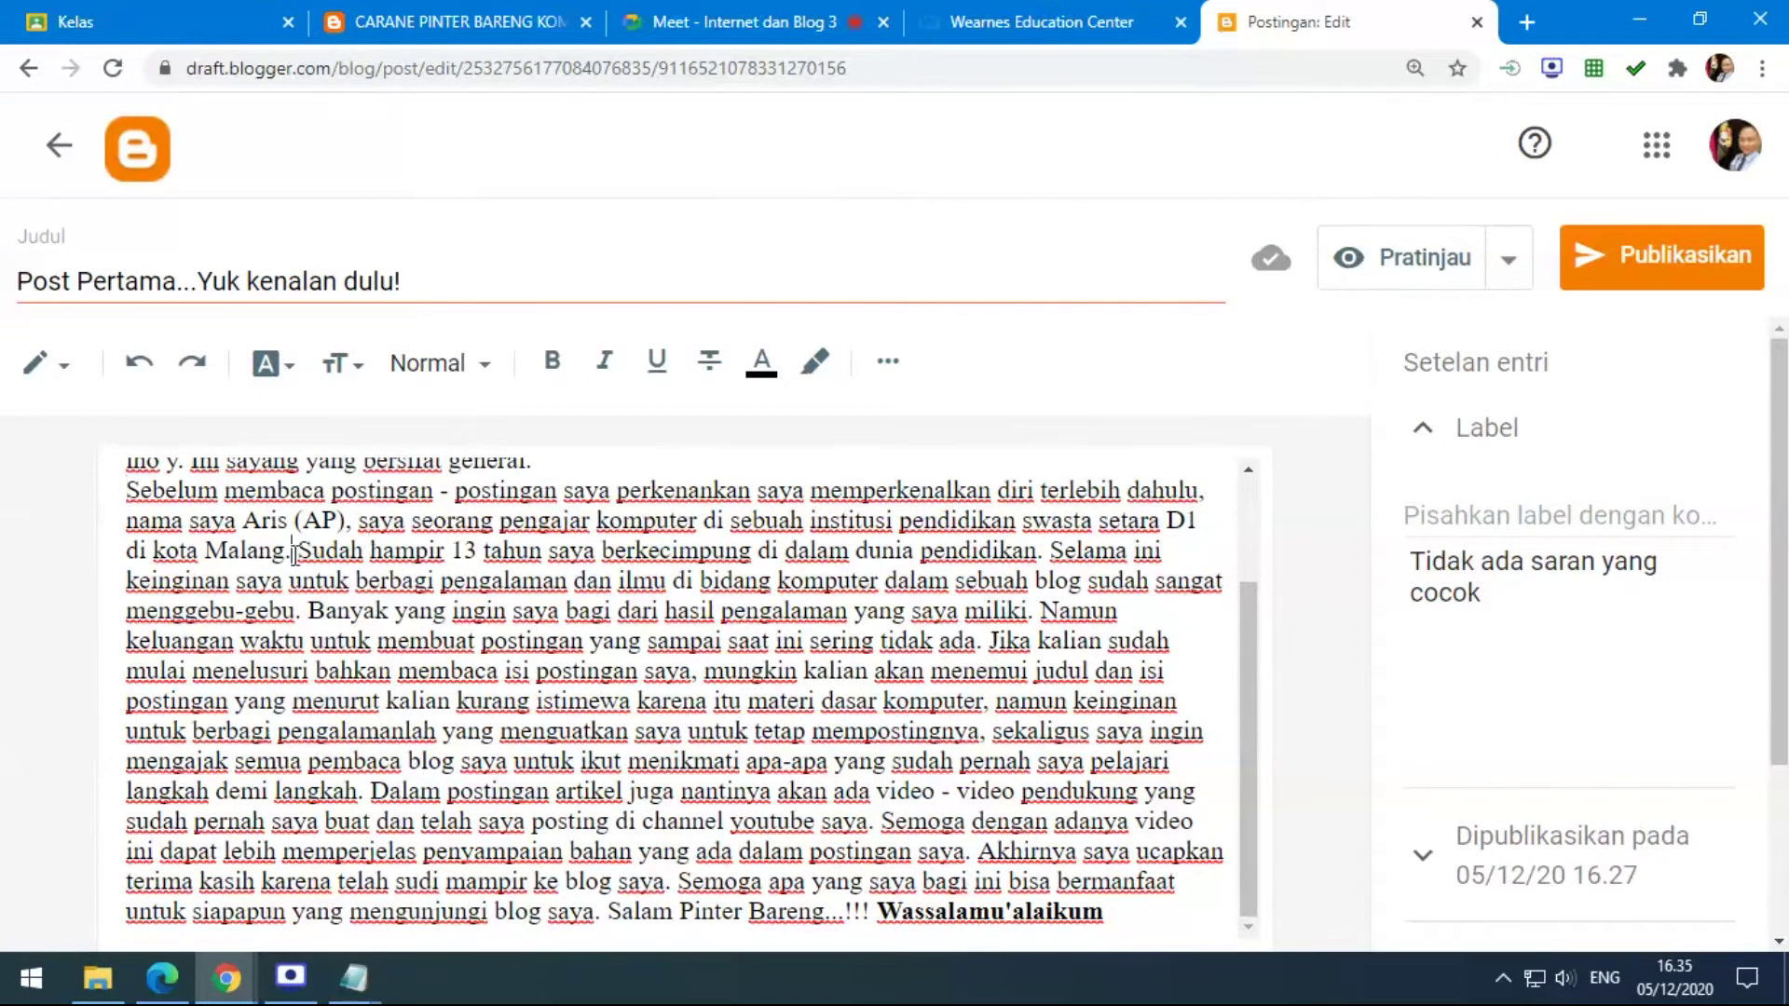
{"action": "key", "text": "Return"}
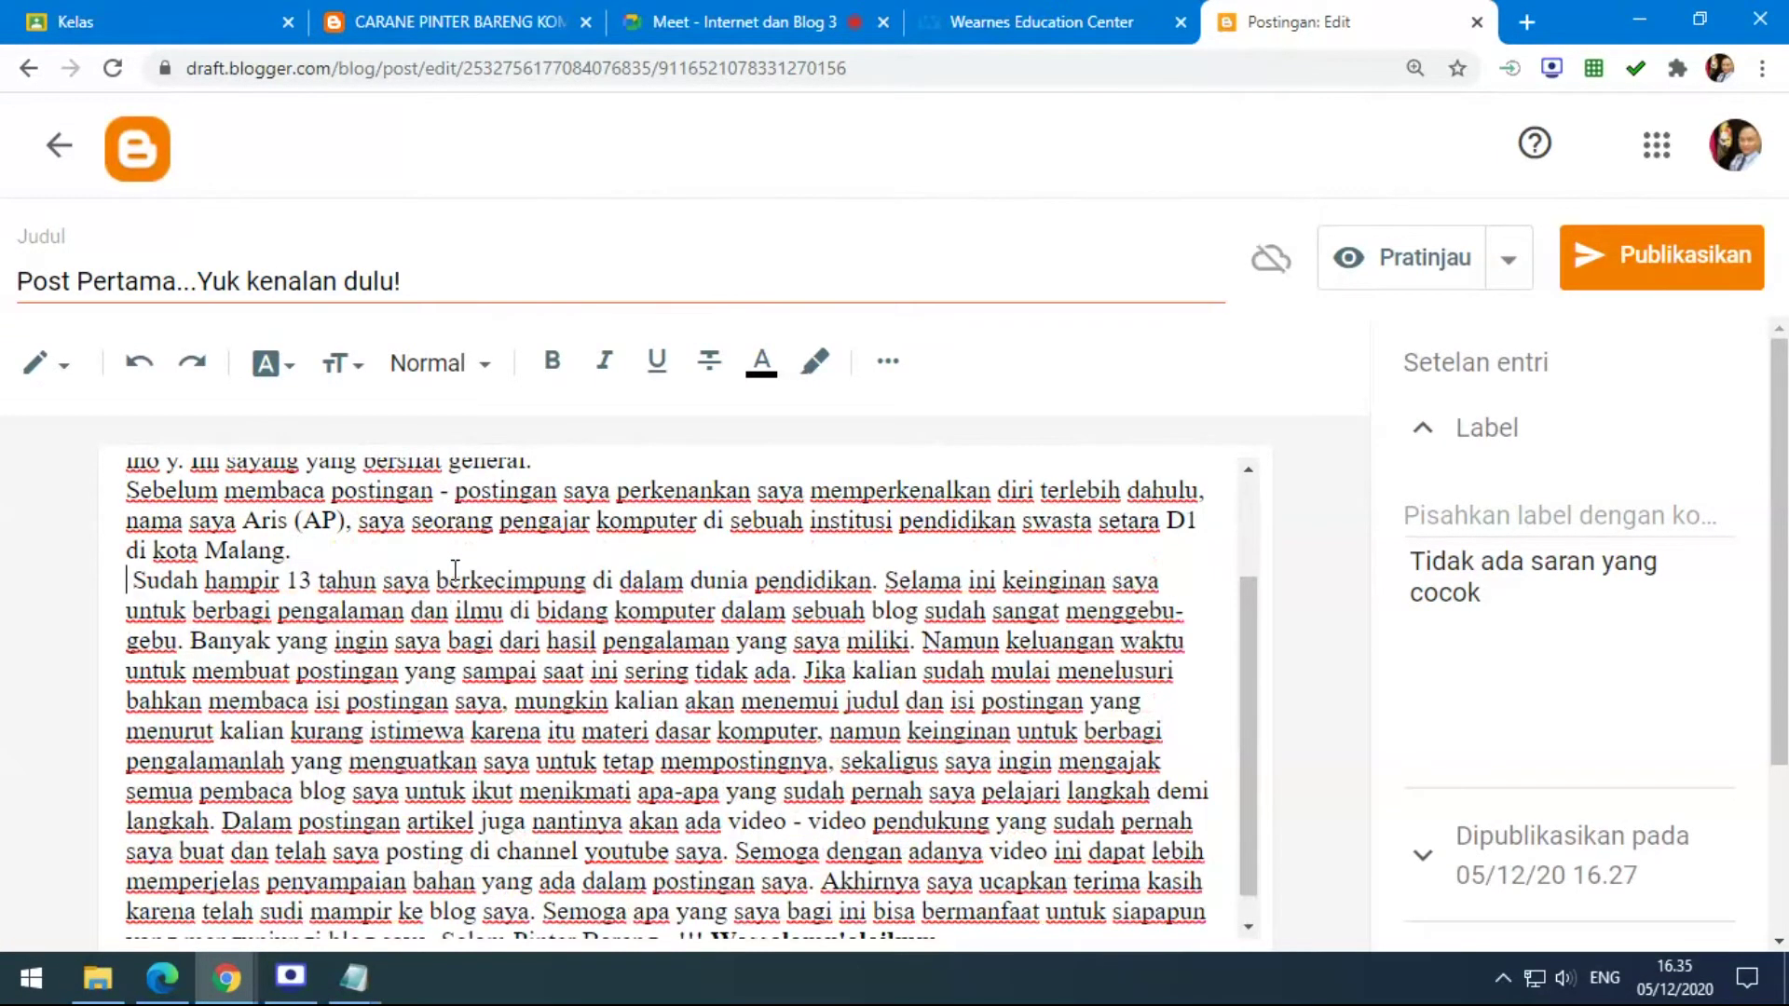
{"action": "key", "text": "Delete"}
Consult the Notepad text again and start the paragraph "Jika kalian sudah mulai menelusuri" on a new line in the post without a leading space.
{"action": "scroll", "coordinate": [556, 902], "scroll_direction": "down", "scroll_amount": 1}
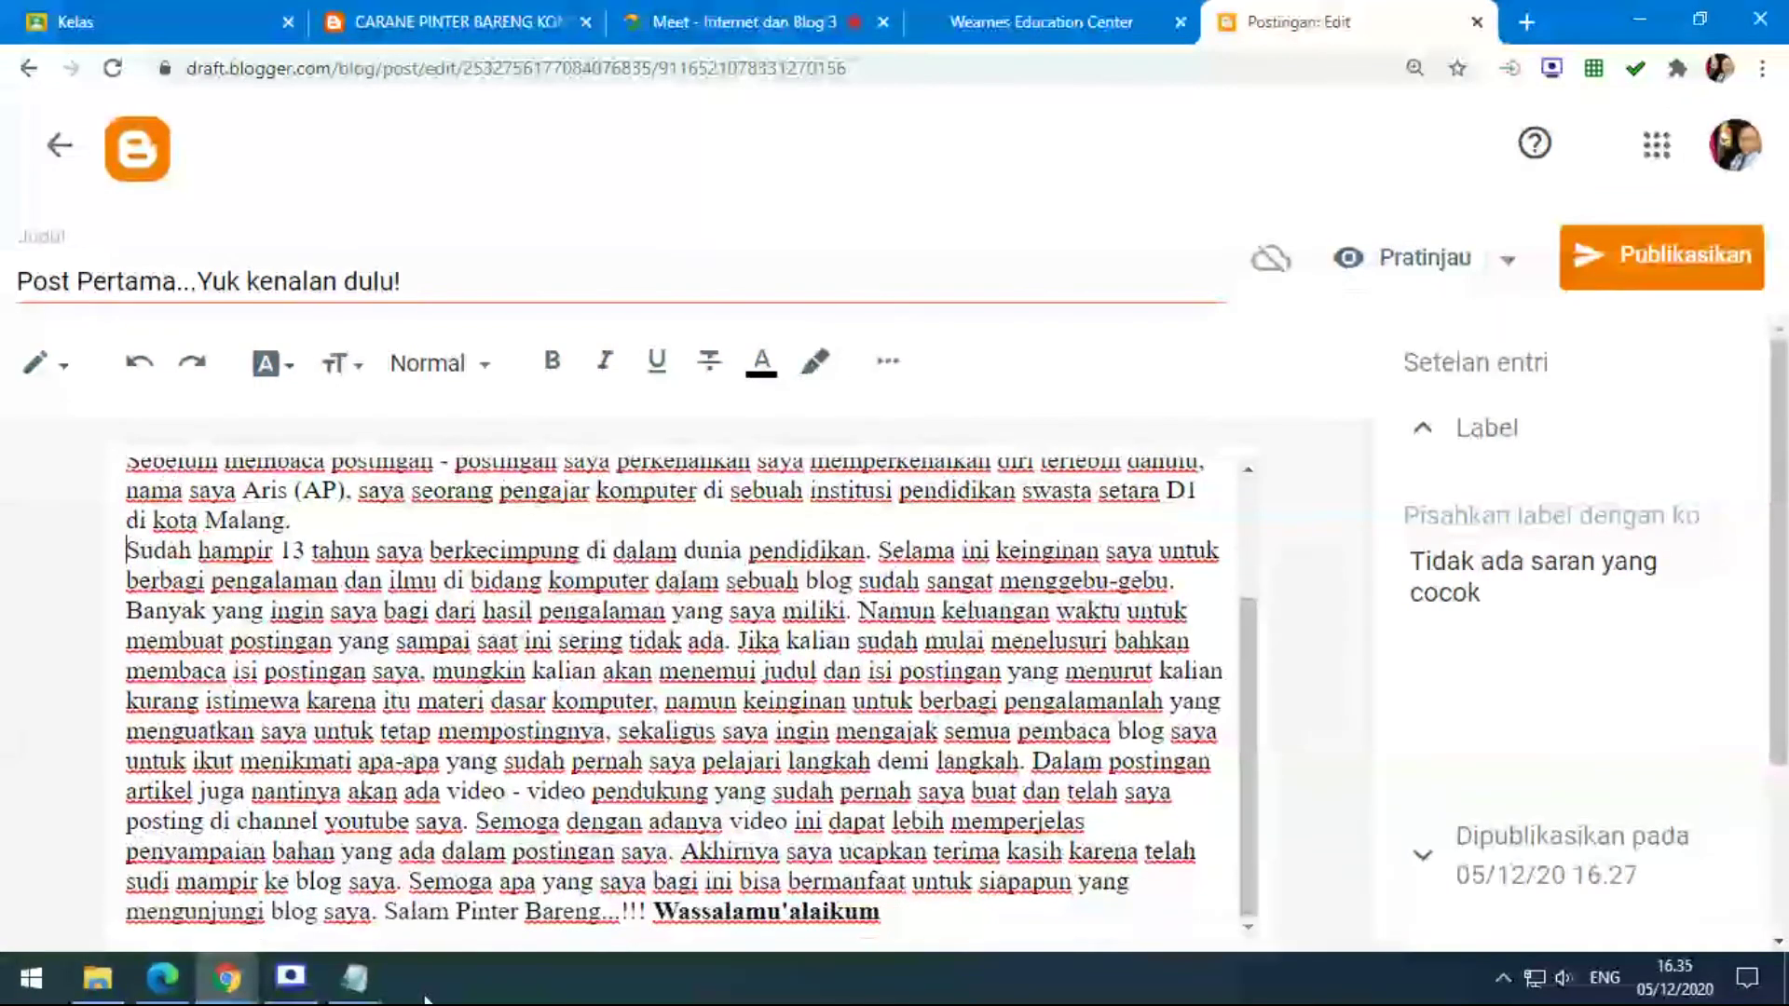
{"action": "left_click", "coordinate": [355, 979]}
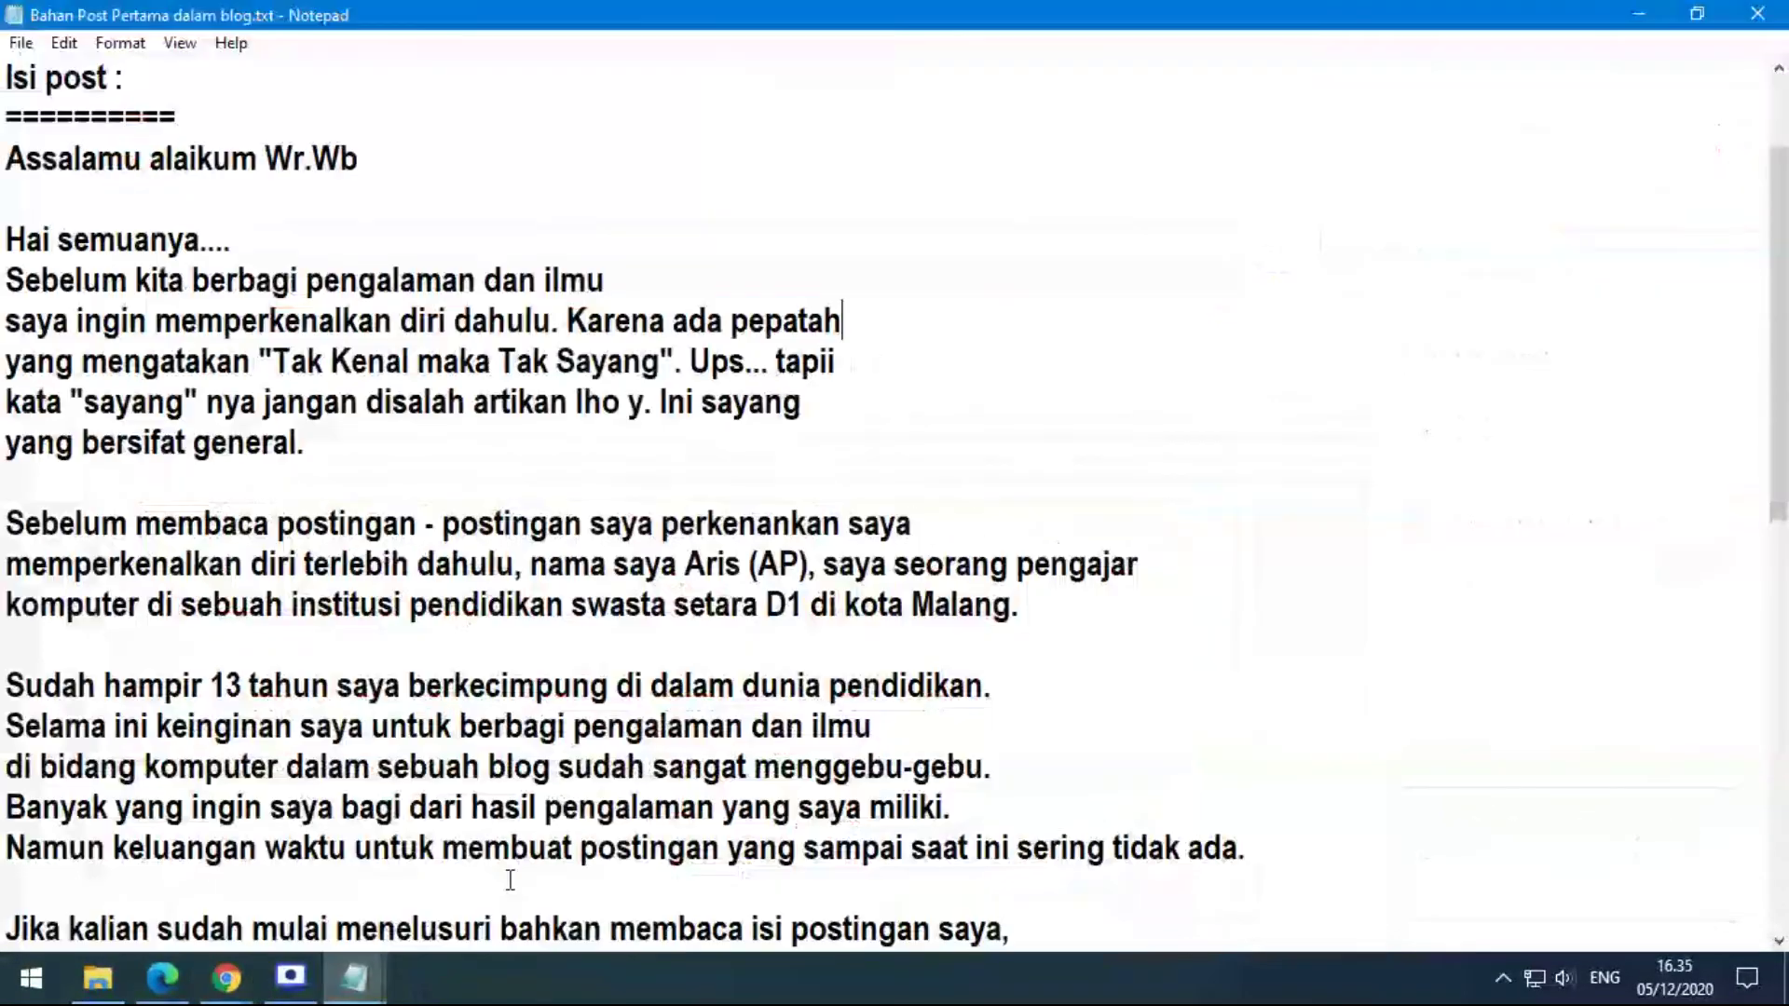
{"action": "scroll", "coordinate": [472, 601], "scroll_direction": "down", "scroll_amount": 1}
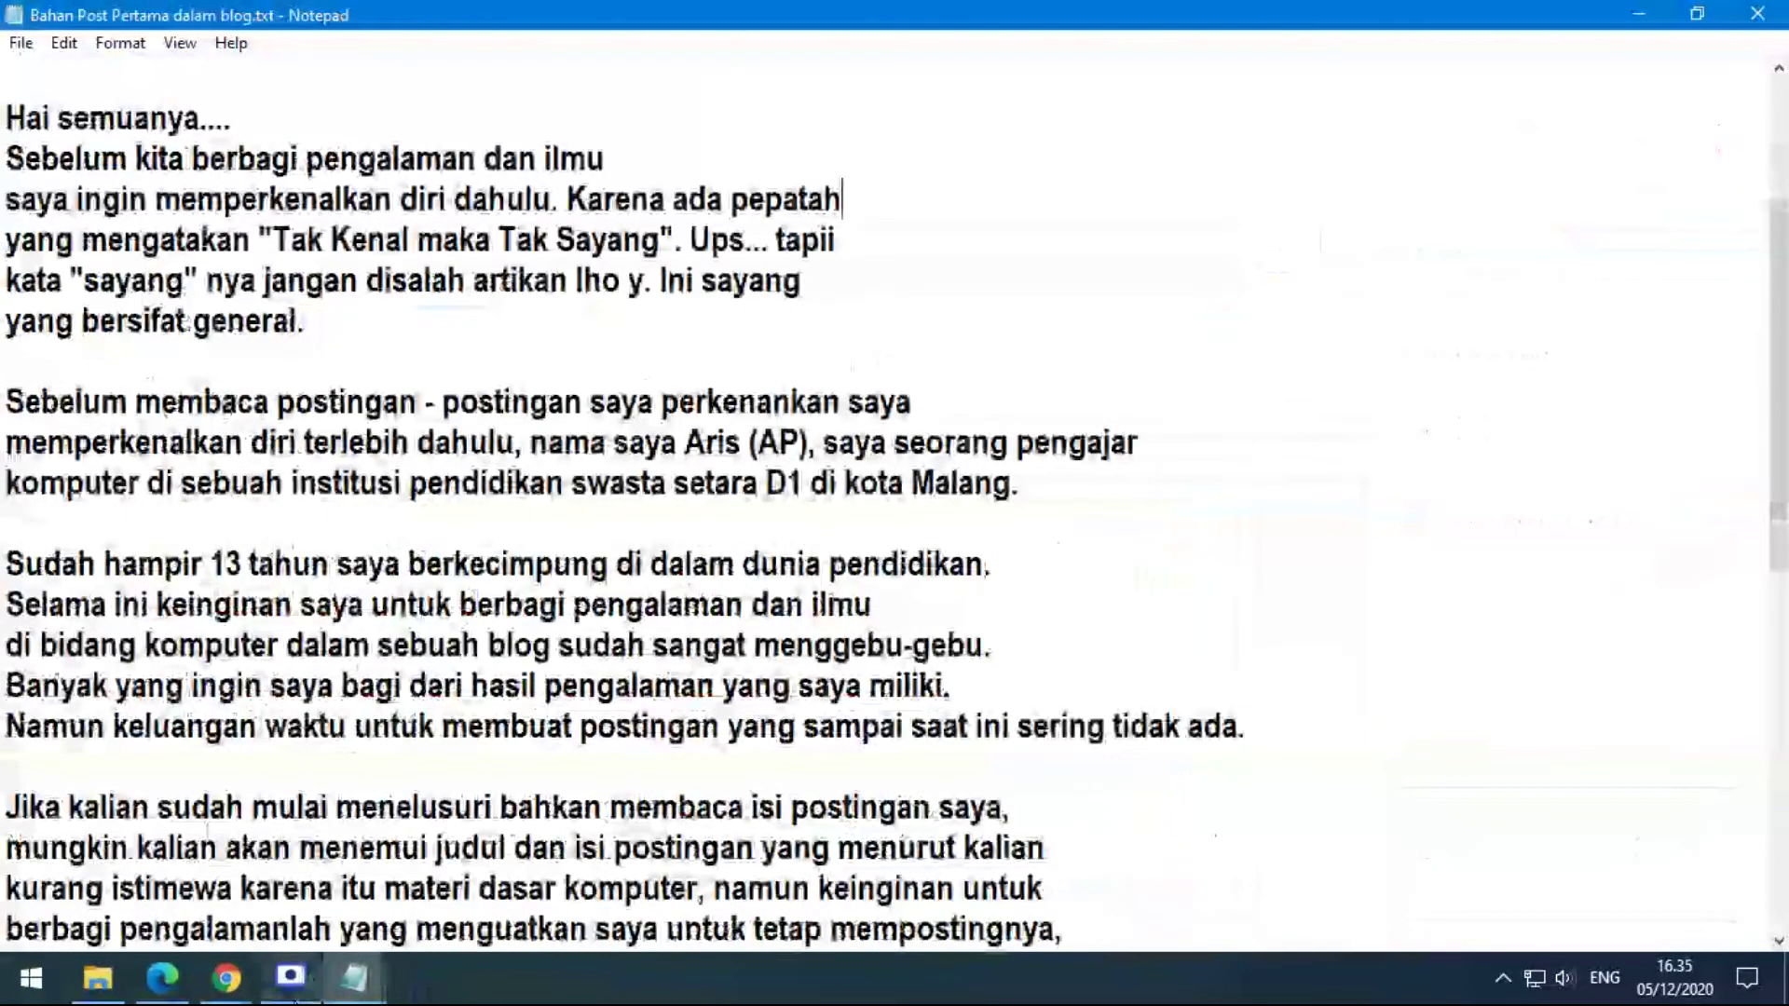
{"action": "left_click", "coordinate": [224, 983]}
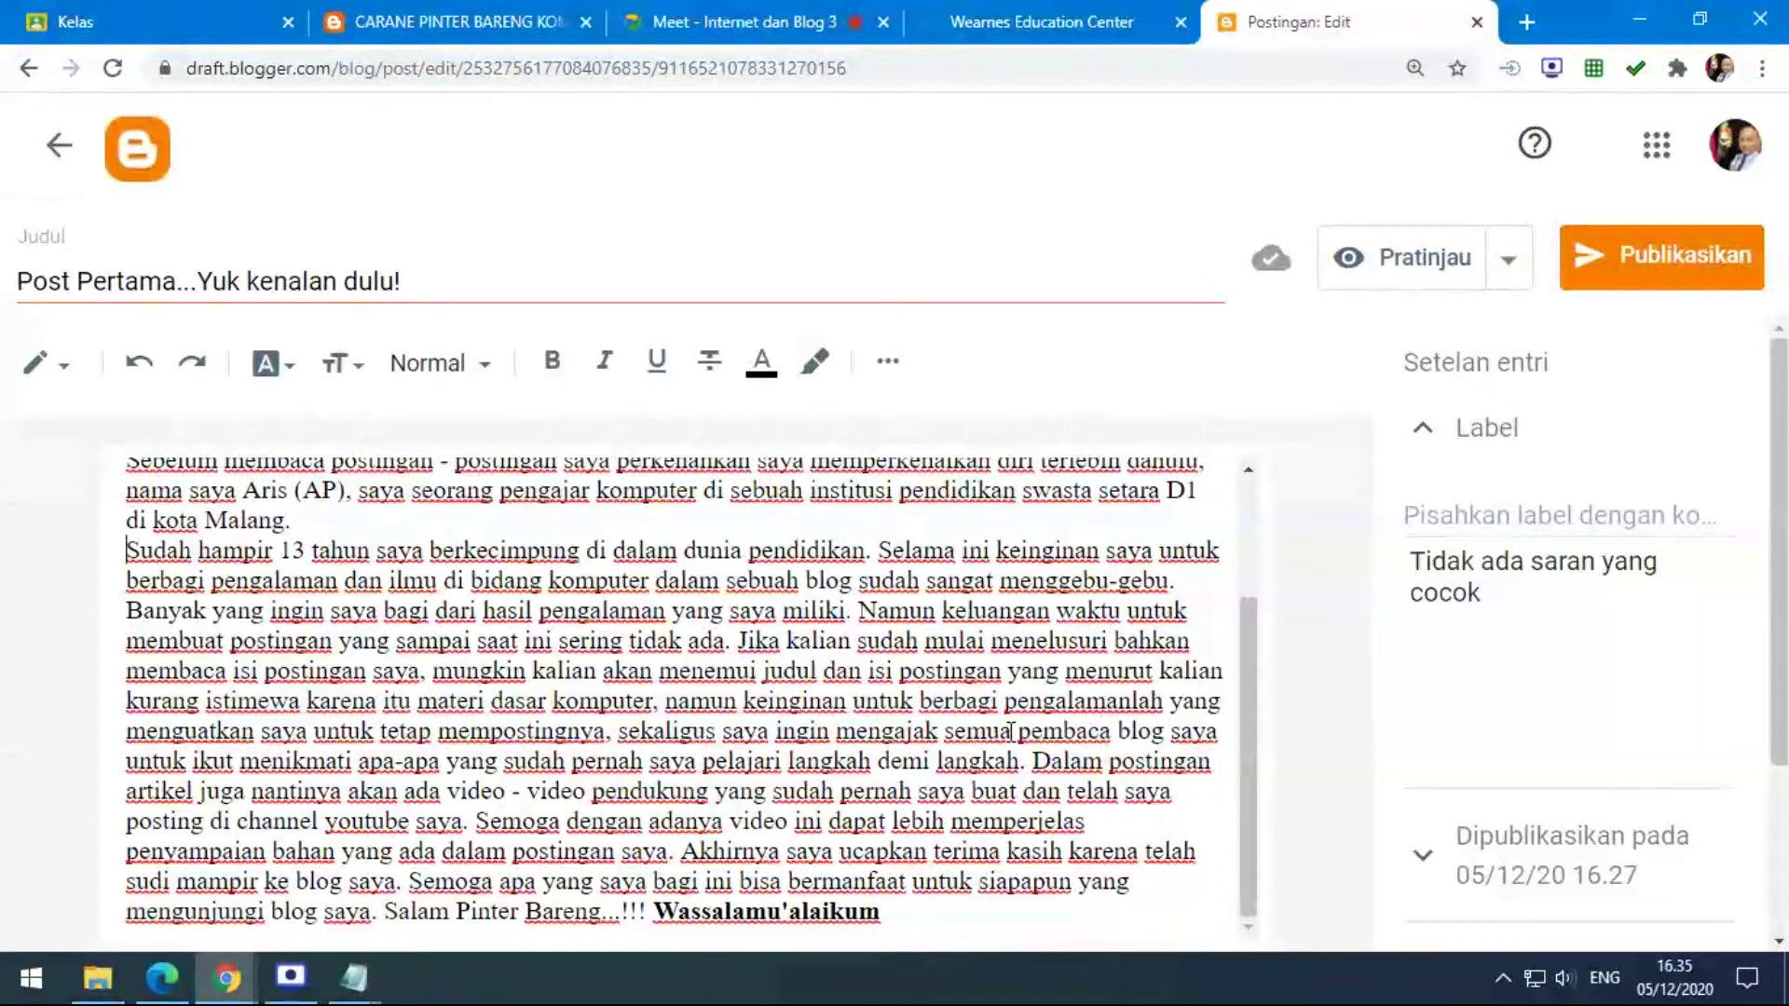
{"action": "left_click", "coordinate": [736, 639]}
{"action": "key", "text": "Return"}
{"action": "key", "text": "Delete"}
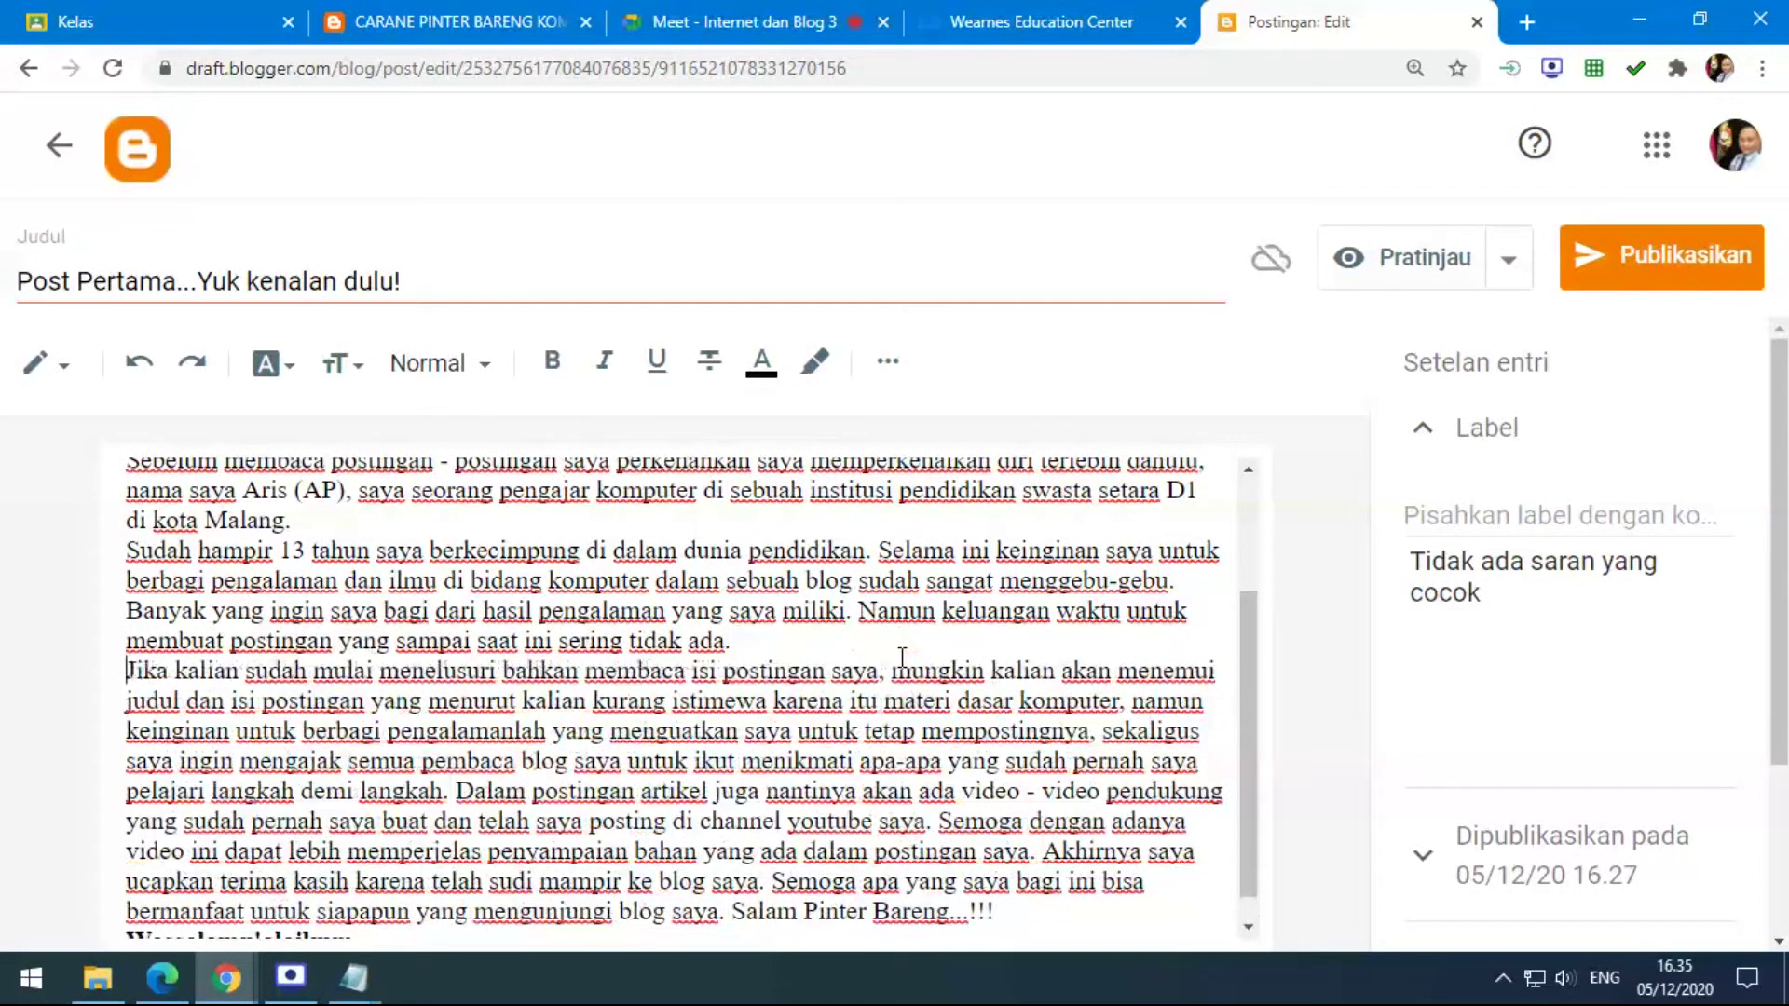
Consult the Notepad text and start the paragraph "Dalam postingan artikel" on a new line in the post without a leading space.
{"action": "scroll", "coordinate": [1029, 610], "scroll_direction": "down", "scroll_amount": 1}
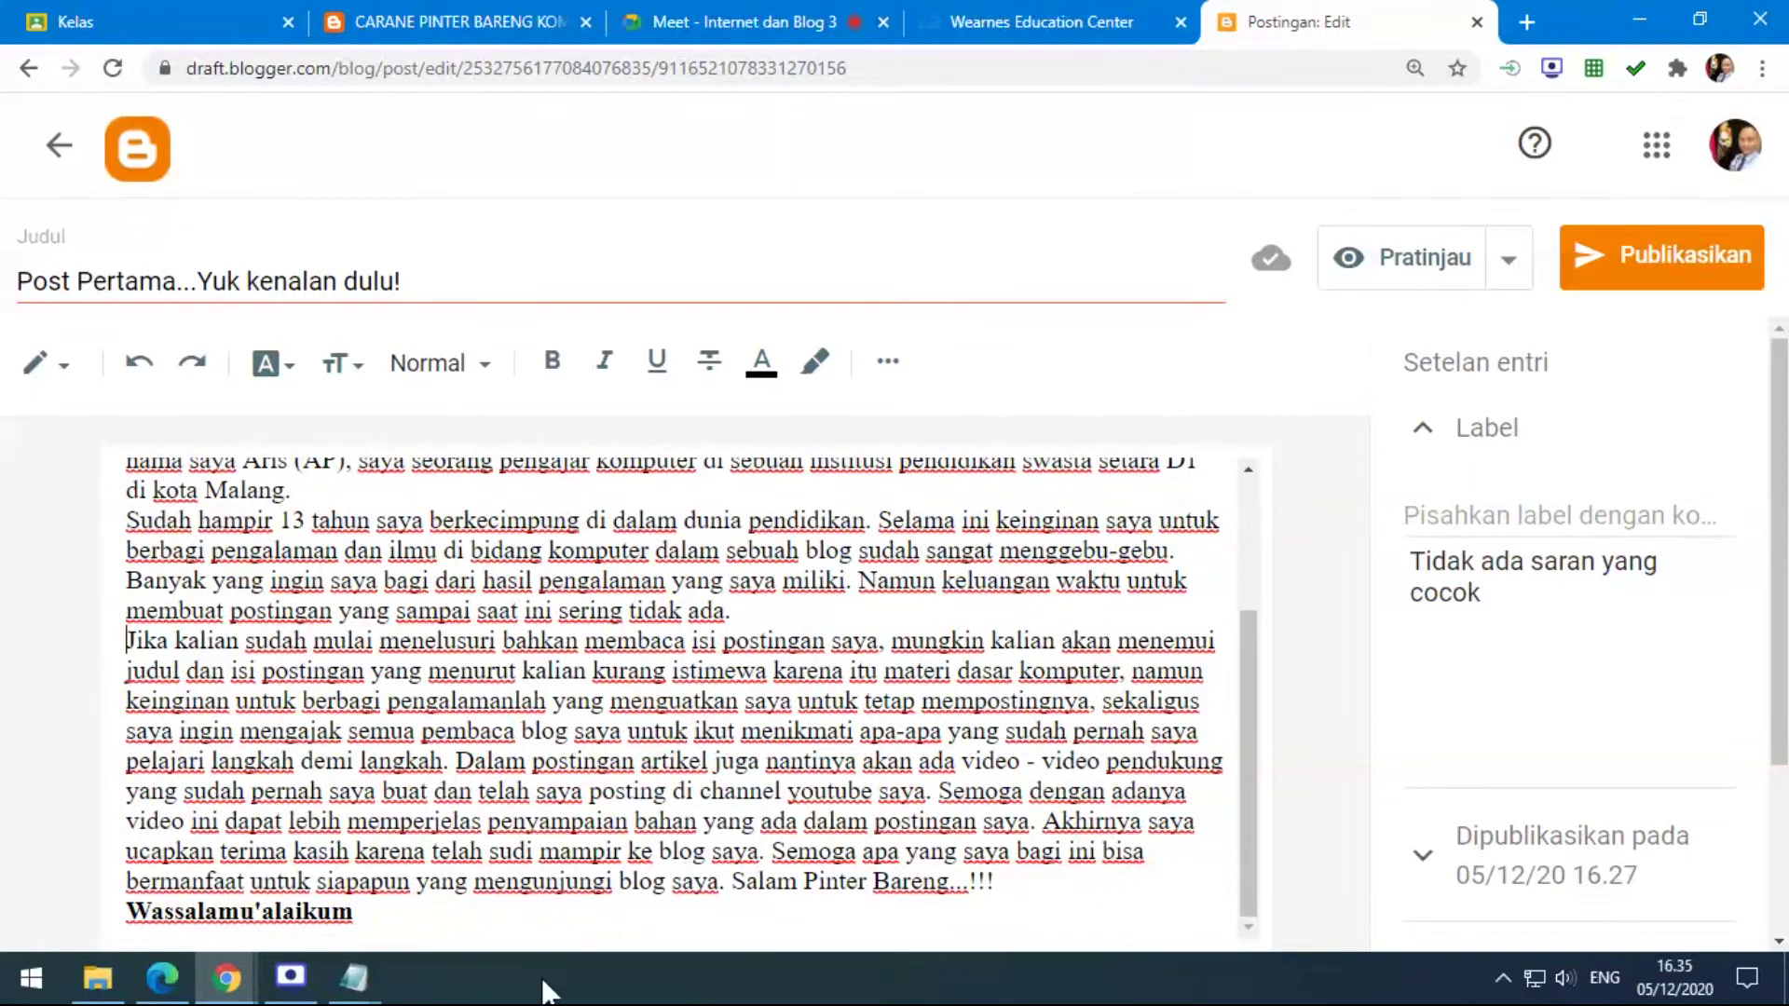
{"action": "mouse_move", "coordinate": [359, 974]}
{"action": "left_click", "coordinate": [479, 886]}
{"action": "scroll", "coordinate": [518, 677], "scroll_direction": "down", "scroll_amount": 2}
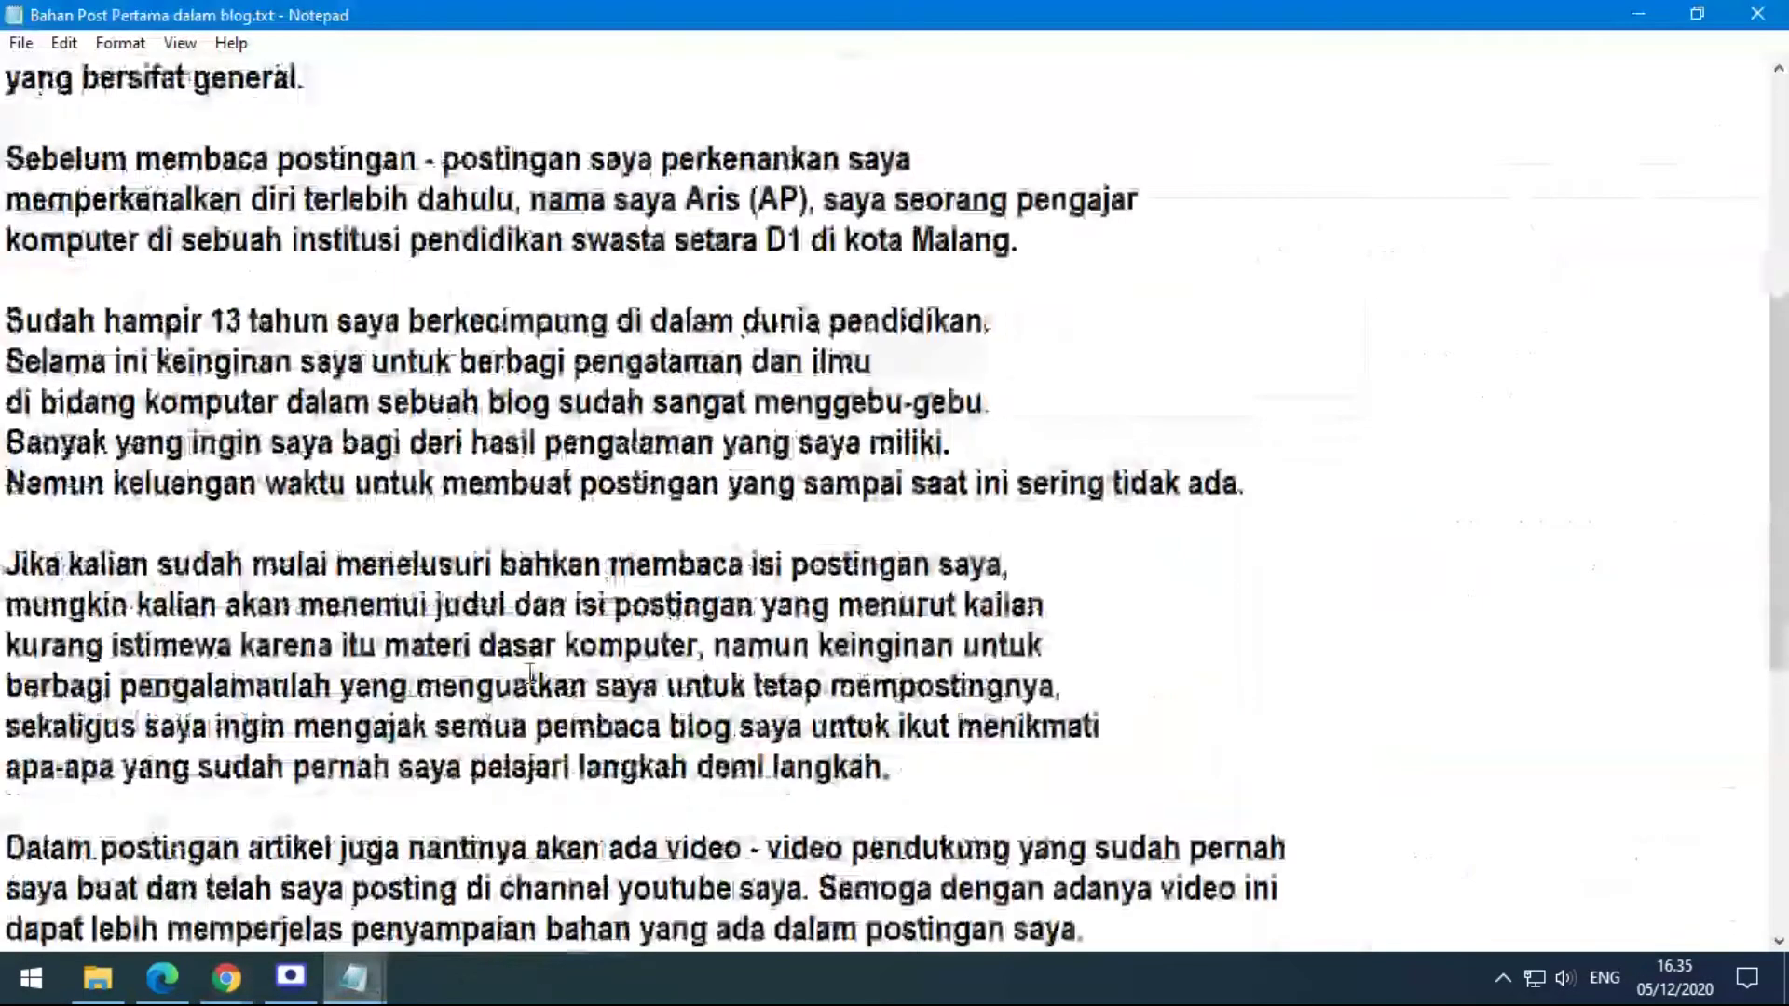
{"action": "scroll", "coordinate": [529, 663], "scroll_direction": "down", "scroll_amount": 2}
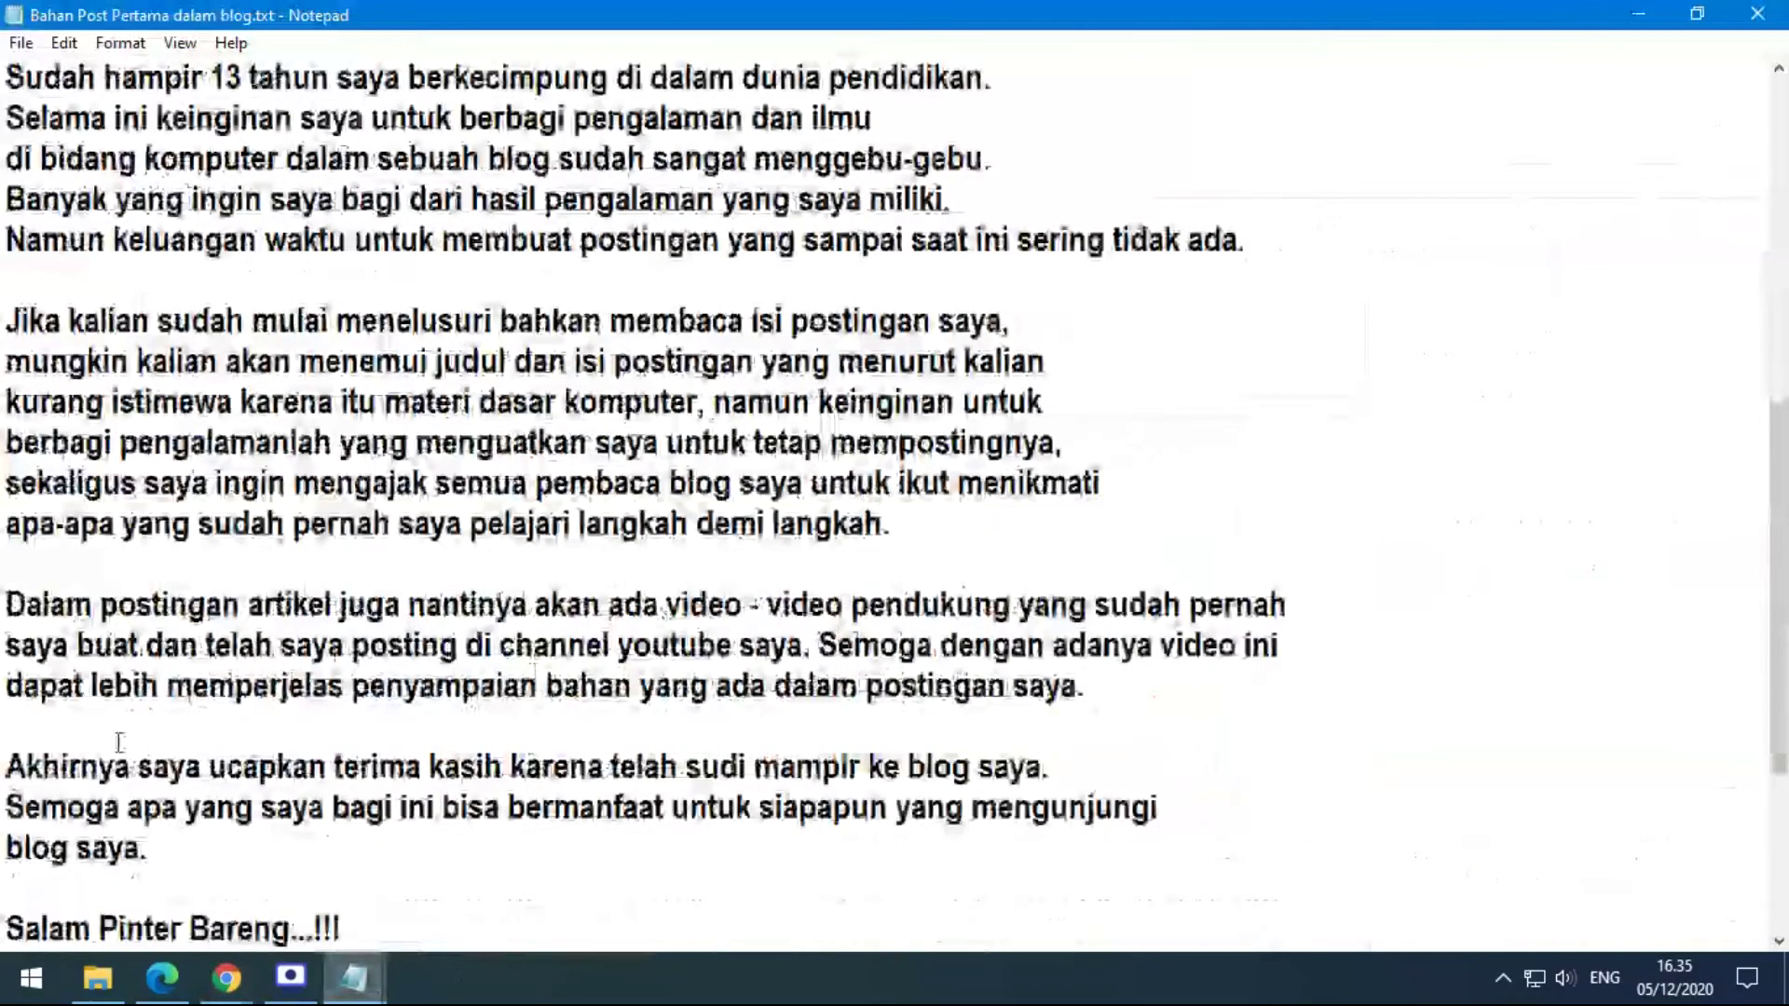
{"action": "mouse_move", "coordinate": [354, 976]}
{"action": "left_click", "coordinate": [373, 922]}
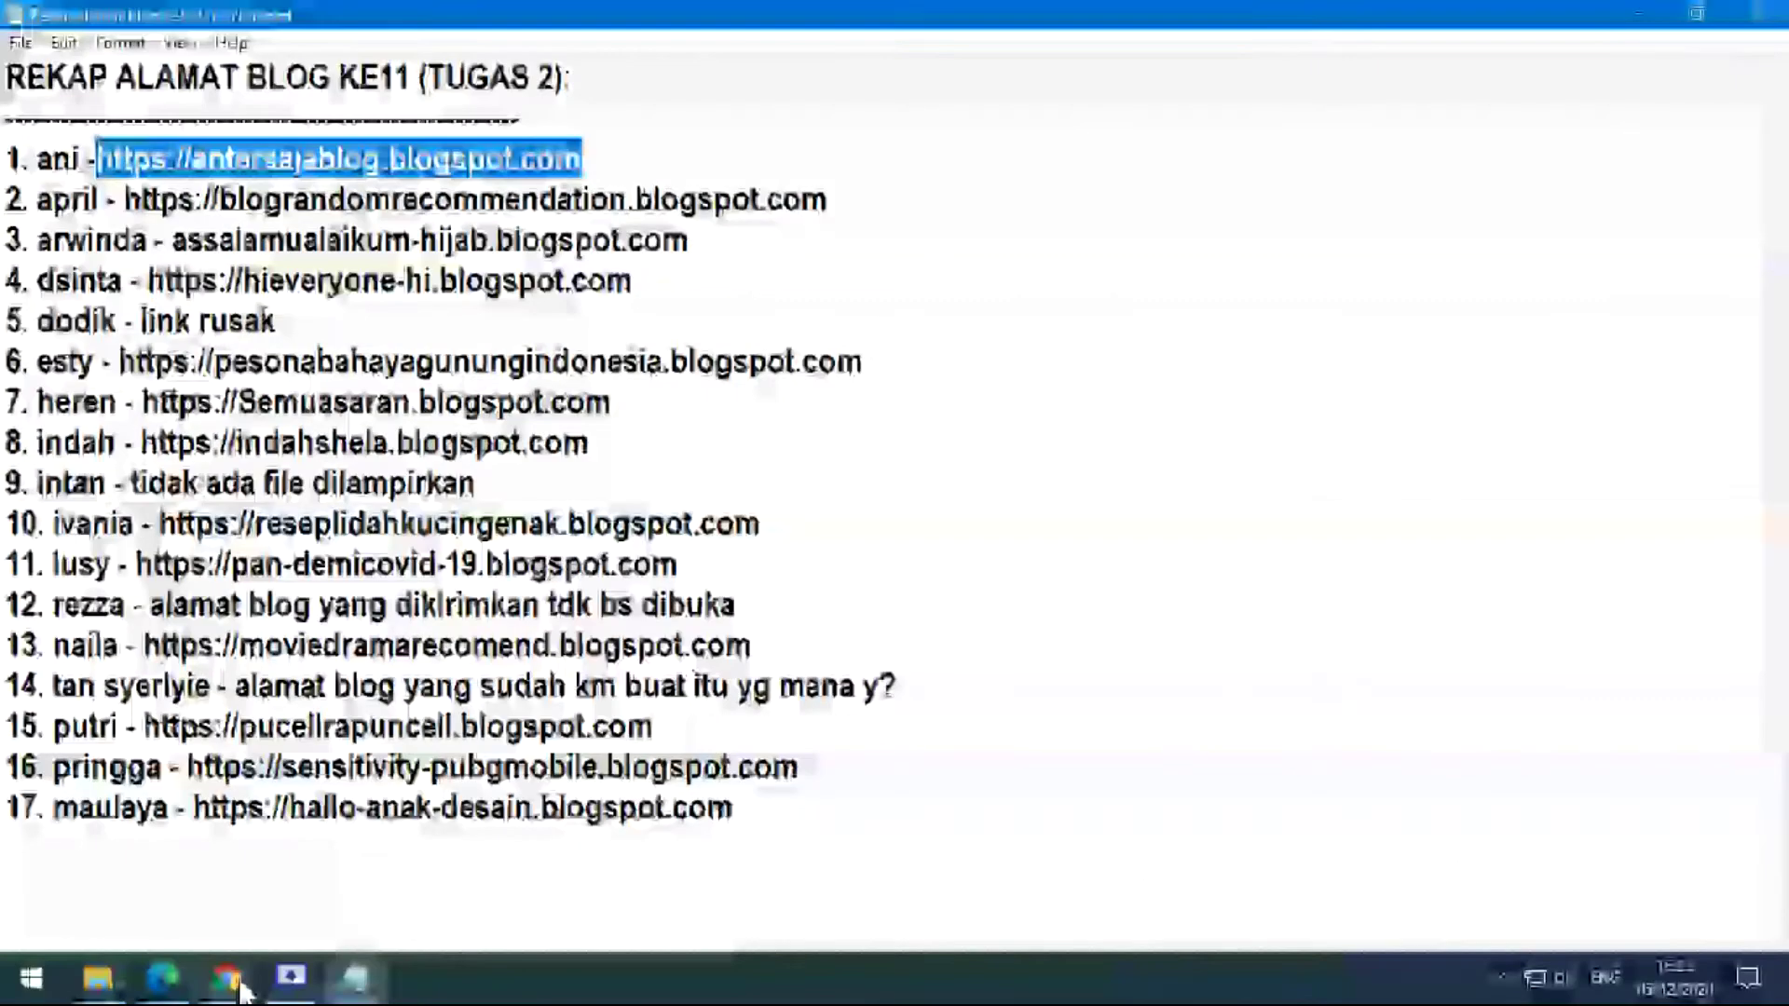
{"action": "mouse_move", "coordinate": [227, 976]}
{"action": "left_click", "coordinate": [186, 820]}
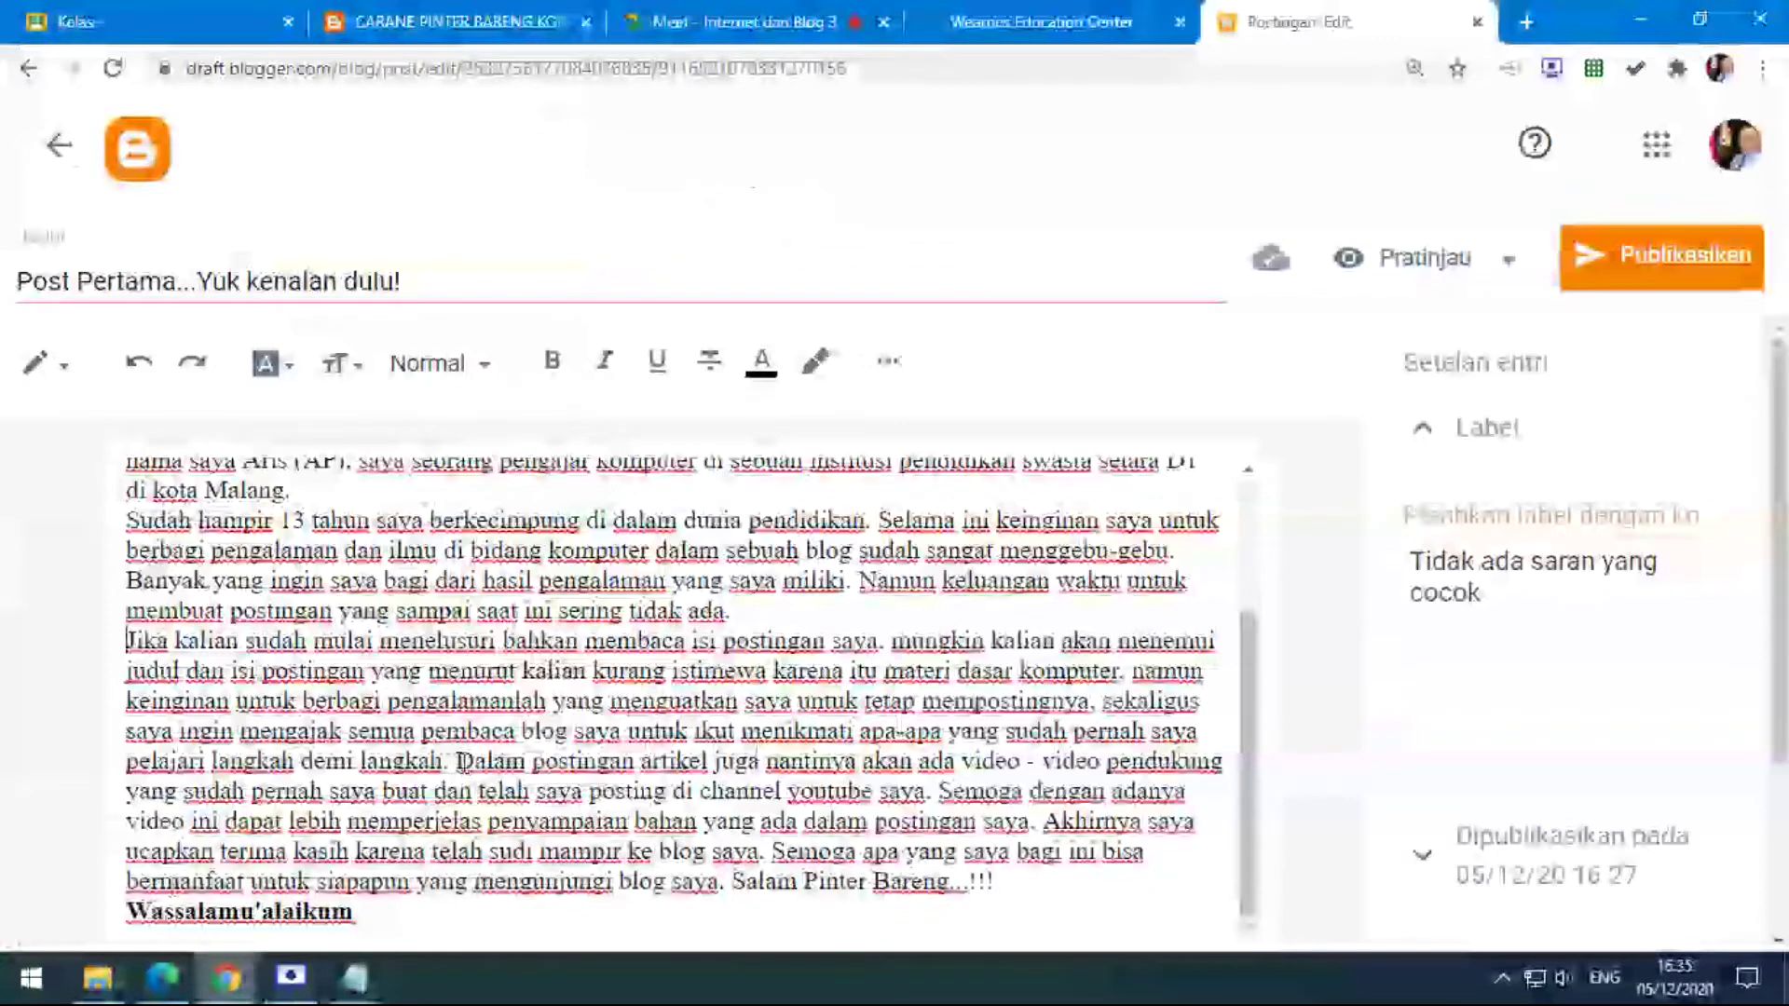
{"action": "left_click", "coordinate": [469, 762]}
{"action": "key", "text": "Return"}
{"action": "key", "text": "Delete"}
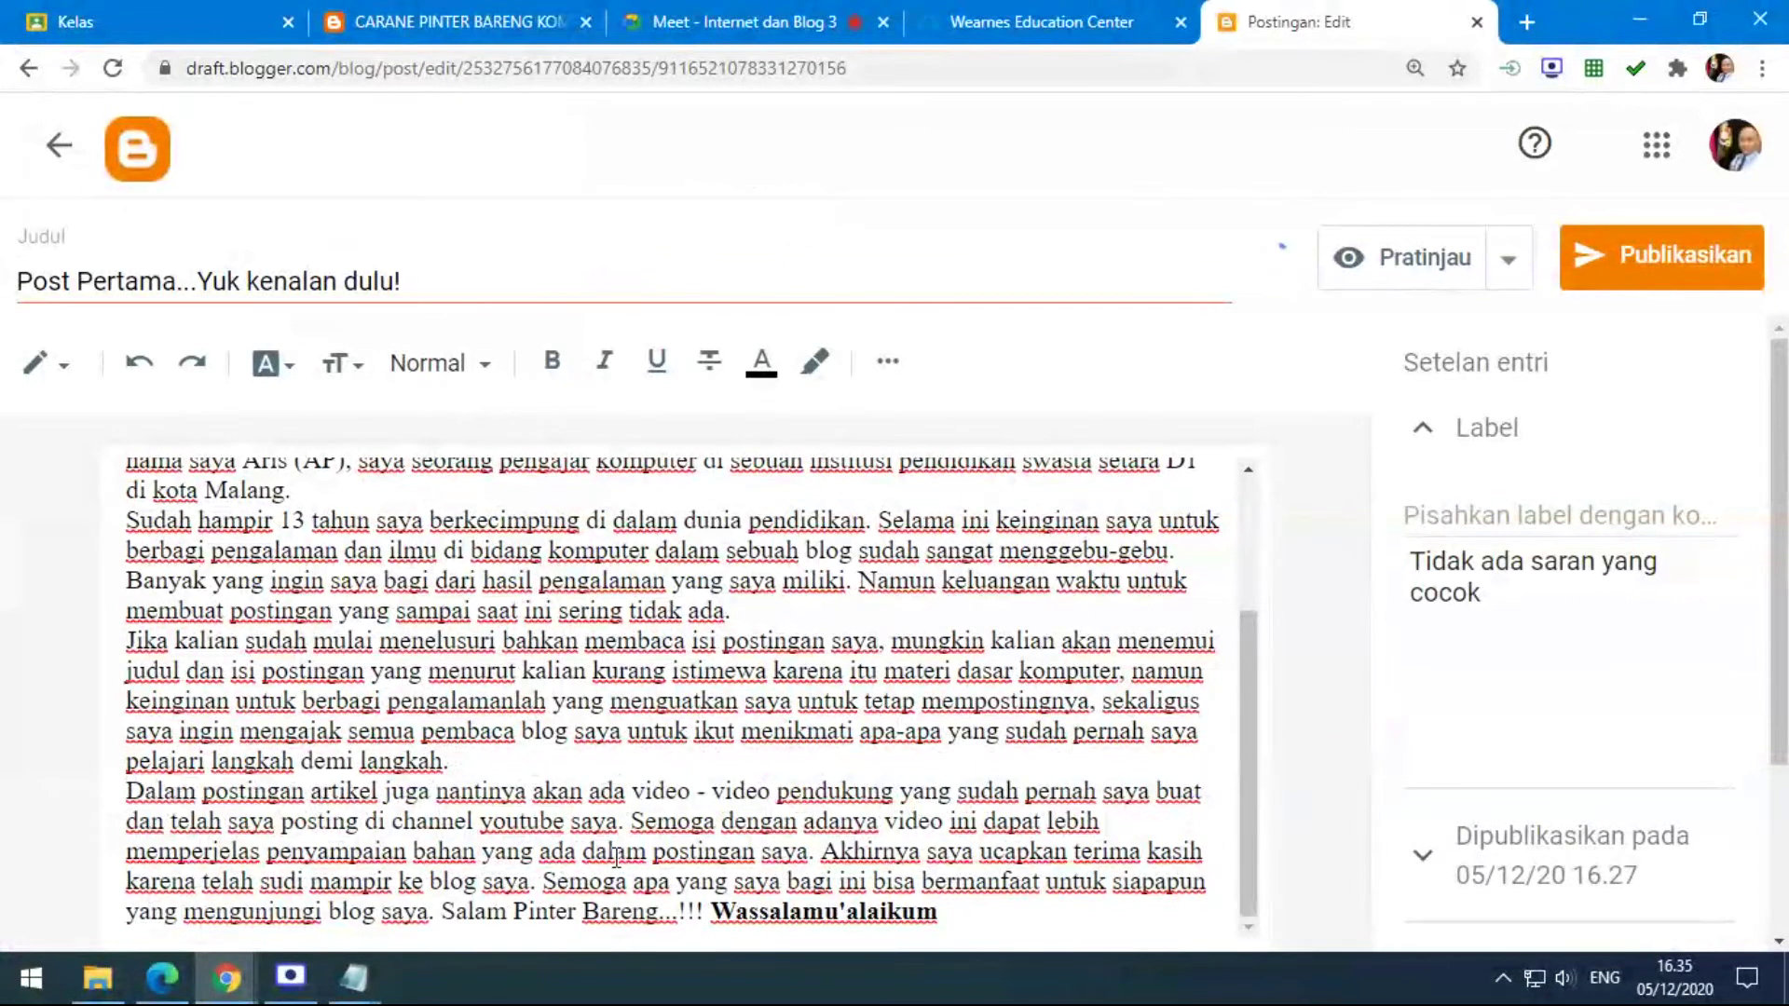
Start the paragraph "Akhirnya saya ucapkan" on a new line without a leading space or an empty line above it.
{"action": "left_click", "coordinate": [824, 851]}
{"action": "key", "text": "Return"}
{"action": "key", "text": "Delete"}
{"action": "key", "text": "Return"}
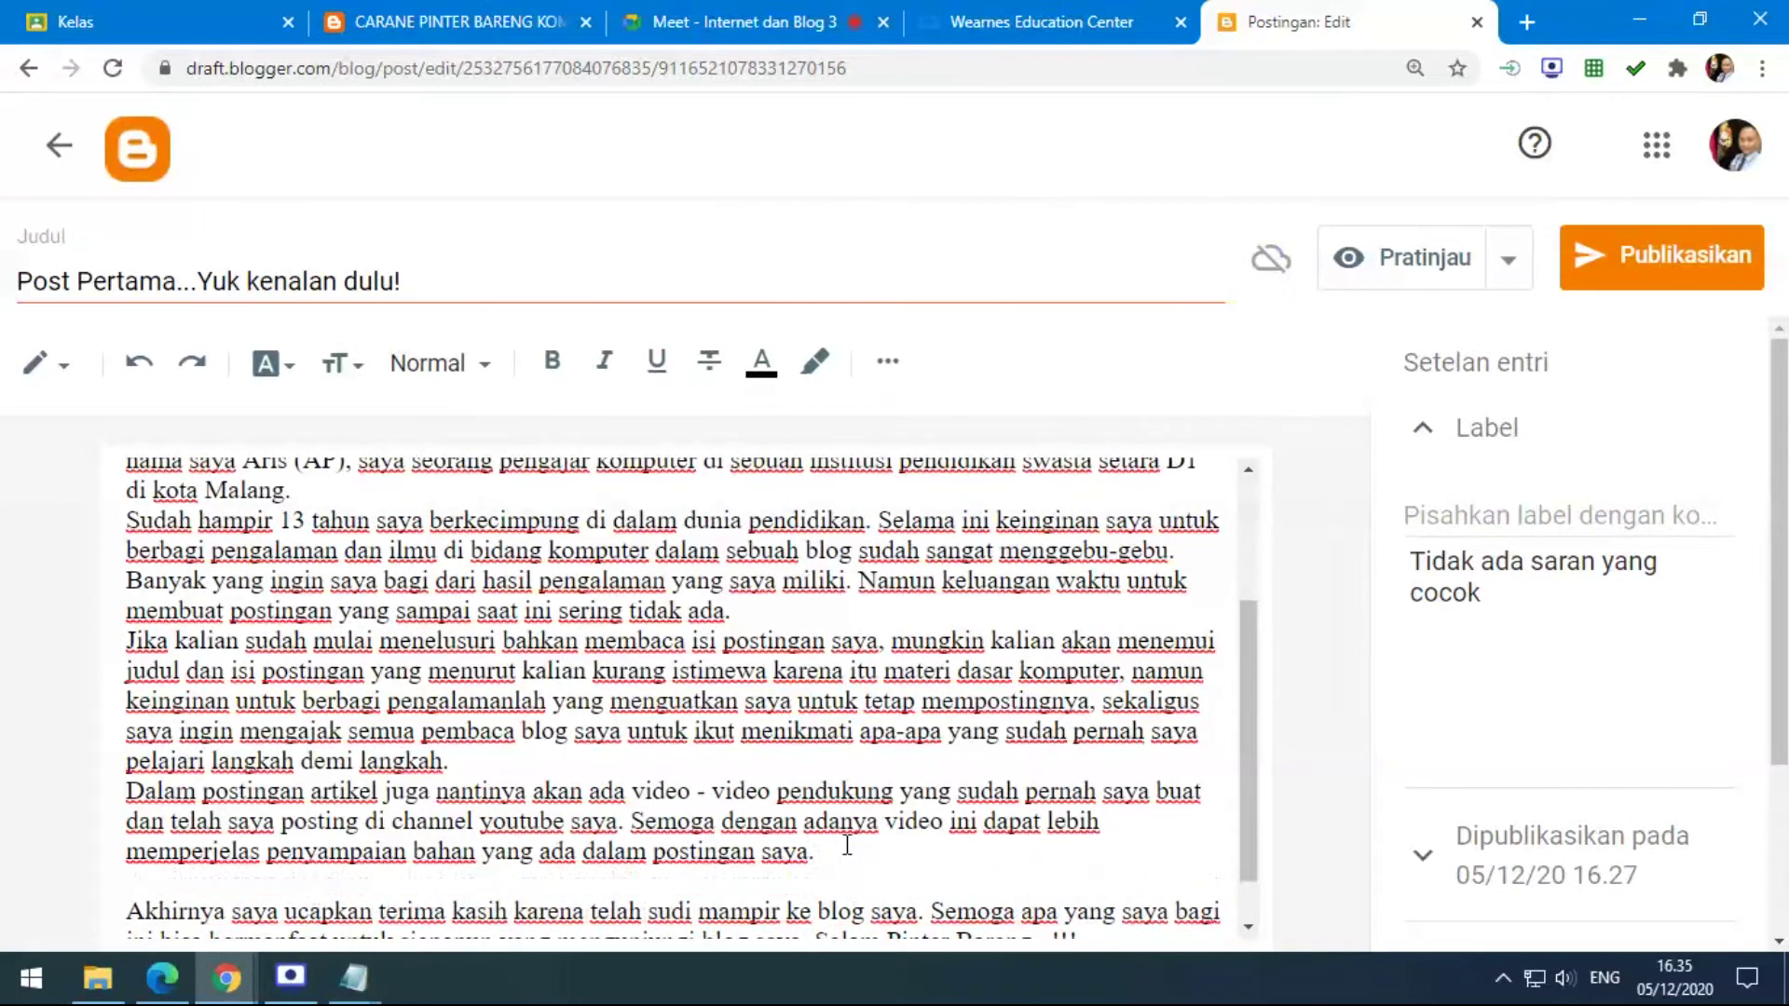
{"action": "key", "text": "BackSpace"}
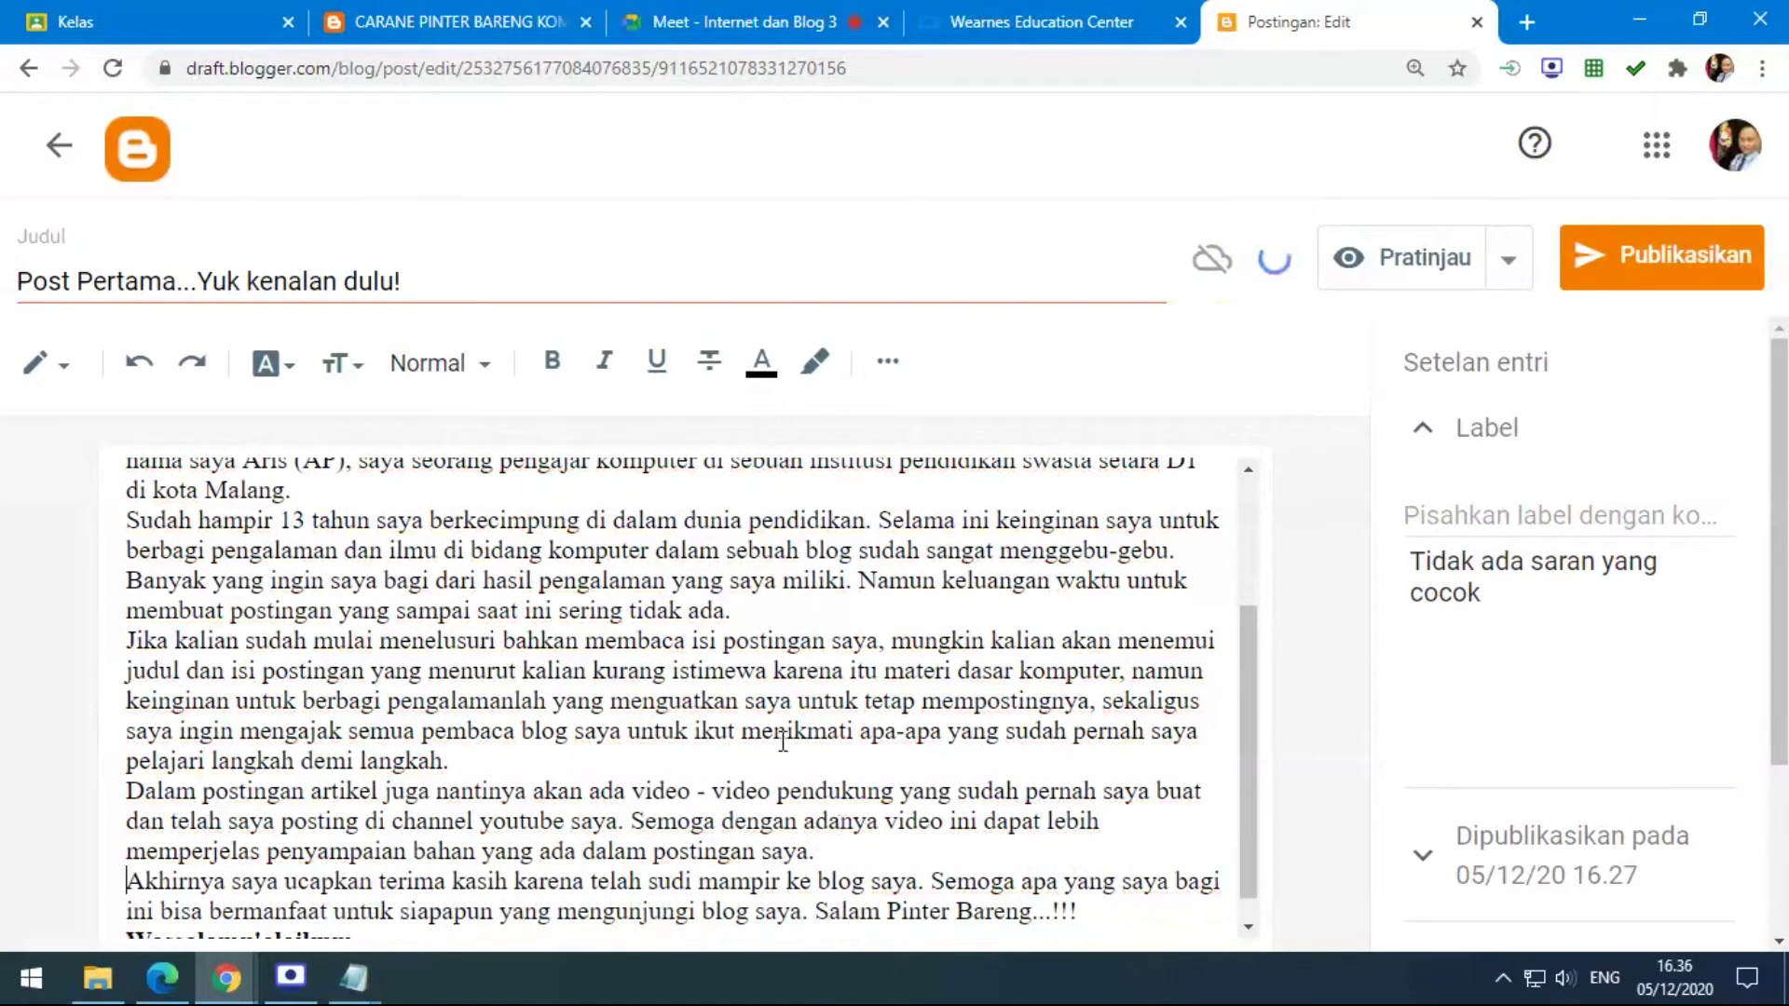
Put "Salam Pinter Bareng...!!!" and "Wassalamu'alaikum" on separate lines, each with an empty line above and no leading space.
{"action": "scroll", "coordinate": [791, 739], "scroll_direction": "down", "scroll_amount": 1}
{"action": "left_click", "coordinate": [815, 881]}
{"action": "key", "text": "Return"}
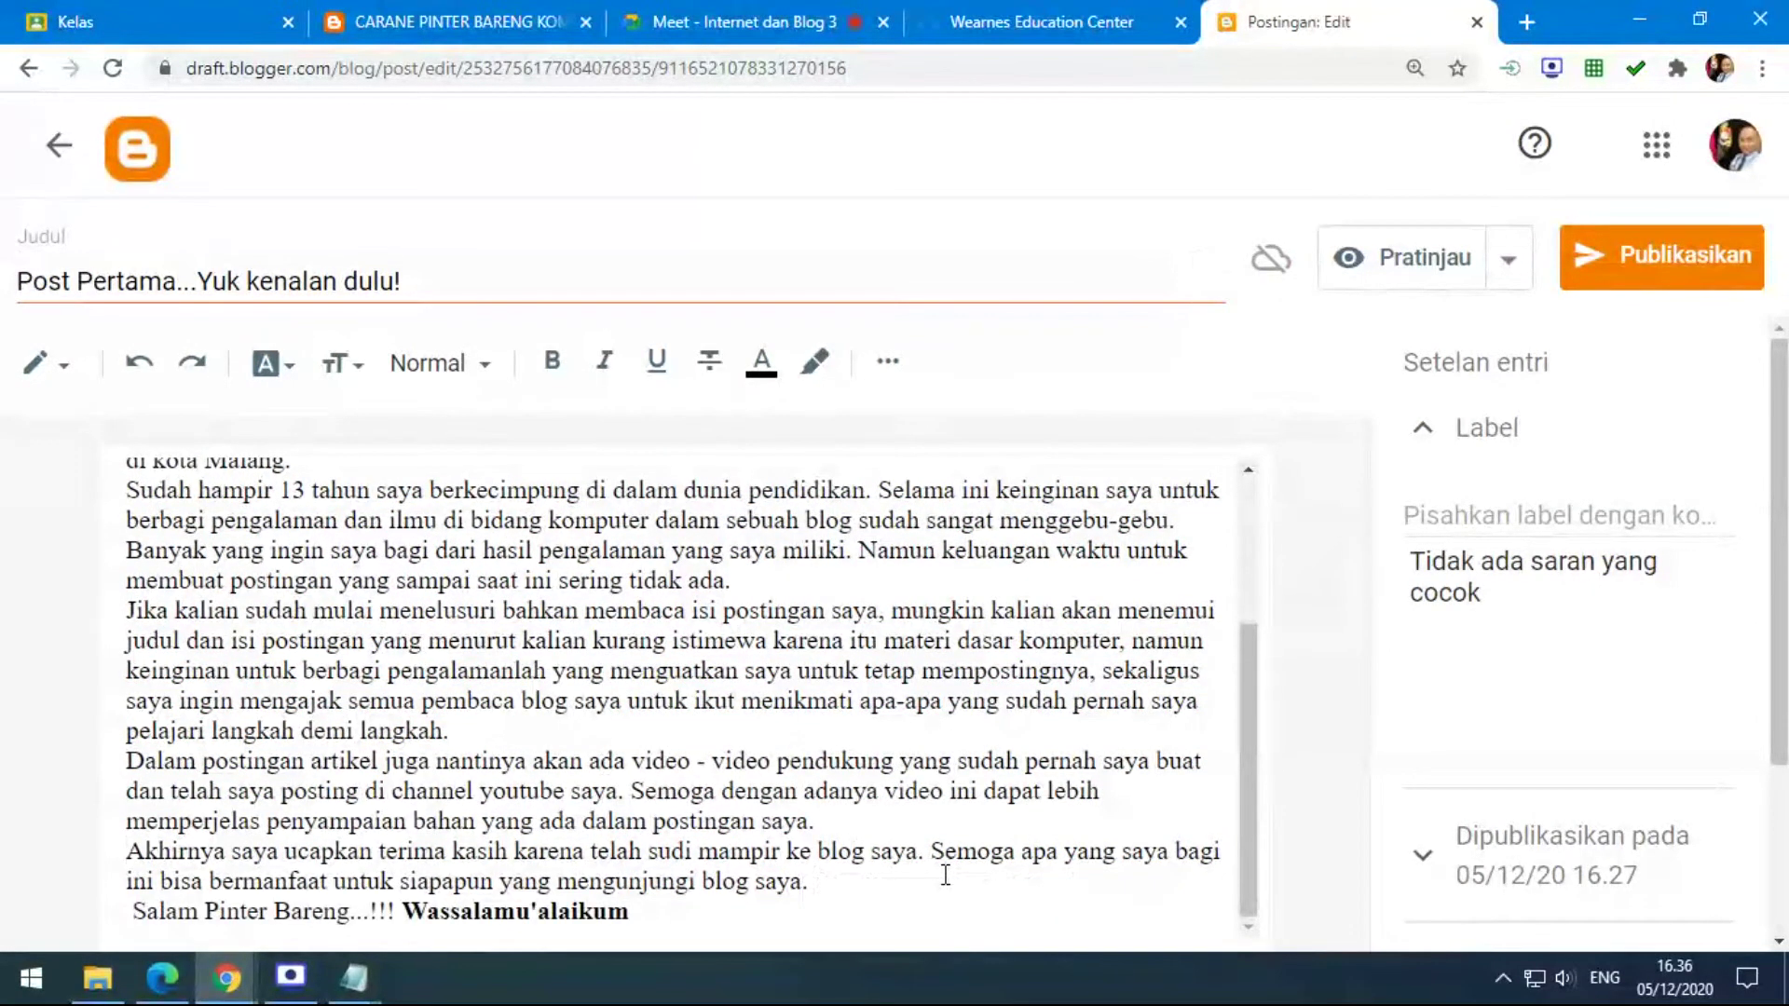
{"action": "key", "text": "Return"}
{"action": "left_click", "coordinate": [396, 911]}
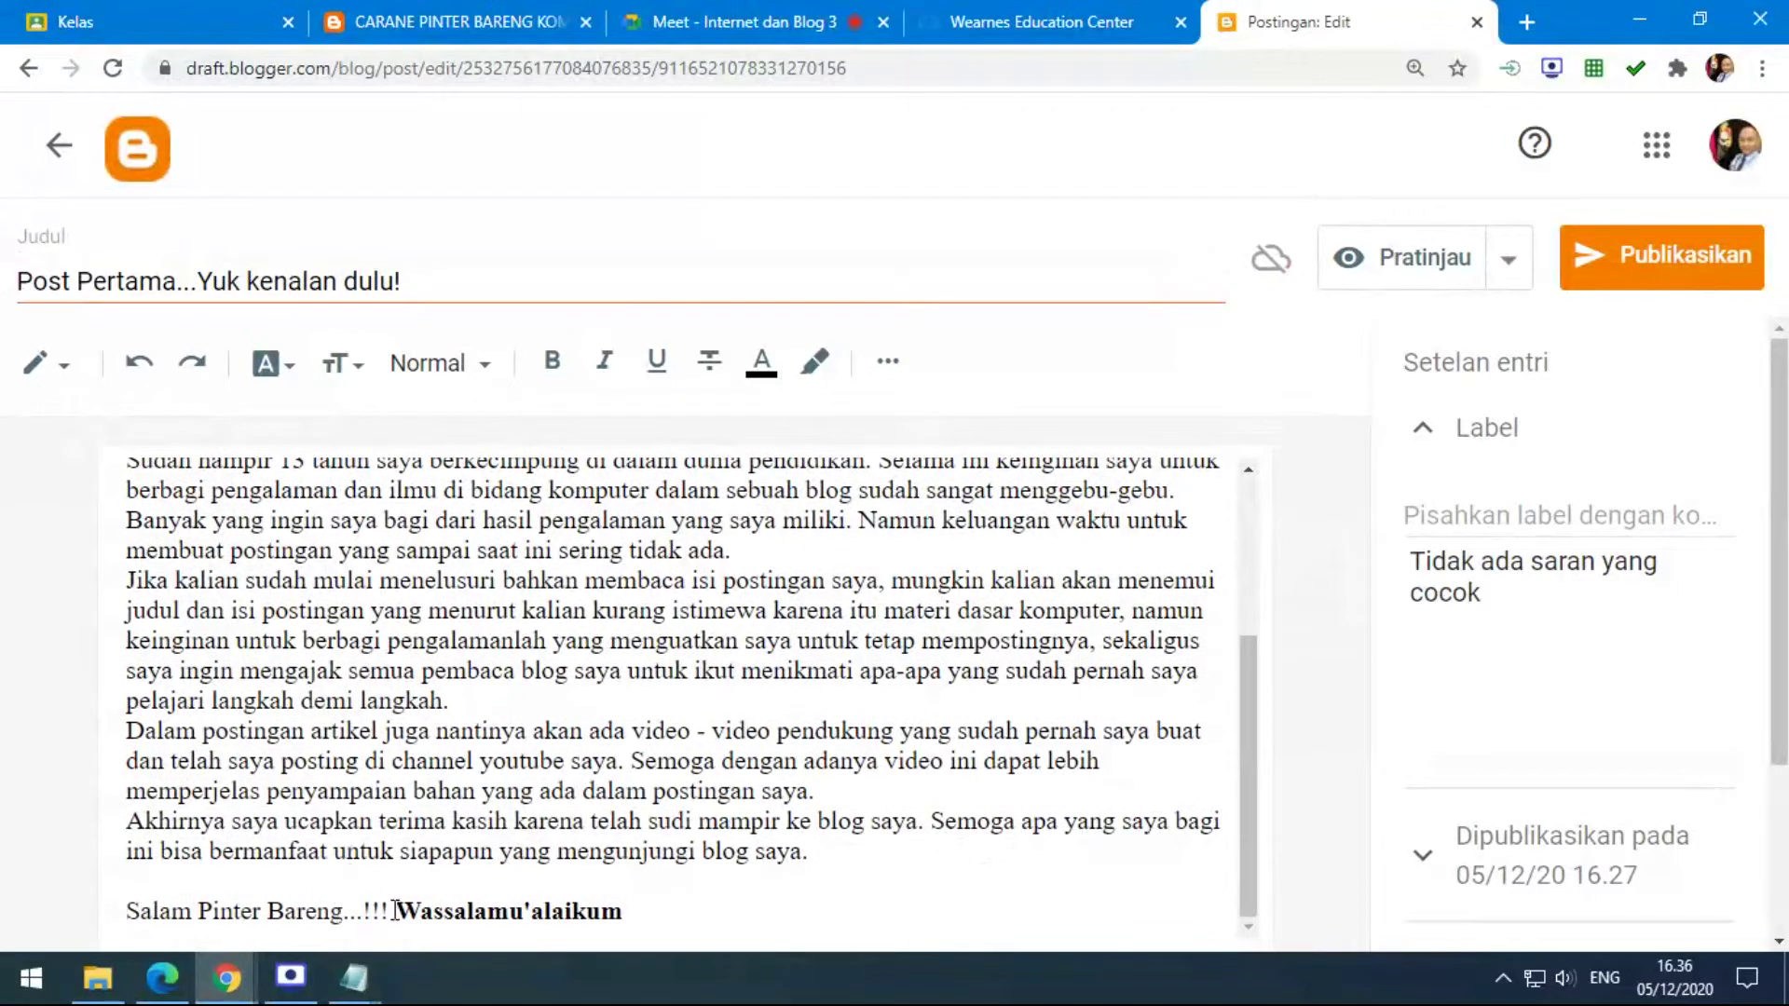
{"action": "key", "text": "Delete"}
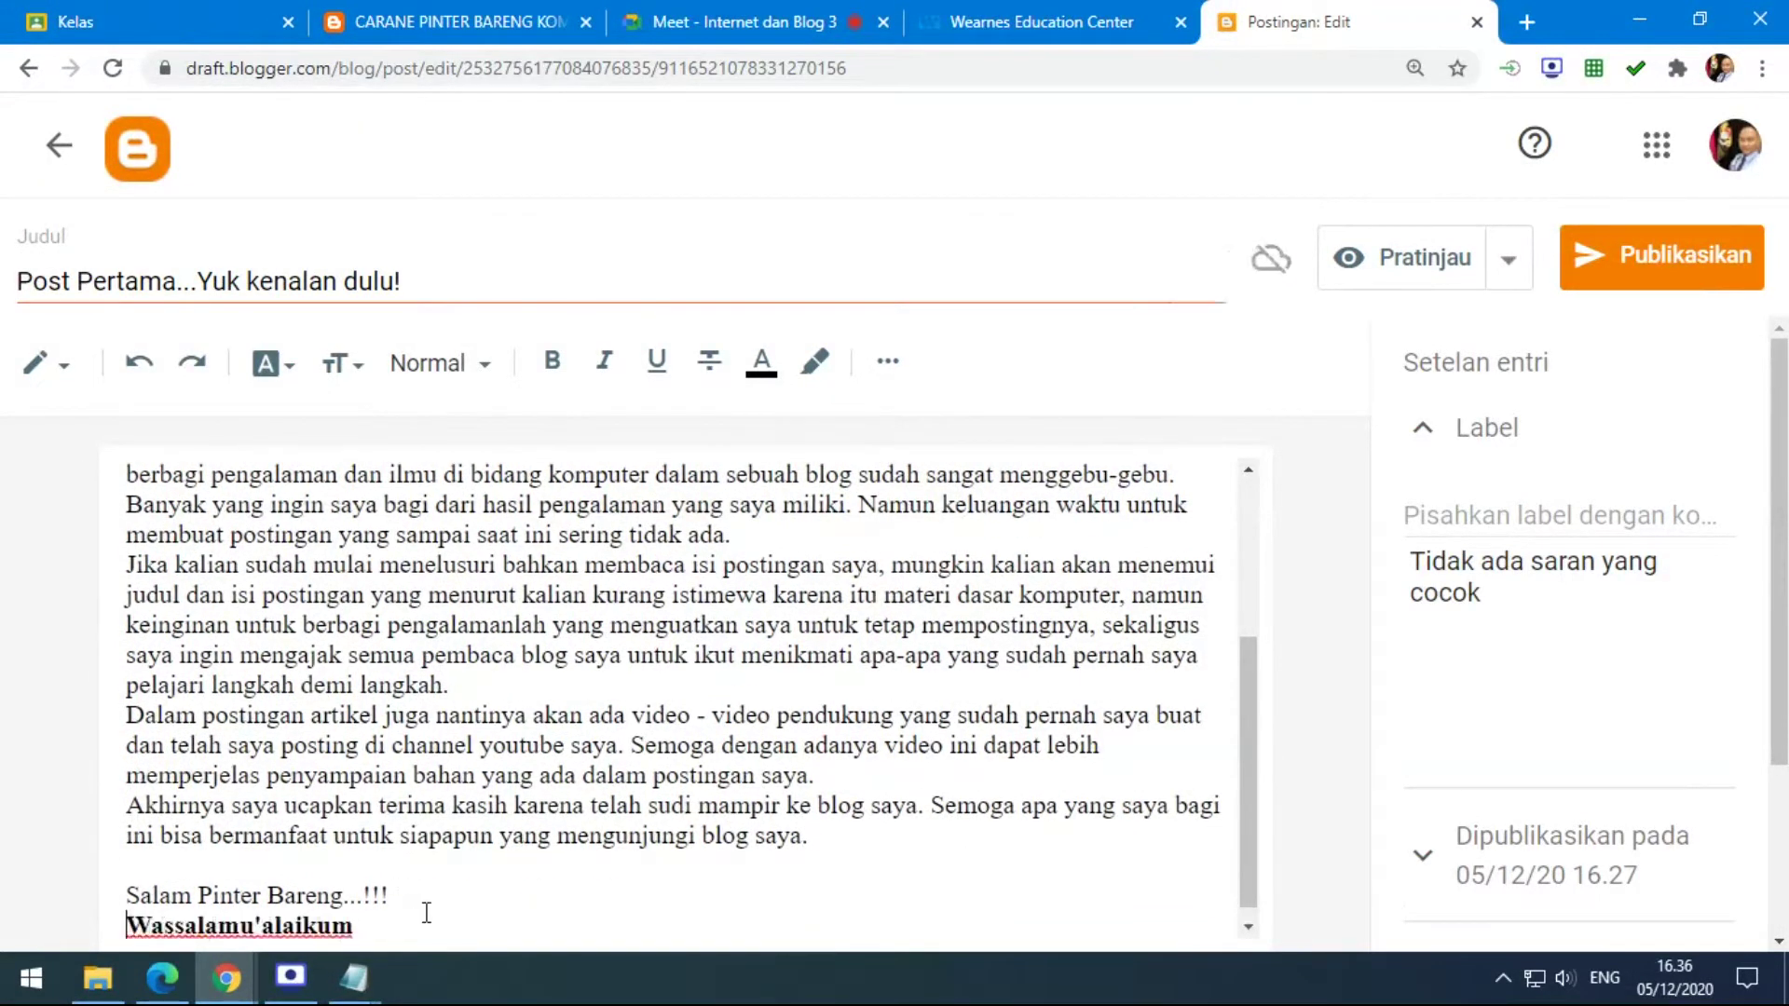
{"action": "key", "text": "Return"}
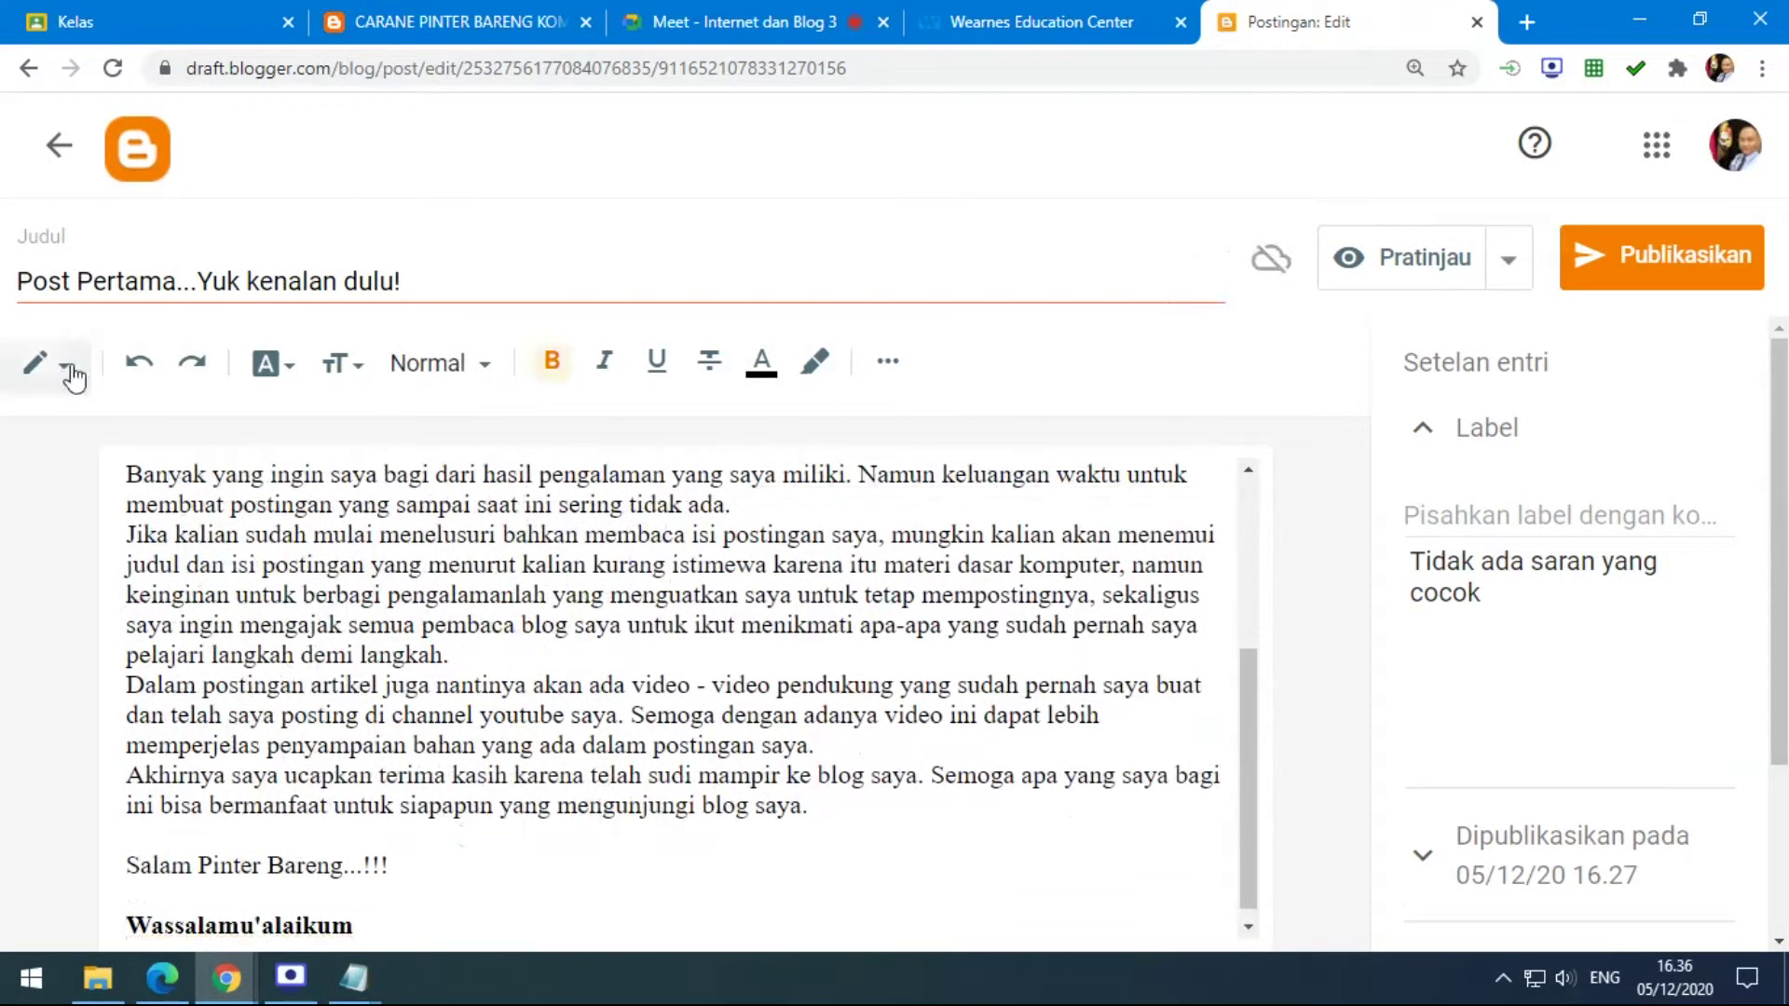
Examine the post's tags in the HTML view, and return to the compose view to review the paragraph layout.
{"action": "left_click", "coordinate": [37, 363]}
{"action": "left_click", "coordinate": [34, 299]}
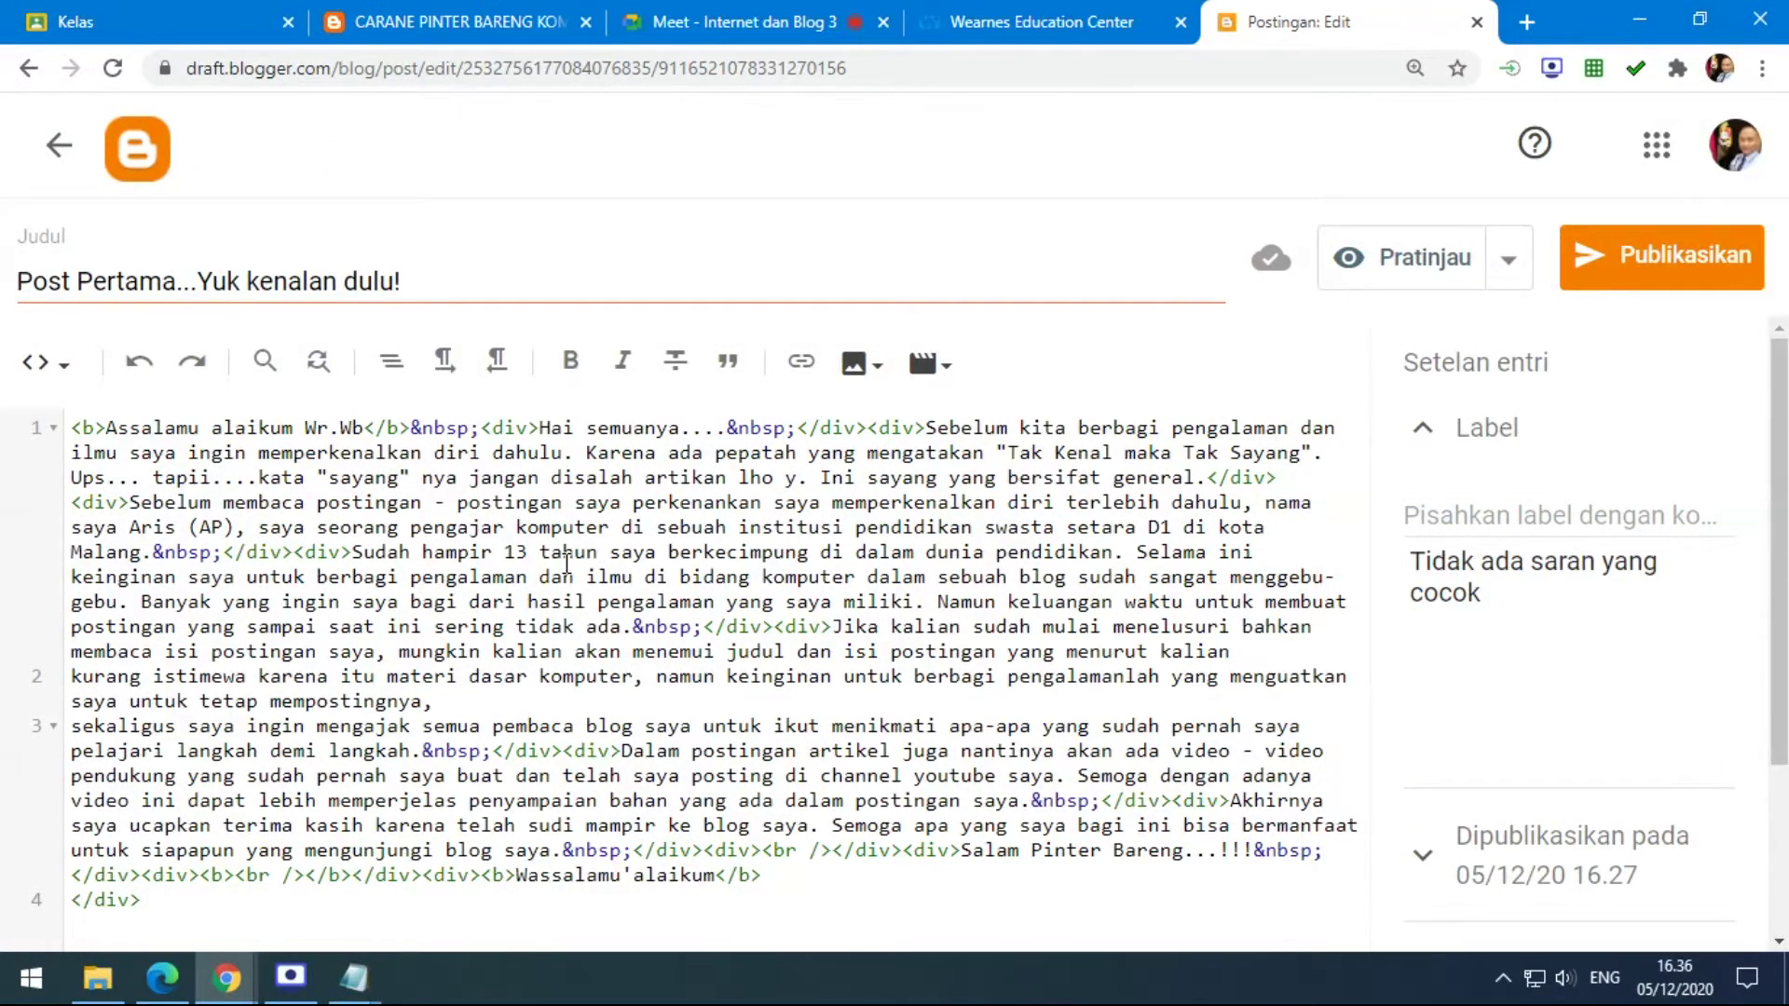
{"action": "left_click", "coordinate": [43, 365]}
{"action": "left_click", "coordinate": [84, 438]}
{"action": "scroll", "coordinate": [718, 606], "scroll_direction": "down", "scroll_amount": 1}
{"action": "scroll", "coordinate": [718, 605], "scroll_direction": "up", "scroll_amount": 1}
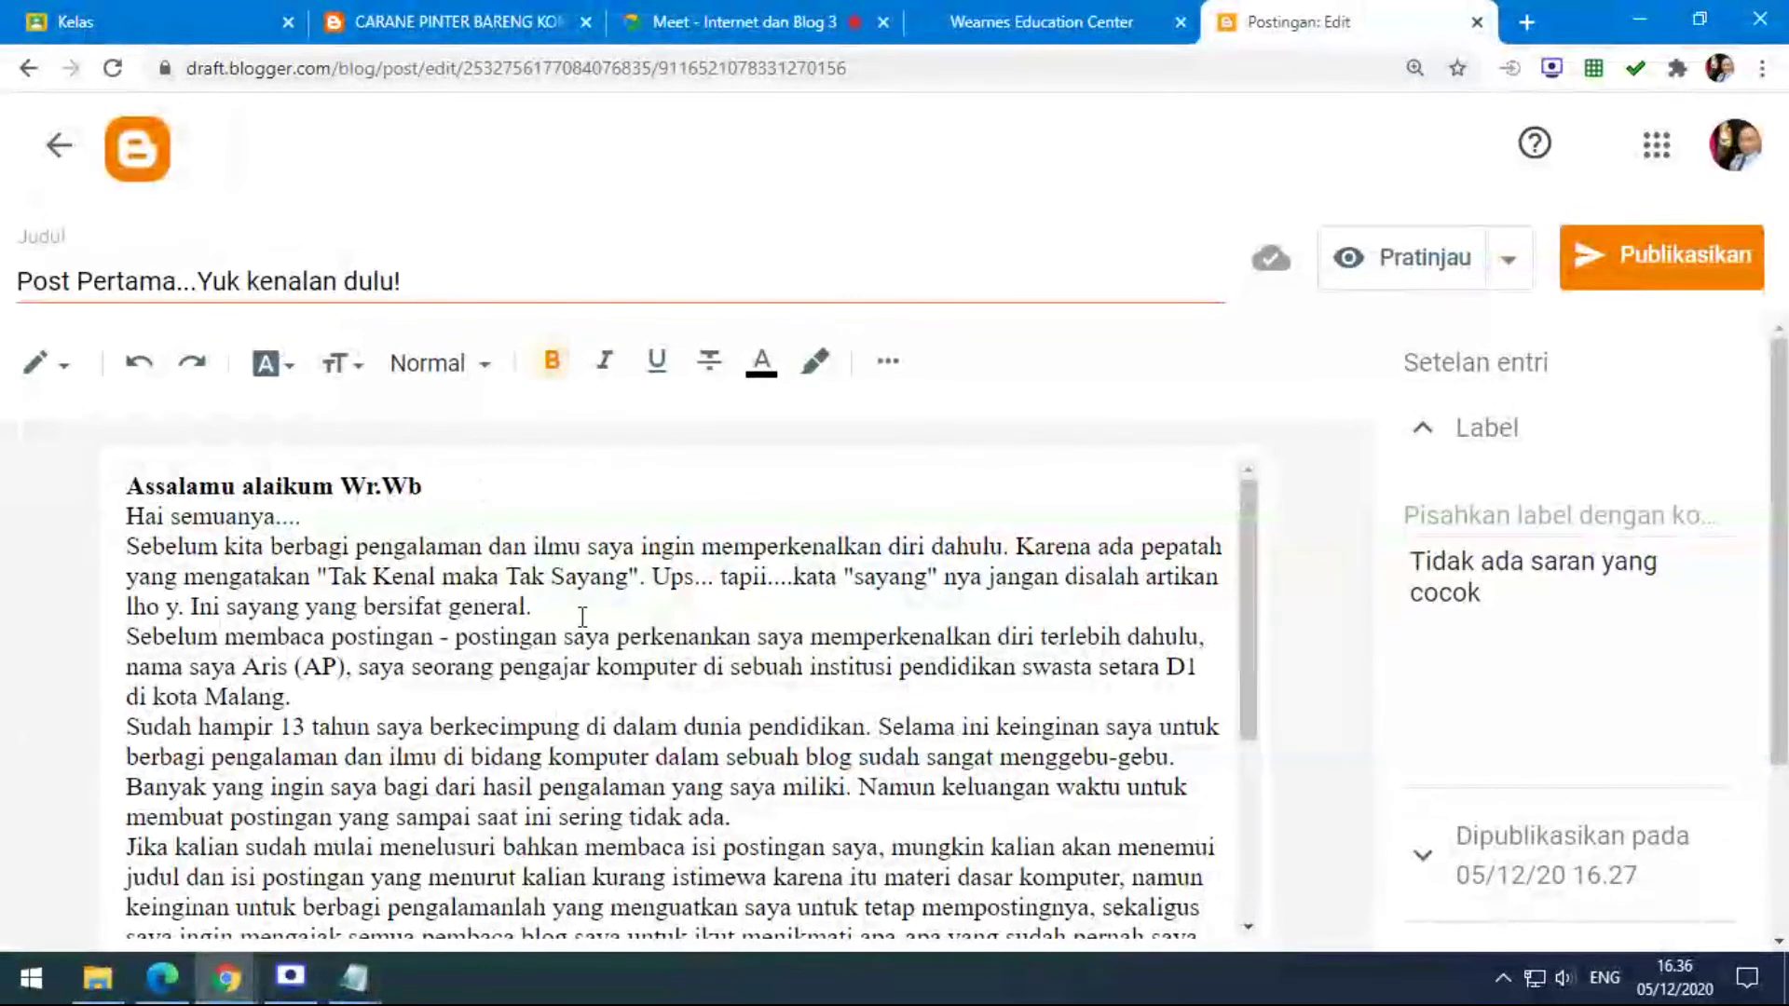
Look through the available fonts and set the greeting "Assalamu alaikum Wr.Wb" in Courier.
{"action": "left_click", "coordinate": [389, 555]}
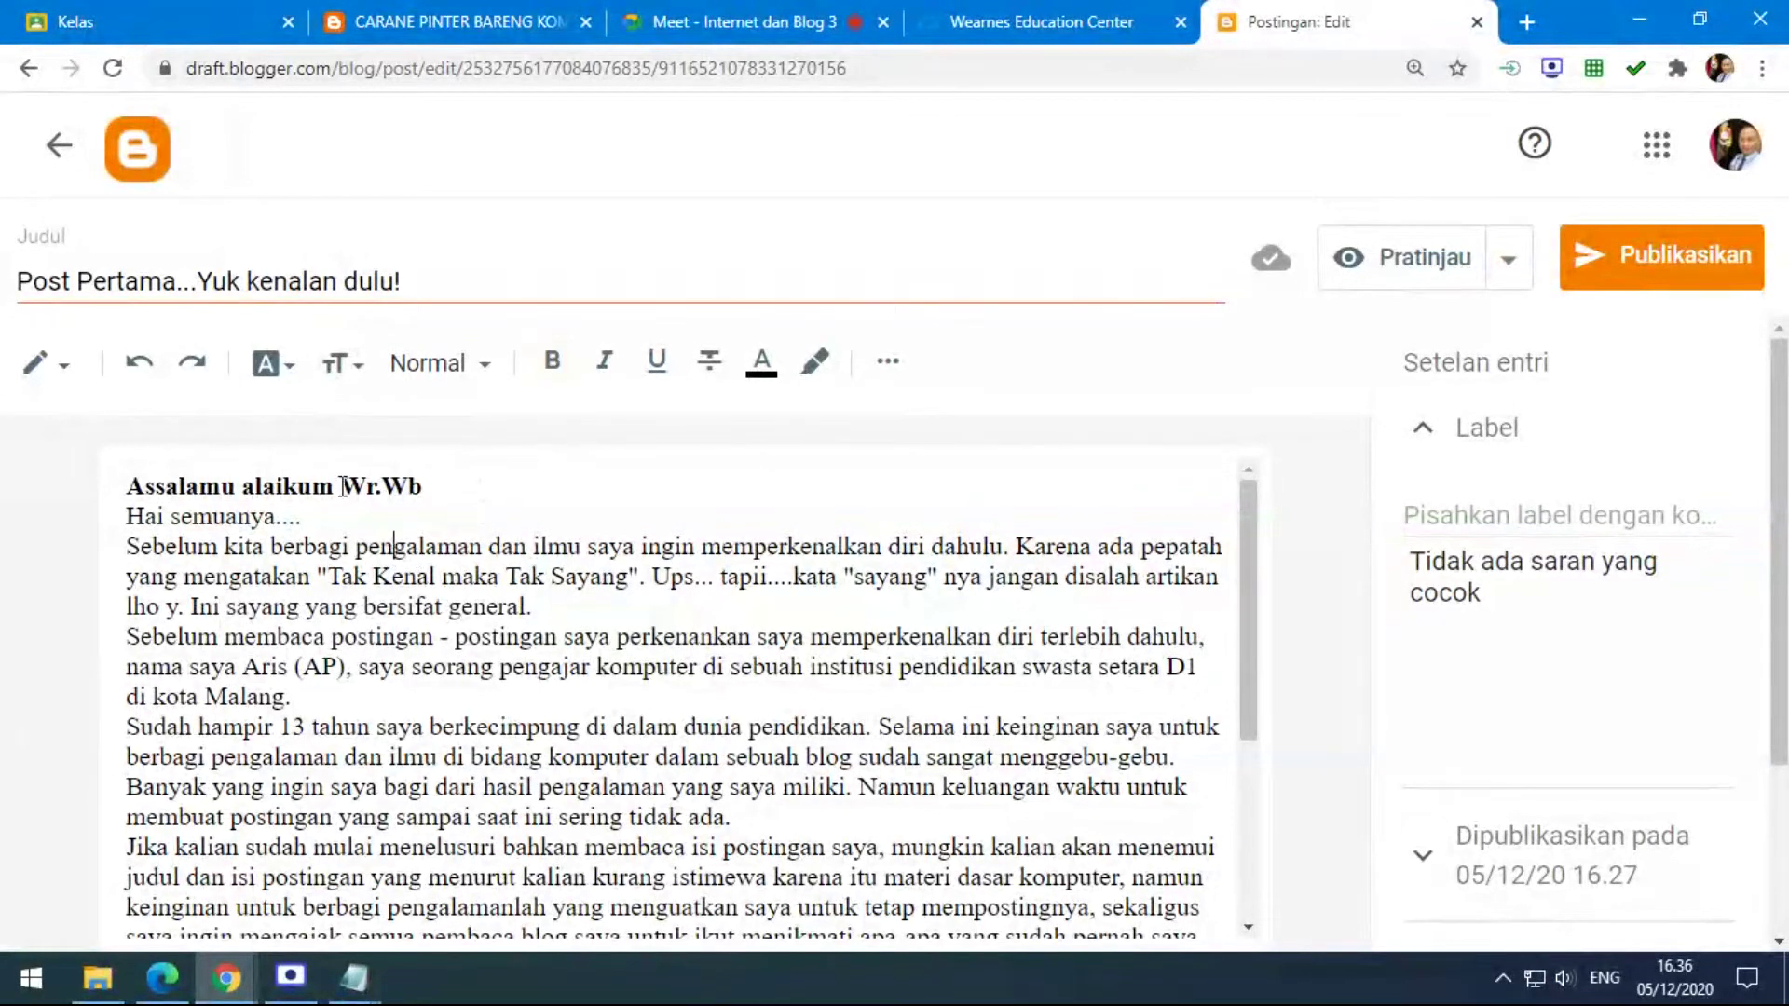
{"action": "left_click", "coordinate": [297, 375]}
{"action": "left_click_drag", "start_coordinate": [652, 517], "coordinate": [652, 686]}
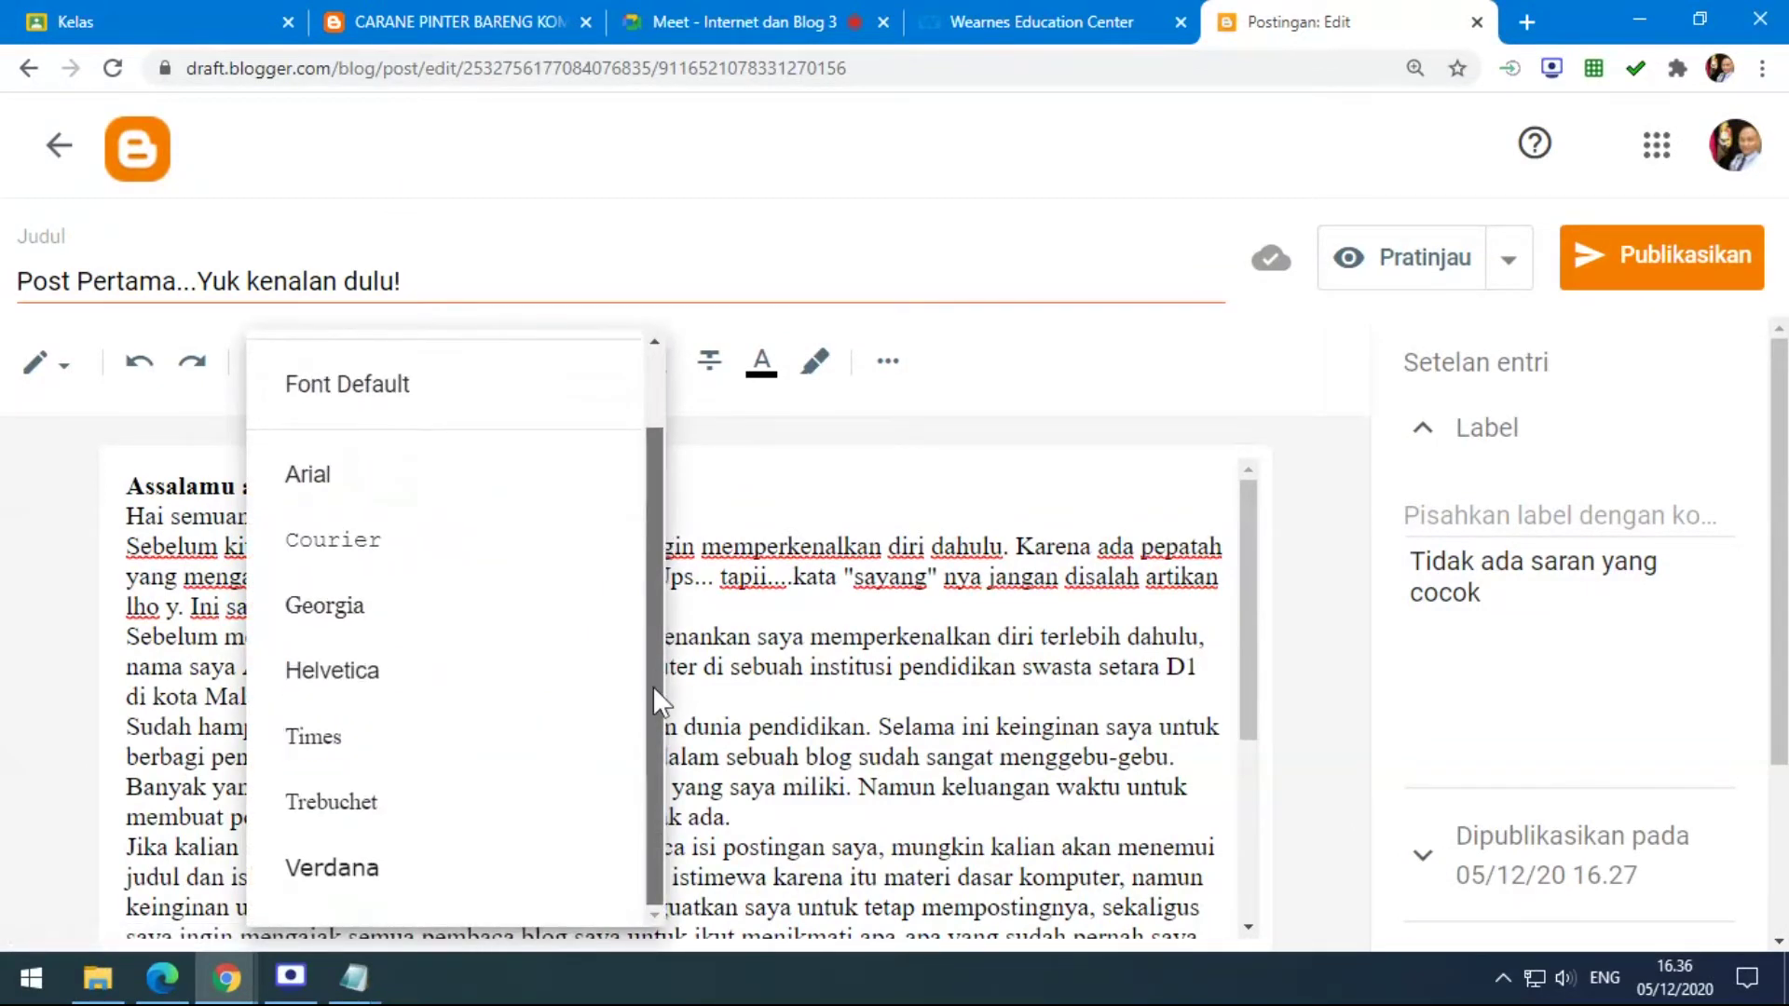
{"action": "left_click", "coordinate": [807, 557]}
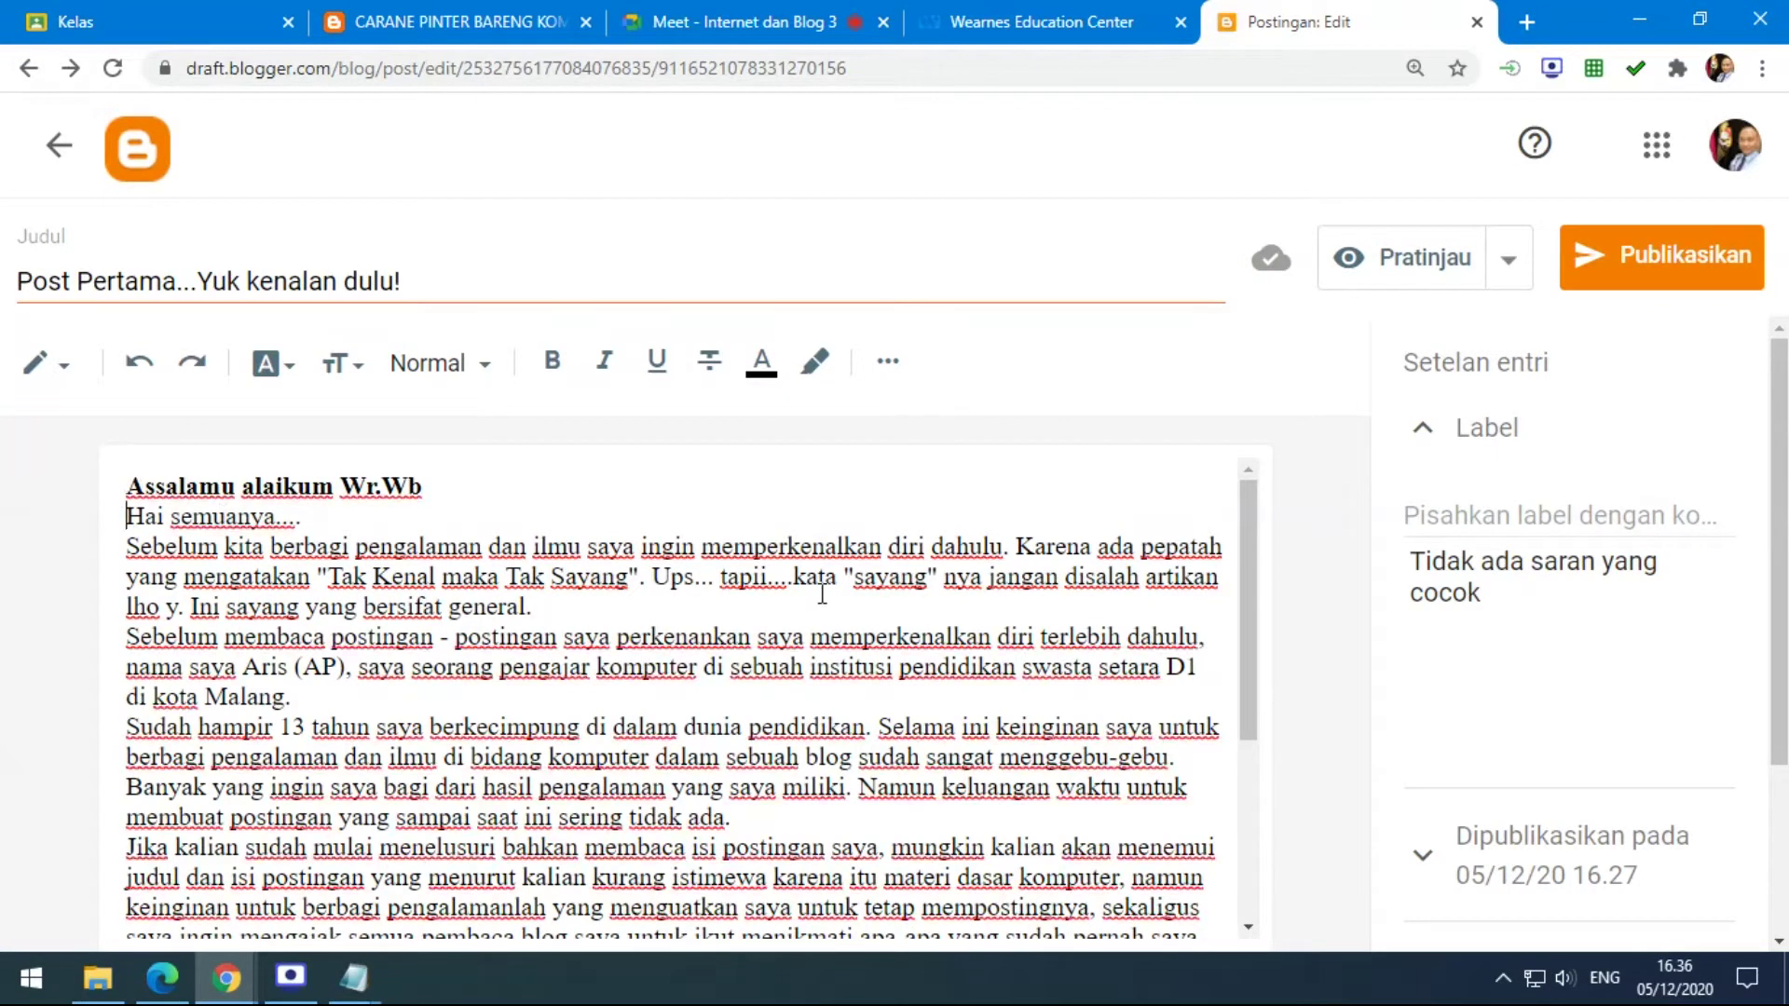
{"action": "left_click_drag", "start_coordinate": [128, 485], "coordinate": [433, 488]}
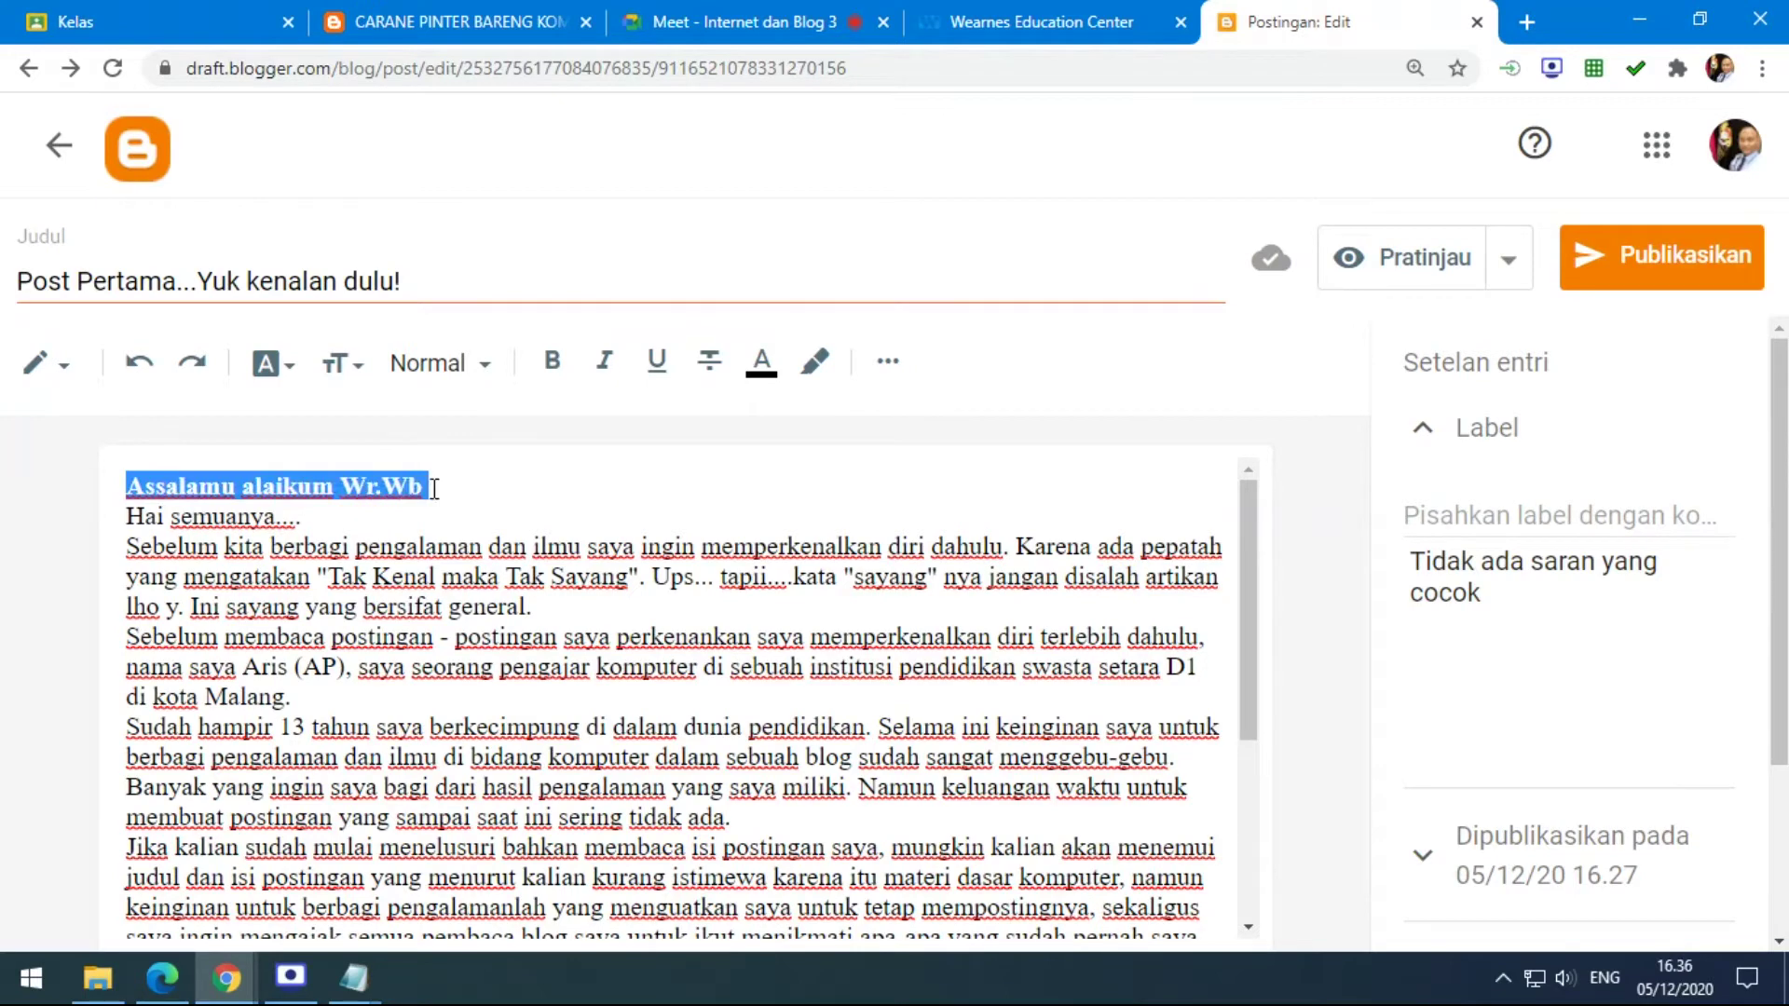
{"action": "left_click", "coordinate": [297, 369]}
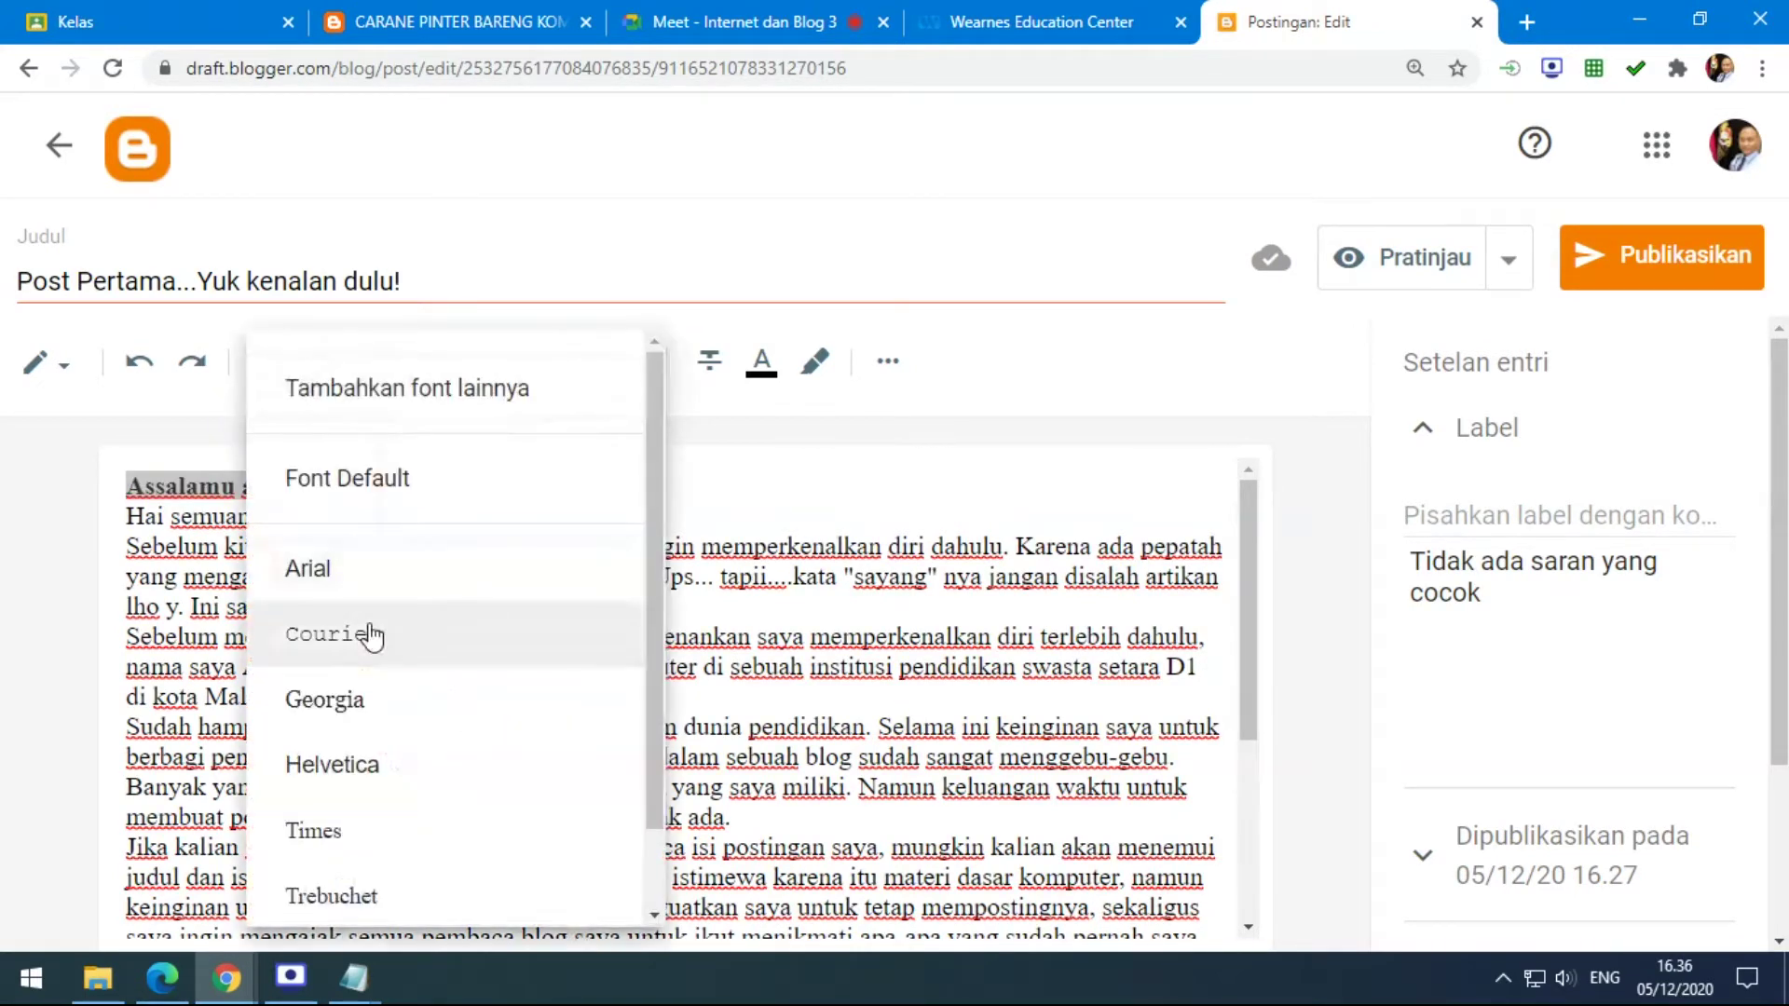
{"action": "left_click", "coordinate": [371, 632]}
{"action": "left_click", "coordinate": [526, 499]}
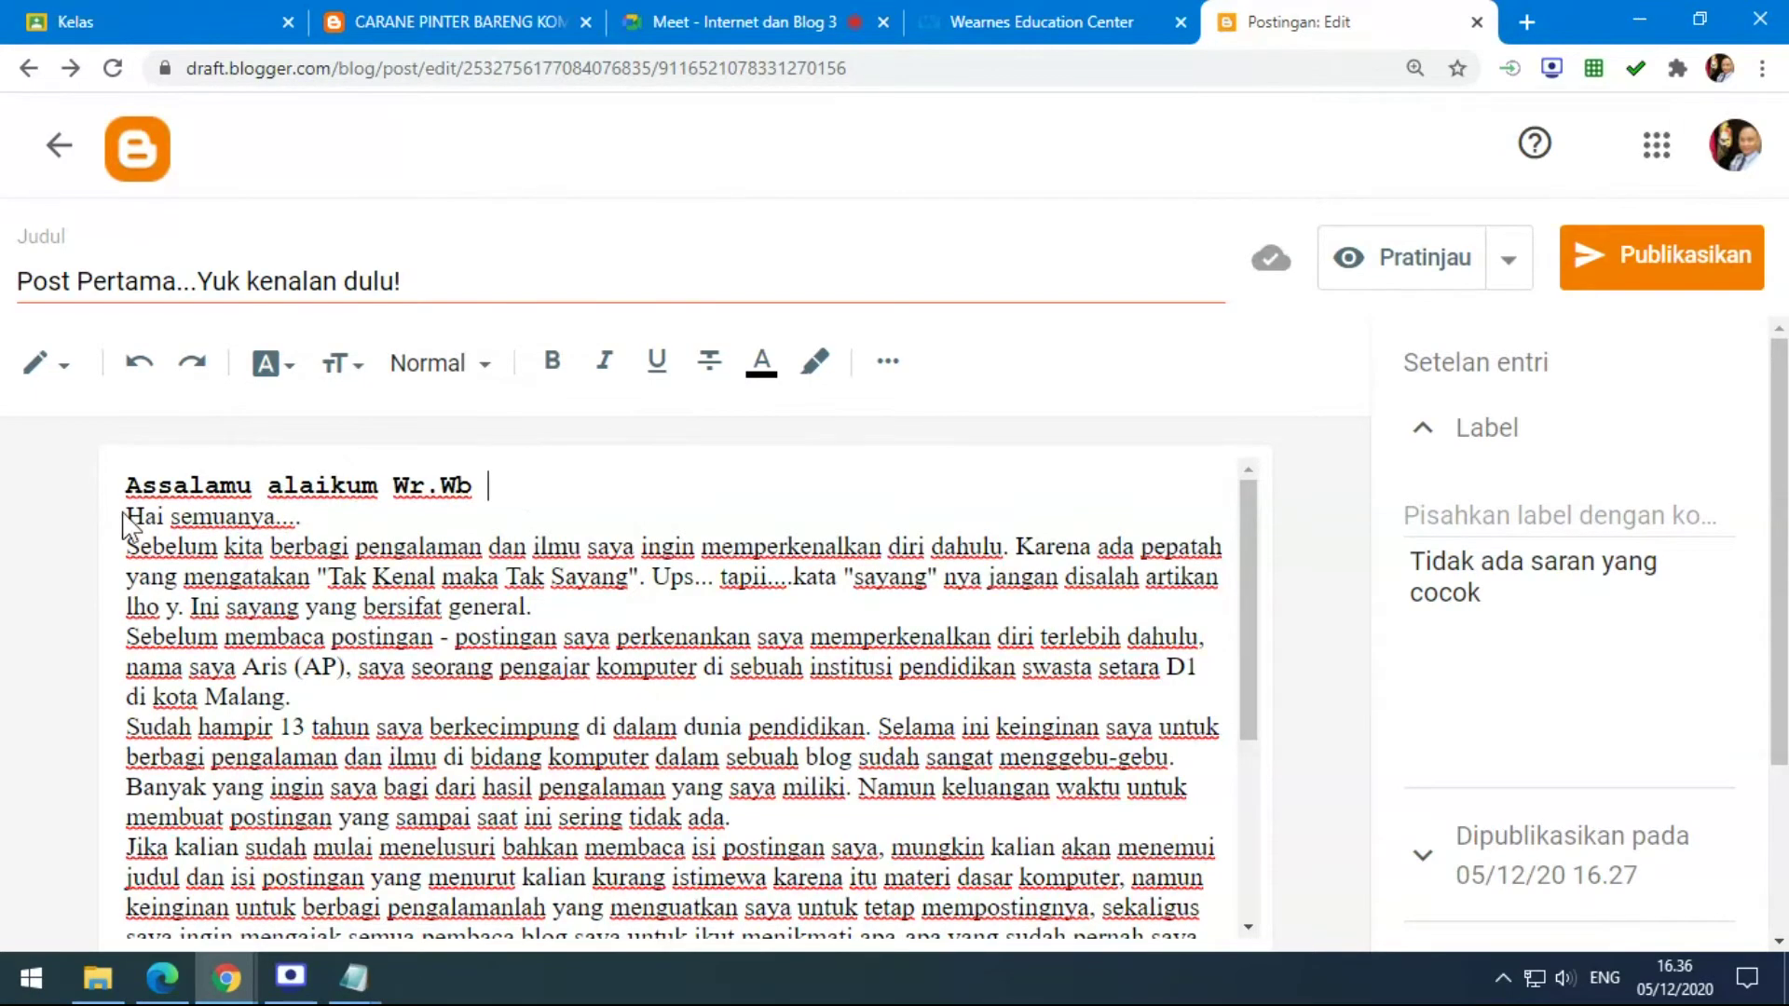
Set the line "Hai semuanya...." in the Georgia font.
{"action": "left_click_drag", "start_coordinate": [128, 516], "coordinate": [305, 518]}
{"action": "left_click", "coordinate": [284, 370]}
{"action": "left_click", "coordinate": [308, 701]}
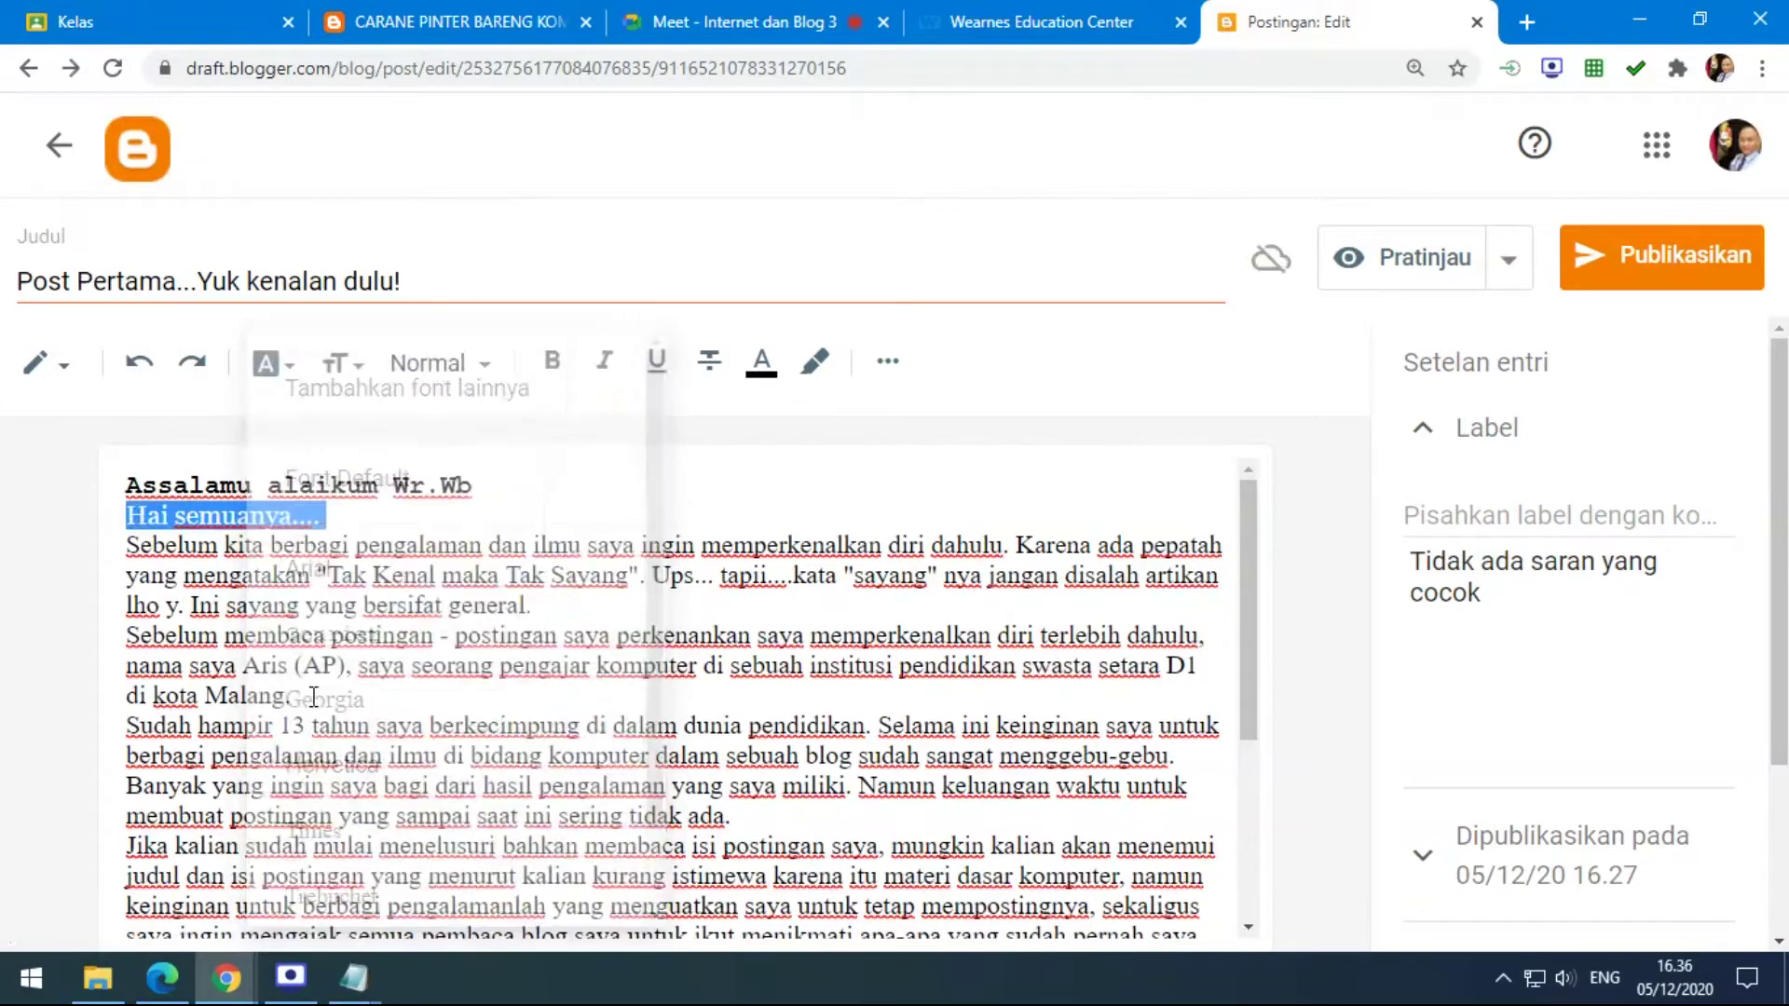
{"action": "left_click", "coordinate": [362, 520]}
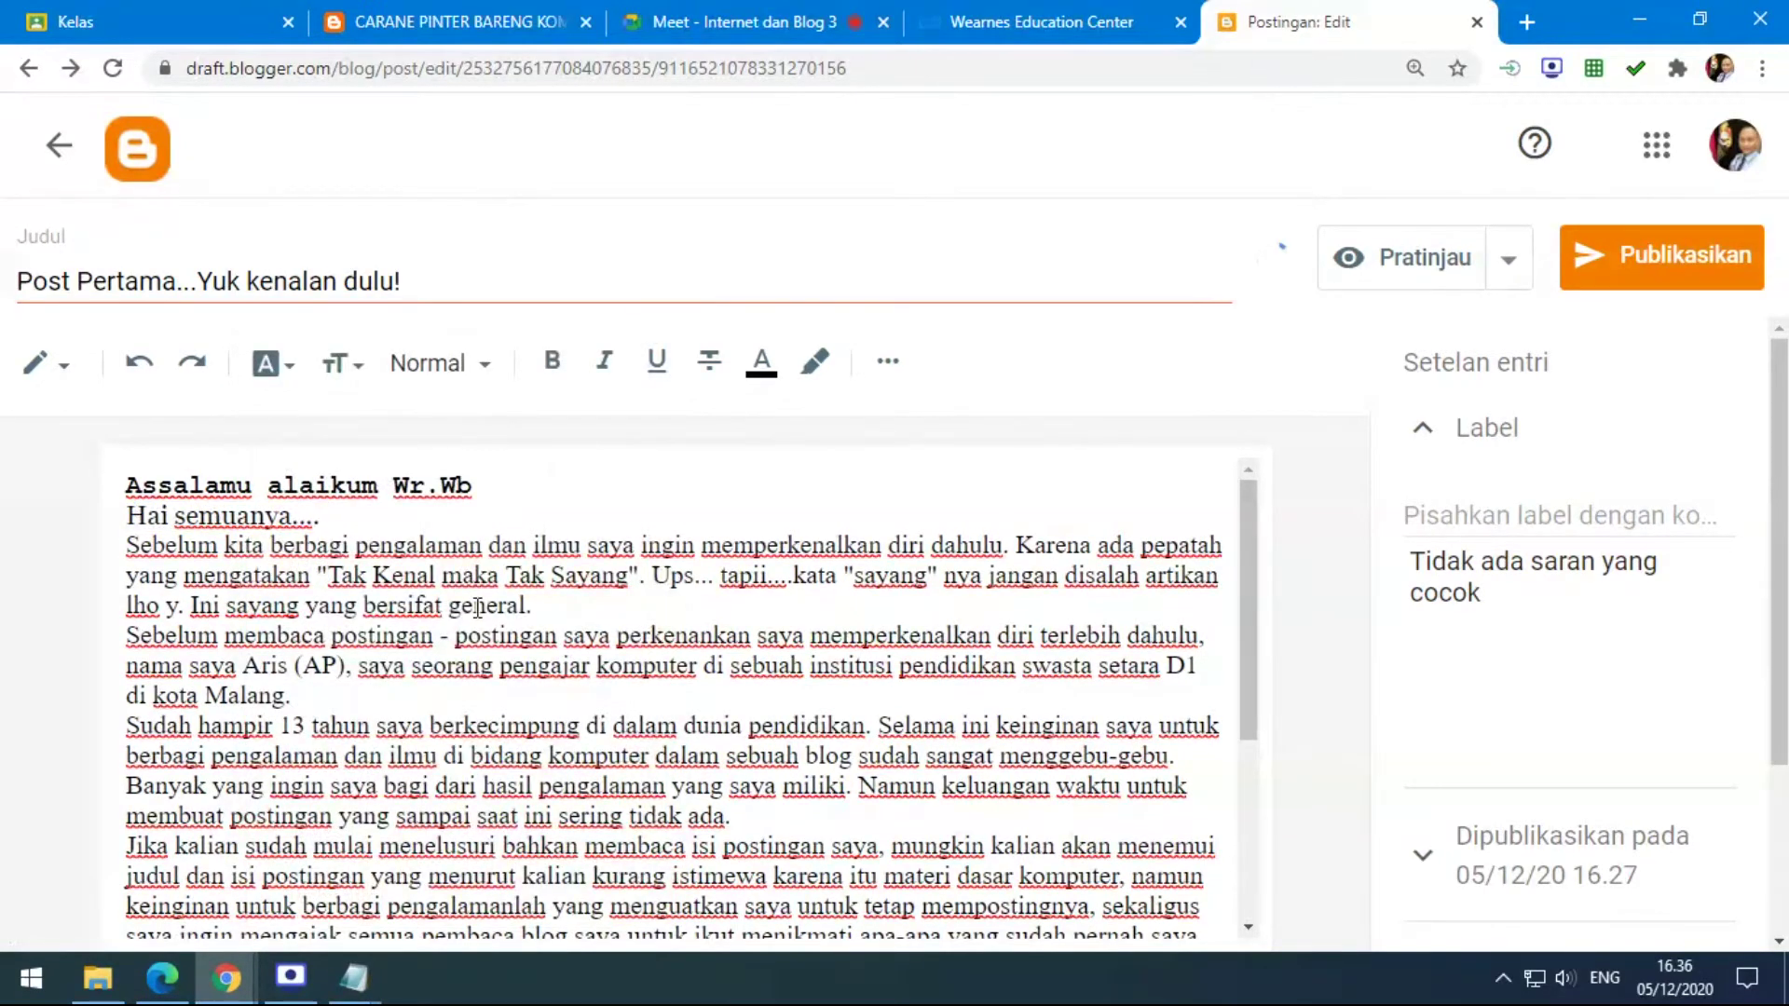
Set the paragraphs from "Sebelum kita berbagi" to "di kota Malang." in the Helvetica font.
{"action": "left_click", "coordinate": [128, 548]}
{"action": "left_click_drag", "start_coordinate": [128, 548], "coordinate": [303, 697]}
{"action": "left_click", "coordinate": [294, 378]}
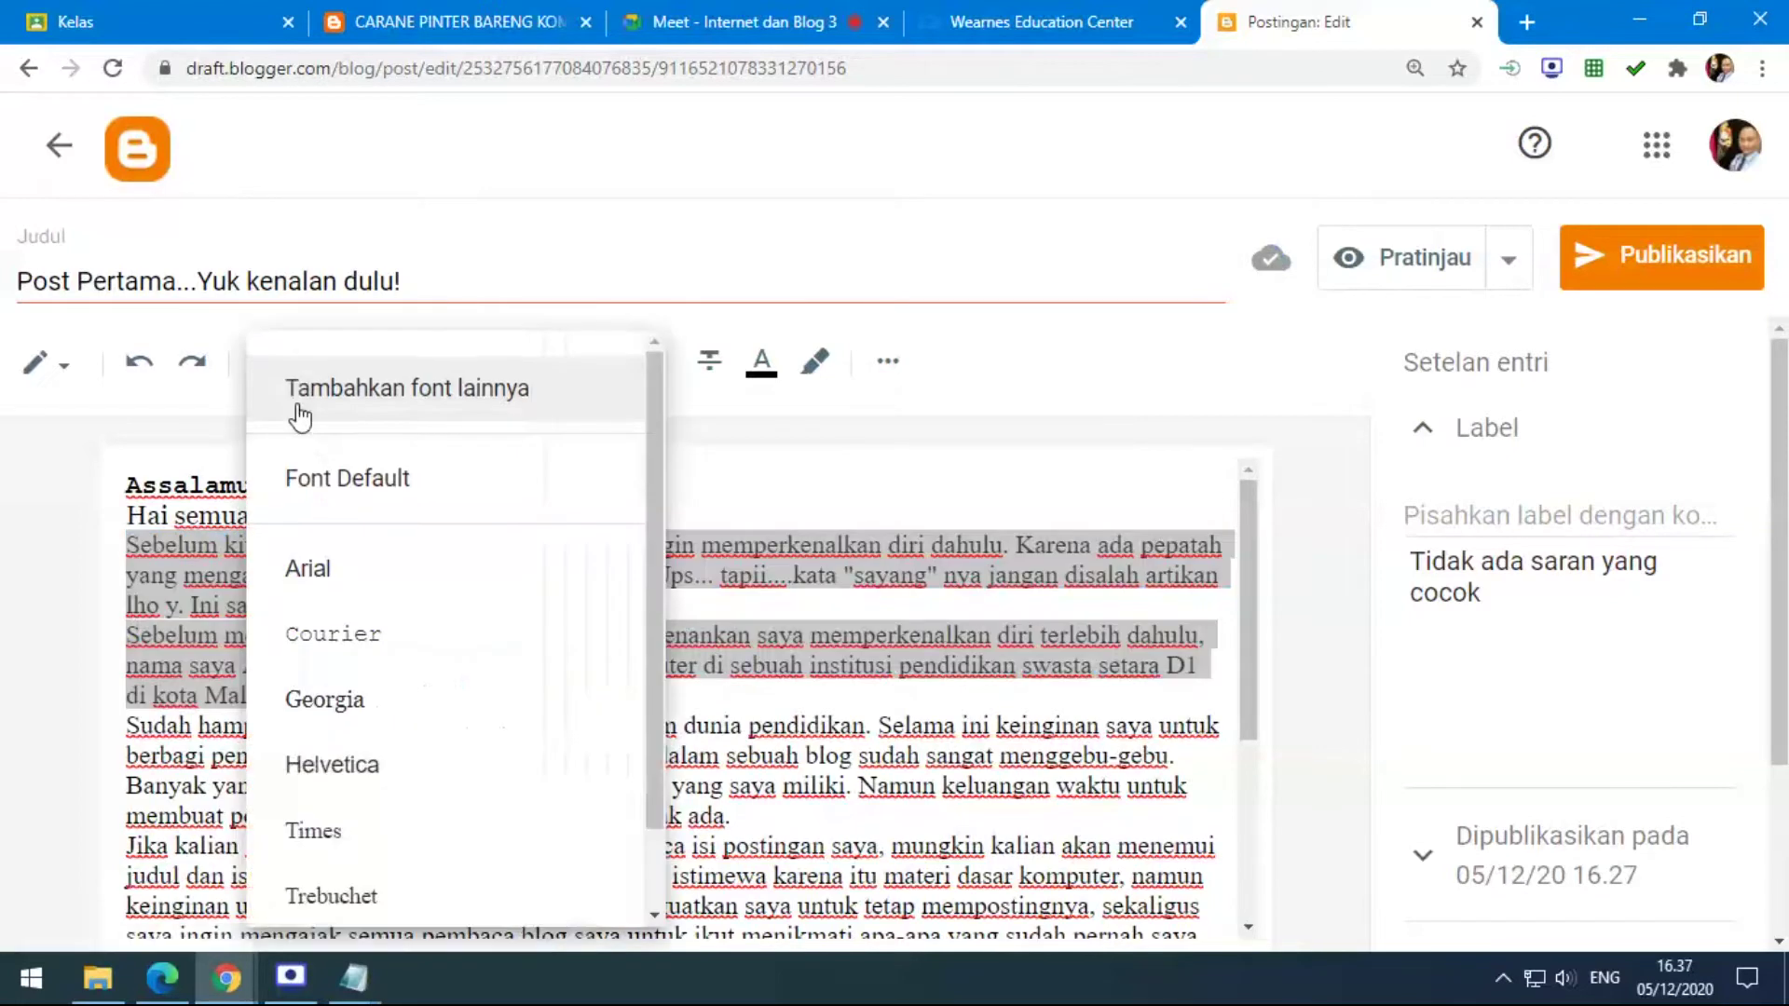
{"action": "left_click", "coordinate": [387, 766]}
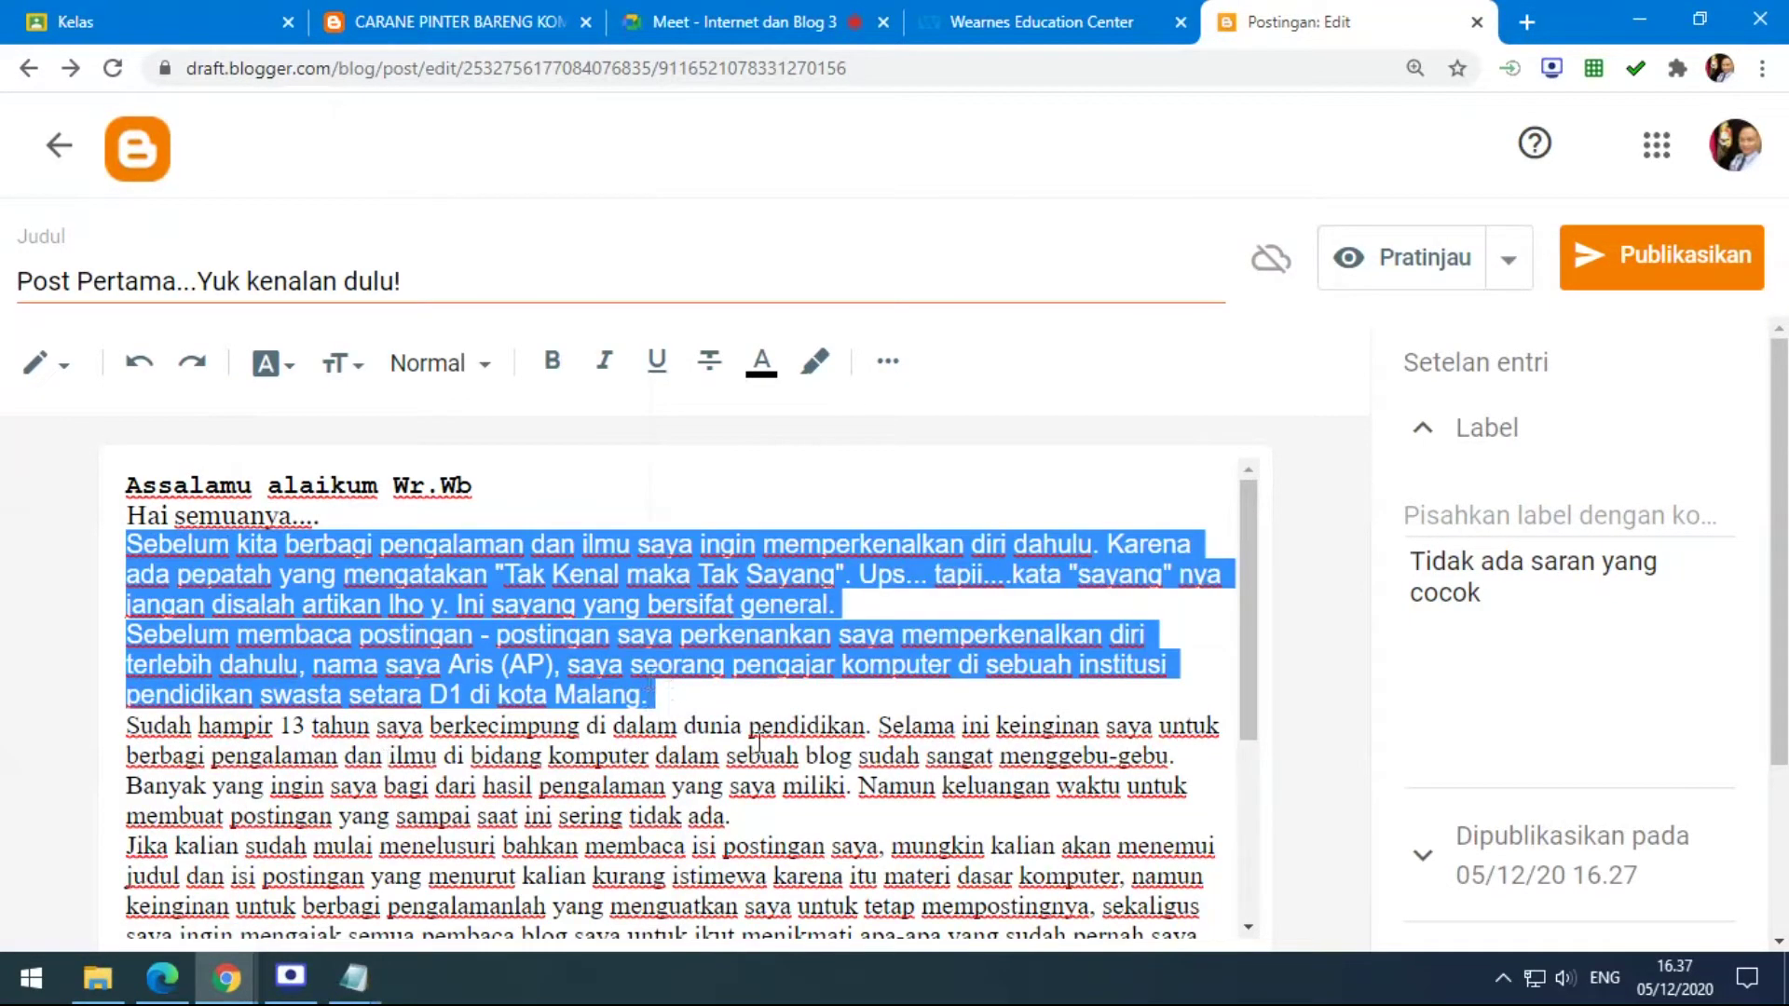
{"action": "left_click", "coordinate": [710, 725]}
{"action": "scroll", "coordinate": [701, 697], "scroll_direction": "down", "scroll_amount": 2}
{"action": "scroll", "coordinate": [702, 697], "scroll_direction": "up", "scroll_amount": 2}
{"action": "left_click", "coordinate": [292, 380]}
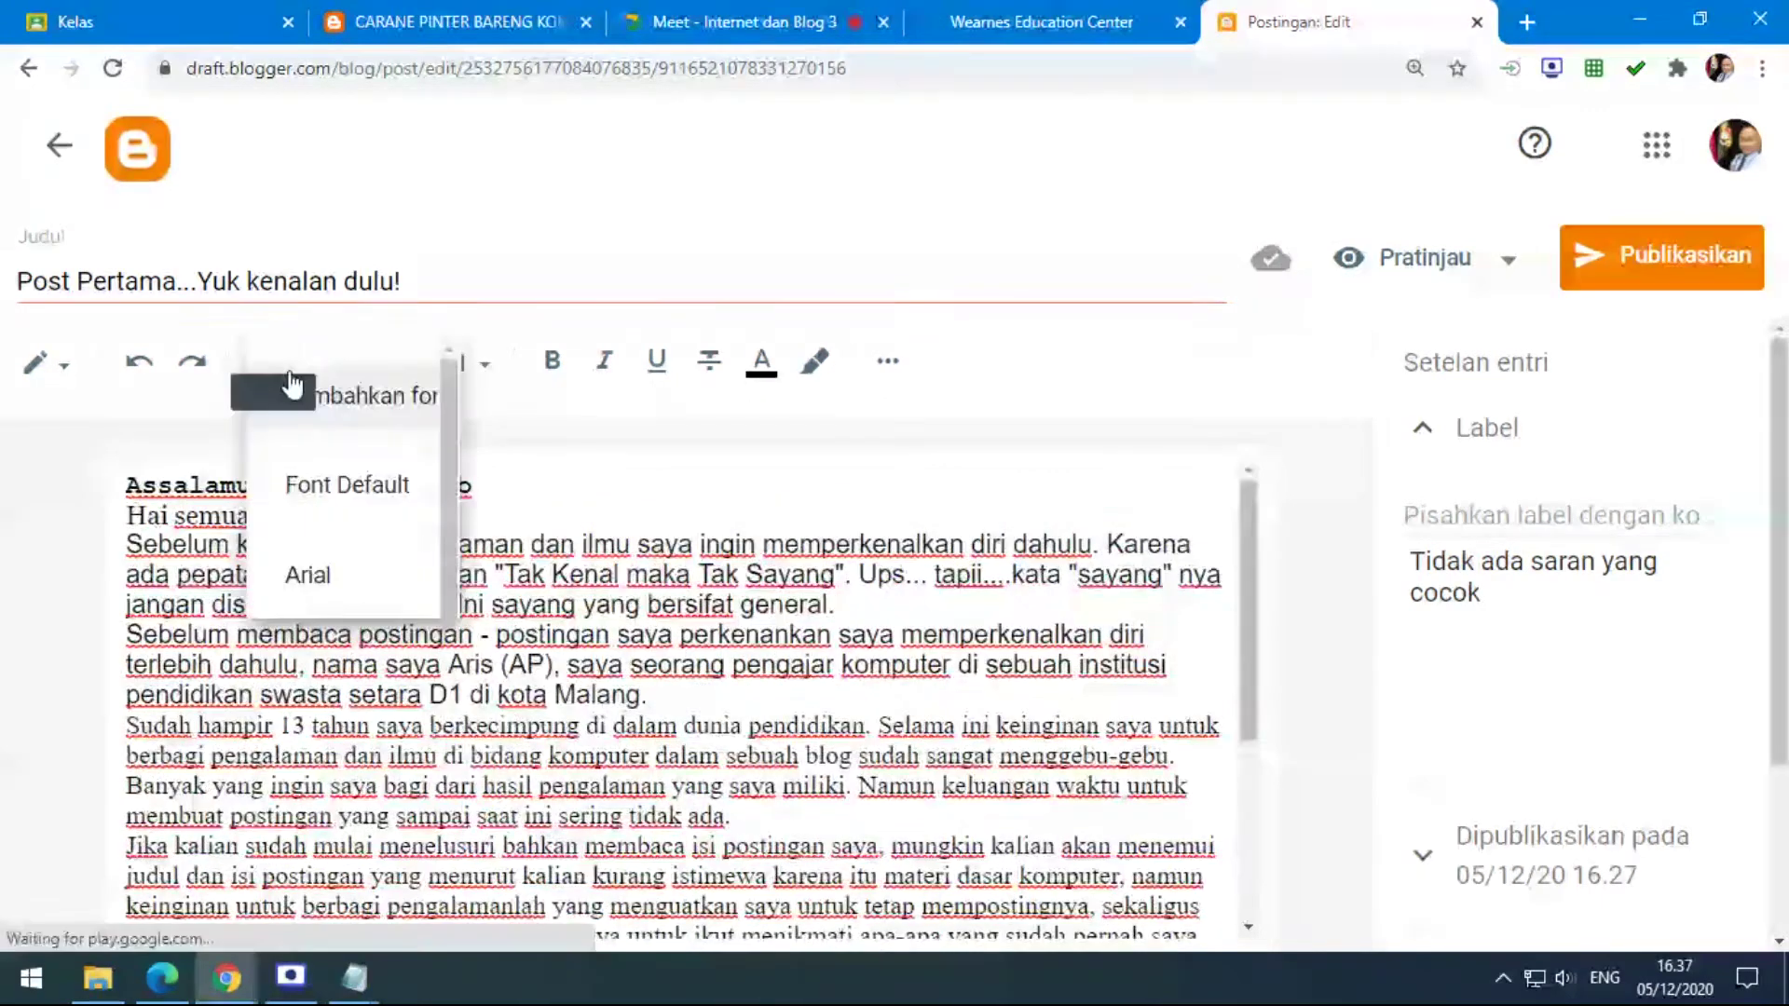
{"action": "scroll", "coordinate": [652, 650], "scroll_direction": "down", "scroll_amount": 1}
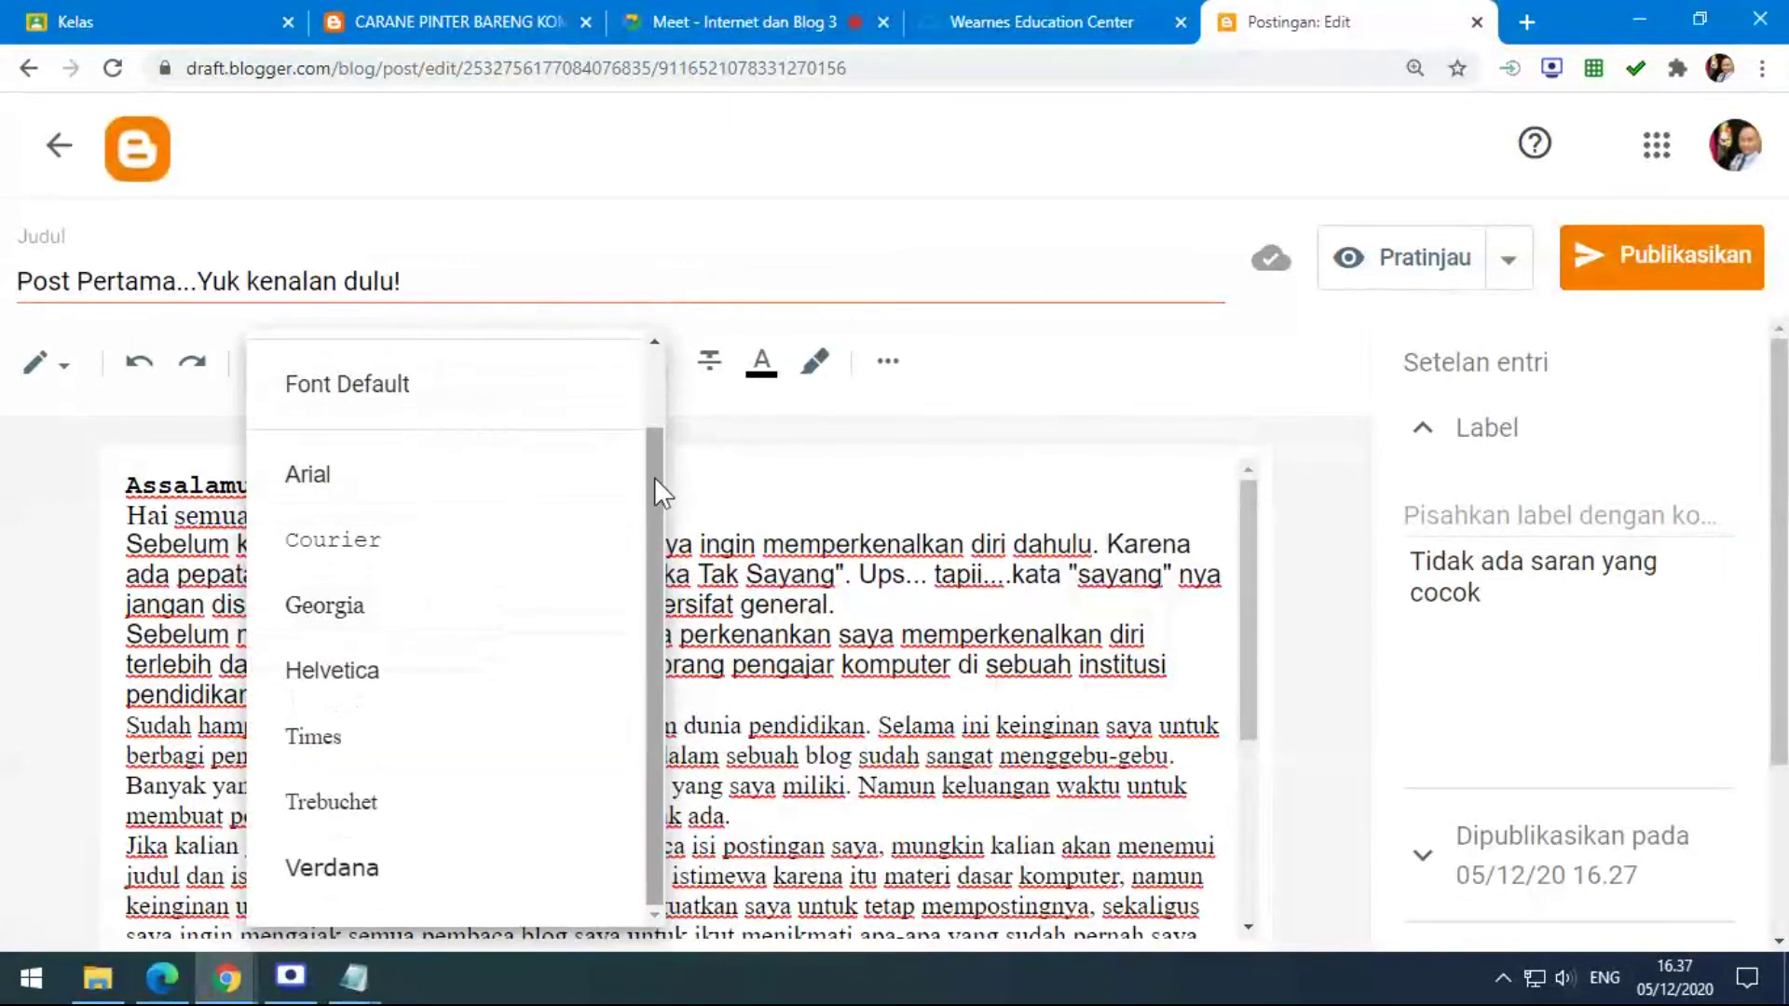
{"action": "left_click_drag", "start_coordinate": [656, 462], "coordinate": [654, 383]}
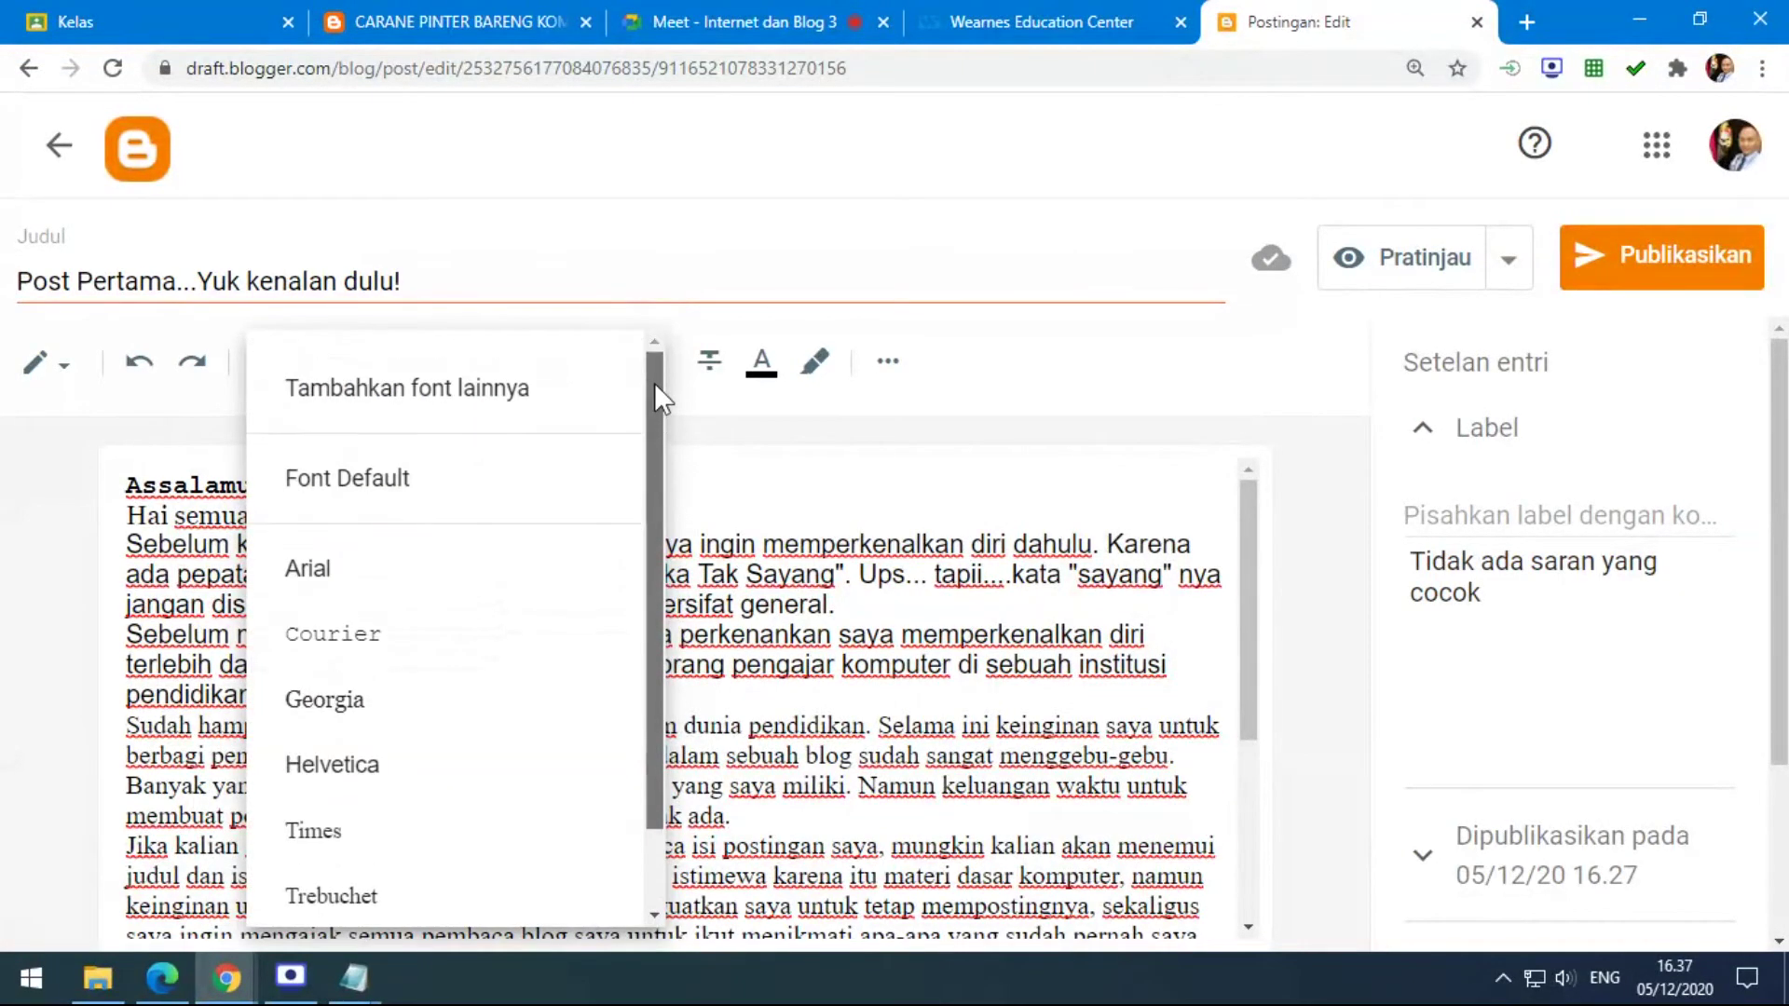
{"action": "left_click", "coordinate": [744, 486]}
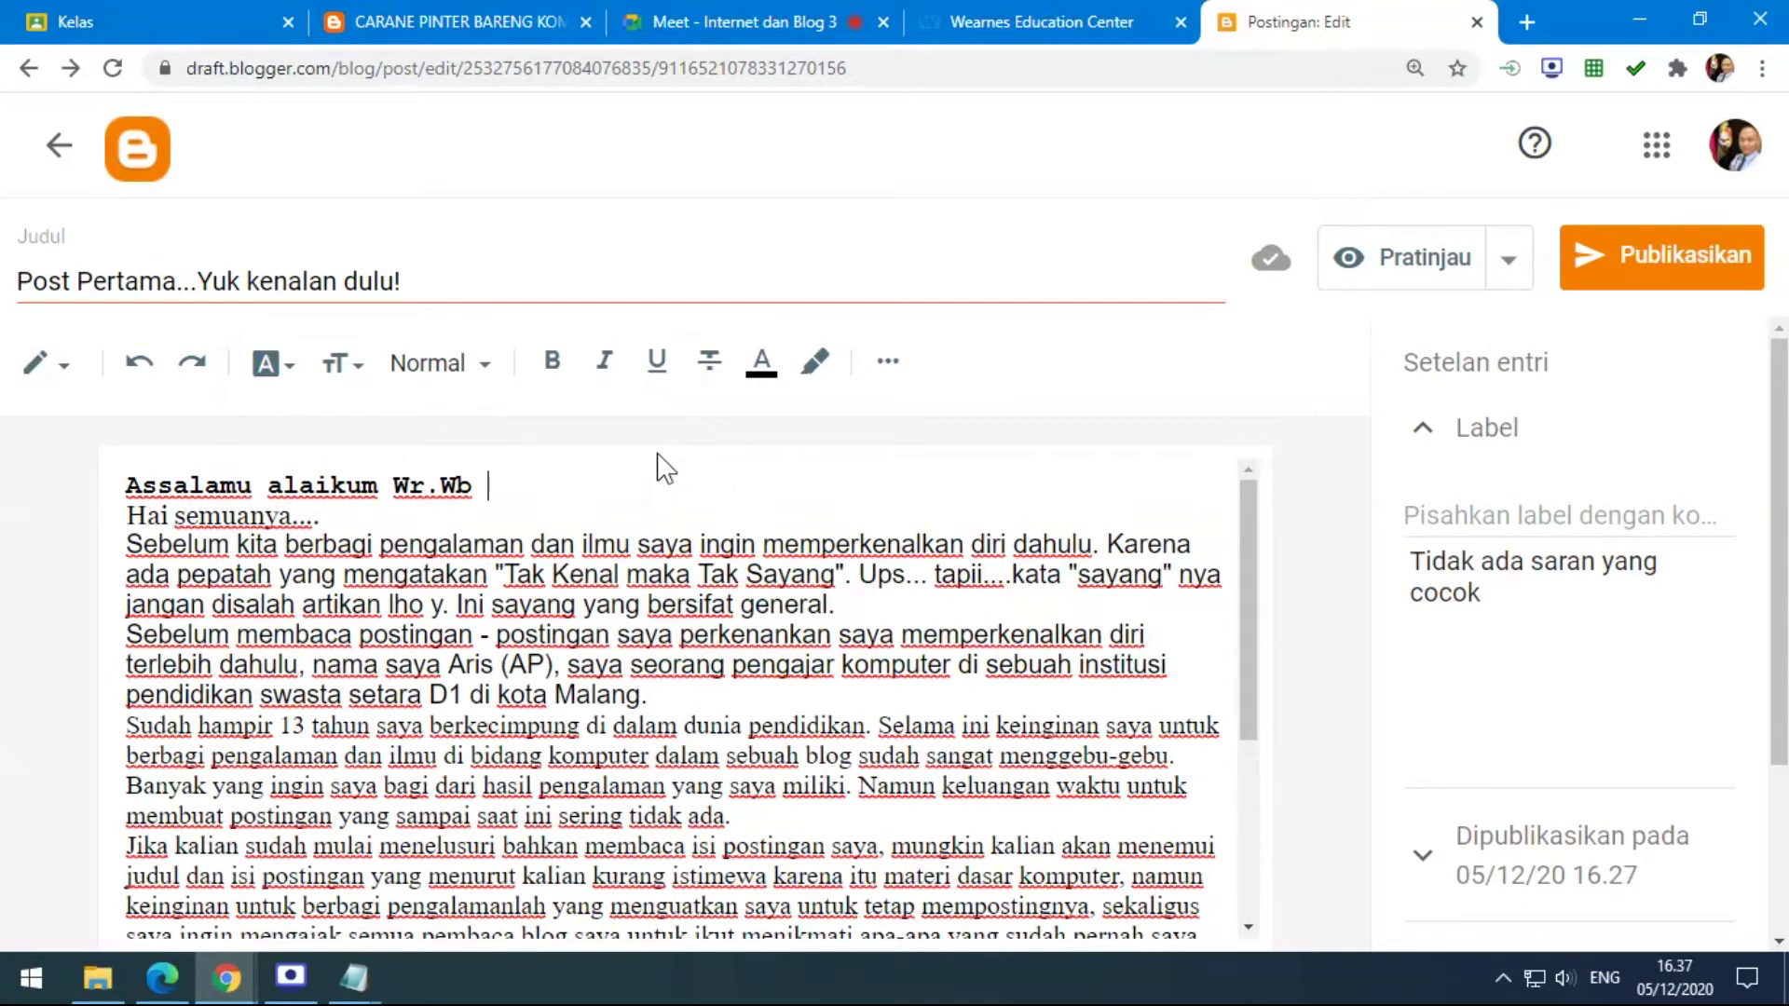
Undo the font changes made to the greeting, the "Hai semuanya...." line and the first two paragraphs.
{"action": "left_click", "coordinate": [139, 365]}
{"action": "left_click", "coordinate": [139, 371]}
{"action": "left_click", "coordinate": [139, 371]}
{"action": "left_click", "coordinate": [140, 373]}
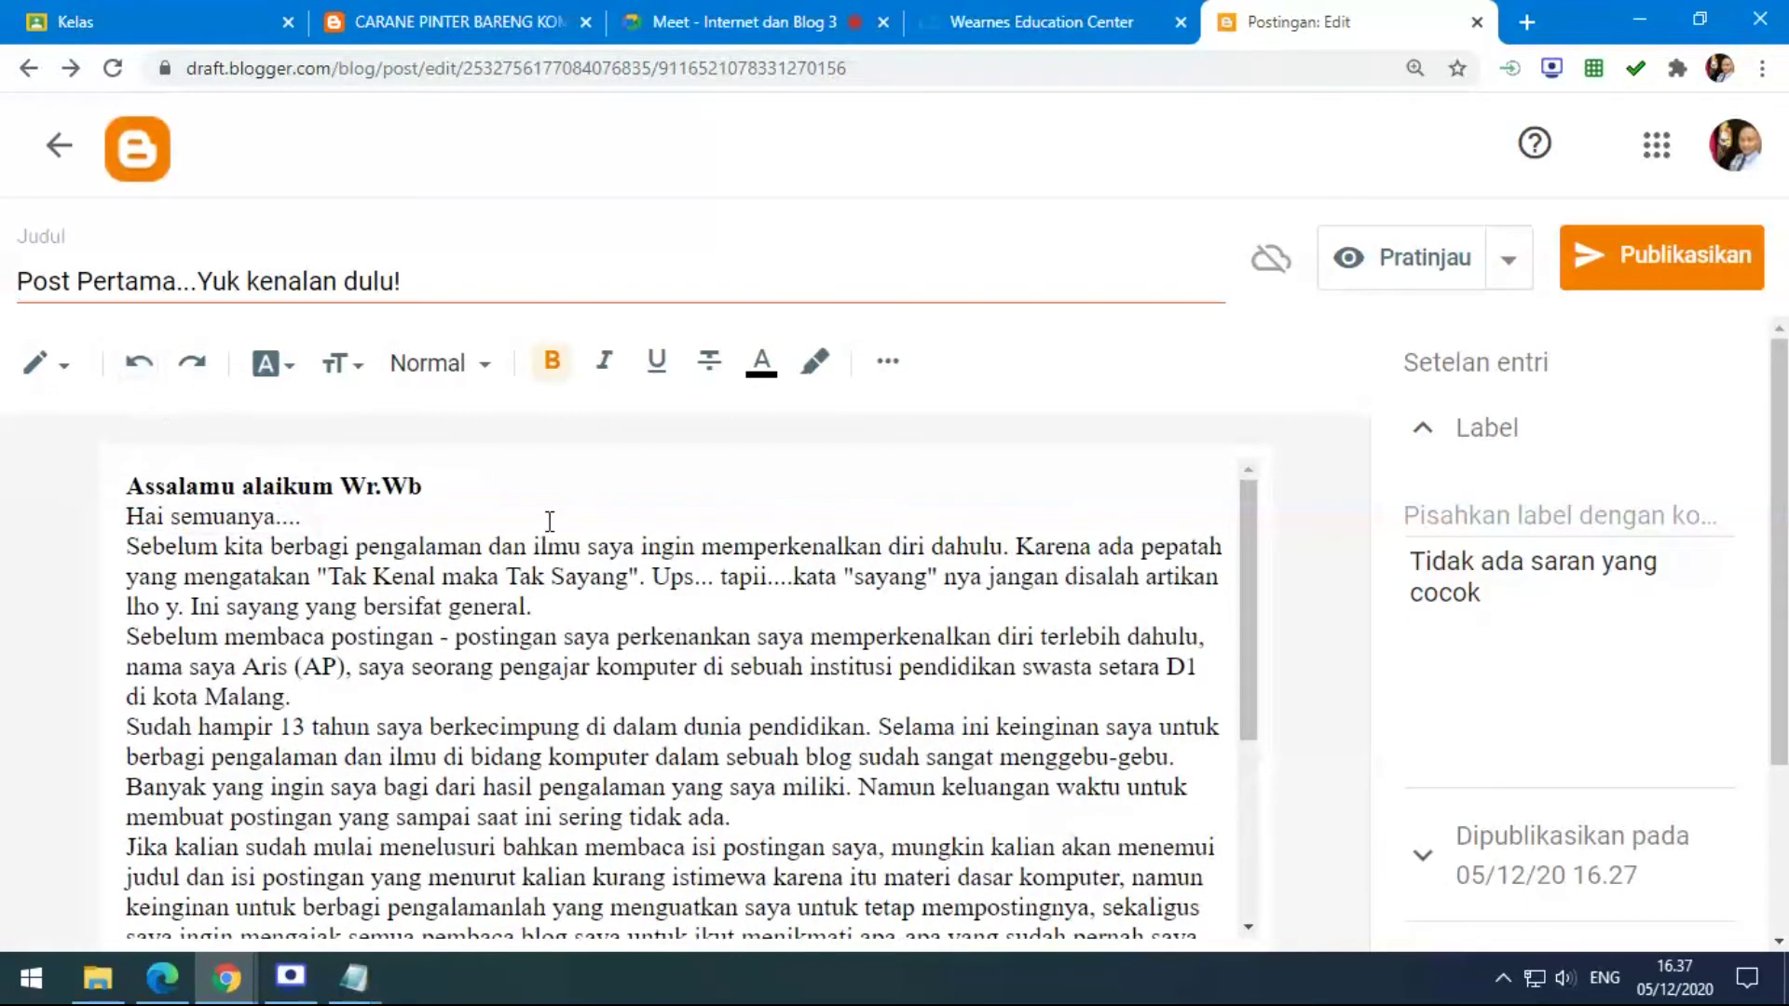
{"action": "left_click", "coordinate": [551, 514]}
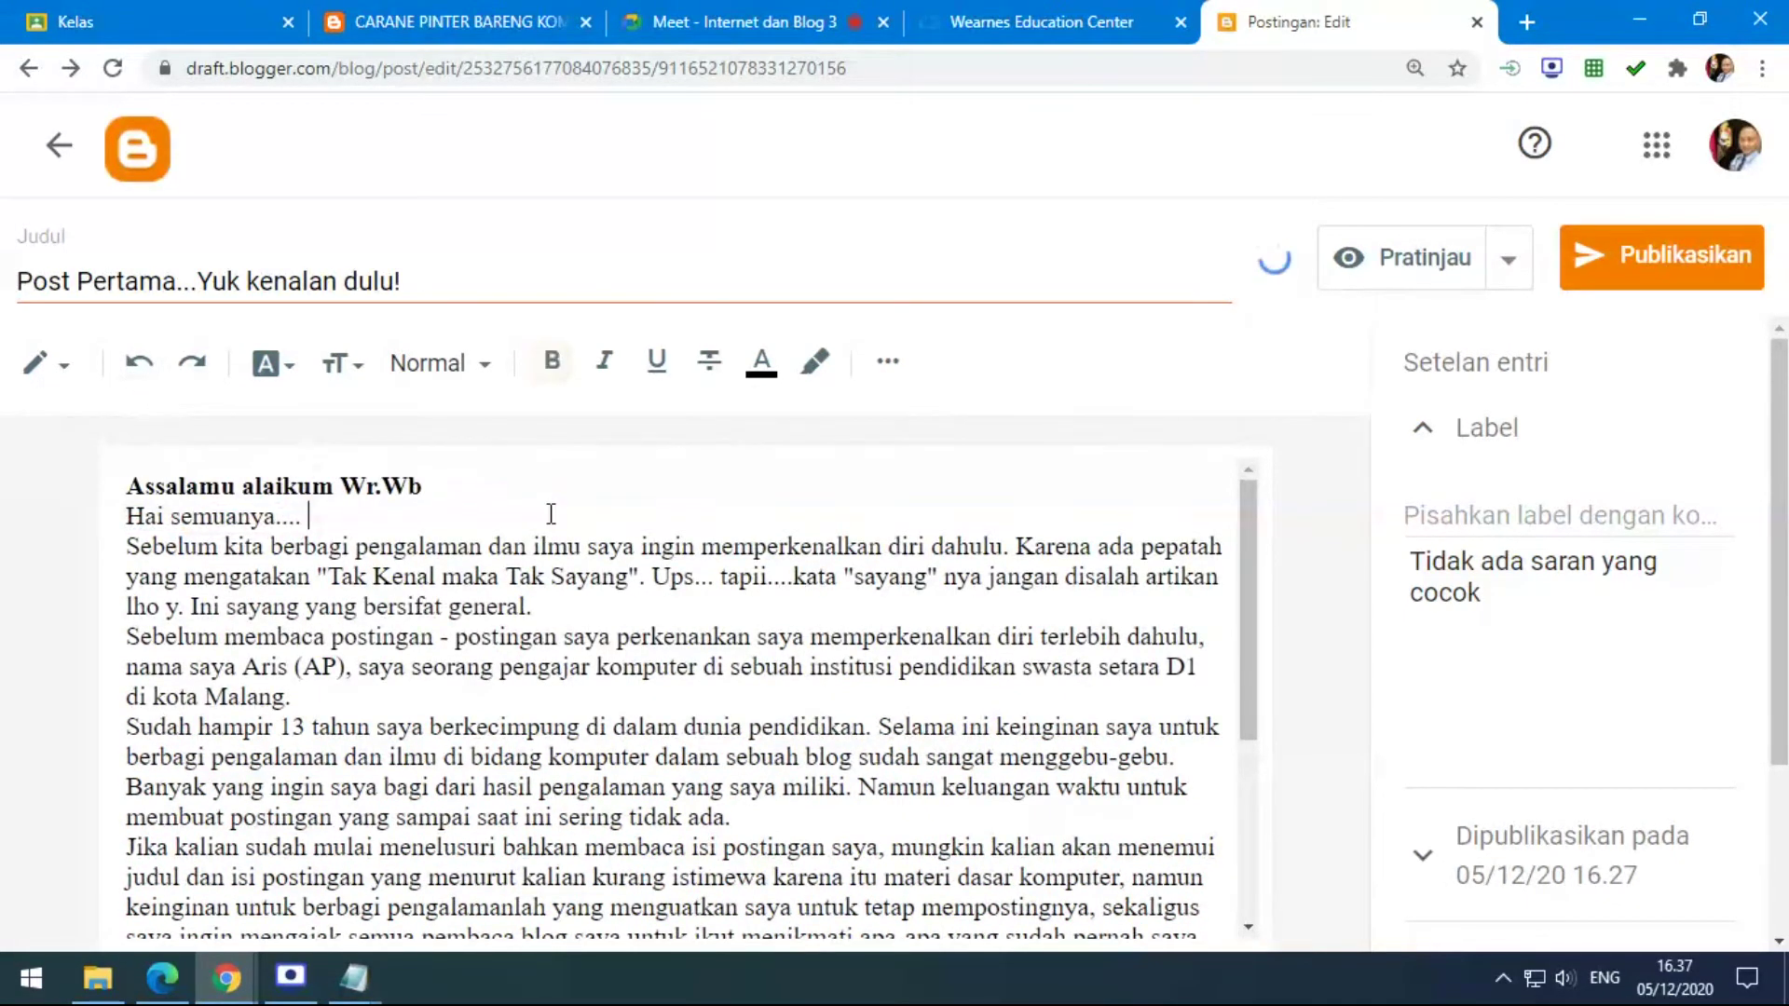
Set the font size of the greeting "Assalamu alaikum Wr.Wb" to Sedang.
{"action": "left_click", "coordinate": [354, 370]}
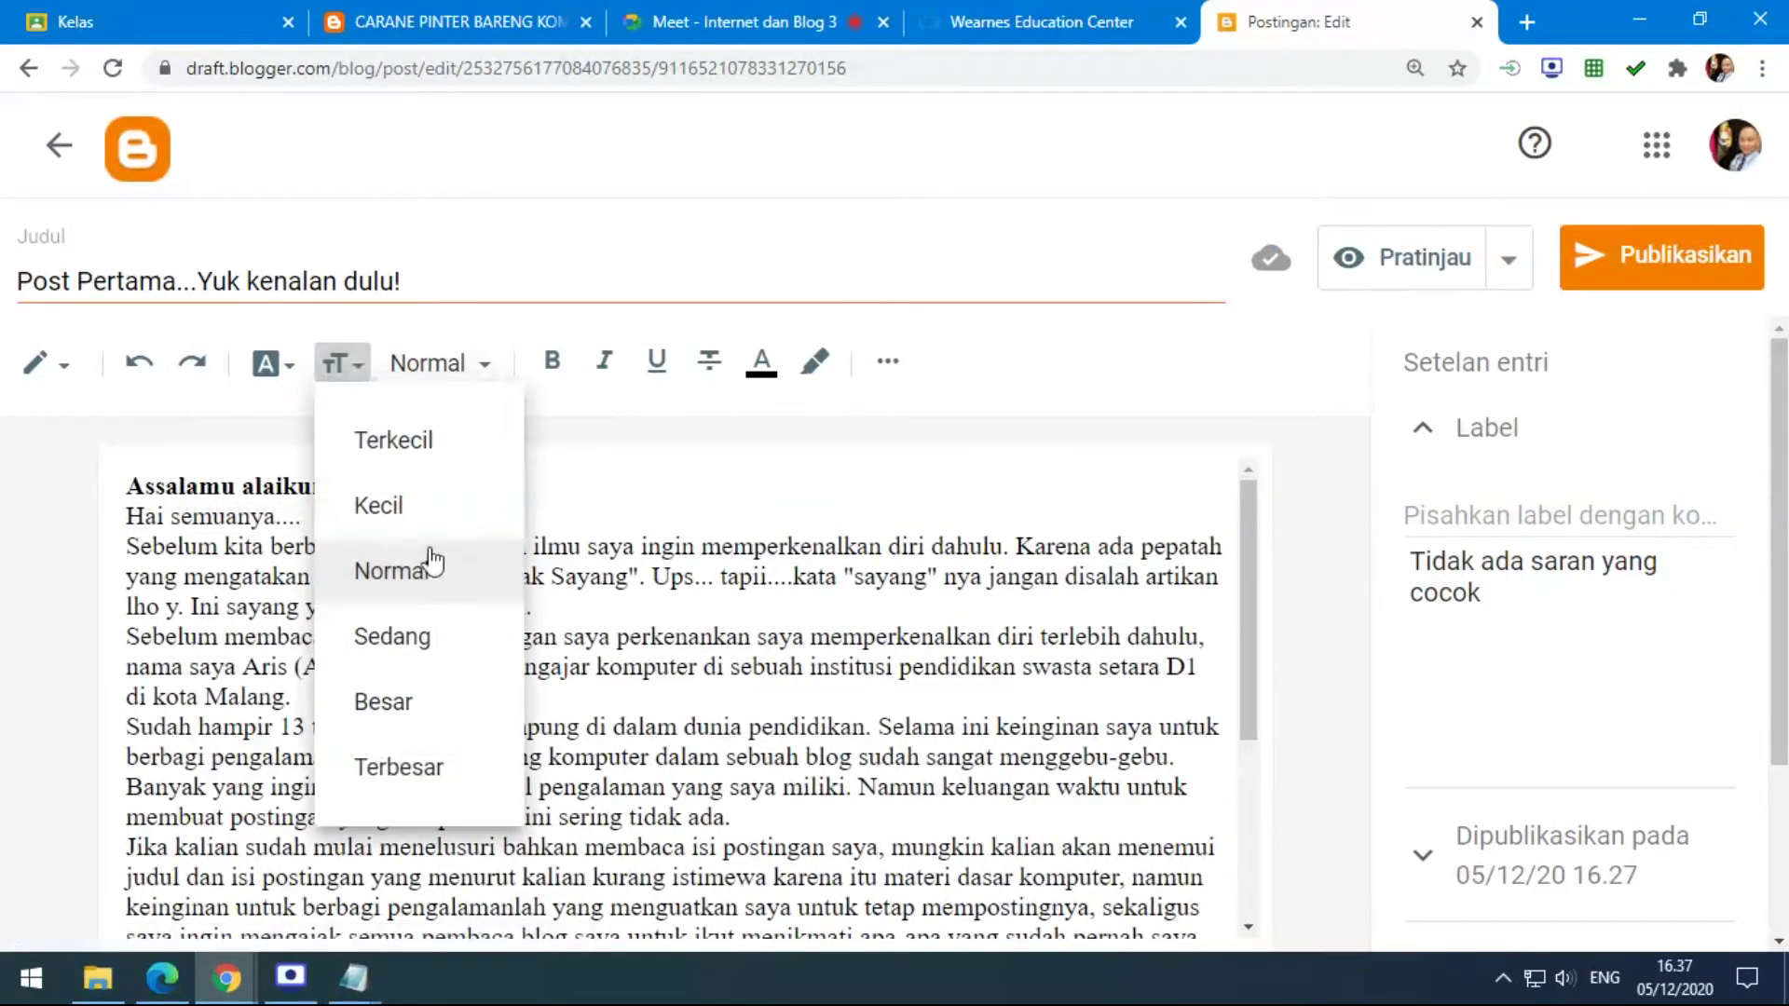
{"action": "left_click", "coordinate": [599, 503]}
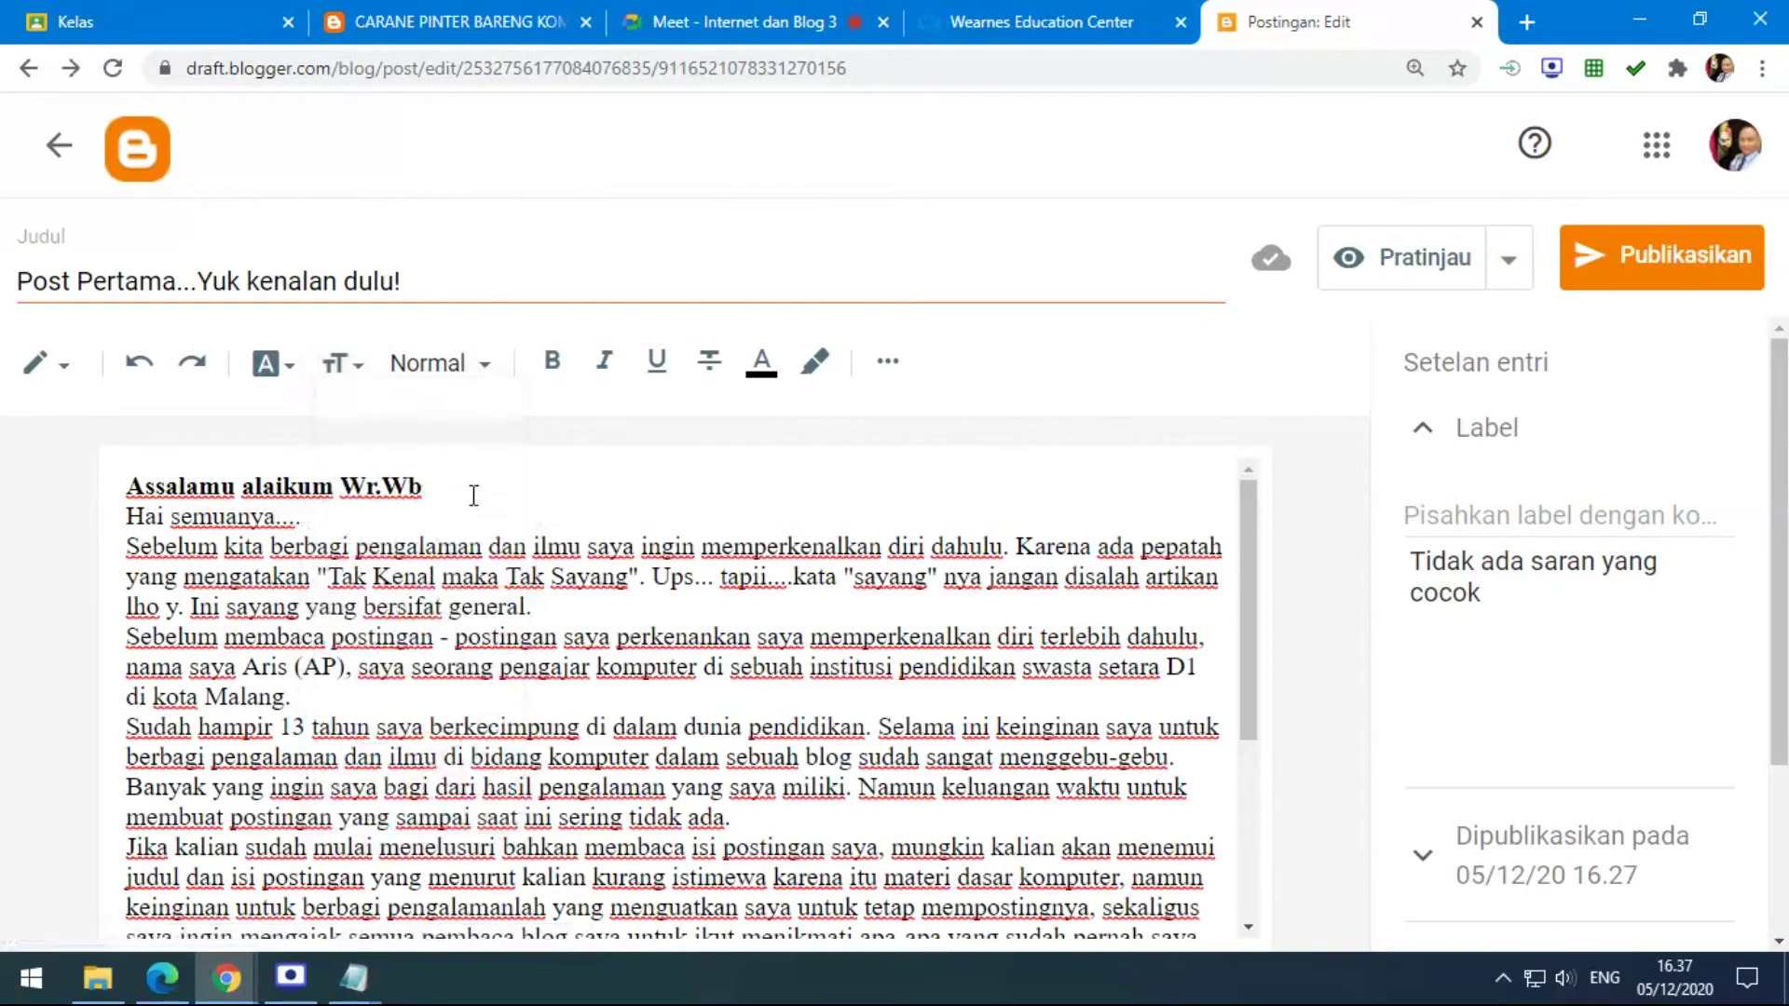
{"action": "left_click", "coordinate": [137, 487]}
{"action": "left_click_drag", "start_coordinate": [137, 488], "coordinate": [424, 487]}
{"action": "left_click", "coordinate": [345, 365]}
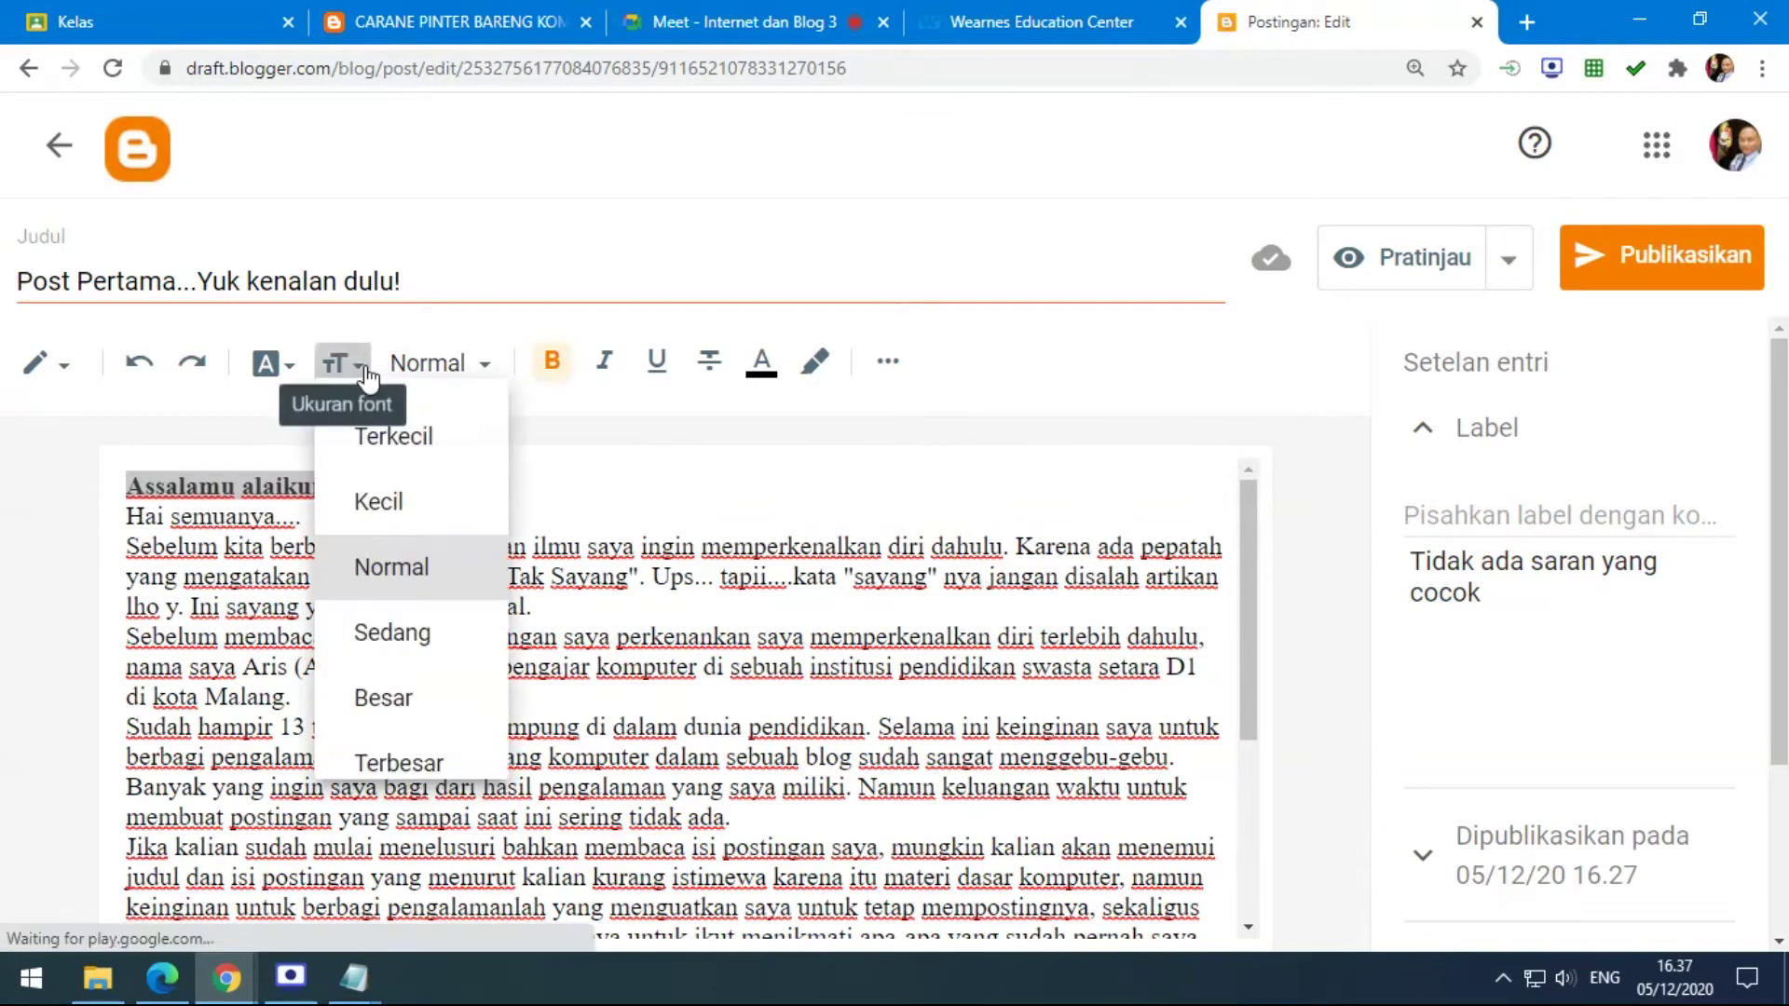
{"action": "left_click", "coordinate": [406, 640]}
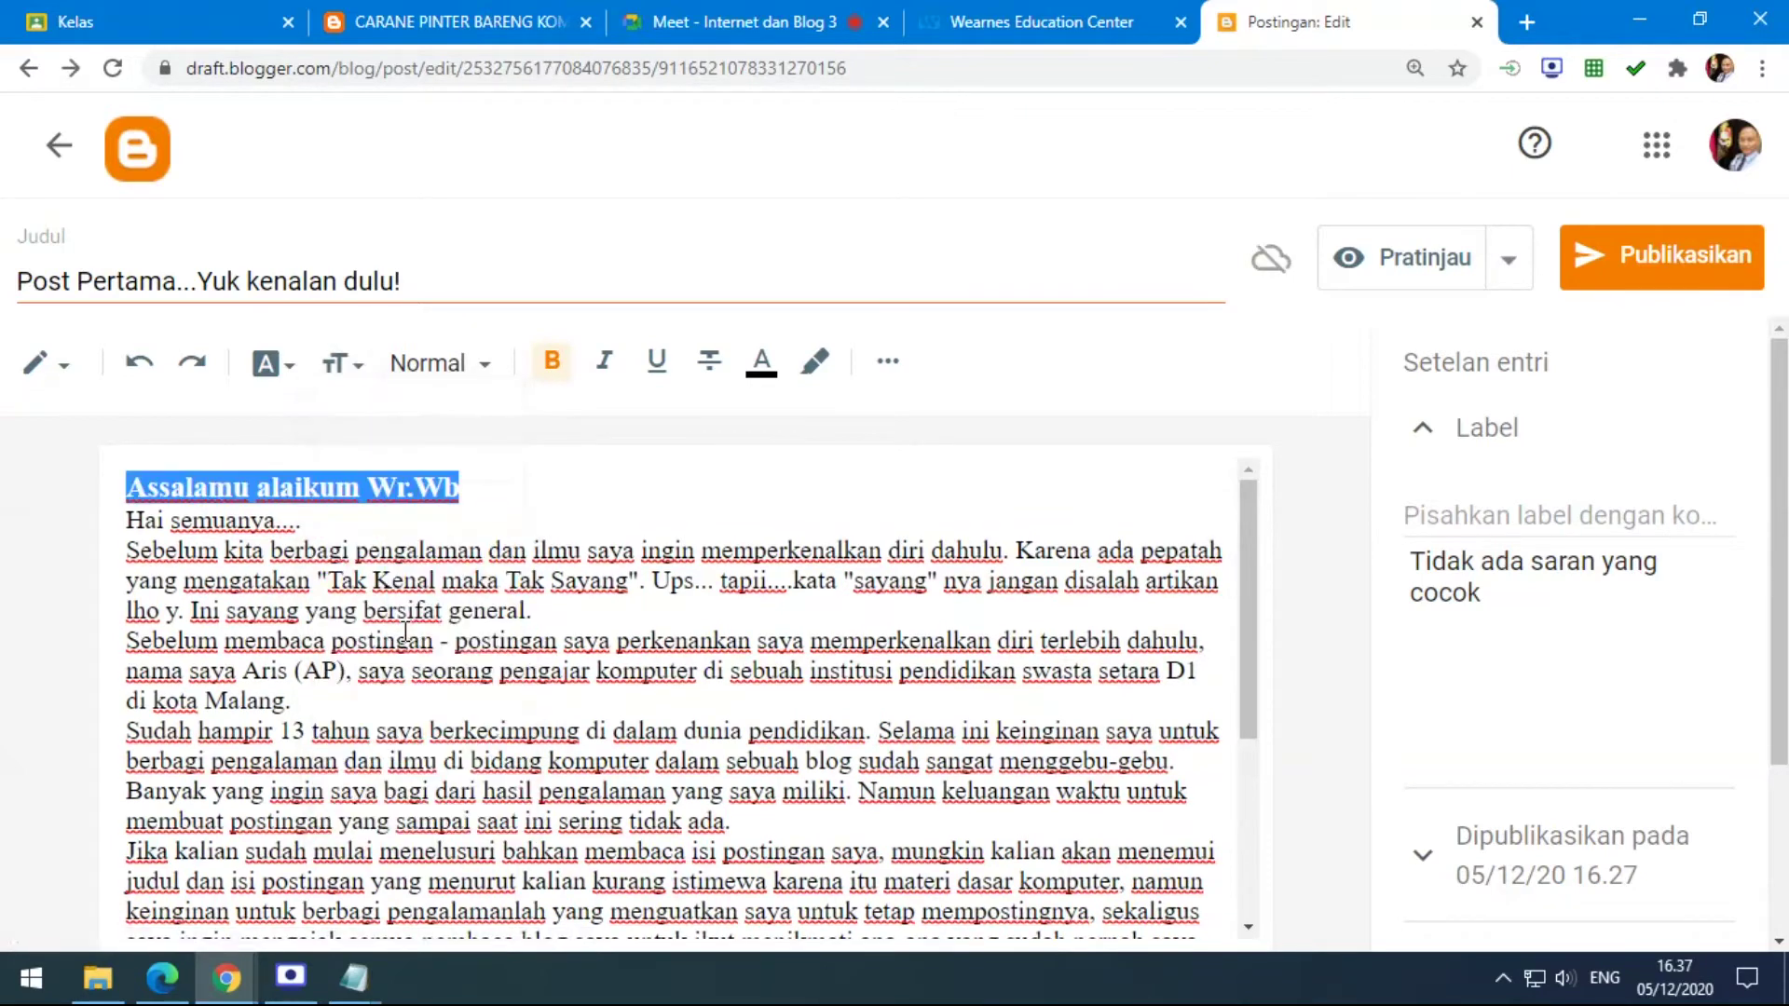
Examine the paragraph styles available for the greeting "Assalamu alaikum Wr.Wb" and compare the greeting with the post title.
{"action": "left_click", "coordinate": [483, 368]}
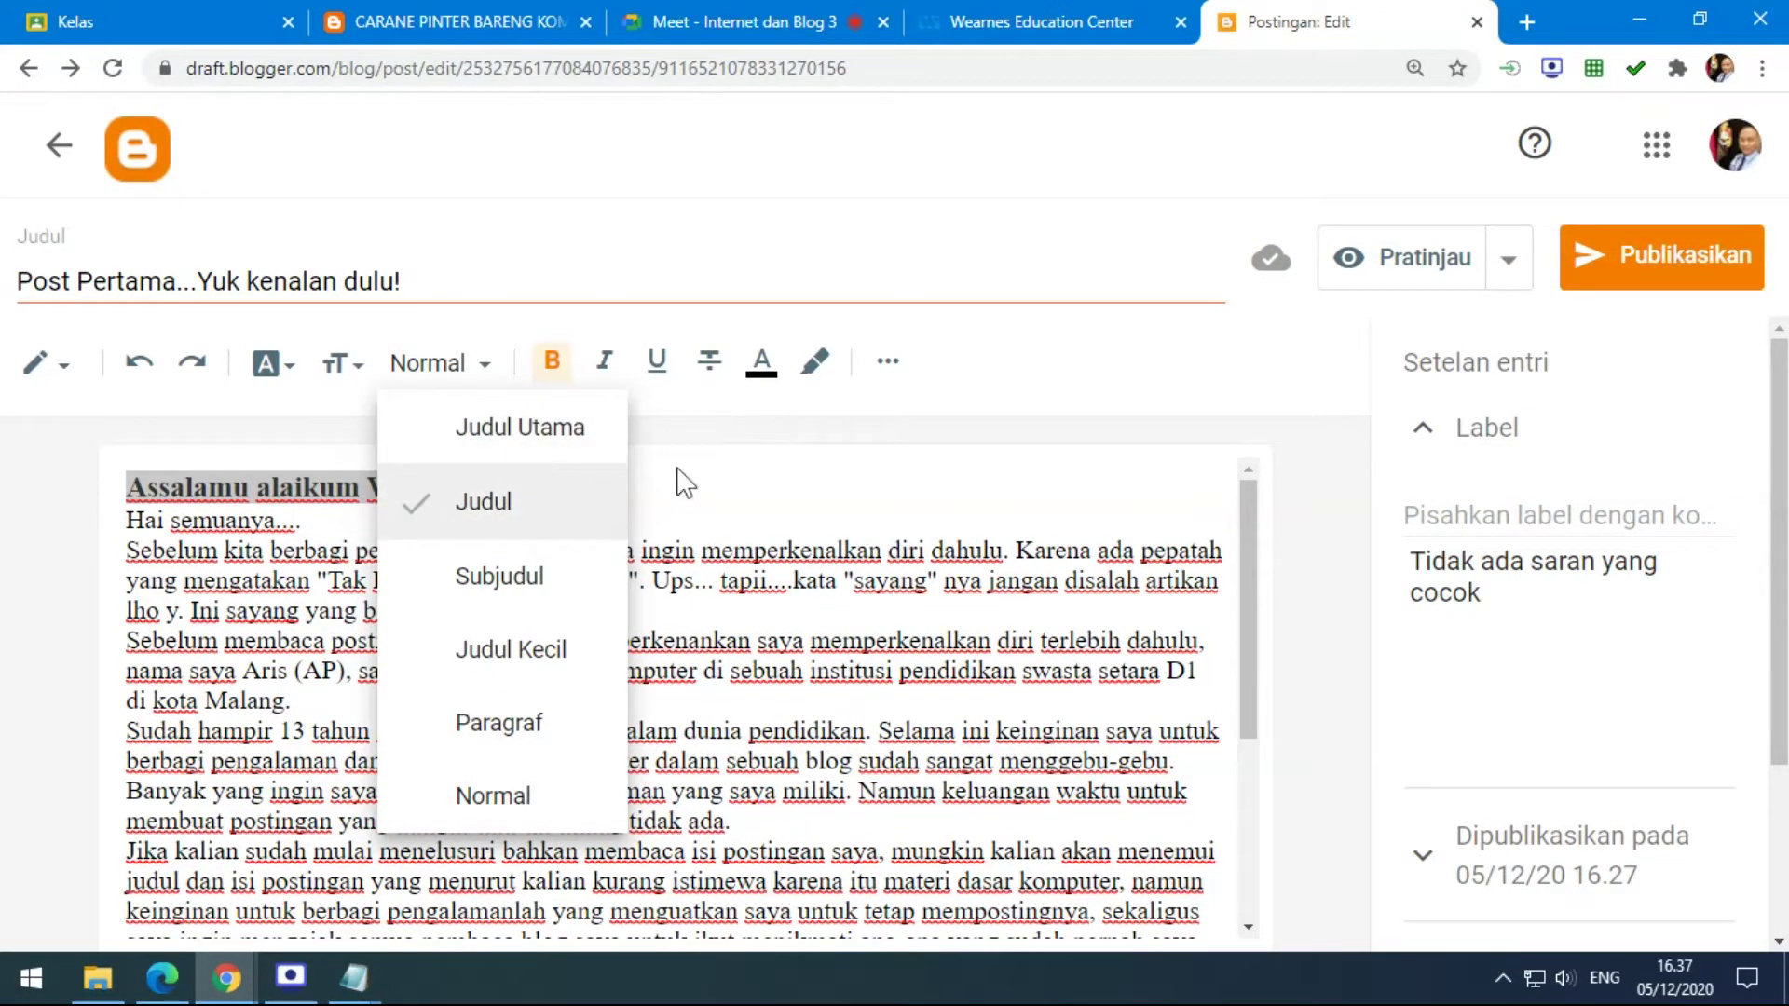
{"action": "left_click", "coordinate": [486, 378]}
{"action": "left_click", "coordinate": [480, 373]}
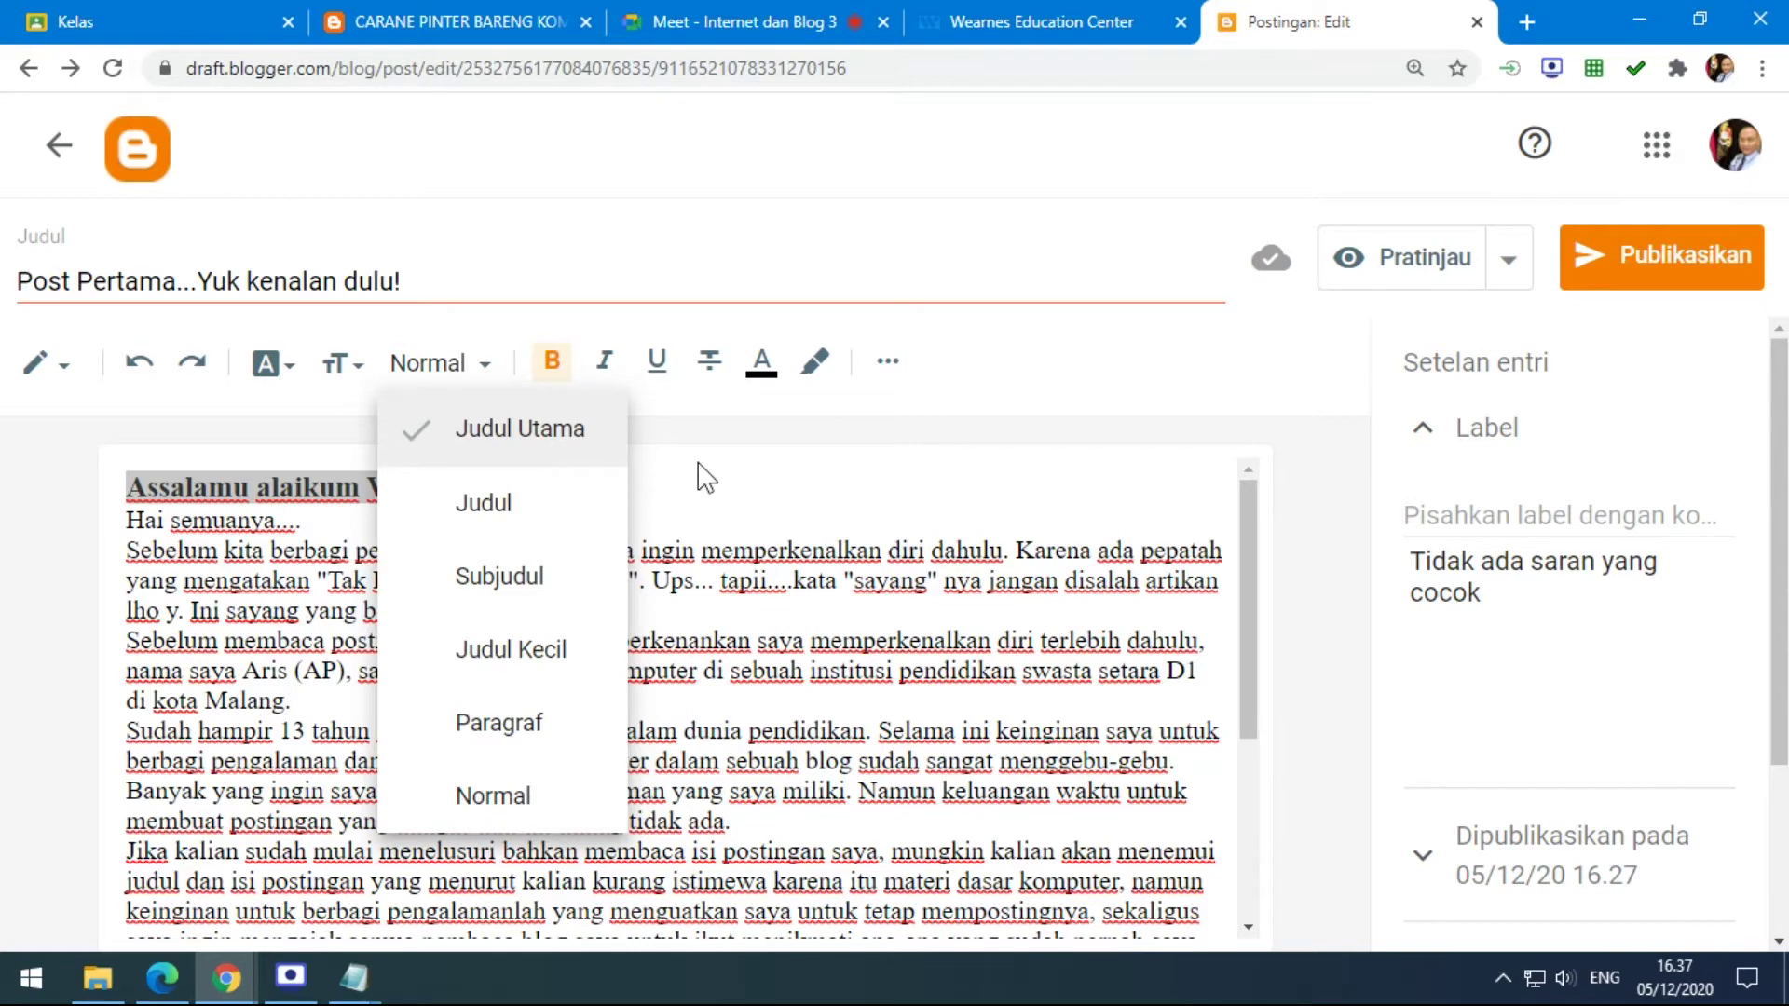
{"action": "left_click", "coordinate": [643, 479]}
{"action": "left_click_drag", "start_coordinate": [127, 489], "coordinate": [492, 488]}
{"action": "left_click", "coordinate": [438, 276]}
{"action": "key", "text": "ctrl+shift+Left"}
{"action": "key", "text": "ctrl+shift+Left"}
{"action": "key", "text": "ctrl+shift+Left"}
{"action": "key", "text": "ctrl+shift+Left"}
{"action": "key", "text": "ctrl+shift+Left"}
{"action": "key", "text": "ctrl+shift+Left"}
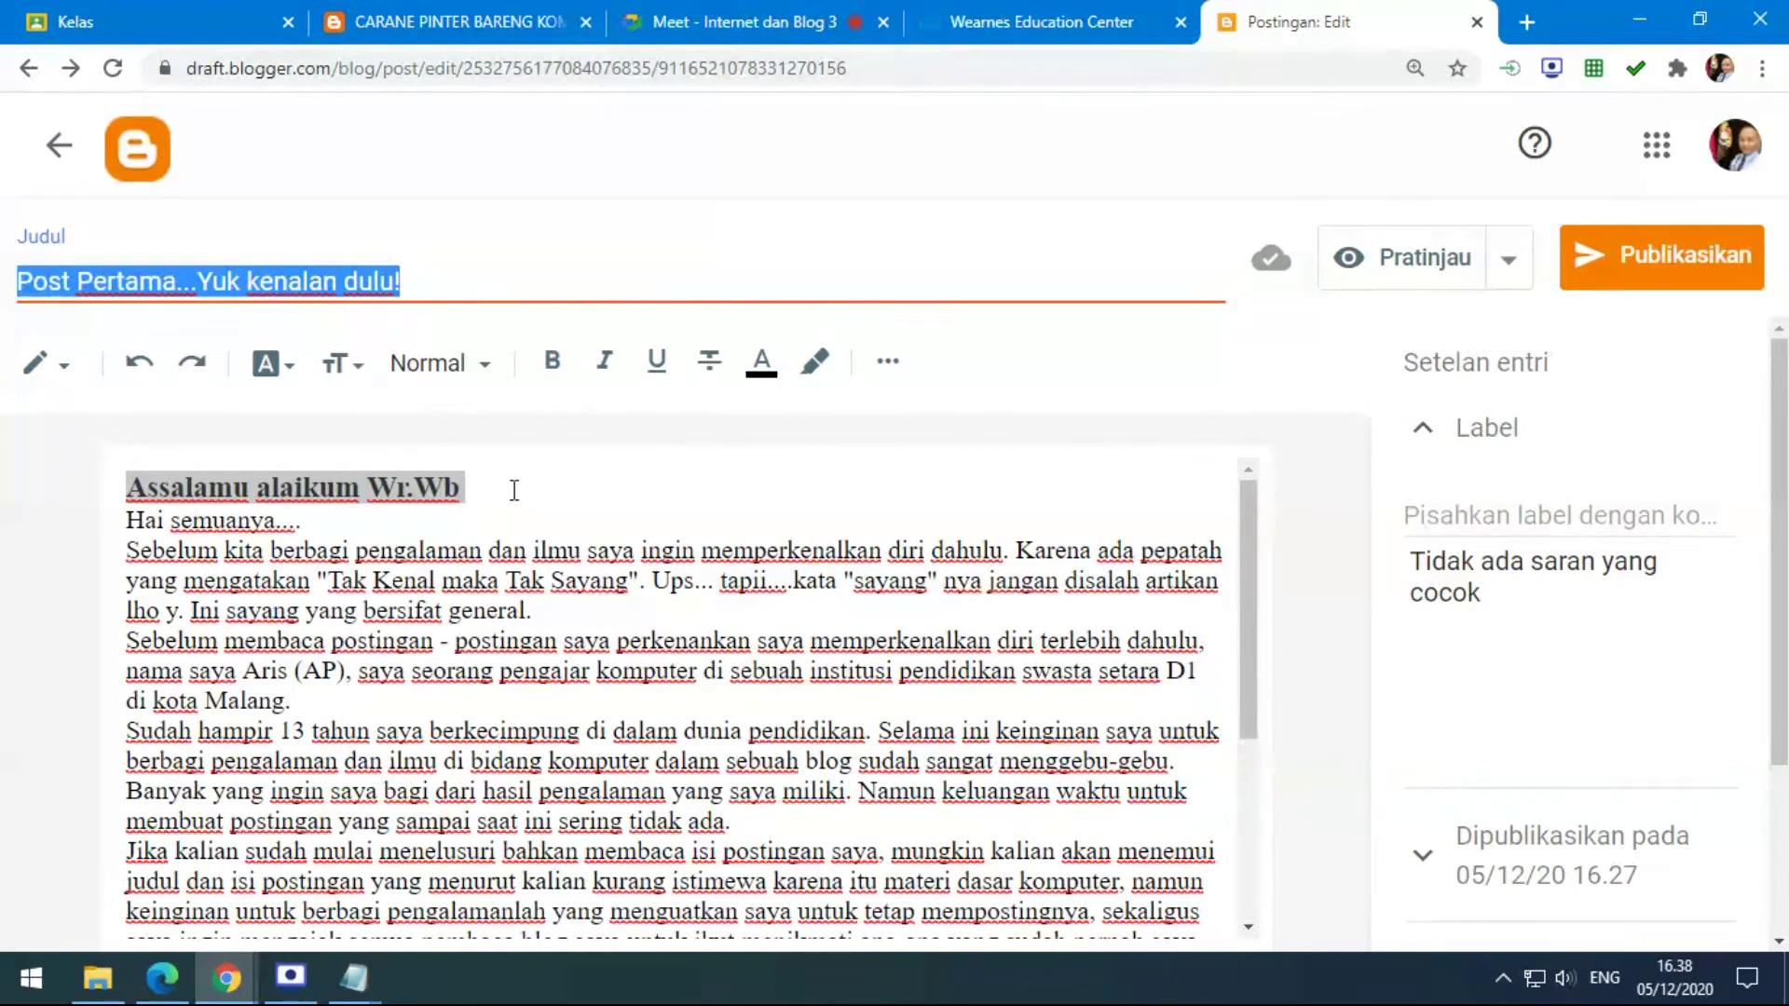
{"action": "left_click_drag", "start_coordinate": [515, 490], "coordinate": [127, 494]}
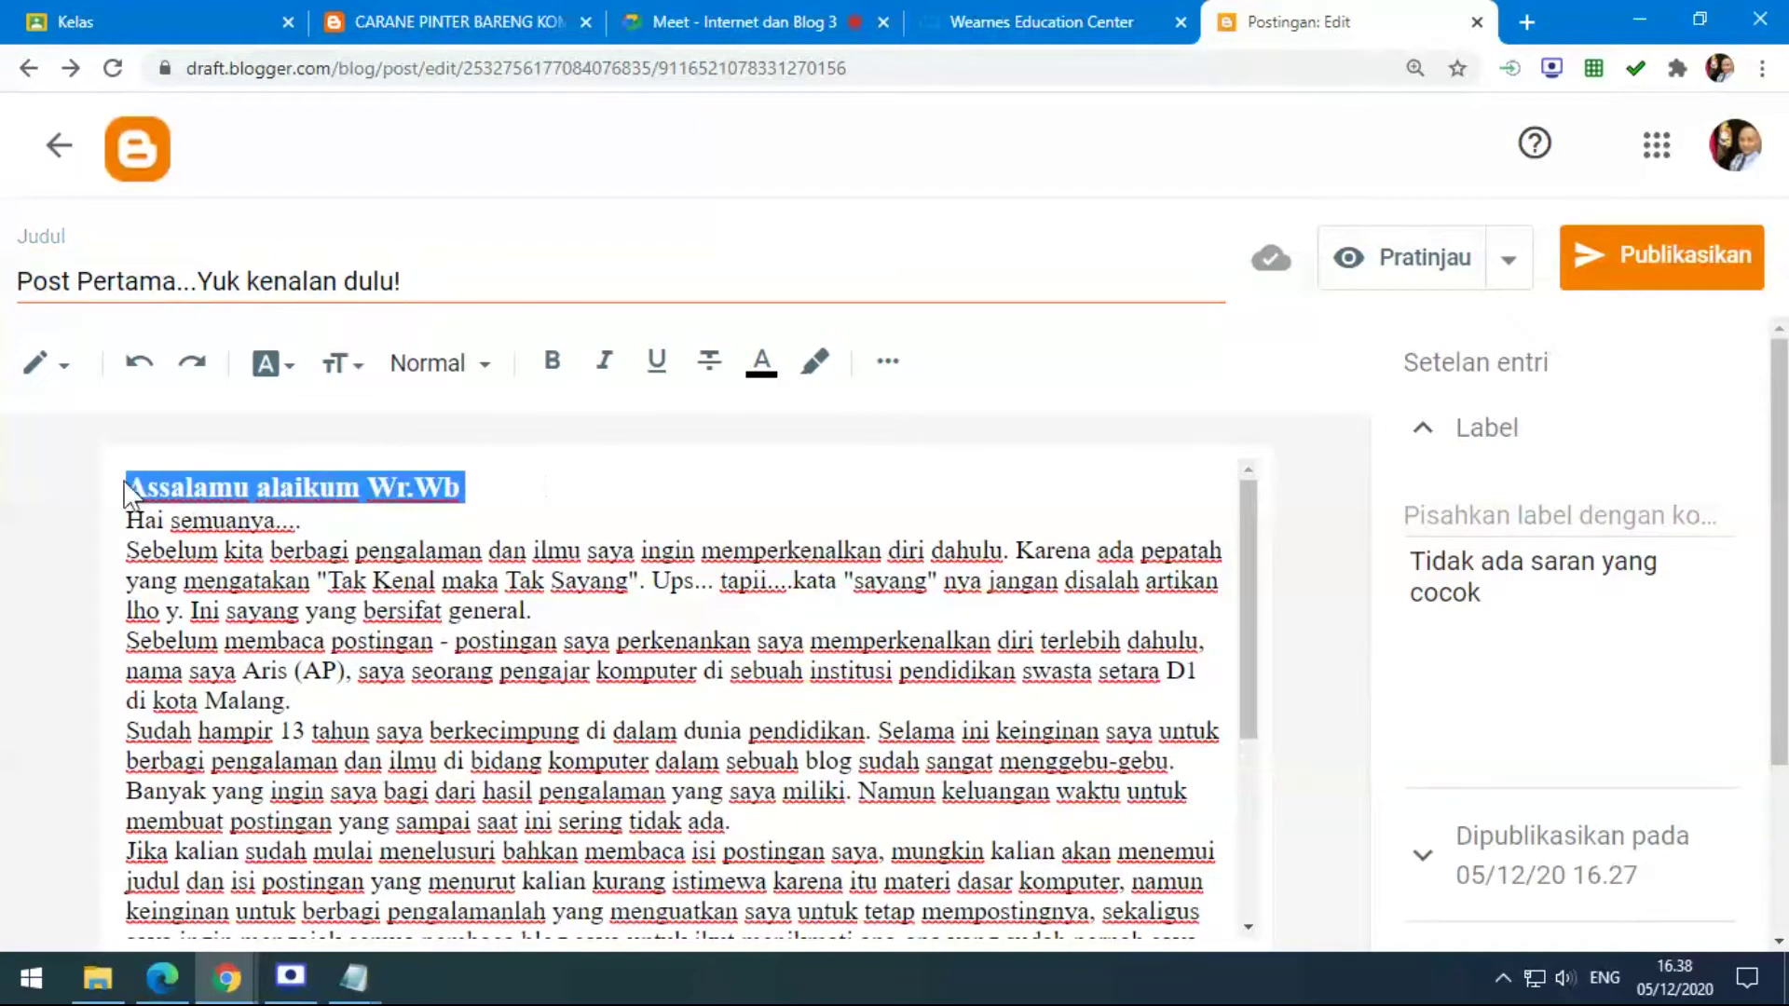
{"action": "left_click", "coordinate": [482, 366]}
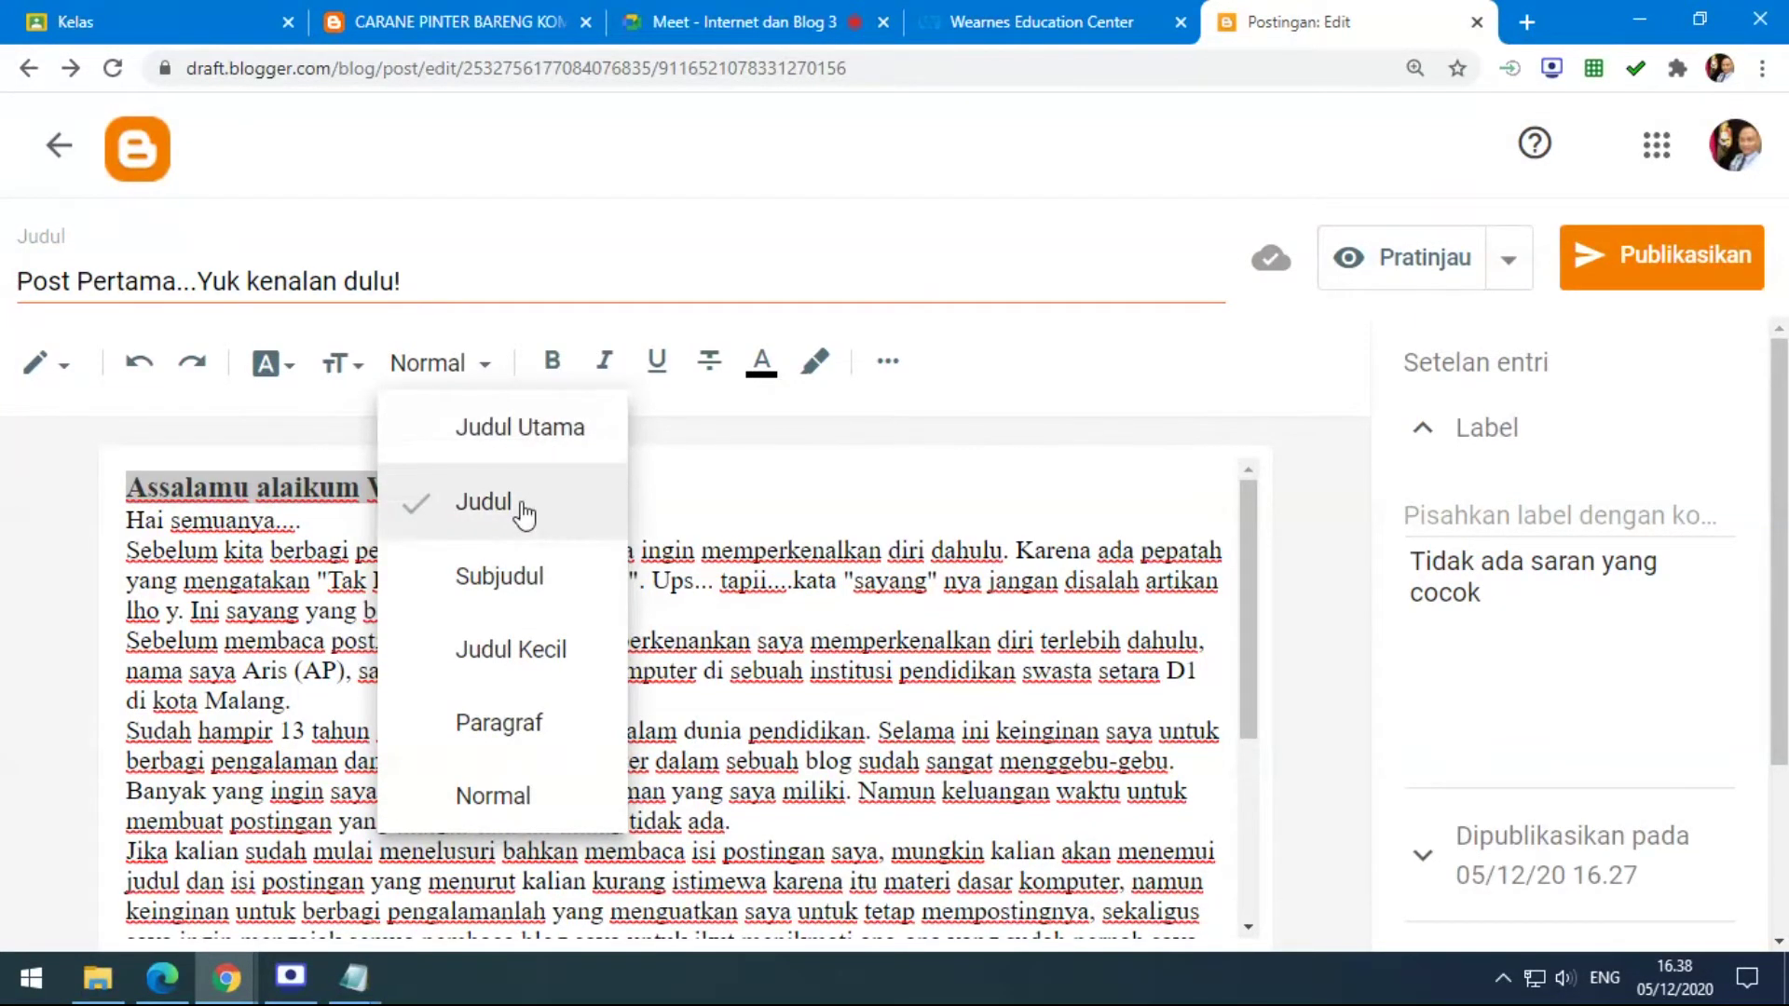
{"action": "left_click", "coordinate": [759, 492]}
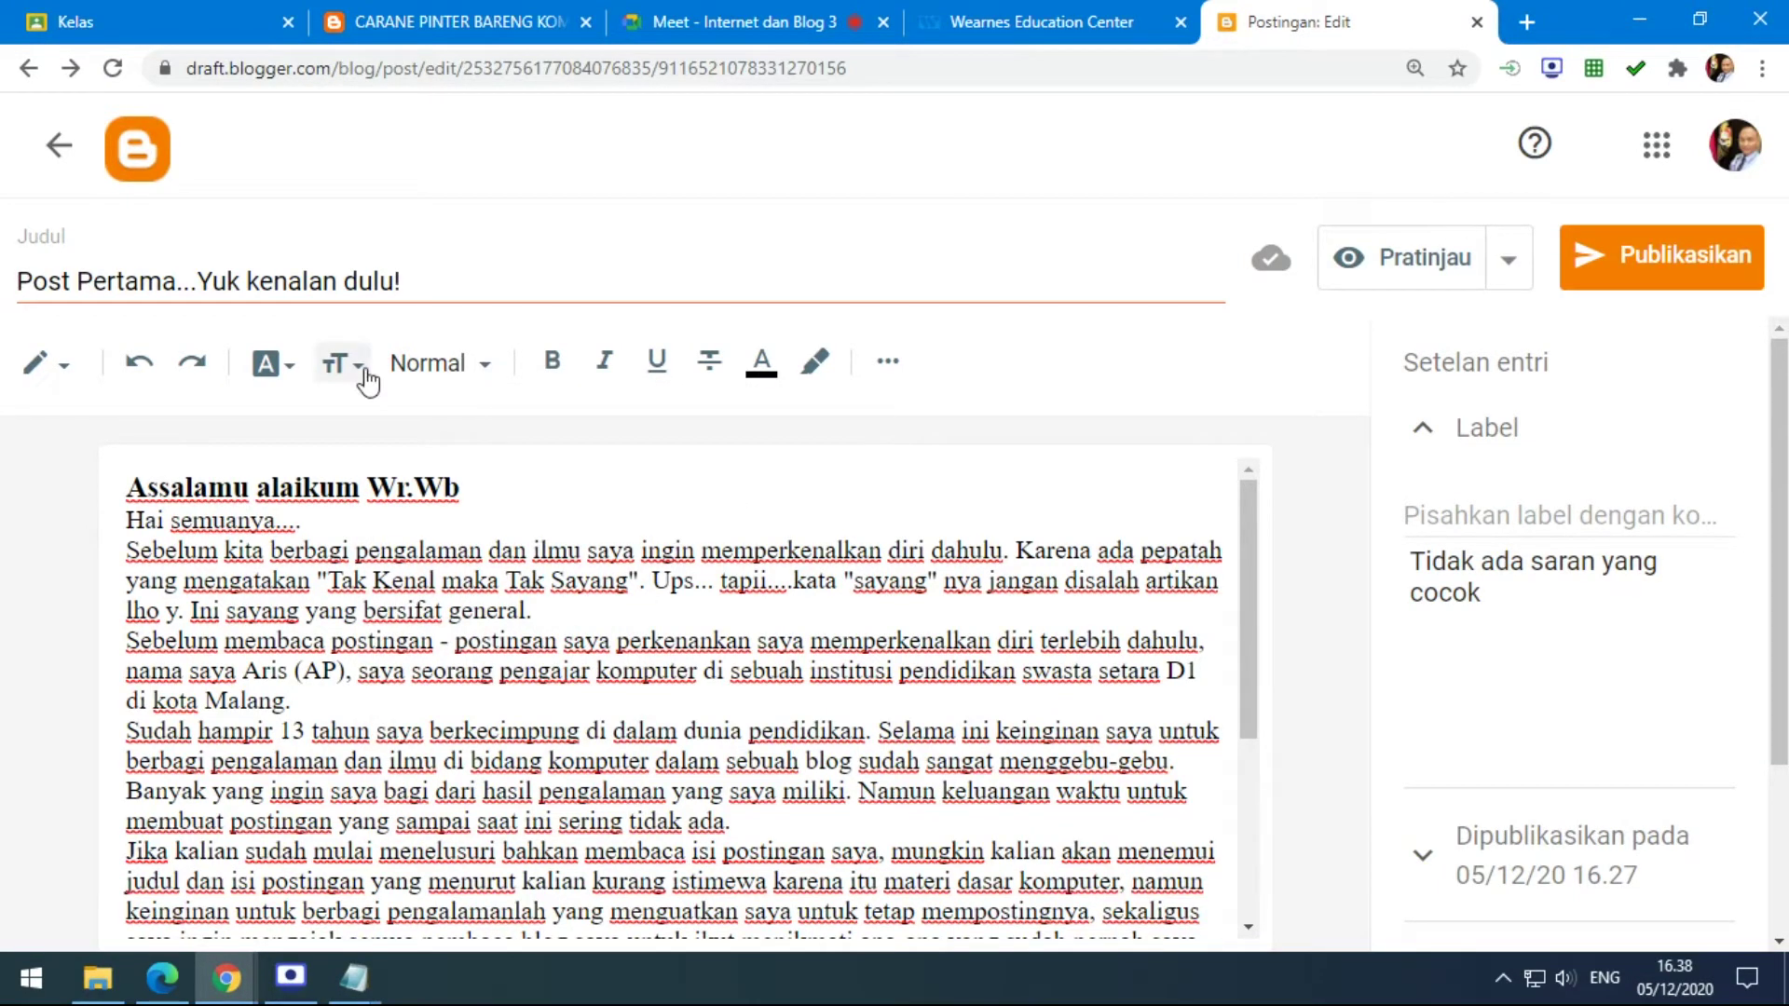
Set the font size of the greeting "Assalamu alaikum Wr.Wb" to Normal.
{"action": "left_click_drag", "start_coordinate": [474, 484], "coordinate": [116, 489]}
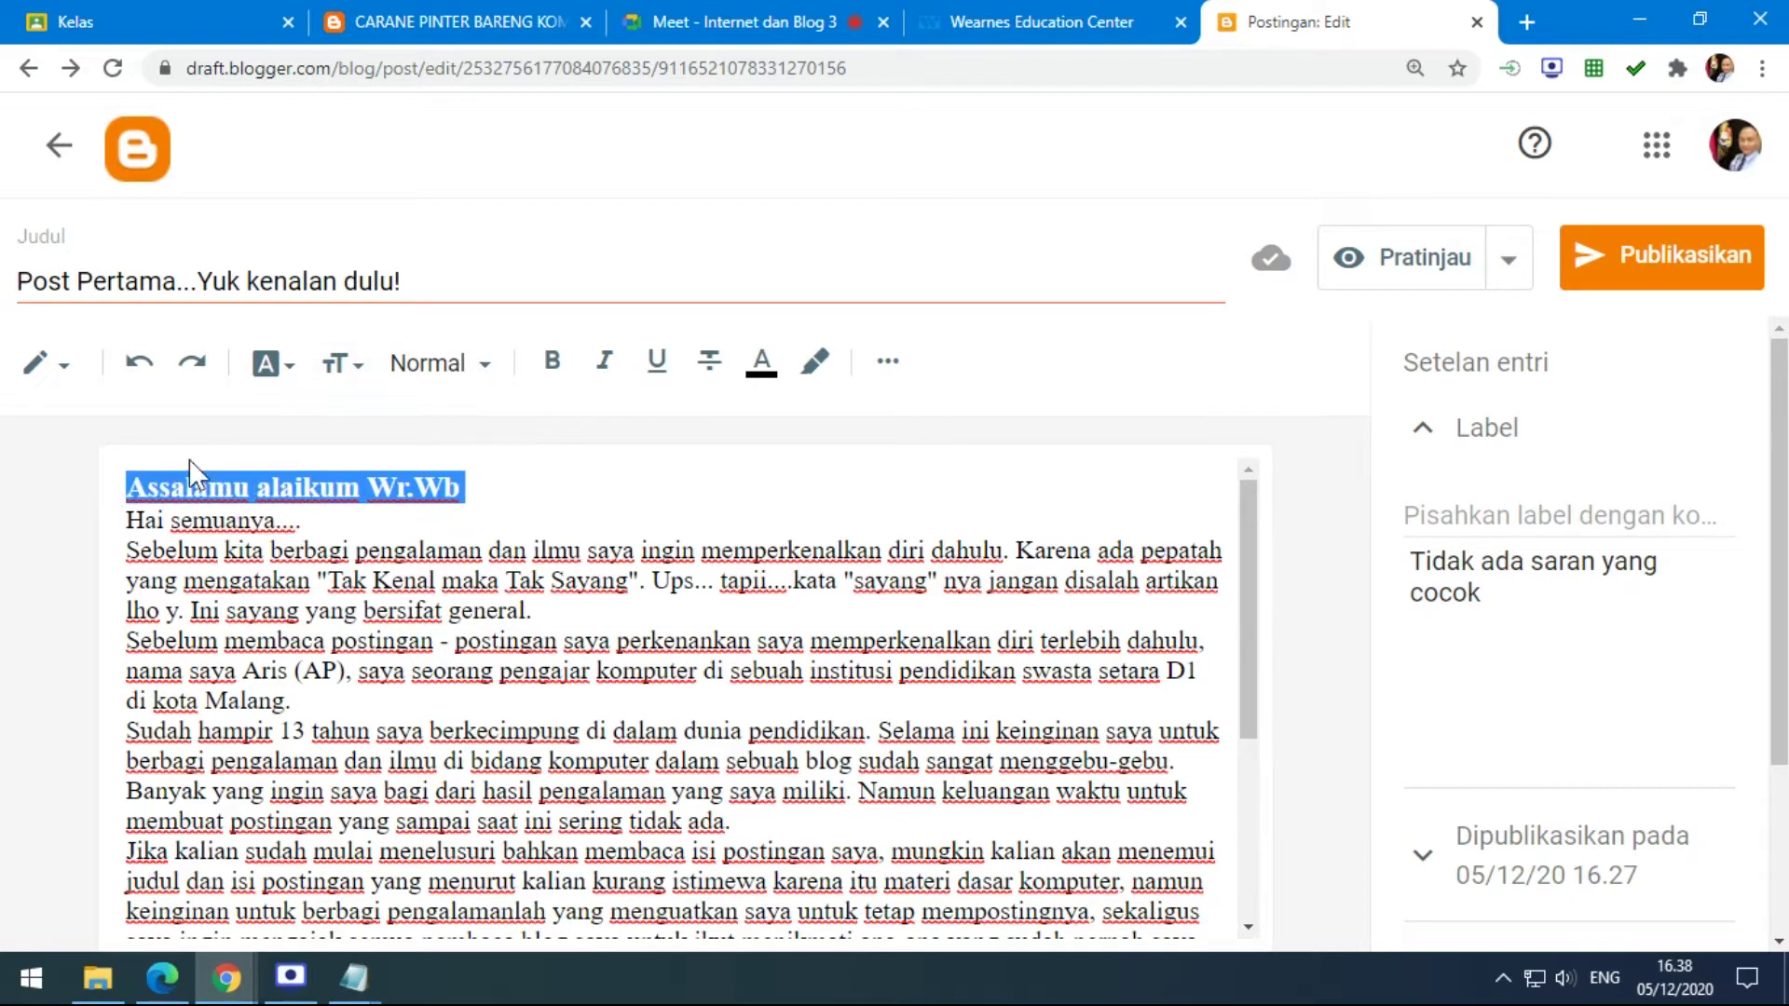
{"action": "left_click", "coordinate": [360, 375]}
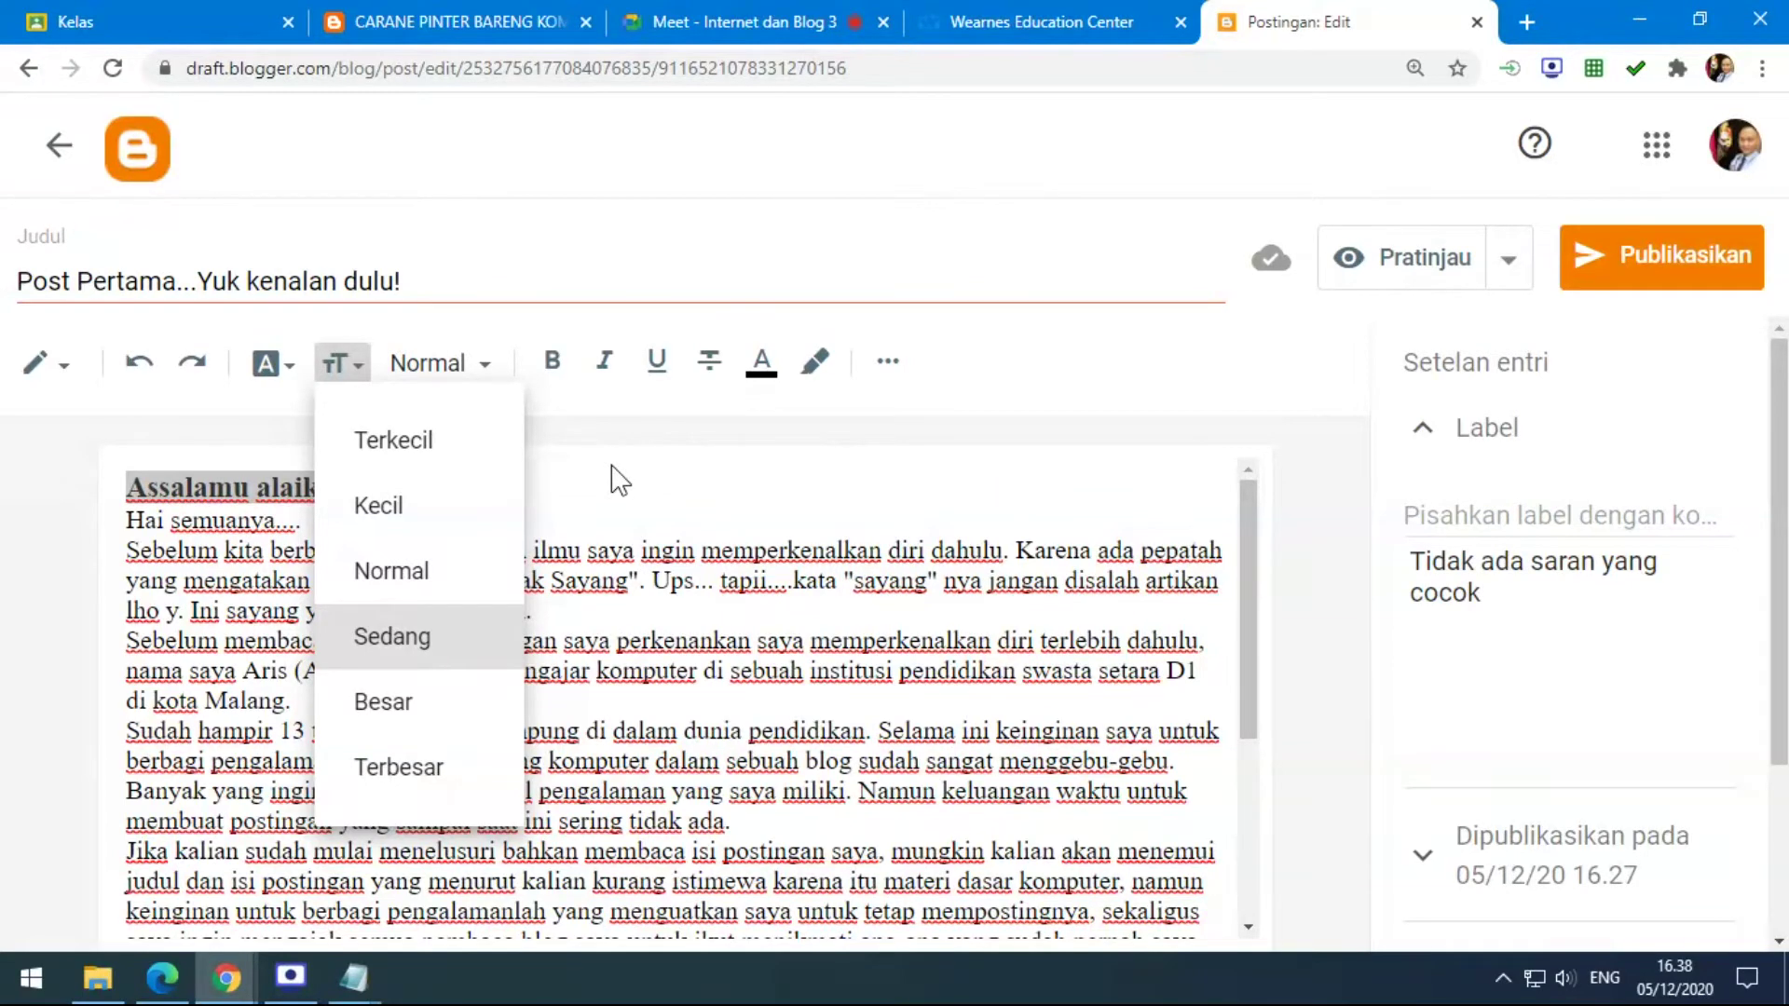
{"action": "left_click", "coordinate": [426, 575]}
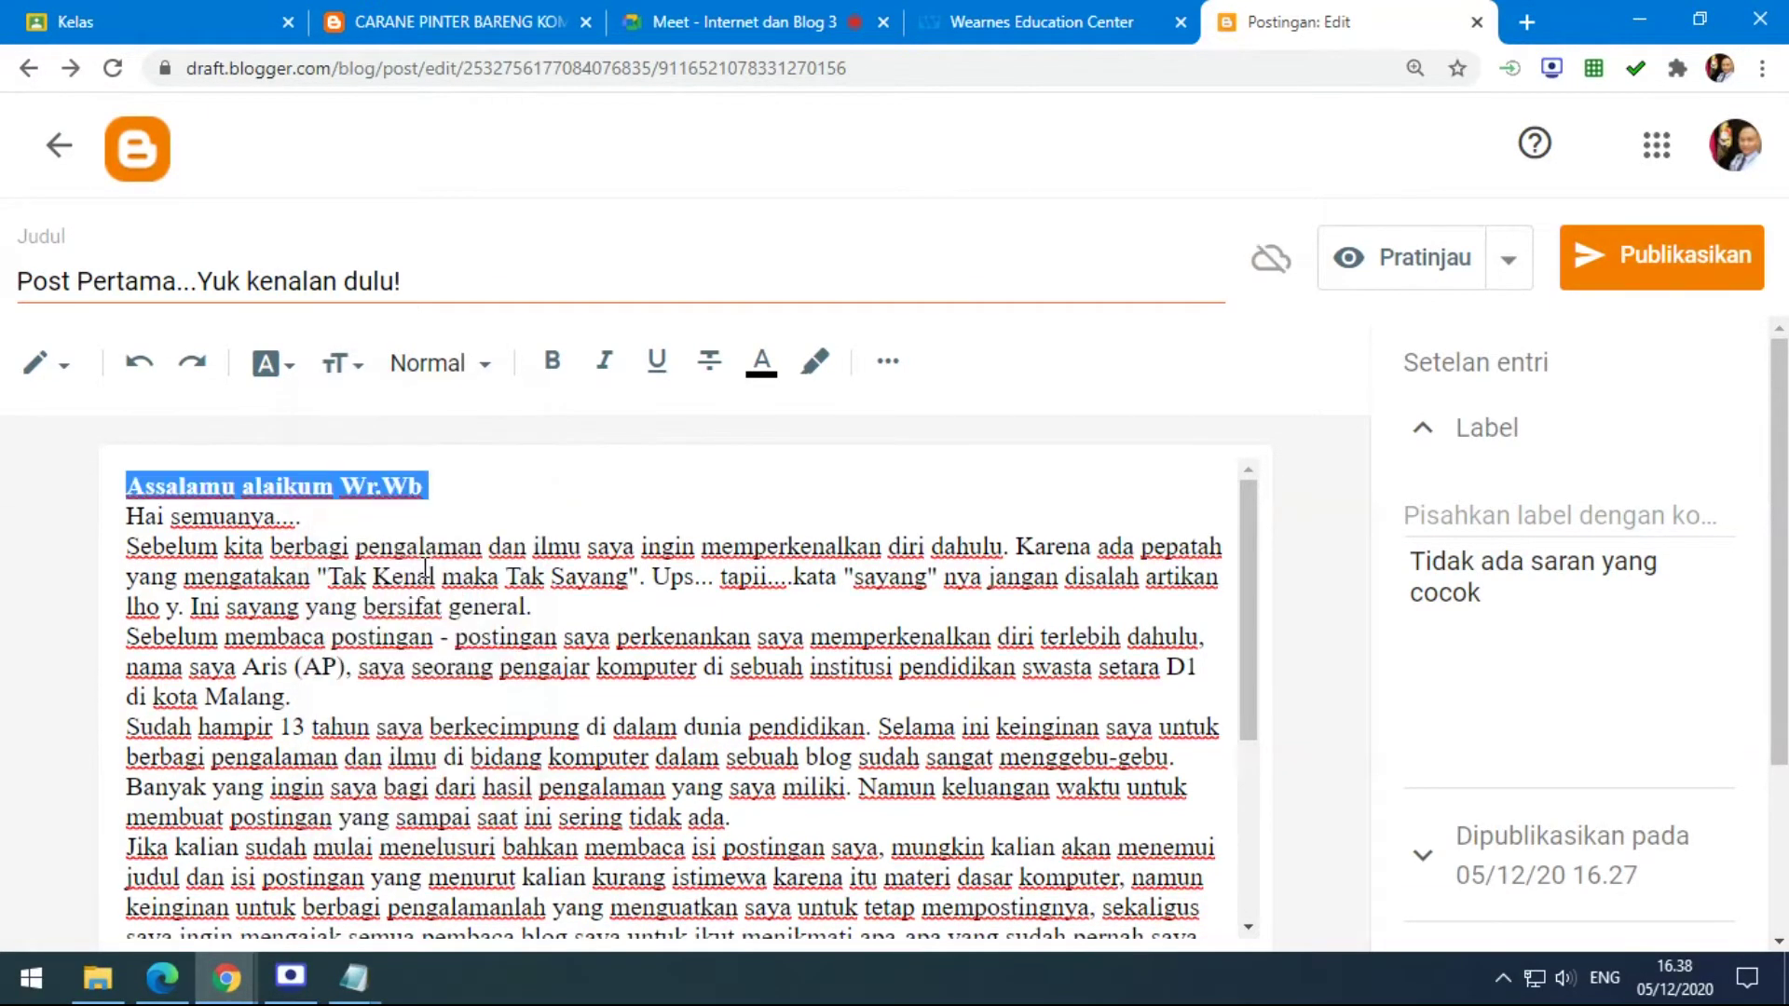
{"action": "left_click", "coordinate": [476, 491]}
Try the Judul Utama, Judul and Subjudul paragraph styles in turn on the greeting "Assalamu alaikum Wr.Wb".
{"action": "left_click_drag", "start_coordinate": [430, 486], "coordinate": [128, 508]}
{"action": "left_click", "coordinate": [486, 367]}
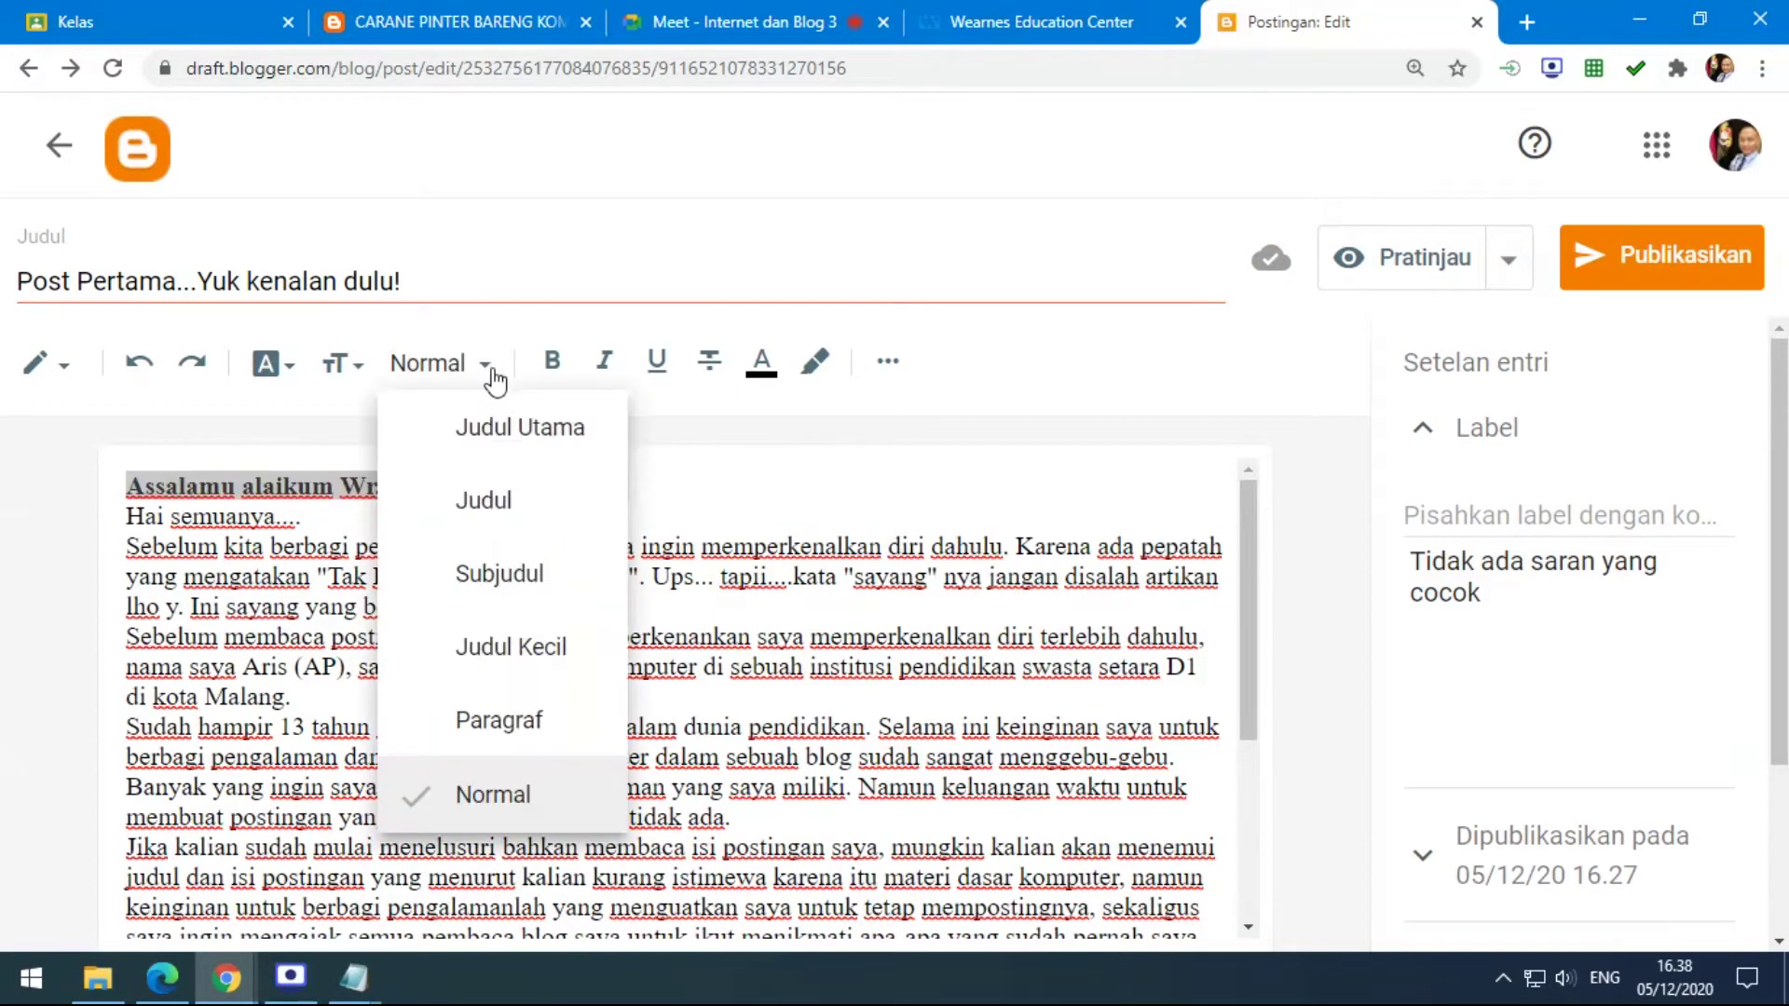
{"action": "left_click", "coordinate": [491, 431]}
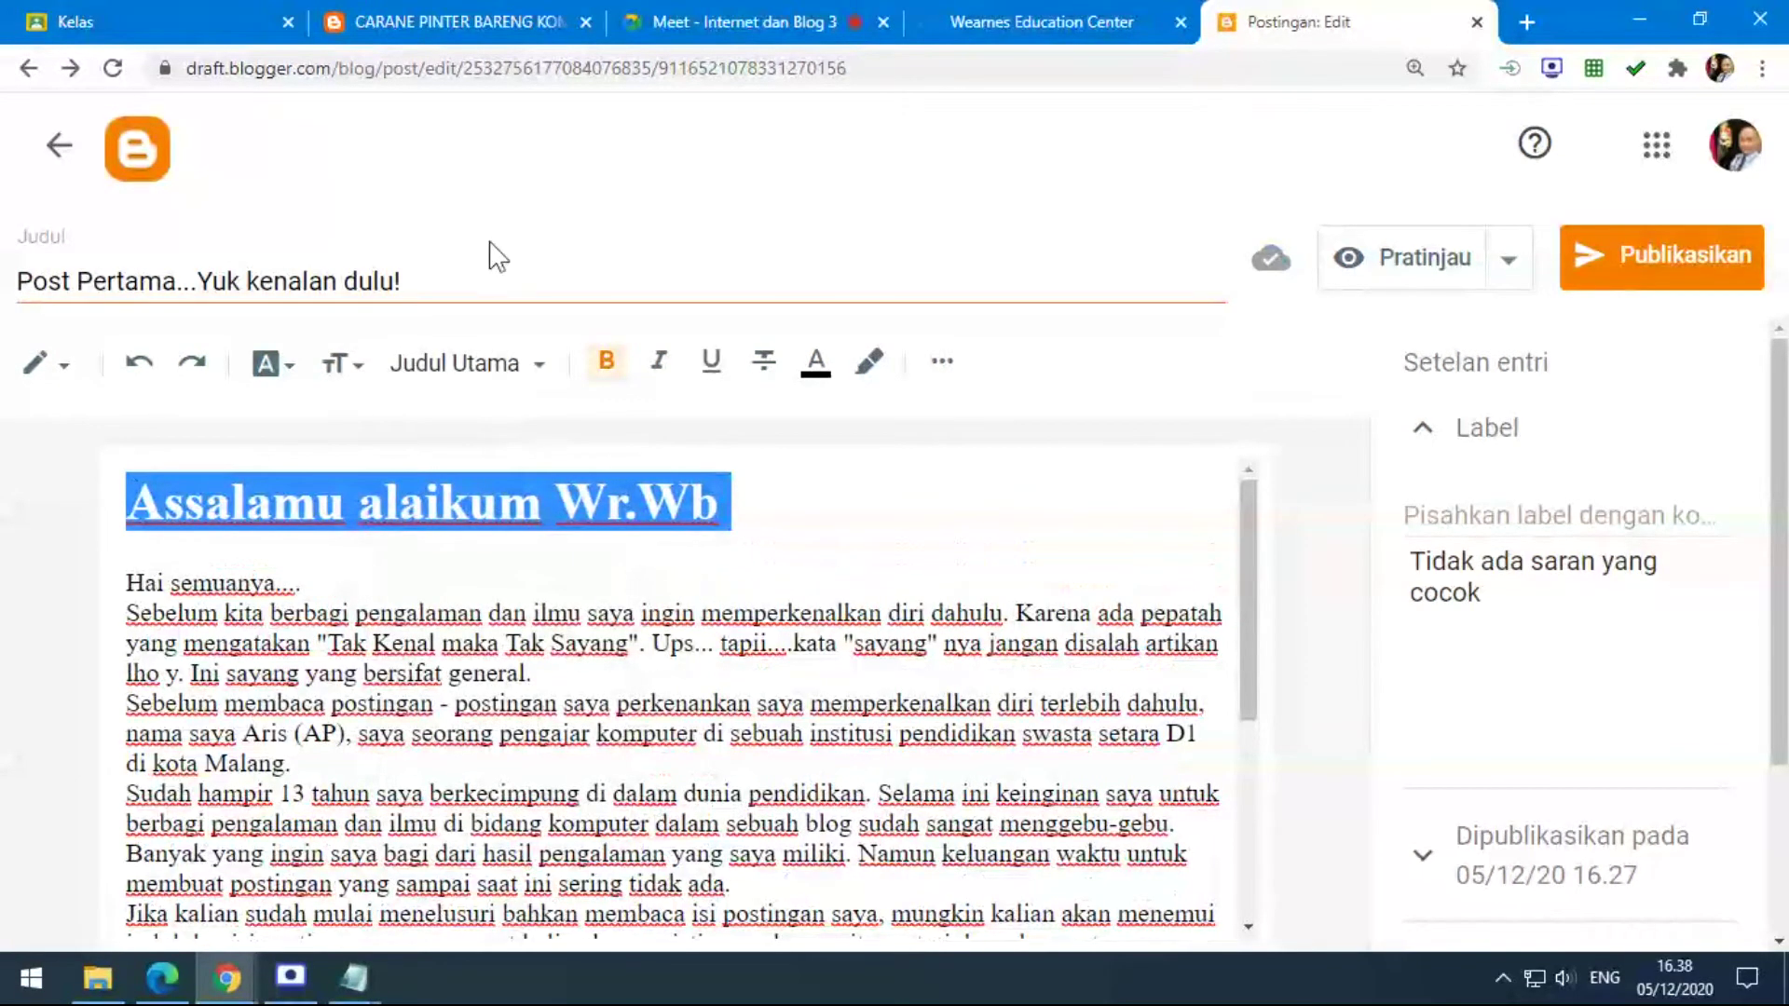
{"action": "left_click", "coordinate": [531, 370]}
{"action": "left_click", "coordinate": [519, 503]}
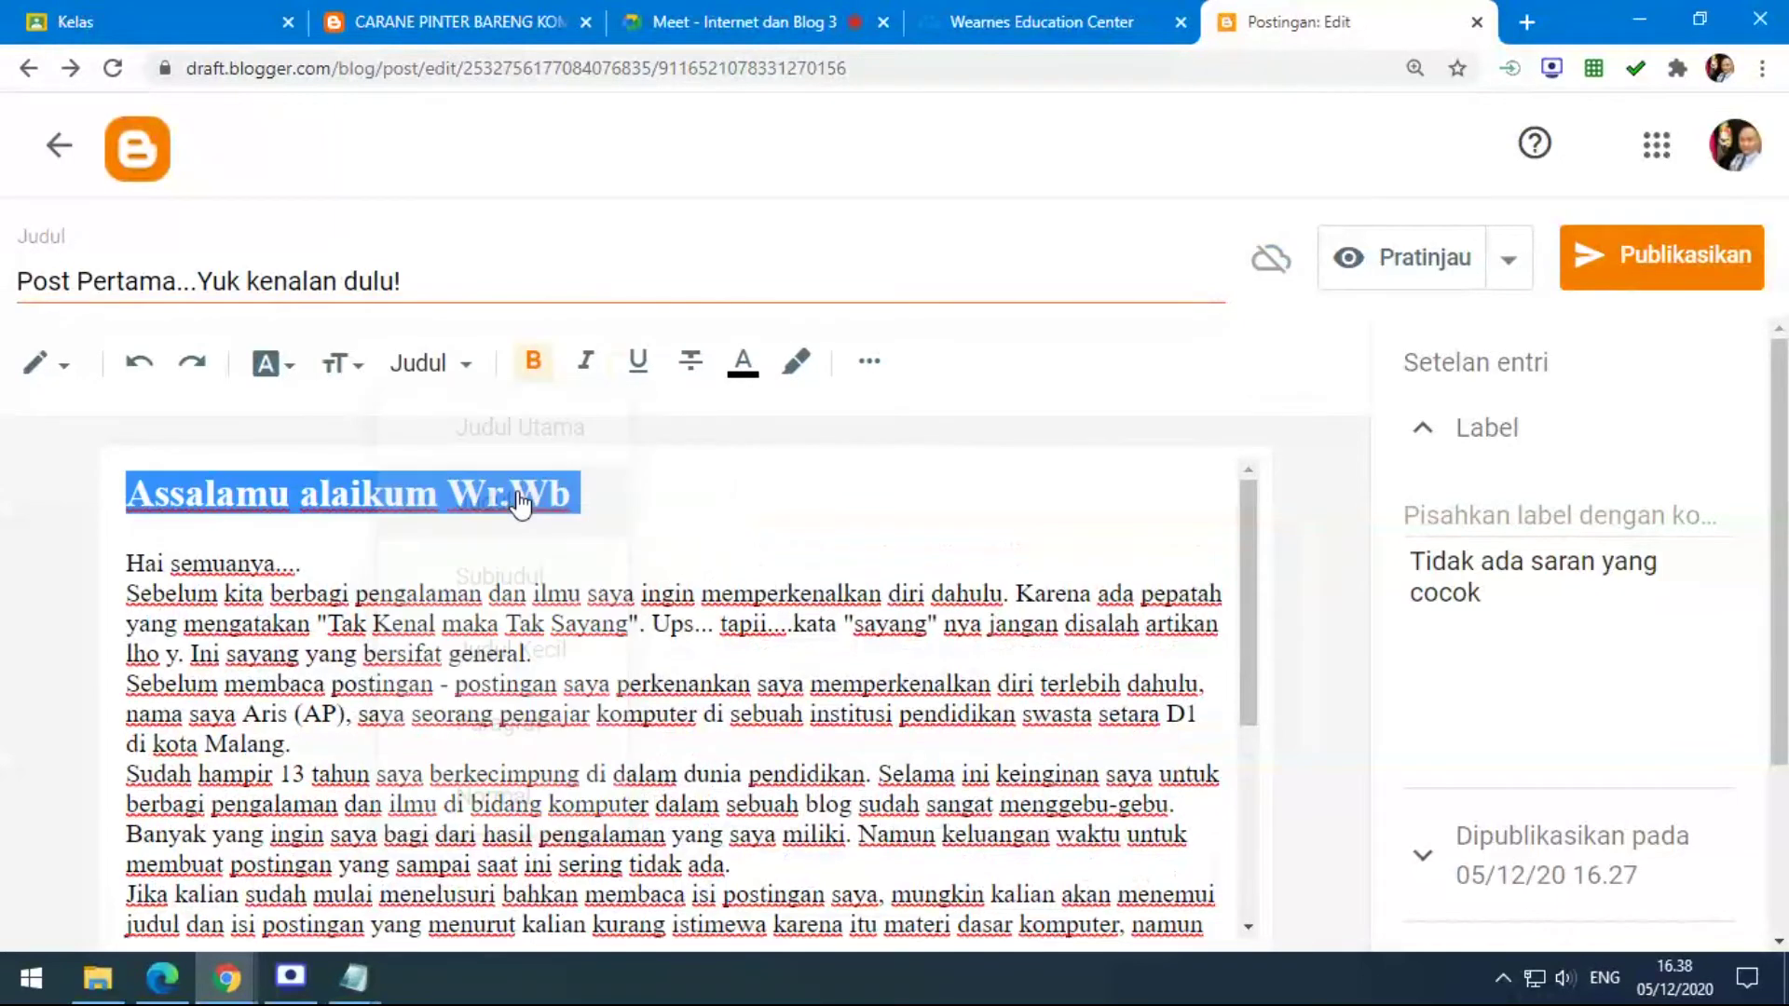
{"action": "left_click", "coordinate": [466, 365]}
{"action": "left_click", "coordinate": [503, 570]}
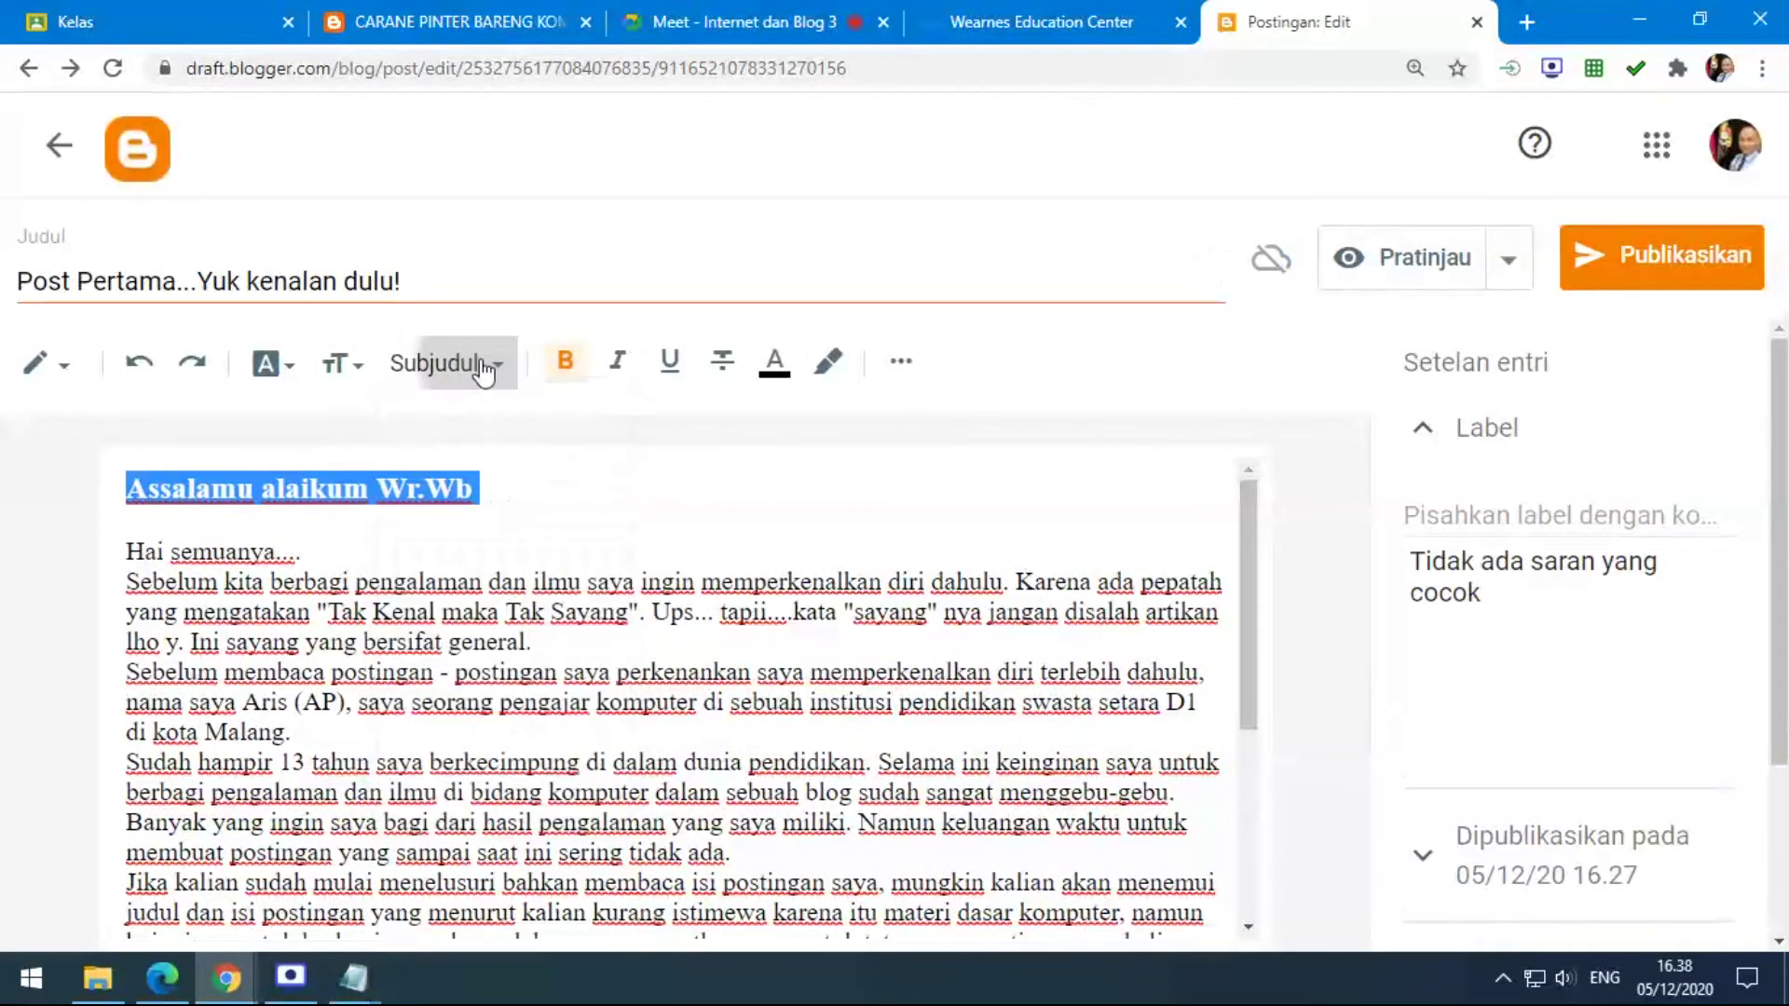
Return the greeting "Assalamu alaikum Wr.Wb" to the Normal paragraph style.
{"action": "left_click", "coordinate": [484, 371]}
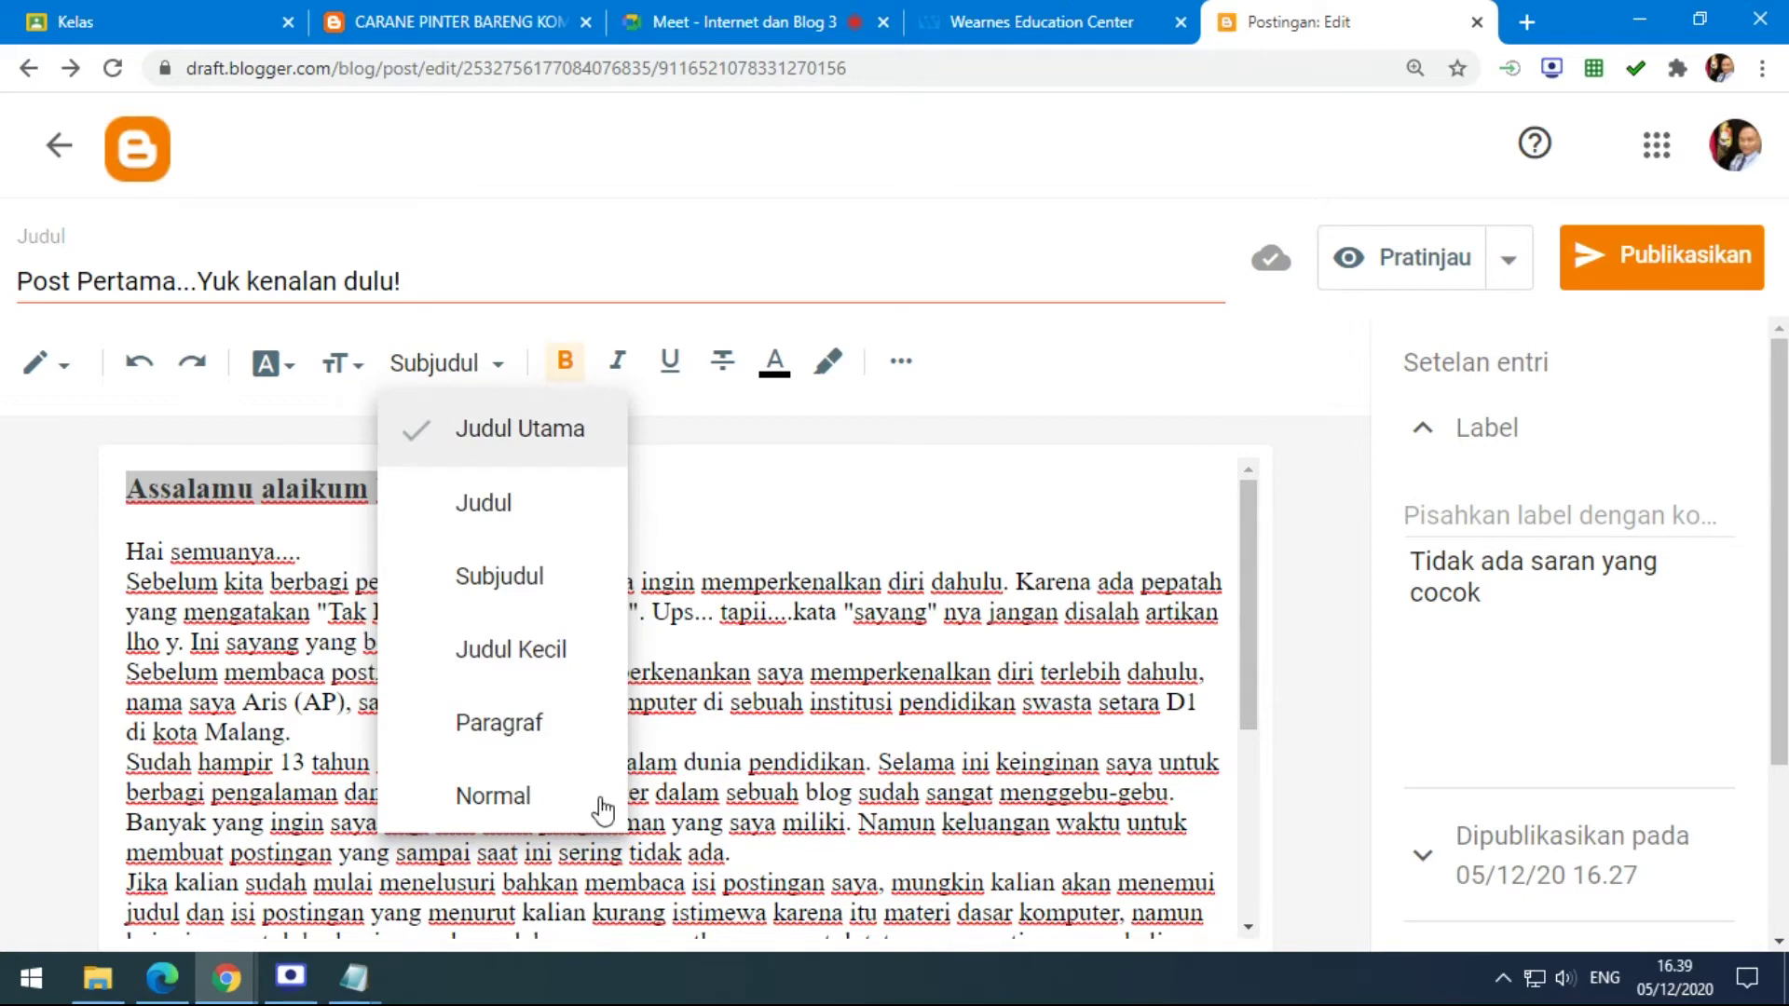
{"action": "left_click", "coordinate": [529, 807]}
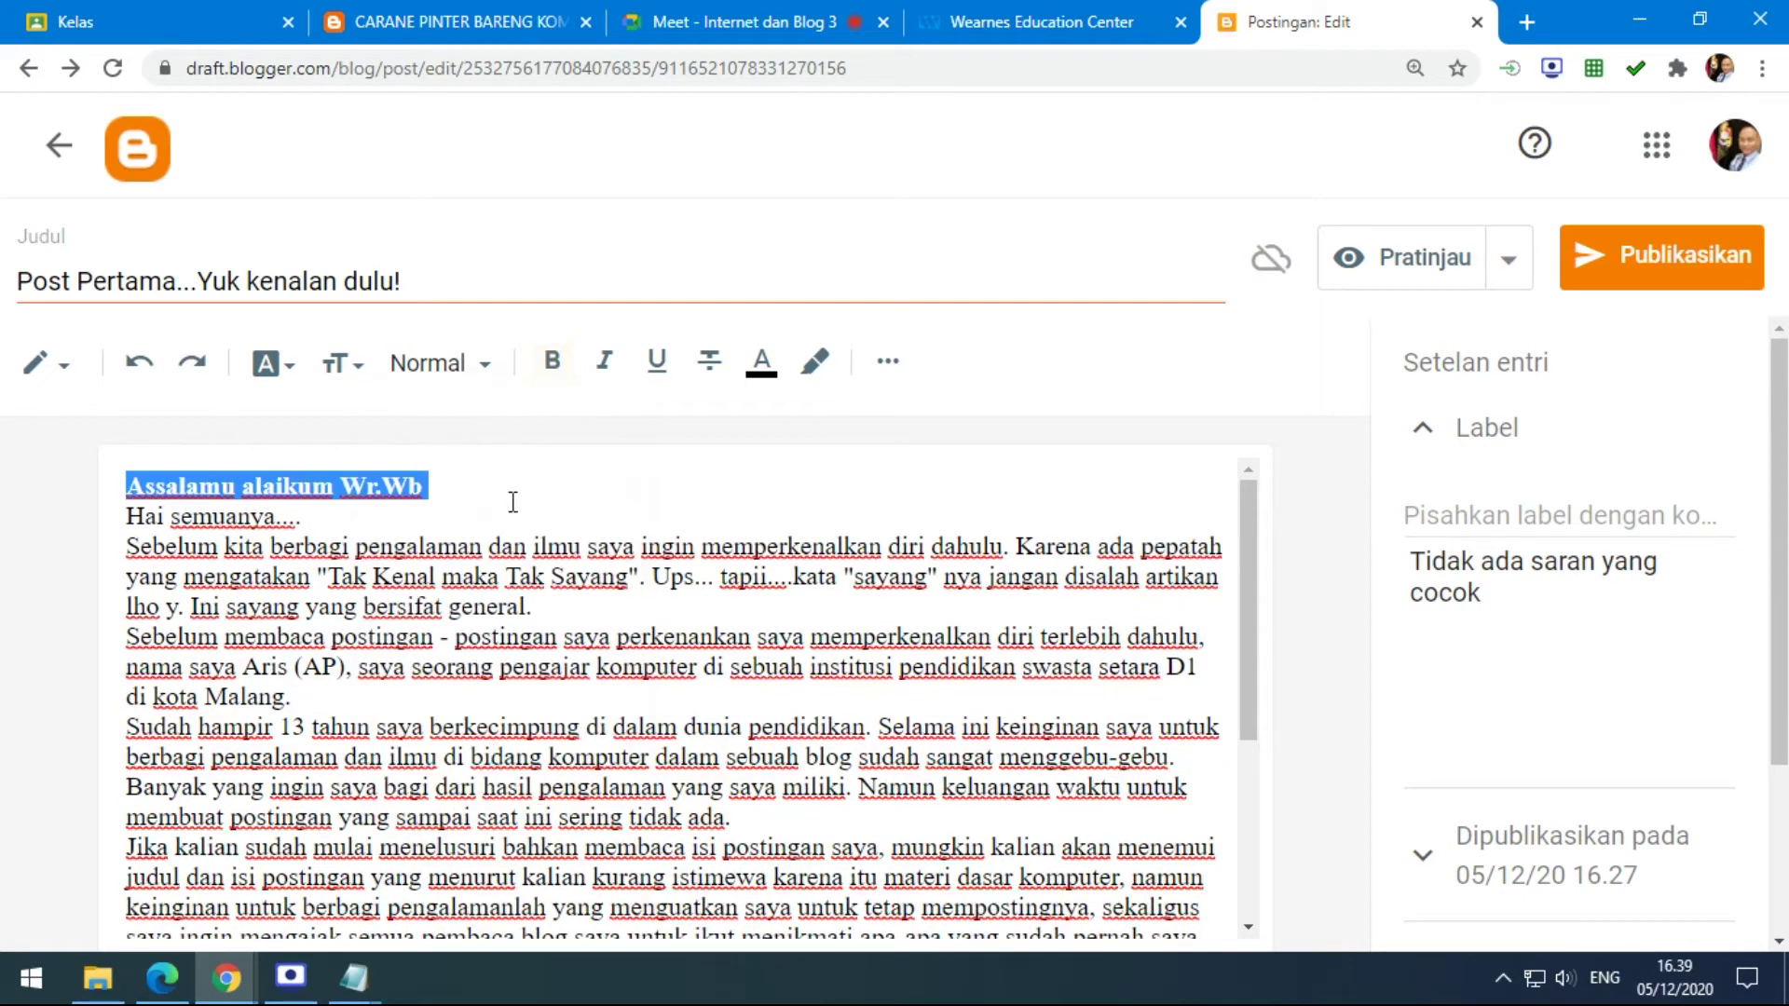
{"action": "left_click", "coordinate": [512, 502]}
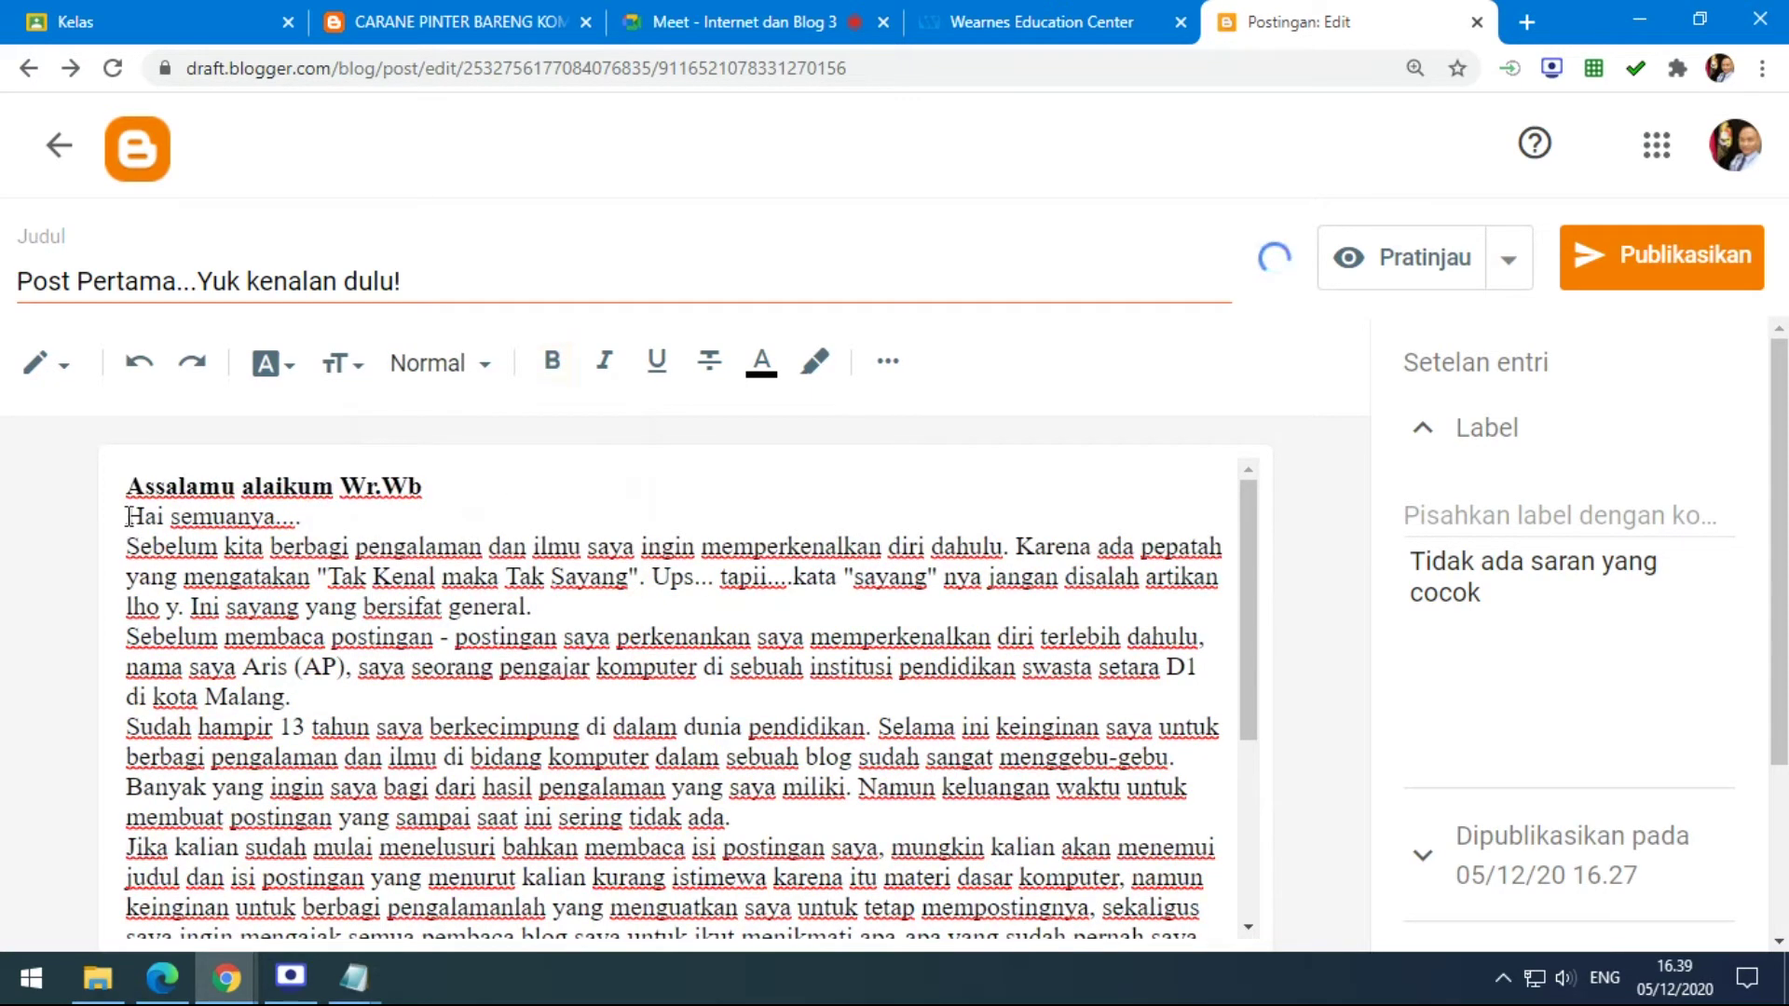
Apply the Paragraf style to the line "Hai semuanya...." below the greeting.
{"action": "left_click_drag", "start_coordinate": [128, 517], "coordinate": [321, 518]}
{"action": "left_click", "coordinate": [346, 368]}
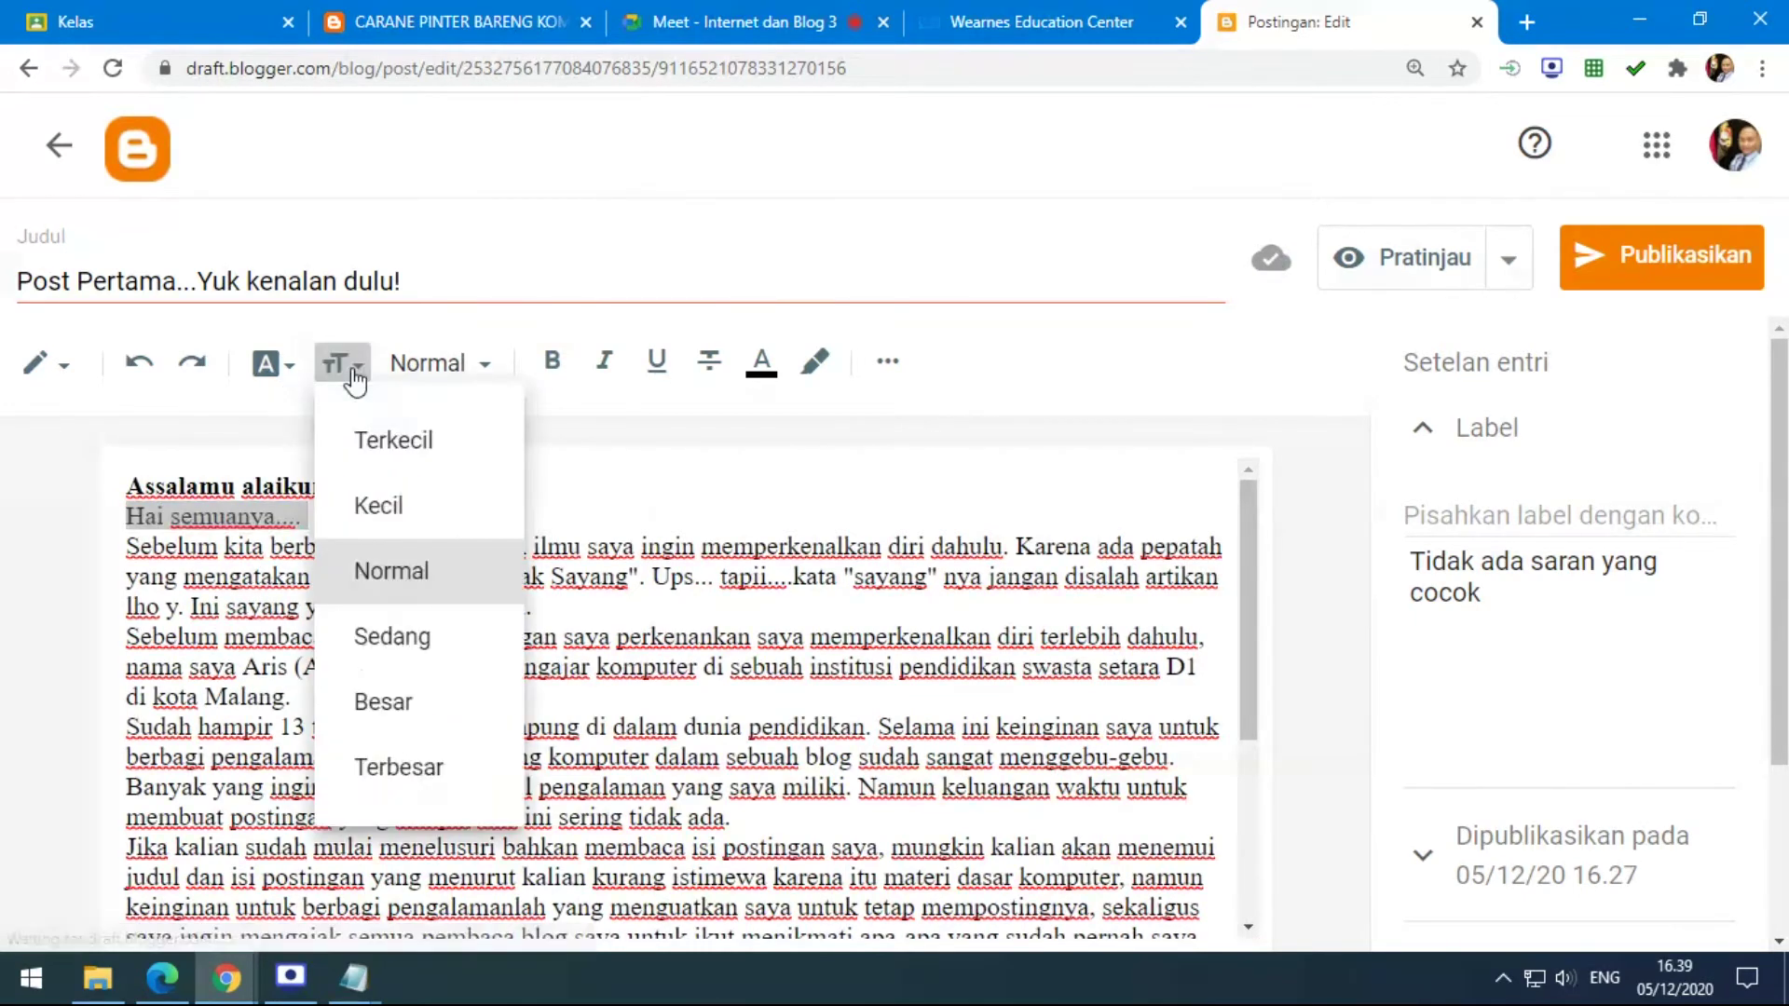
{"action": "left_click", "coordinate": [486, 372]}
{"action": "left_click", "coordinate": [488, 374]}
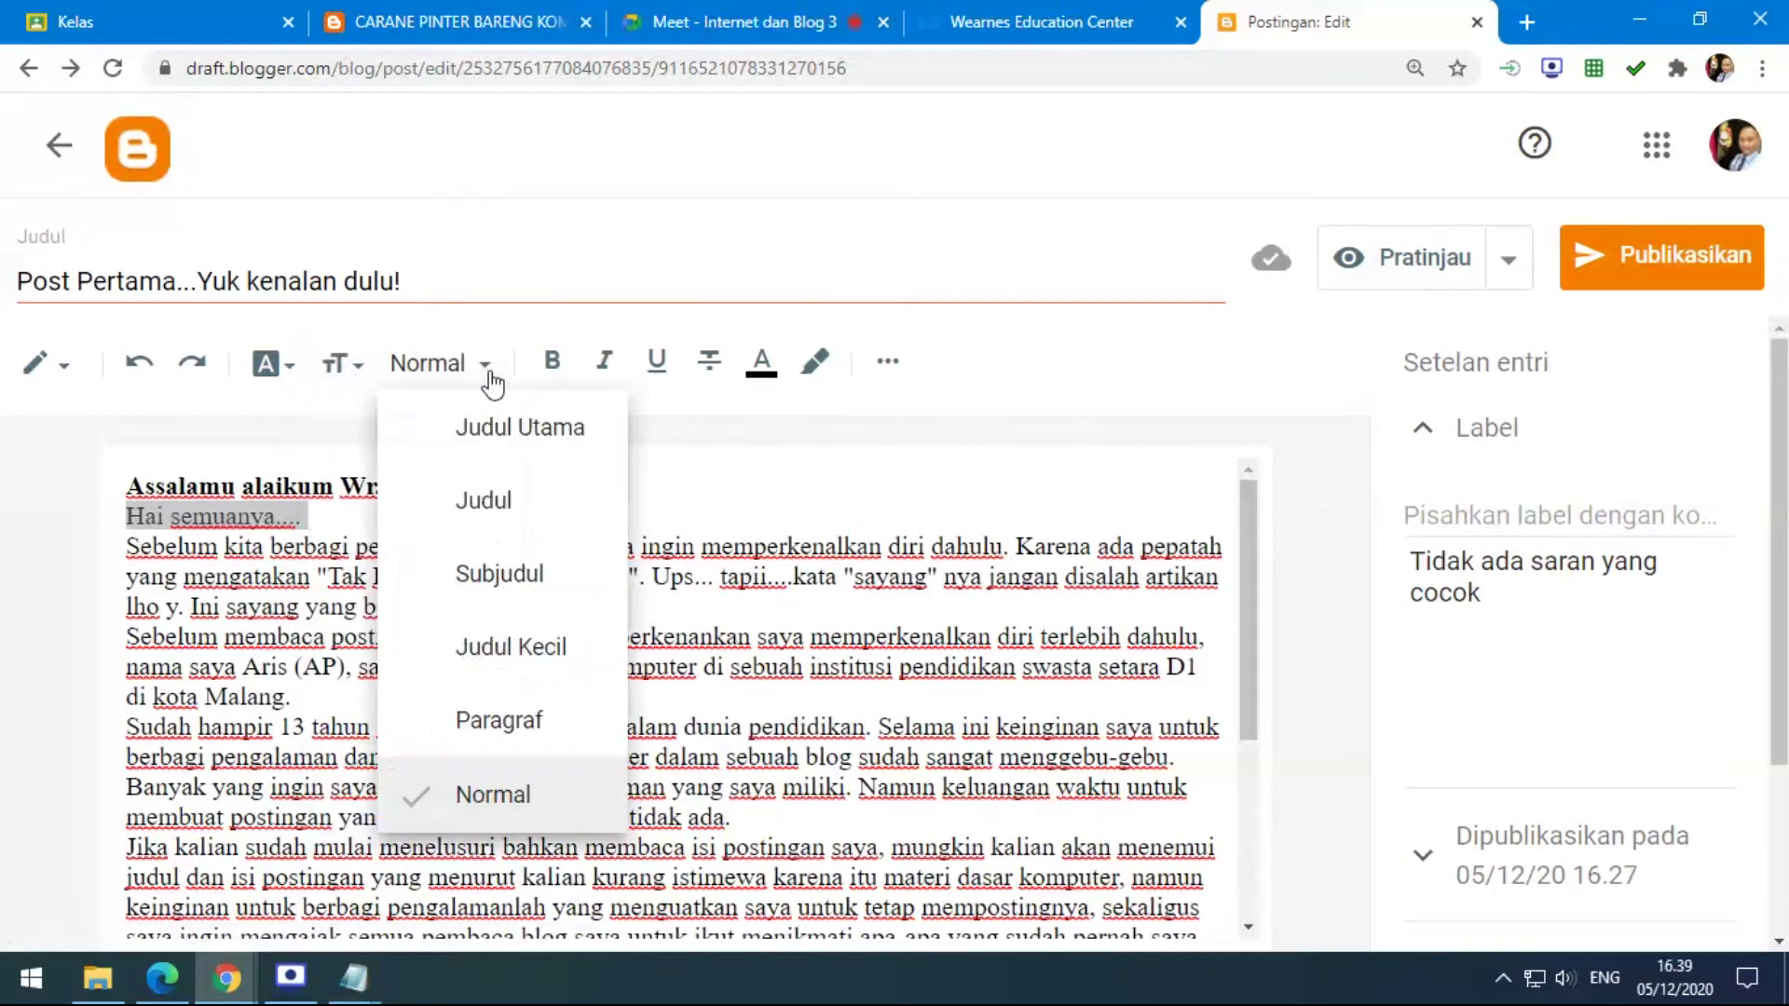
{"action": "left_click", "coordinate": [503, 720]}
{"action": "left_click", "coordinate": [503, 725]}
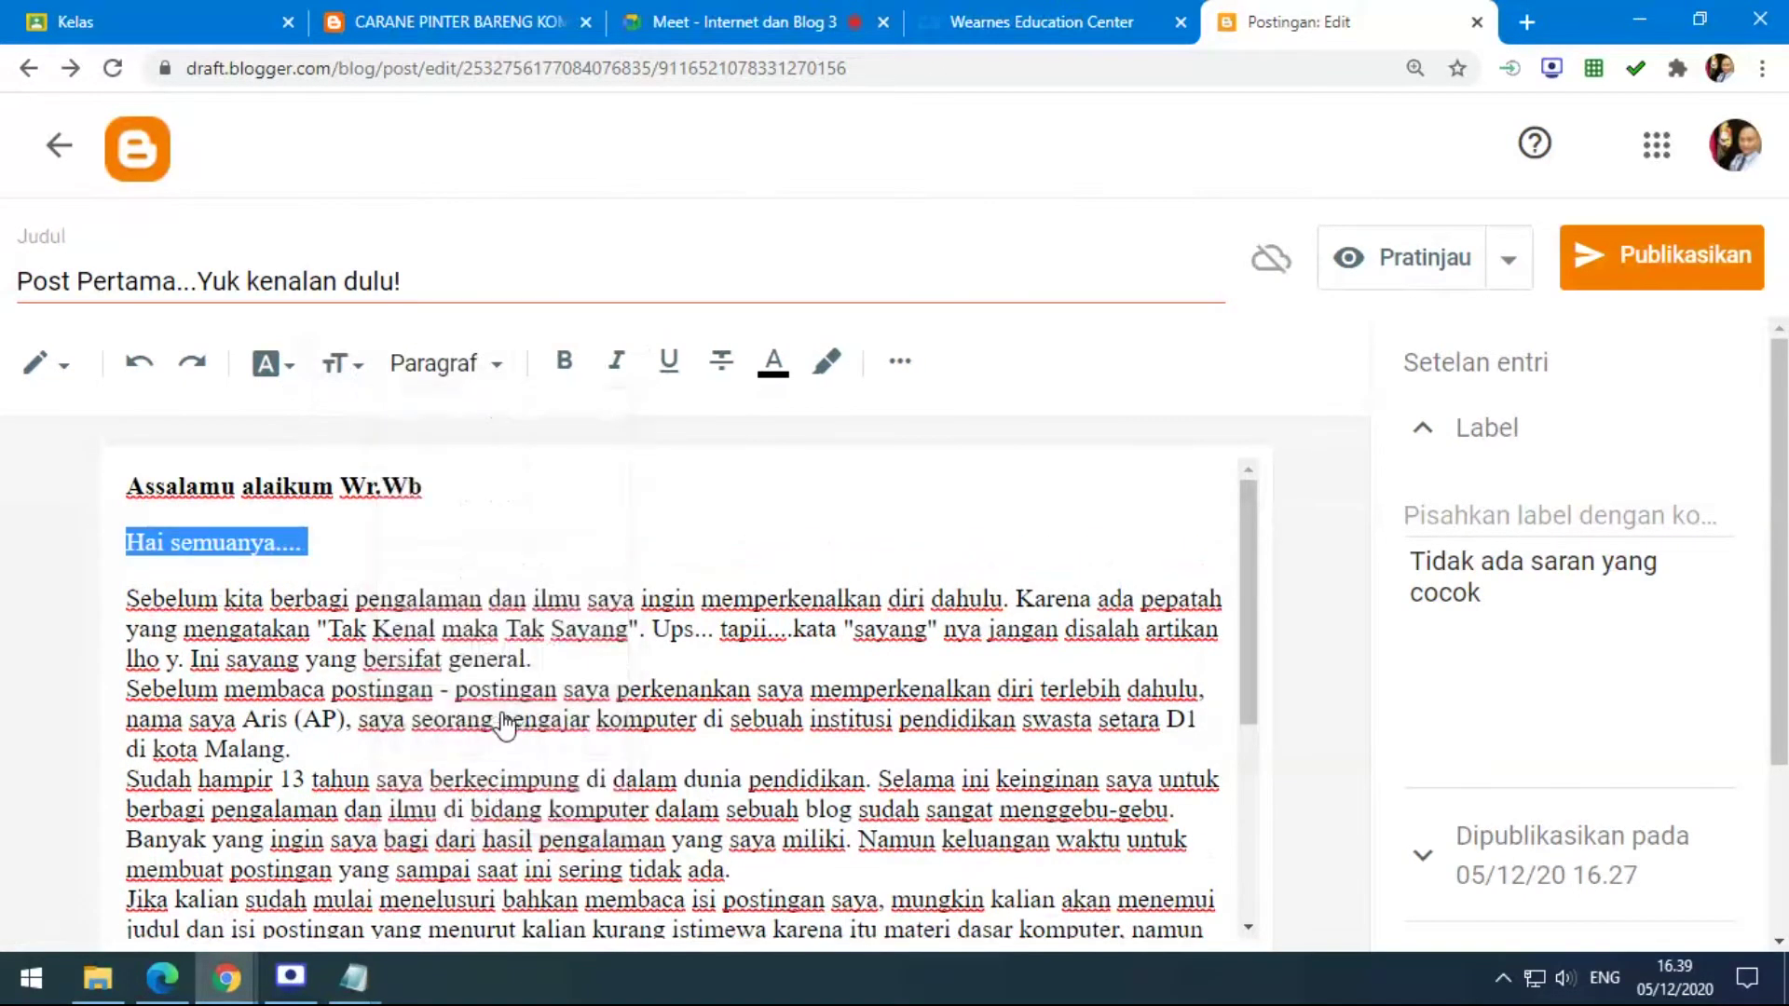
{"action": "left_click", "coordinate": [362, 548]}
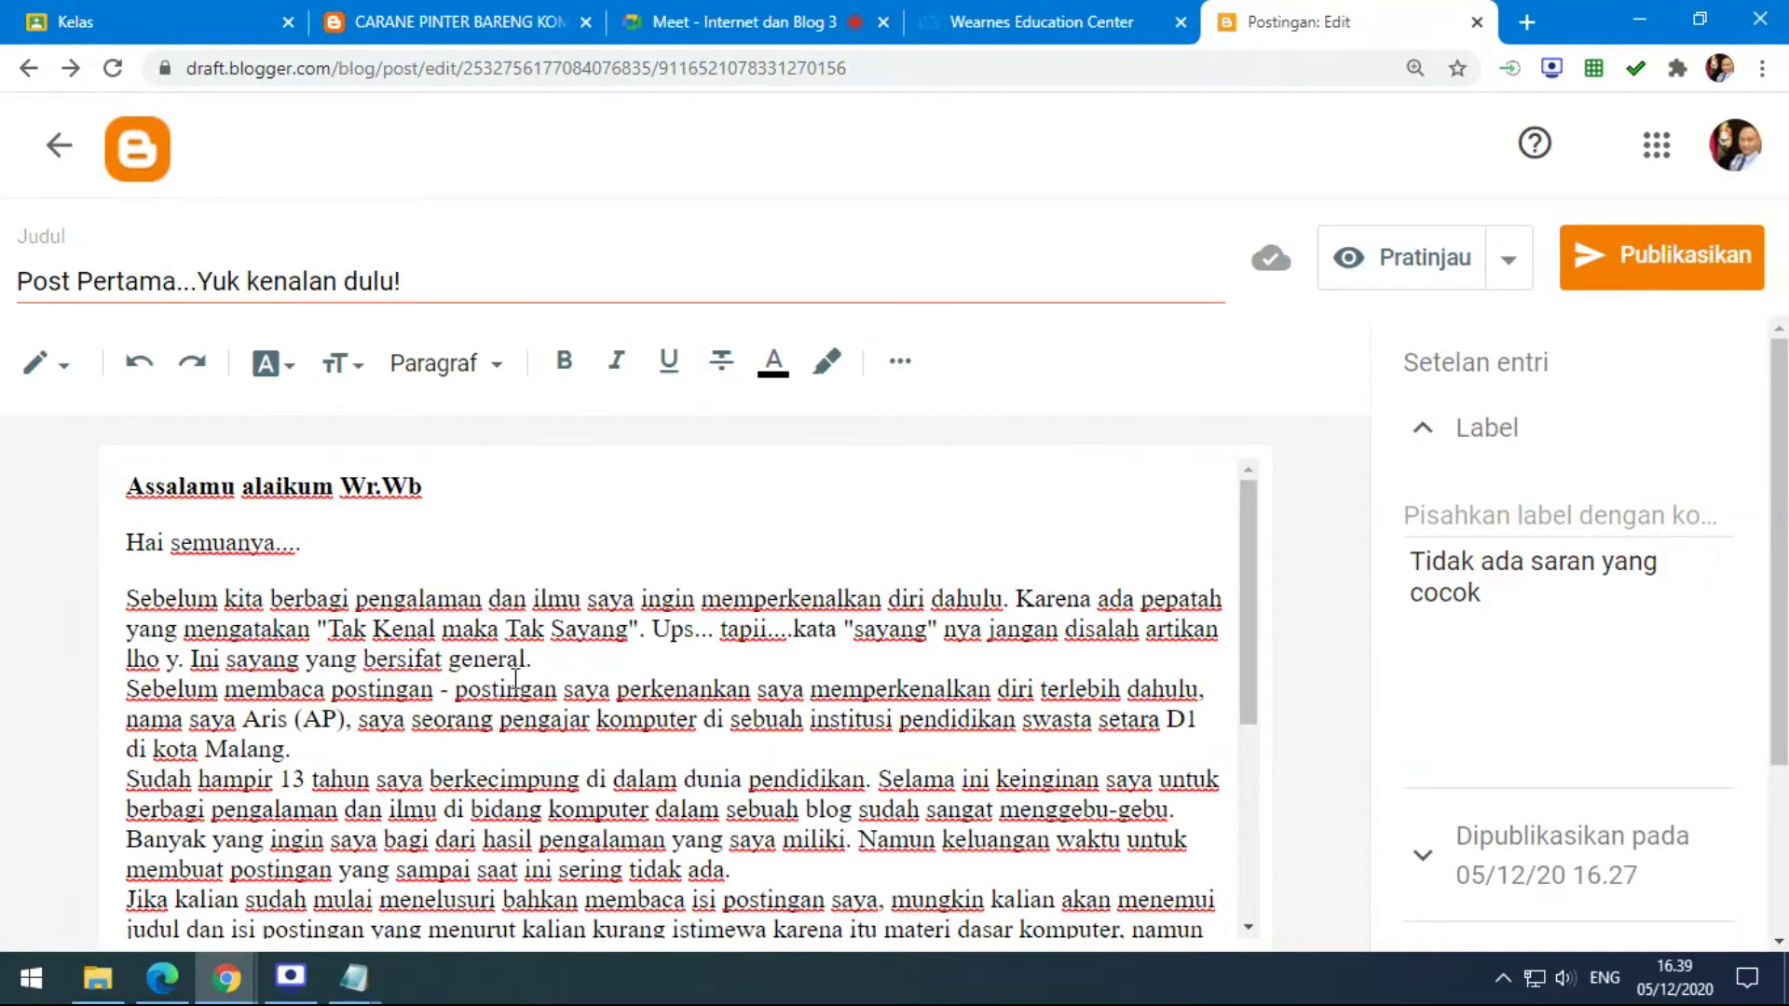
{"action": "left_click_drag", "start_coordinate": [132, 543], "coordinate": [310, 543]}
{"action": "left_click", "coordinate": [494, 372]}
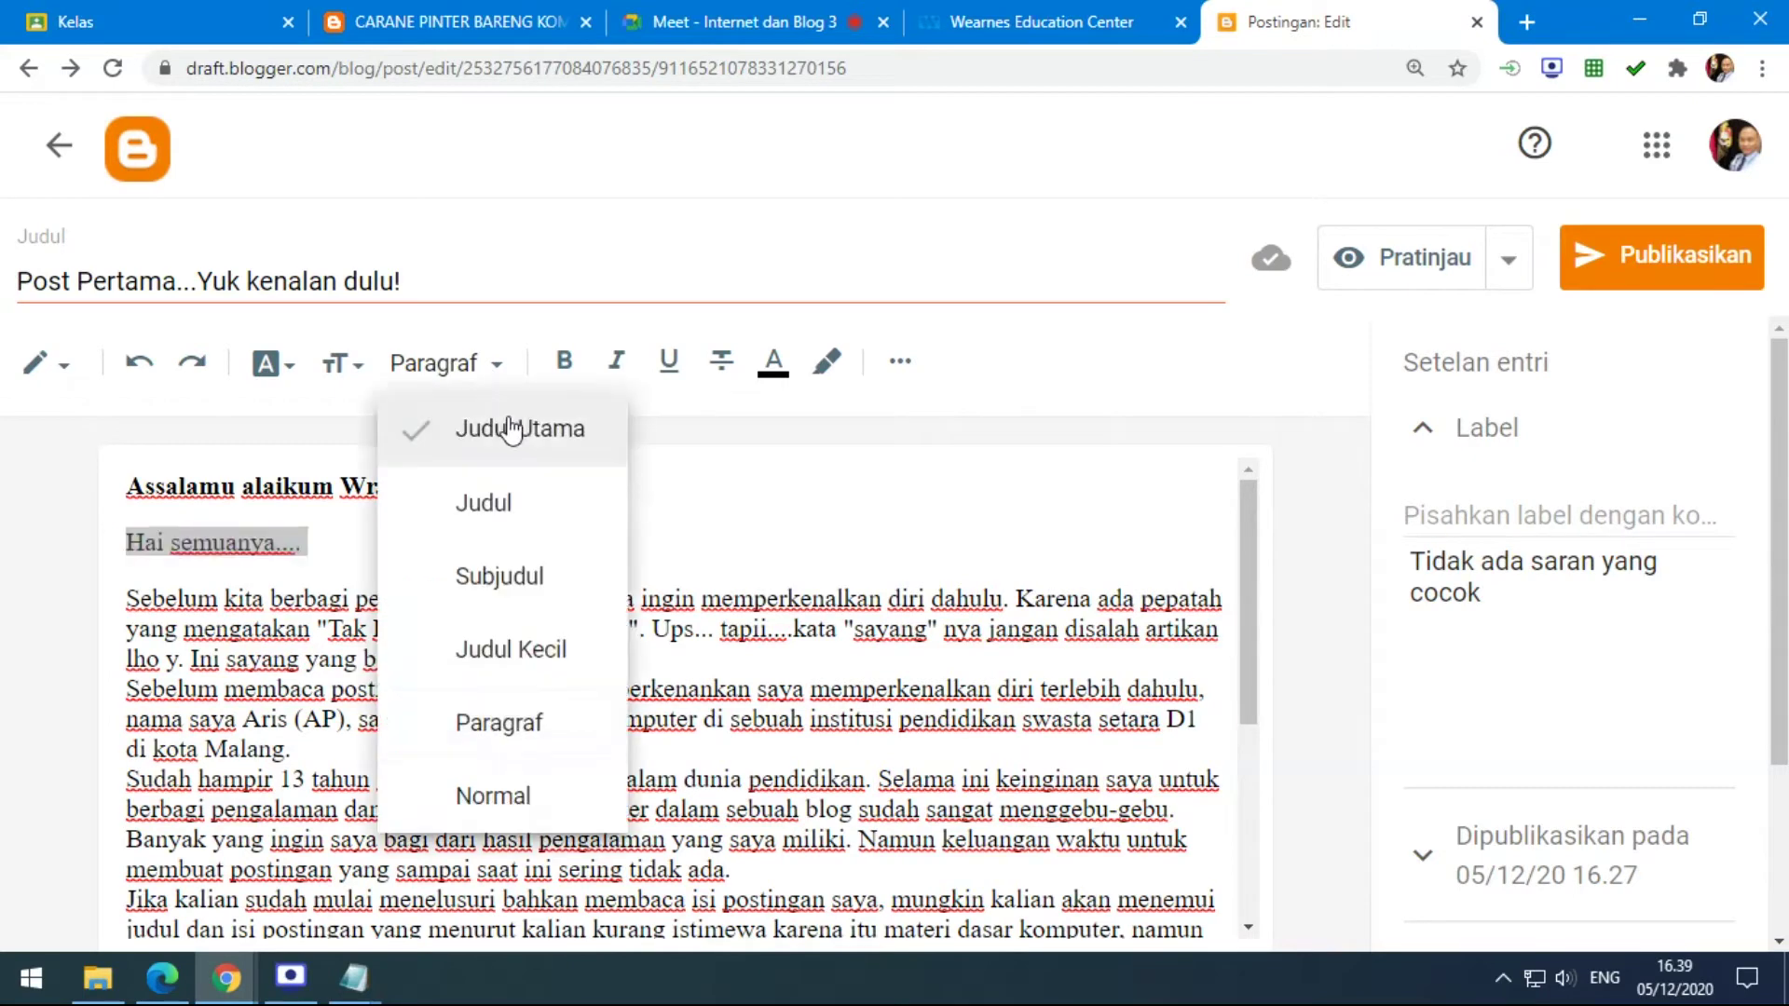
{"action": "left_click", "coordinate": [332, 526]}
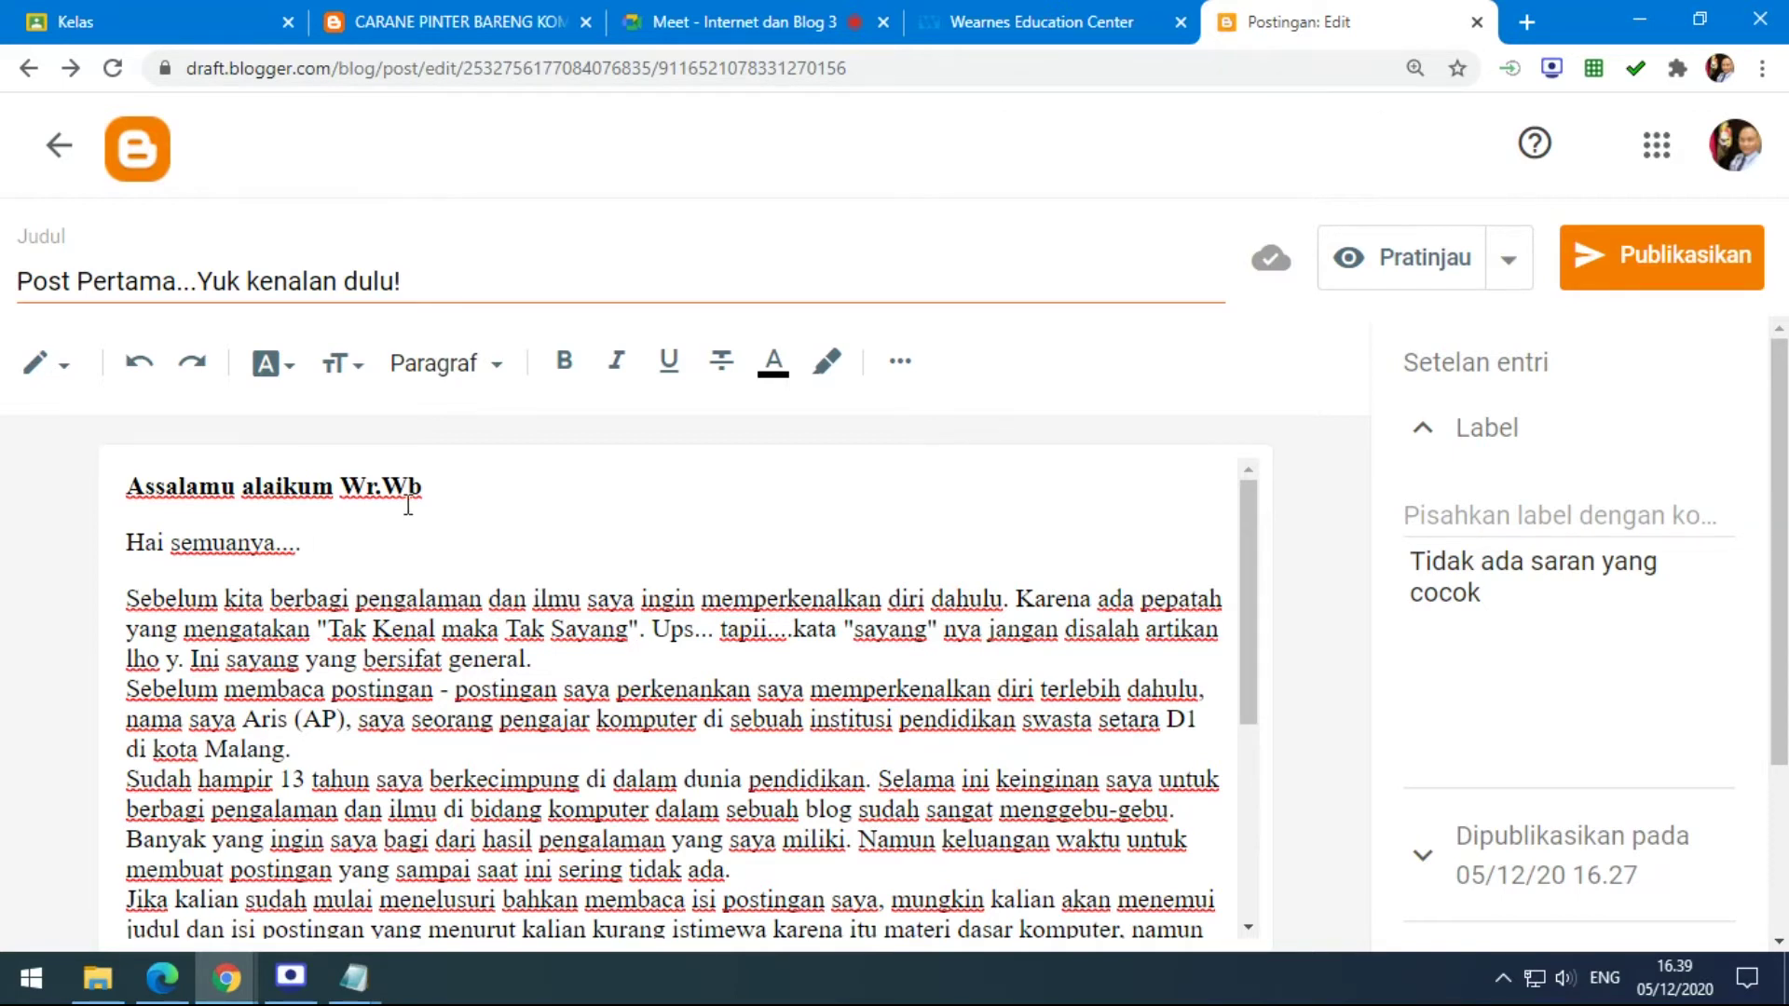
Remove the line break after "Ini sayang yang bersifat general." and insert it again at the same place.
{"action": "left_click", "coordinate": [542, 661]}
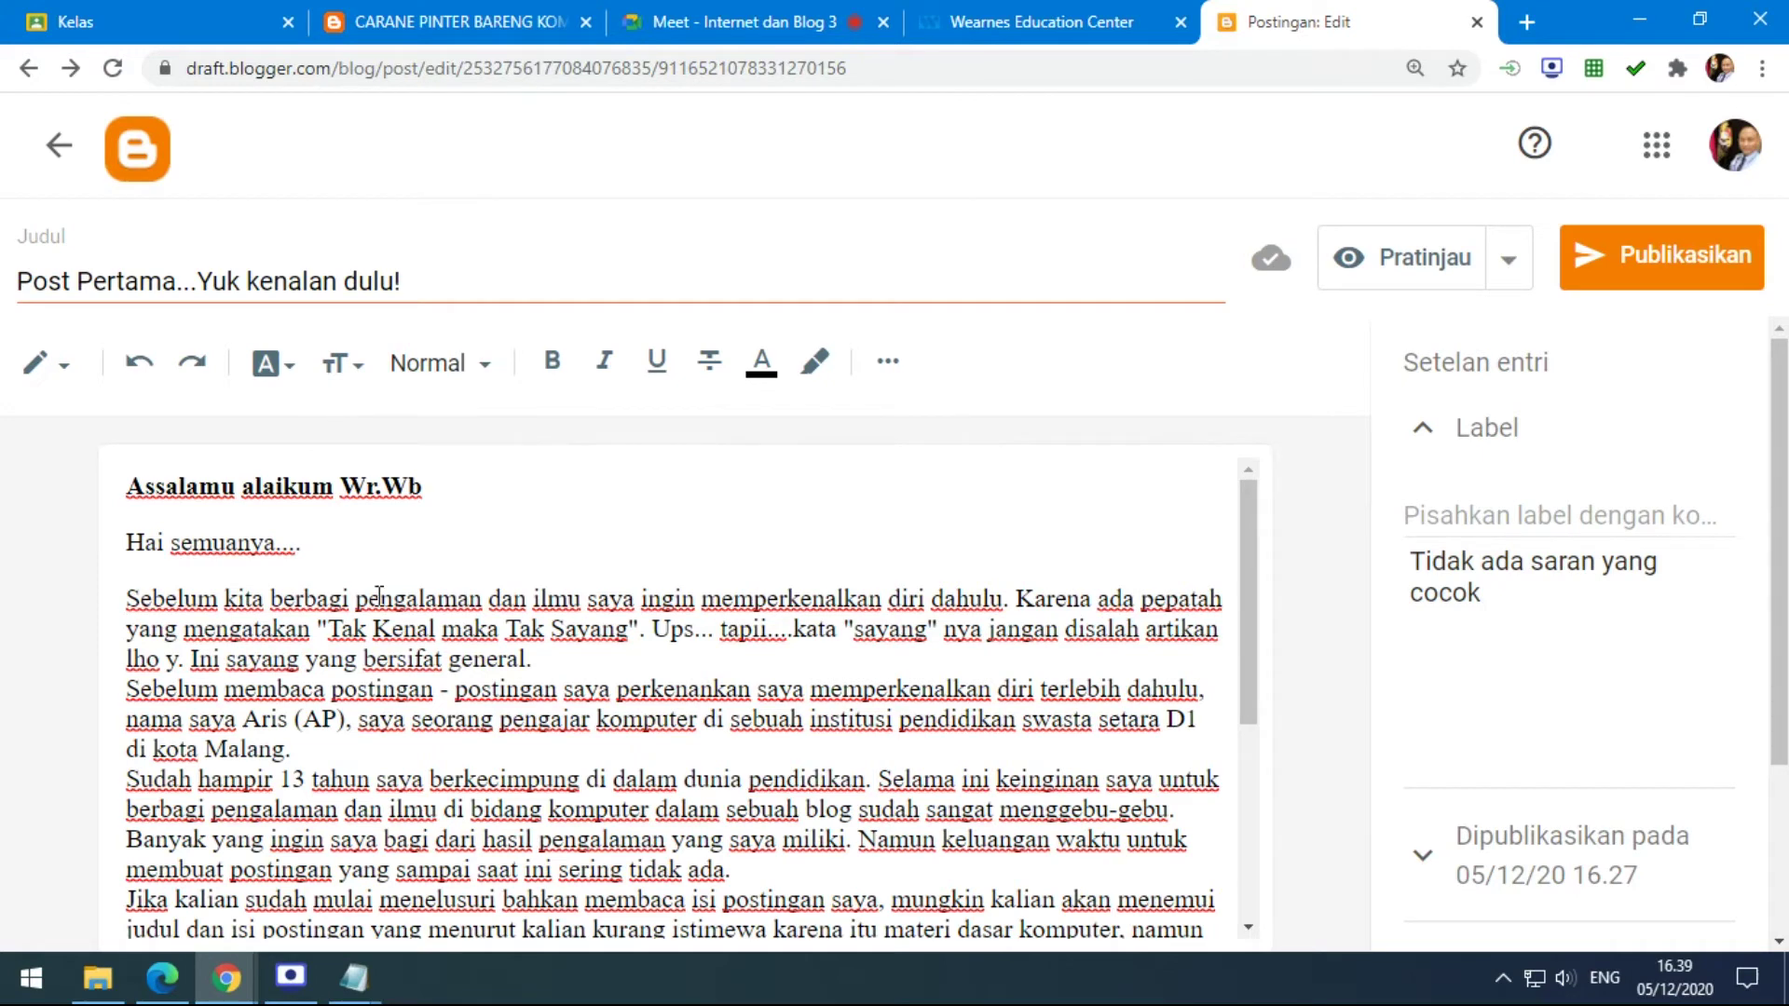
{"action": "key", "text": "Delete"}
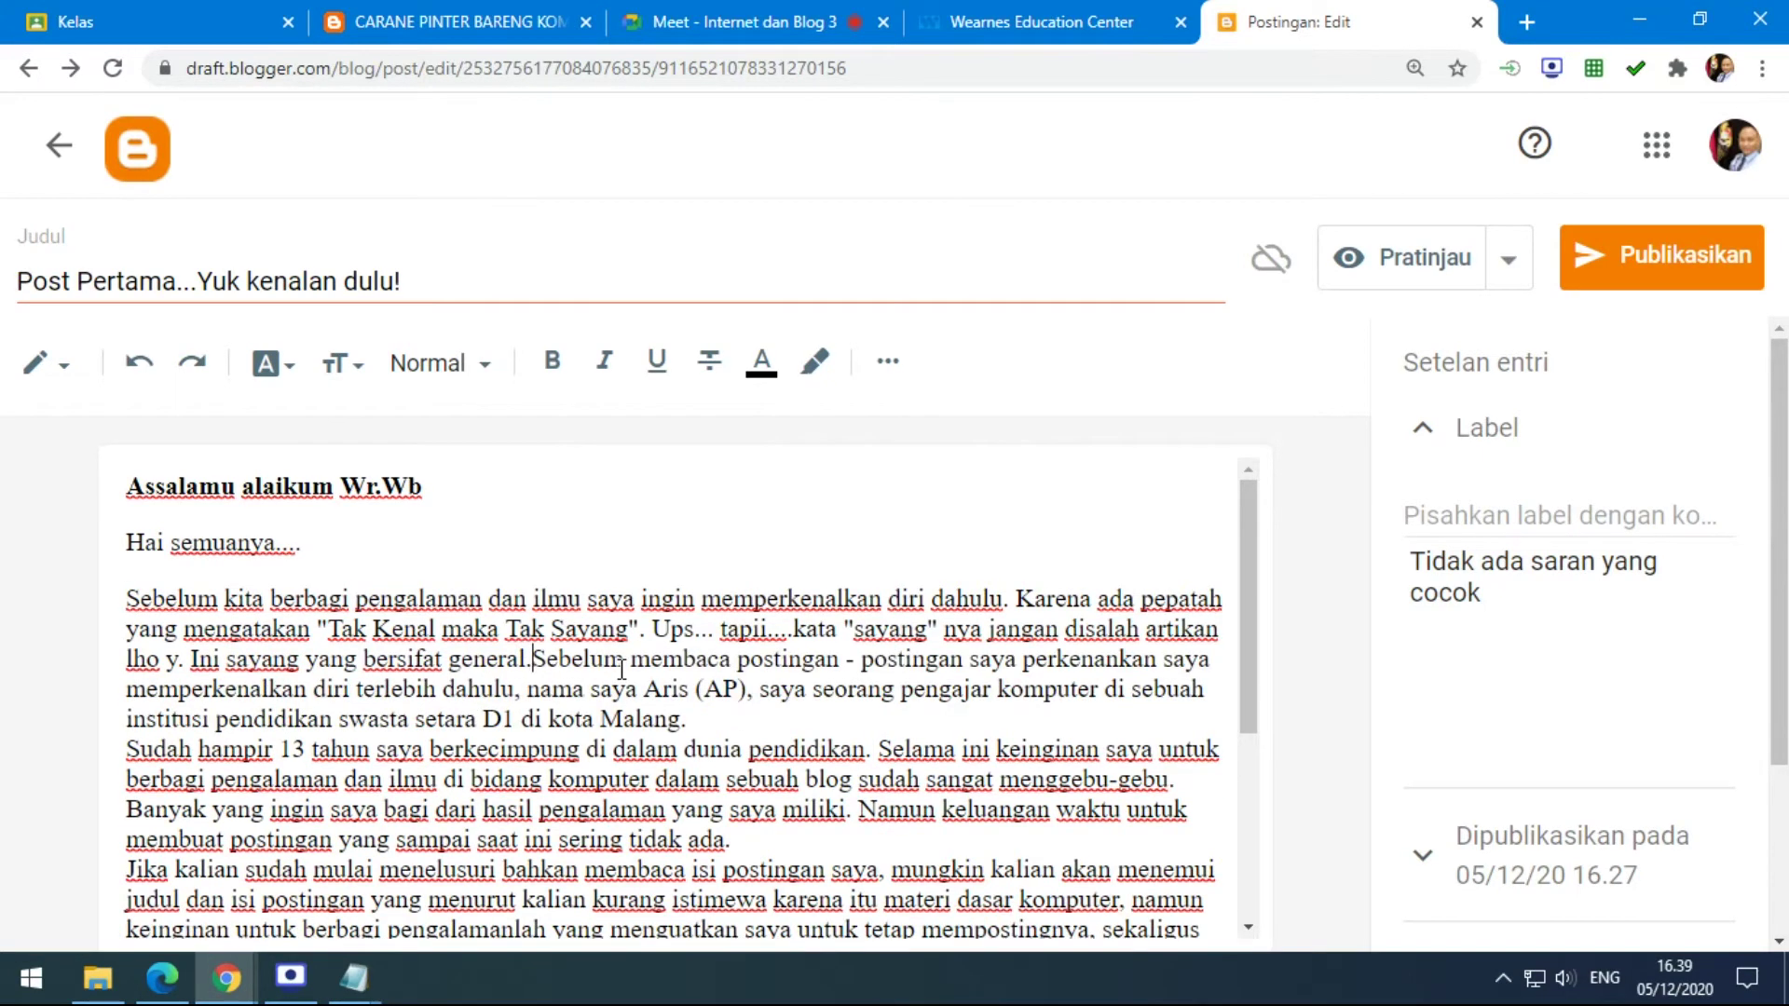
{"action": "key", "text": "Return"}
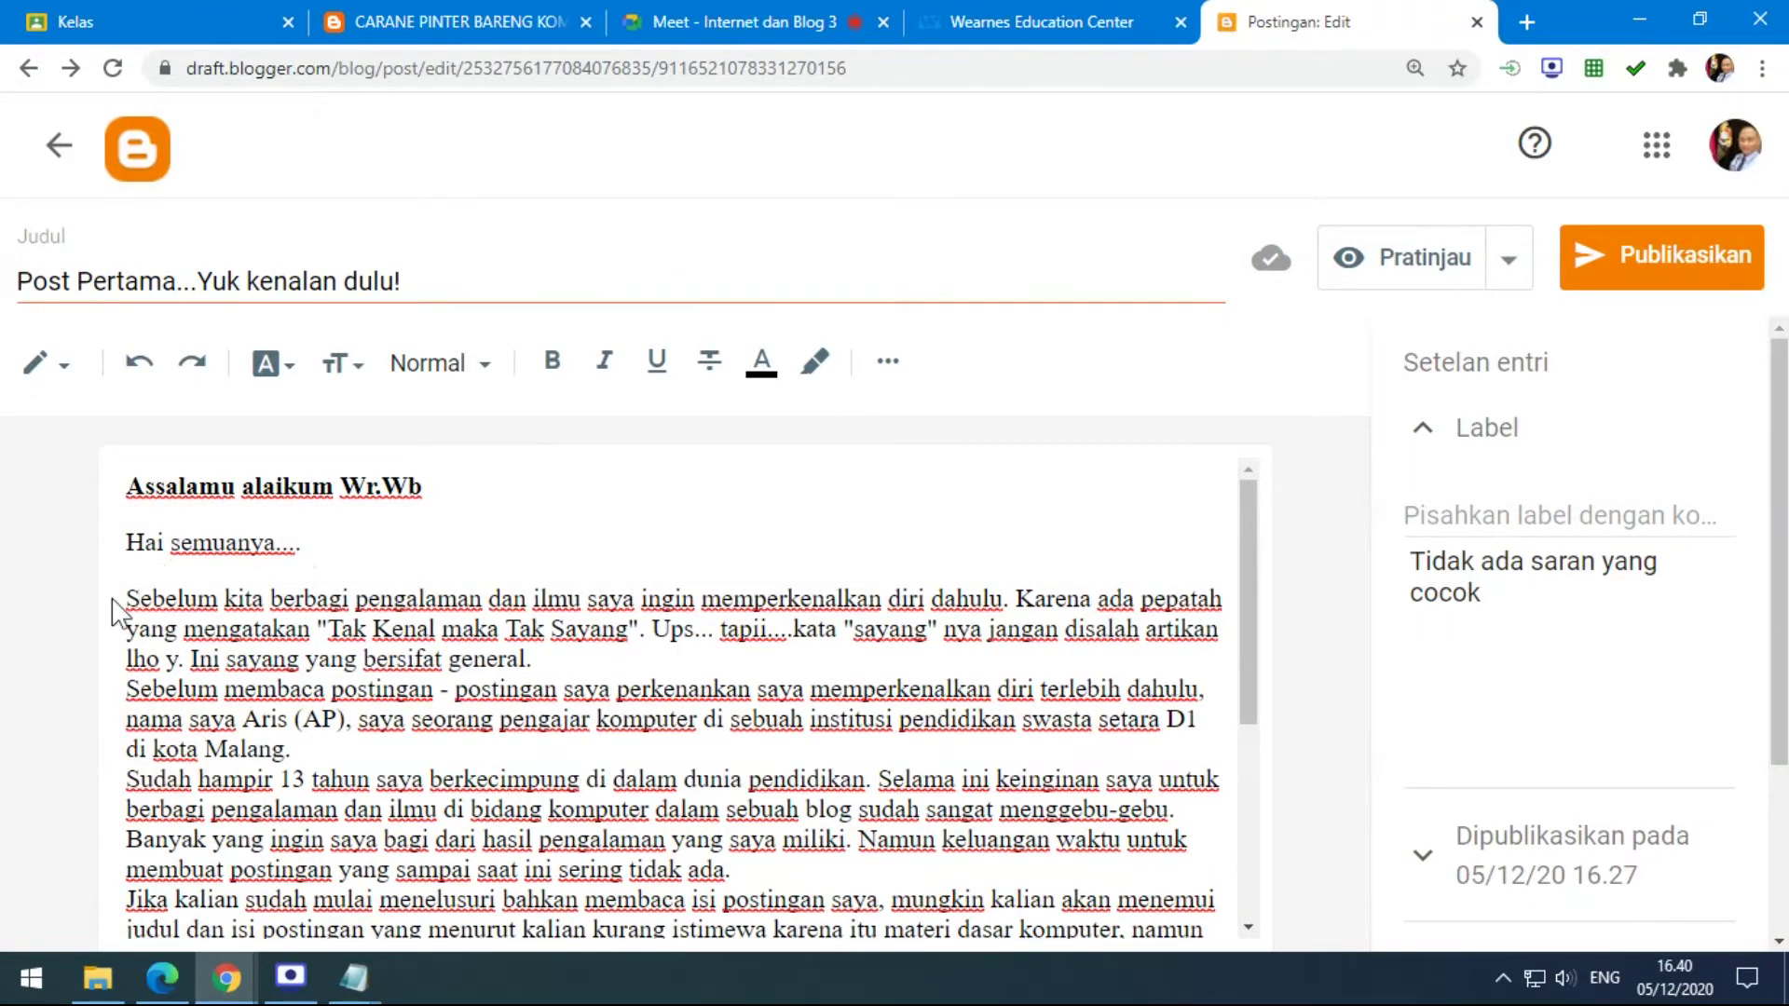
Apply the Paragraf style to the paragraph from "Sebelum kita berbagi" to "bersifat general.".
{"action": "left_click_drag", "start_coordinate": [127, 598], "coordinate": [560, 671]}
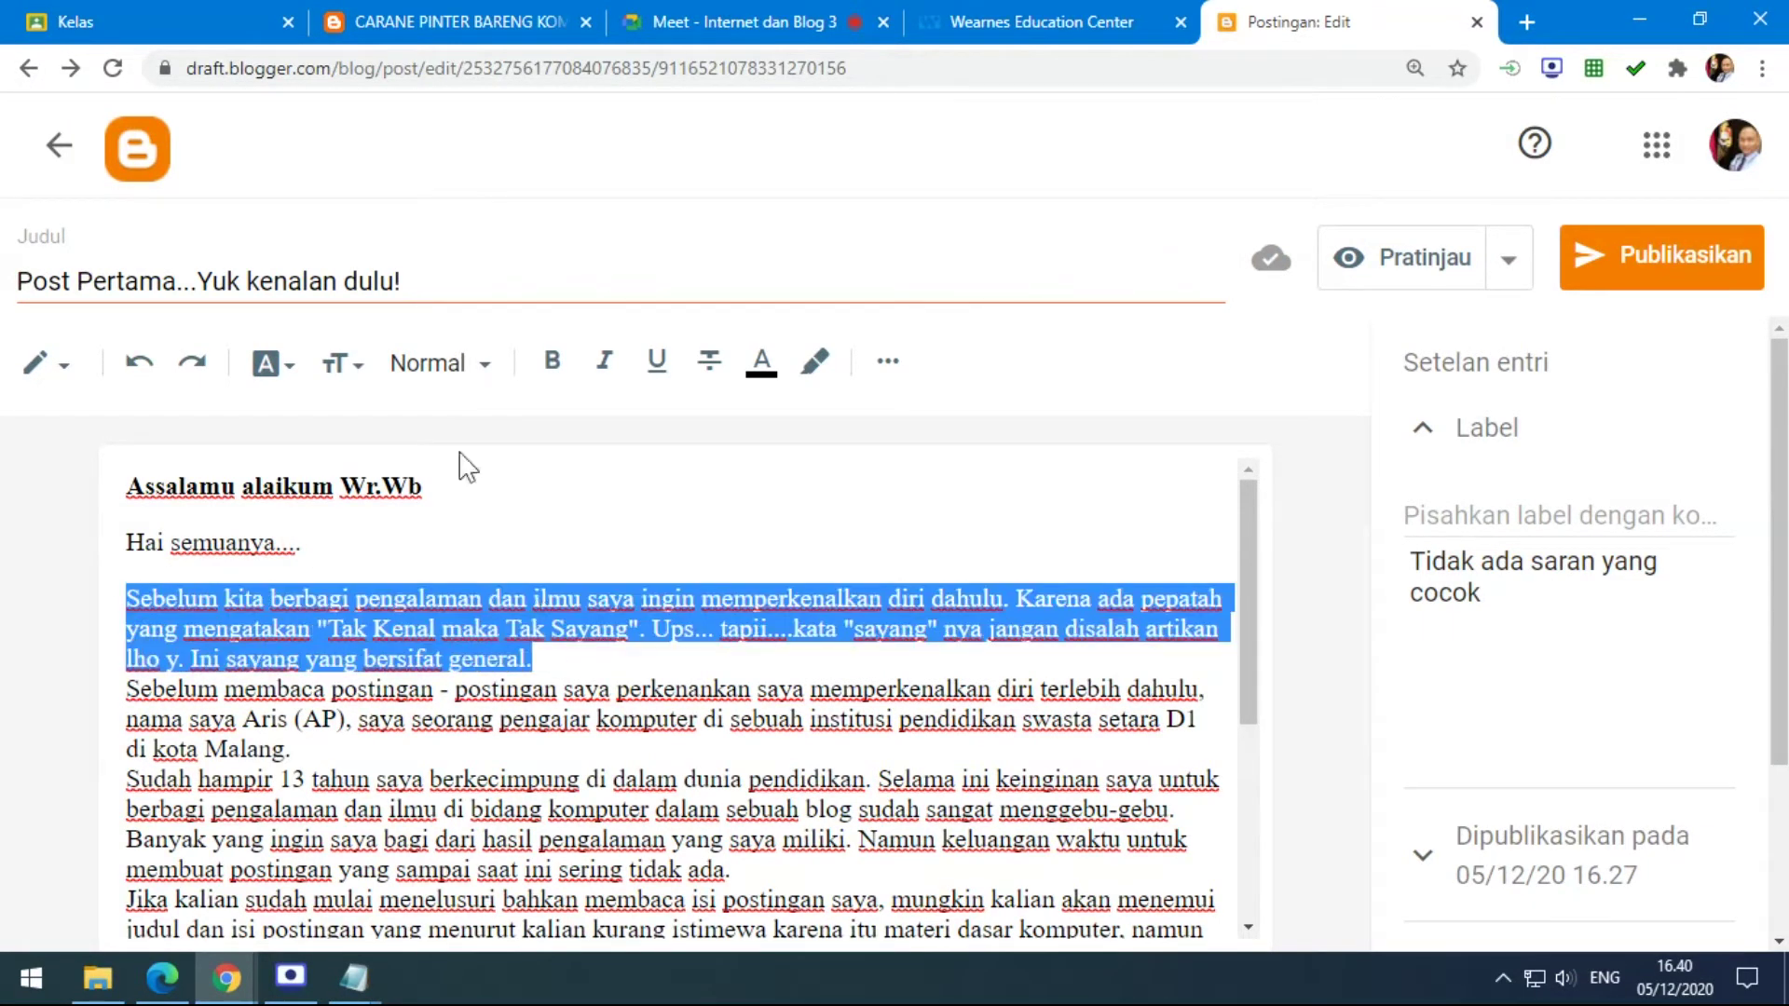
{"action": "left_click", "coordinate": [470, 368]}
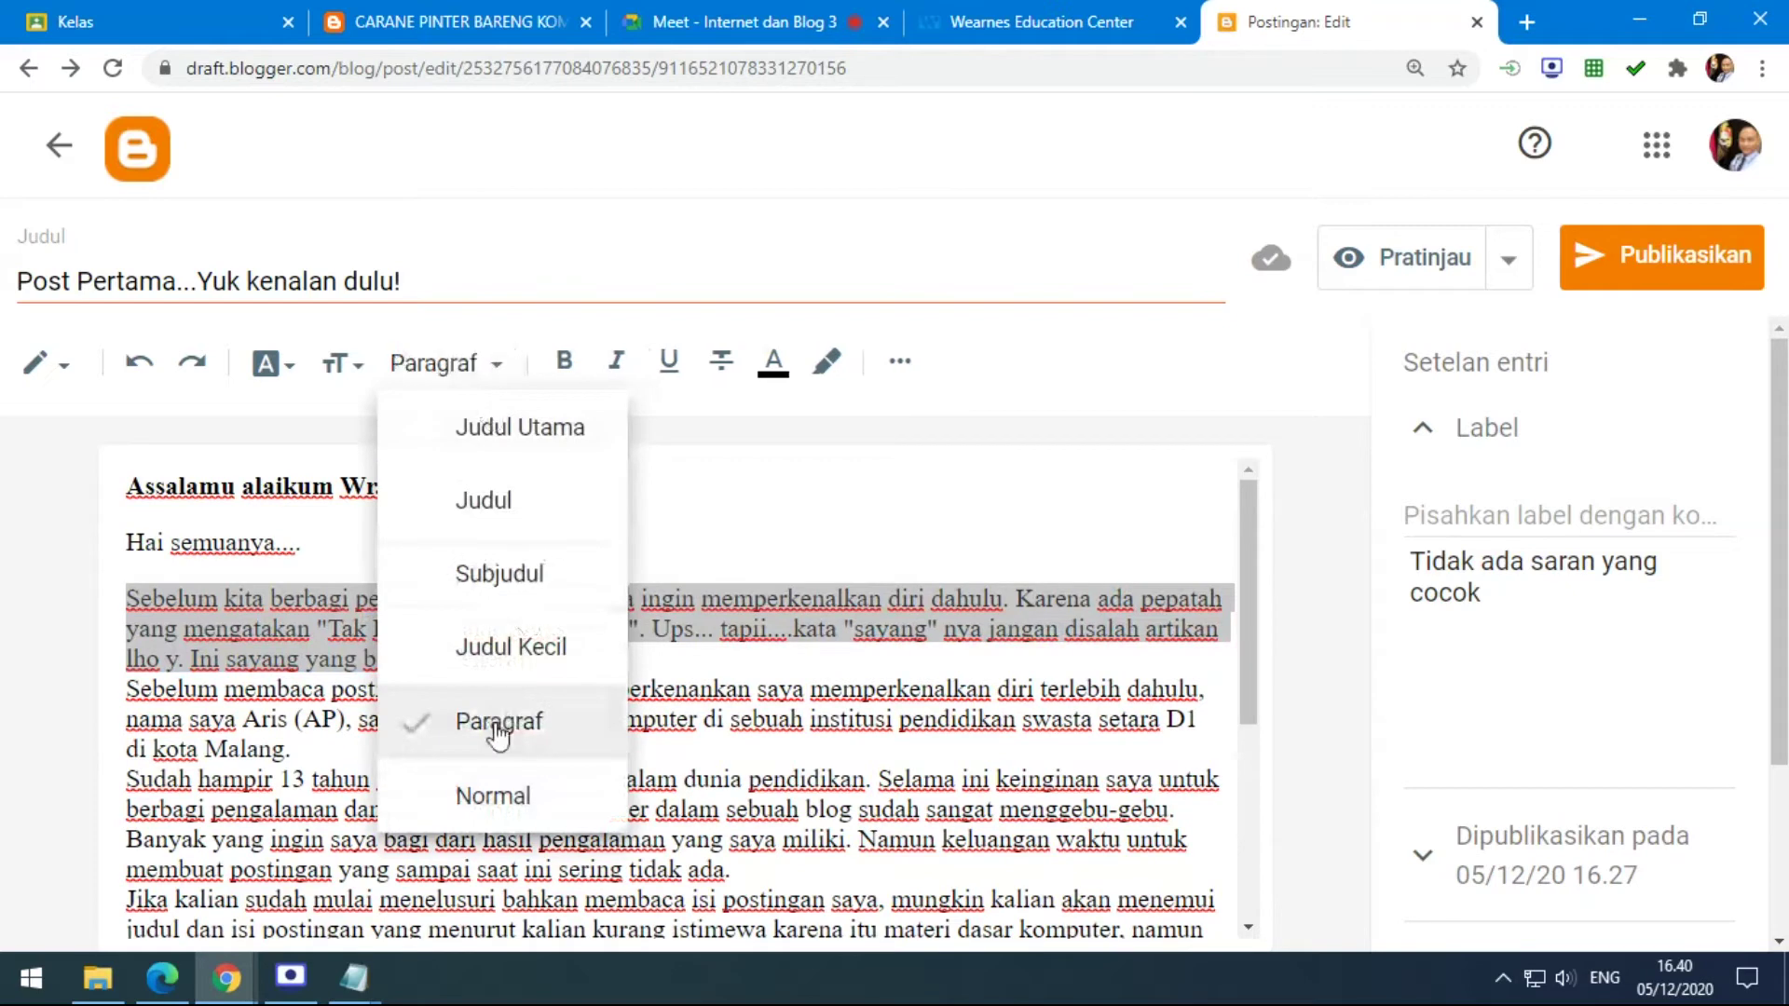
{"action": "left_click", "coordinate": [499, 720]}
{"action": "left_click", "coordinate": [531, 683]}
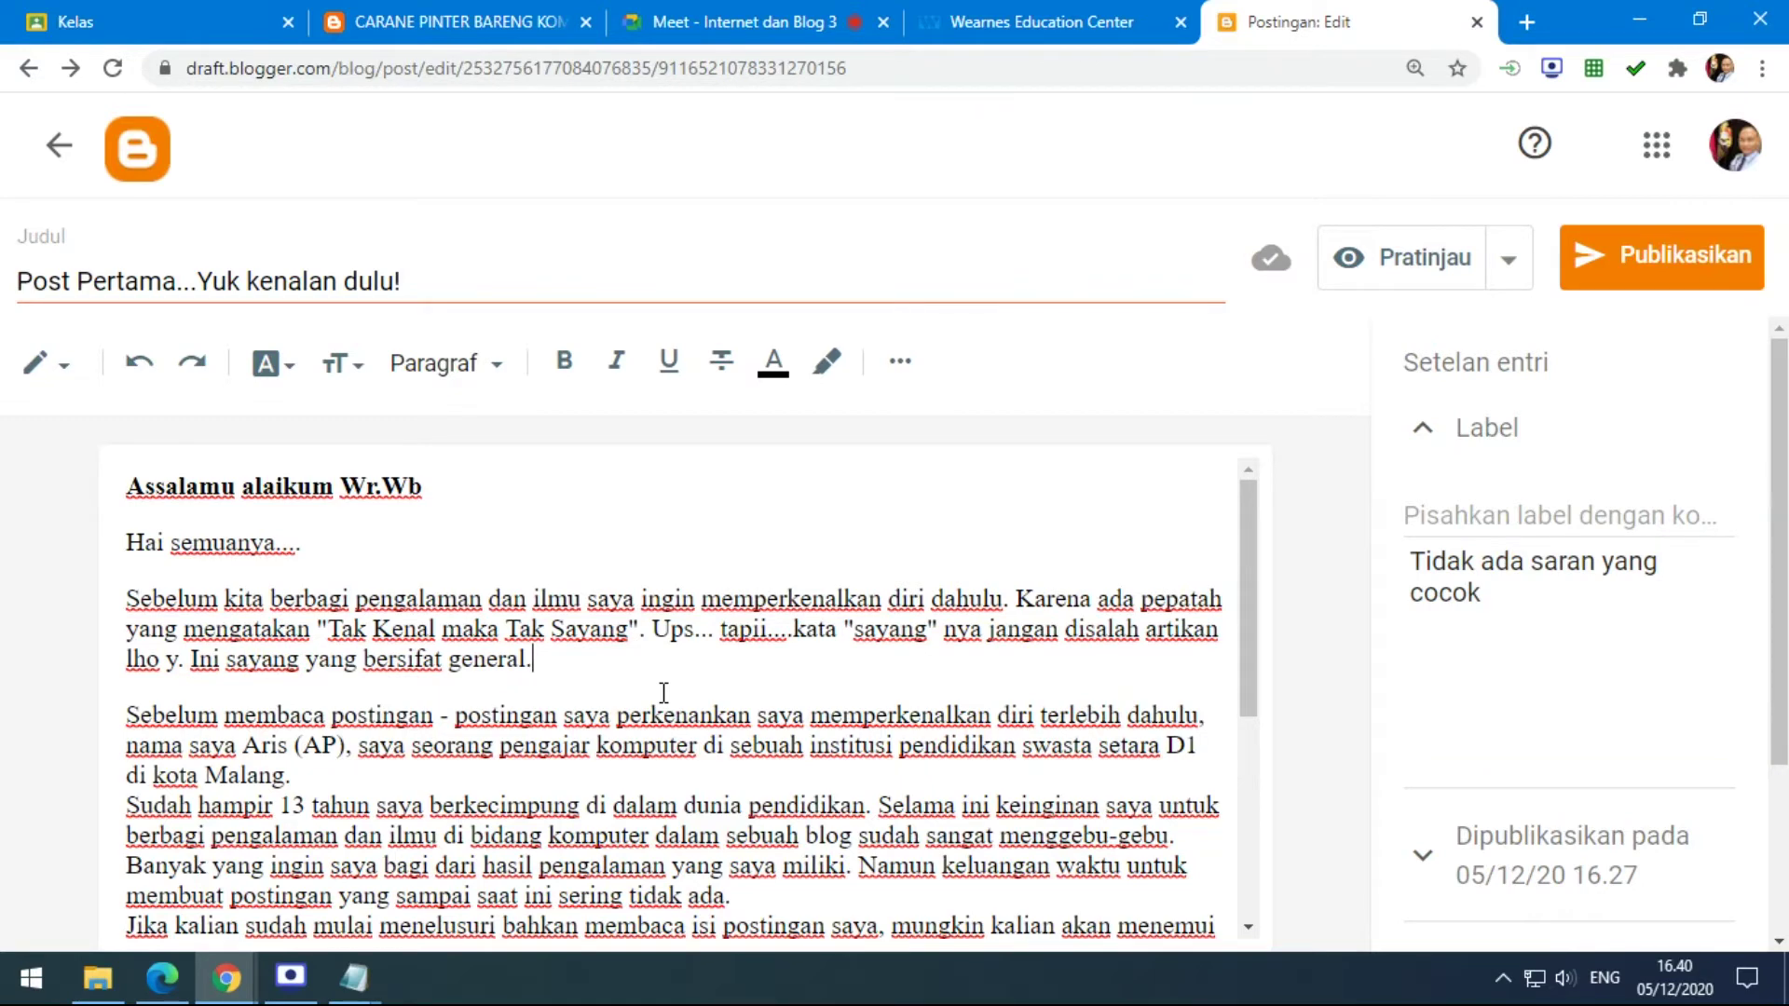
Try separating the paragraph ending in "di kota Malang." from the following one with a blank line, and undo it.
{"action": "scroll", "coordinate": [650, 630], "scroll_direction": "down", "scroll_amount": 4}
{"action": "scroll", "coordinate": [605, 623], "scroll_direction": "up", "scroll_amount": 2}
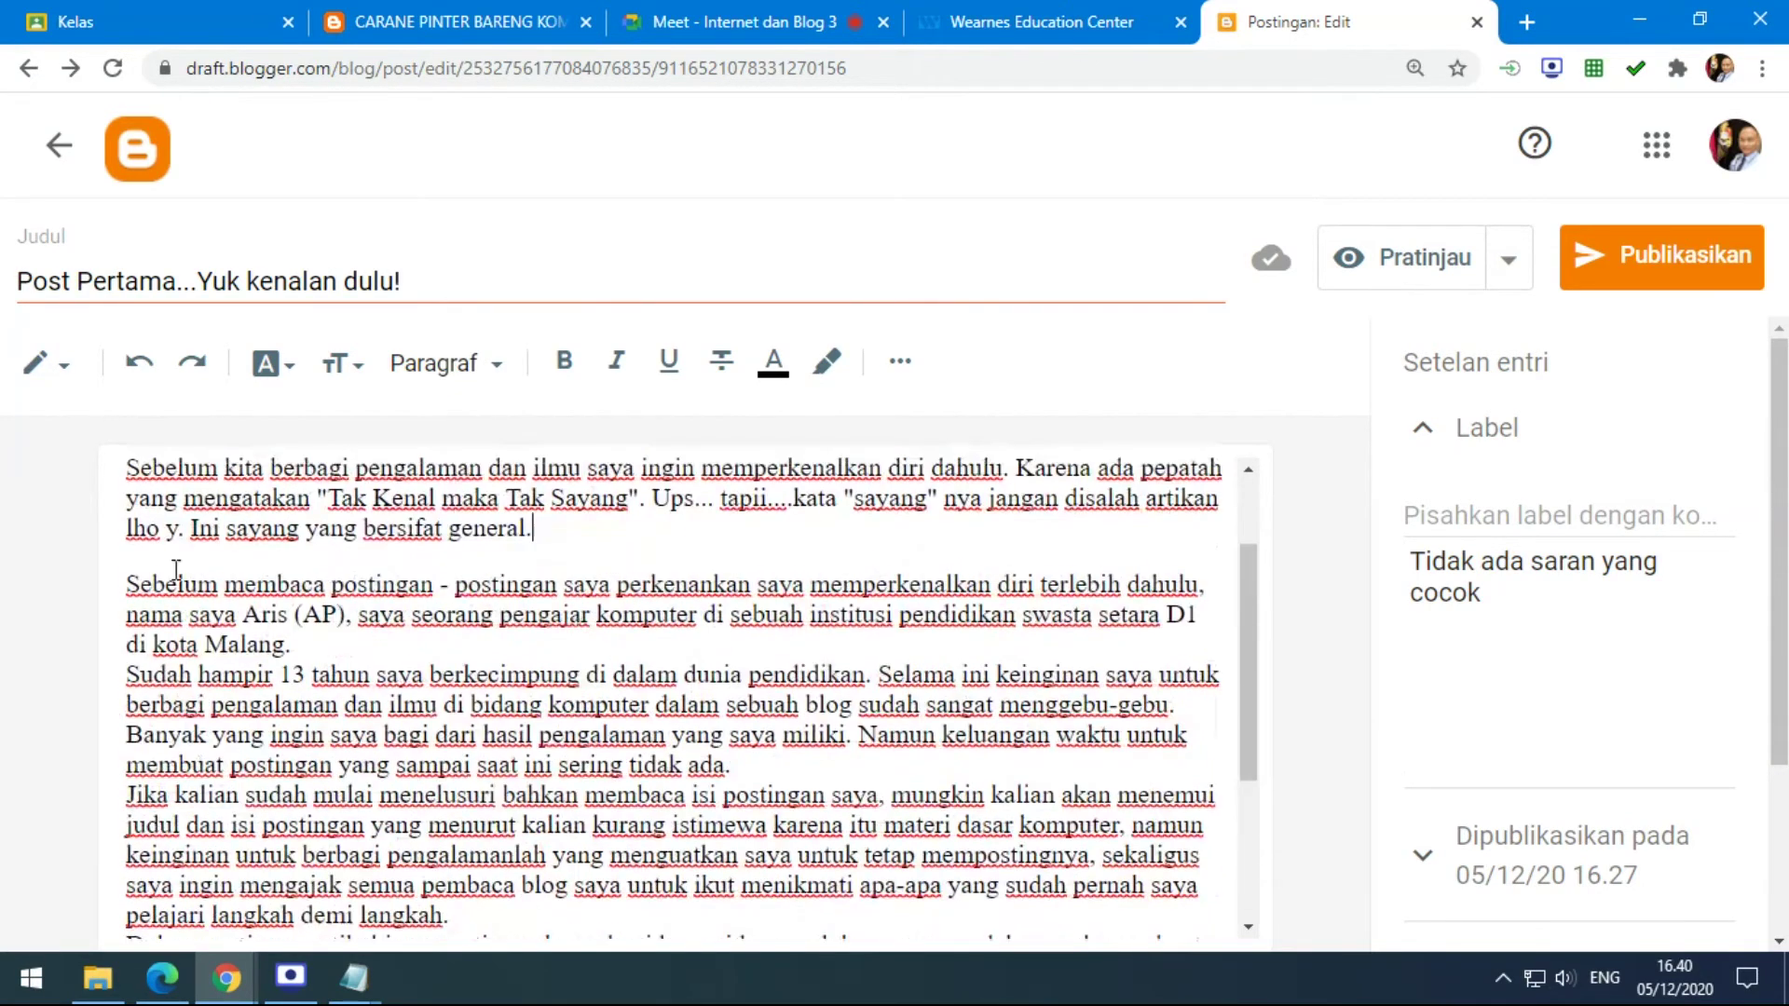
{"action": "left_click_drag", "start_coordinate": [130, 584], "coordinate": [311, 654]}
{"action": "left_click", "coordinate": [312, 654]}
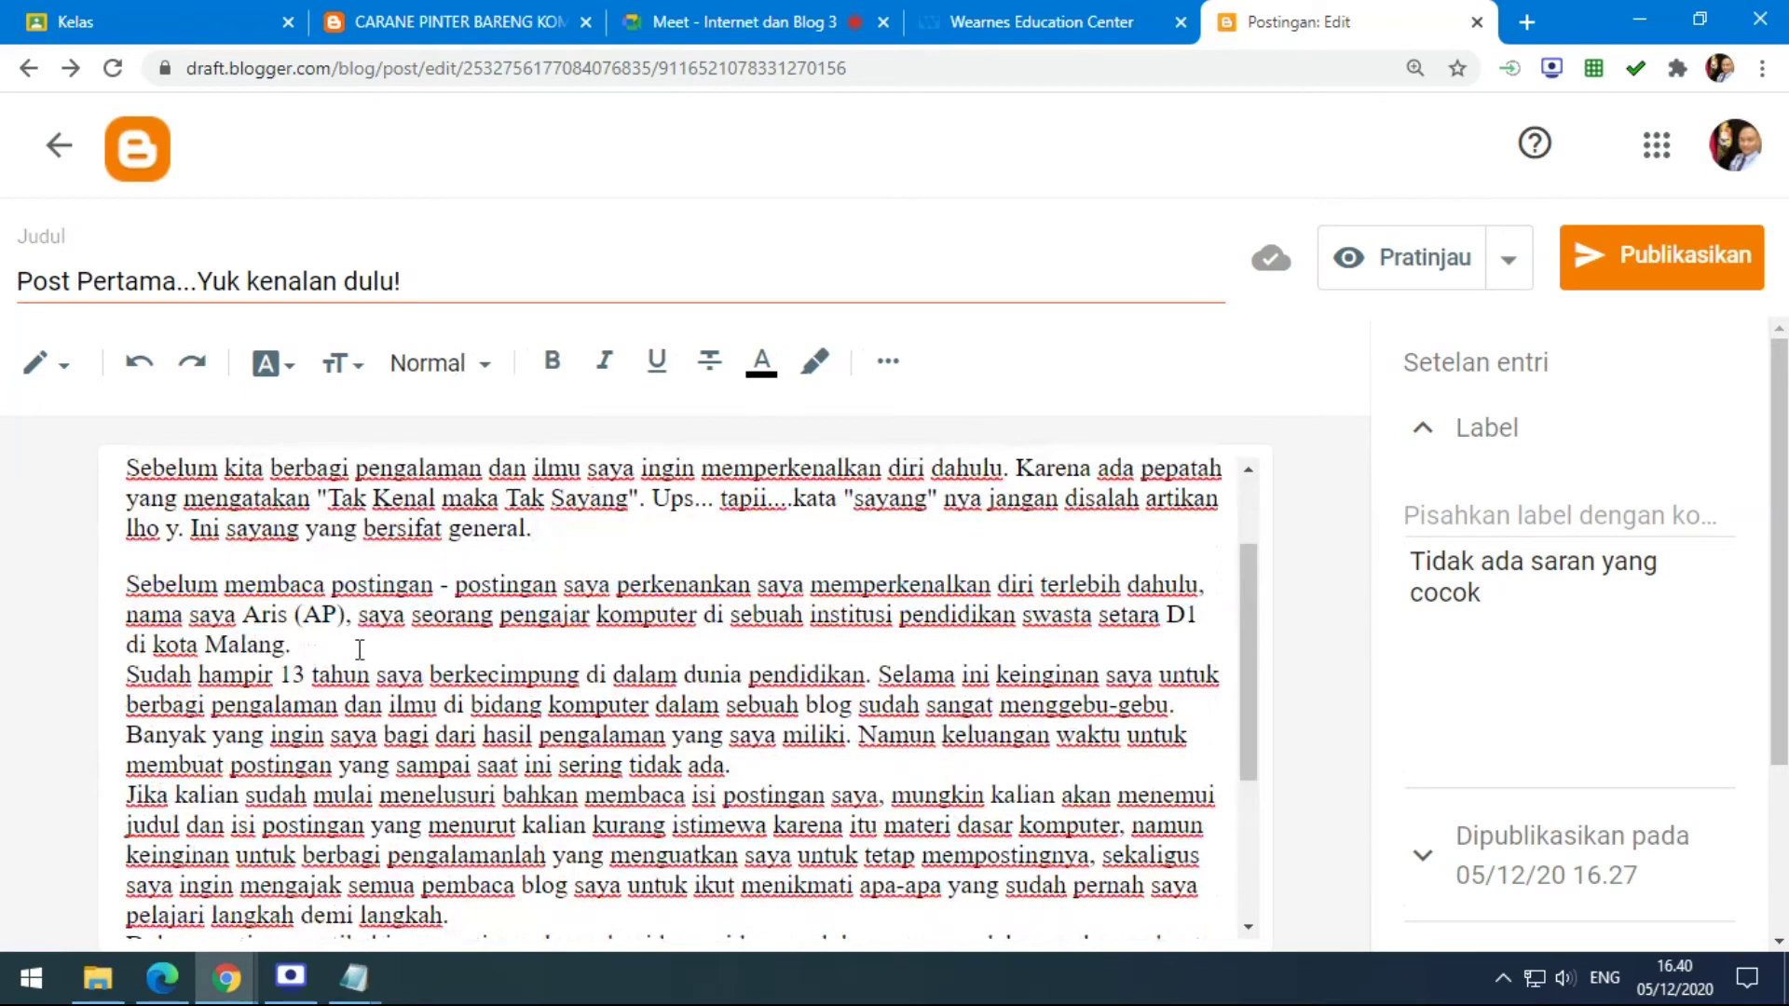
{"action": "key", "text": "Return"}
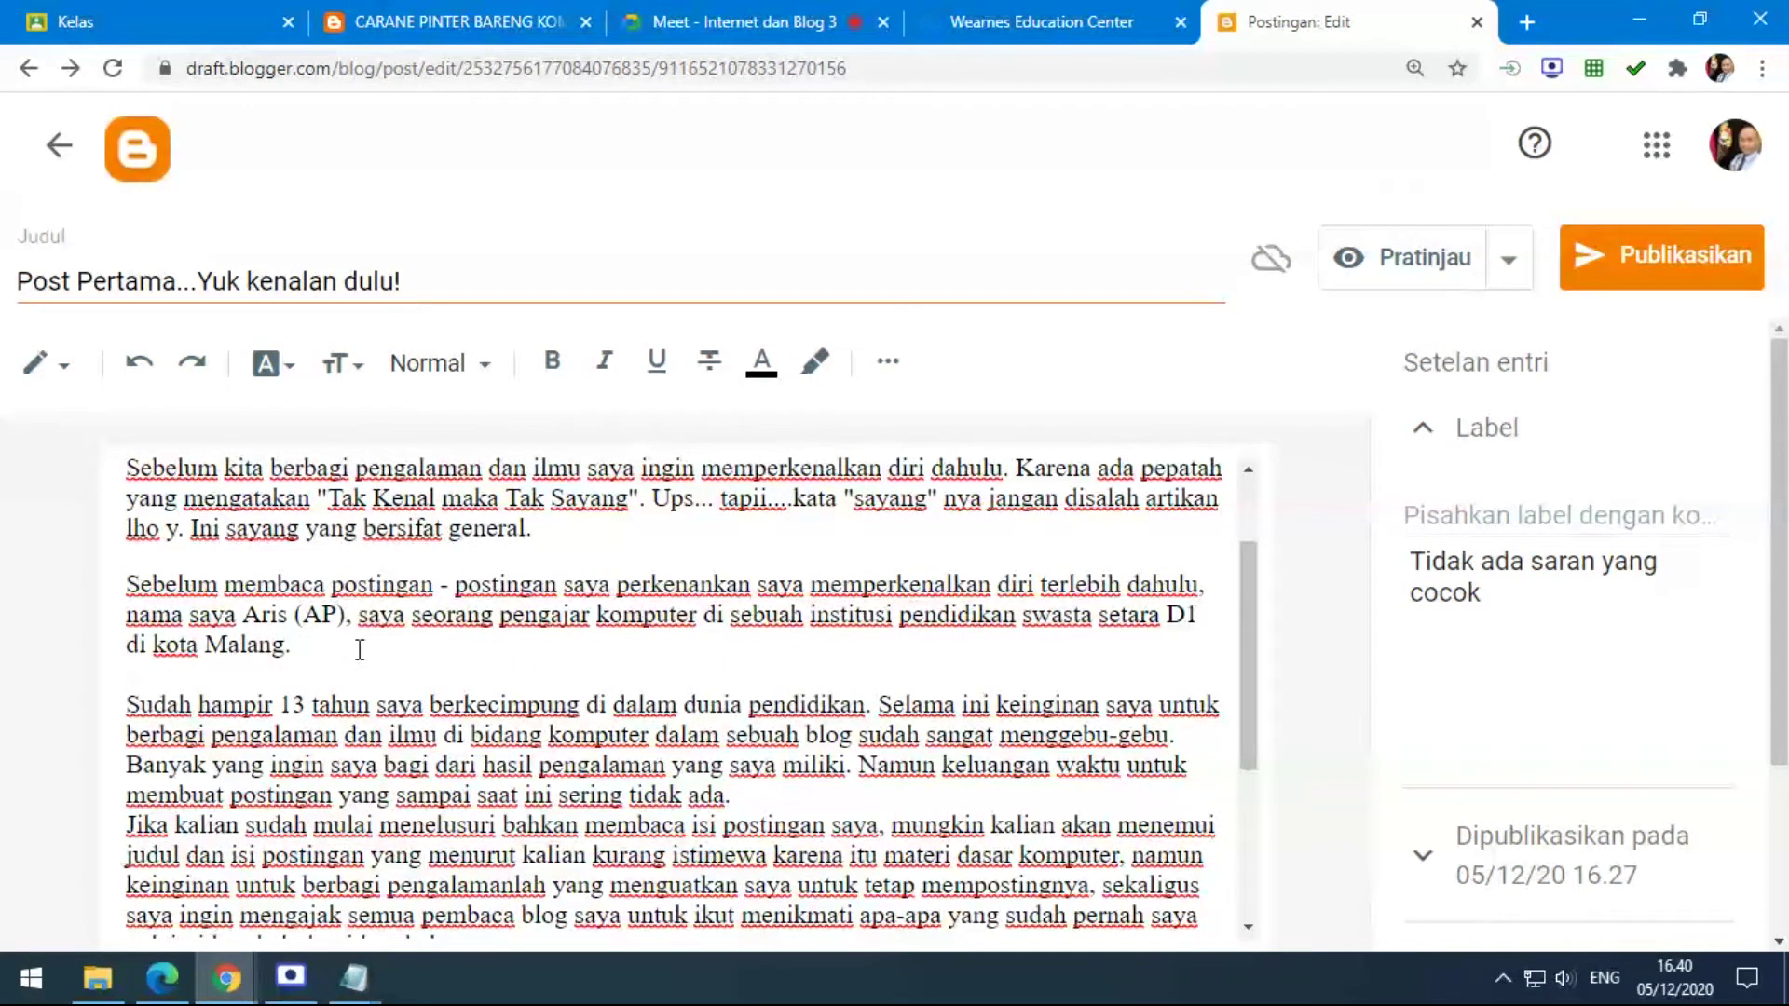
{"action": "key", "text": "ctrl+z"}
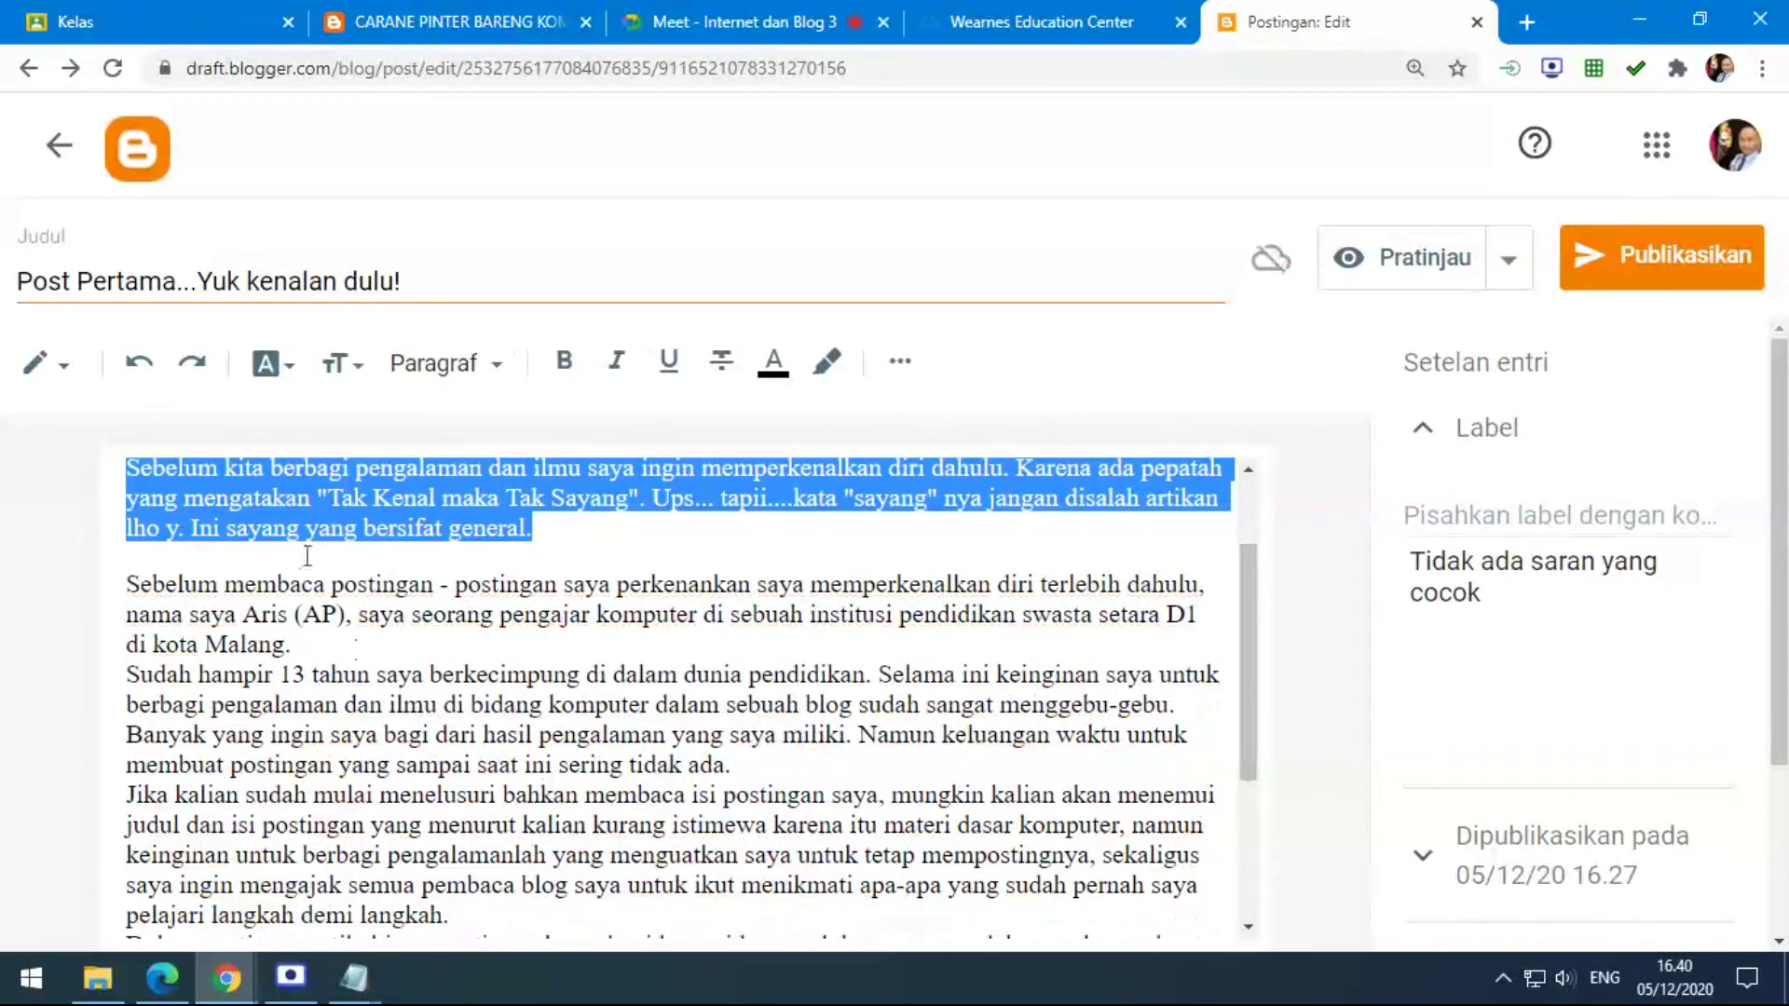
Apply the Paragraf style to the paragraph from "Sebelum membaca postingan" to "di kota Malang.".
{"action": "scroll", "coordinate": [360, 713], "scroll_direction": "up", "scroll_amount": 1}
{"action": "scroll", "coordinate": [360, 713], "scroll_direction": "down", "scroll_amount": 1}
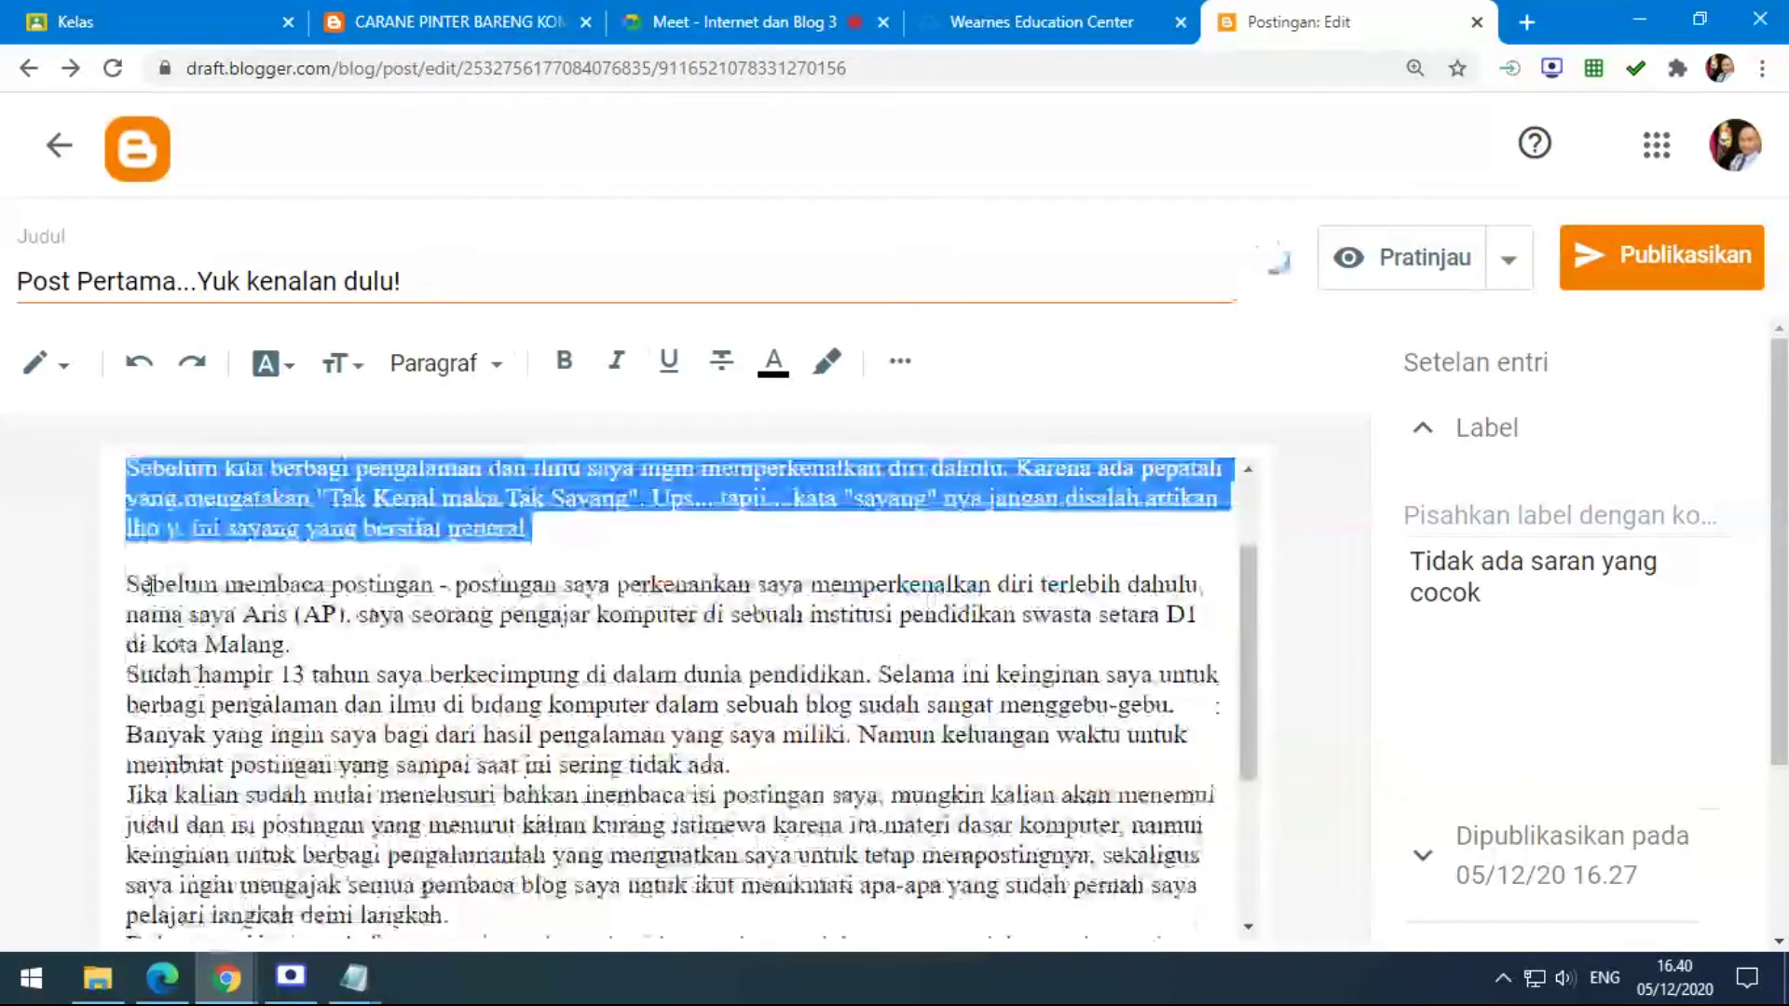
{"action": "left_click", "coordinate": [130, 585]}
{"action": "left_click_drag", "start_coordinate": [131, 585], "coordinate": [296, 645]}
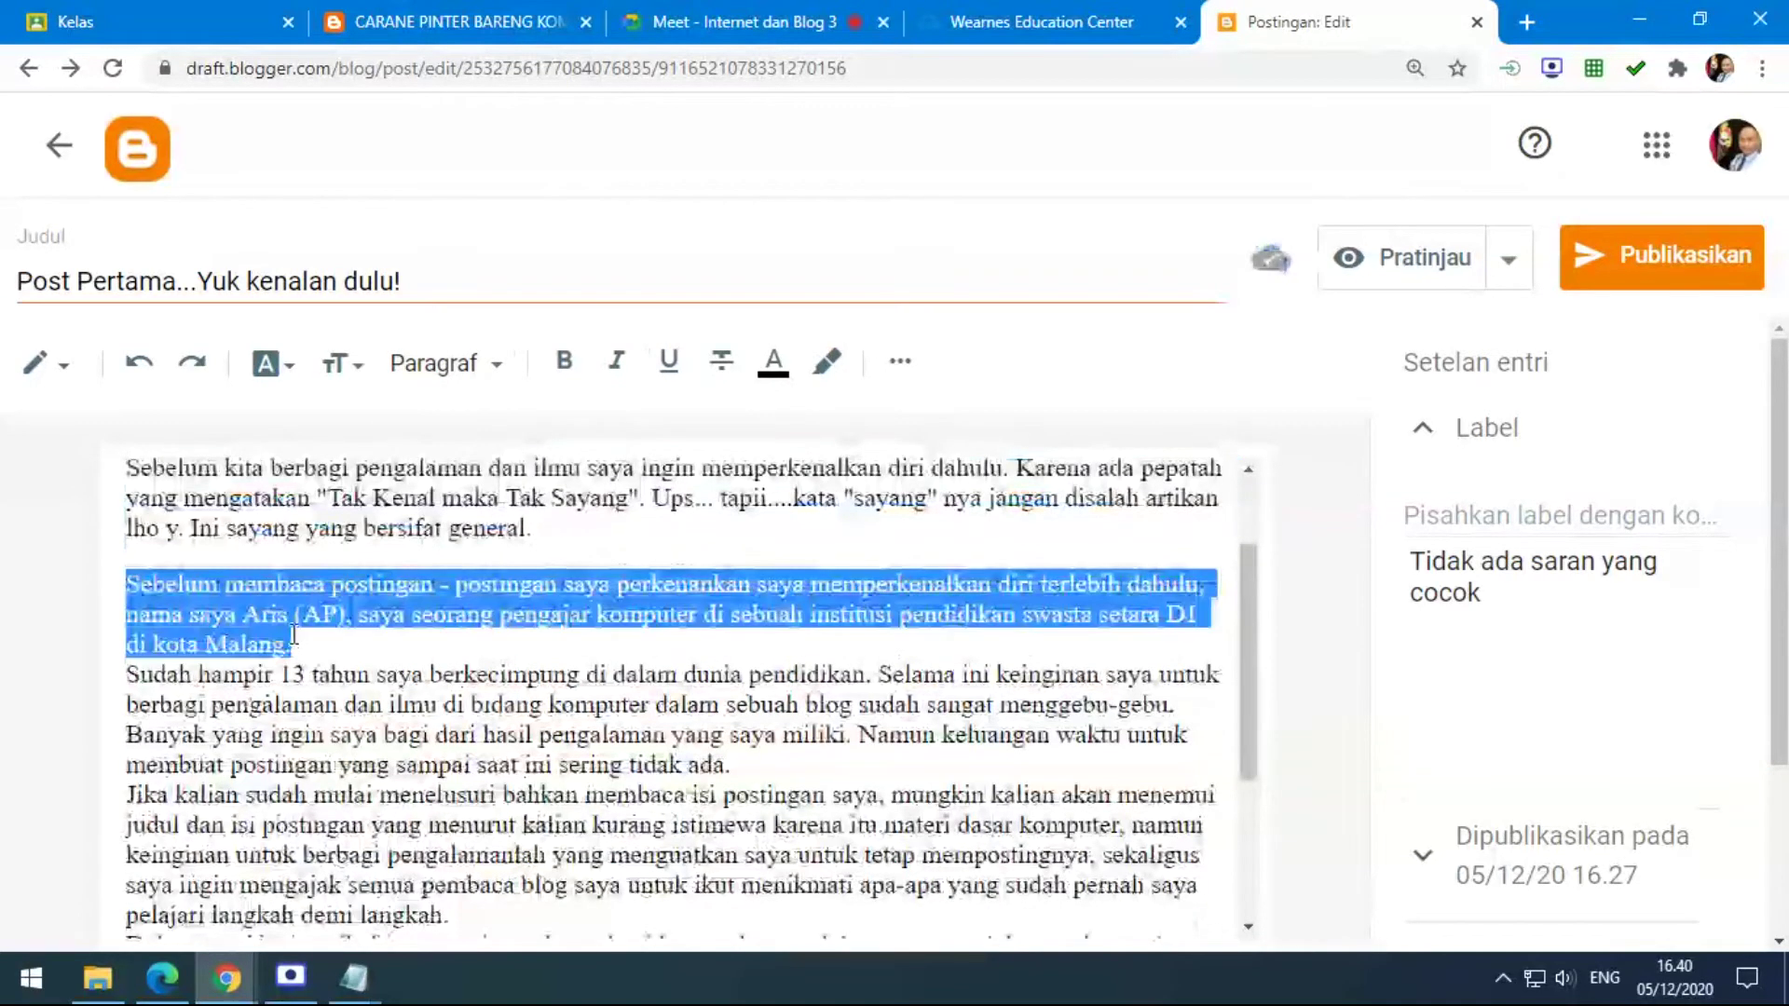
{"action": "left_click", "coordinate": [483, 368]}
{"action": "left_click", "coordinate": [498, 723]}
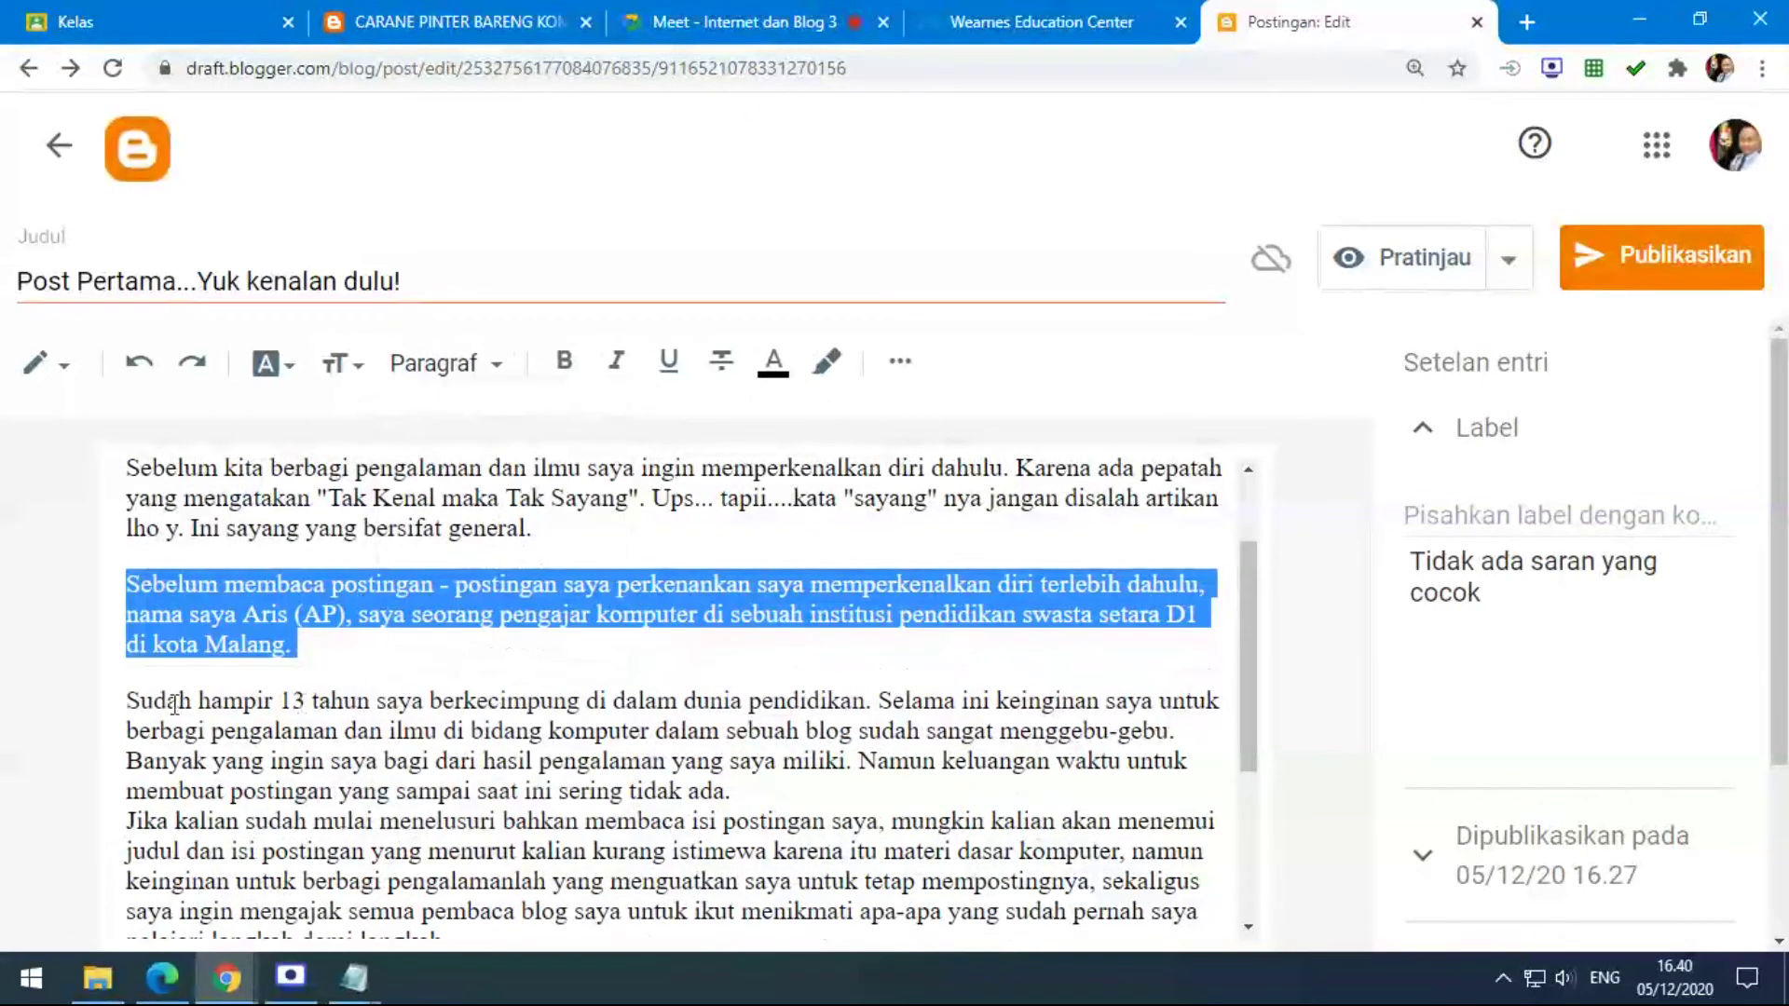
Apply the Paragraf style to the paragraphs beginning "Sudah hampir 13 tahun" and "Jika kalian sudah mulai".
{"action": "left_click_drag", "start_coordinate": [133, 701], "coordinate": [736, 791]}
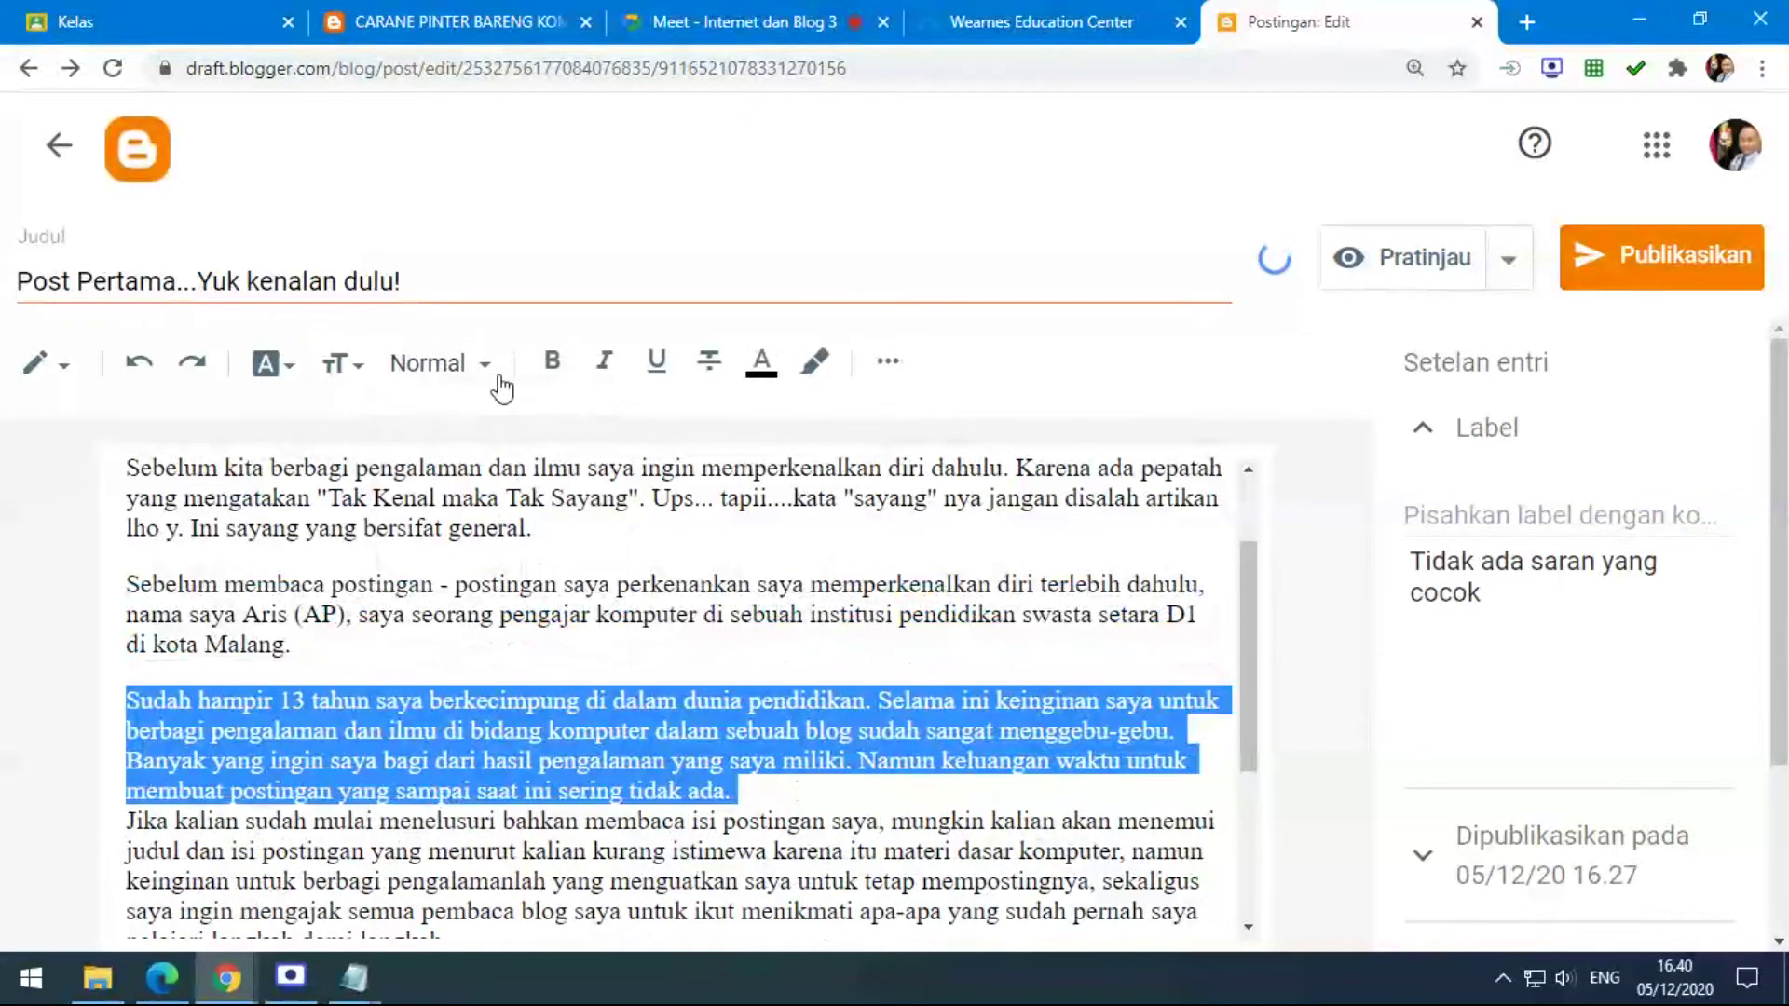
{"action": "left_click", "coordinate": [483, 368]}
{"action": "left_click", "coordinate": [498, 720]}
{"action": "scroll", "coordinate": [134, 527], "scroll_direction": "down", "scroll_amount": 3}
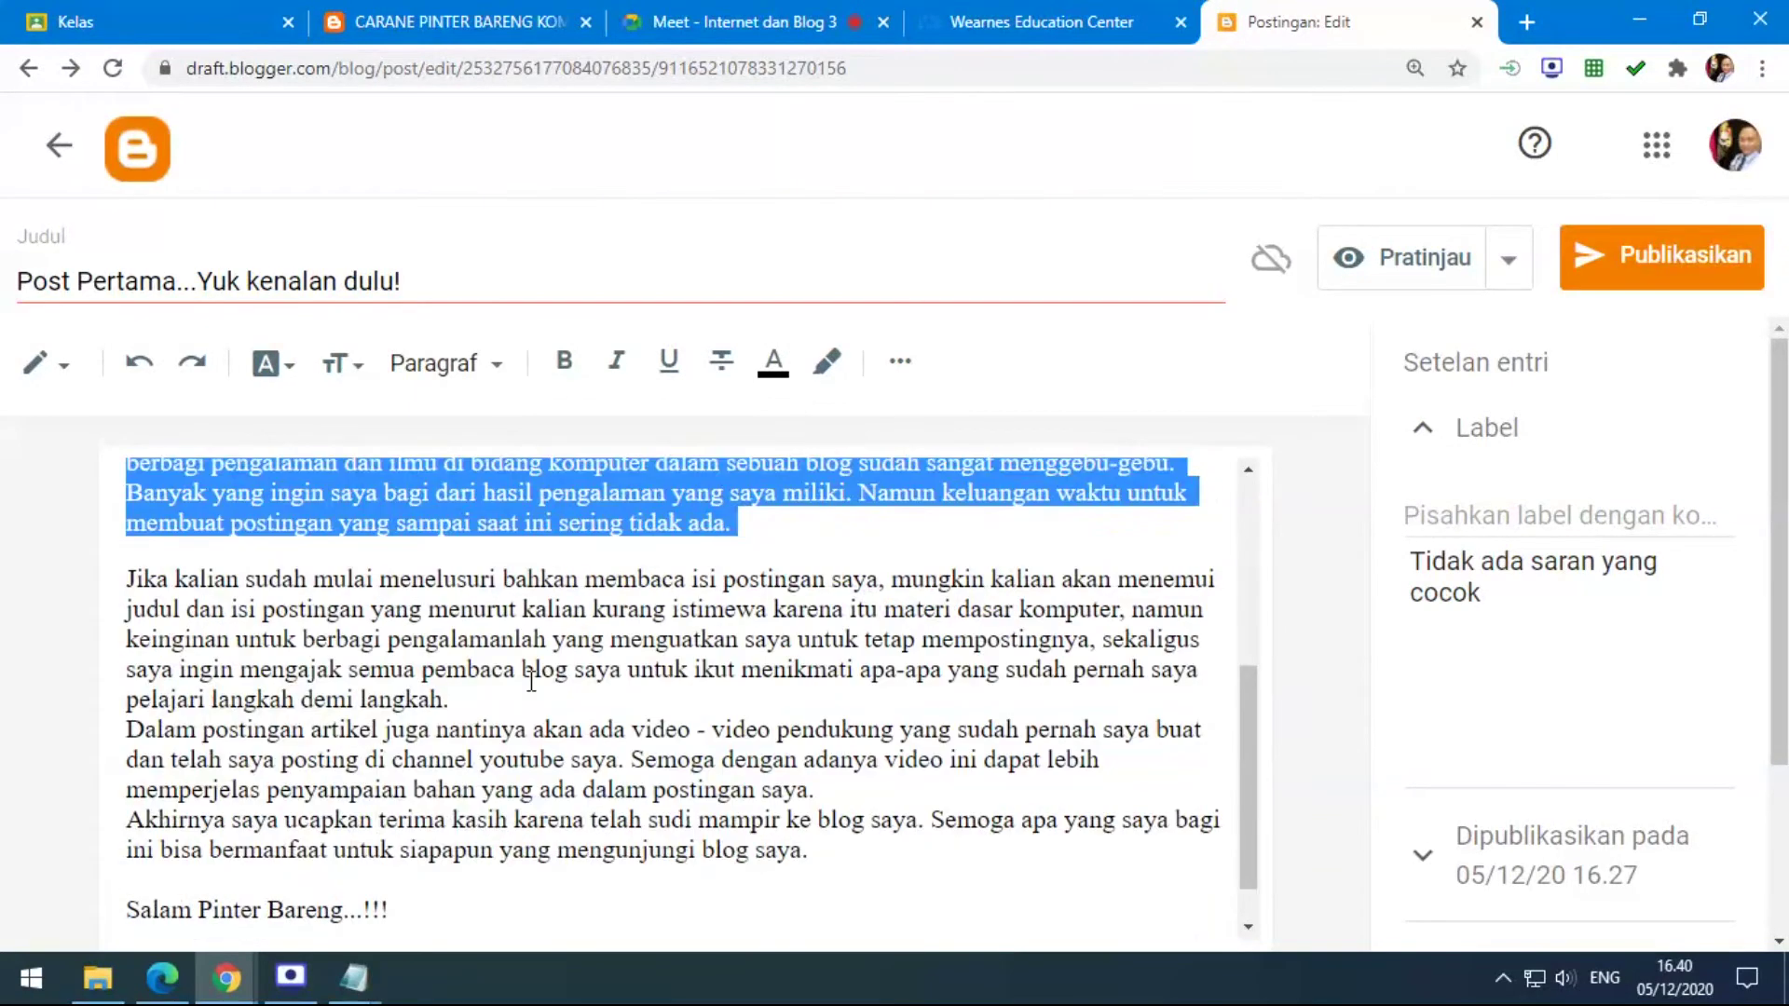
{"action": "left_click_drag", "start_coordinate": [135, 527], "coordinate": [472, 639]}
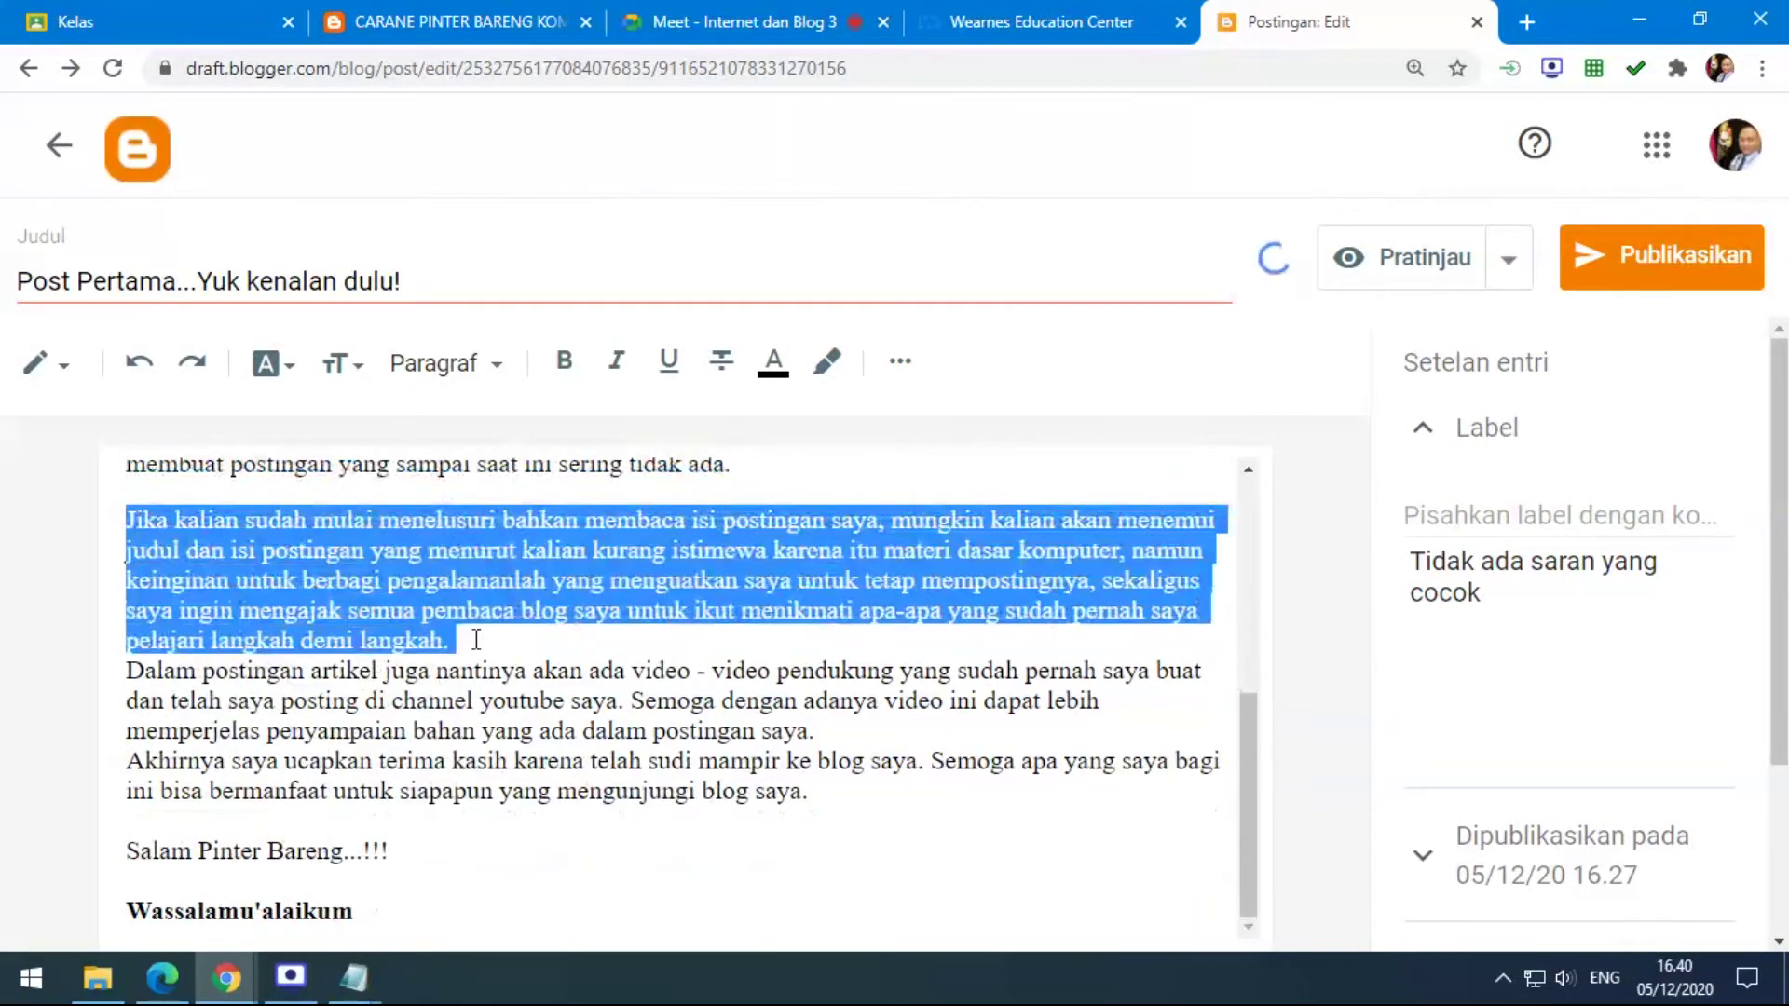
{"action": "left_click", "coordinate": [484, 392]}
{"action": "left_click", "coordinate": [471, 723]}
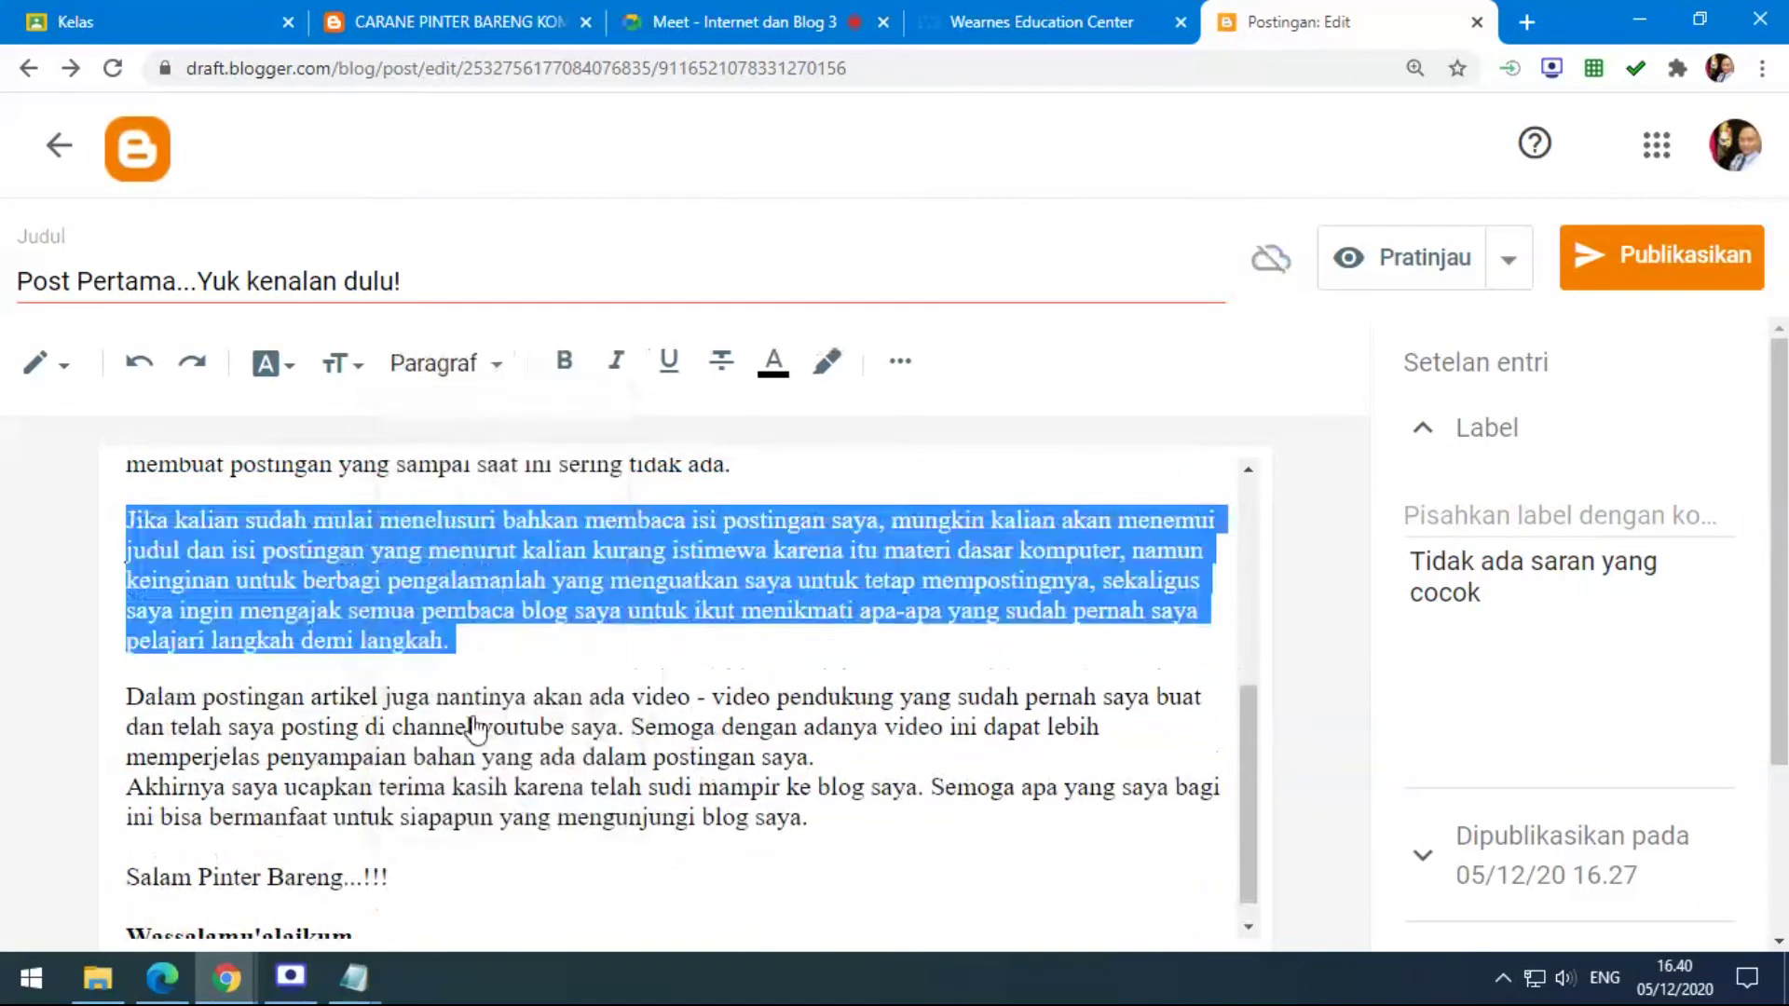
Apply the Paragraf style to the paragraphs beginning "Dalam postingan artikel" and "Akhirnya saya ucapkan".
{"action": "left_click_drag", "start_coordinate": [127, 705], "coordinate": [818, 759]}
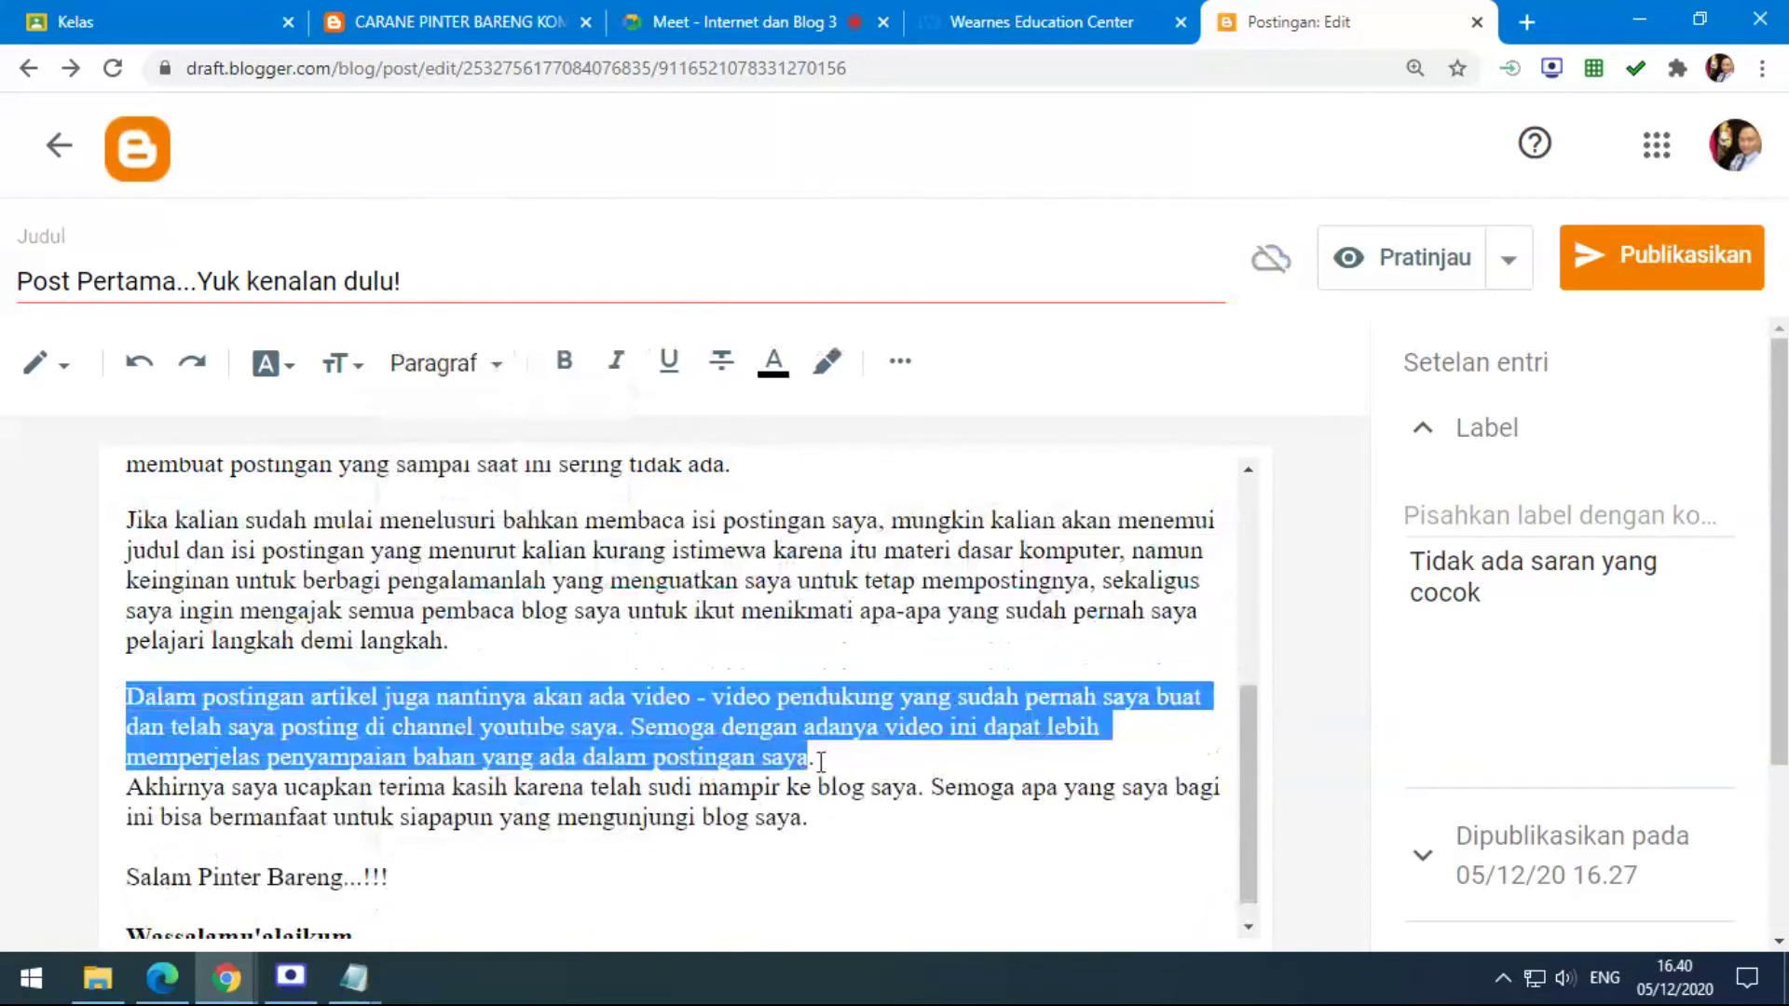
{"action": "left_click", "coordinate": [485, 373]}
{"action": "left_click", "coordinate": [472, 721]}
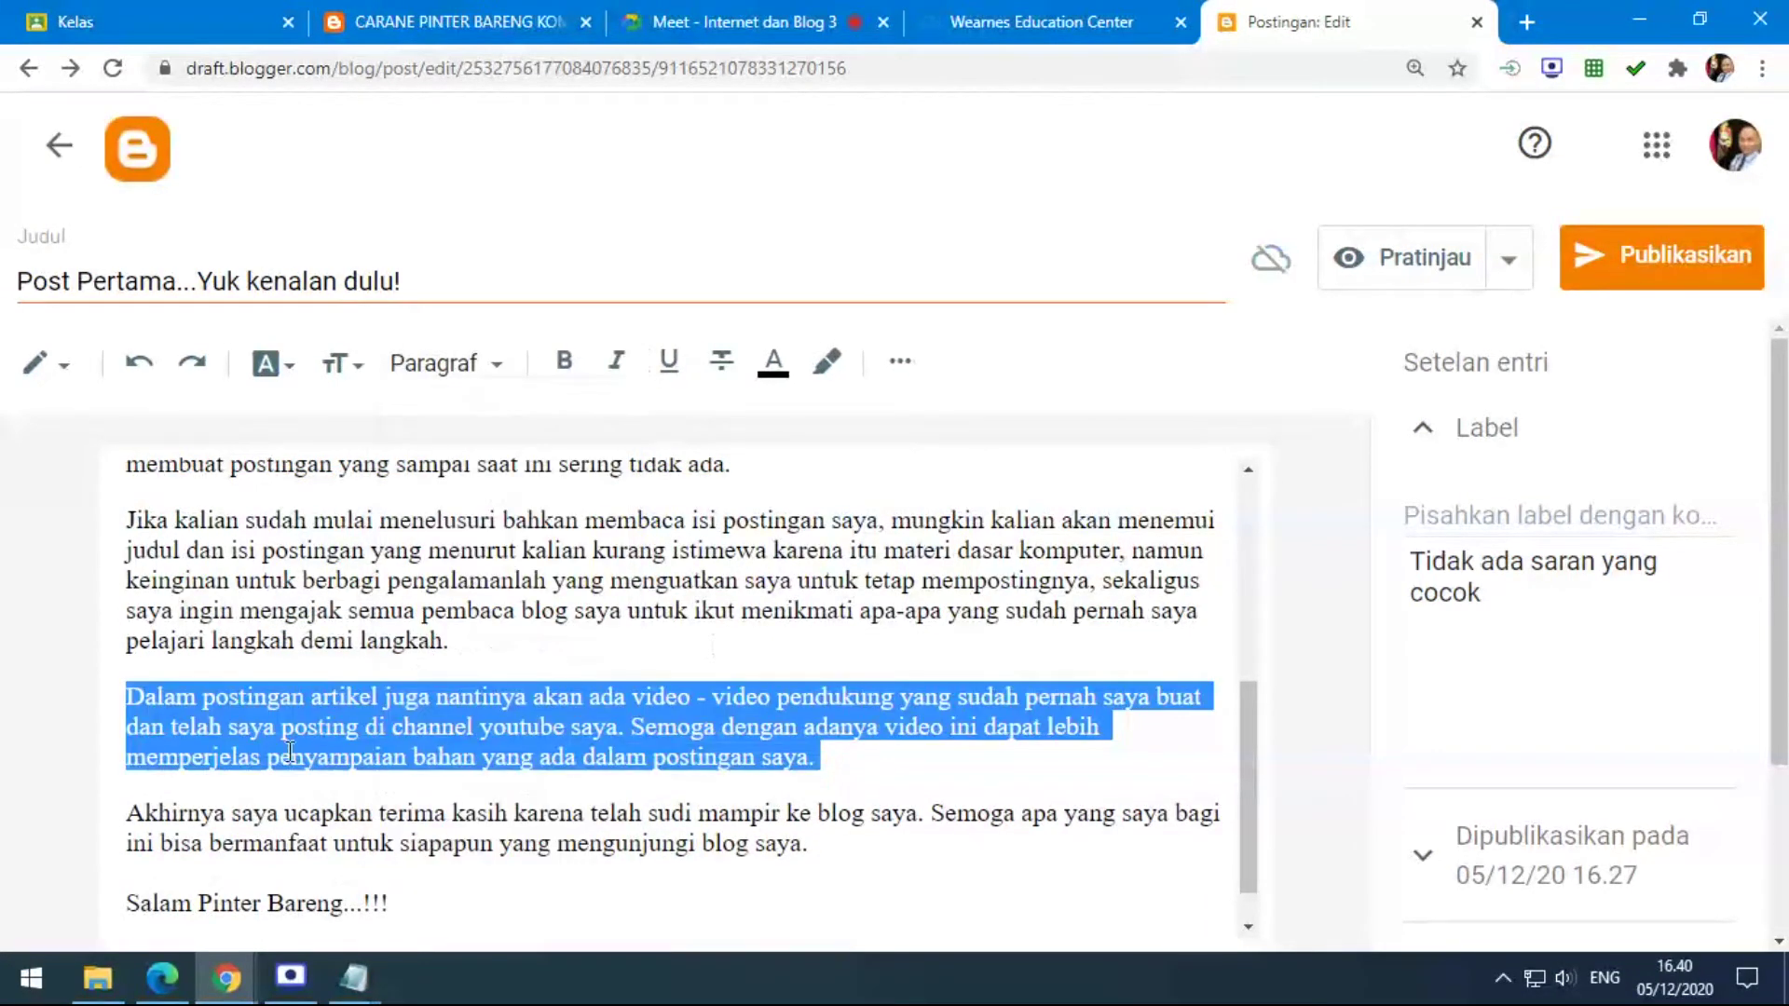
{"action": "left_click_drag", "start_coordinate": [139, 820], "coordinate": [818, 845]}
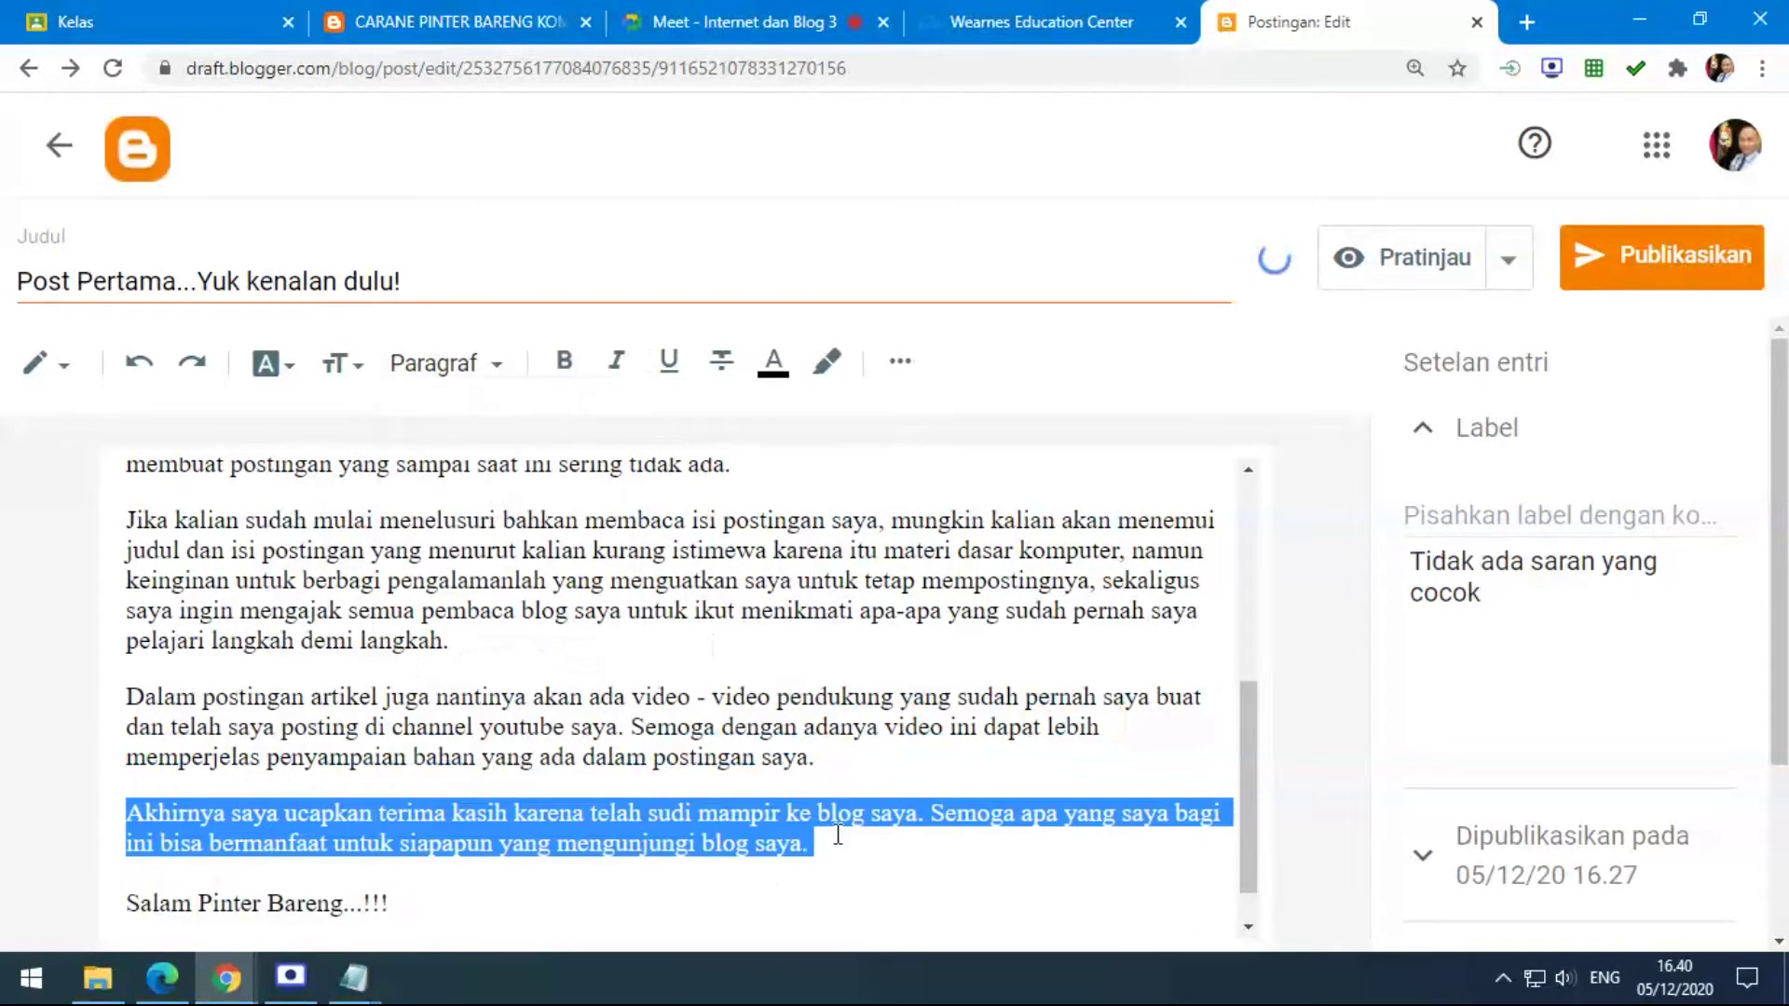
{"action": "left_click", "coordinate": [441, 369]}
{"action": "left_click", "coordinate": [477, 722]}
Remove the extra blank line above "Salam Pinter Bareng...!!!".
{"action": "scroll", "coordinate": [280, 792], "scroll_direction": "down", "scroll_amount": 1}
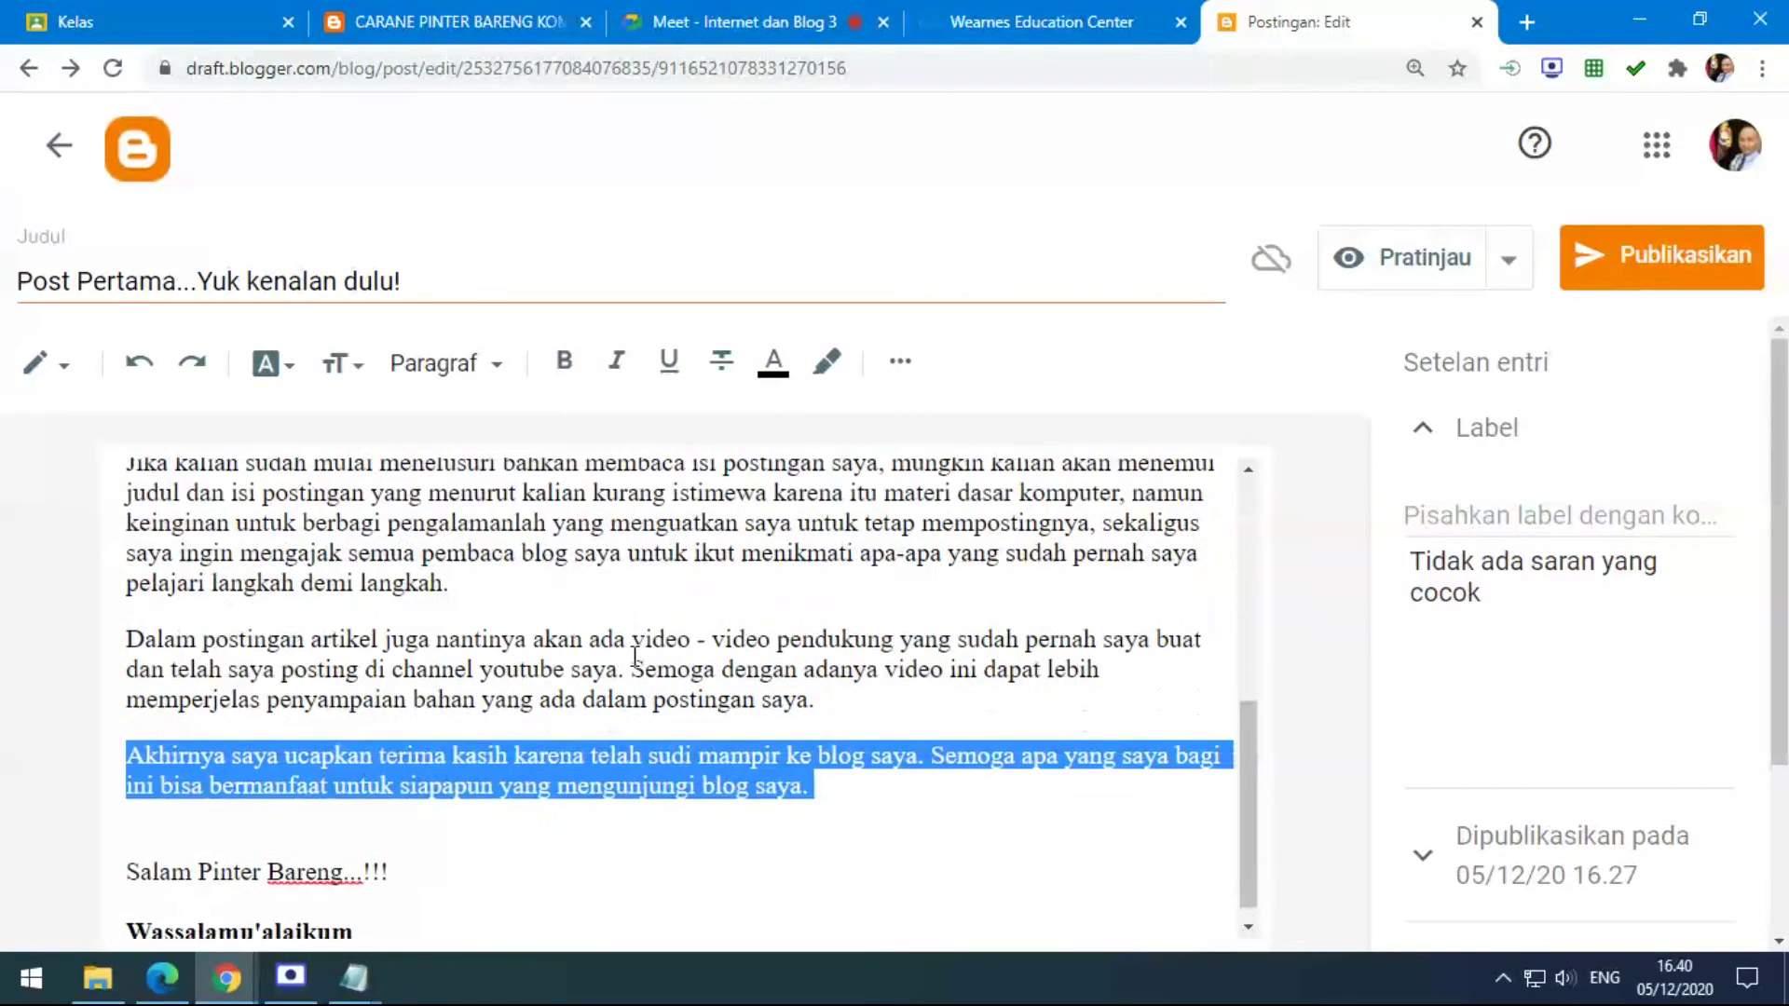
{"action": "left_click", "coordinate": [146, 812]}
{"action": "scroll", "coordinate": [232, 803], "scroll_direction": "up", "scroll_amount": 1}
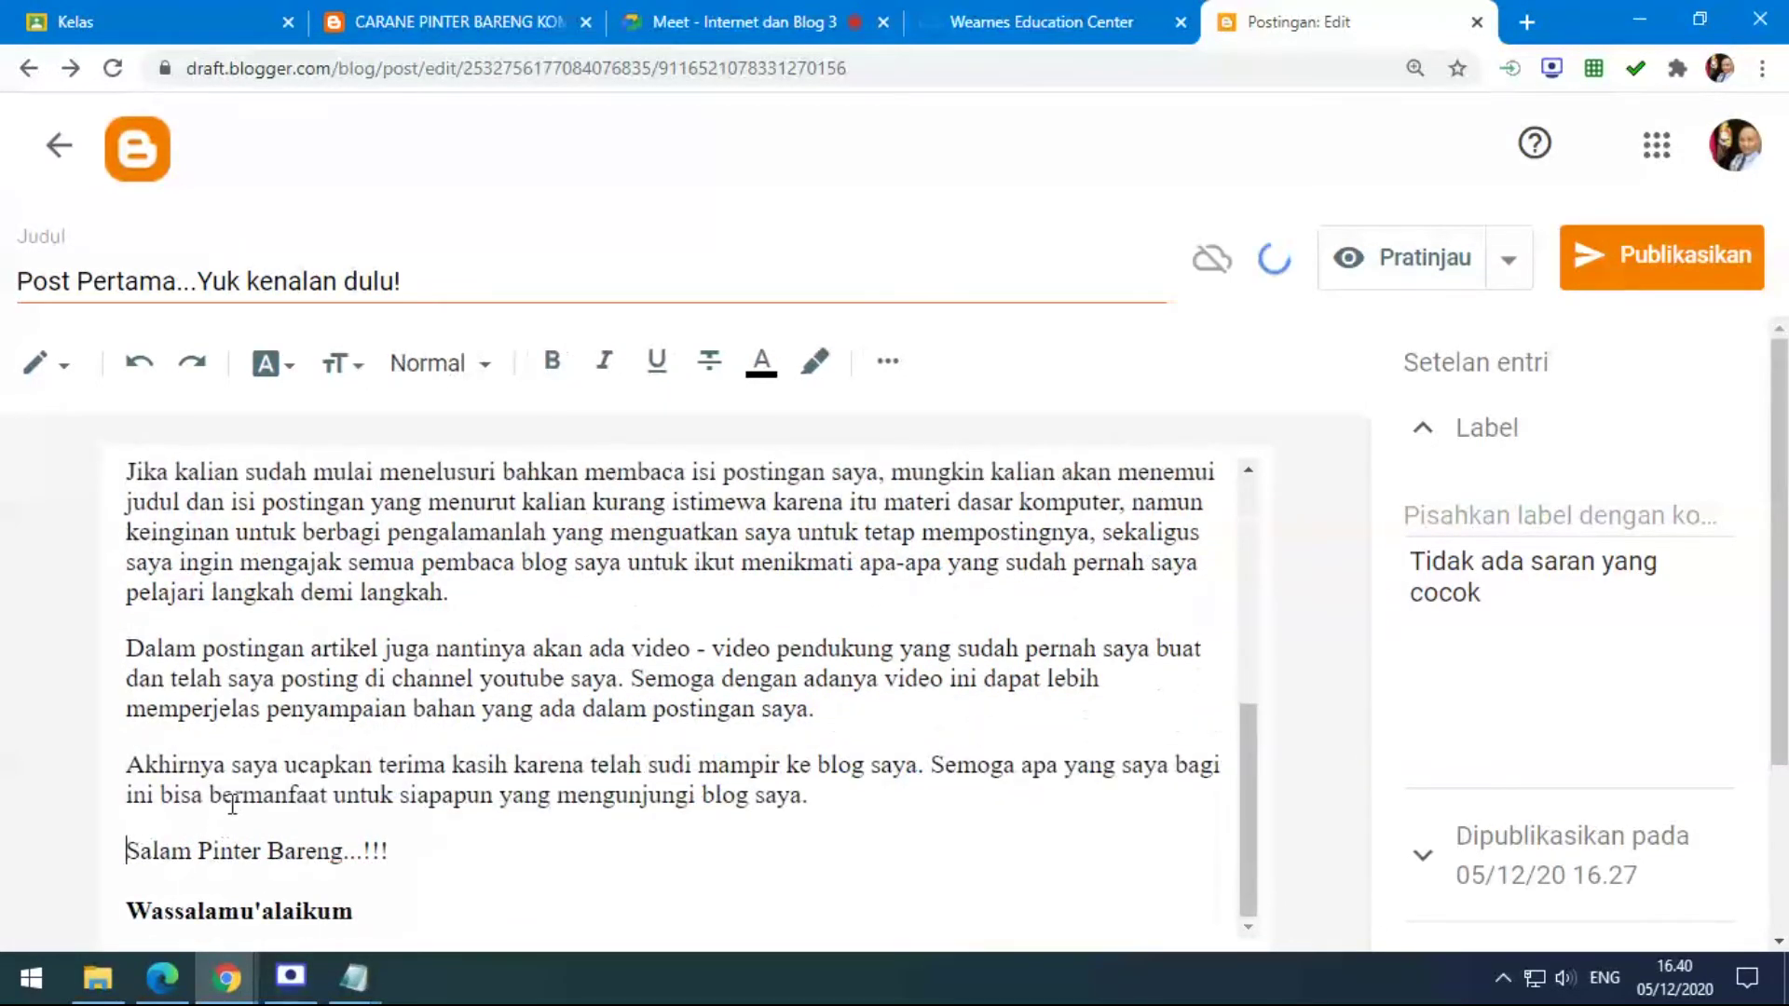
Apply the Paragraf style to "Salam Pinter Bareng...!!!" and delete the extra blank line below it.
{"action": "left_click_drag", "start_coordinate": [128, 850], "coordinate": [395, 851]}
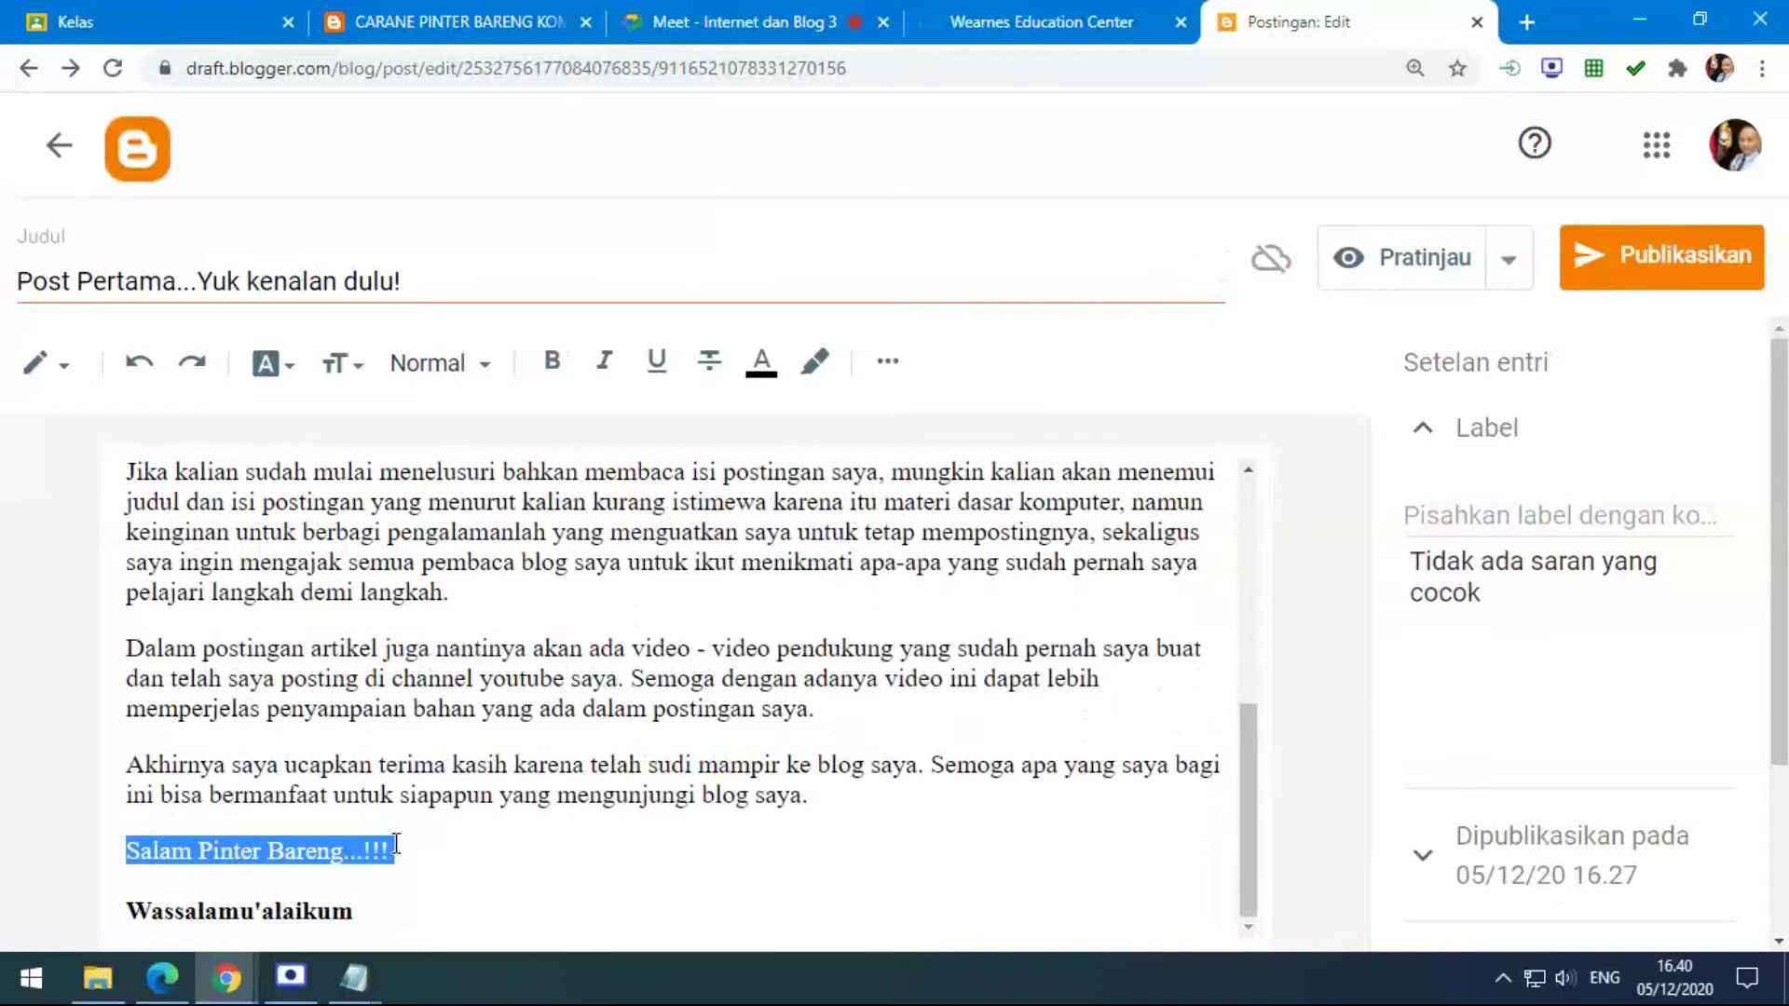
{"action": "left_click", "coordinate": [436, 363]}
{"action": "left_click", "coordinate": [494, 723]}
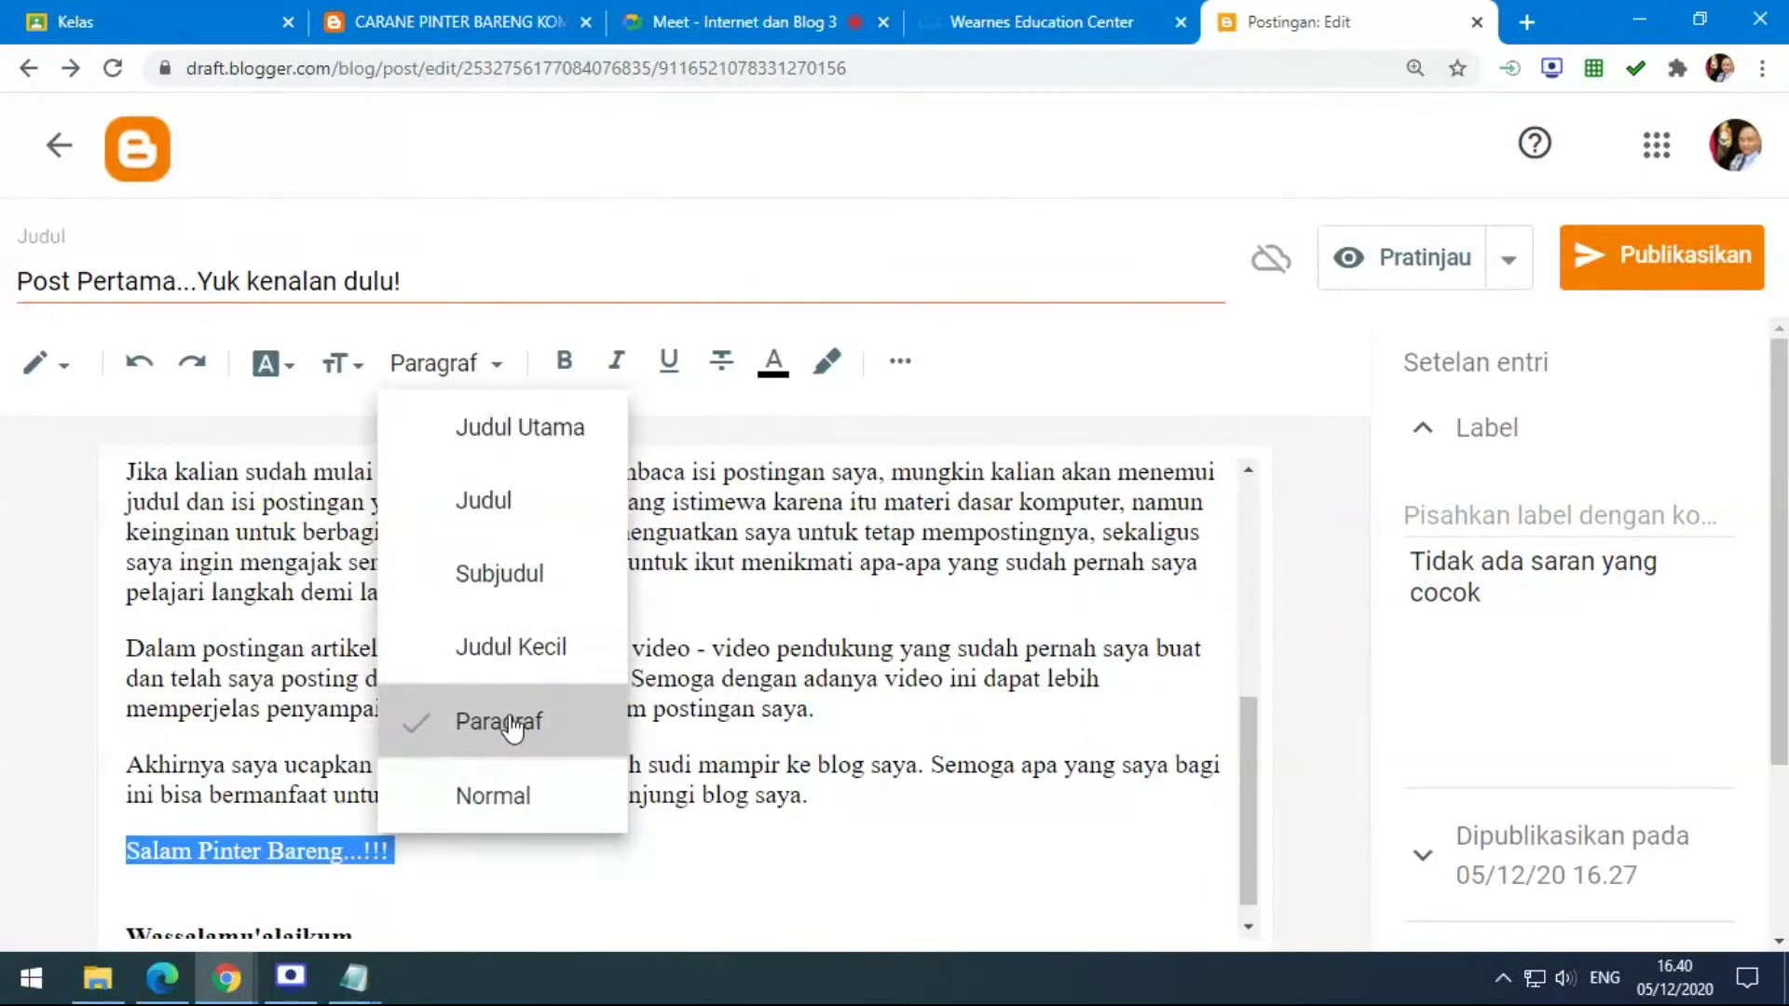
{"action": "left_click", "coordinate": [425, 880]}
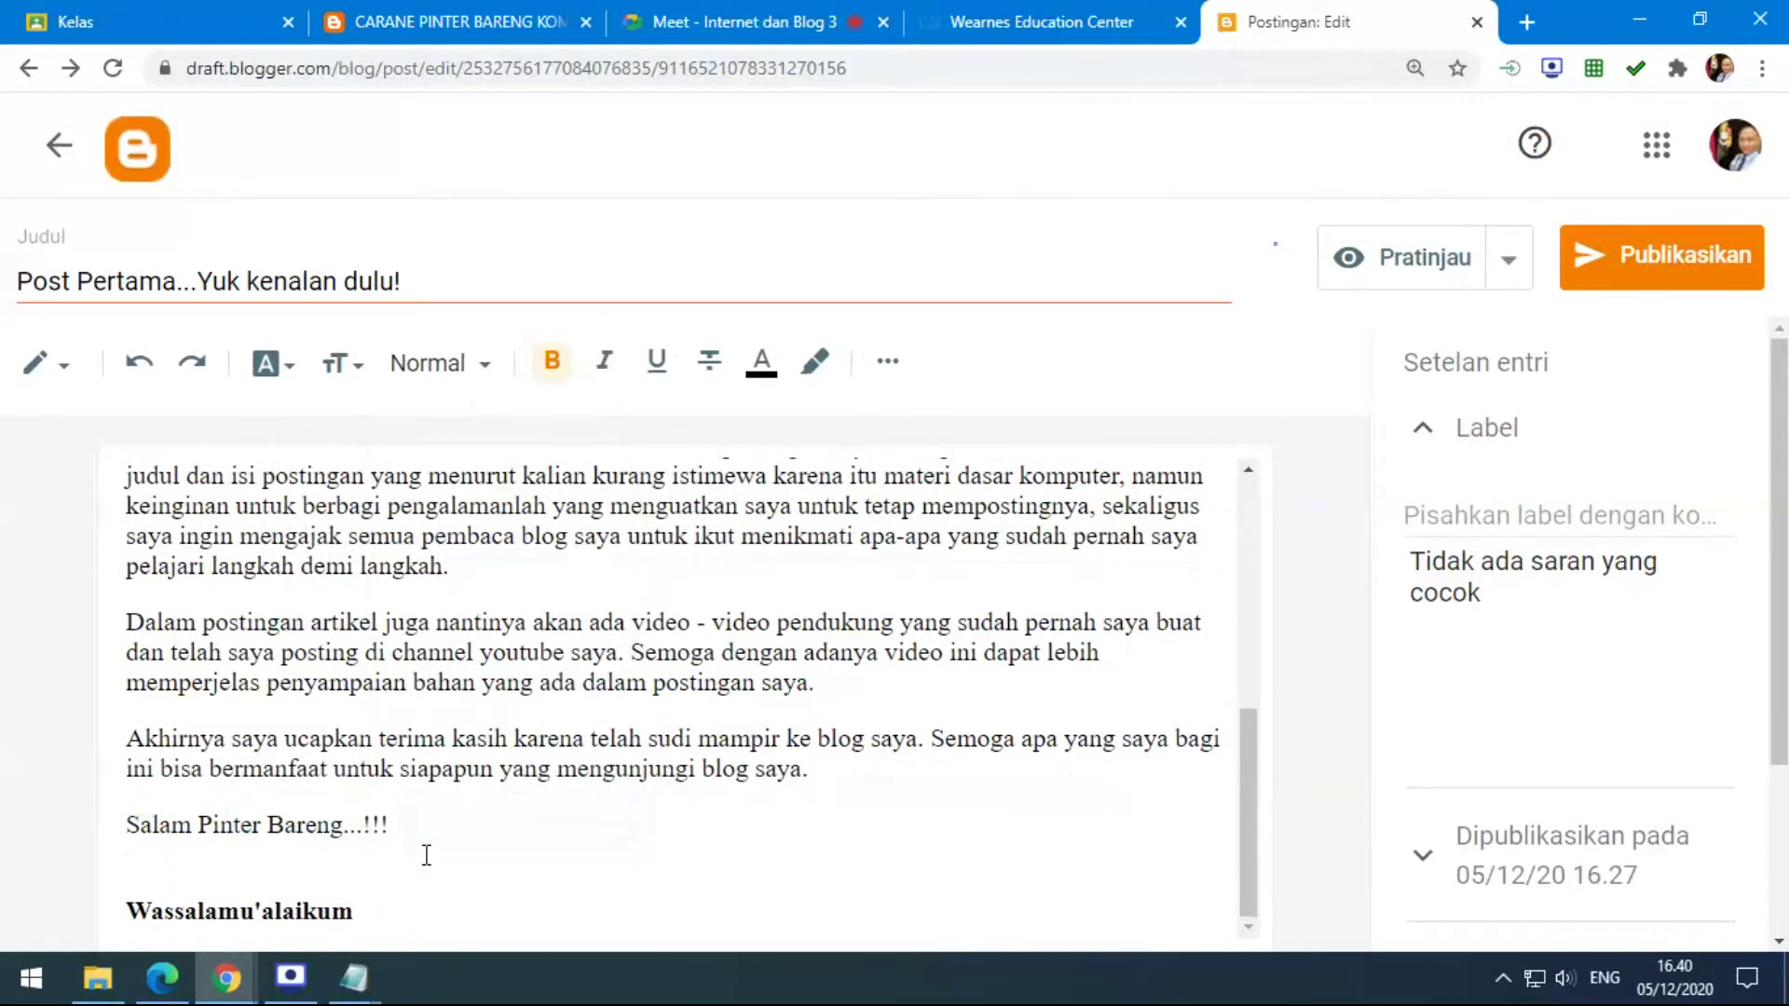
{"action": "key", "text": "Delete"}
Apply the Paragraf style to the closing line "Wassalamu'alaikum" and the opening line "Assalamu alaikum Wr.Wb".
{"action": "left_click", "coordinate": [353, 918], "text": "shift"}
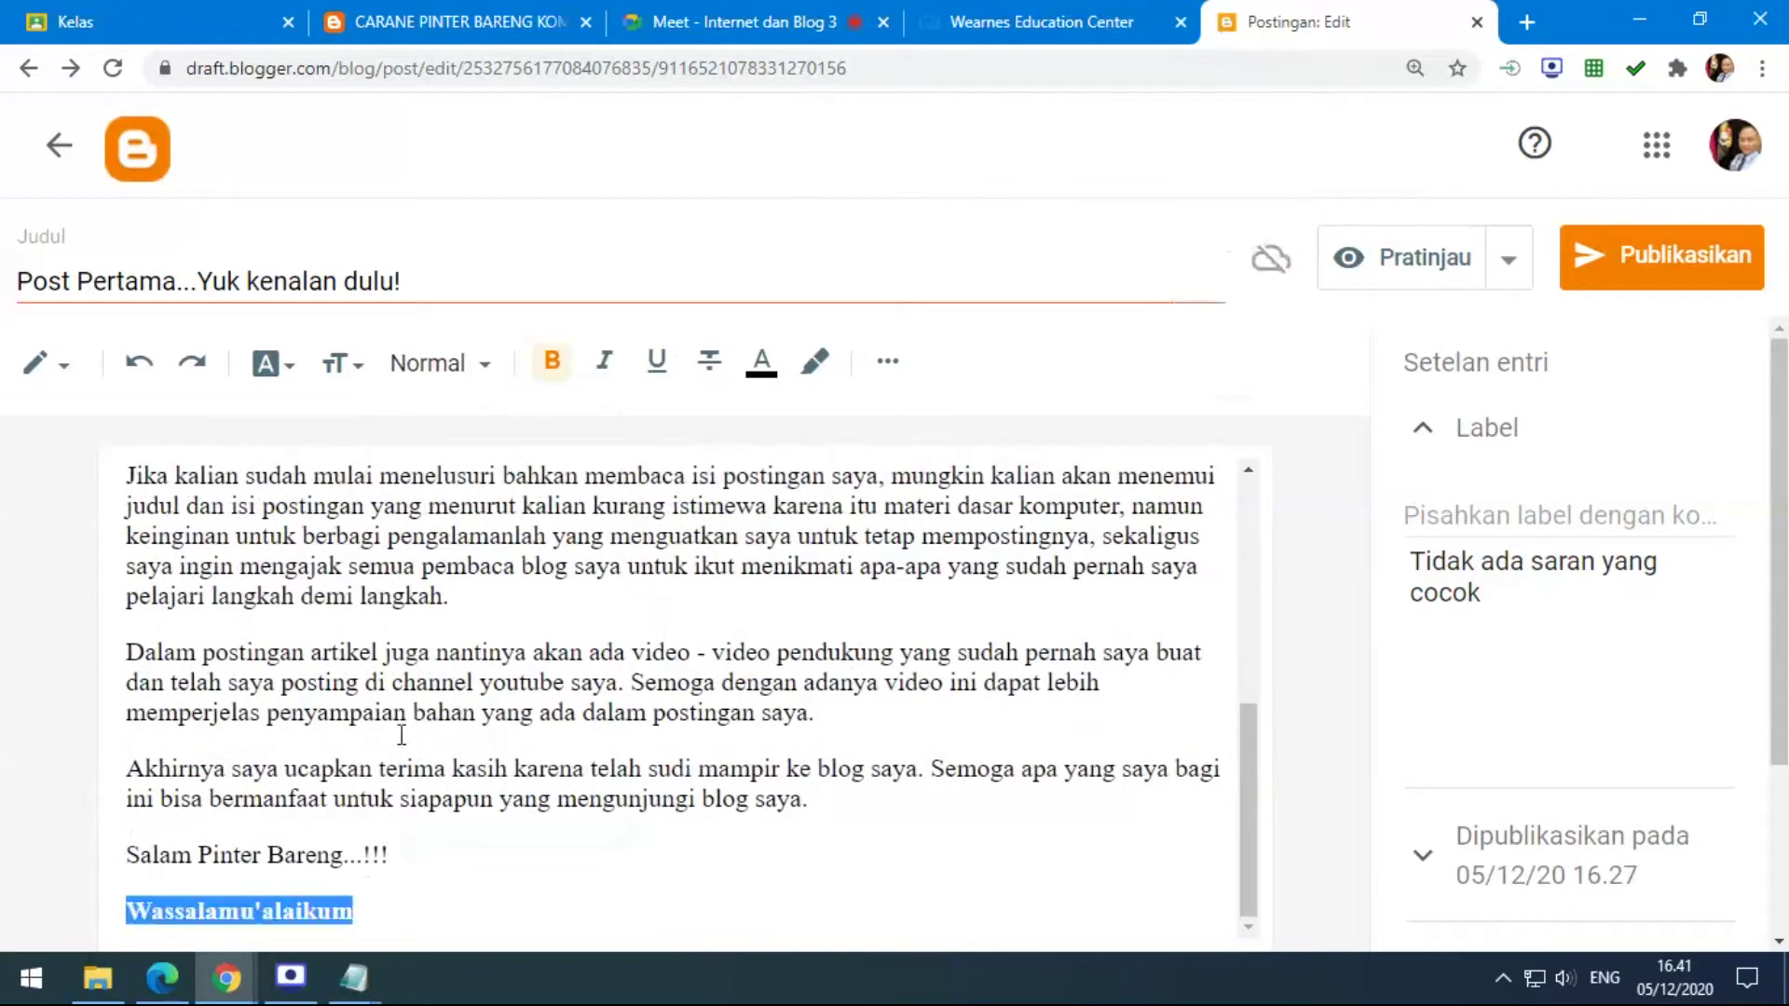
{"action": "left_click", "coordinate": [466, 365]}
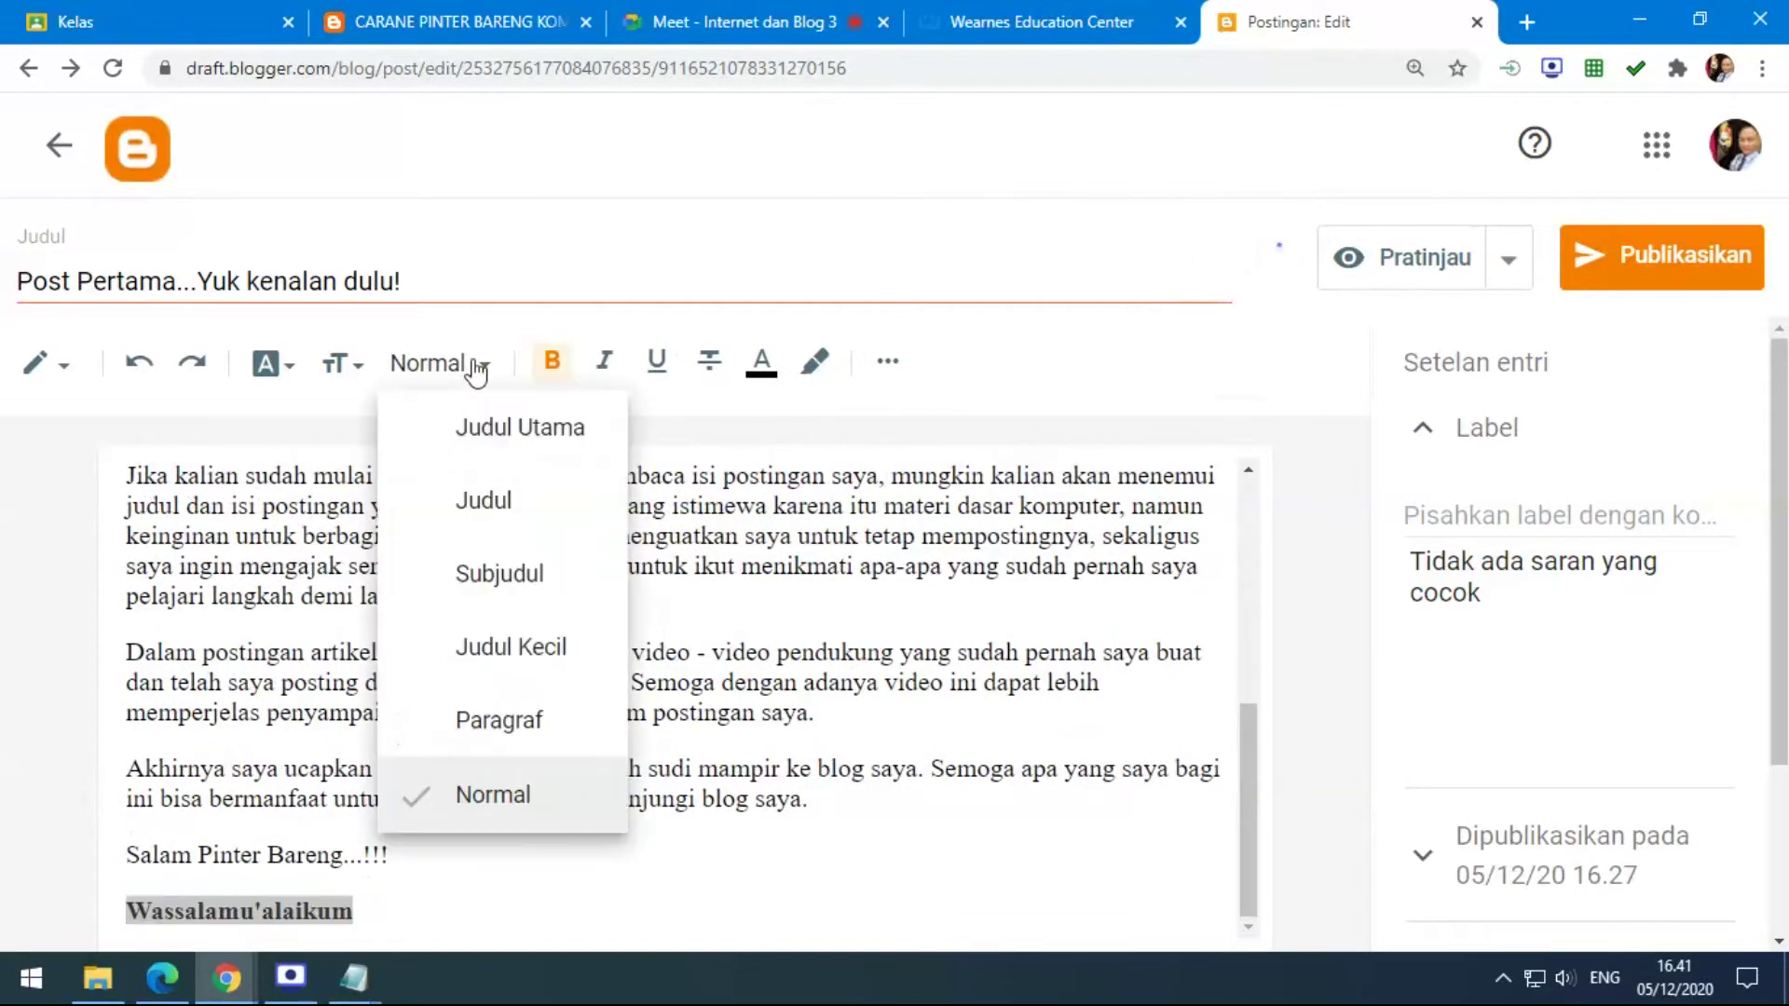
{"action": "left_click", "coordinate": [538, 723]}
{"action": "scroll", "coordinate": [454, 481], "scroll_direction": "up", "scroll_amount": 10}
{"action": "left_click_drag", "start_coordinate": [454, 481], "coordinate": [131, 481]}
{"action": "left_click", "coordinate": [470, 366]}
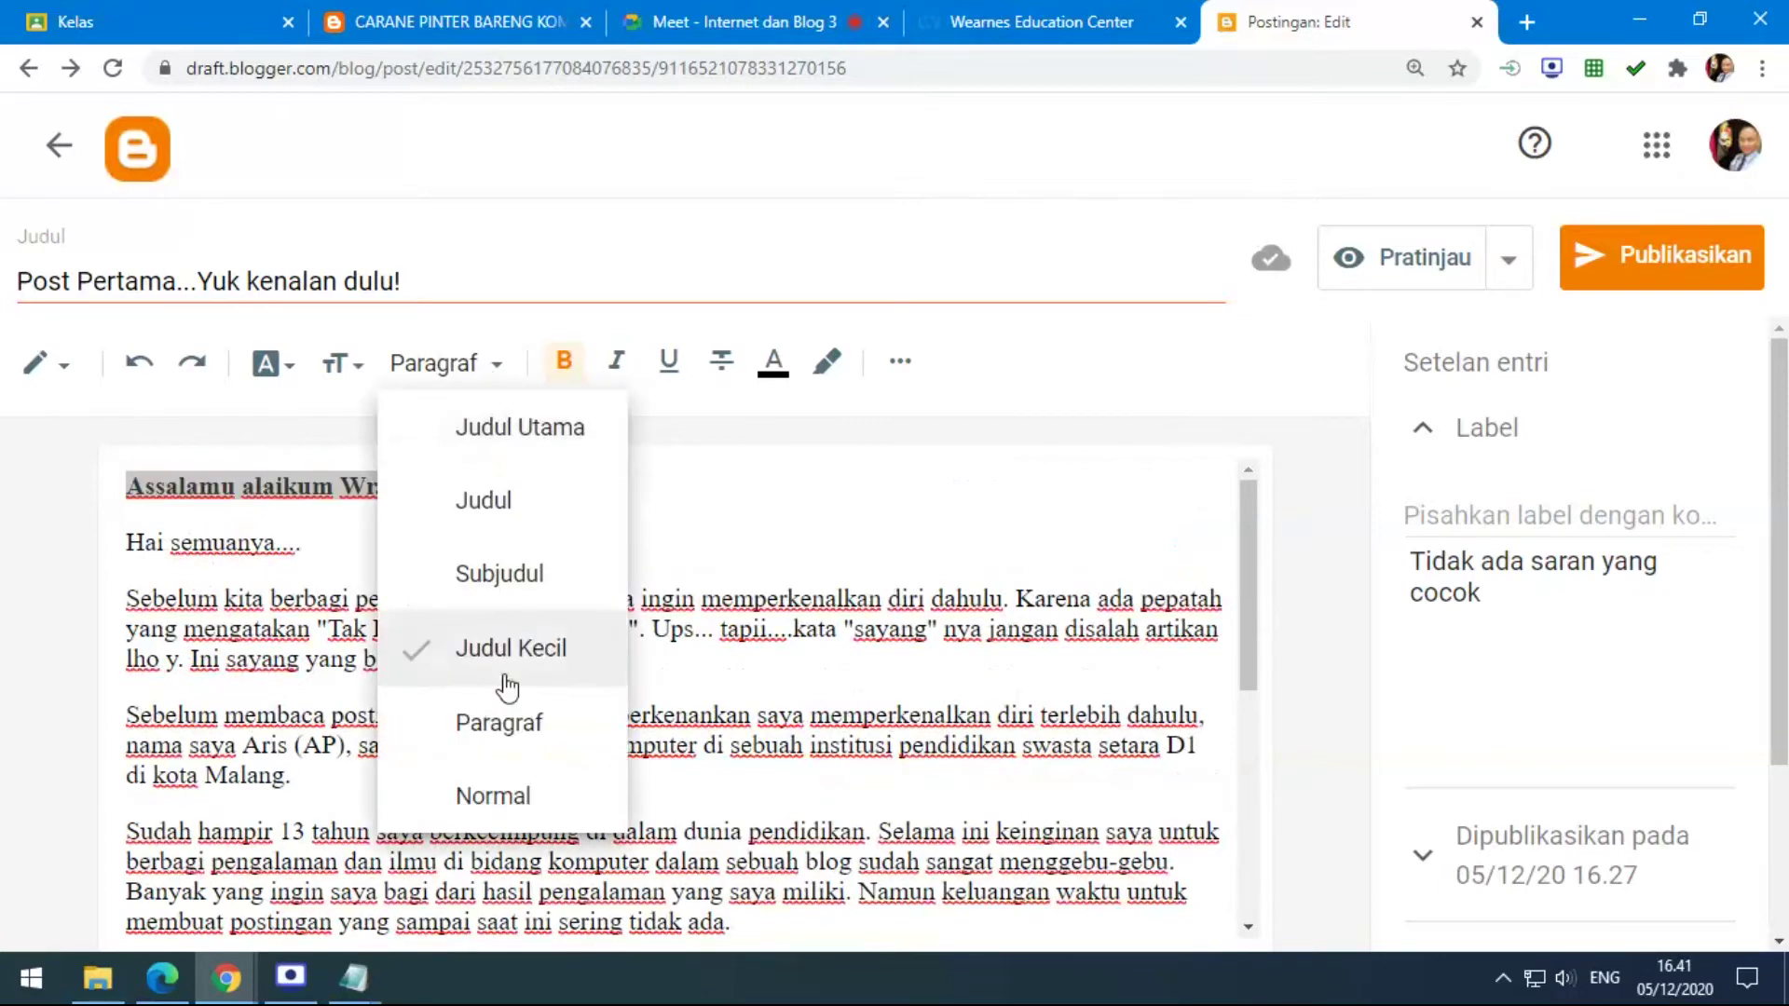
{"action": "left_click", "coordinate": [507, 725]}
{"action": "left_click", "coordinate": [580, 526]}
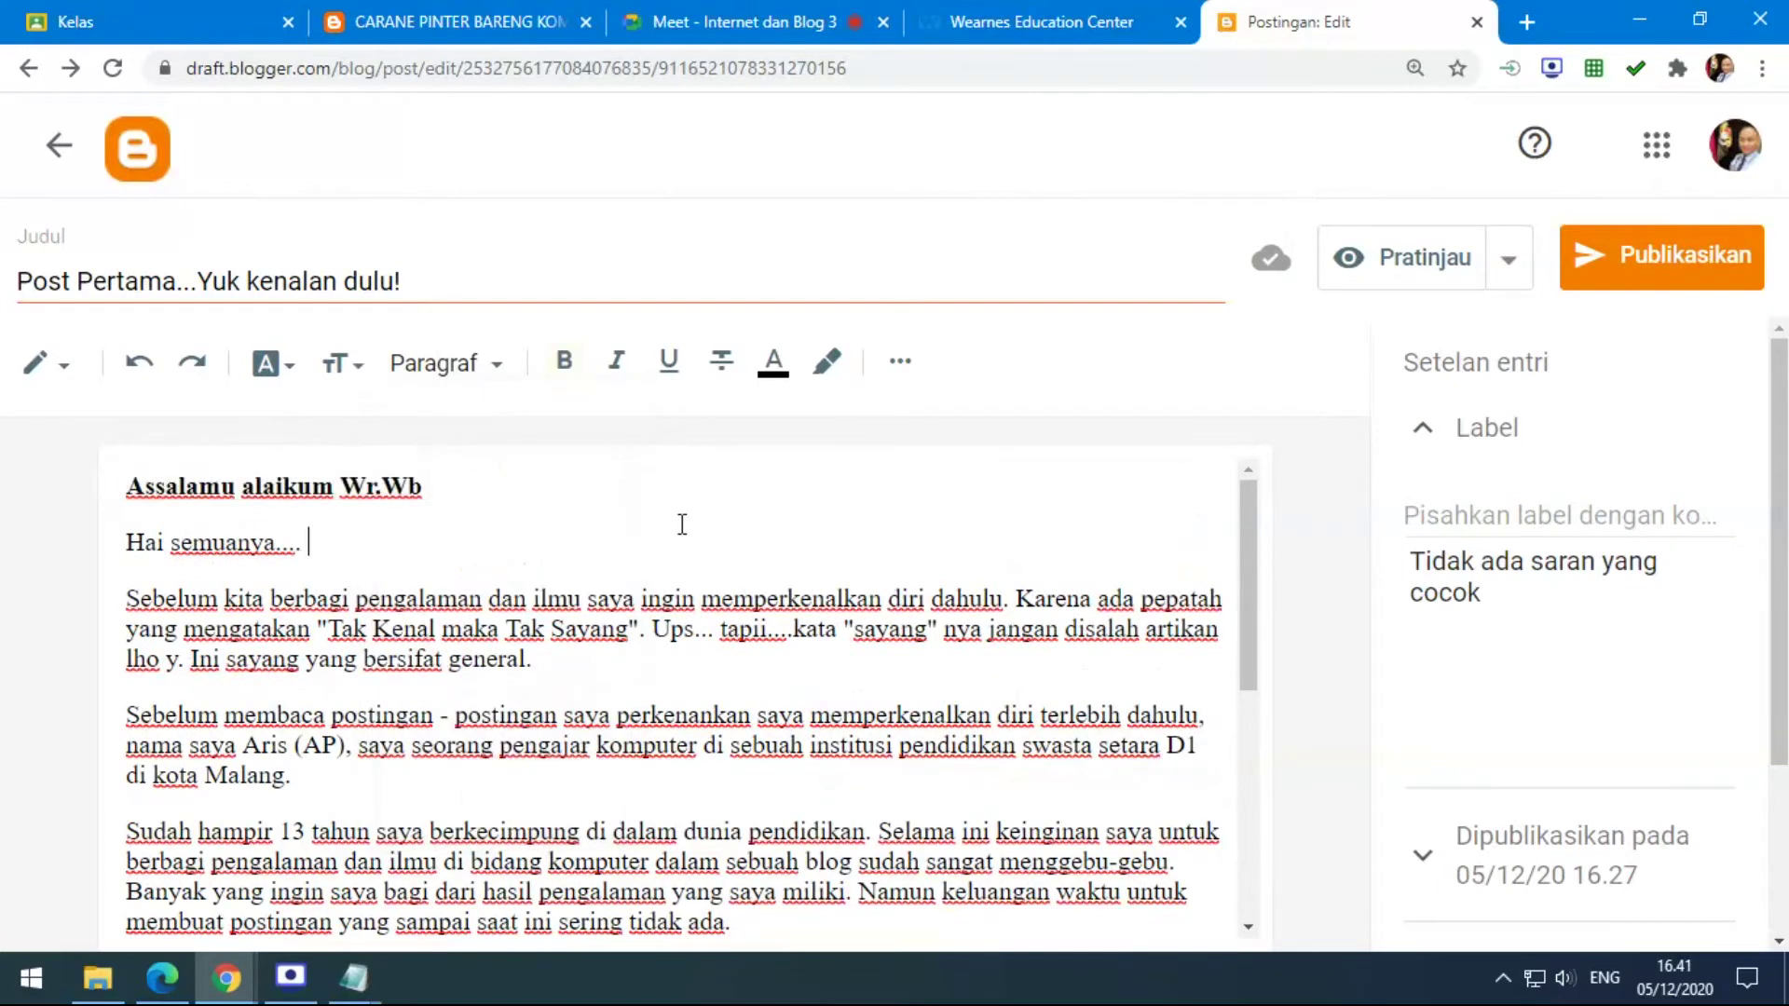
Review the spacing of the post's paragraphs, its title and the available paragraph styles.
{"action": "scroll", "coordinate": [679, 519], "scroll_direction": "down", "scroll_amount": 3}
{"action": "scroll", "coordinate": [671, 512], "scroll_direction": "up", "scroll_amount": 3}
{"action": "left_click_drag", "start_coordinate": [443, 283], "coordinate": [15, 282]}
{"action": "scroll", "coordinate": [609, 546], "scroll_direction": "down", "scroll_amount": 5}
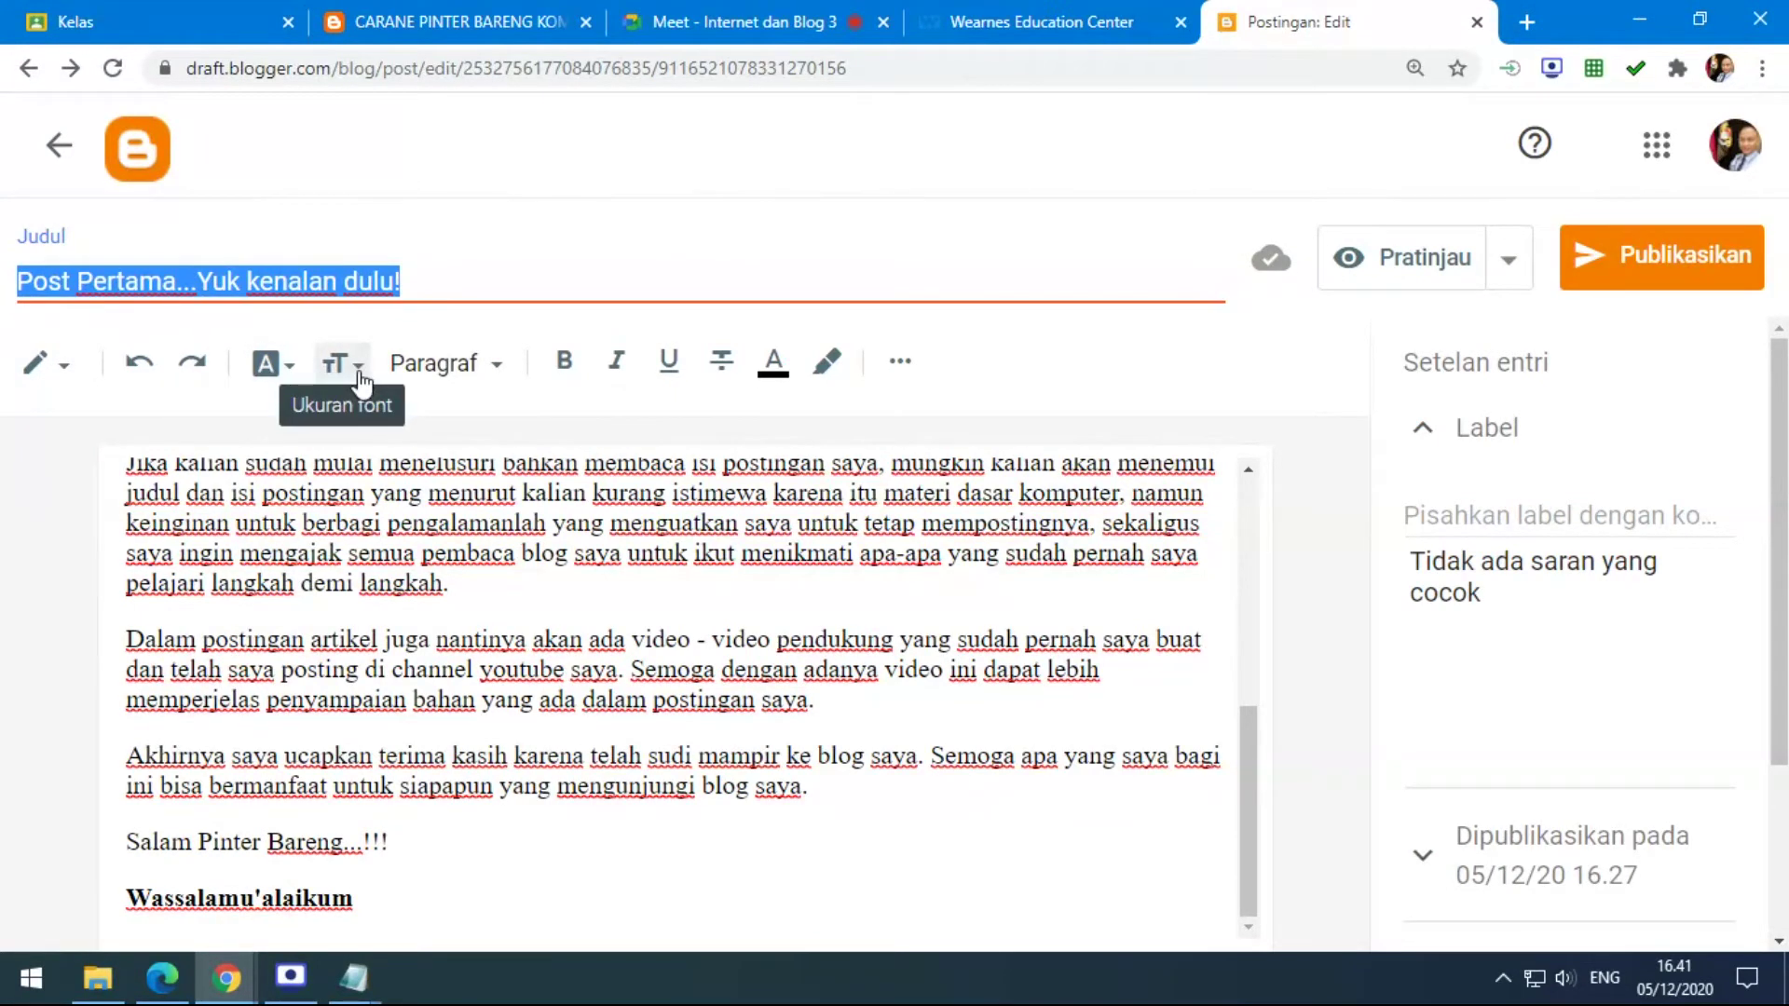
{"action": "left_click", "coordinate": [495, 380]}
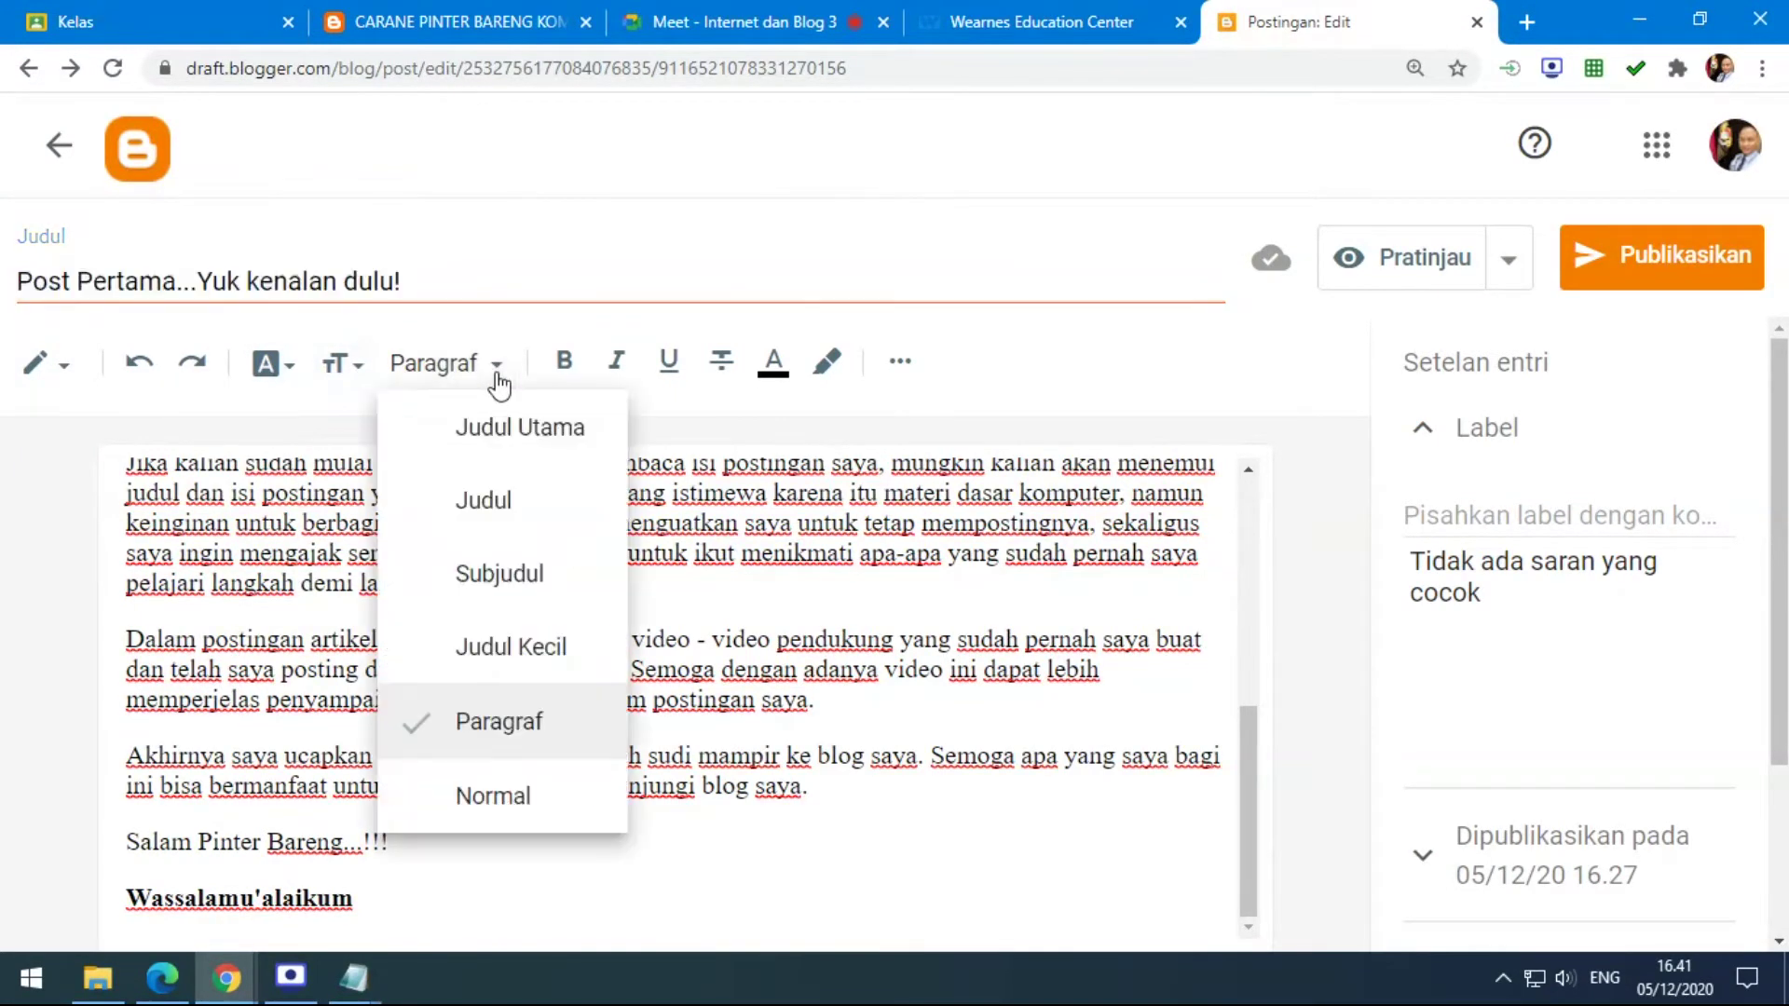
{"action": "left_click", "coordinate": [663, 433]}
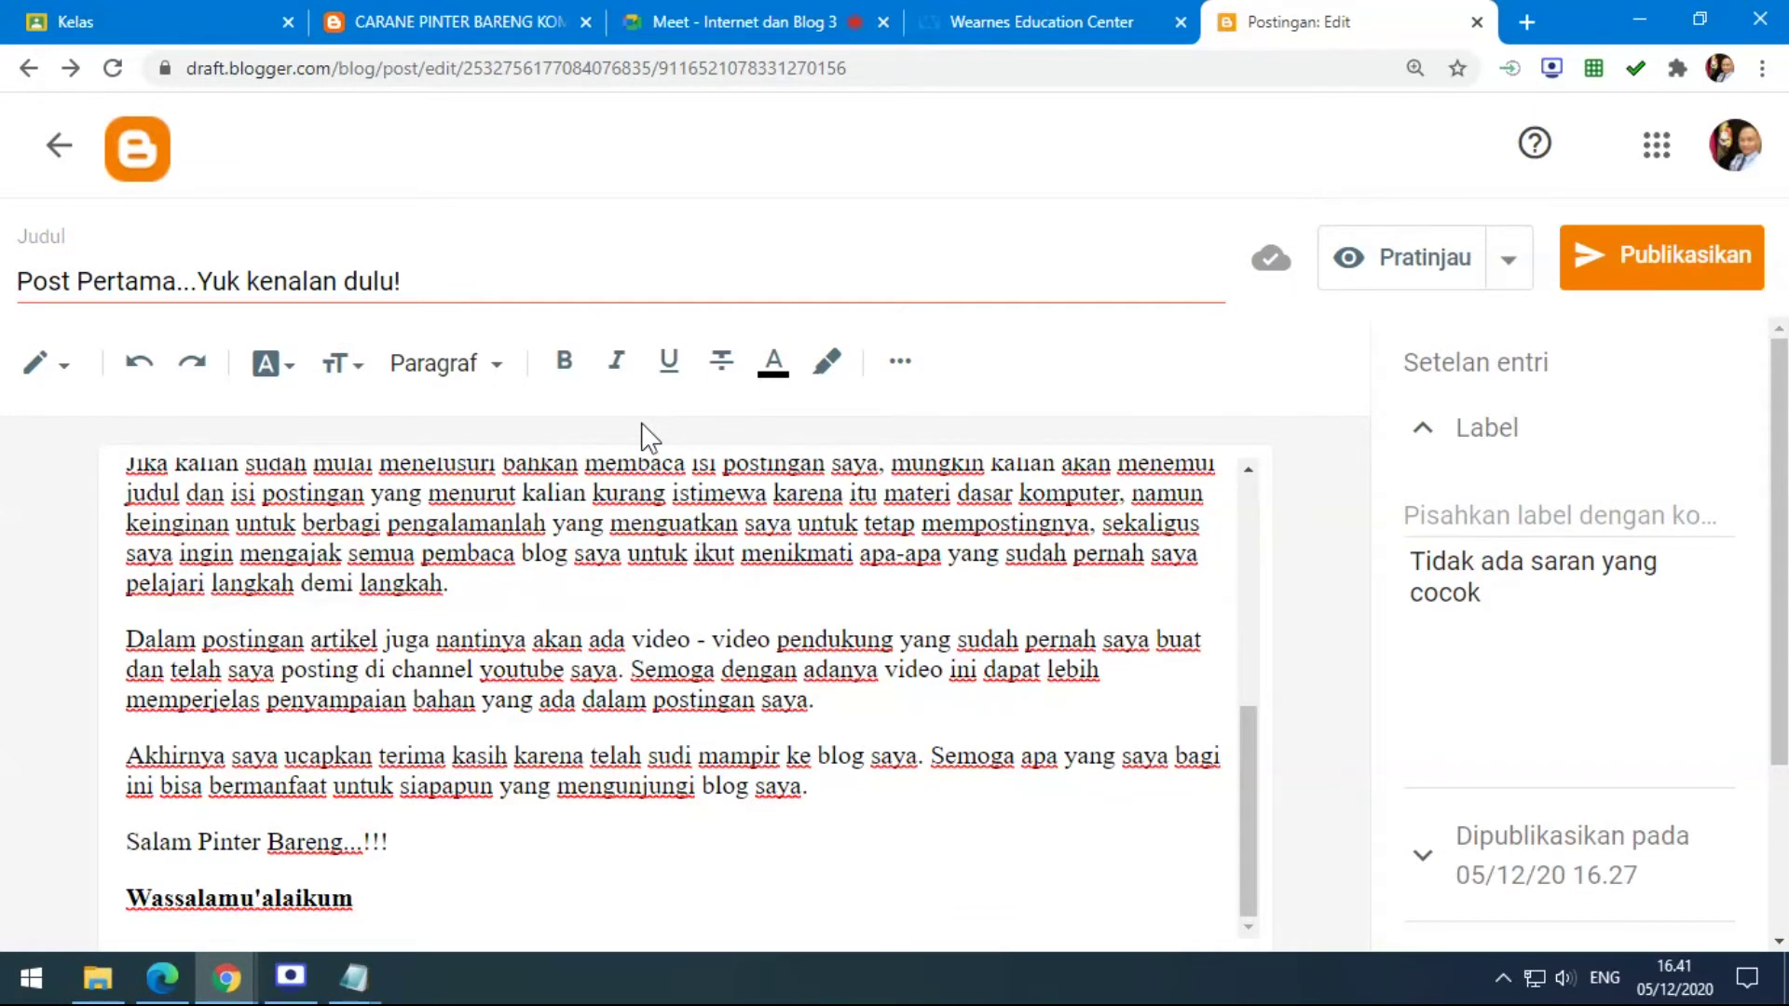
{"action": "left_click", "coordinate": [499, 373]}
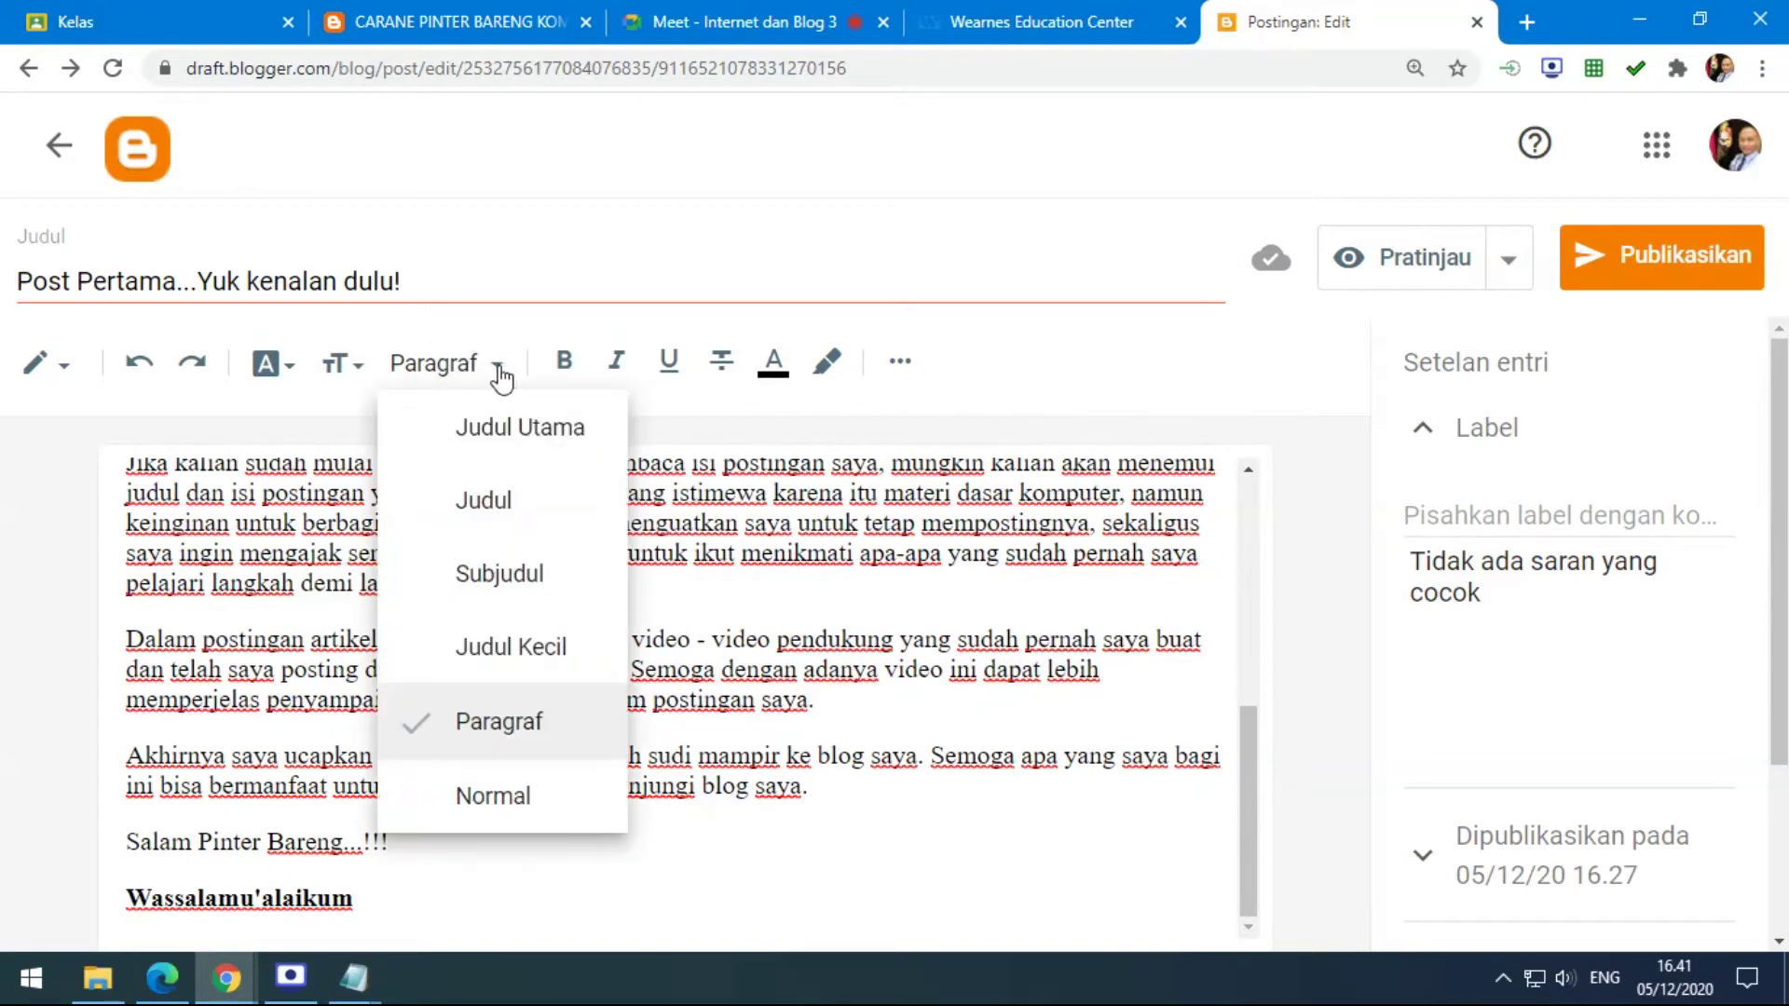
{"action": "left_click", "coordinate": [736, 424]}
{"action": "left_click", "coordinate": [570, 366]}
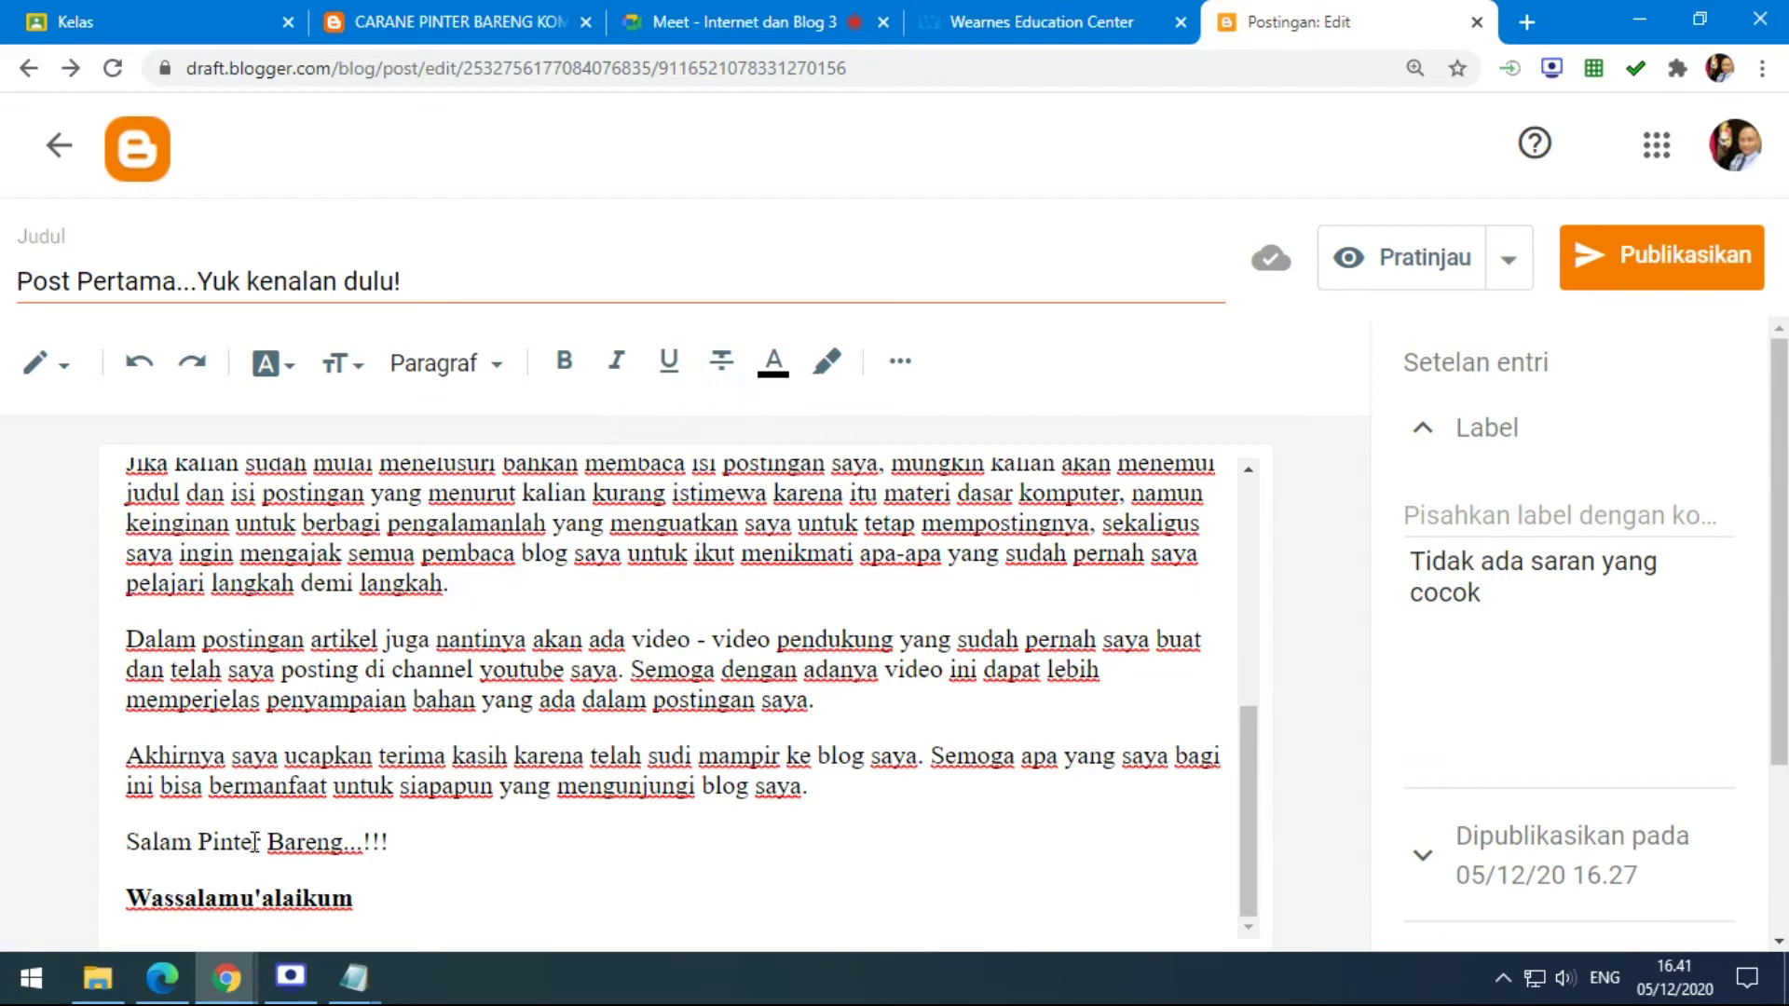
Try strikethrough on the line "Salam Pinter Bareng...!!!" and remove it again.
{"action": "left_click_drag", "start_coordinate": [127, 843], "coordinate": [408, 842]}
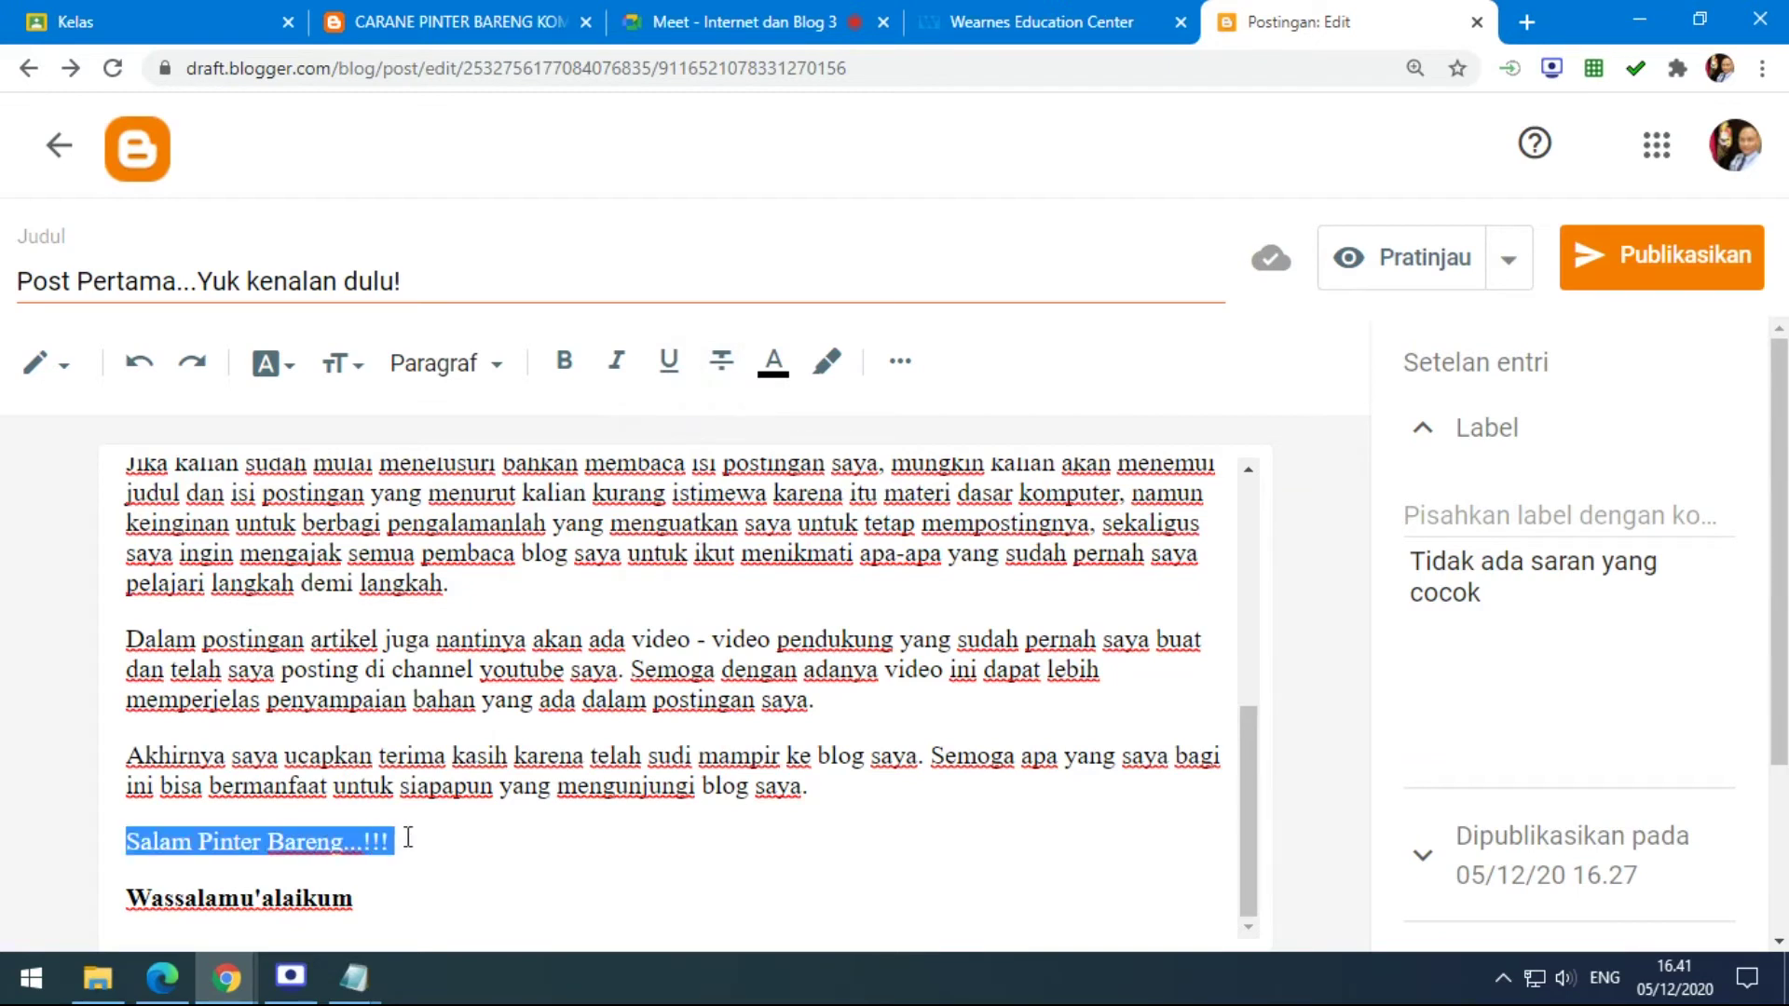
{"action": "left_click", "coordinate": [722, 371]}
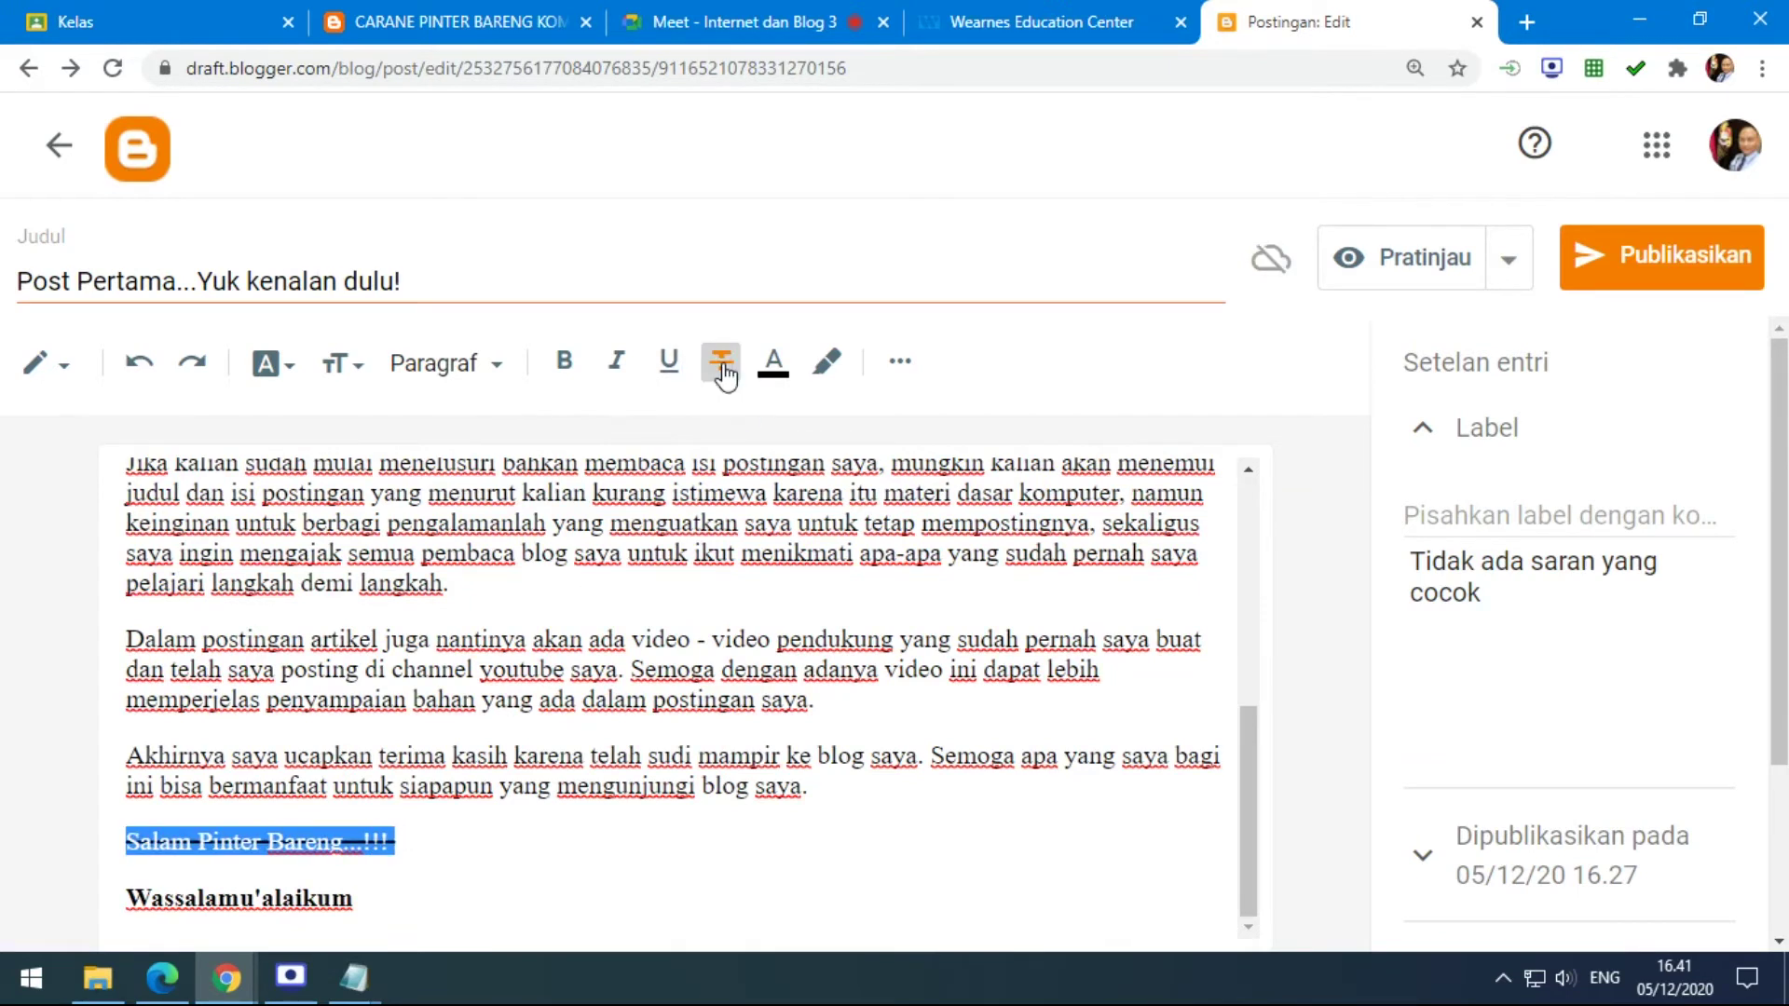
{"action": "left_click", "coordinate": [512, 845]}
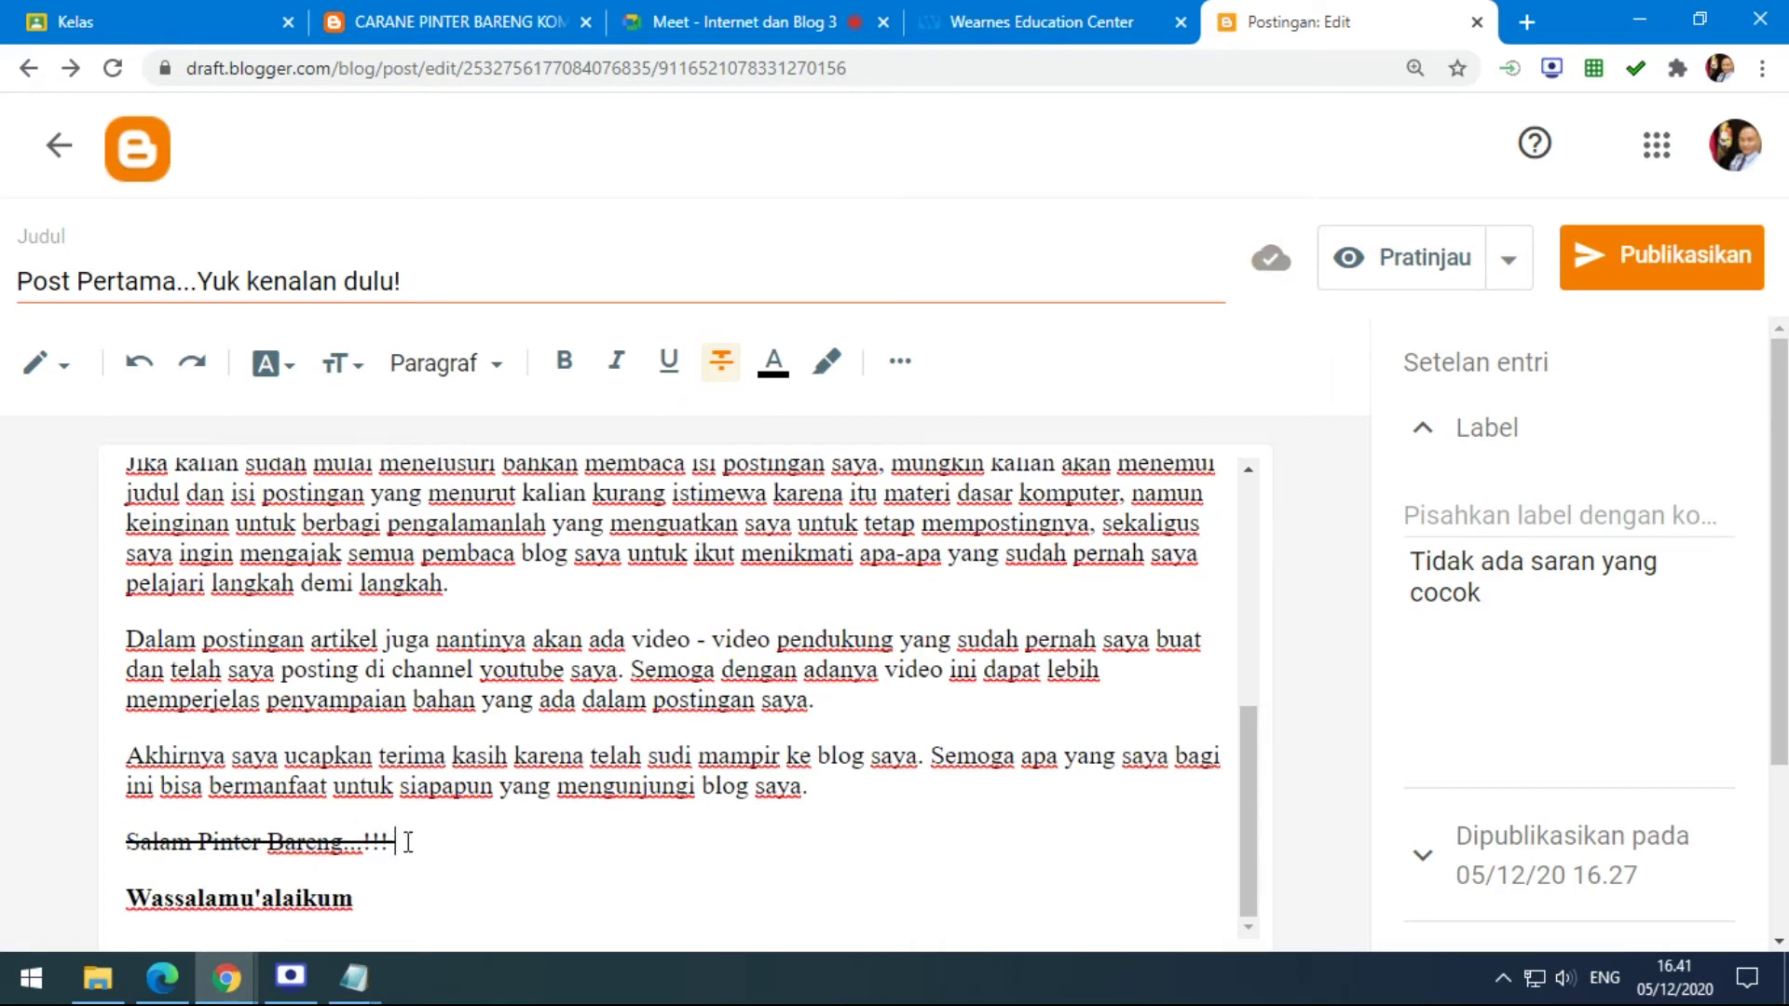
{"action": "left_click_drag", "start_coordinate": [408, 842], "coordinate": [116, 842]}
{"action": "left_click", "coordinate": [722, 363]}
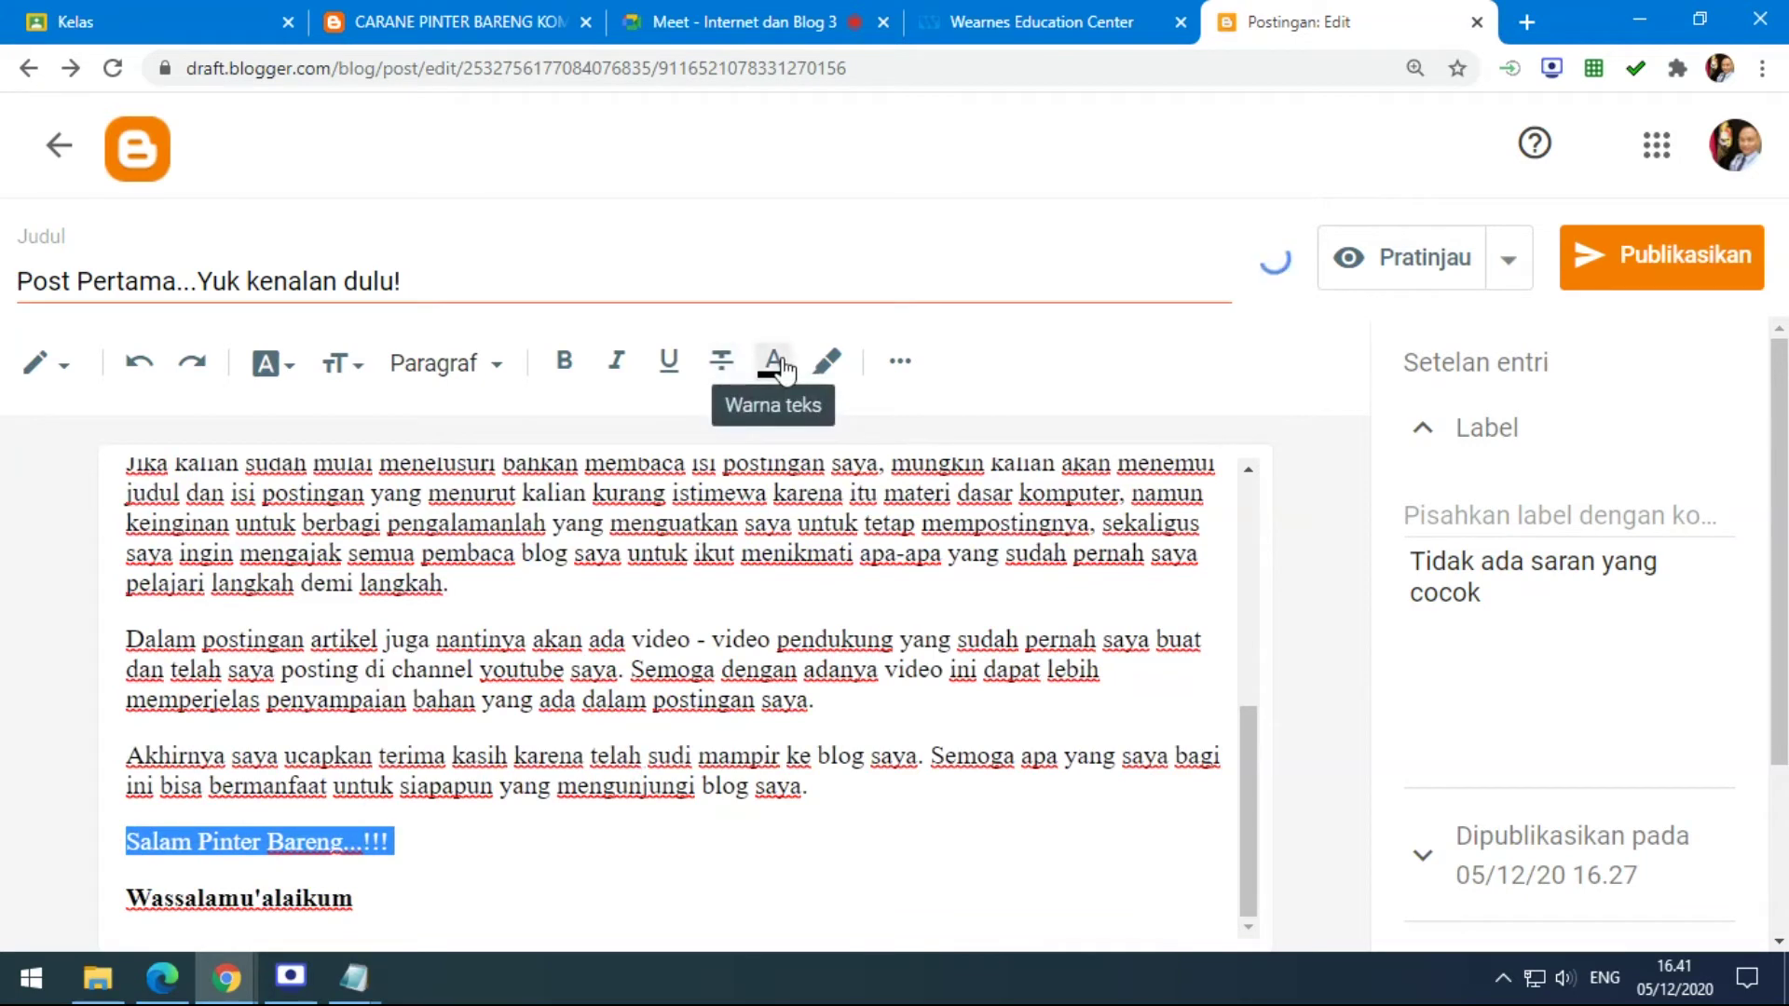
Set the text colour of the opening greeting "Assalamu alaikum Wr.Wb" to blue.
{"action": "scroll", "coordinate": [608, 659], "scroll_direction": "up", "scroll_amount": 10}
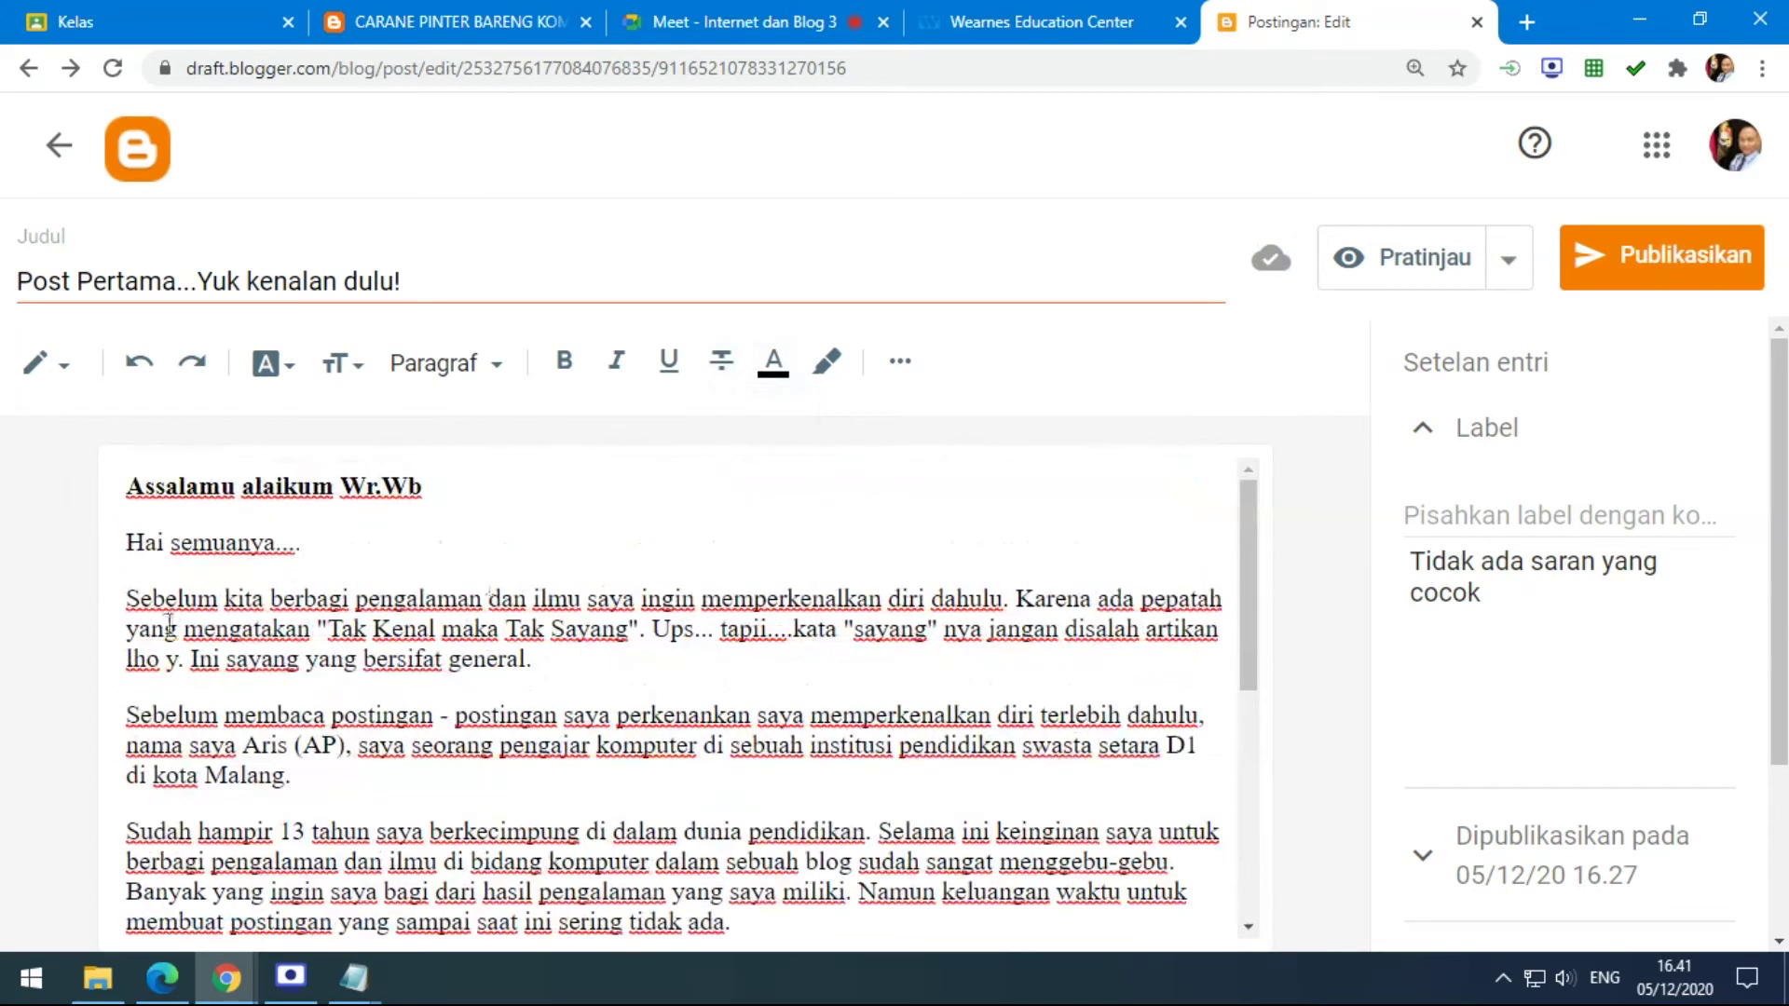
{"action": "left_click_drag", "start_coordinate": [129, 487], "coordinate": [424, 486]}
{"action": "left_click", "coordinate": [771, 366]}
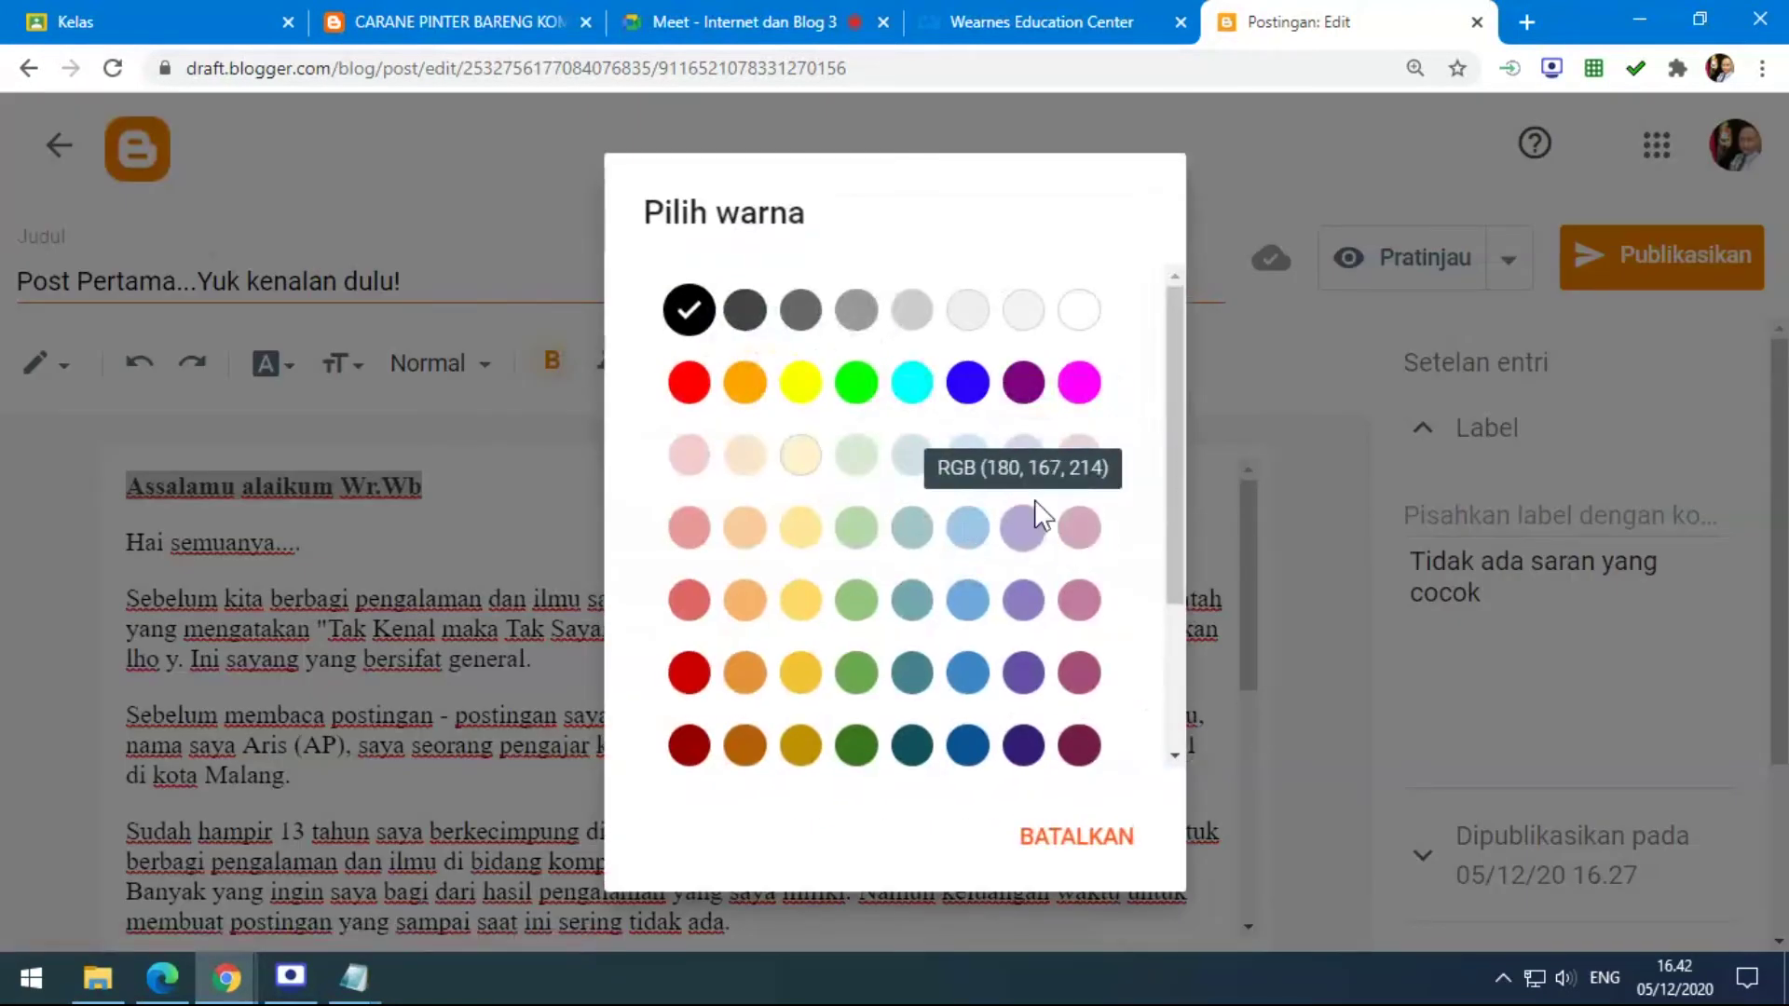
{"action": "left_click", "coordinate": [965, 384]}
{"action": "left_click", "coordinate": [854, 537]}
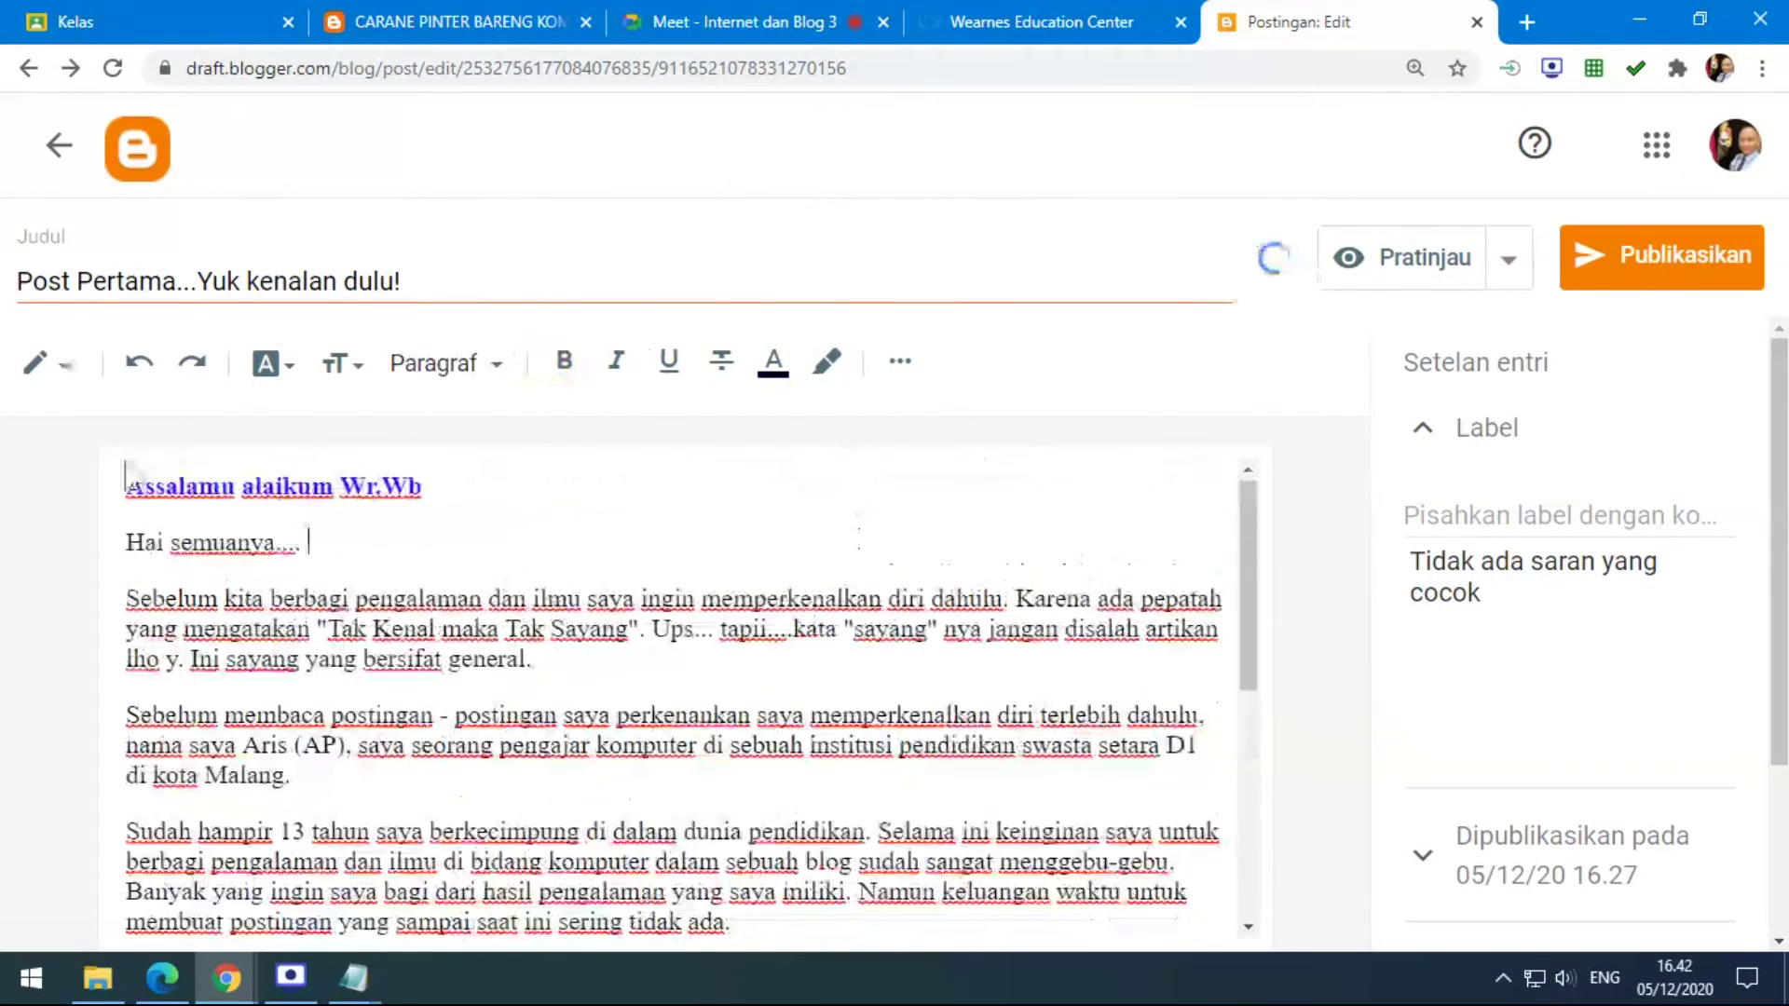
Set the text colour of the line "Hai semuanya...." to purple.
{"action": "left_click_drag", "start_coordinate": [129, 548], "coordinate": [303, 546]}
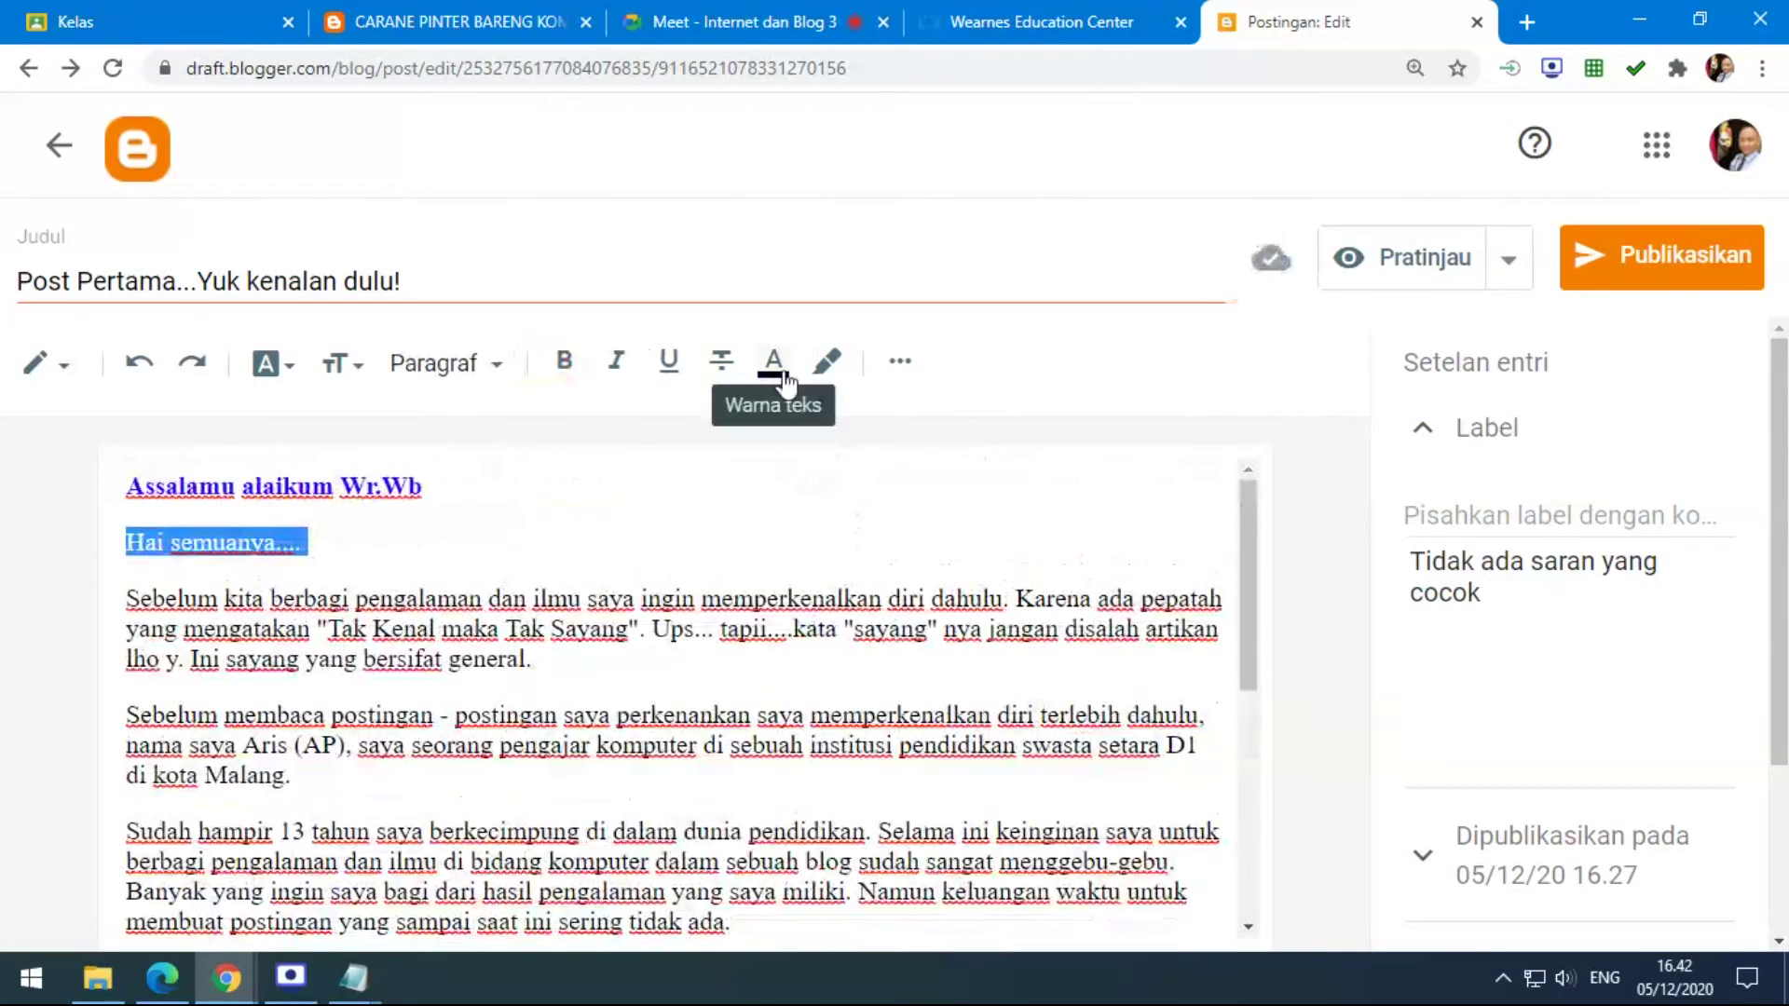
{"action": "left_click", "coordinate": [773, 363]}
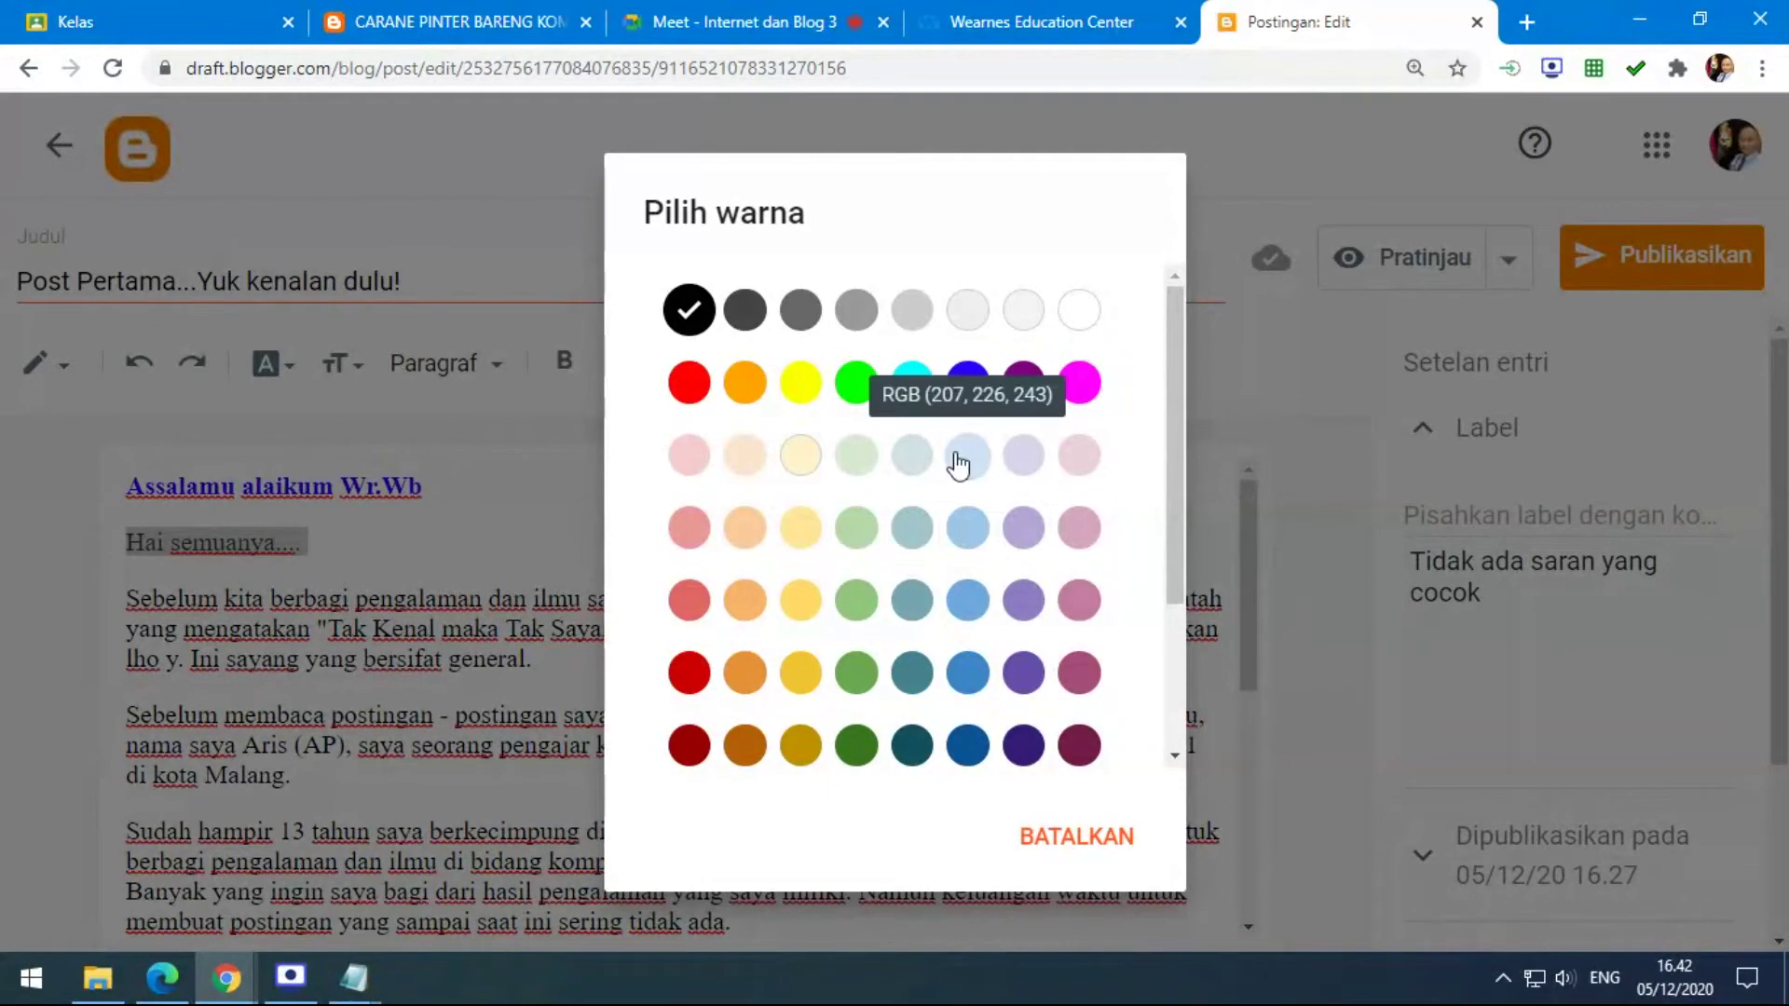
{"action": "left_click", "coordinate": [1024, 391]}
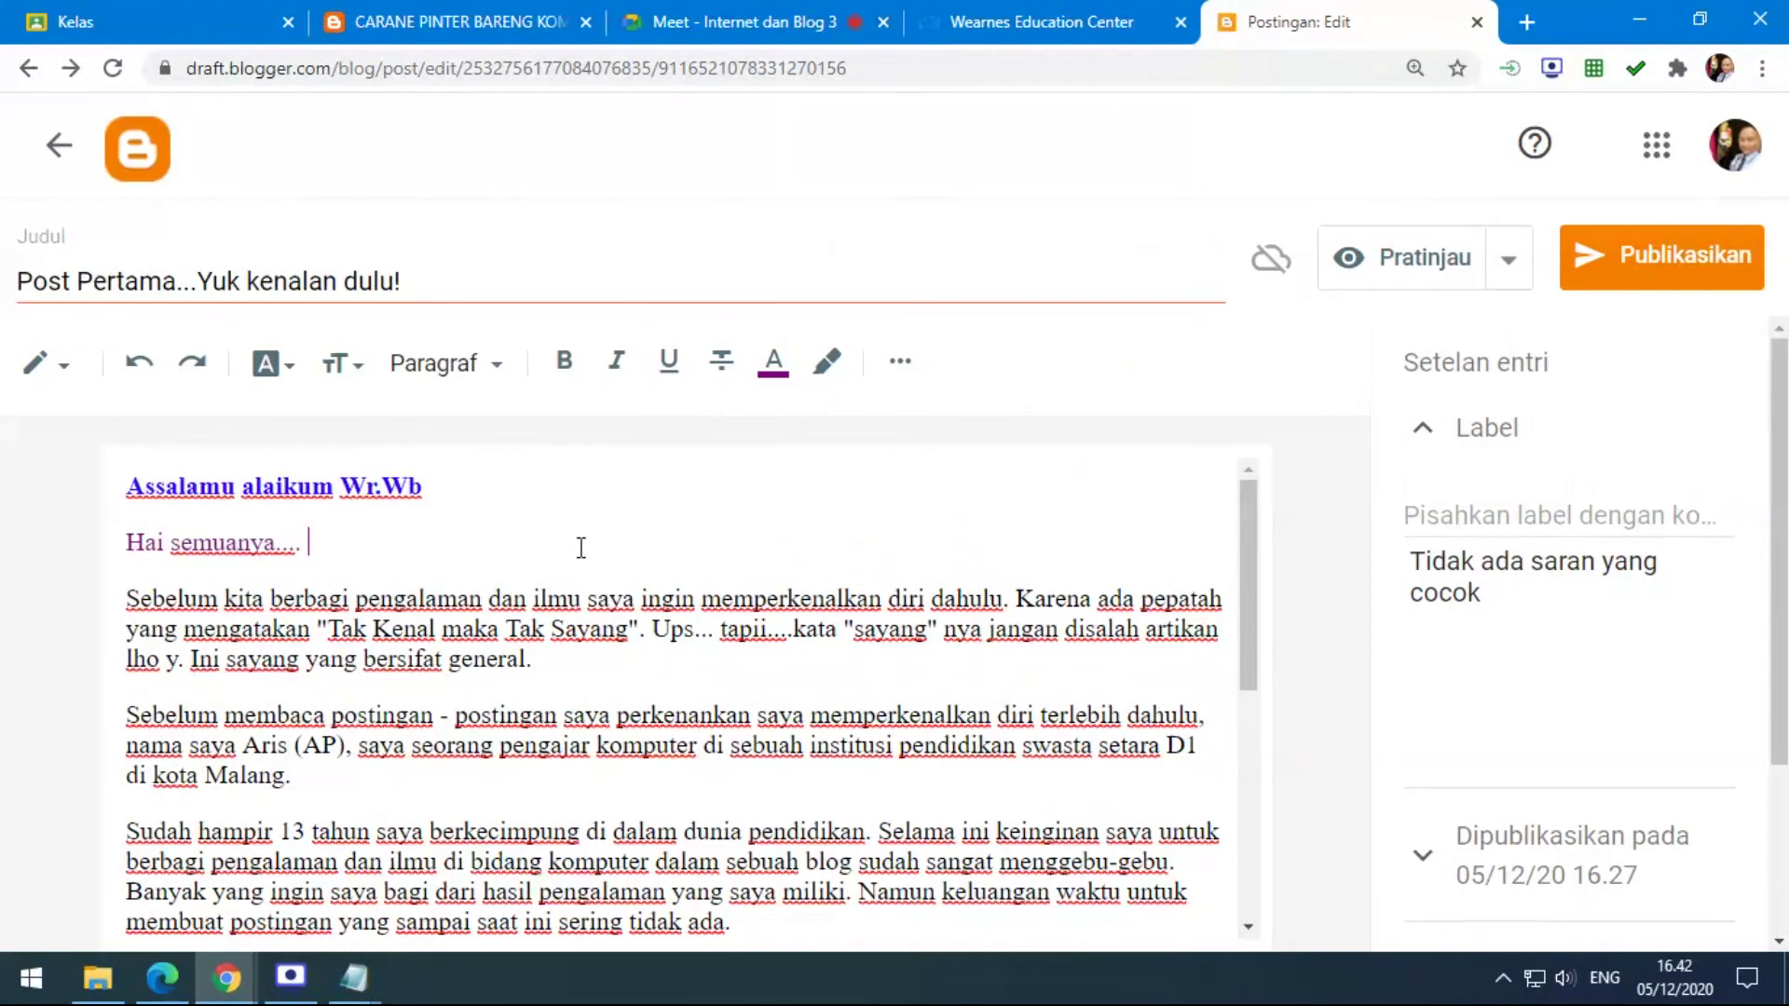
Set the text colour of the line "Salam Pinter Bareng...!!!" to dark violet.
{"action": "scroll", "coordinate": [676, 622], "scroll_direction": "down", "scroll_amount": 5}
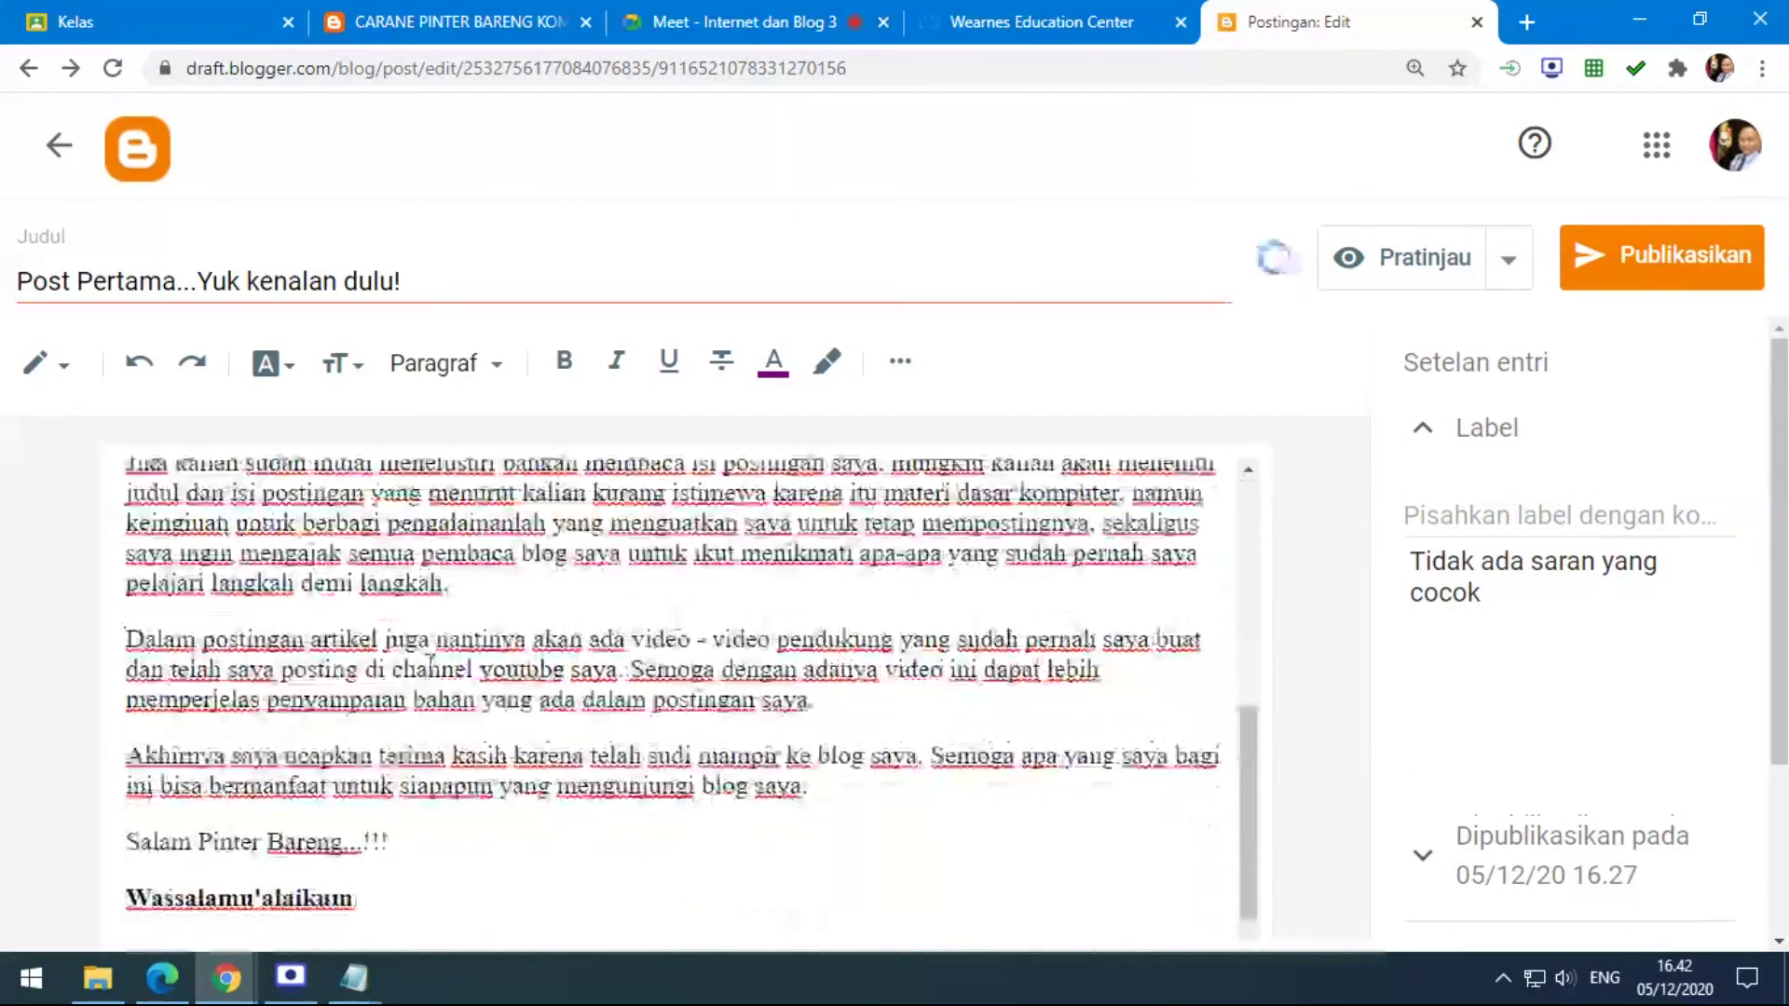
{"action": "left_click_drag", "start_coordinate": [128, 842], "coordinate": [395, 843]}
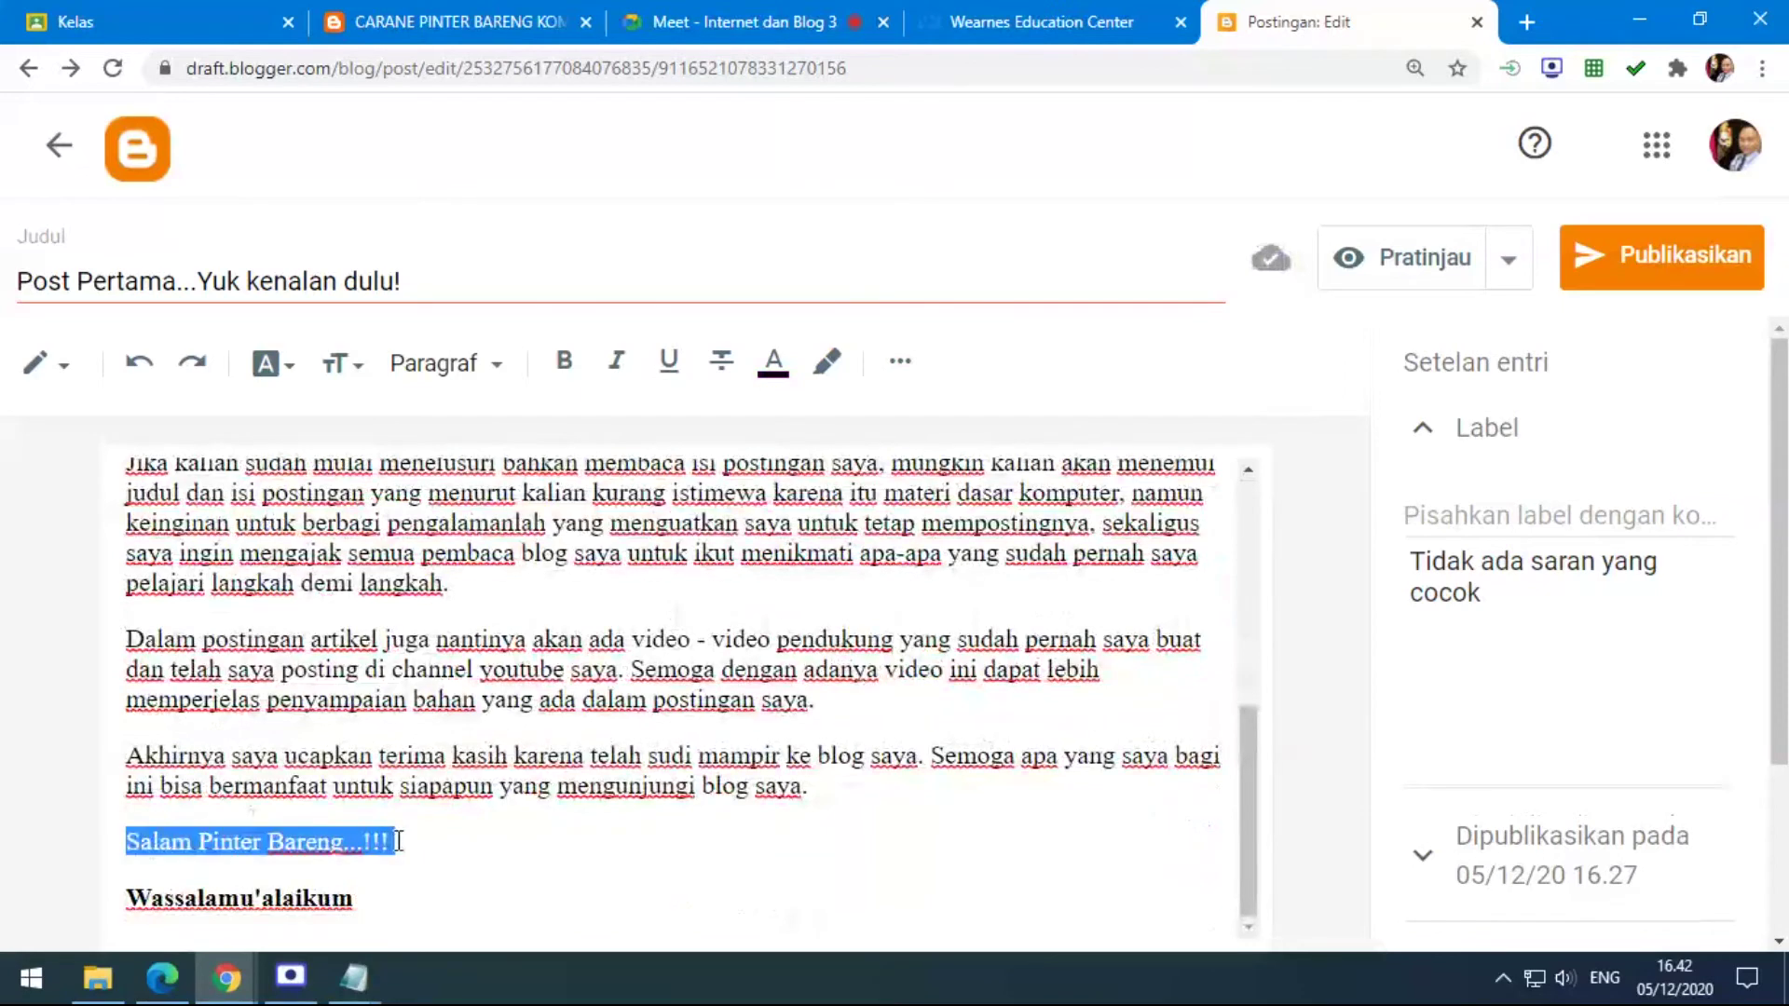
{"action": "left_click", "coordinate": [773, 363]}
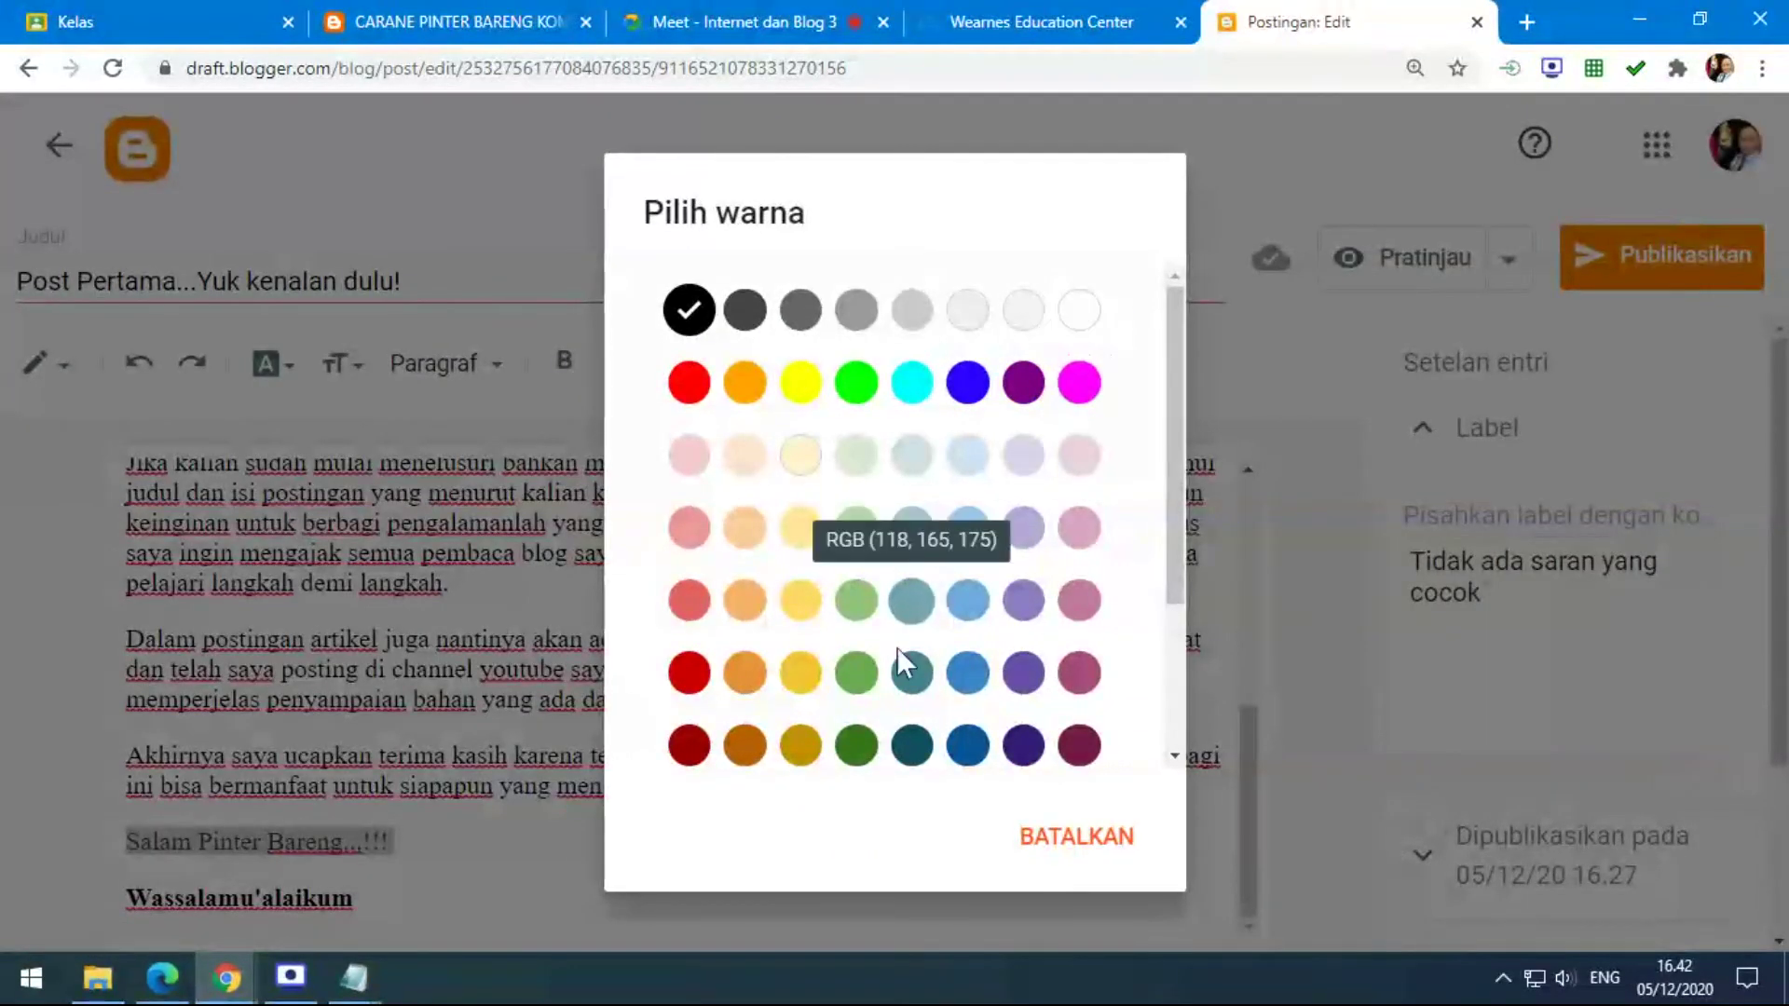
{"action": "left_click", "coordinate": [1021, 748]}
{"action": "left_click", "coordinate": [400, 885]}
Set the text colour of the closing line "Wassalamu'alaikum" to blue.
{"action": "left_click_drag", "start_coordinate": [134, 902], "coordinate": [354, 900]}
{"action": "left_click", "coordinate": [773, 362]}
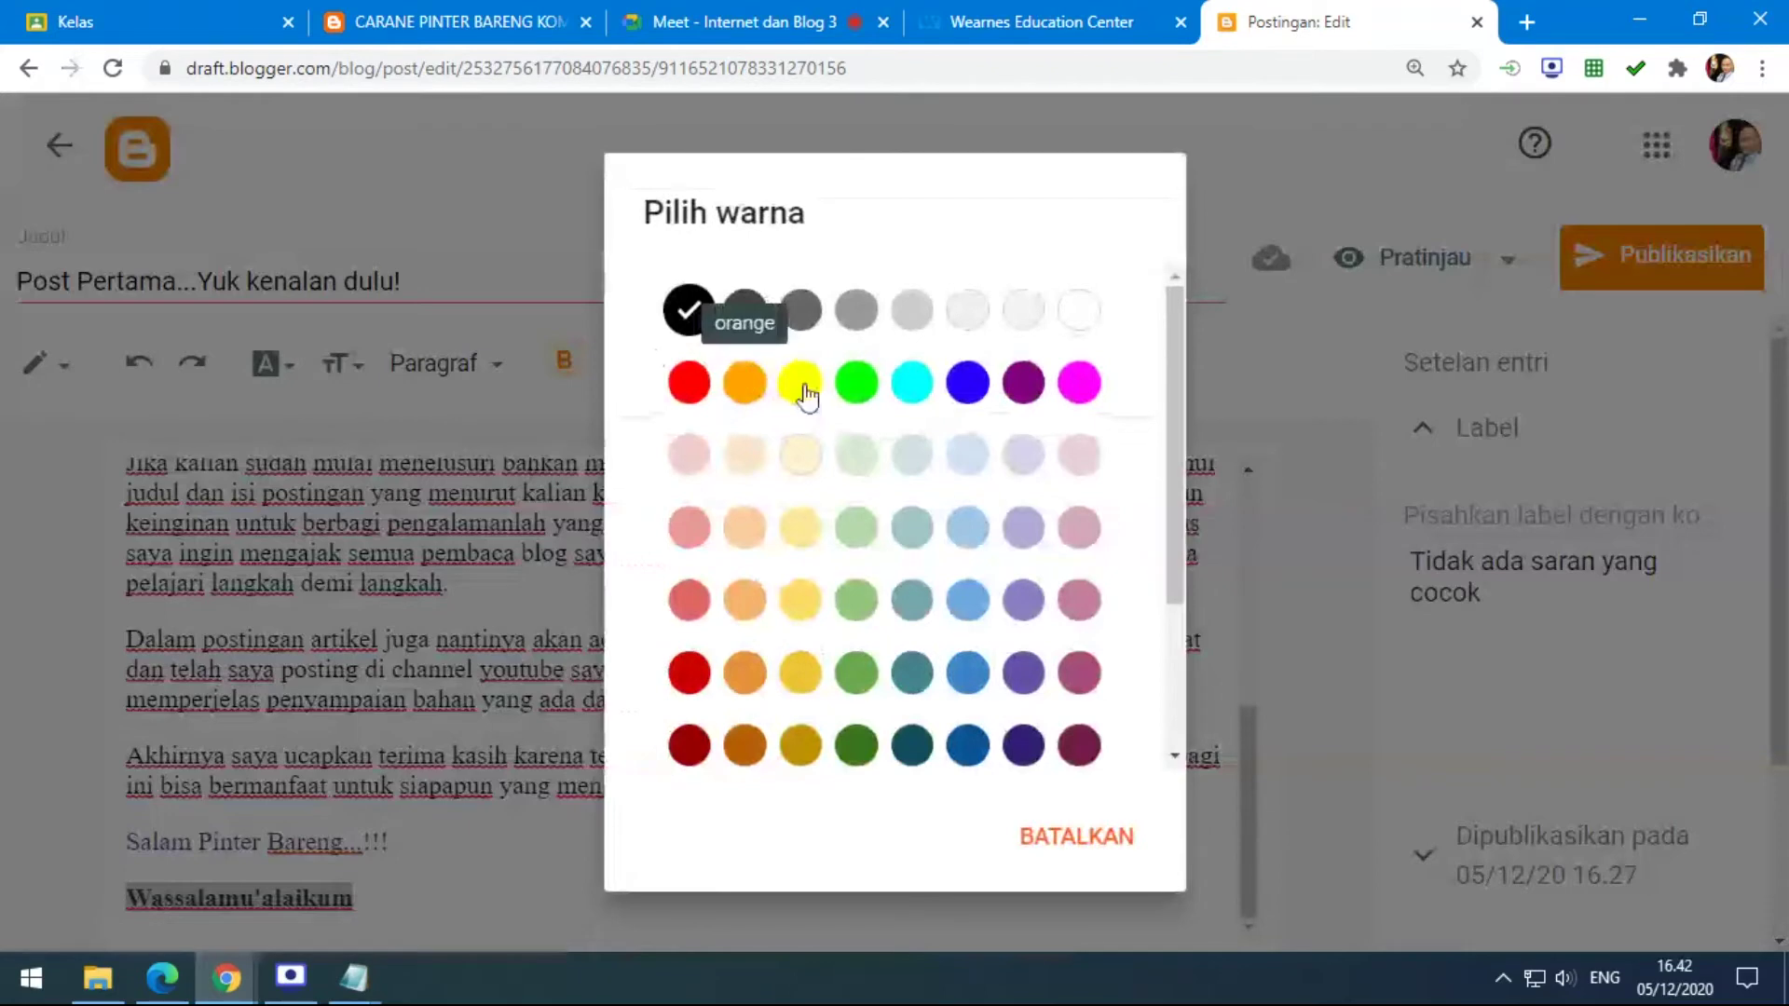
{"action": "left_click", "coordinate": [968, 383]}
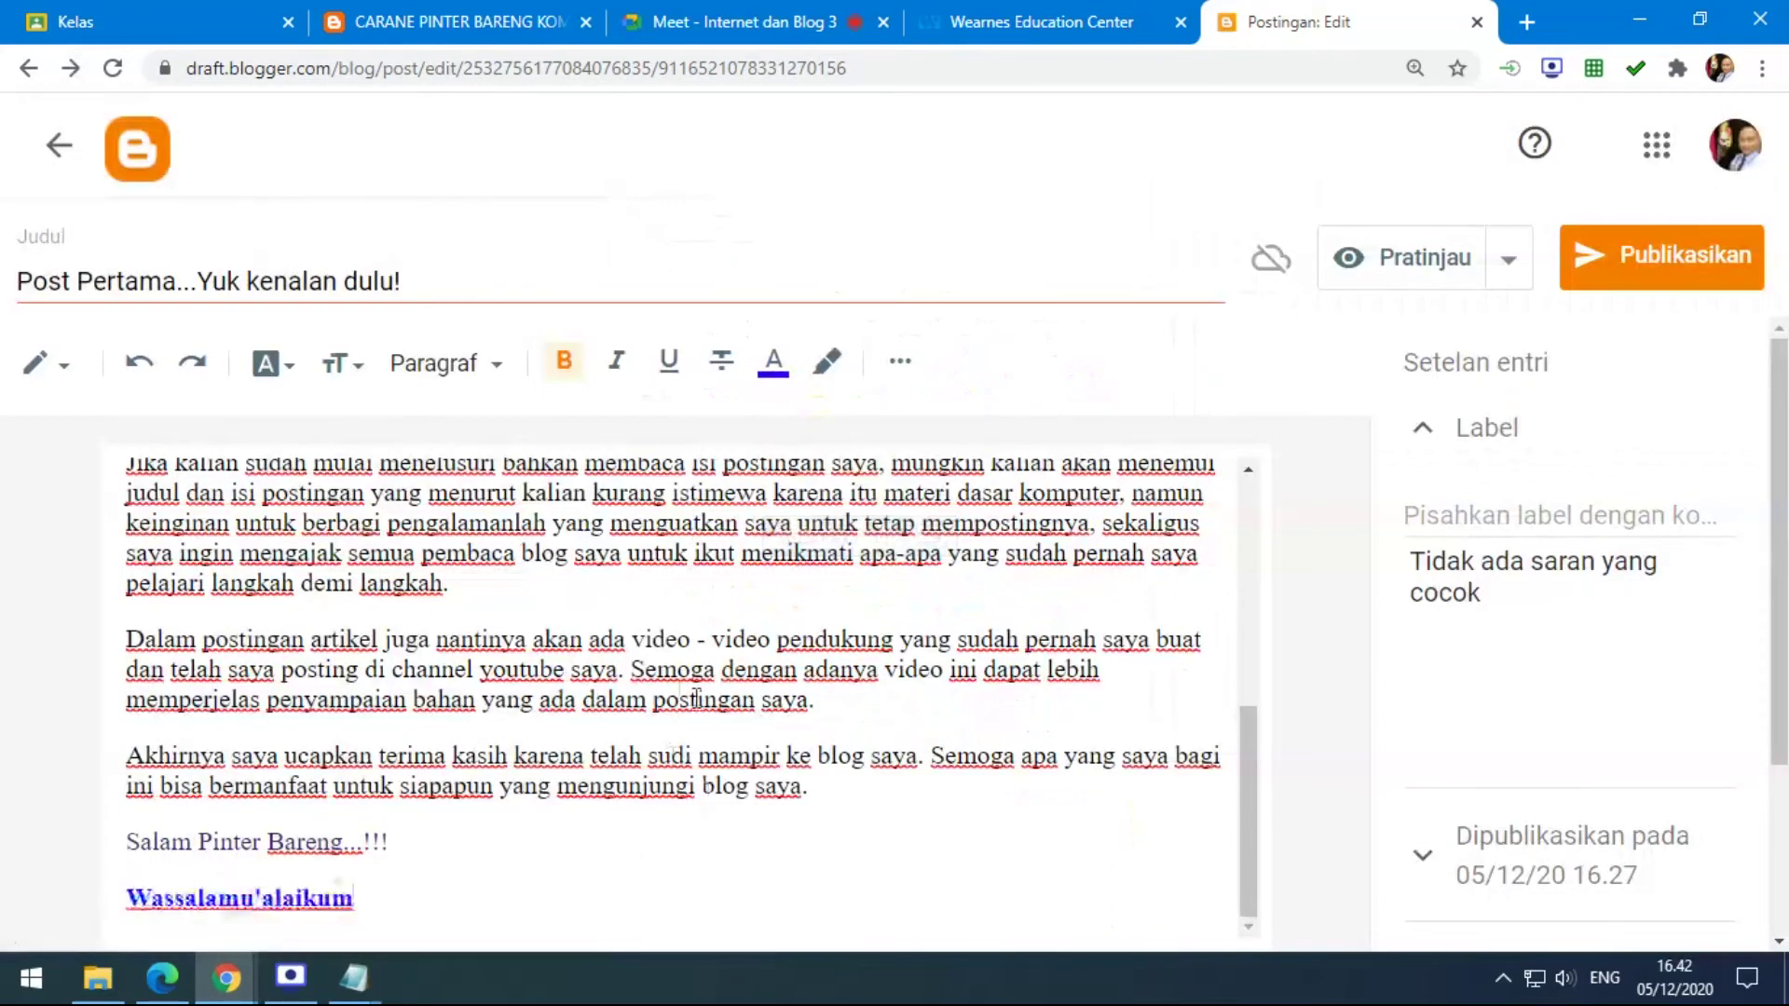
Set the text colour of the line "Hai semuanya...." to black.
{"action": "scroll", "coordinate": [532, 741], "scroll_direction": "up", "scroll_amount": 10}
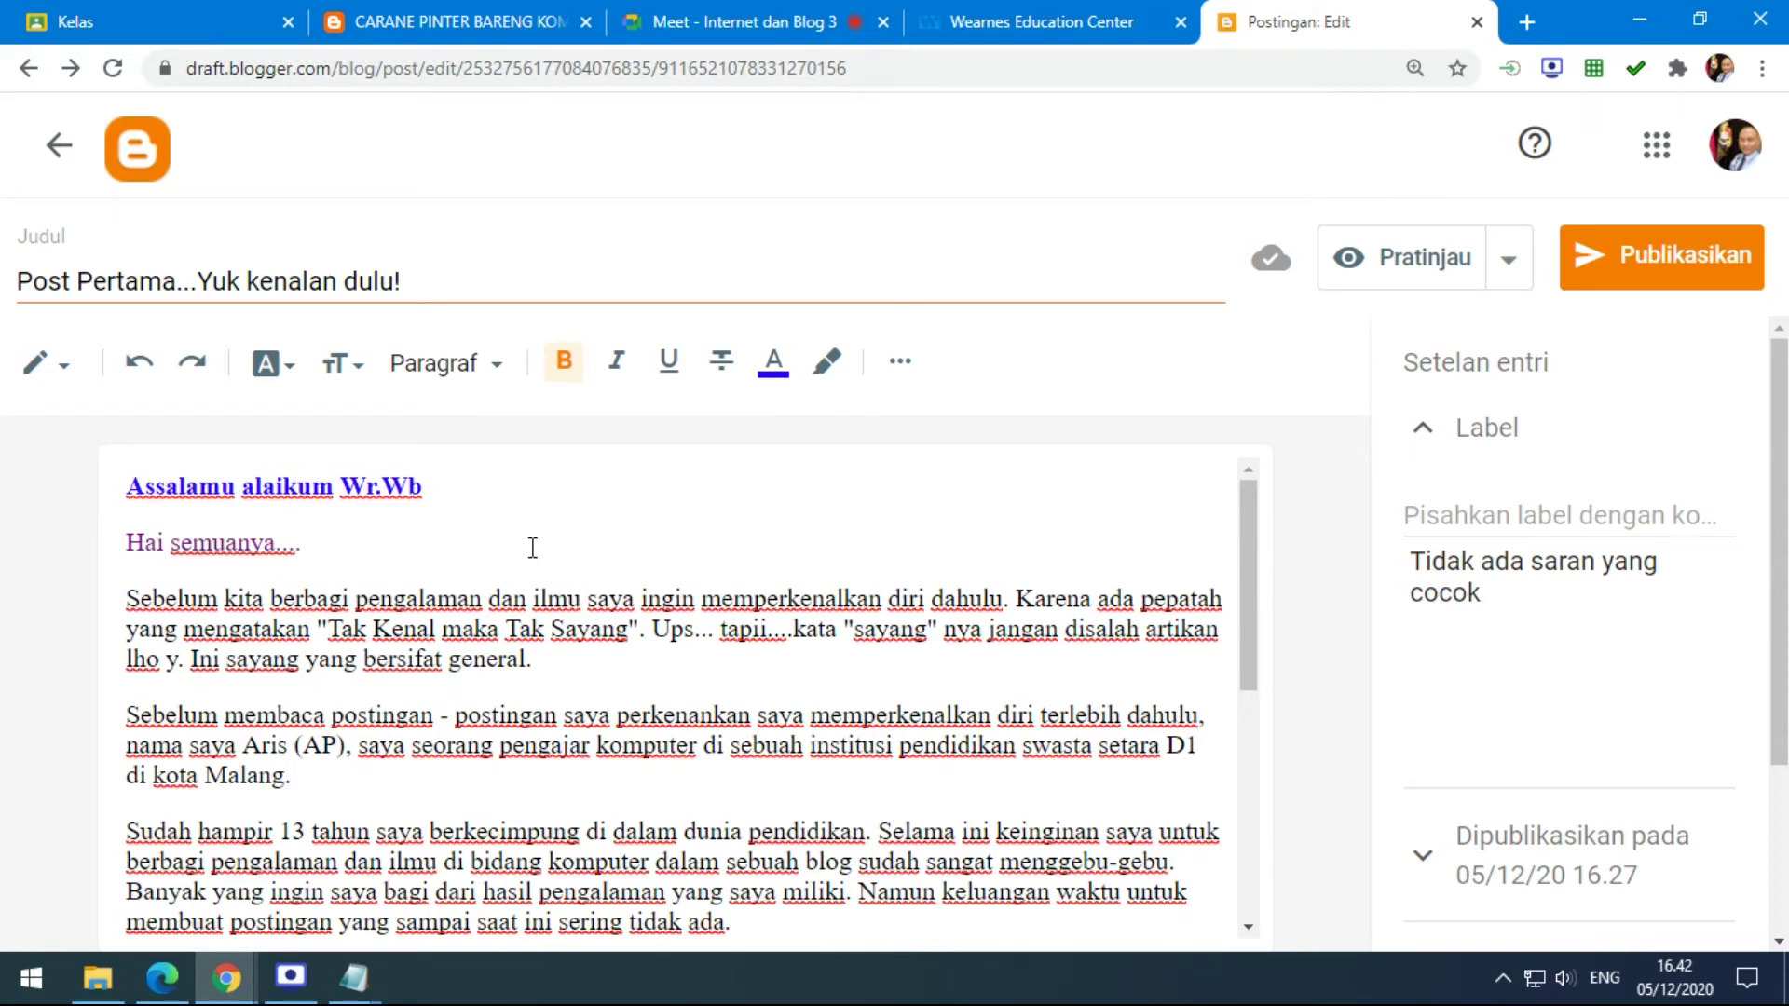
{"action": "left_click_drag", "start_coordinate": [128, 542], "coordinate": [307, 544]}
{"action": "left_click", "coordinate": [779, 371]}
{"action": "left_click", "coordinate": [687, 308]}
{"action": "left_click", "coordinate": [579, 537]}
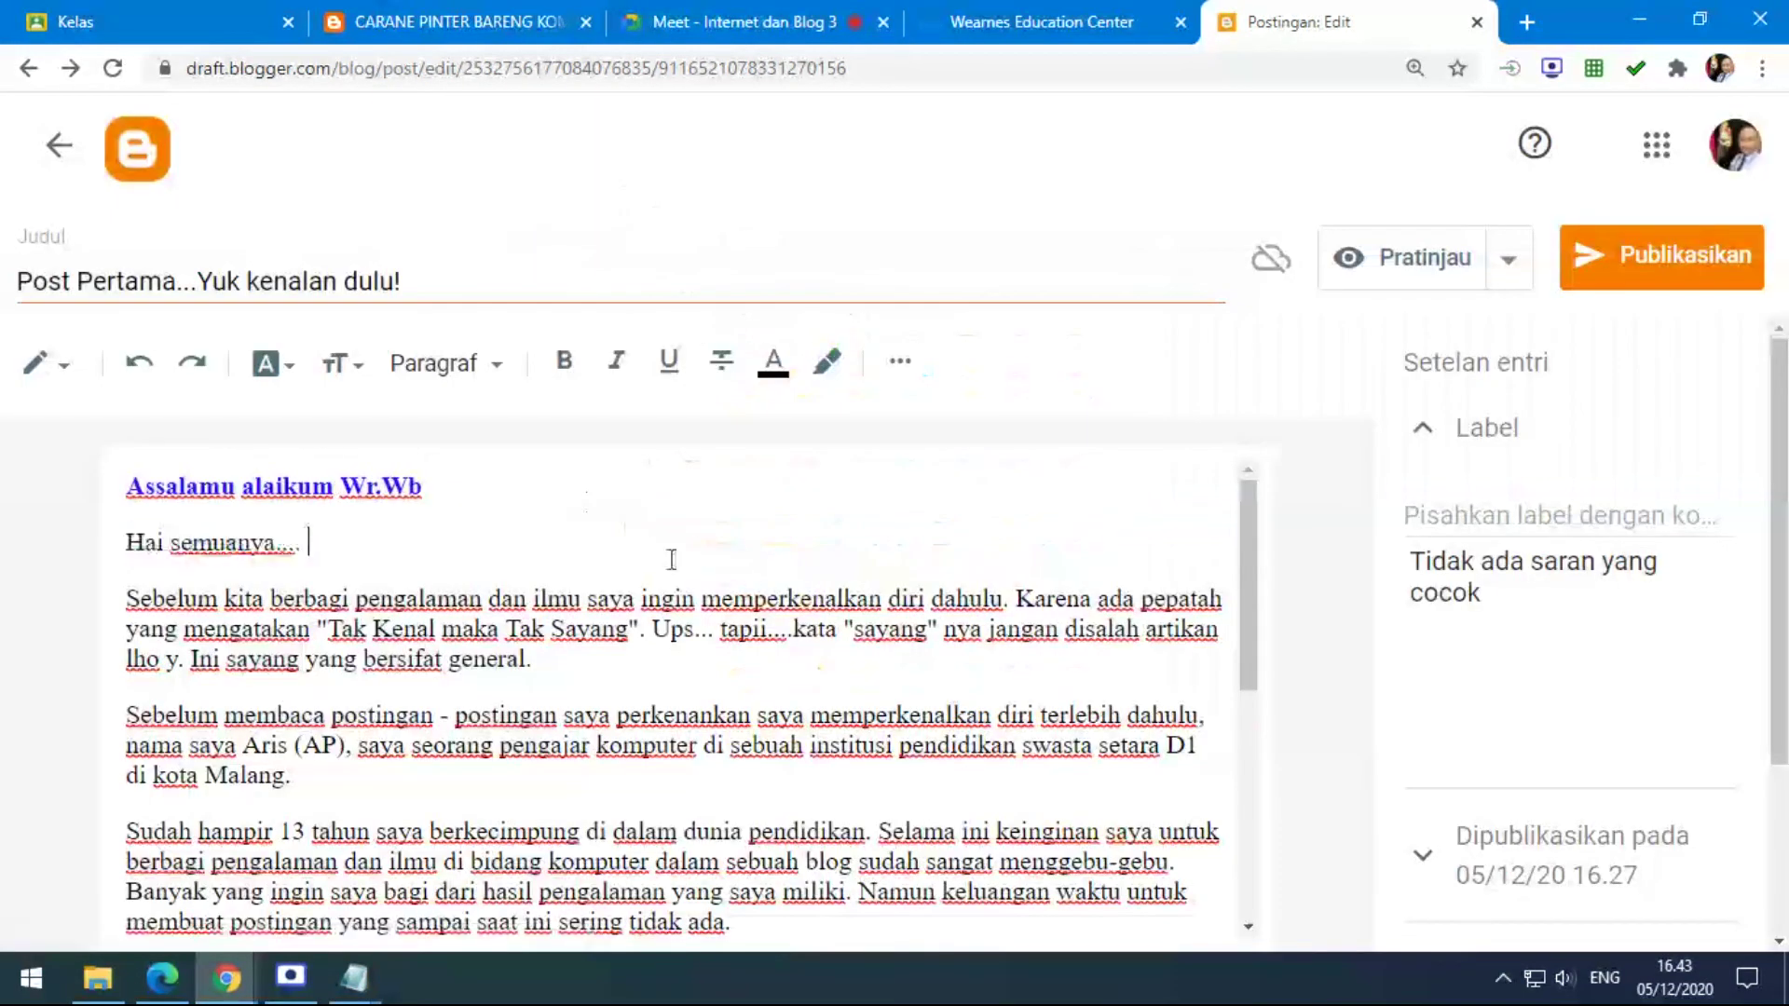
Set the text colour of the line "Salam Pinter Bareng...!!!" to black.
{"action": "scroll", "coordinate": [691, 553], "scroll_direction": "down", "scroll_amount": 6}
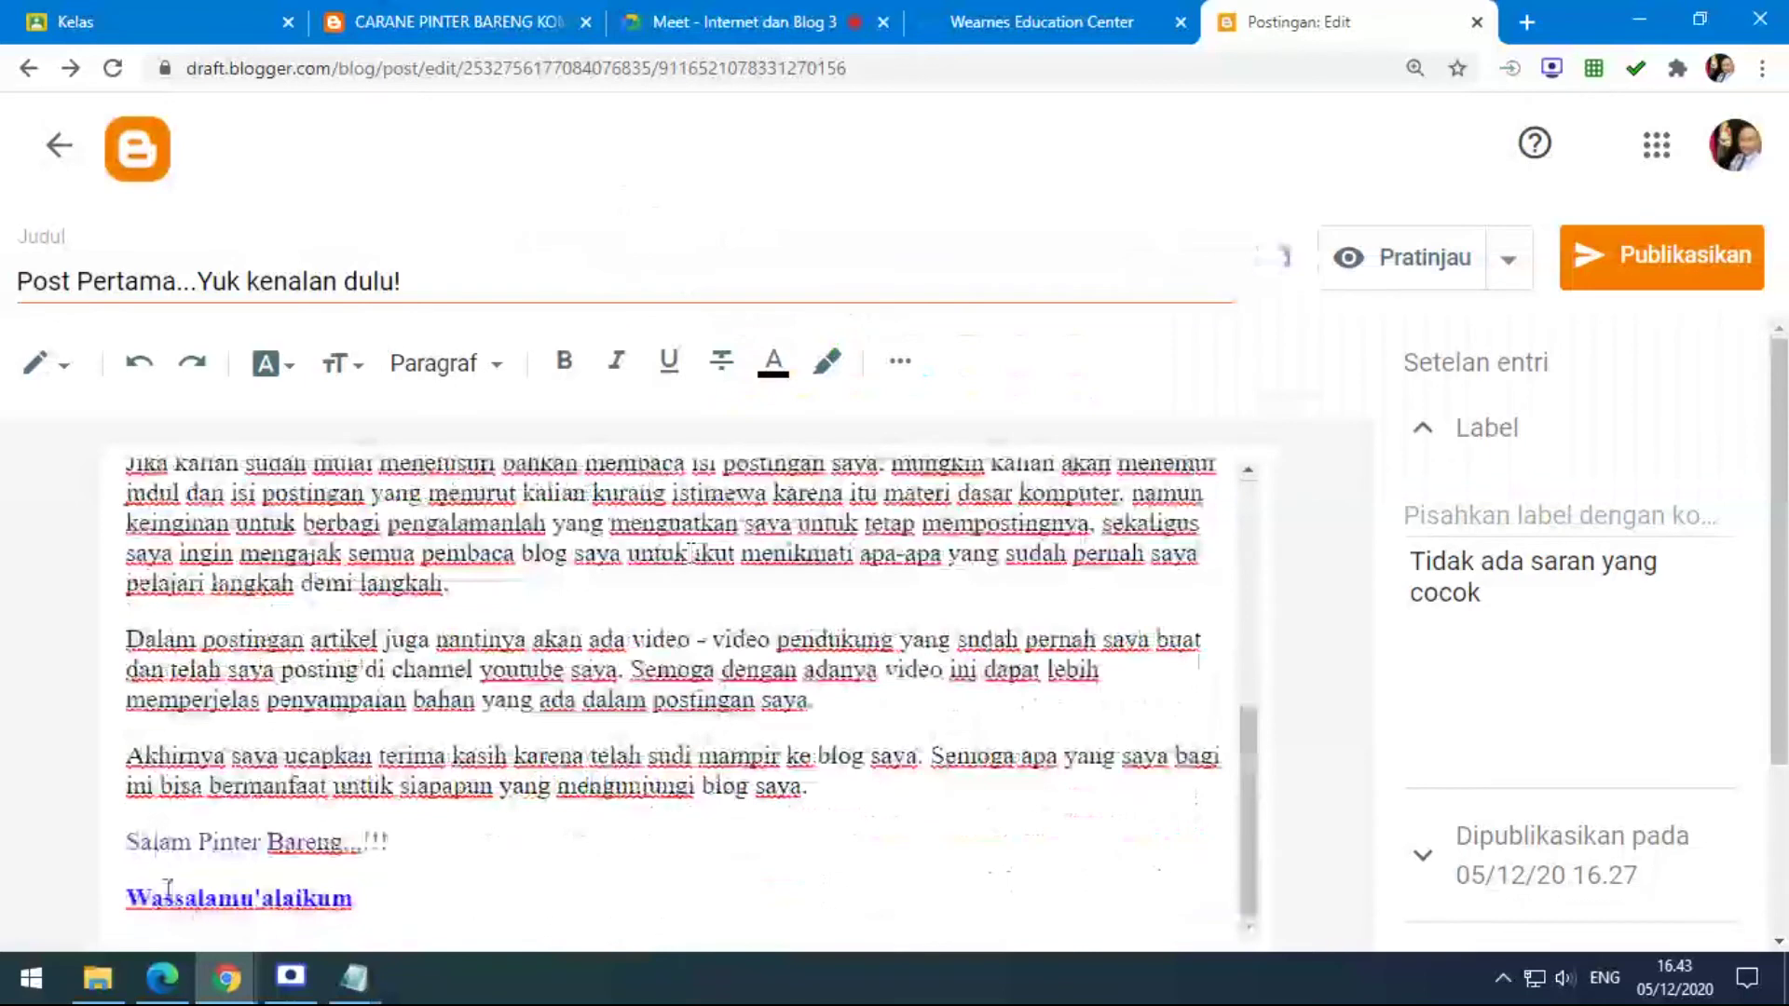
{"action": "left_click_drag", "start_coordinate": [126, 842], "coordinate": [395, 831]}
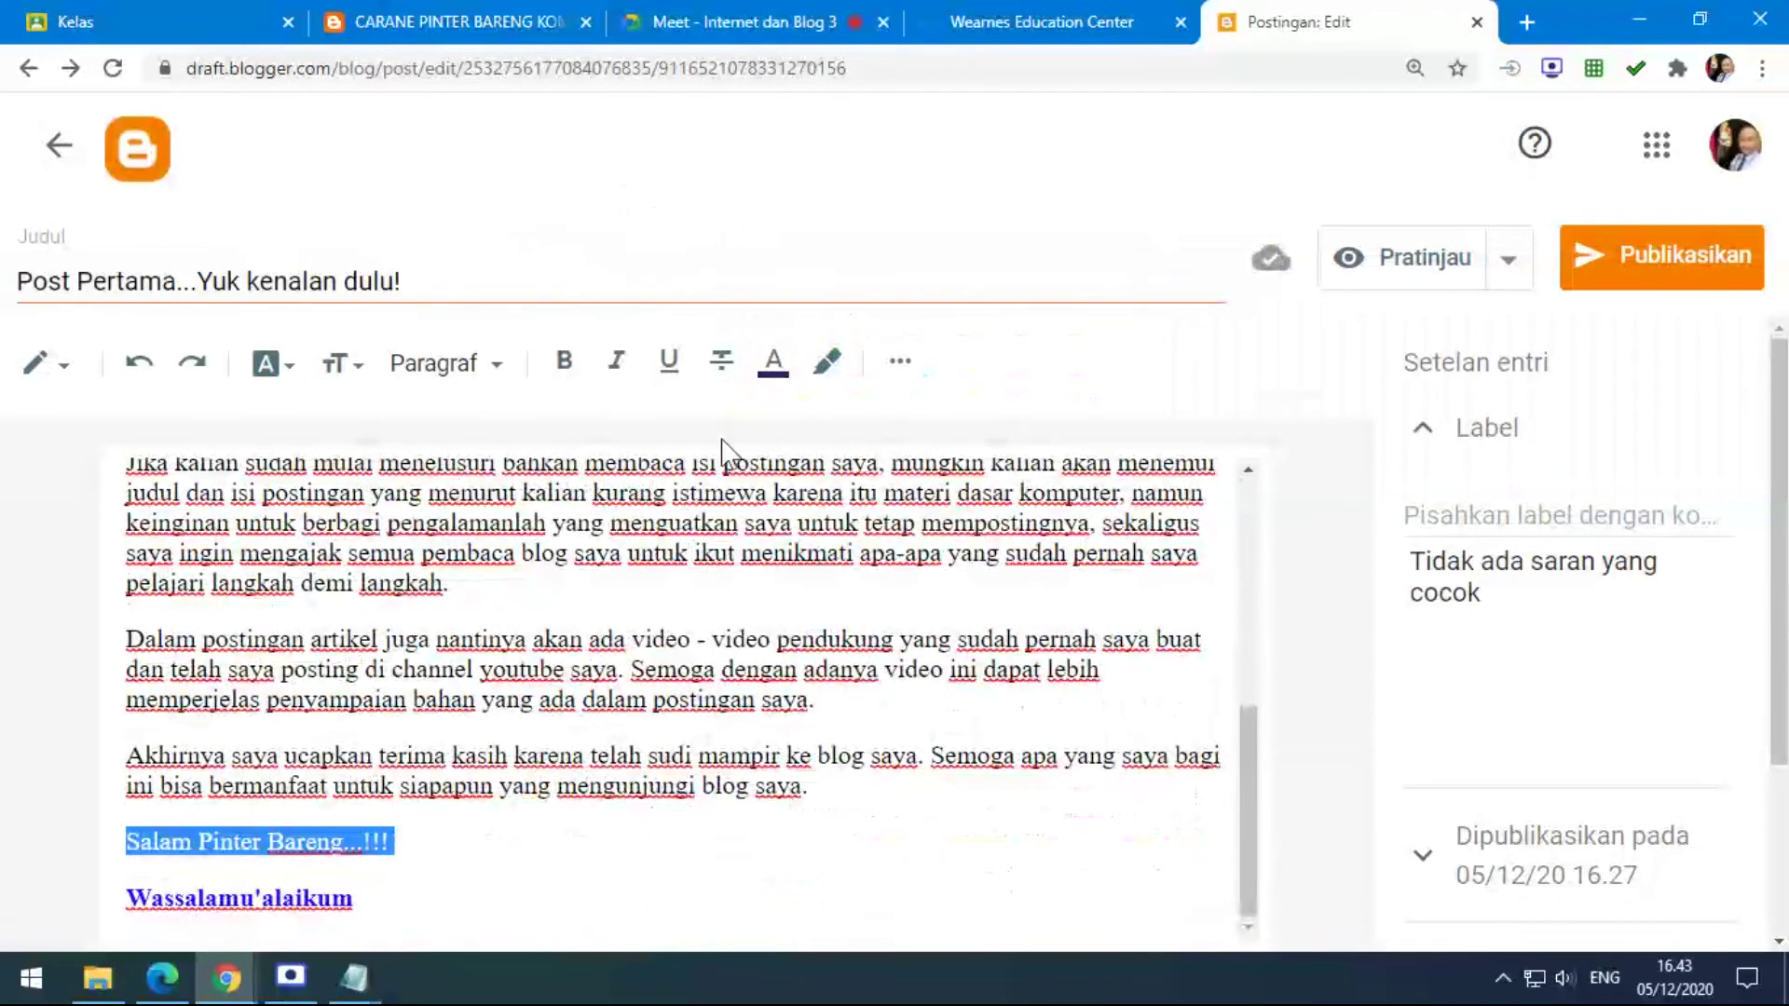
{"action": "left_click", "coordinate": [775, 364]}
{"action": "left_click", "coordinate": [687, 308]}
{"action": "left_click", "coordinate": [420, 901]}
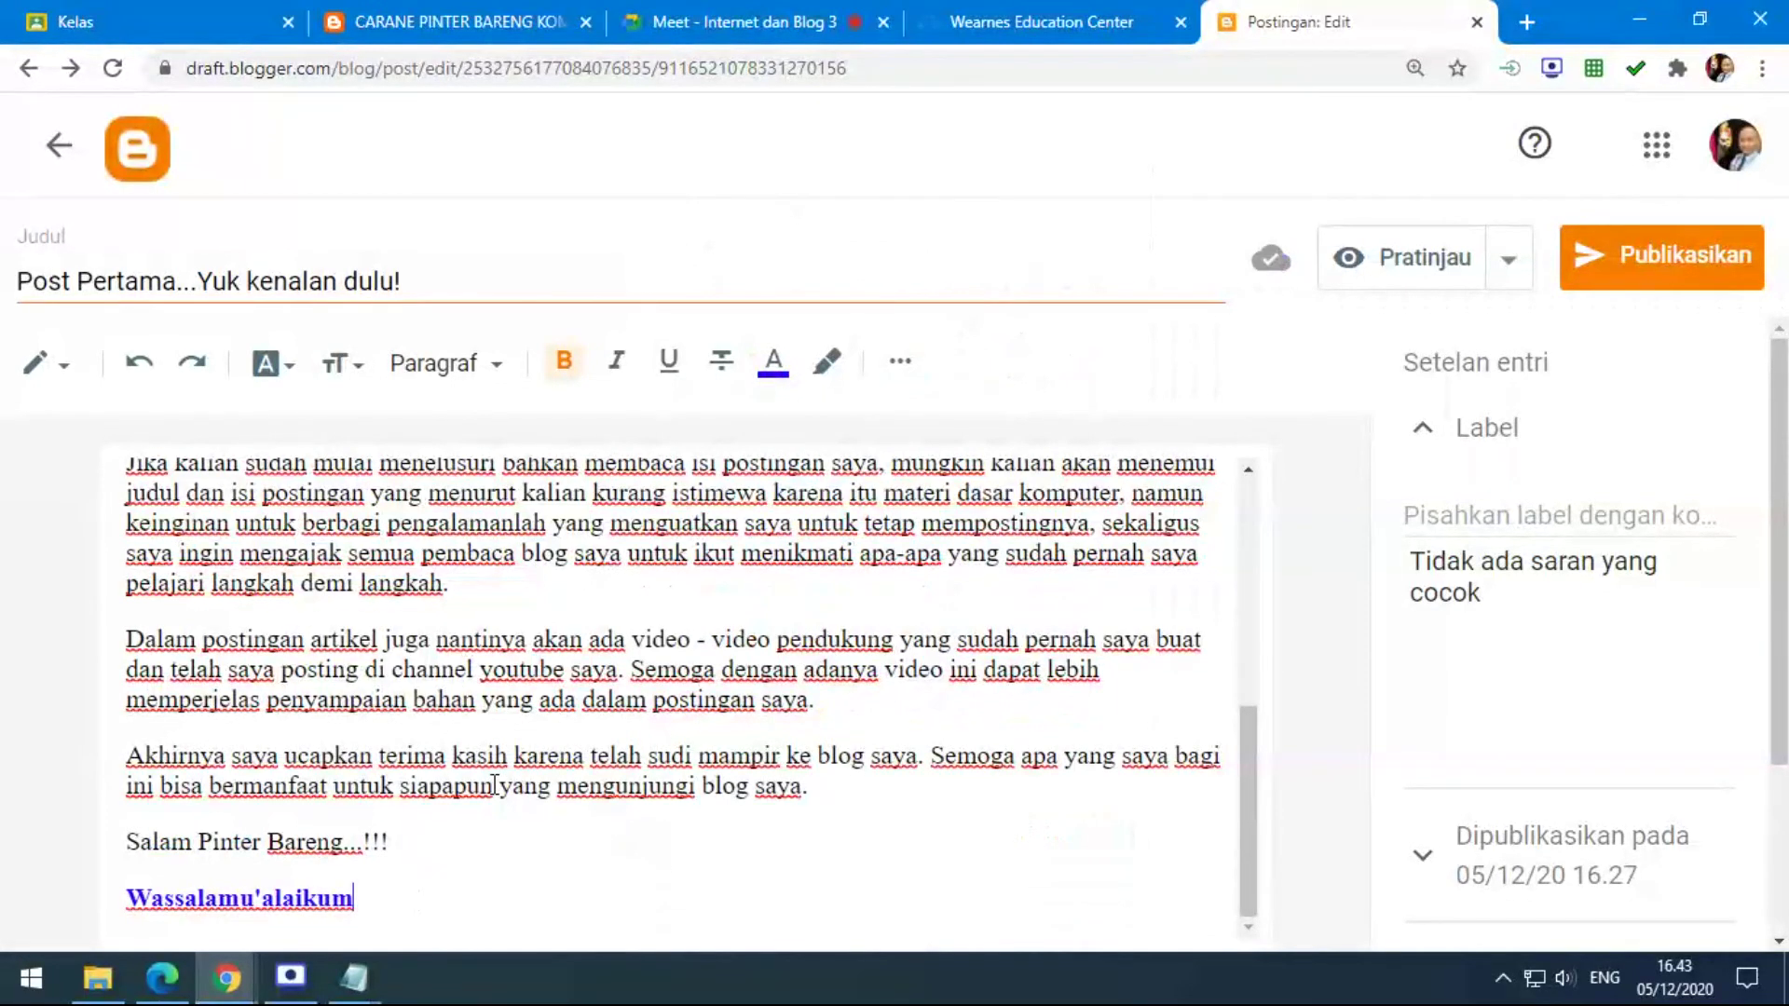
Try a lime text background on the line "Hai semuanya...." and undo it.
{"action": "scroll", "coordinate": [494, 785], "scroll_direction": "up", "scroll_amount": 10}
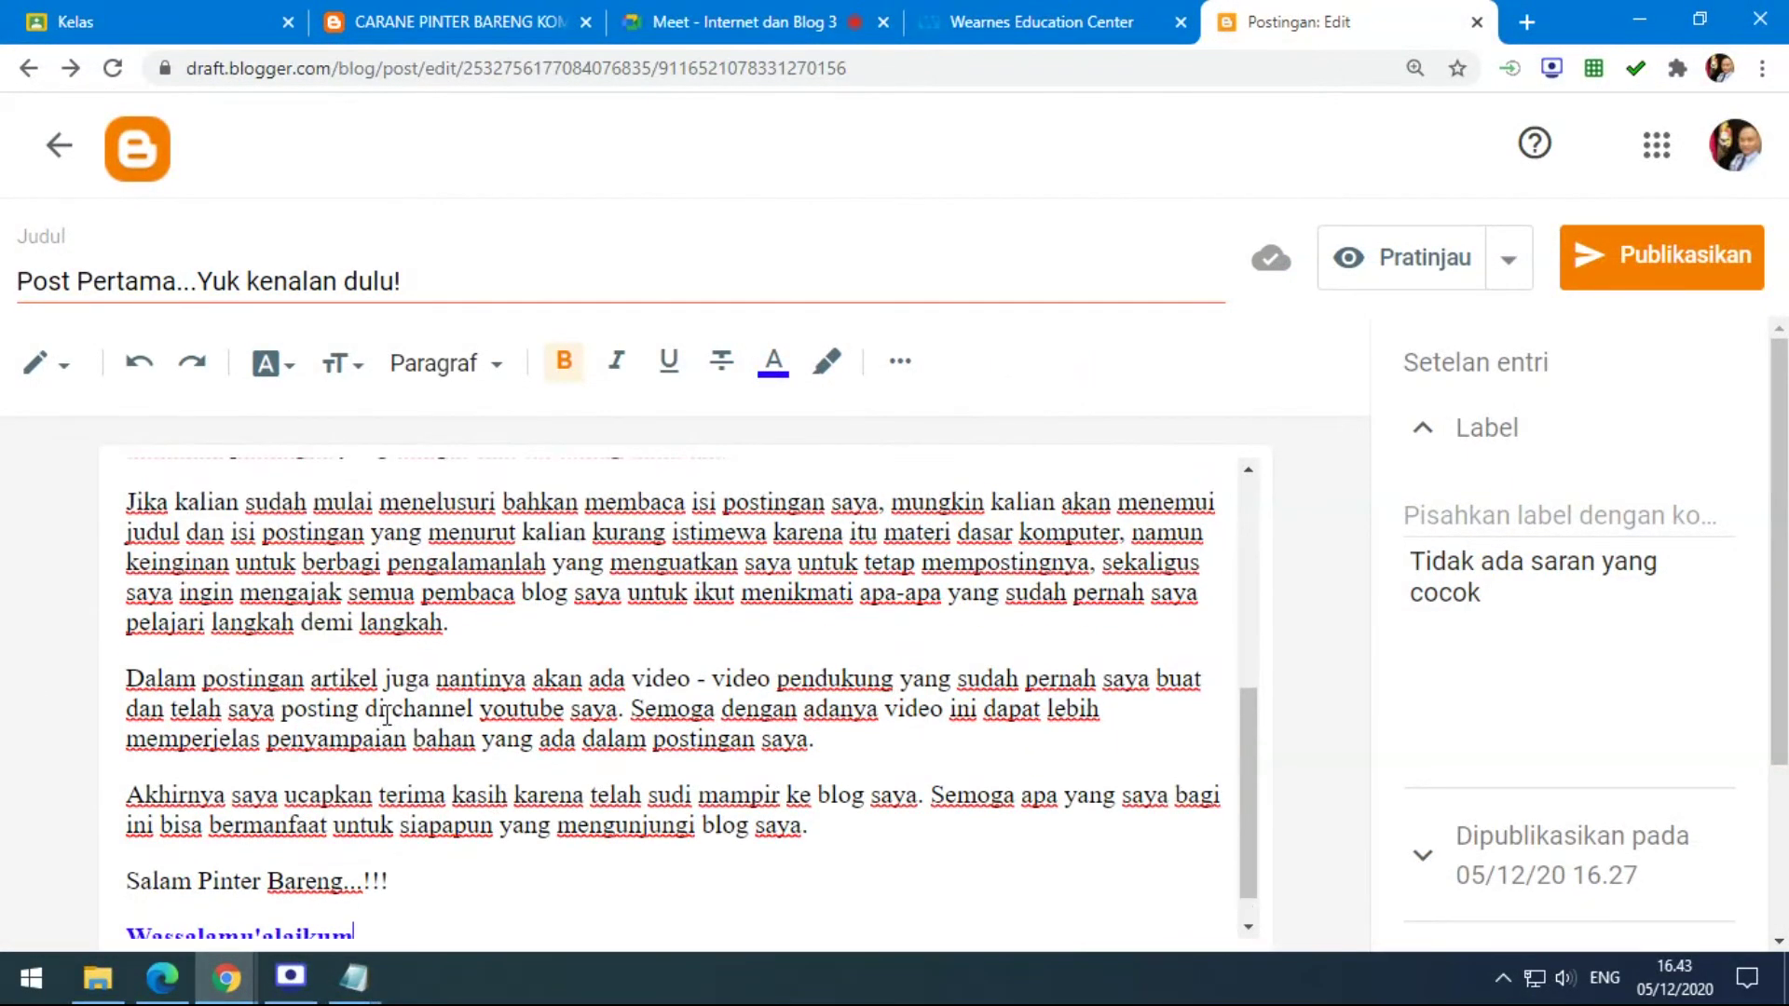
{"action": "left_click", "coordinate": [828, 366]}
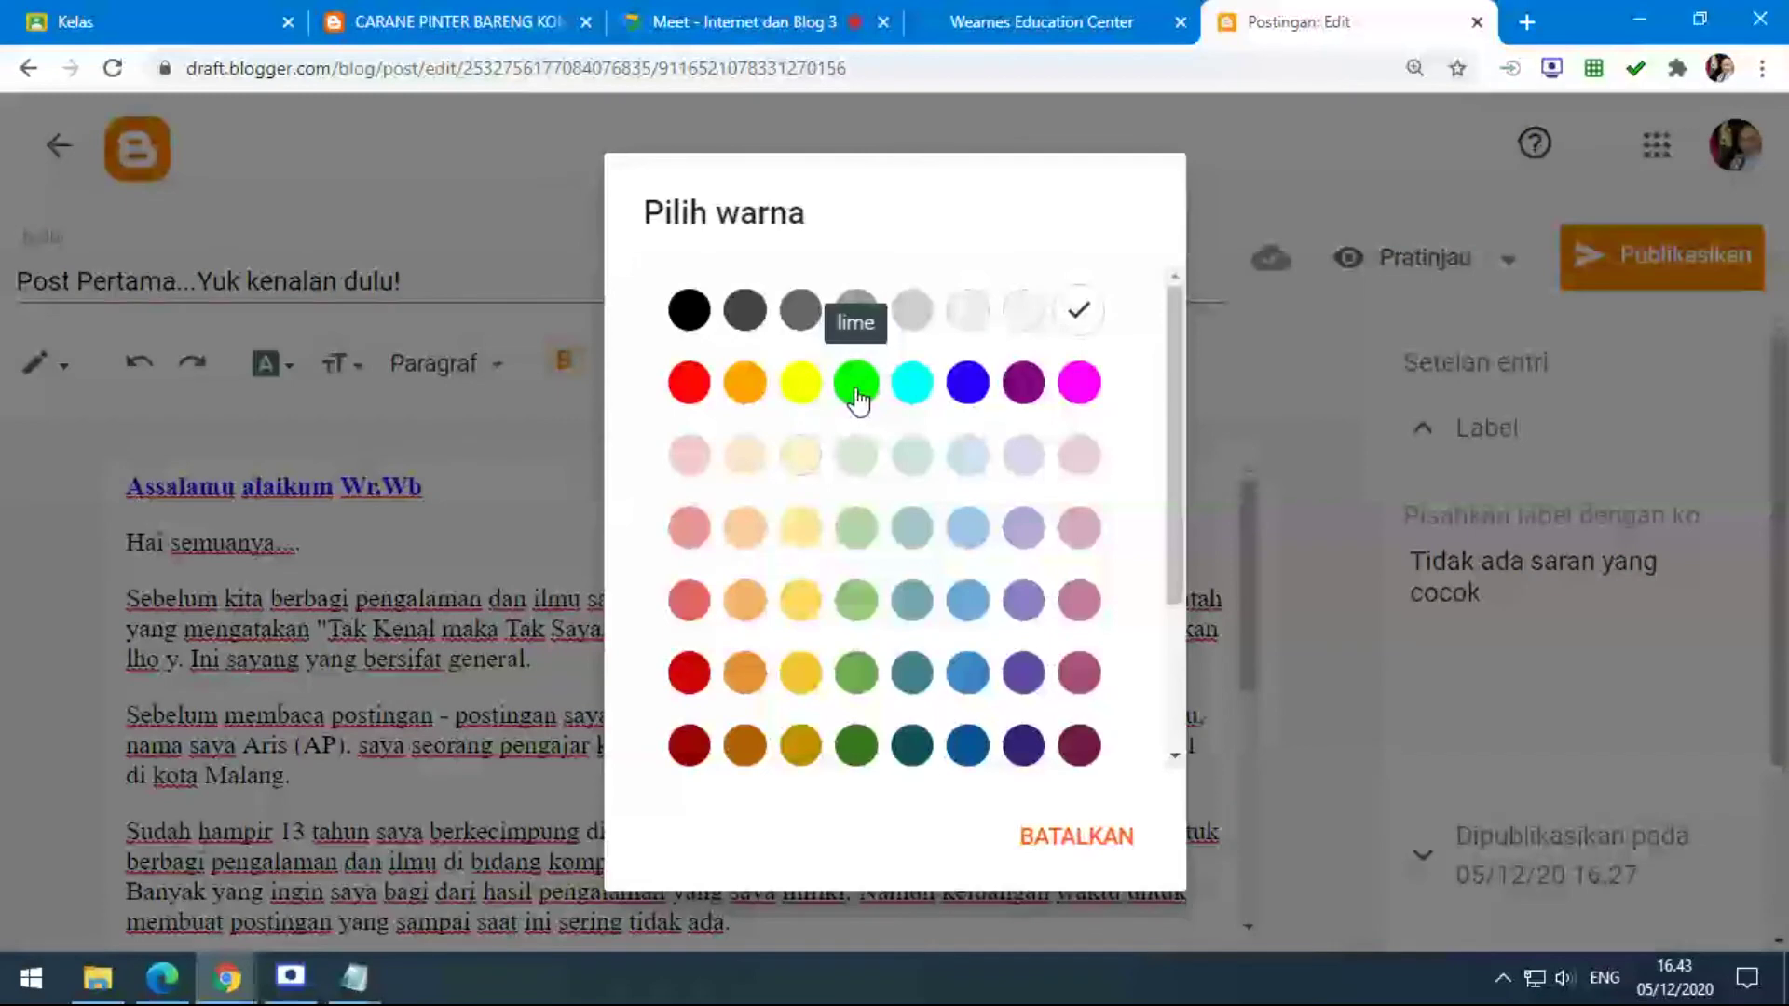
{"action": "left_click", "coordinate": [1050, 835]}
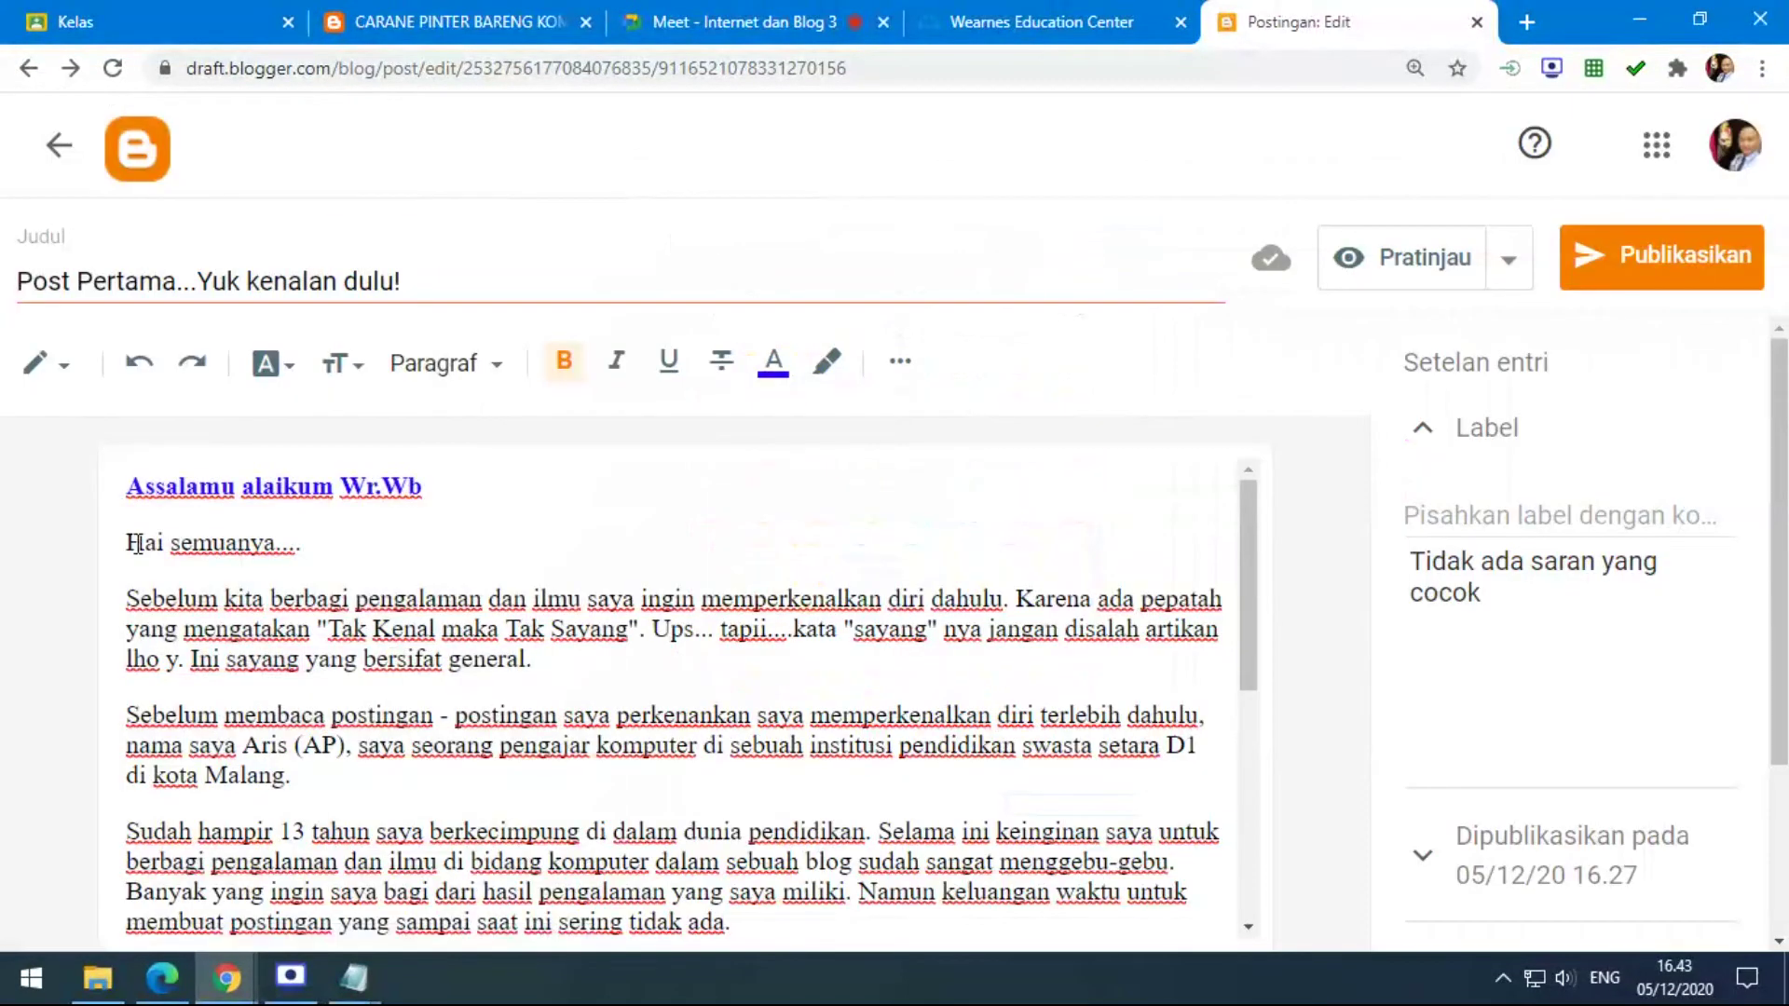
{"action": "left_click_drag", "start_coordinate": [127, 541], "coordinate": [302, 543]}
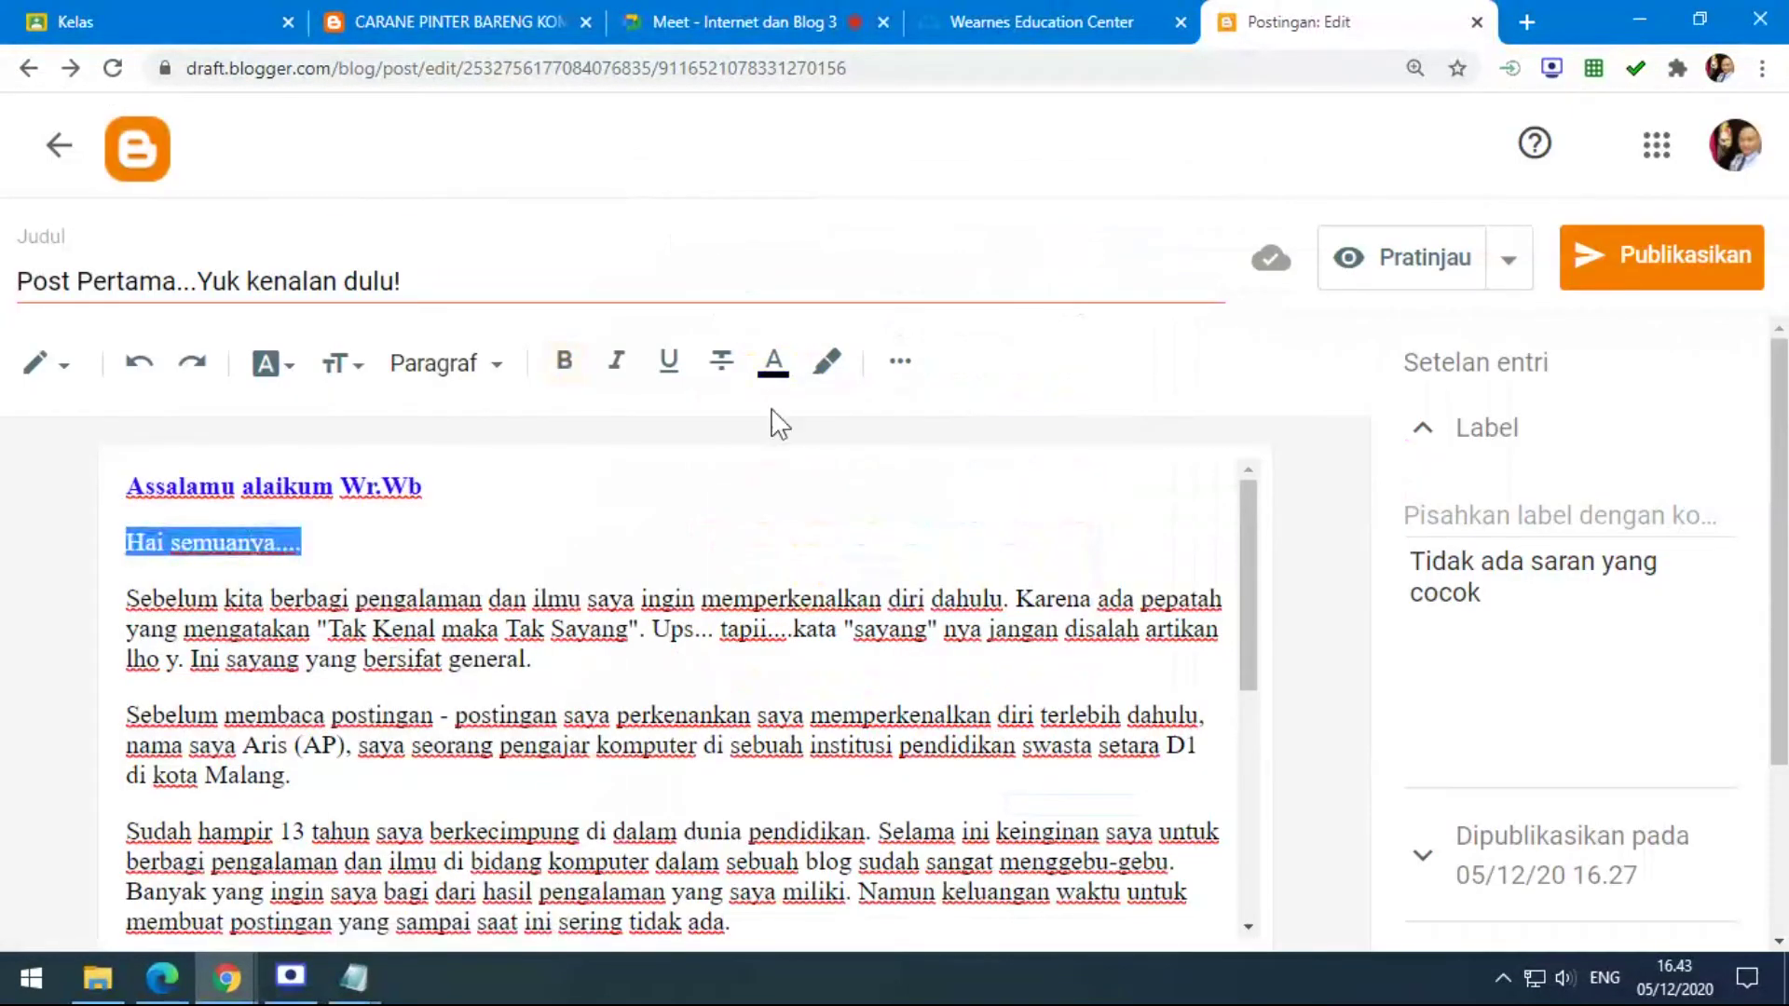
{"action": "left_click", "coordinate": [827, 363]}
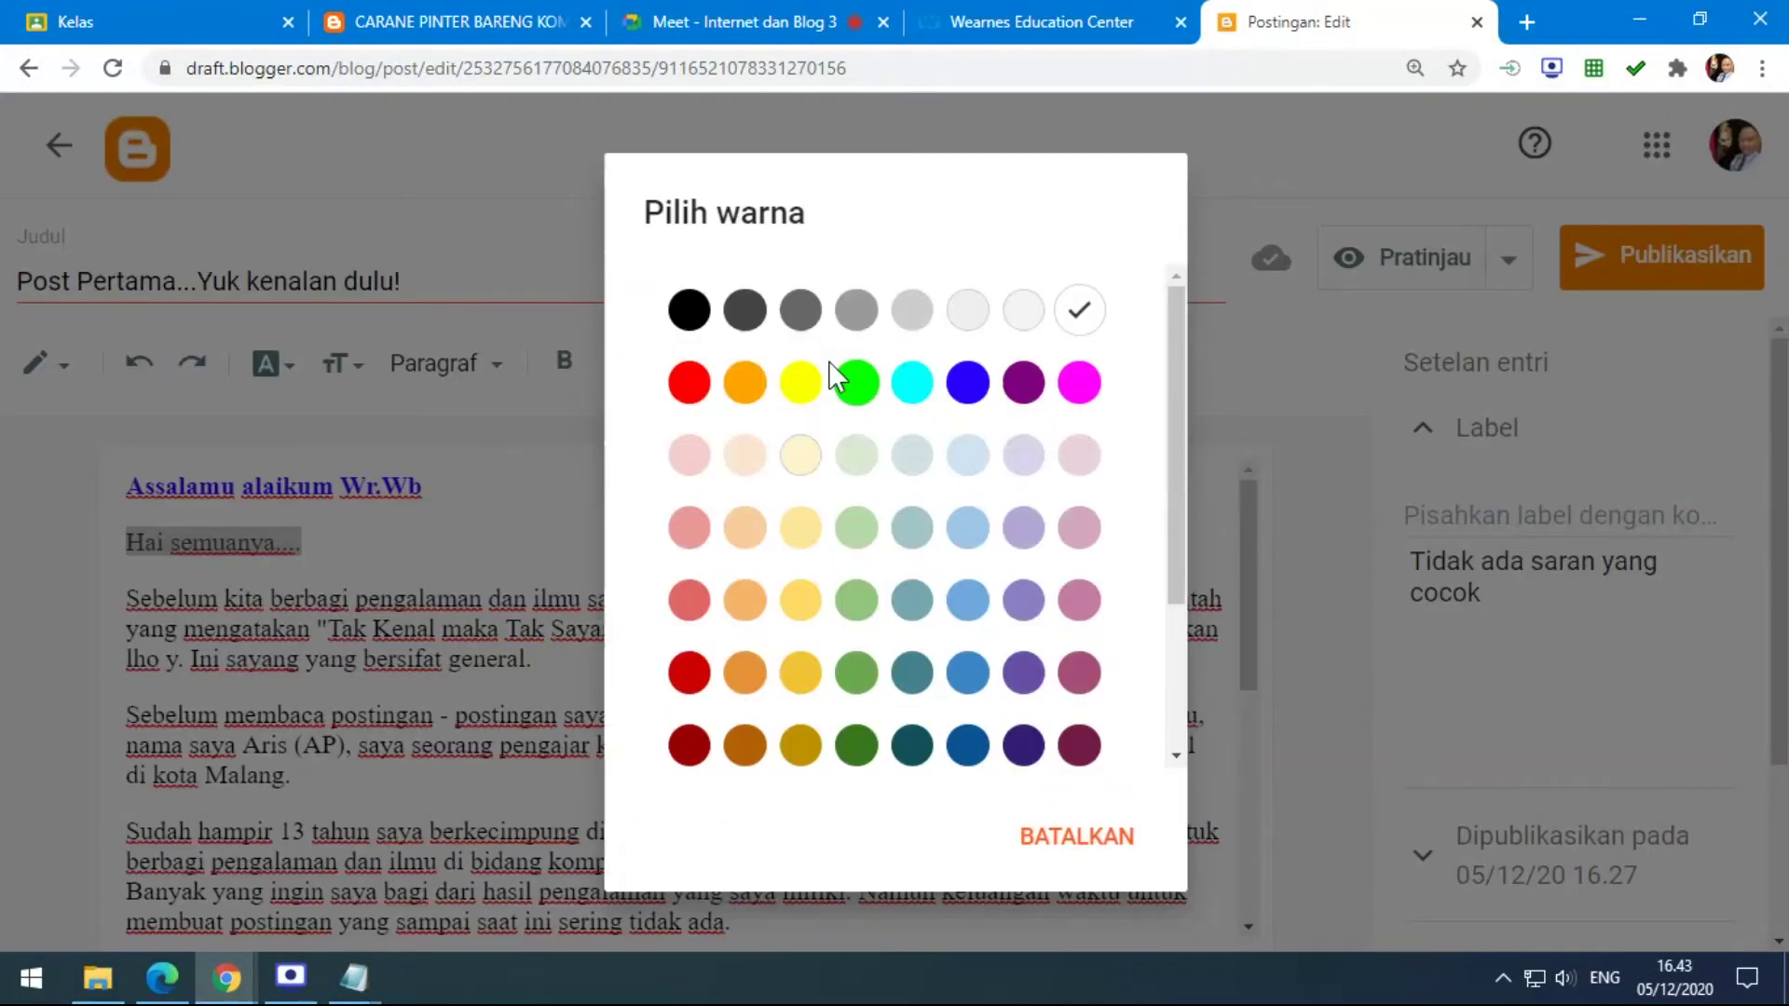
{"action": "left_click", "coordinate": [857, 389]}
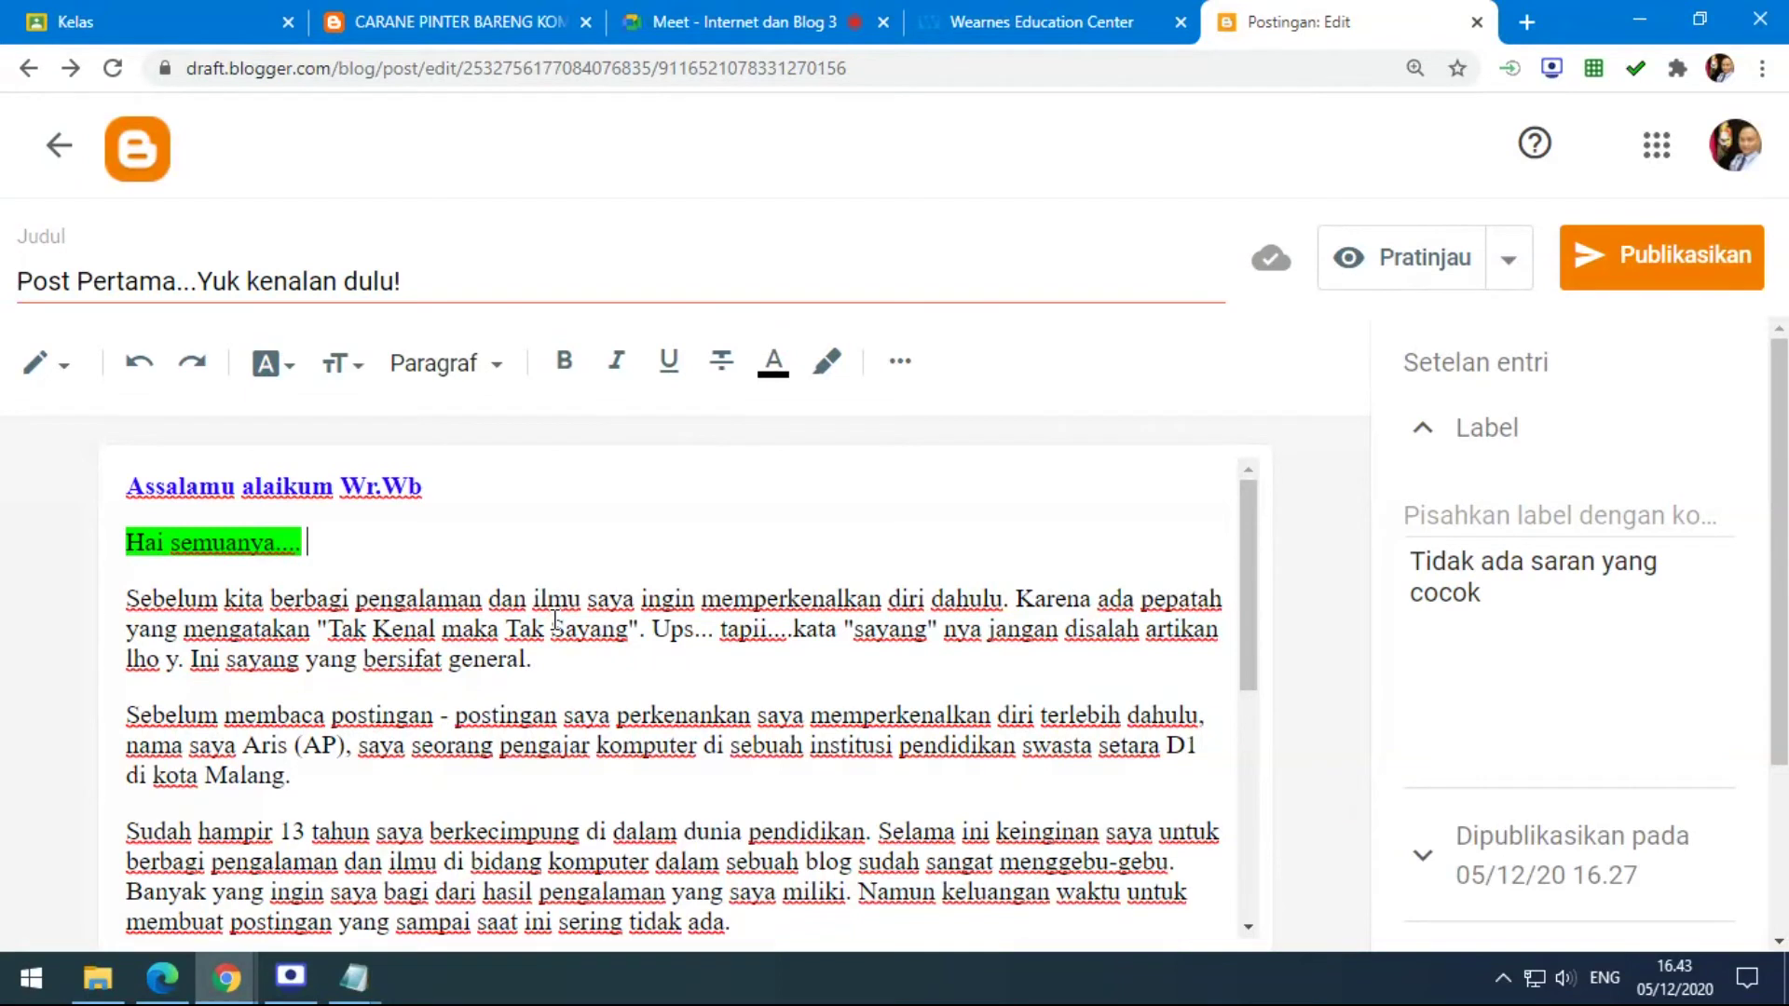
{"action": "key", "text": "ctrl+z"}
Try bold, italic and underline on the phrase "Tak Kenal maka Tak Sayang" and remove all three again.
{"action": "left_click_drag", "start_coordinate": [328, 629], "coordinate": [629, 629]}
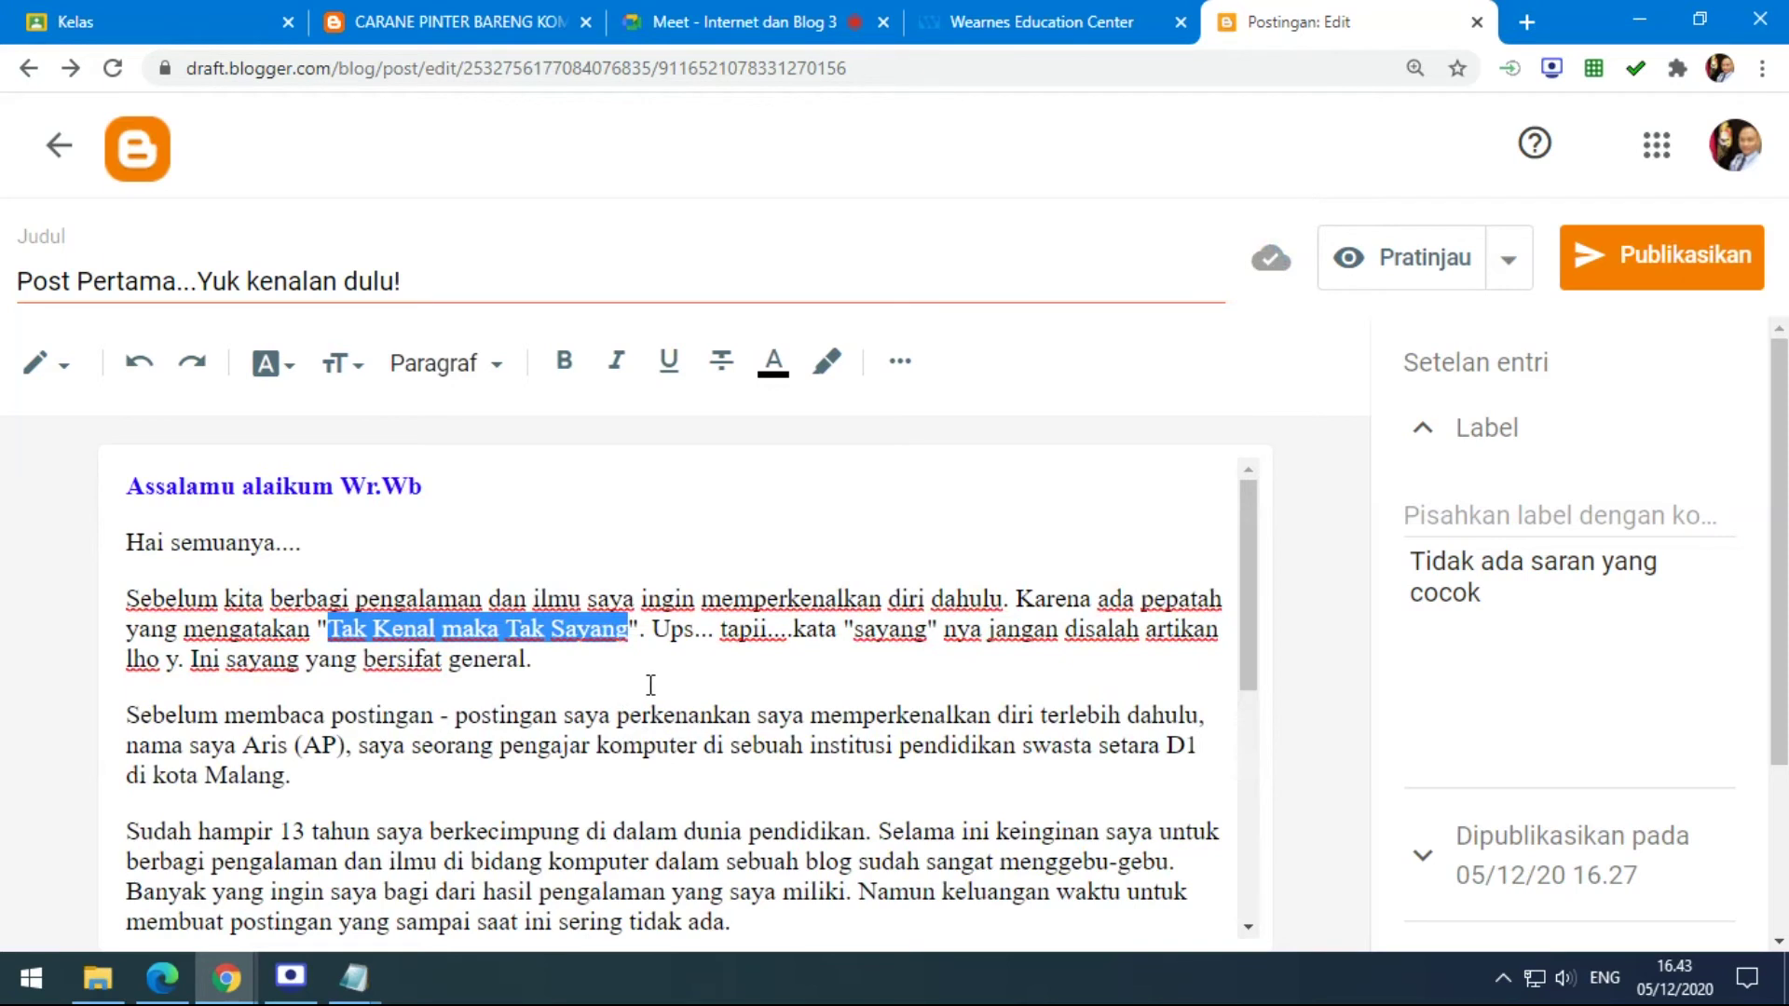
{"action": "left_click", "coordinate": [564, 368]}
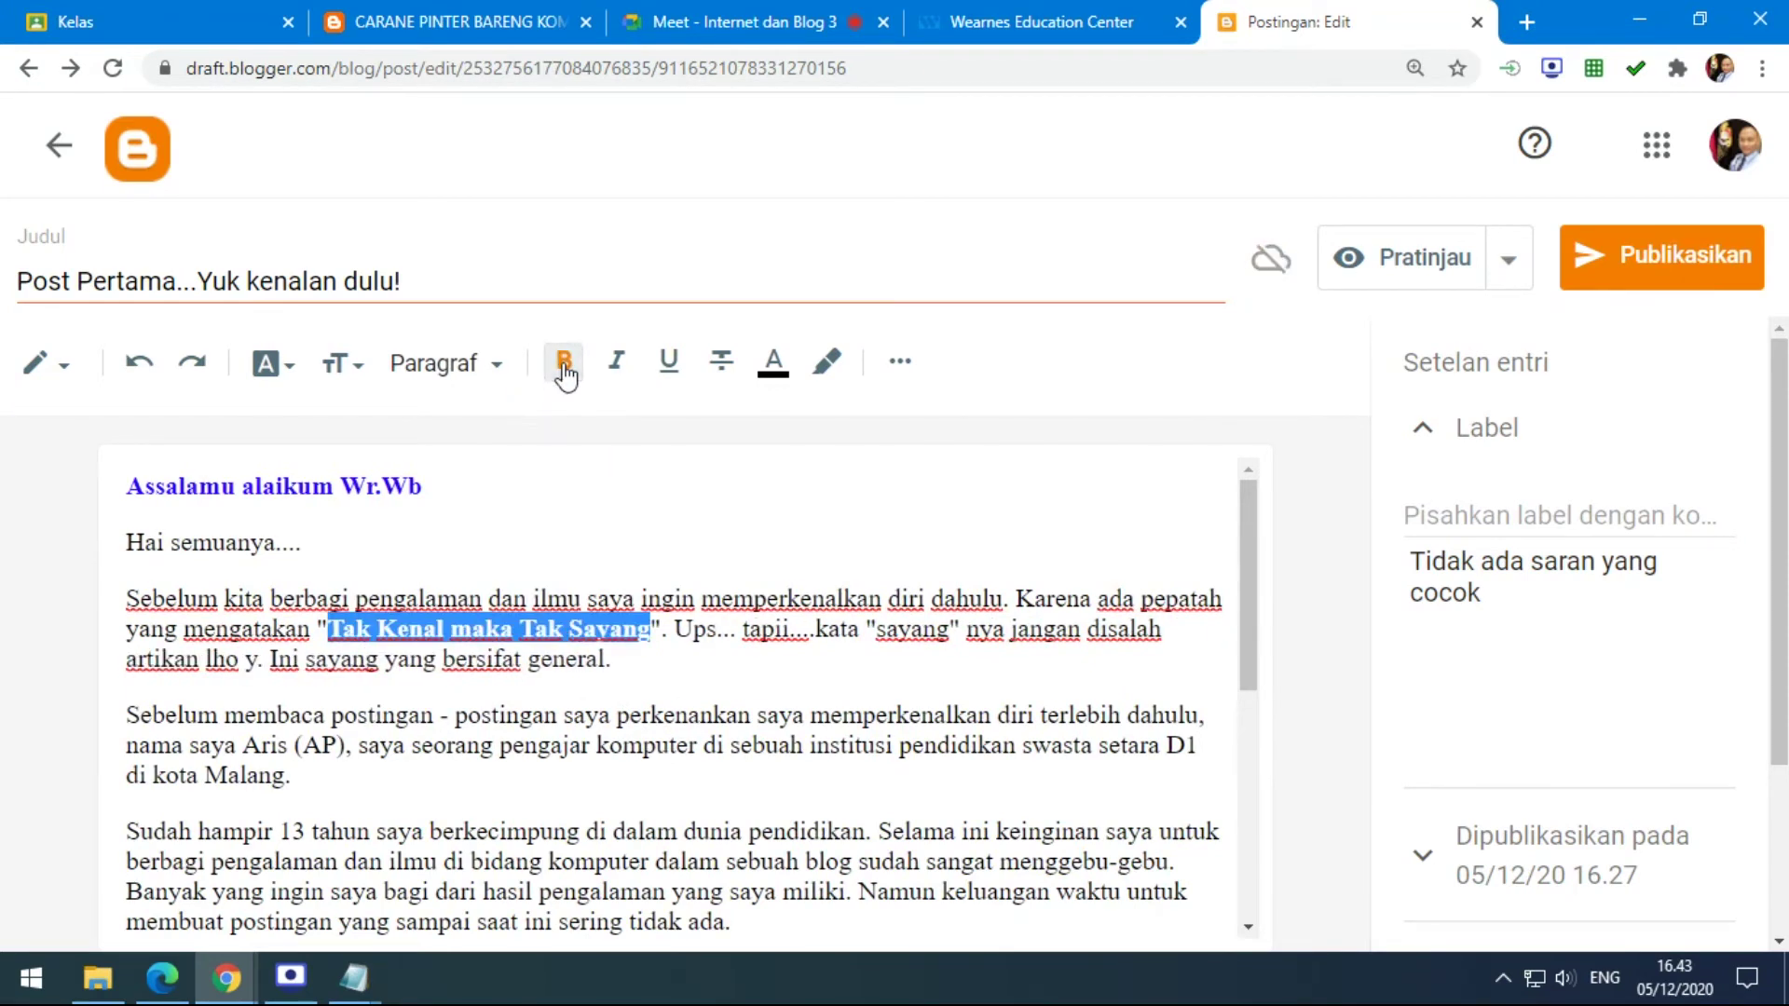
{"action": "left_click", "coordinate": [618, 368]}
{"action": "left_click", "coordinate": [668, 363]}
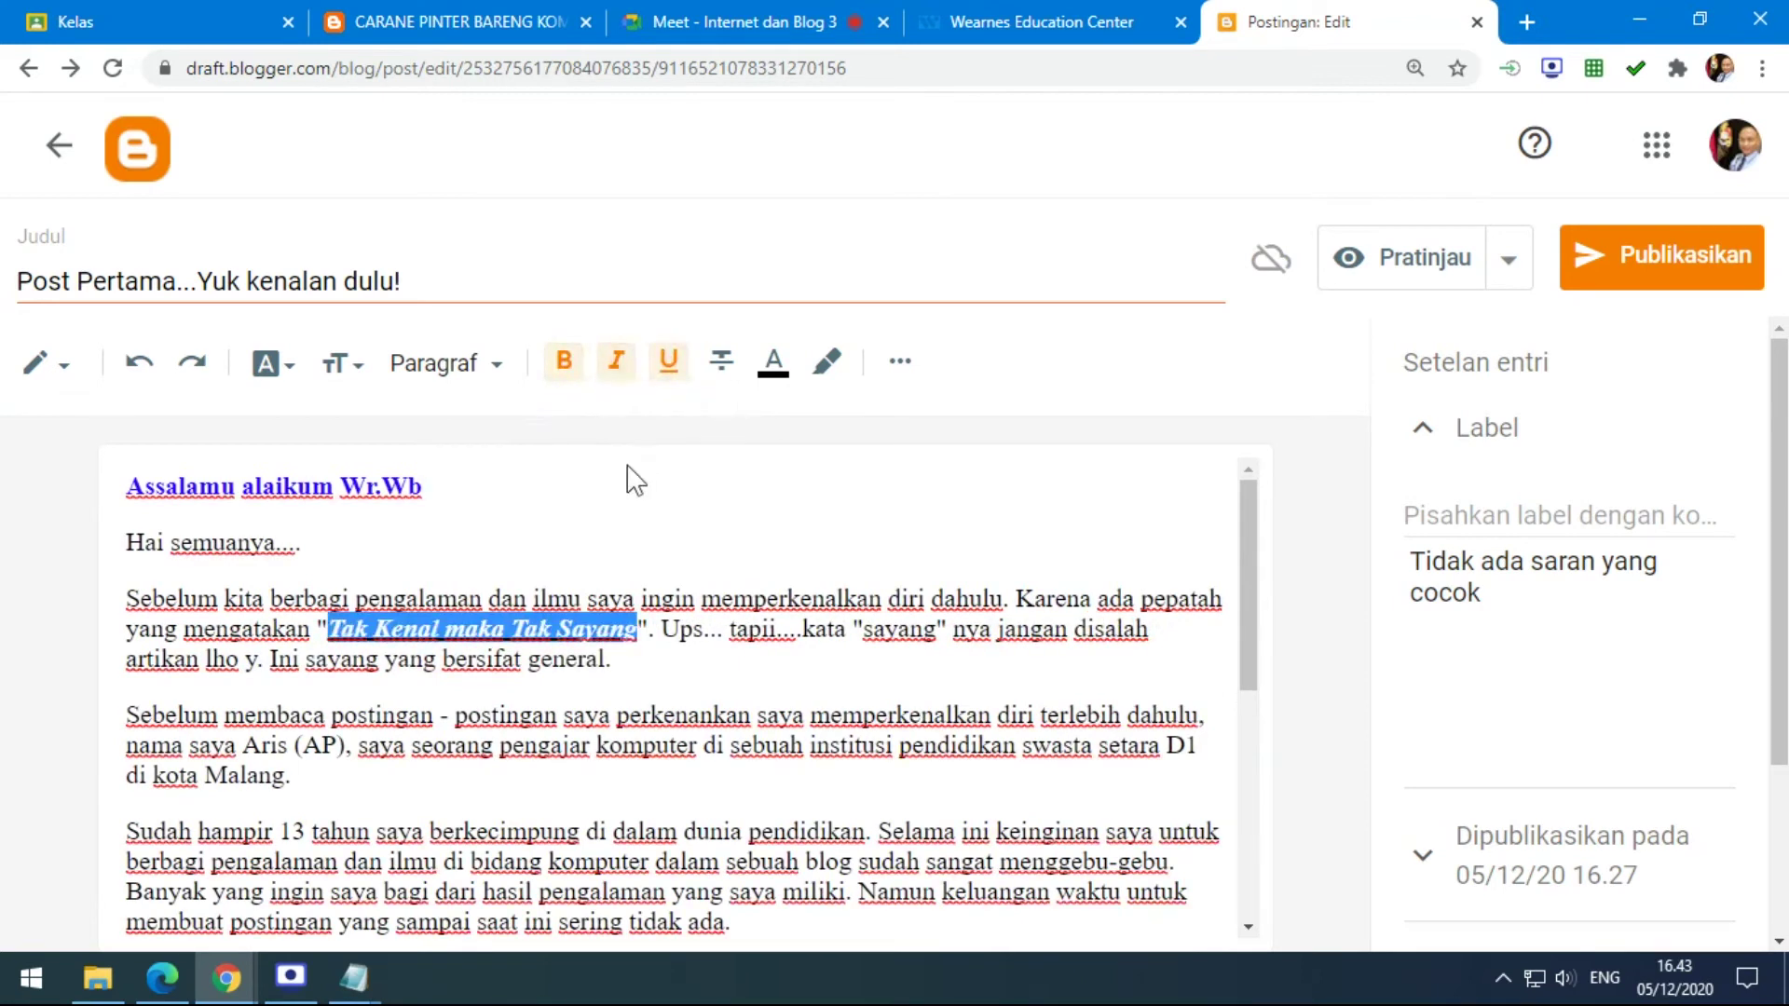
{"action": "left_click", "coordinate": [563, 368]}
{"action": "left_click", "coordinate": [617, 365]}
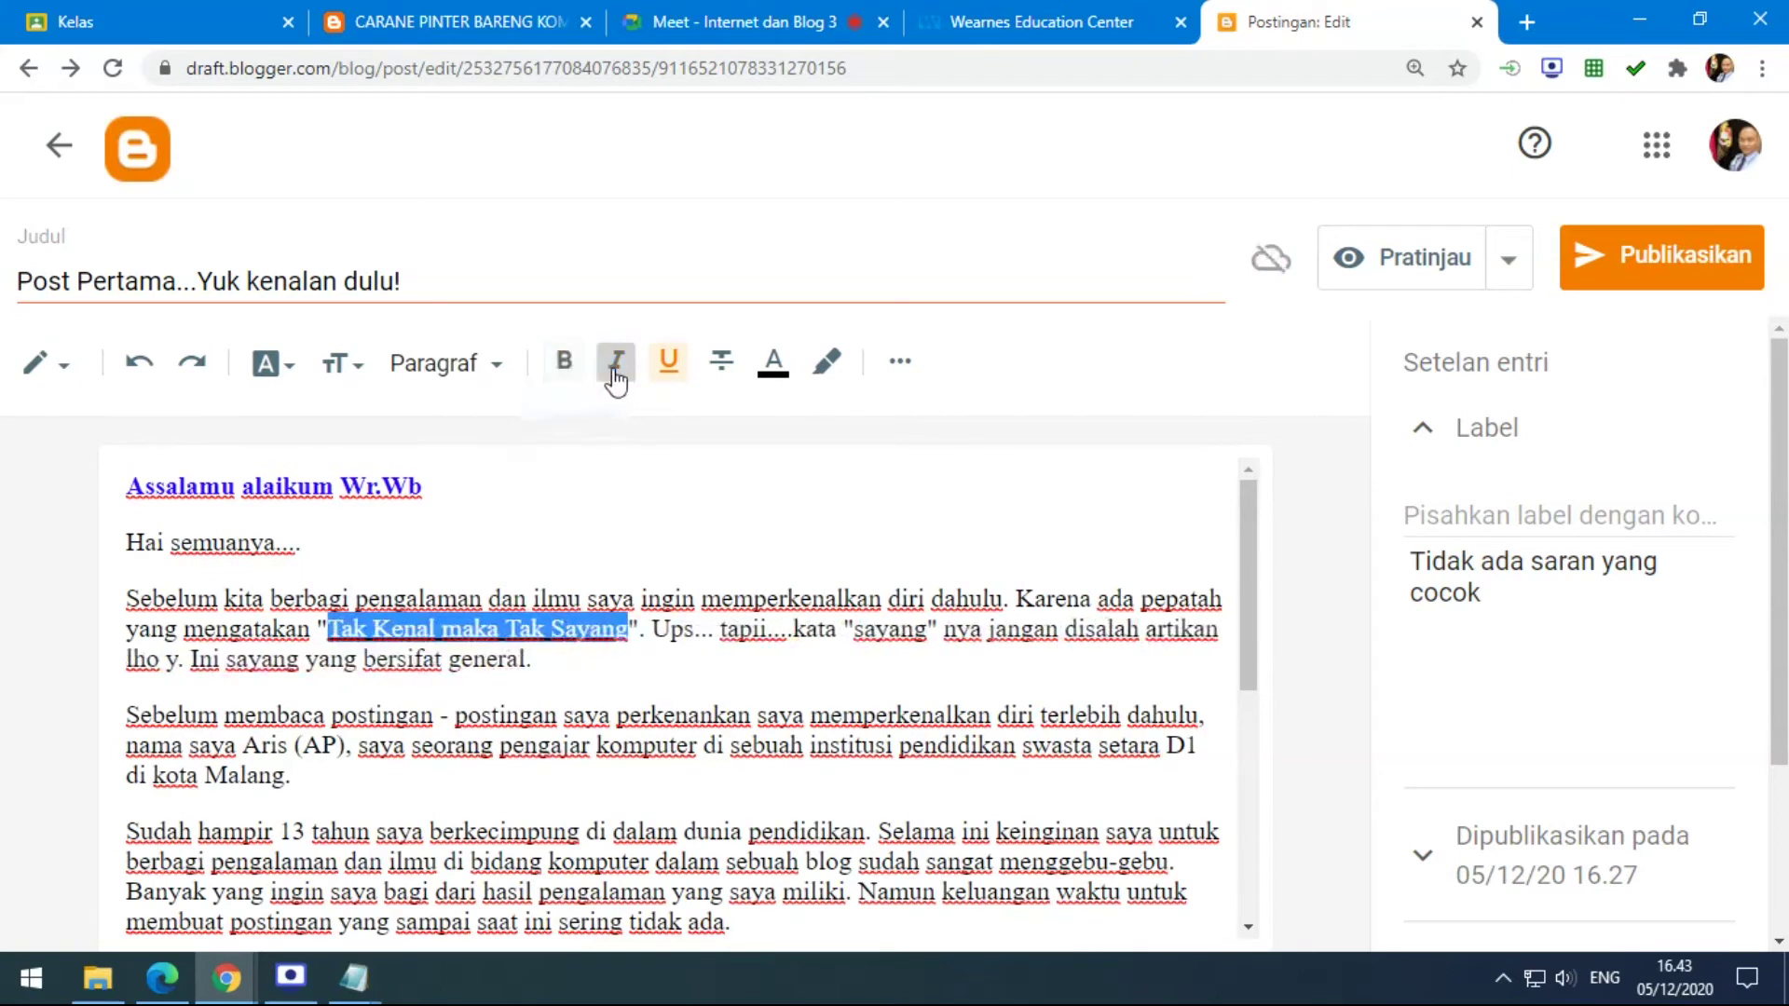
{"action": "left_click", "coordinate": [731, 643]}
{"action": "left_click_drag", "start_coordinate": [330, 628], "coordinate": [621, 626]}
{"action": "left_click", "coordinate": [668, 365]}
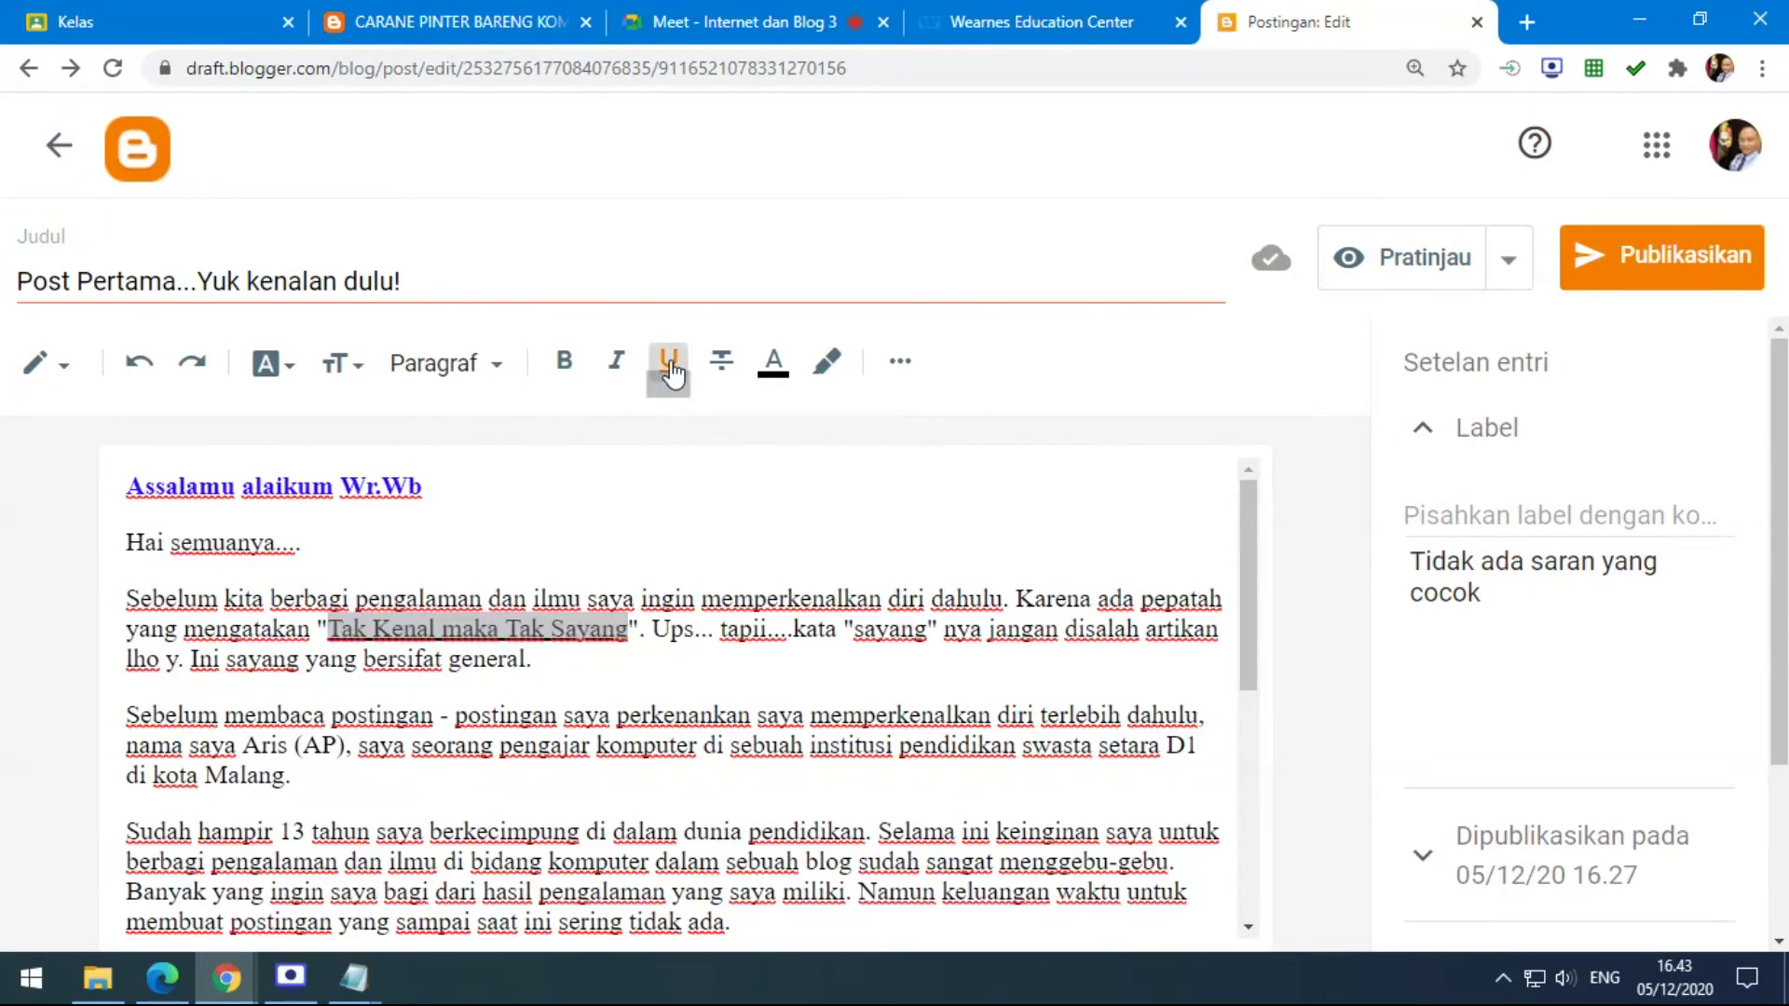
Set the text colour of the phrase "Tak Kenal maka Tak Sayang" to red.
{"action": "left_click", "coordinate": [773, 361]}
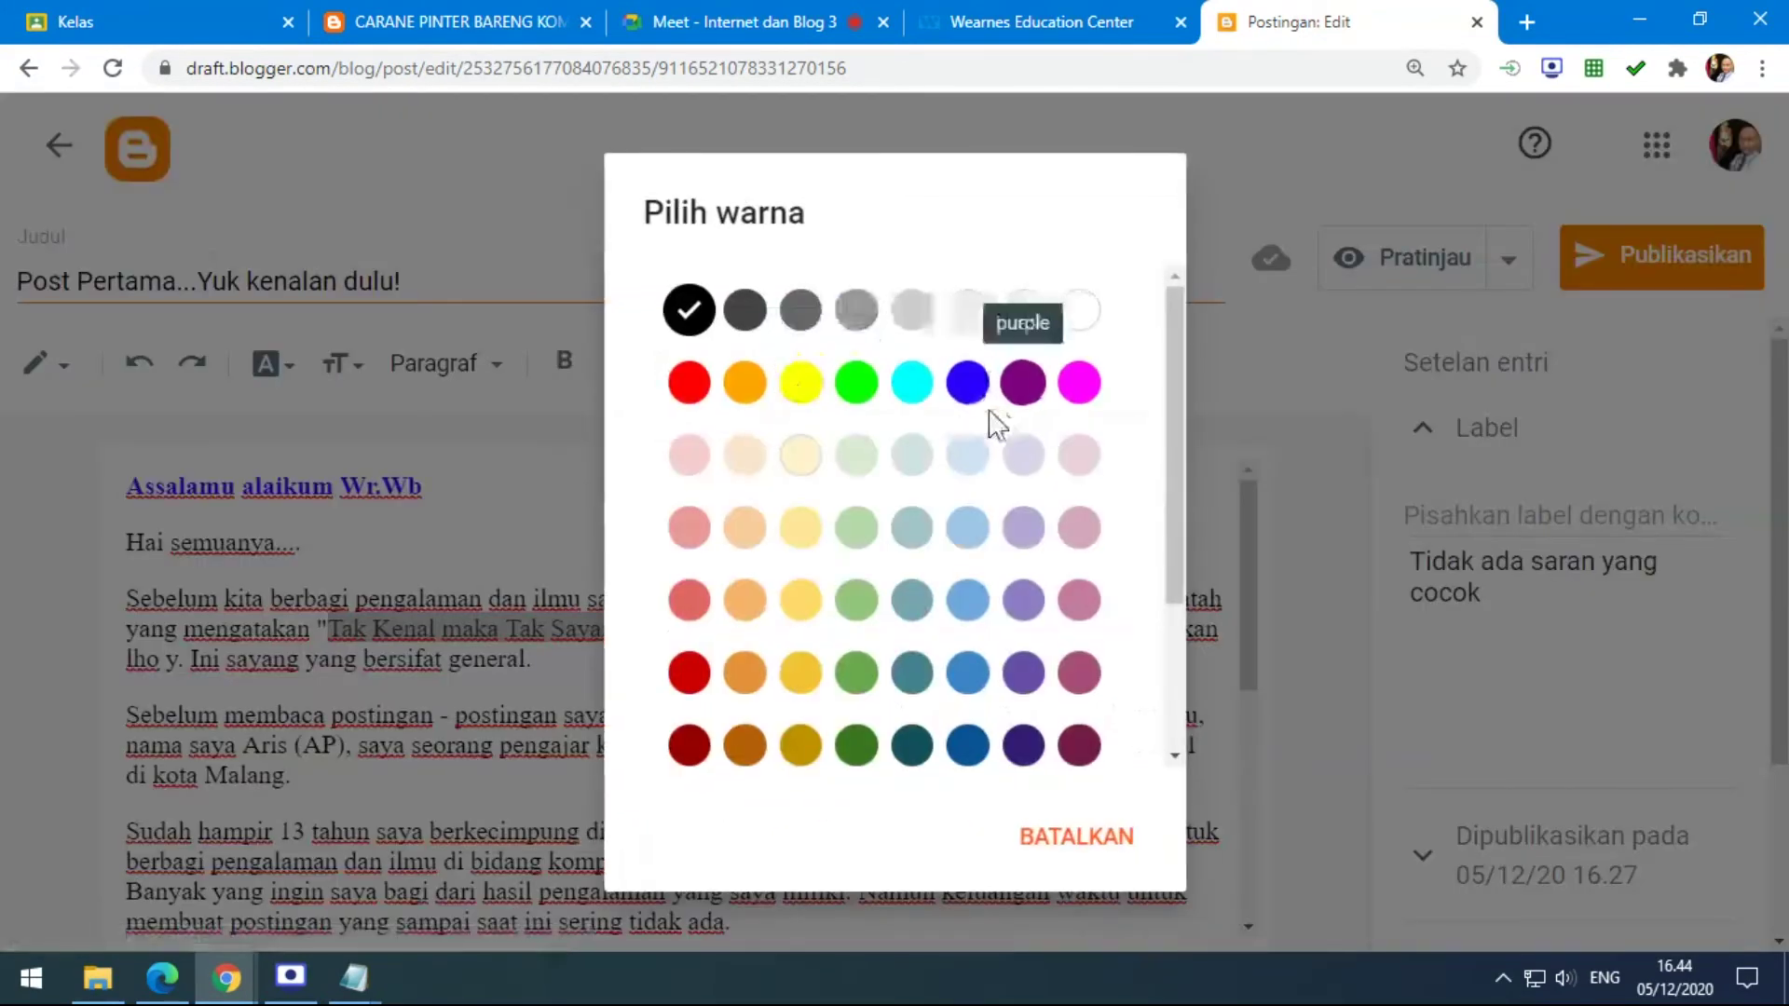
{"action": "left_click", "coordinate": [688, 388]}
{"action": "left_click", "coordinate": [583, 567]}
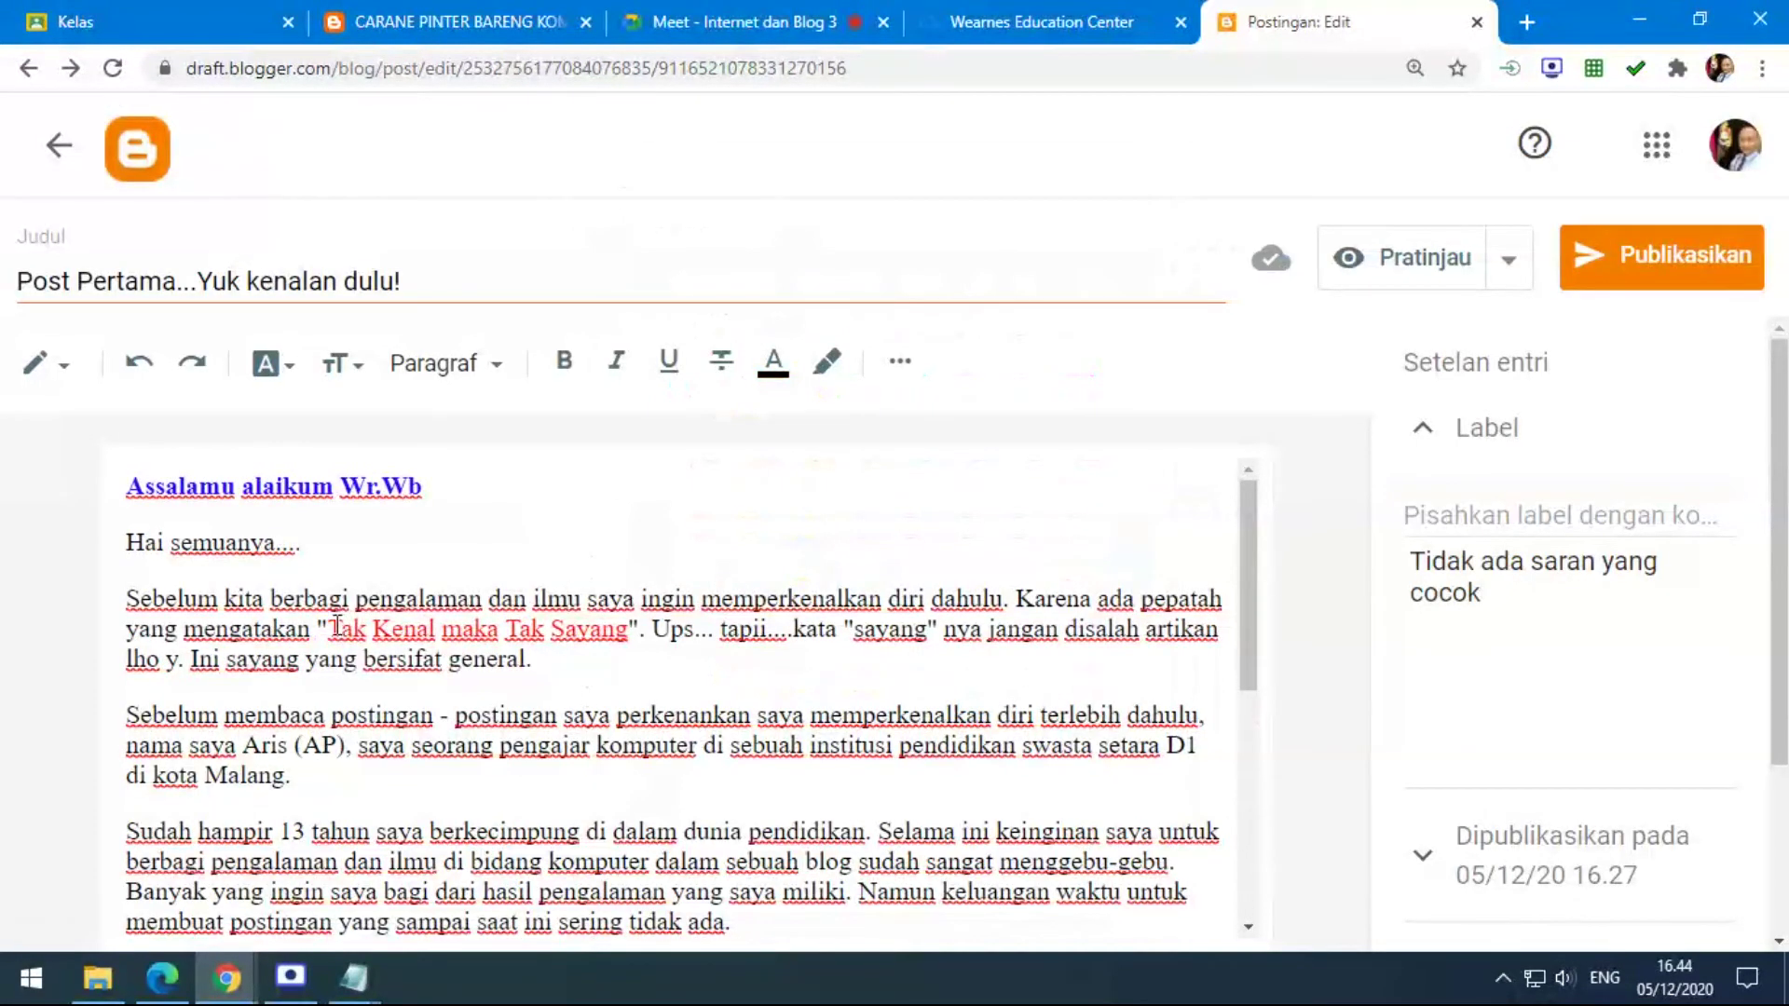
Give the phrase "Tak Kenal maka Tak Sayang" a magenta text background.
{"action": "left_click_drag", "start_coordinate": [331, 629], "coordinate": [630, 627]}
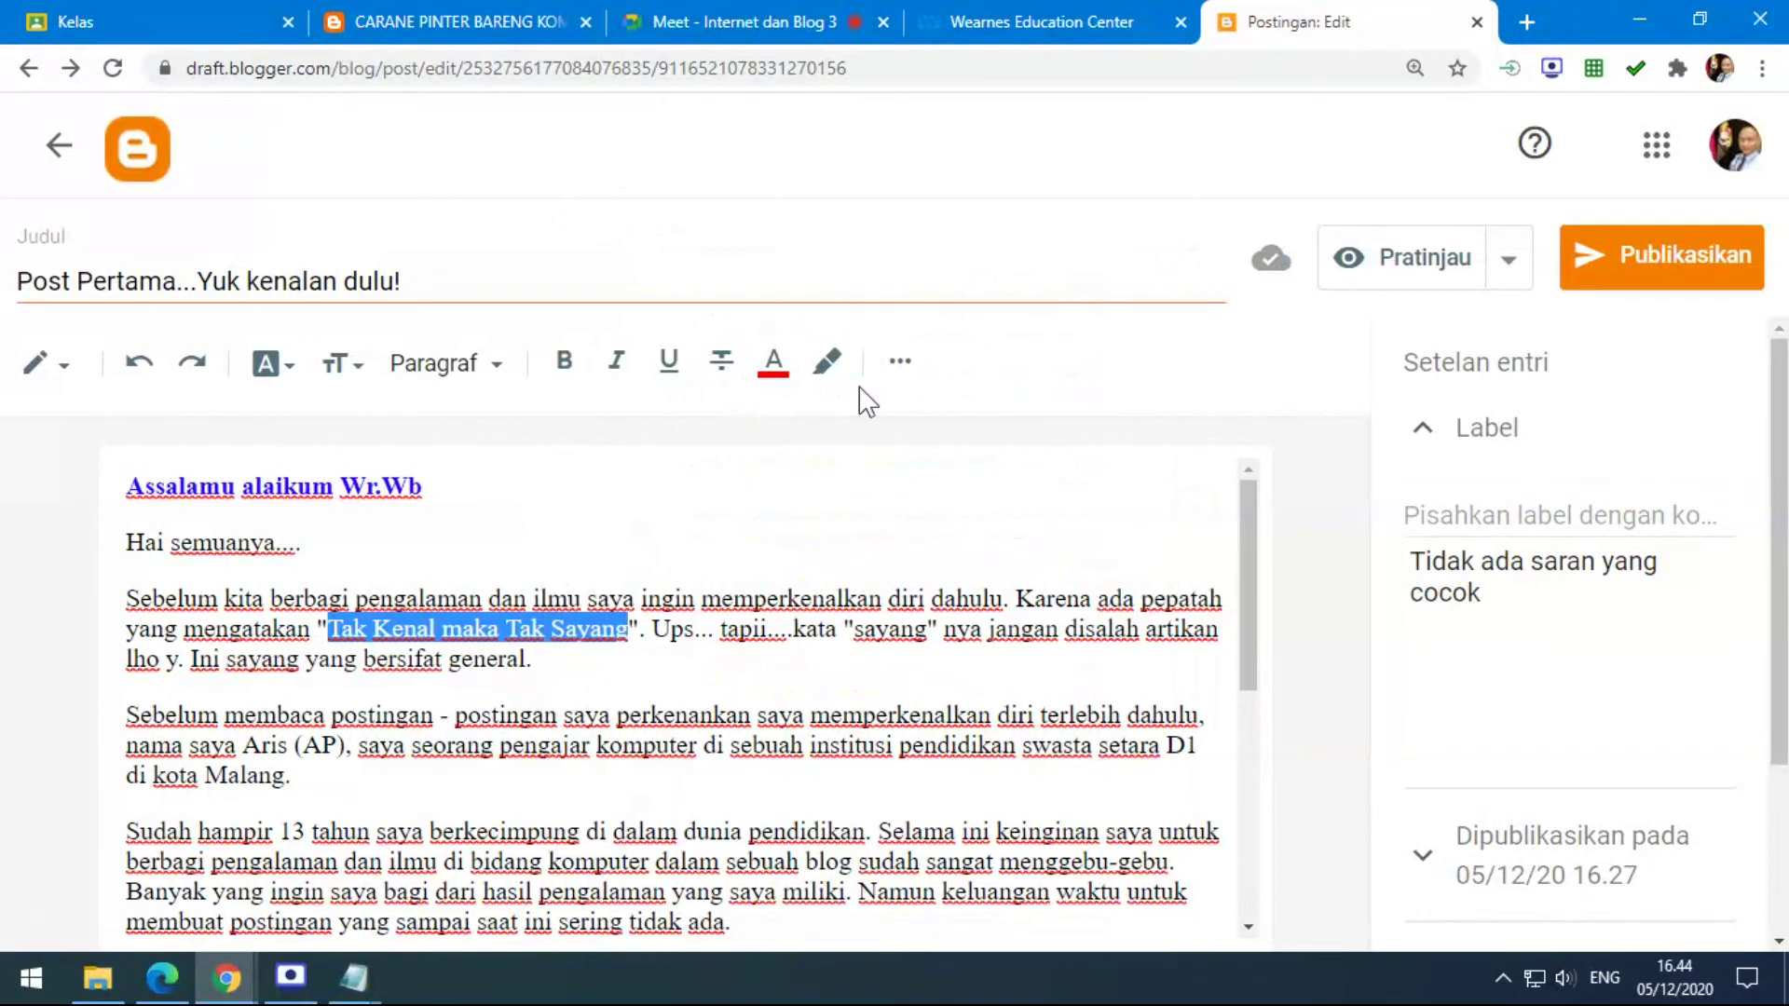
{"action": "left_click", "coordinate": [829, 362]}
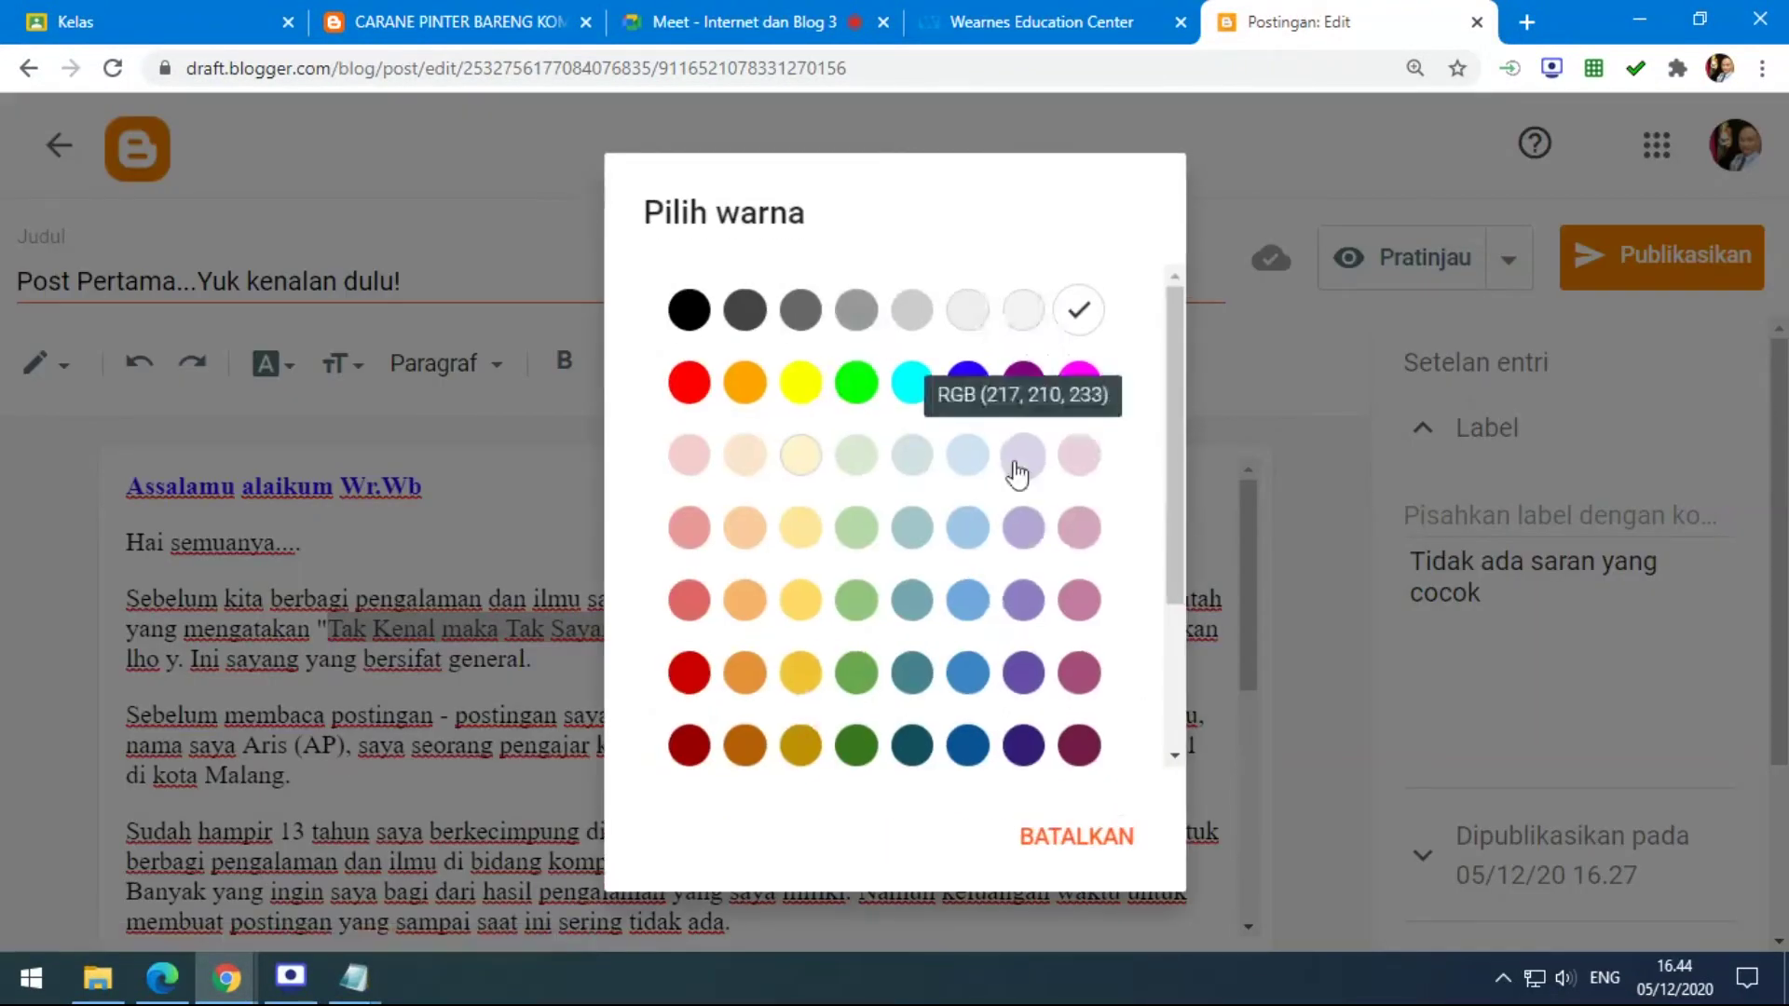
{"action": "left_click", "coordinate": [1079, 382]}
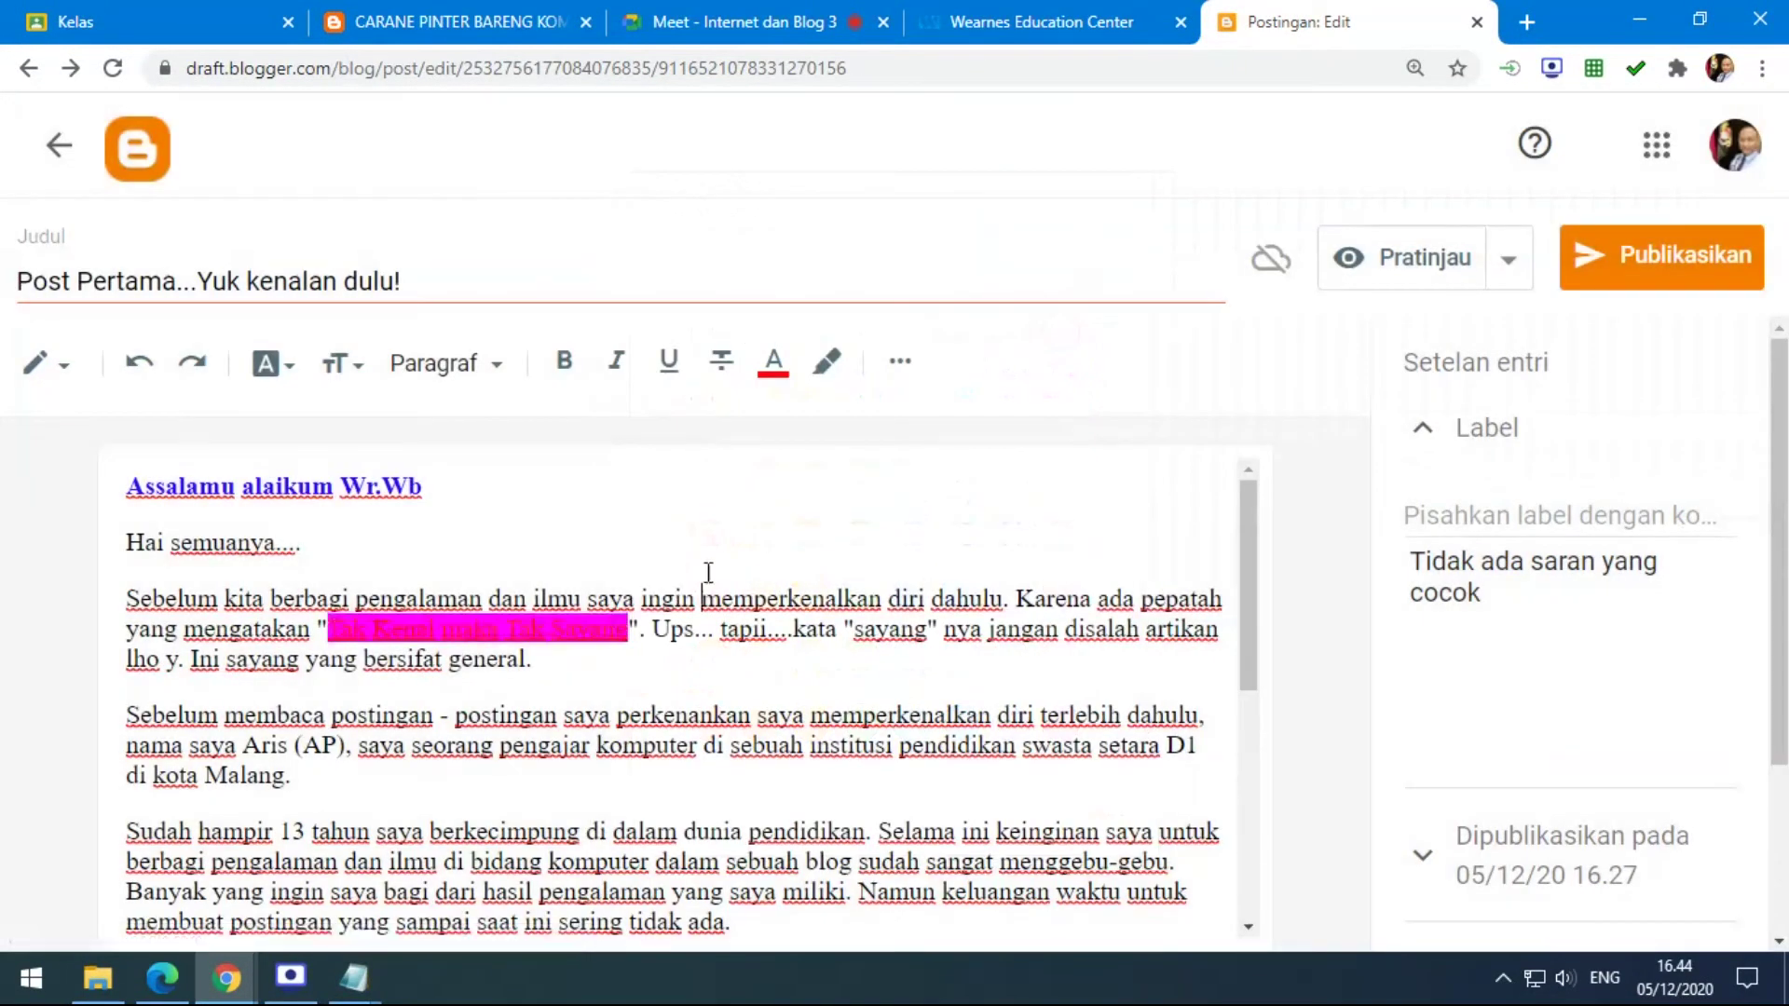
Set the text colour of the highlighted phrase "Tak Kenal maka Tak Sayang" to black.
{"action": "left_click_drag", "start_coordinate": [328, 629], "coordinate": [637, 629]}
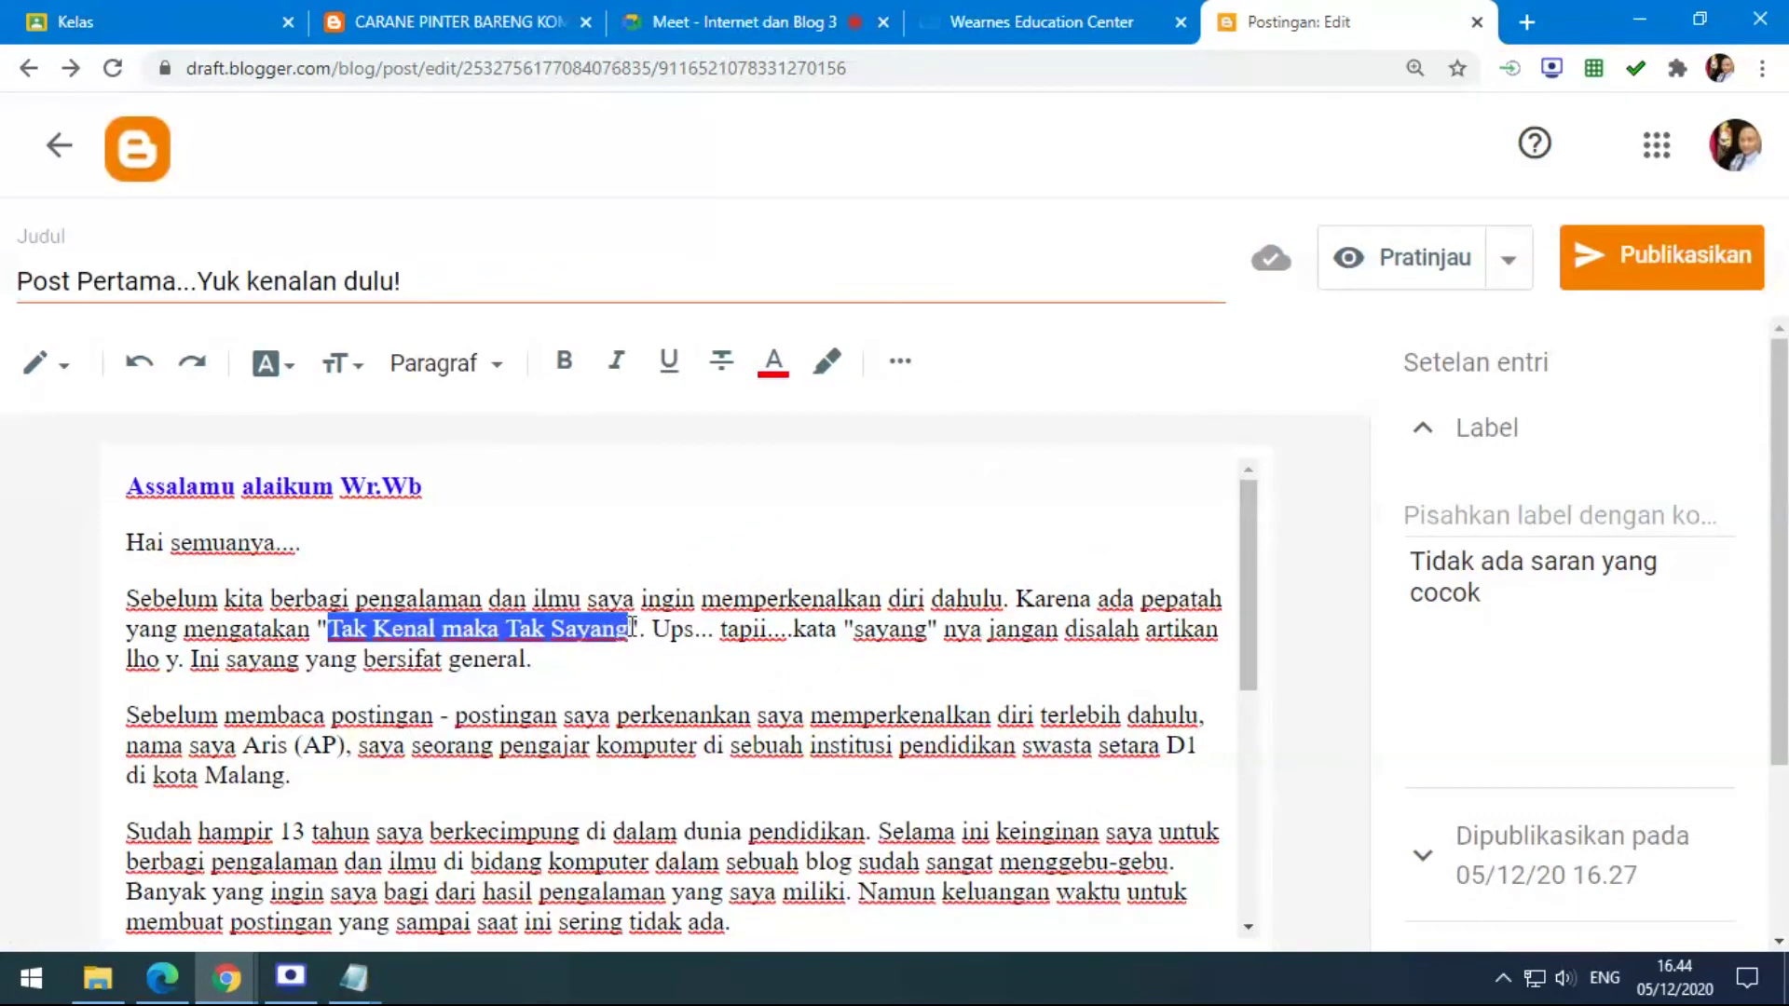
{"action": "left_click", "coordinate": [773, 363]}
{"action": "left_click", "coordinate": [690, 309]}
{"action": "left_click", "coordinate": [527, 540]}
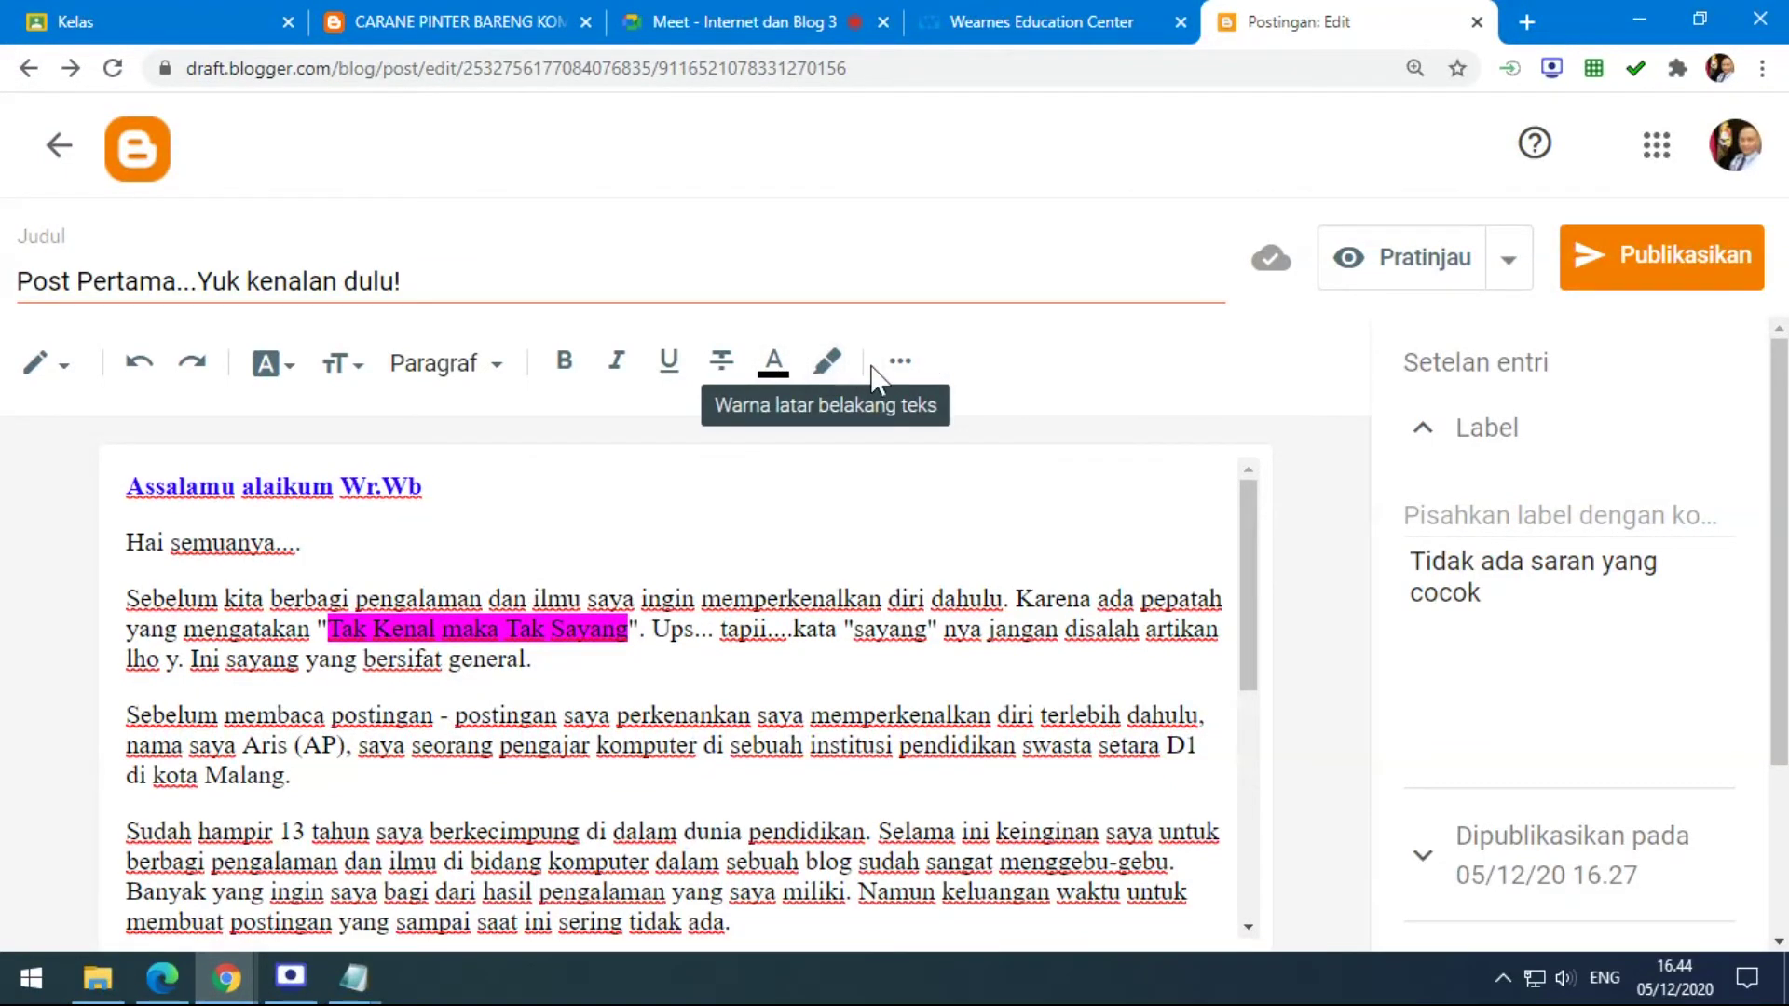
{"action": "left_click", "coordinate": [903, 373]}
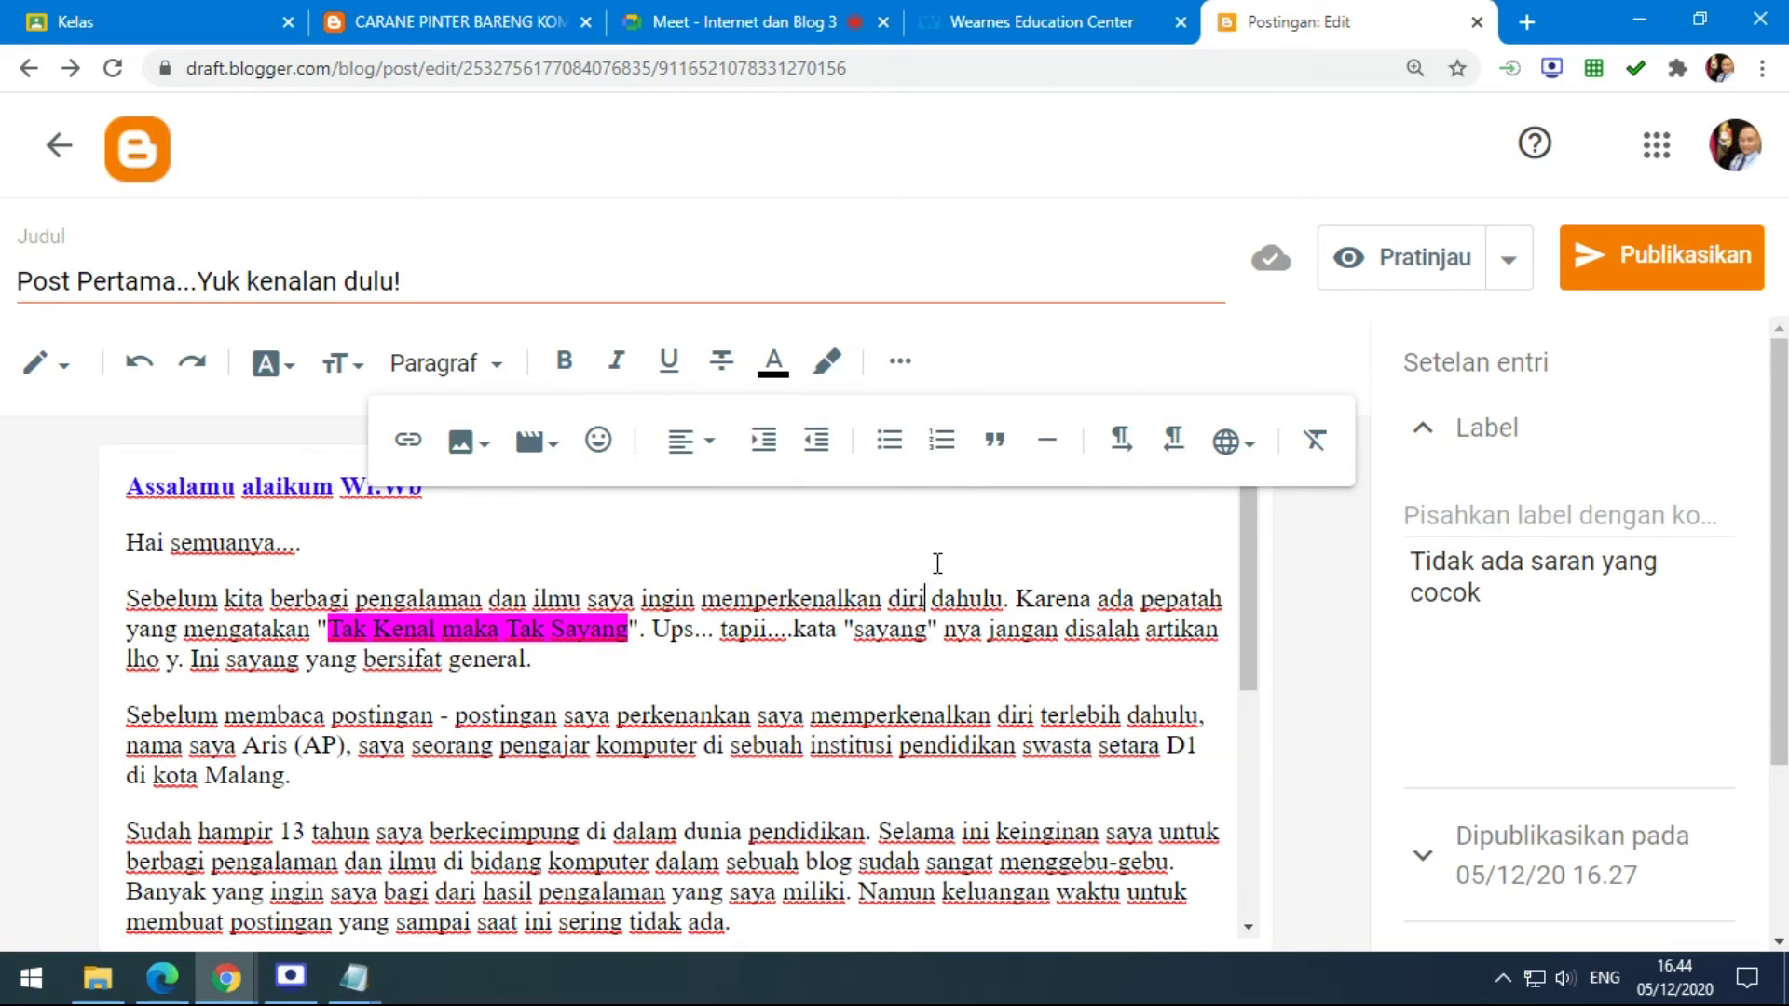
{"action": "left_click", "coordinate": [899, 362]}
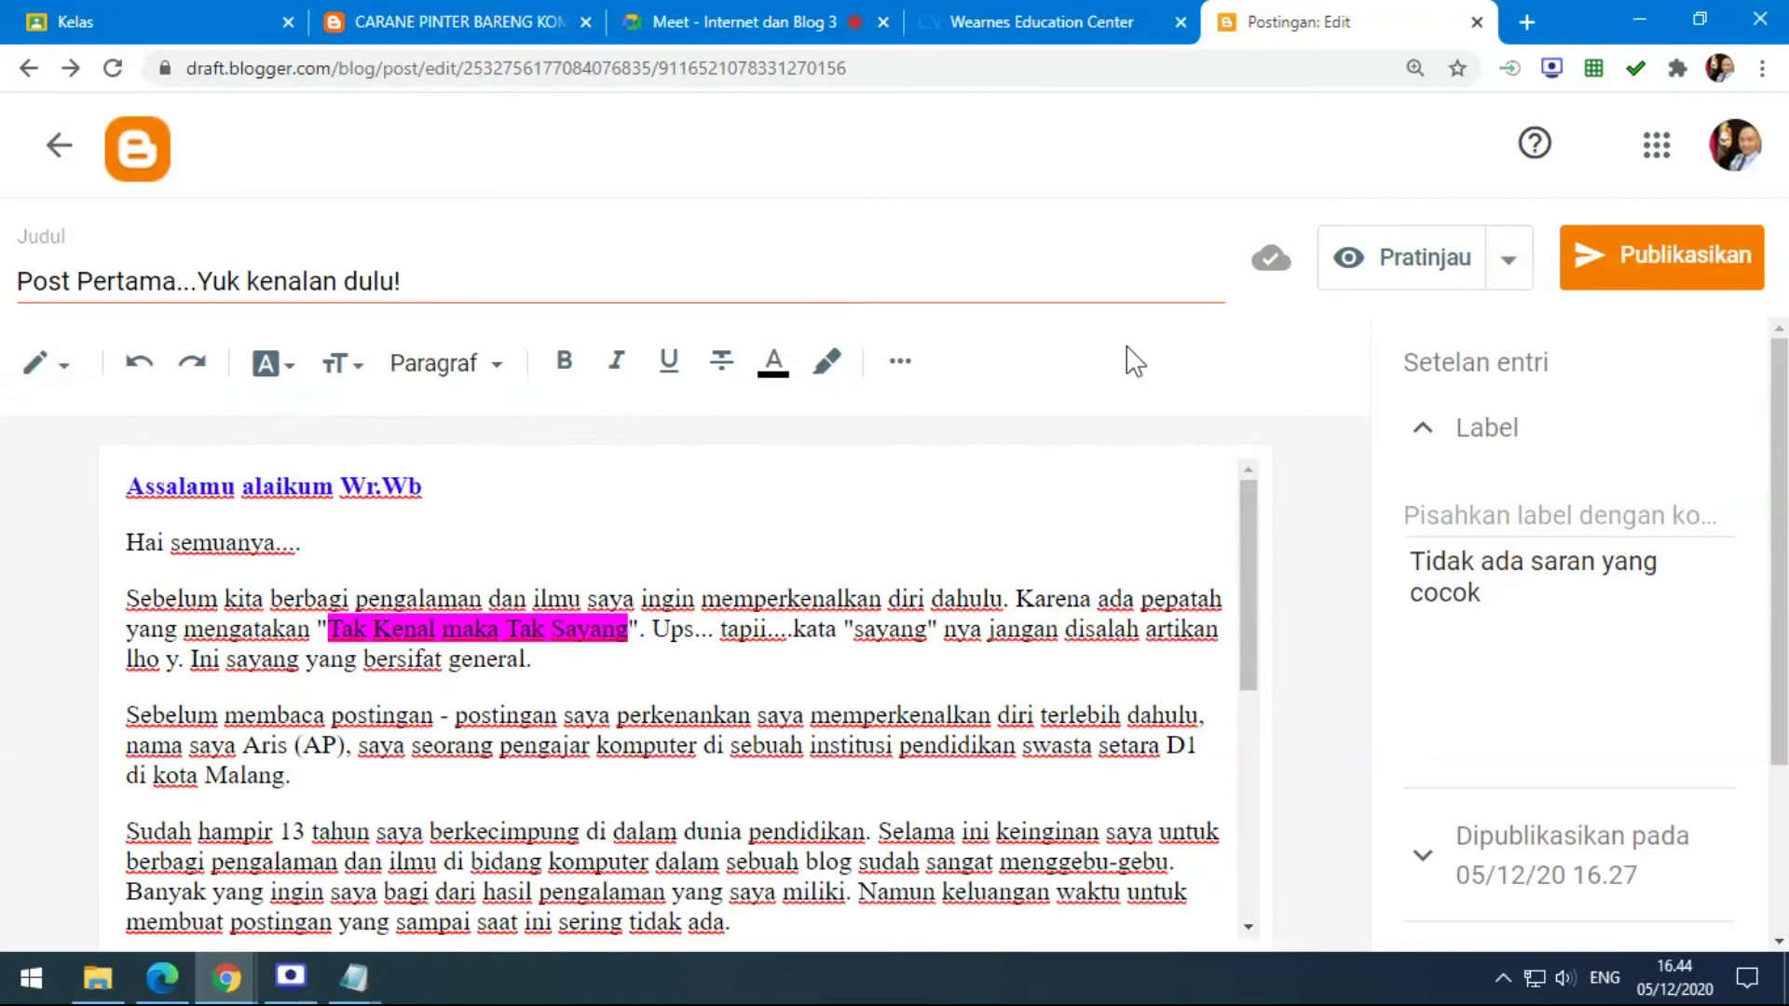
Open the preview of the post, dismiss the EU cookie notification and look over the formatted text.
{"action": "left_click", "coordinate": [1510, 266]}
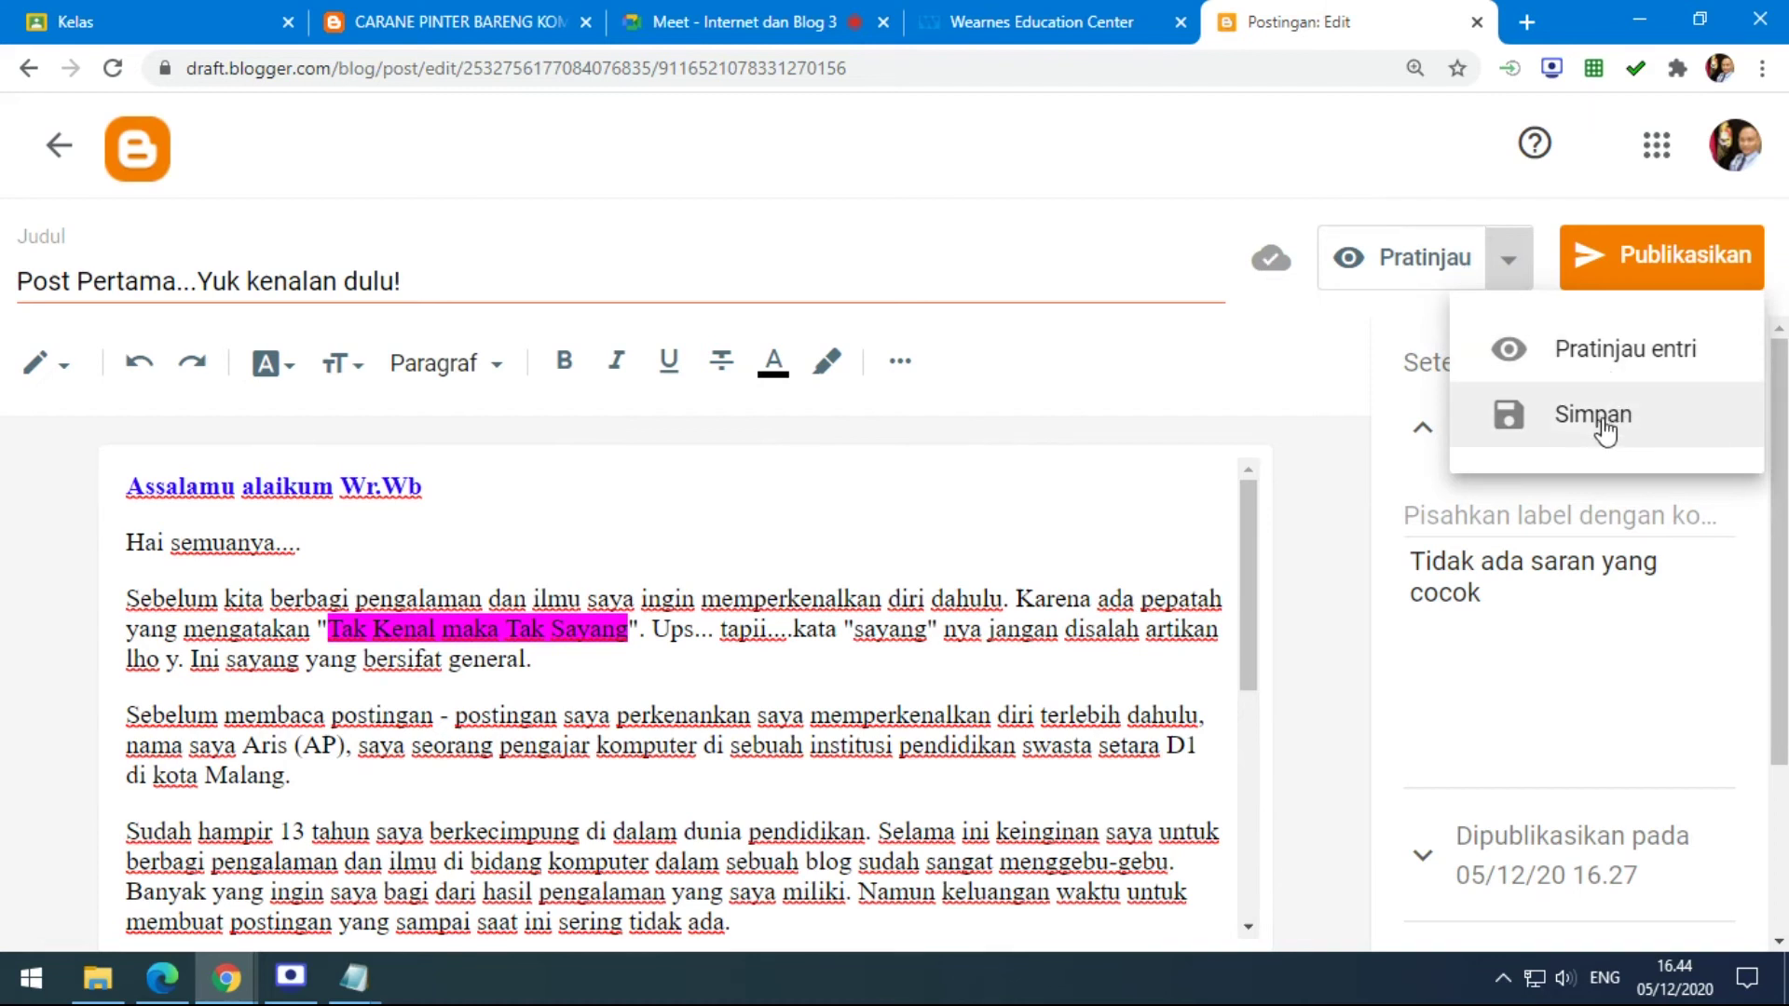
{"action": "left_click", "coordinate": [1569, 363]}
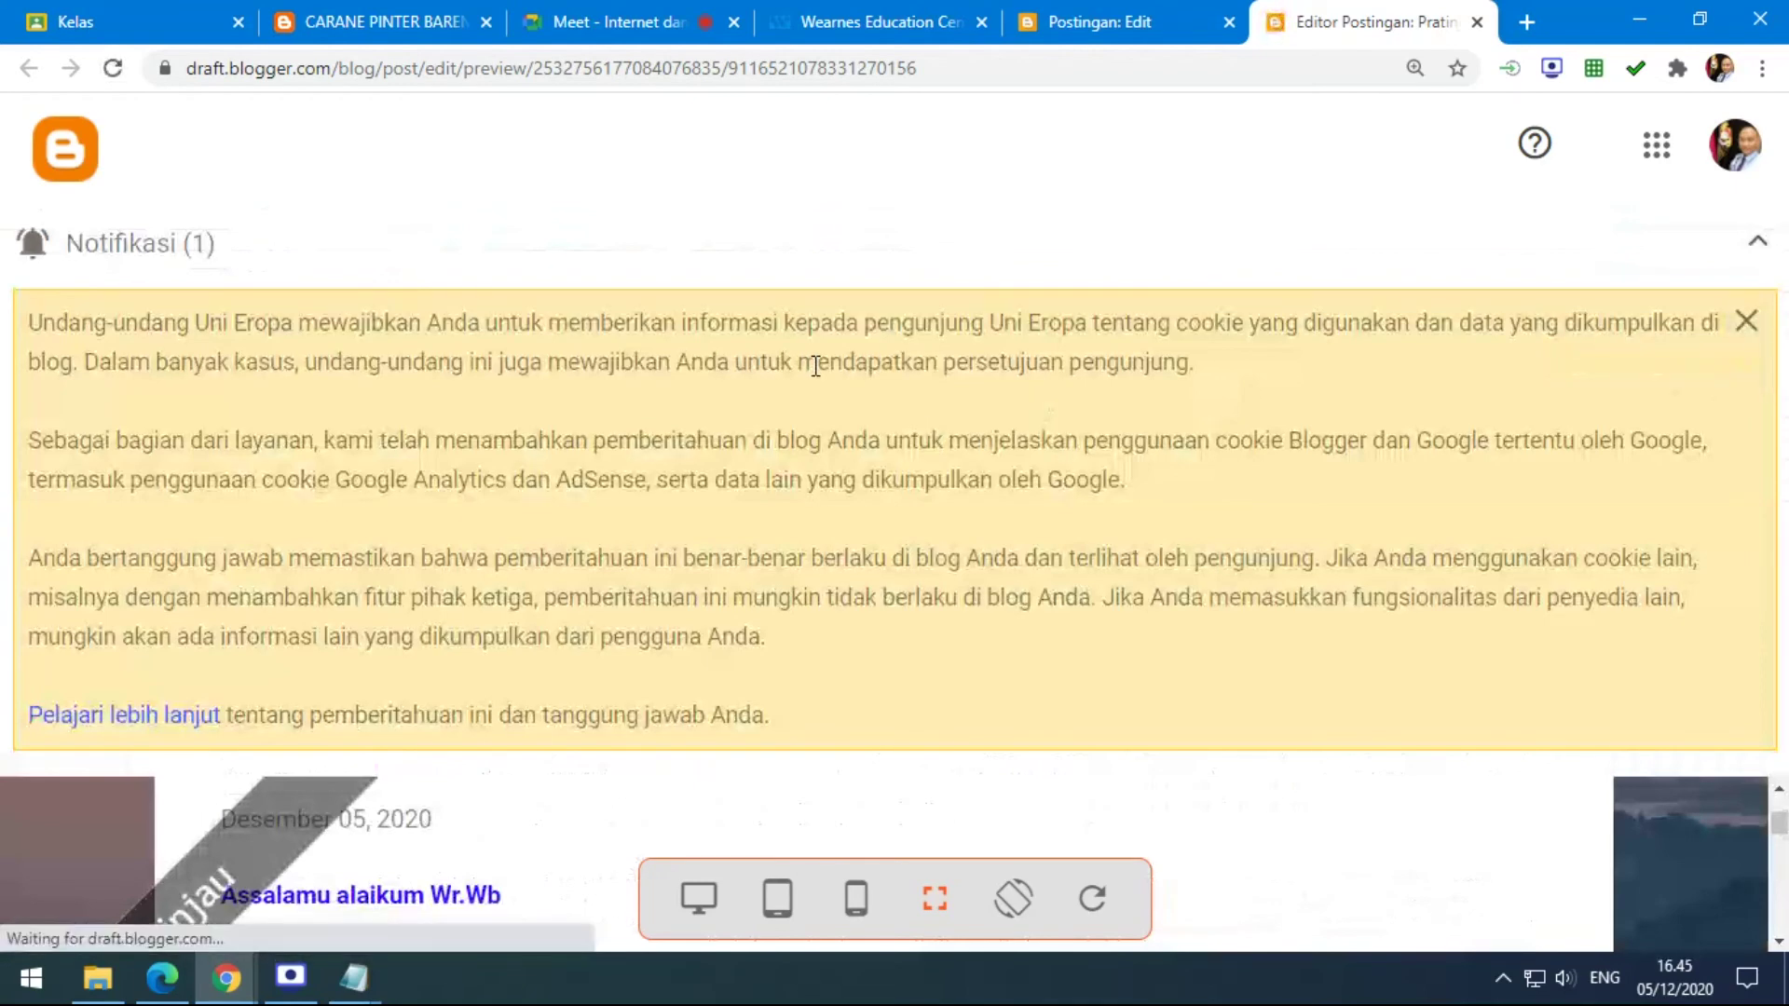
{"action": "left_click", "coordinate": [1745, 322]}
{"action": "scroll", "coordinate": [853, 470], "scroll_direction": "down", "scroll_amount": 2}
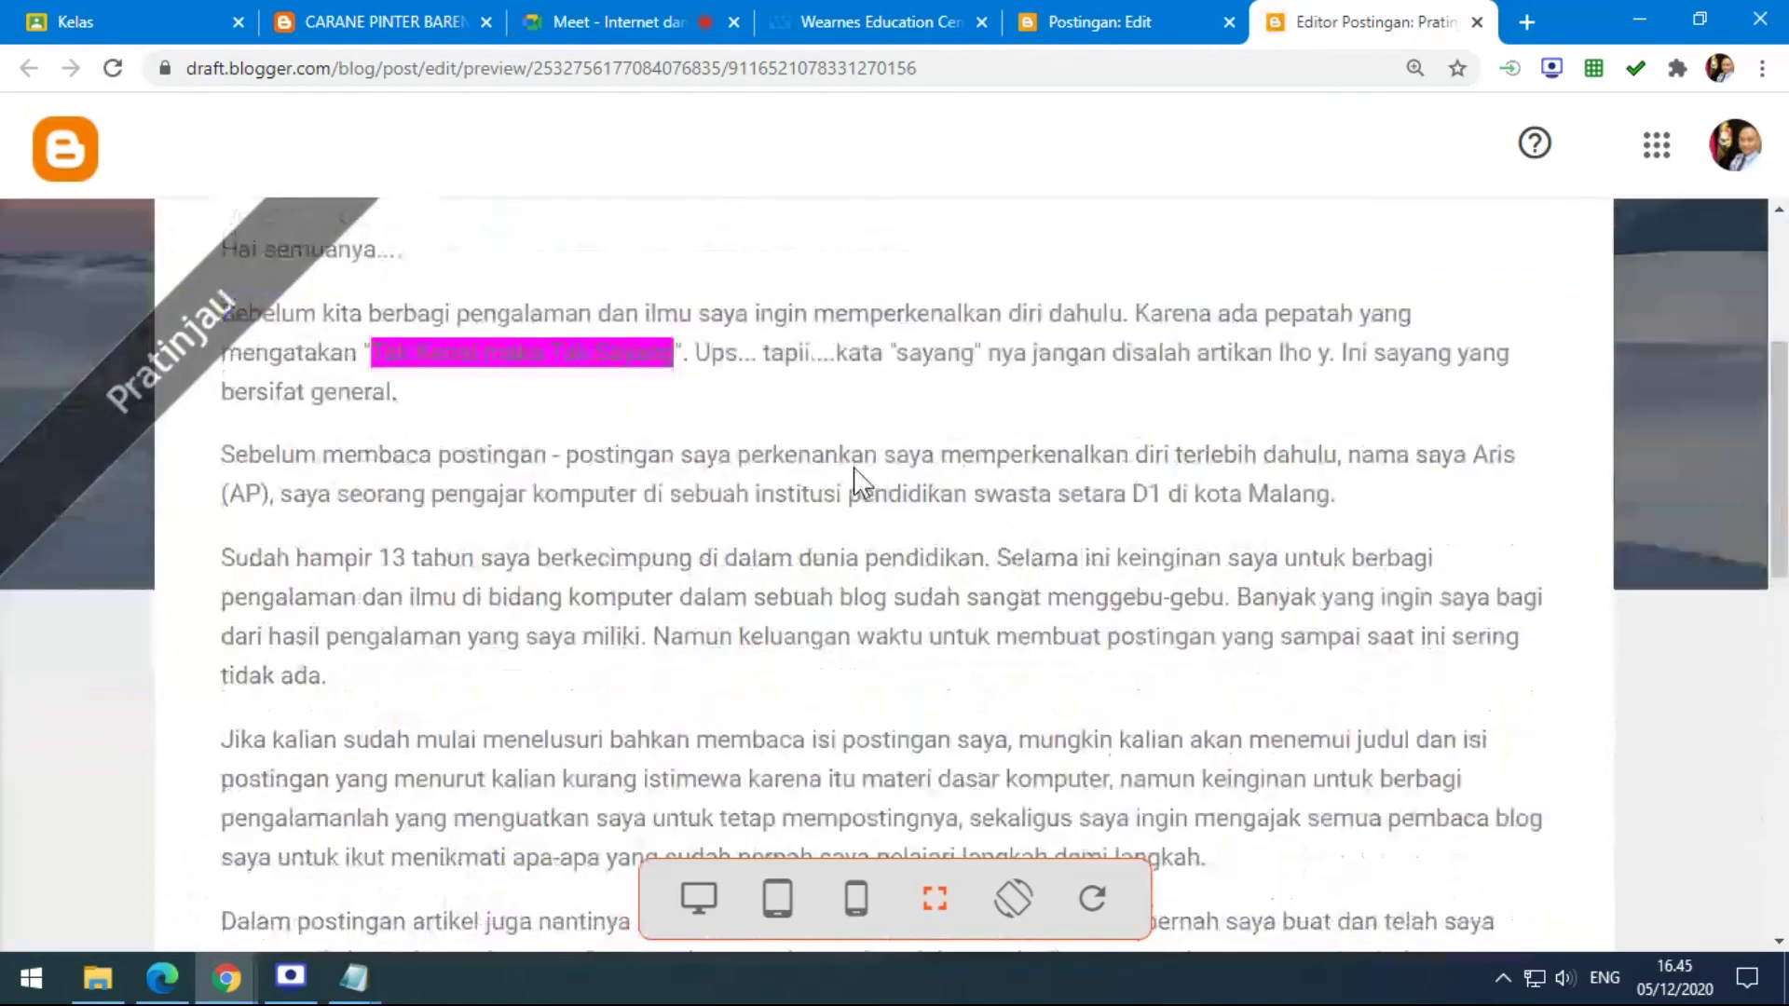
{"action": "scroll", "coordinate": [853, 471], "scroll_direction": "up", "scroll_amount": 5}
{"action": "scroll", "coordinate": [856, 477], "scroll_direction": "down", "scroll_amount": 3}
{"action": "scroll", "coordinate": [854, 476], "scroll_direction": "up", "scroll_amount": 1}
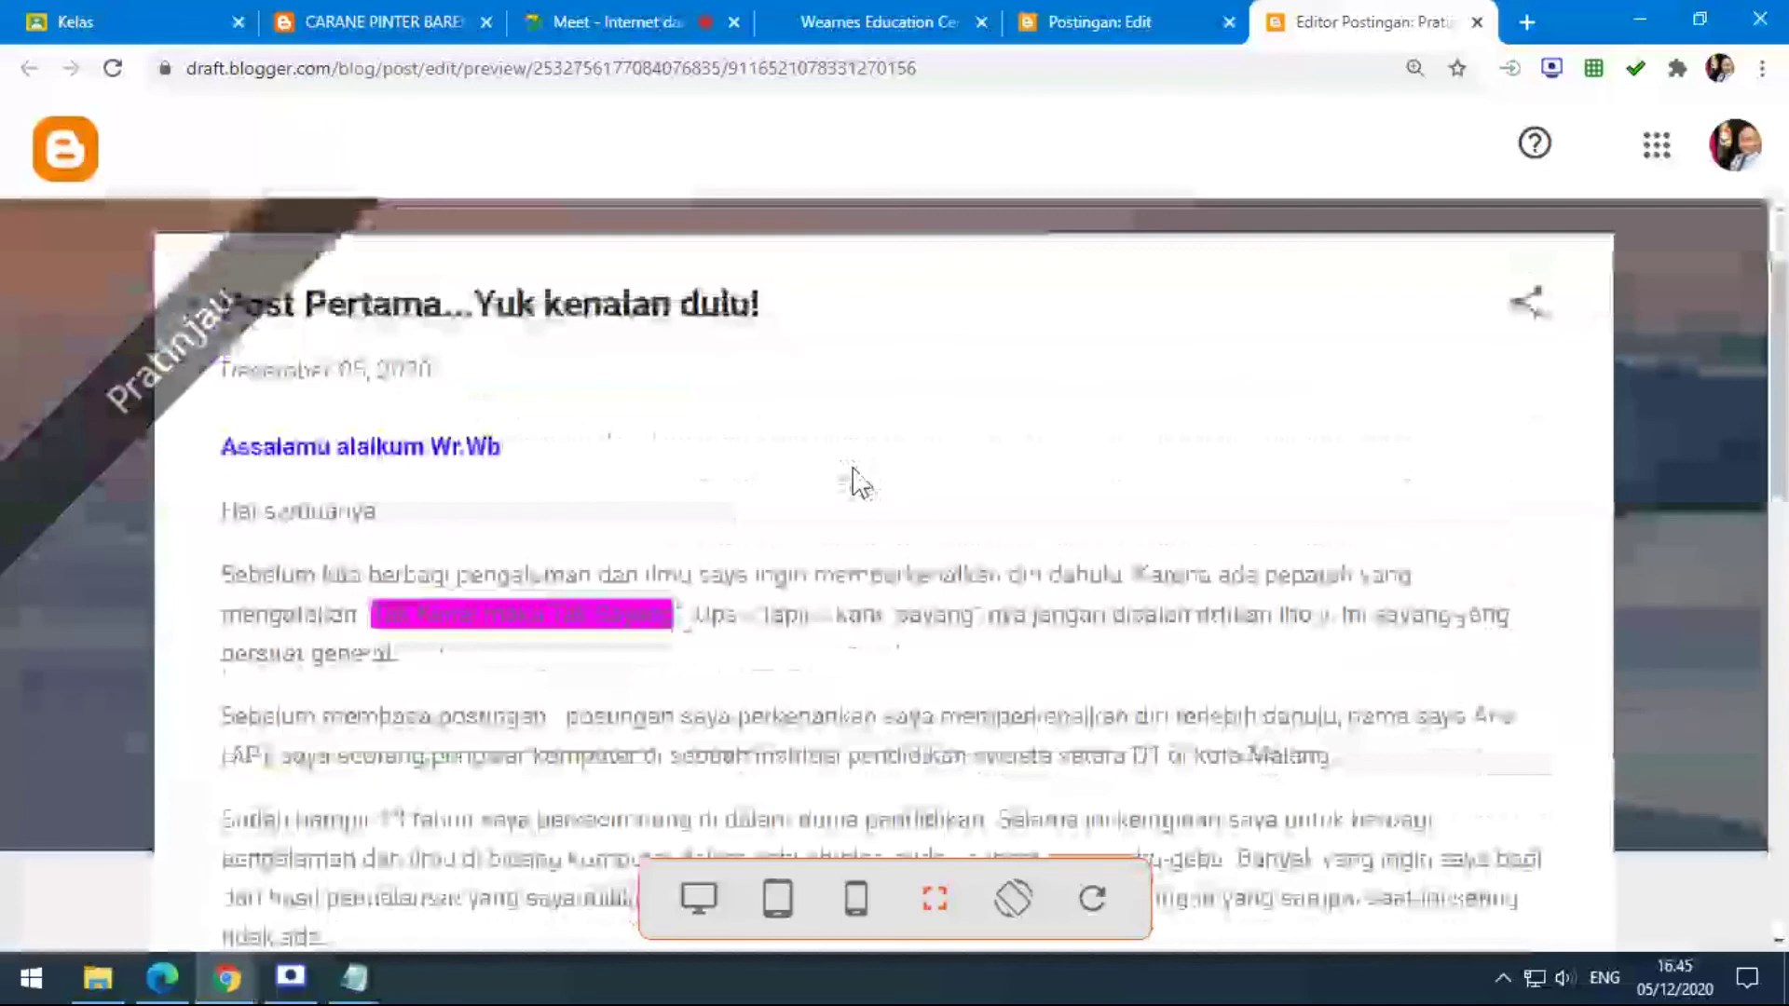
Check the post preview in the tablet, phone, full-window and desktop layouts.
{"action": "left_click", "coordinate": [777, 900]}
{"action": "scroll", "coordinate": [890, 521], "scroll_direction": "up", "scroll_amount": 1}
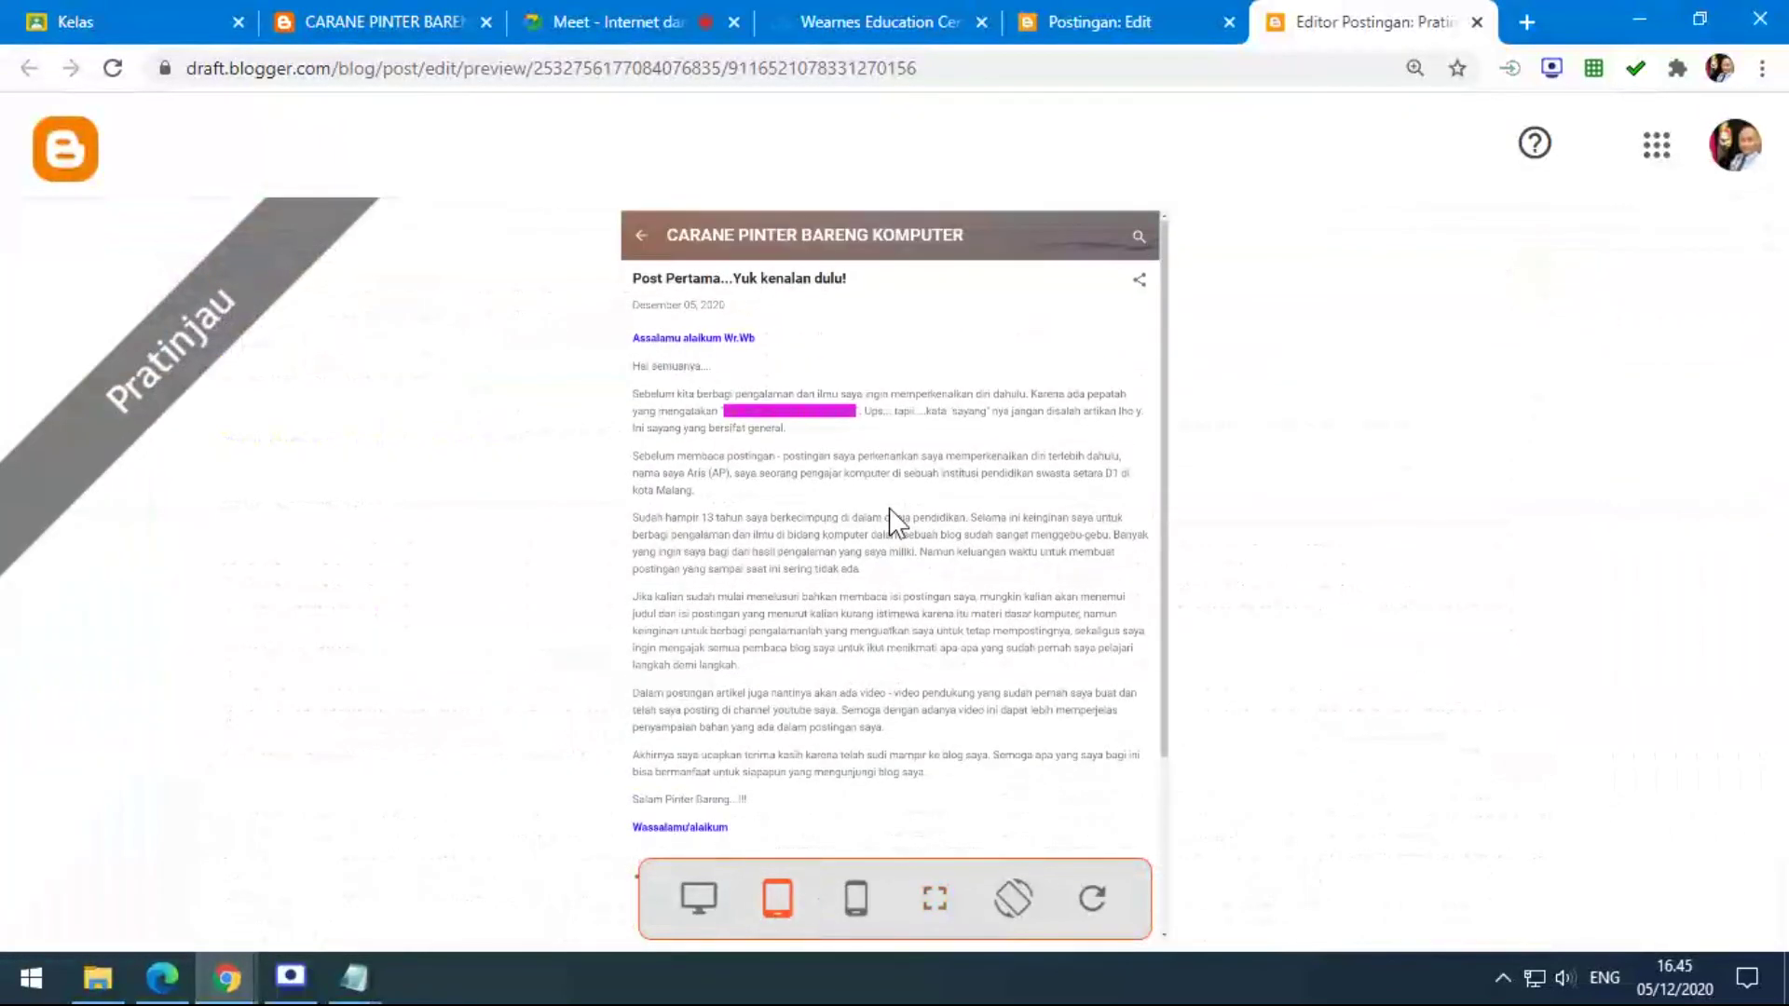
{"action": "left_click", "coordinate": [863, 909]}
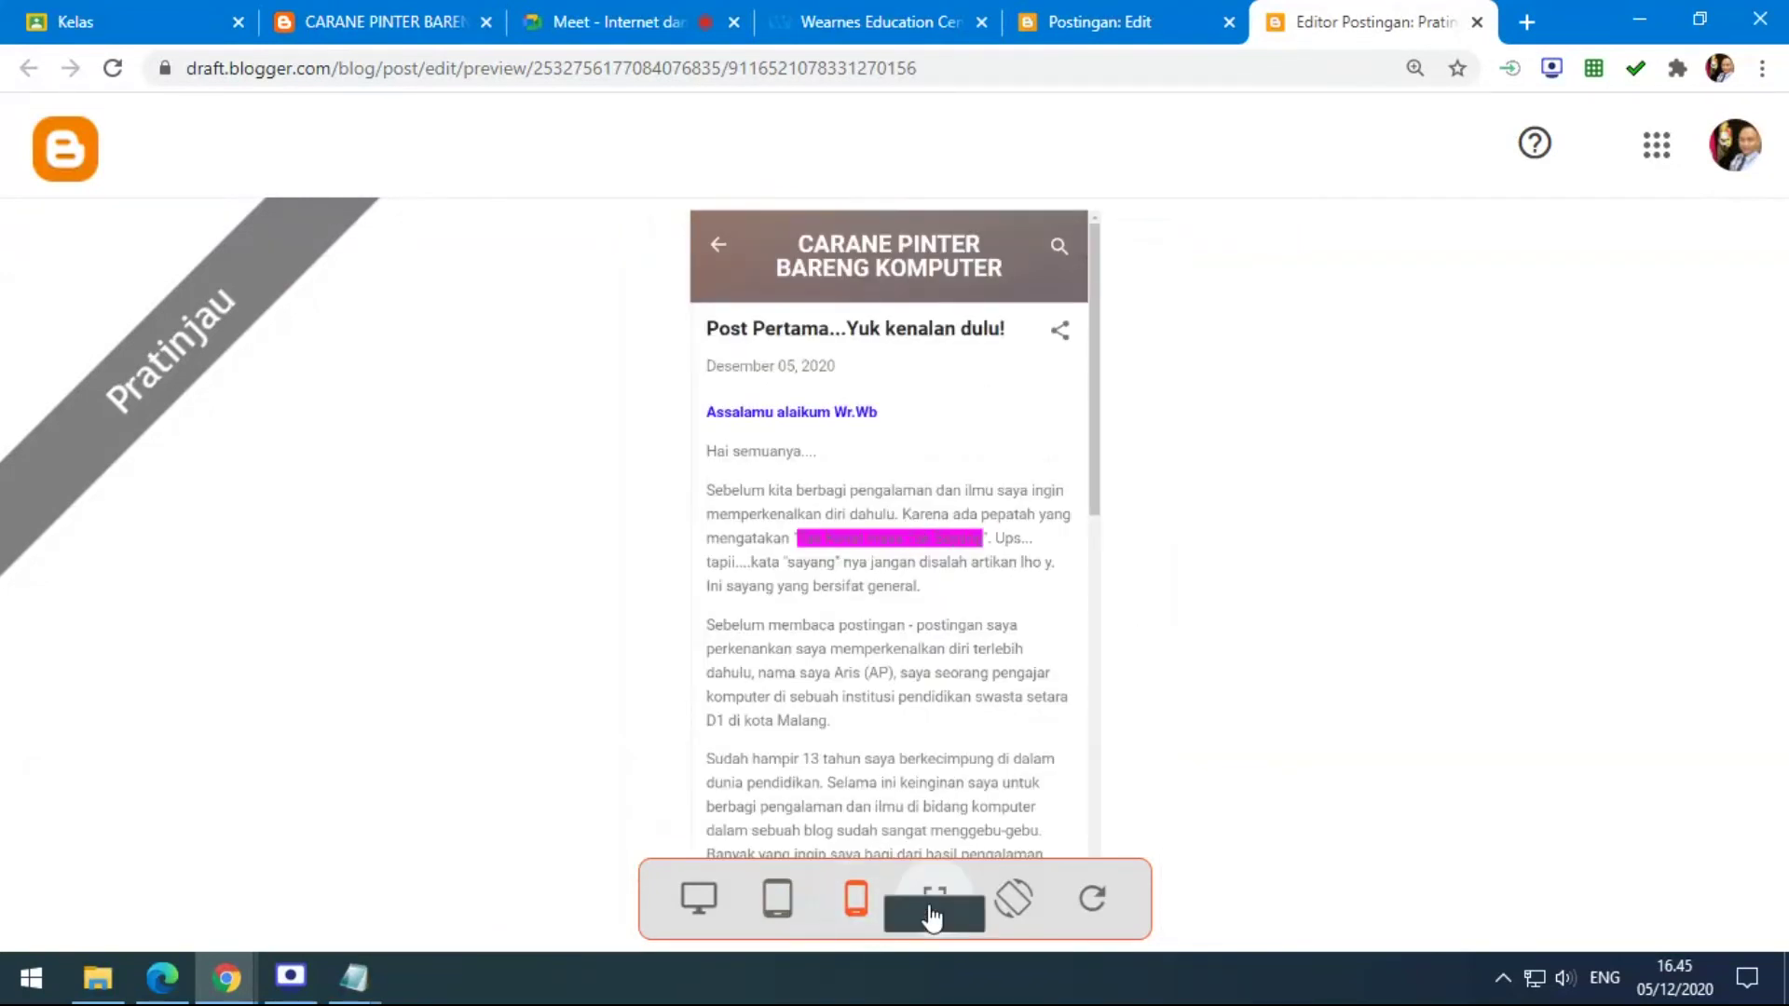
{"action": "left_click", "coordinate": [933, 911]}
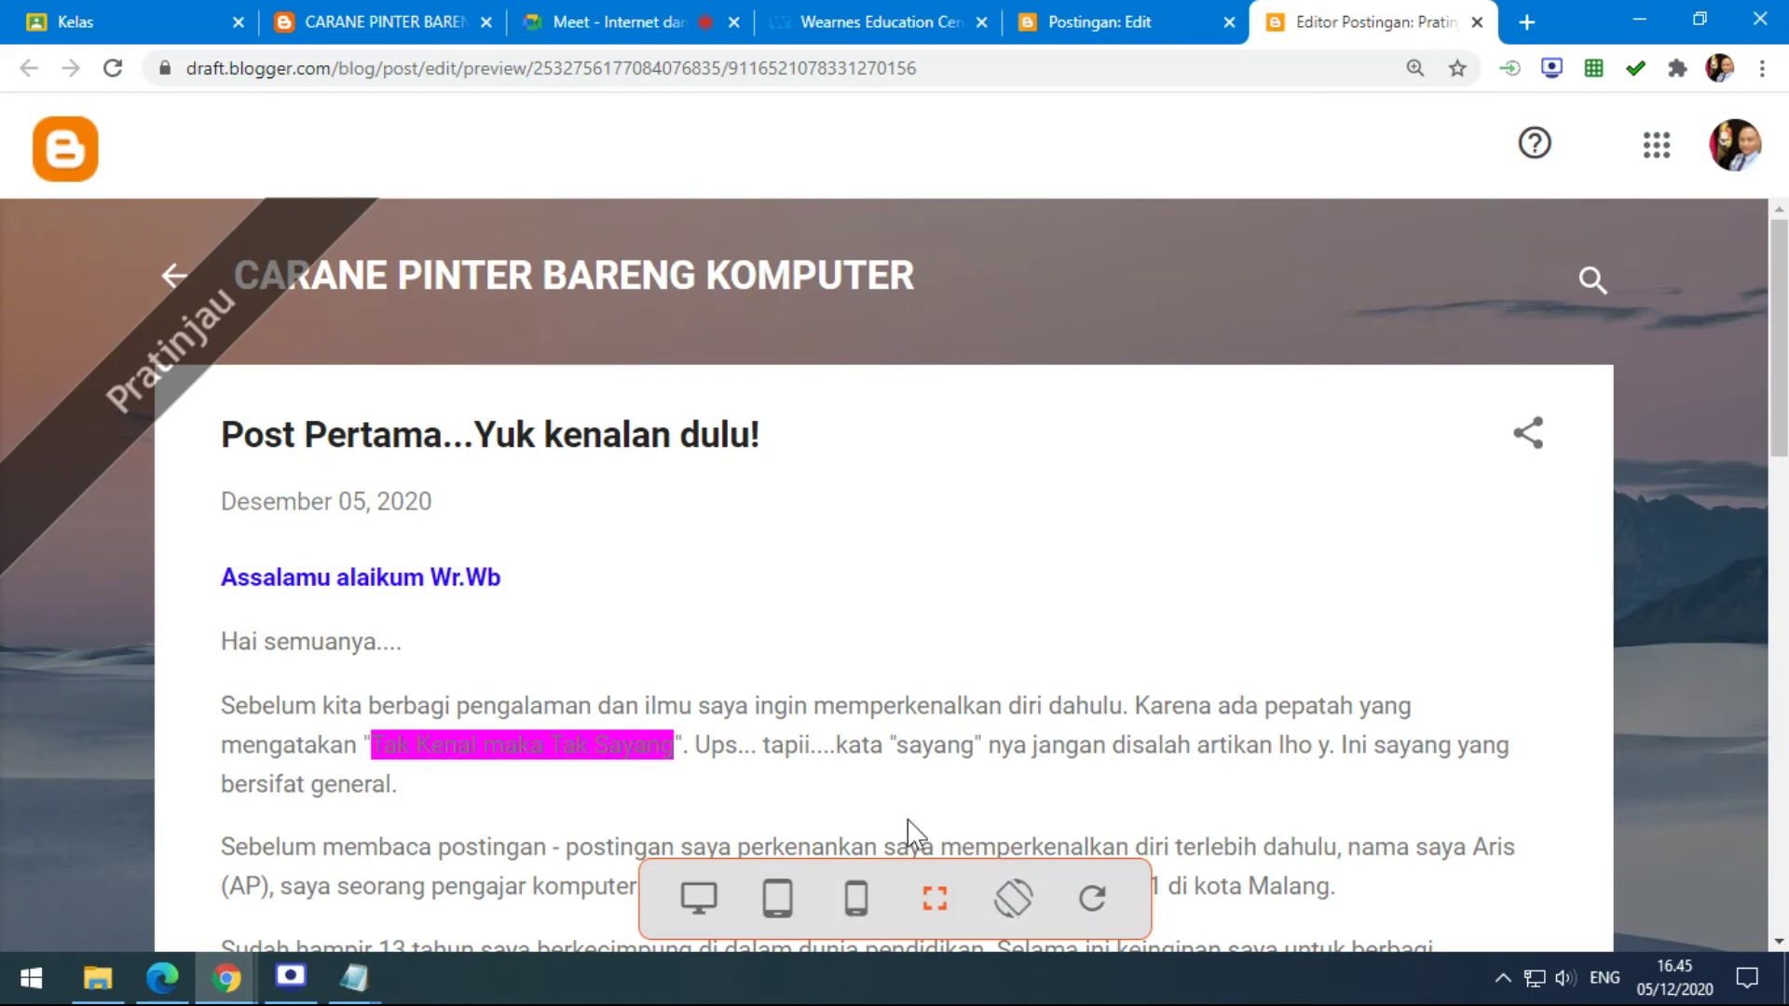
{"action": "left_click", "coordinate": [706, 912]}
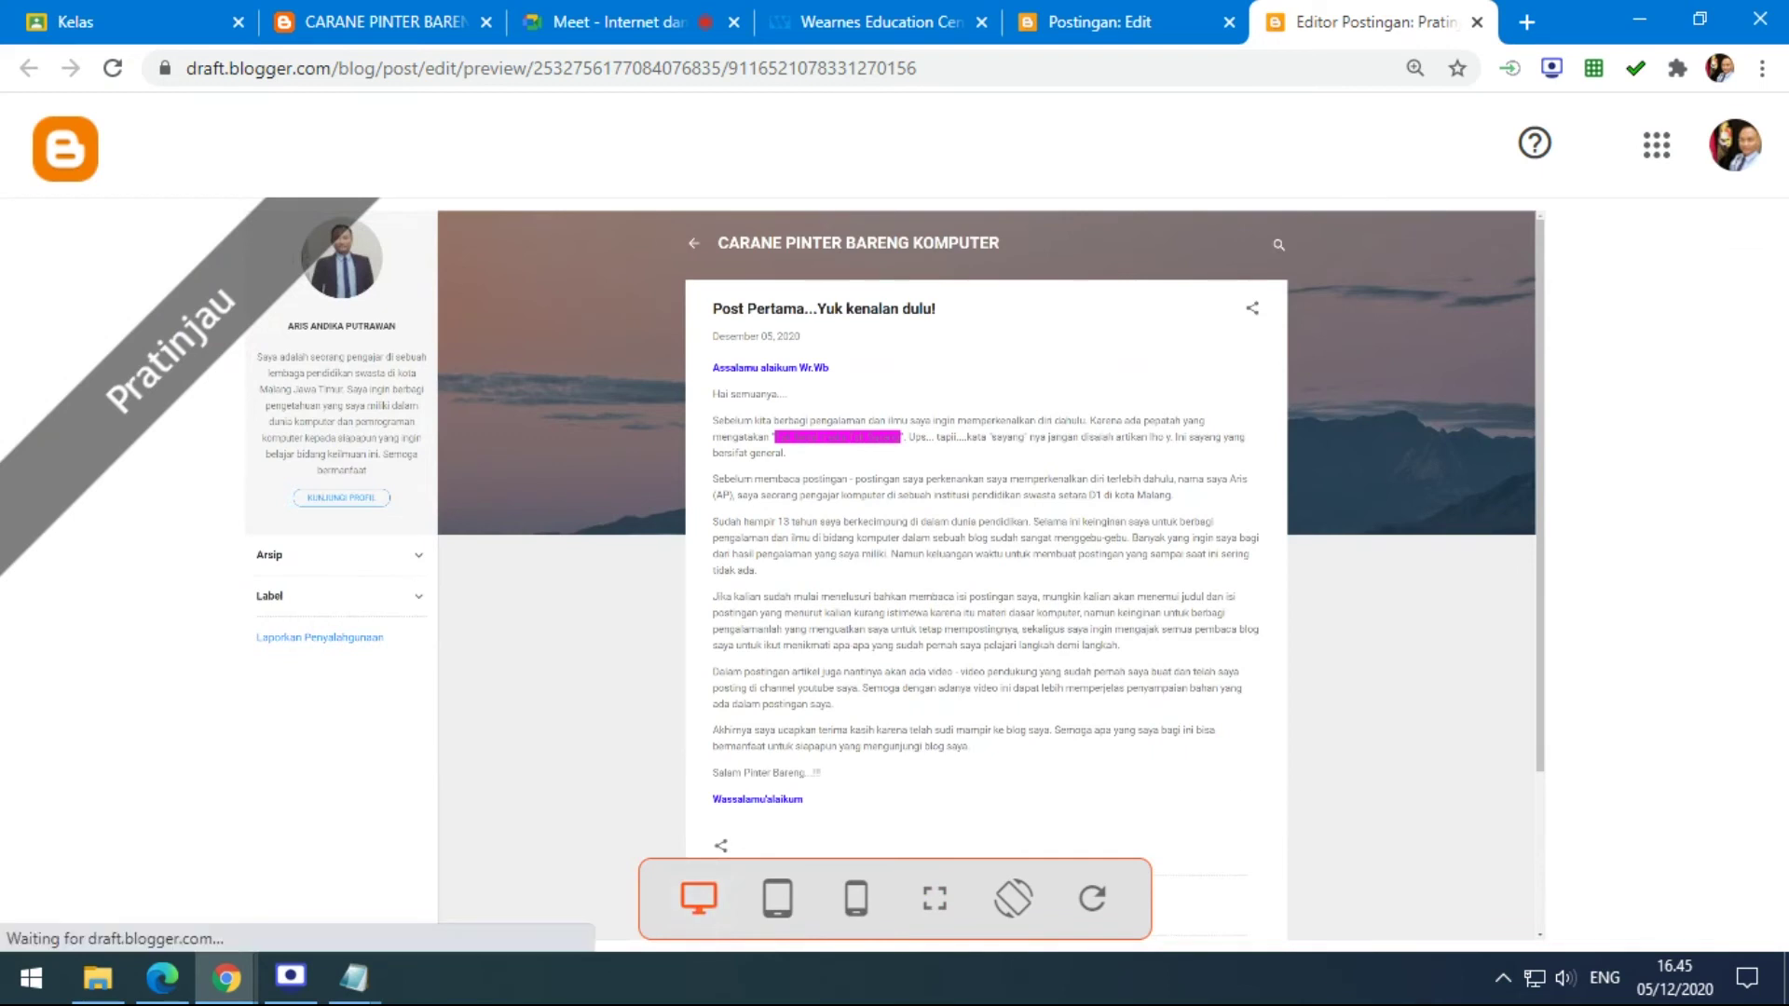
Compare how the highlighted phrase looks in the tablet, phone, full-window and desktop versions of the post preview.
{"action": "left_click", "coordinate": [778, 899]}
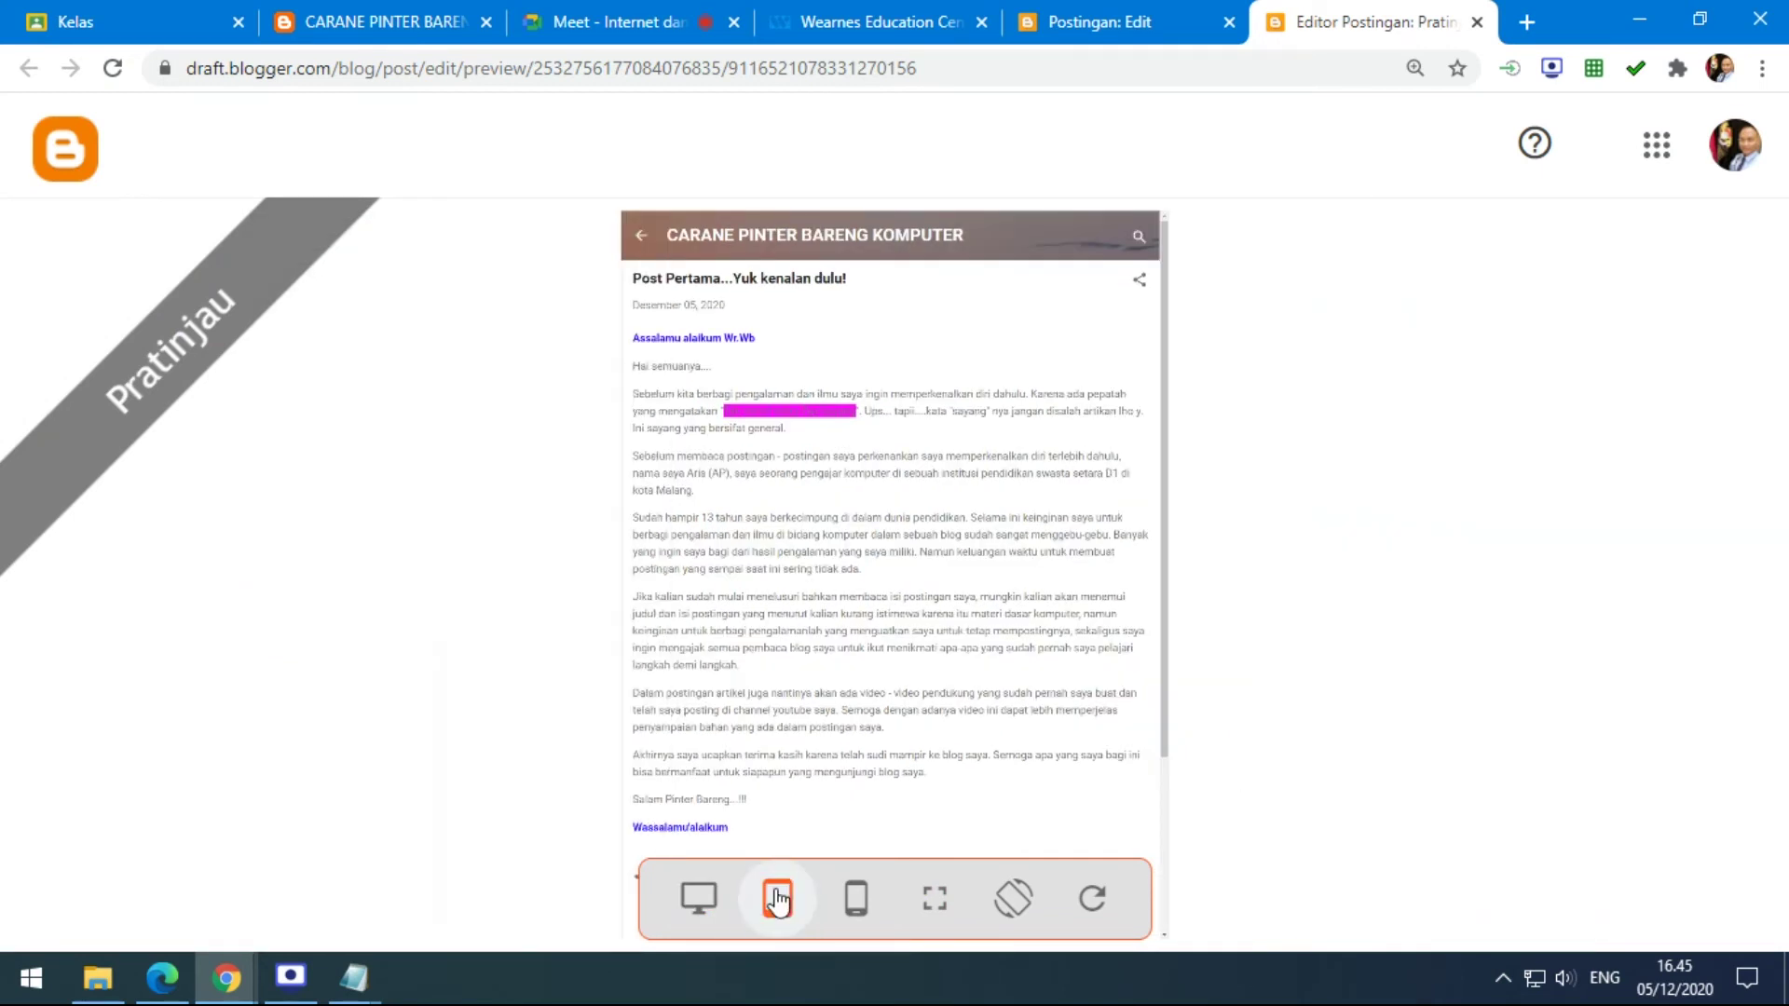
{"action": "left_click", "coordinate": [856, 899]}
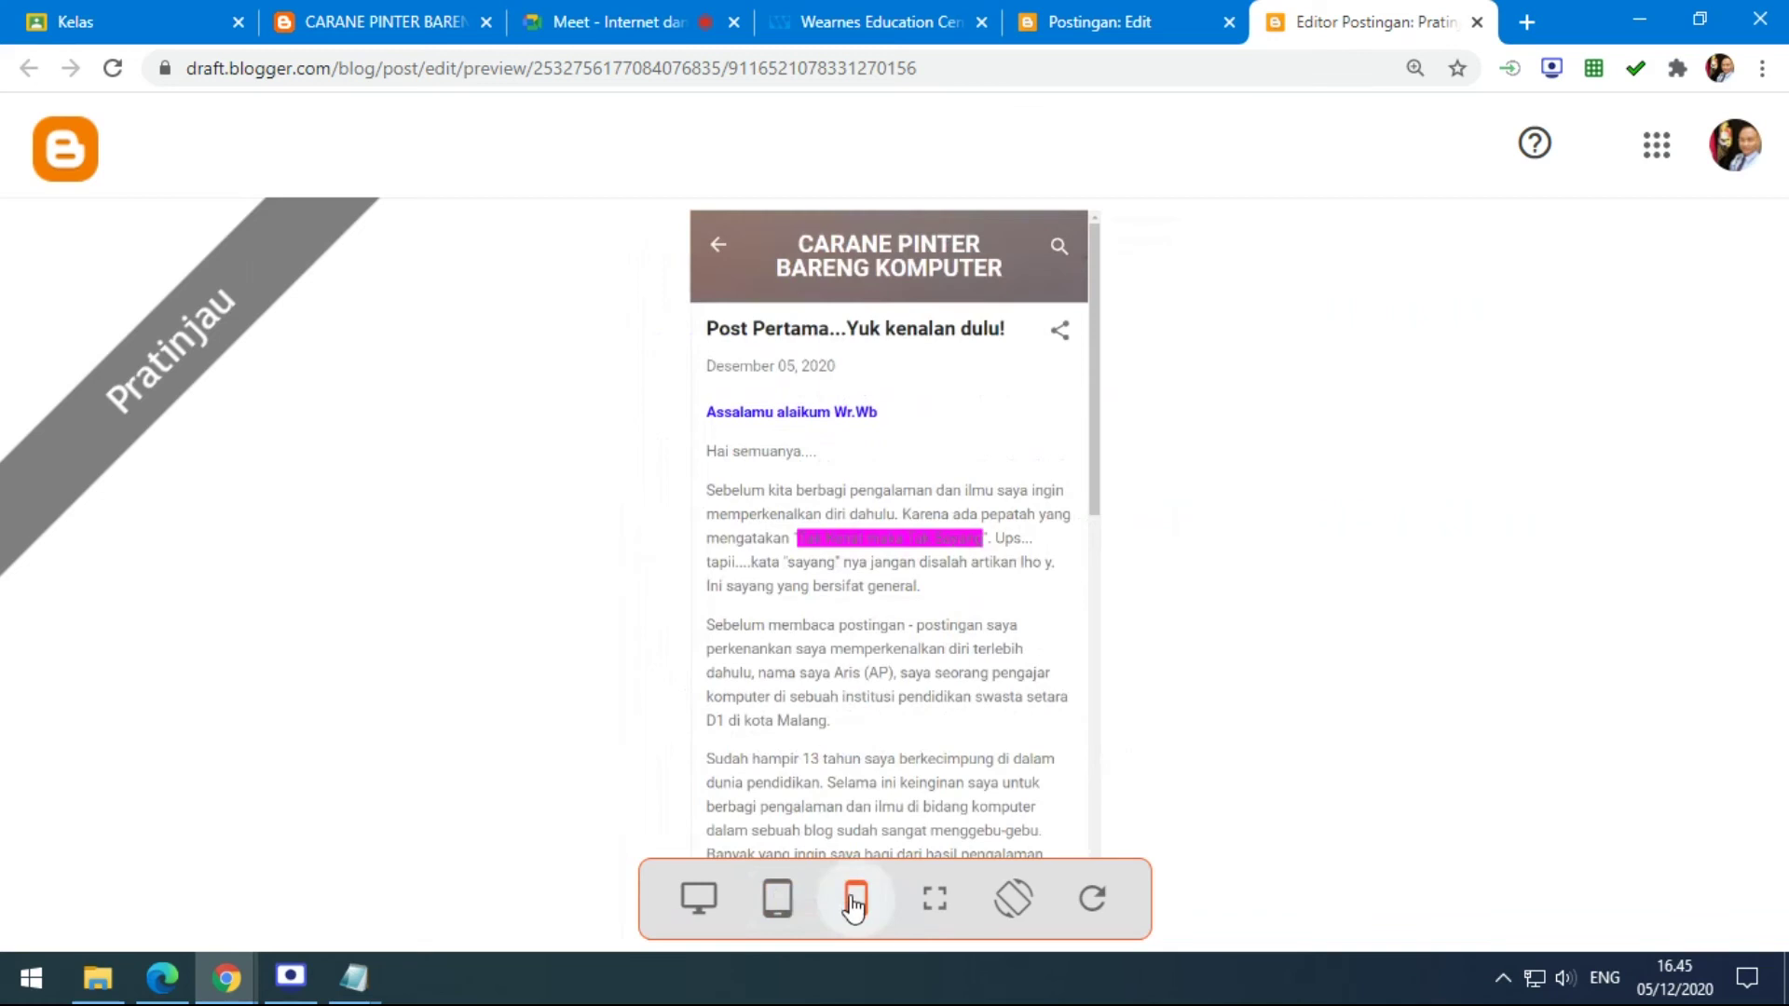
{"action": "left_click", "coordinate": [935, 904]}
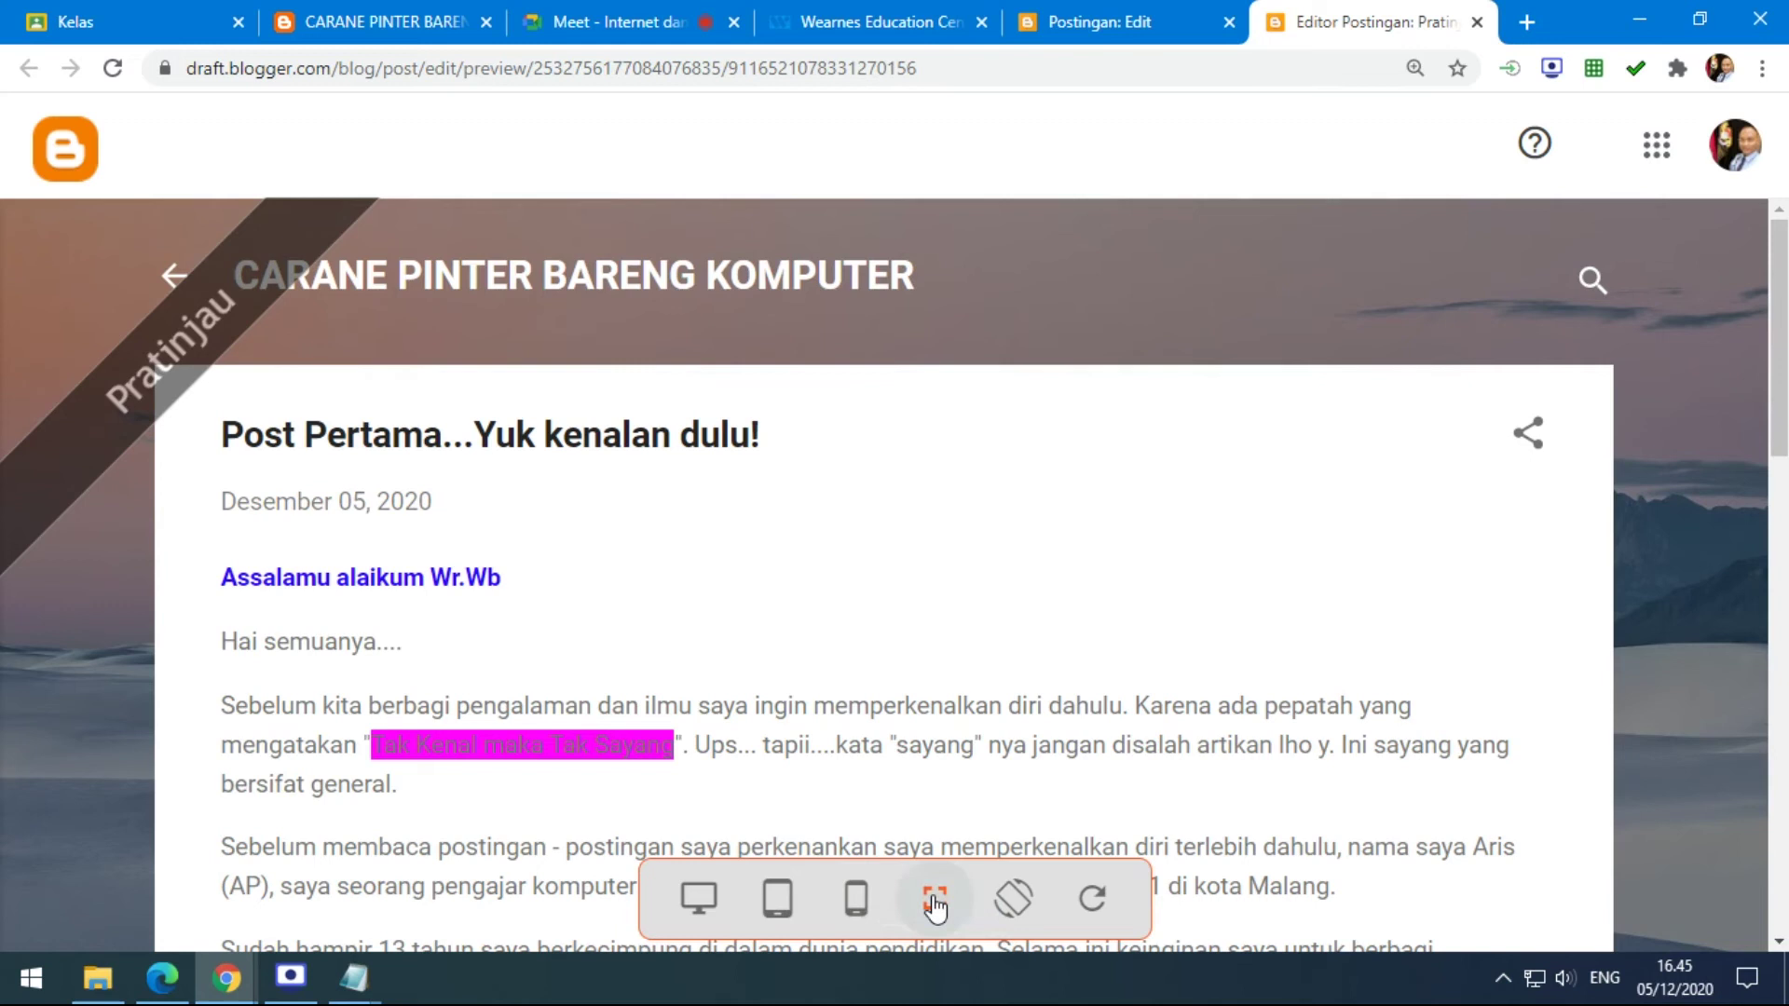
{"action": "left_click", "coordinate": [699, 900]}
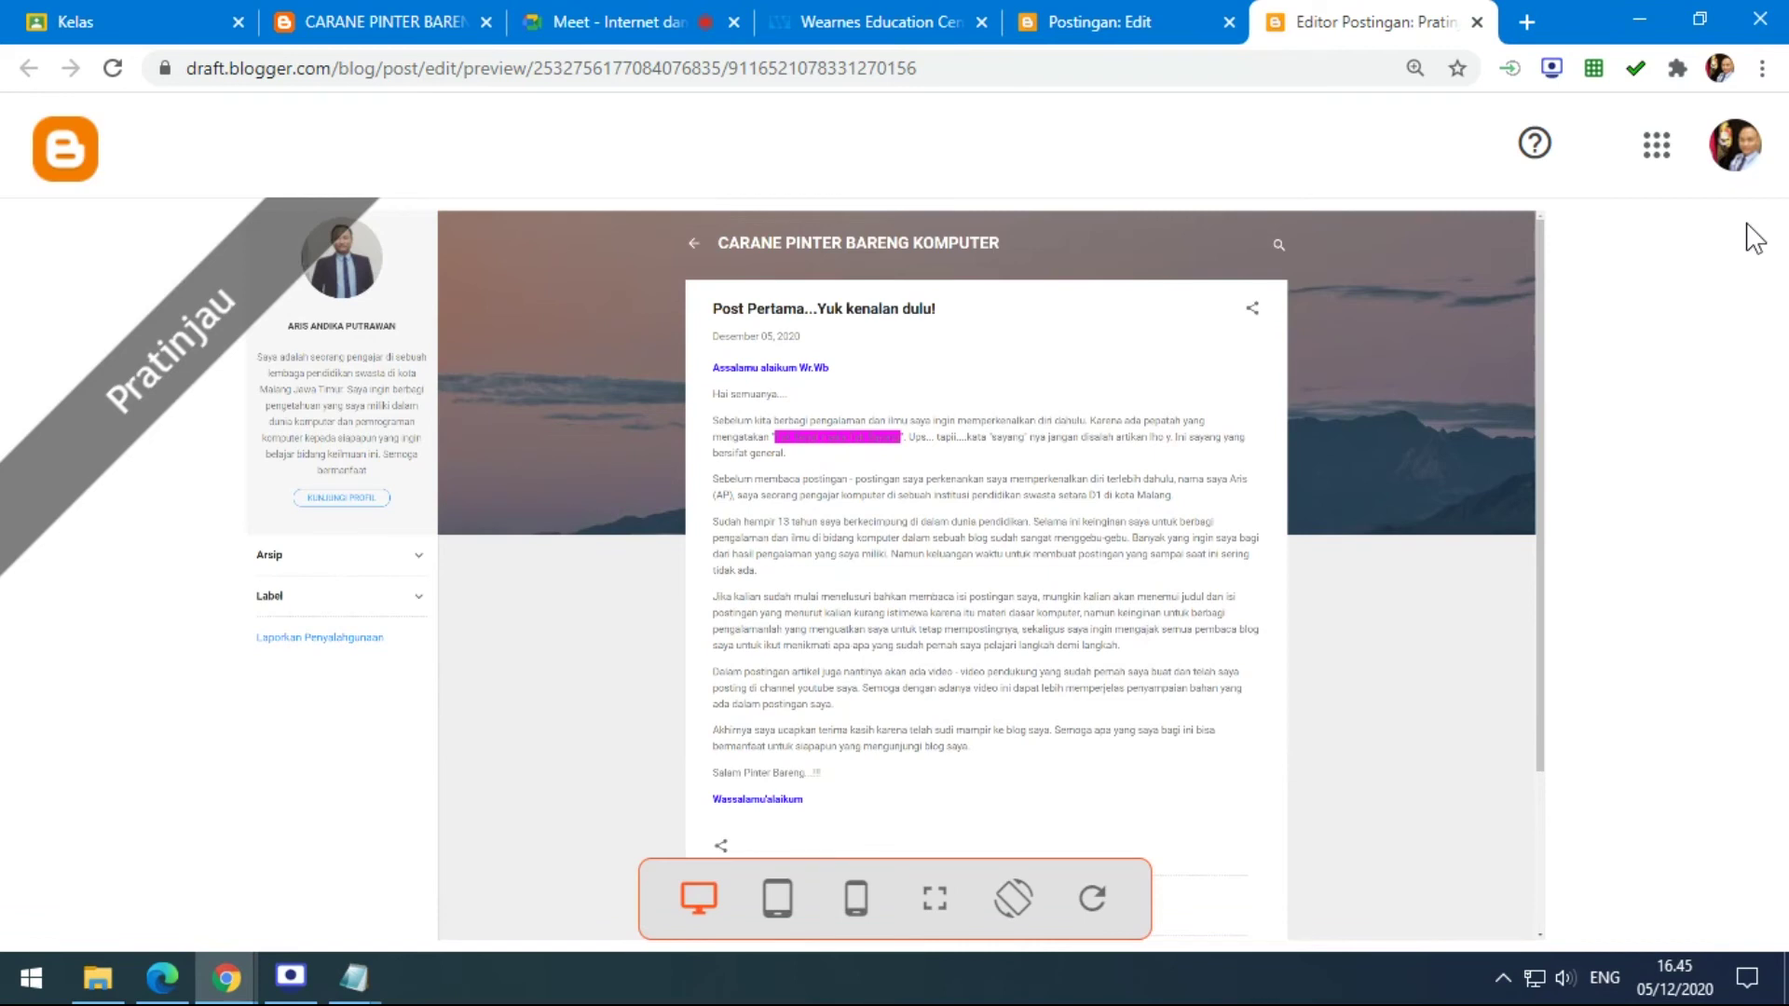
Return to the post editor and set the background colour of the phrase "Tak Kenal maka Tak Sayang" to white.
{"action": "left_click", "coordinate": [1094, 11]}
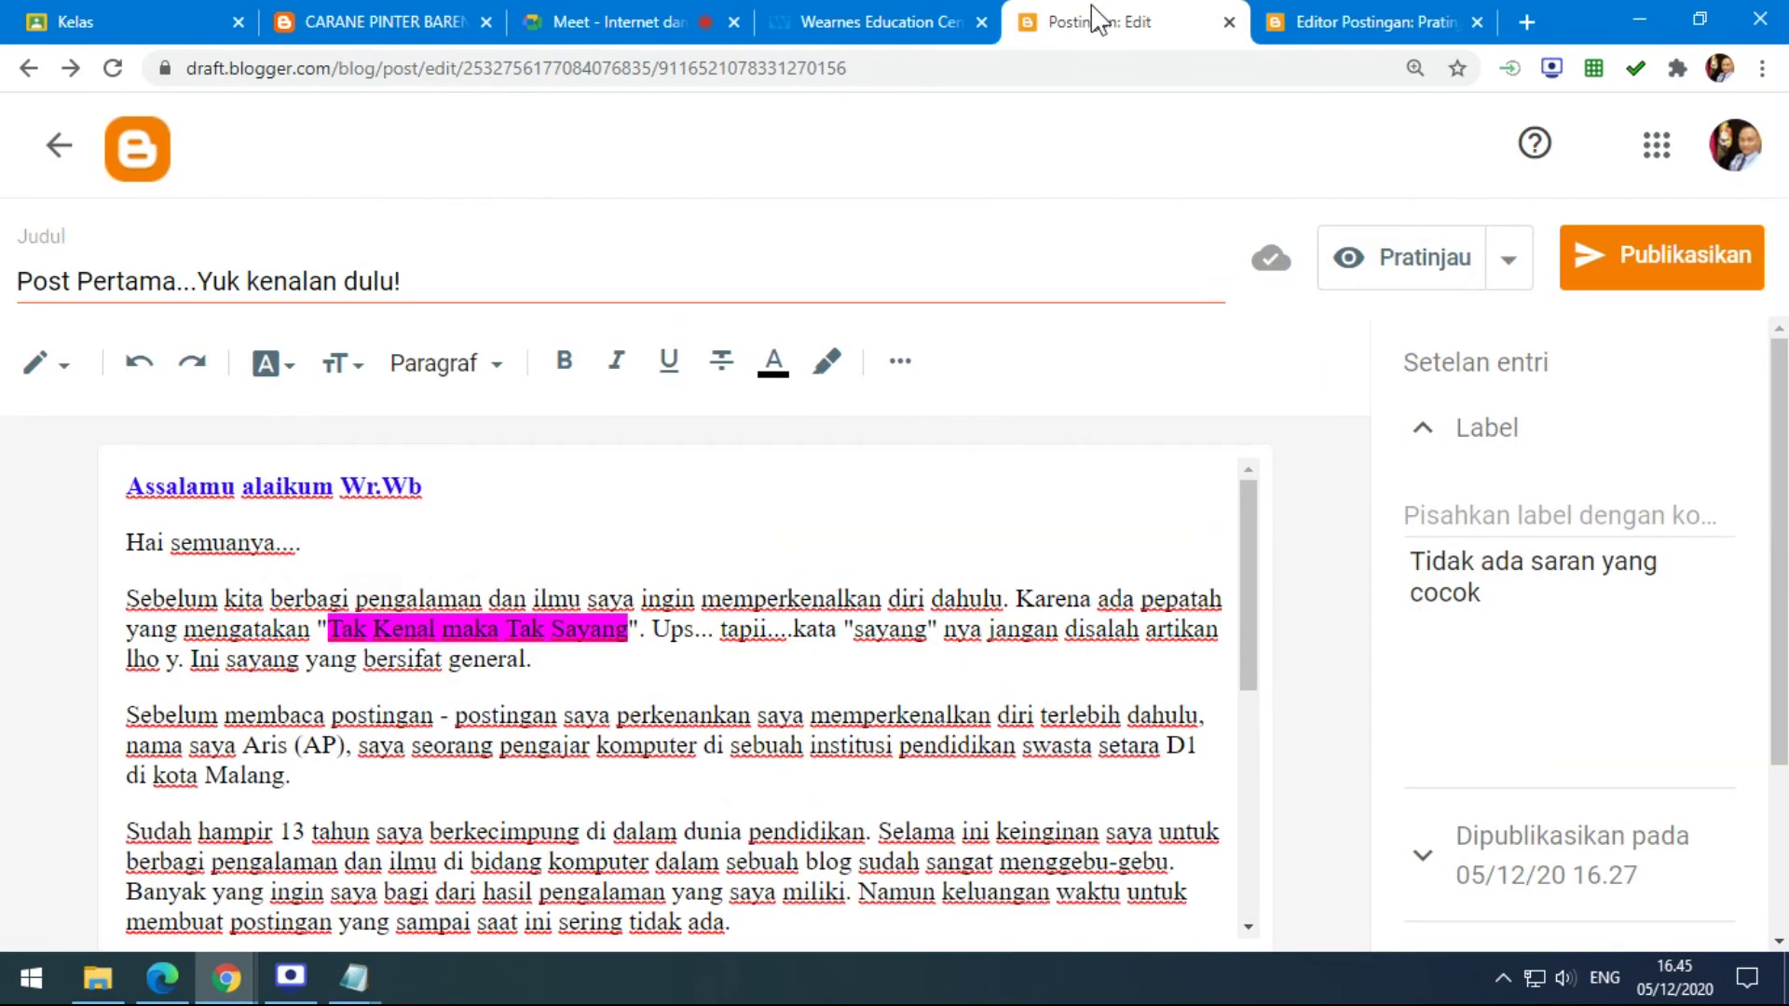
{"action": "left_click_drag", "start_coordinate": [333, 629], "coordinate": [624, 632]}
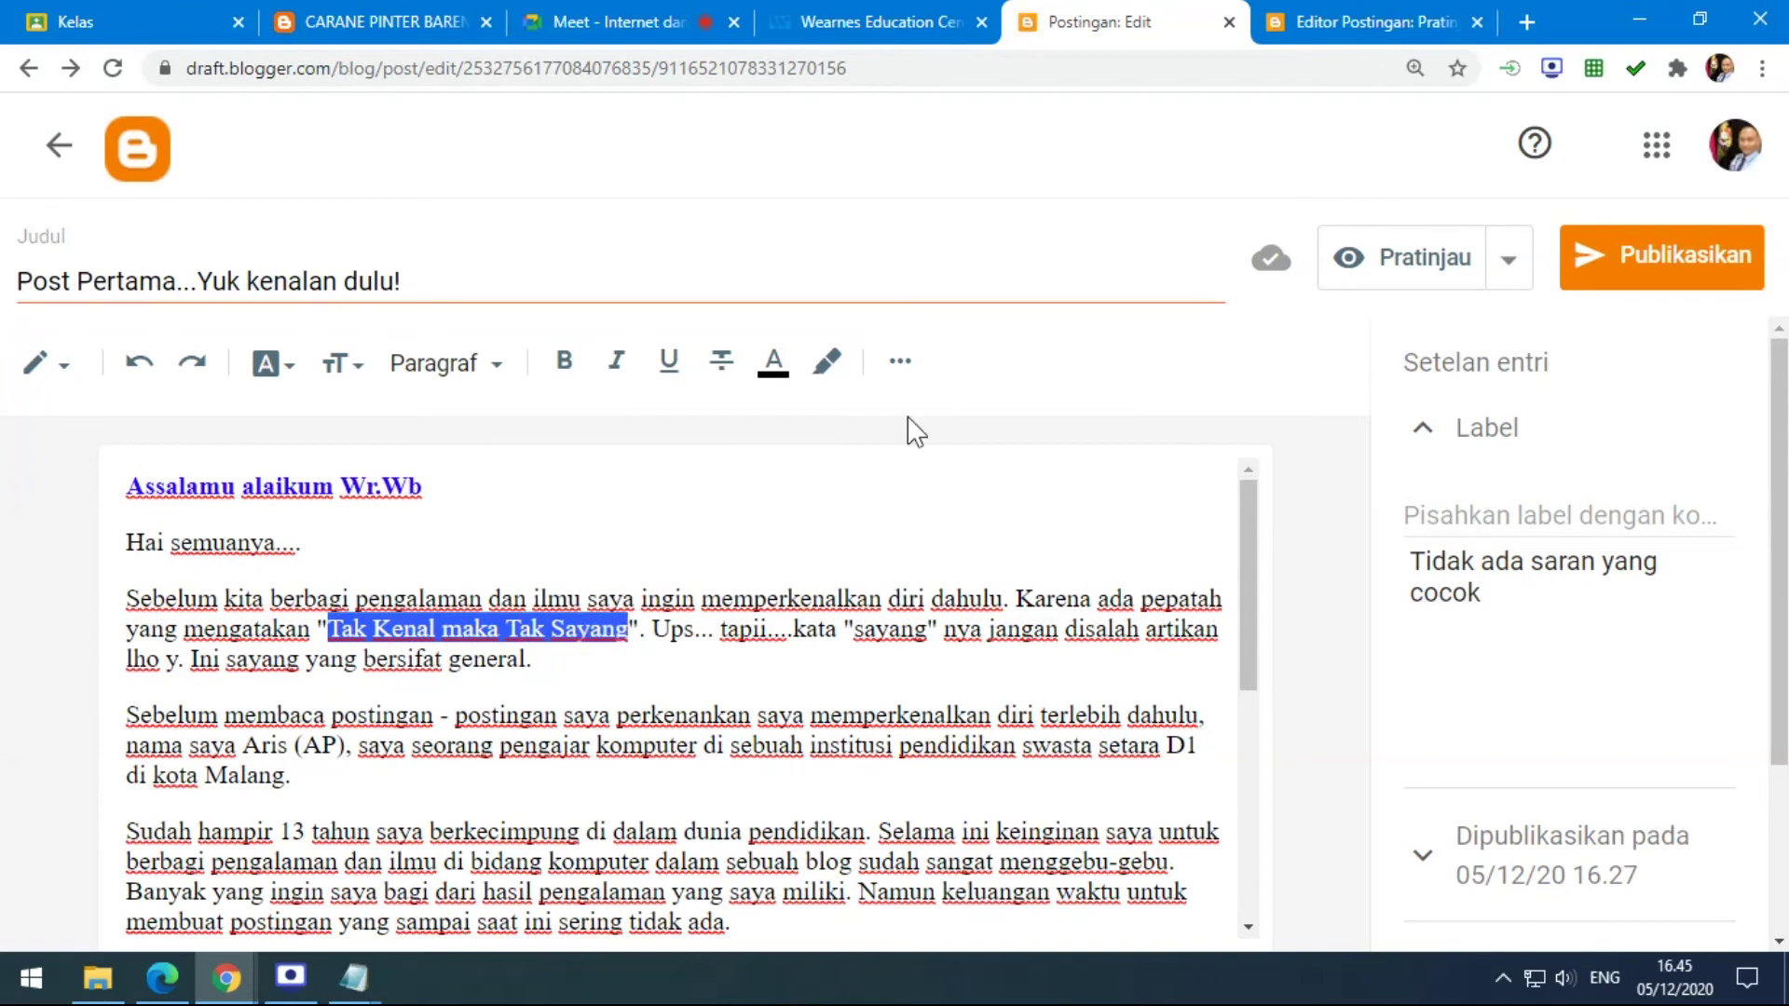
{"action": "left_click", "coordinate": [832, 364]}
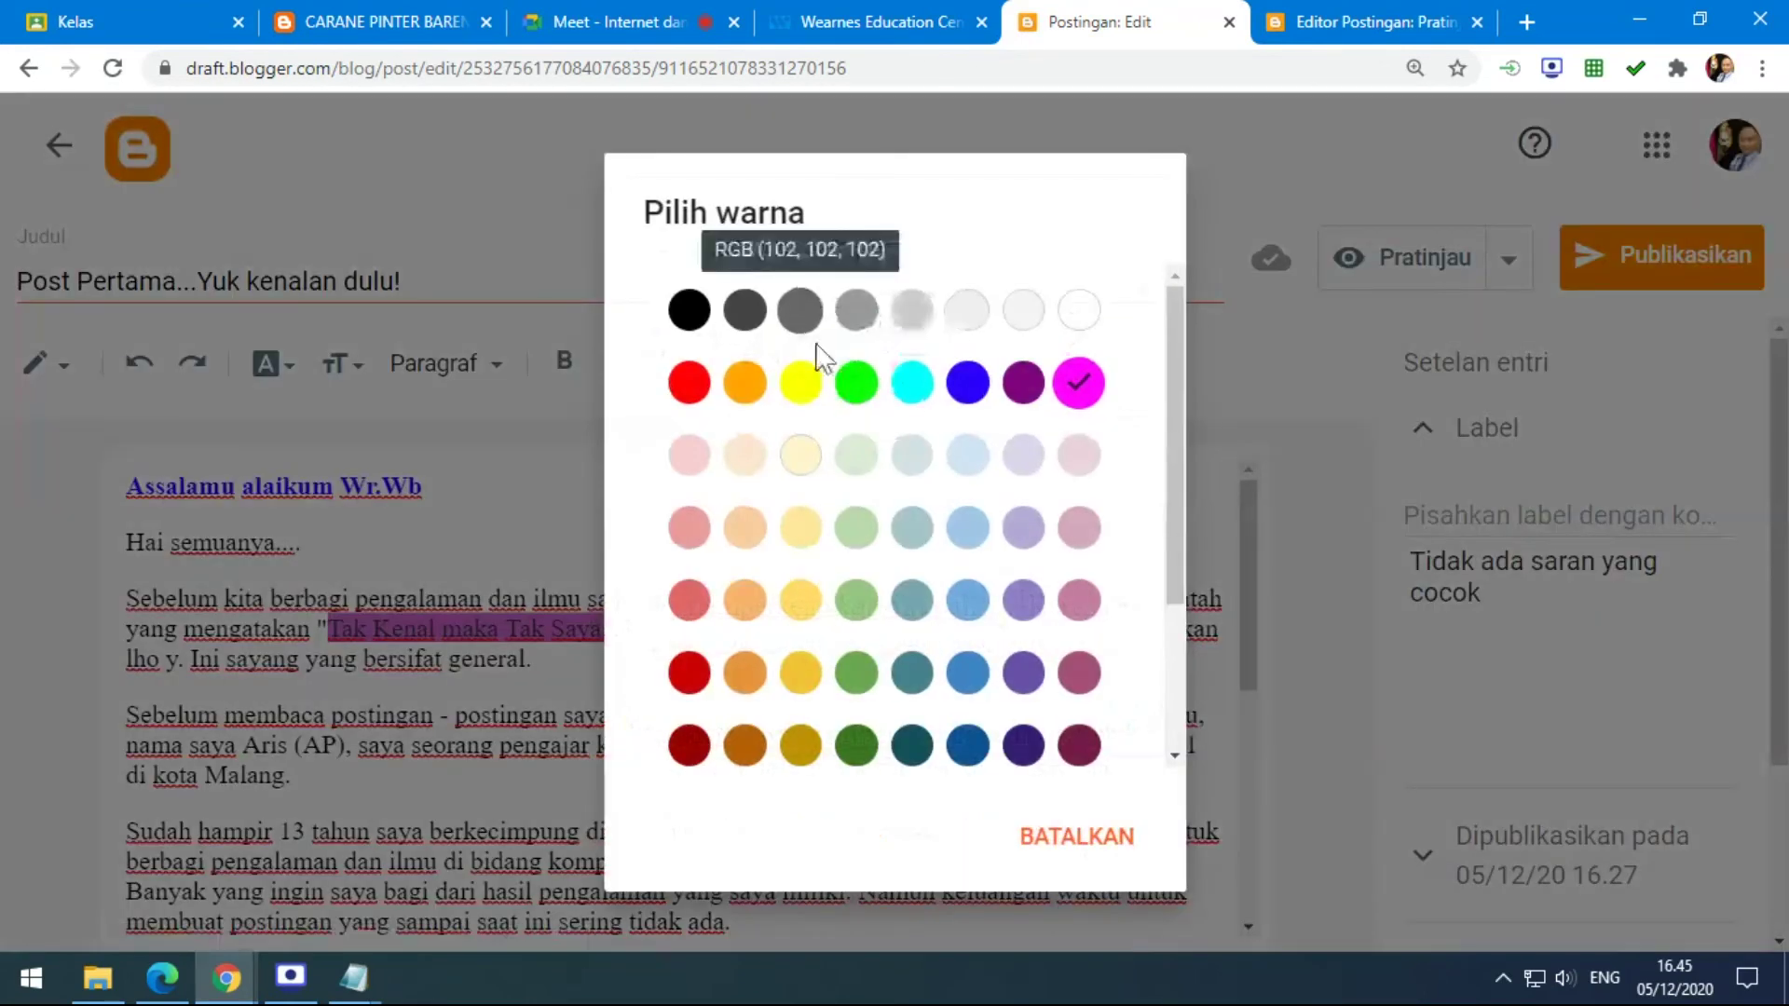
{"action": "left_click", "coordinate": [1084, 315]}
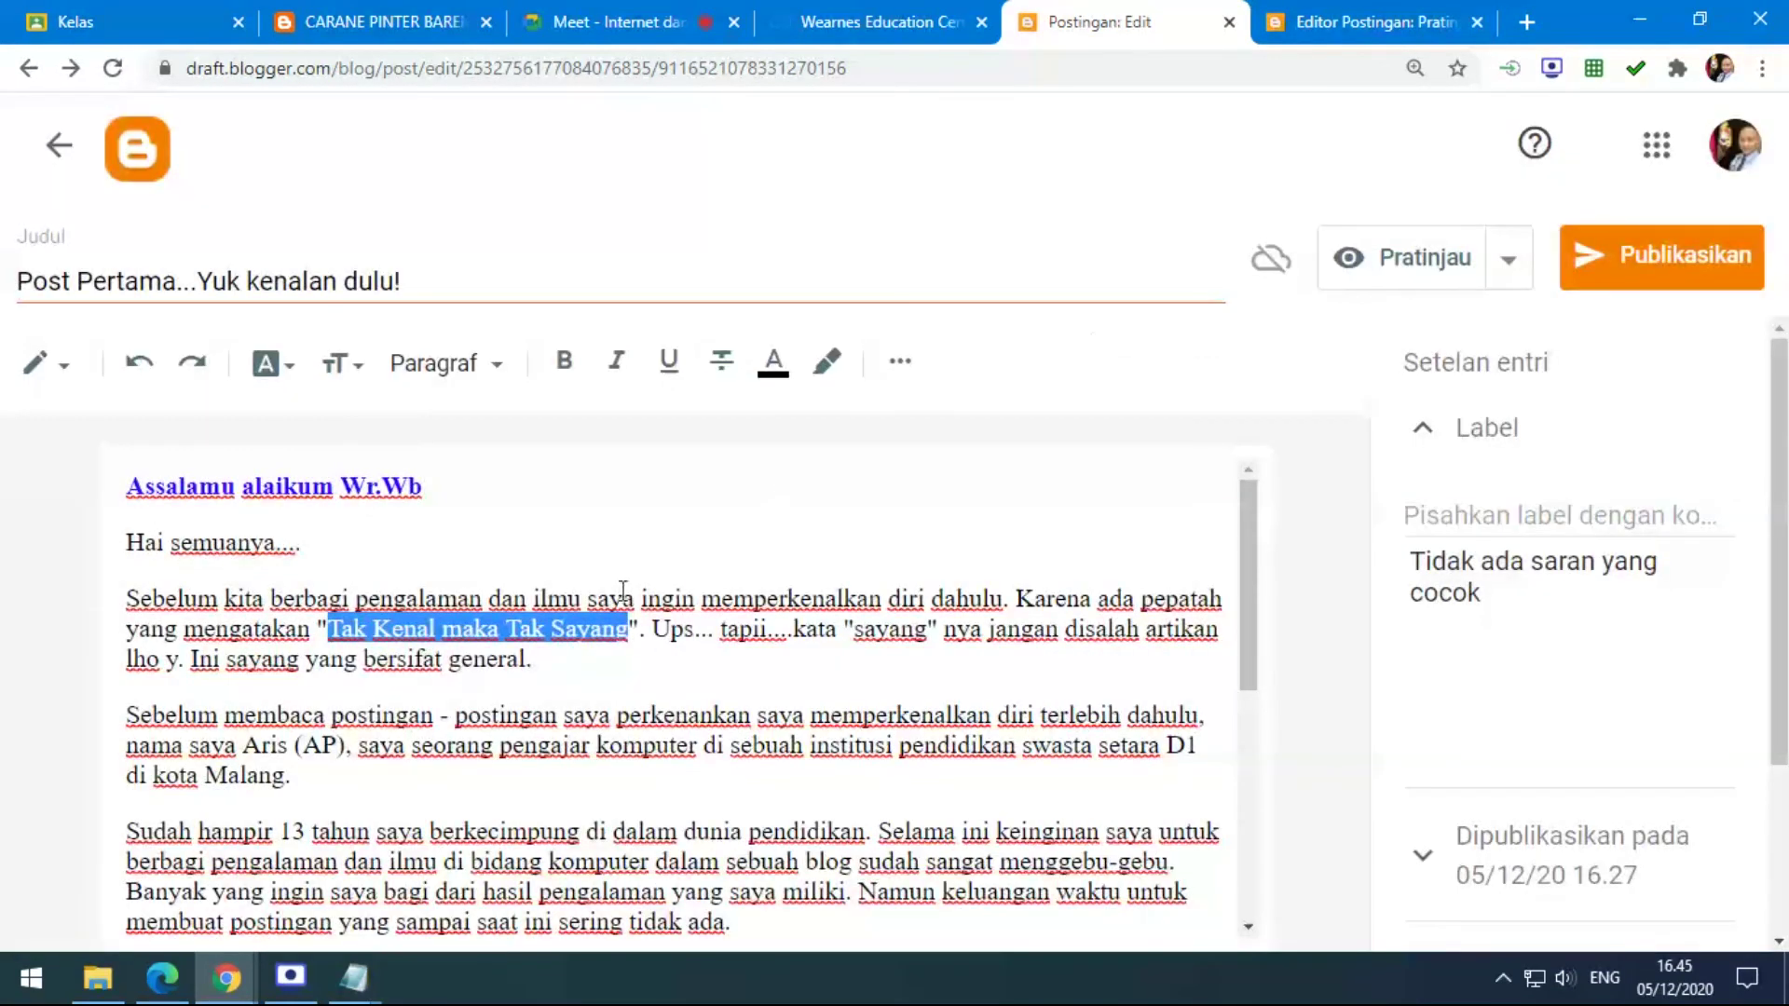
Make the selected phrase "Tak Kenal maka Tak Sayang" red and bold.
{"action": "left_click", "coordinate": [774, 361]}
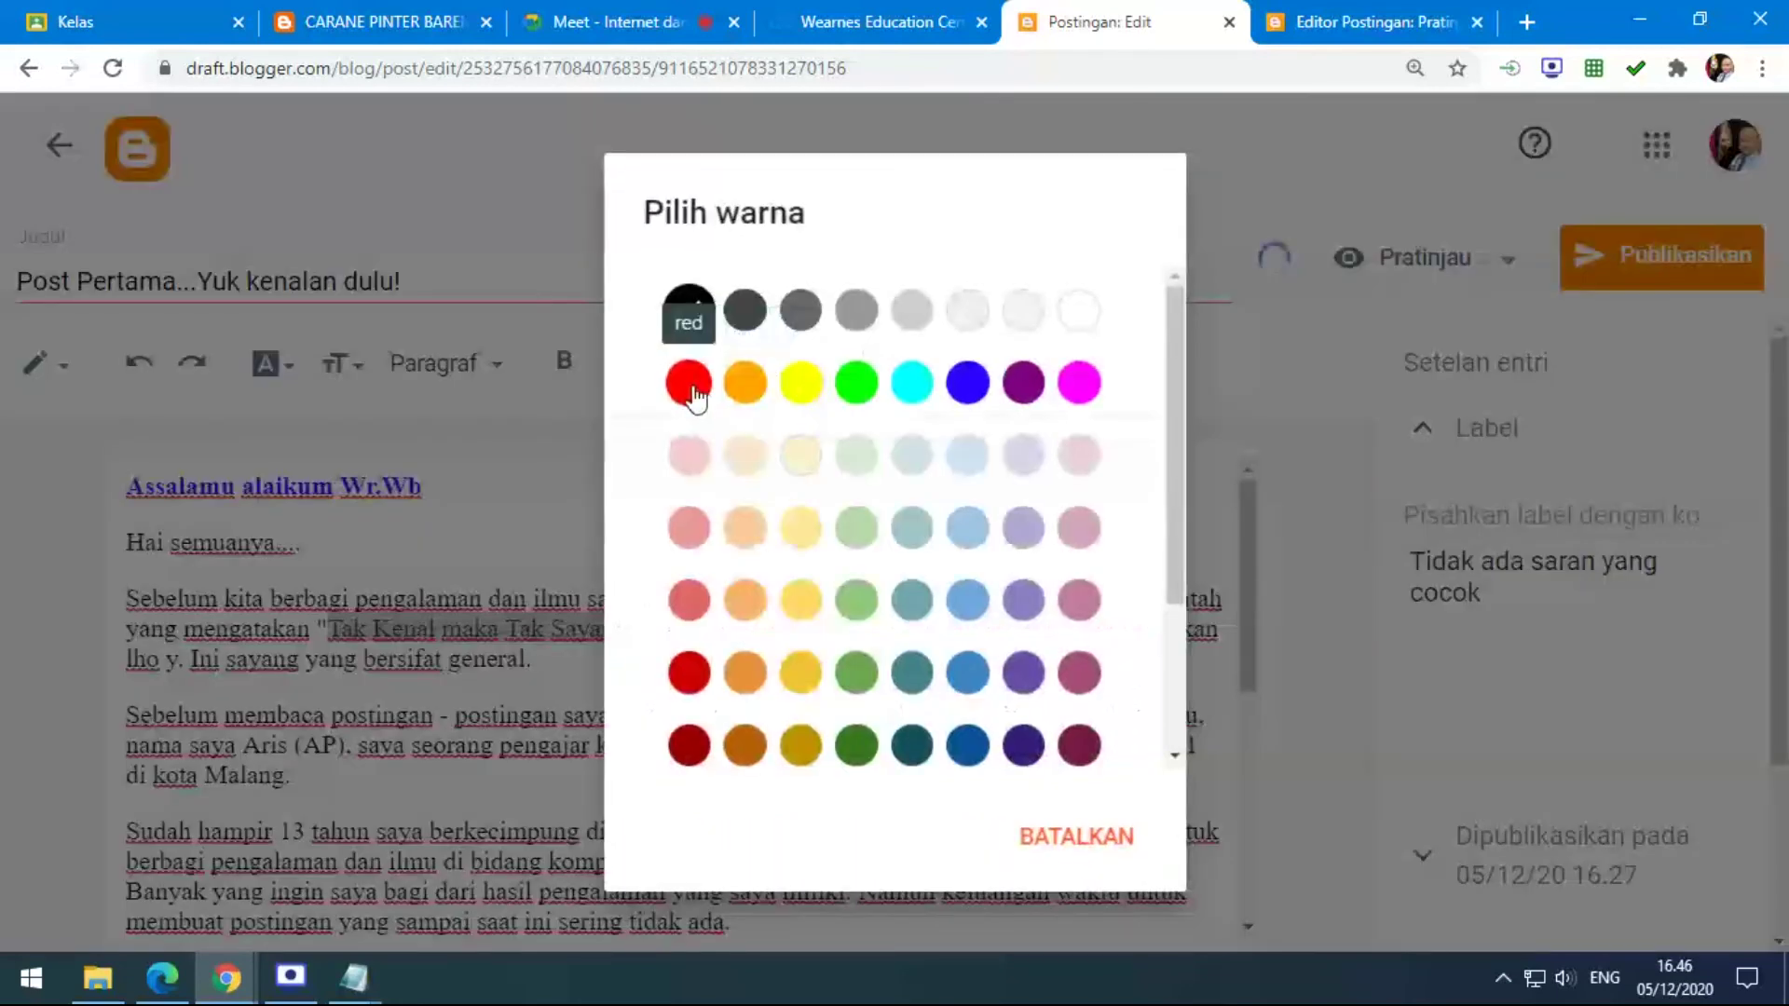
{"action": "left_click", "coordinate": [692, 390]}
{"action": "left_click", "coordinate": [564, 363]}
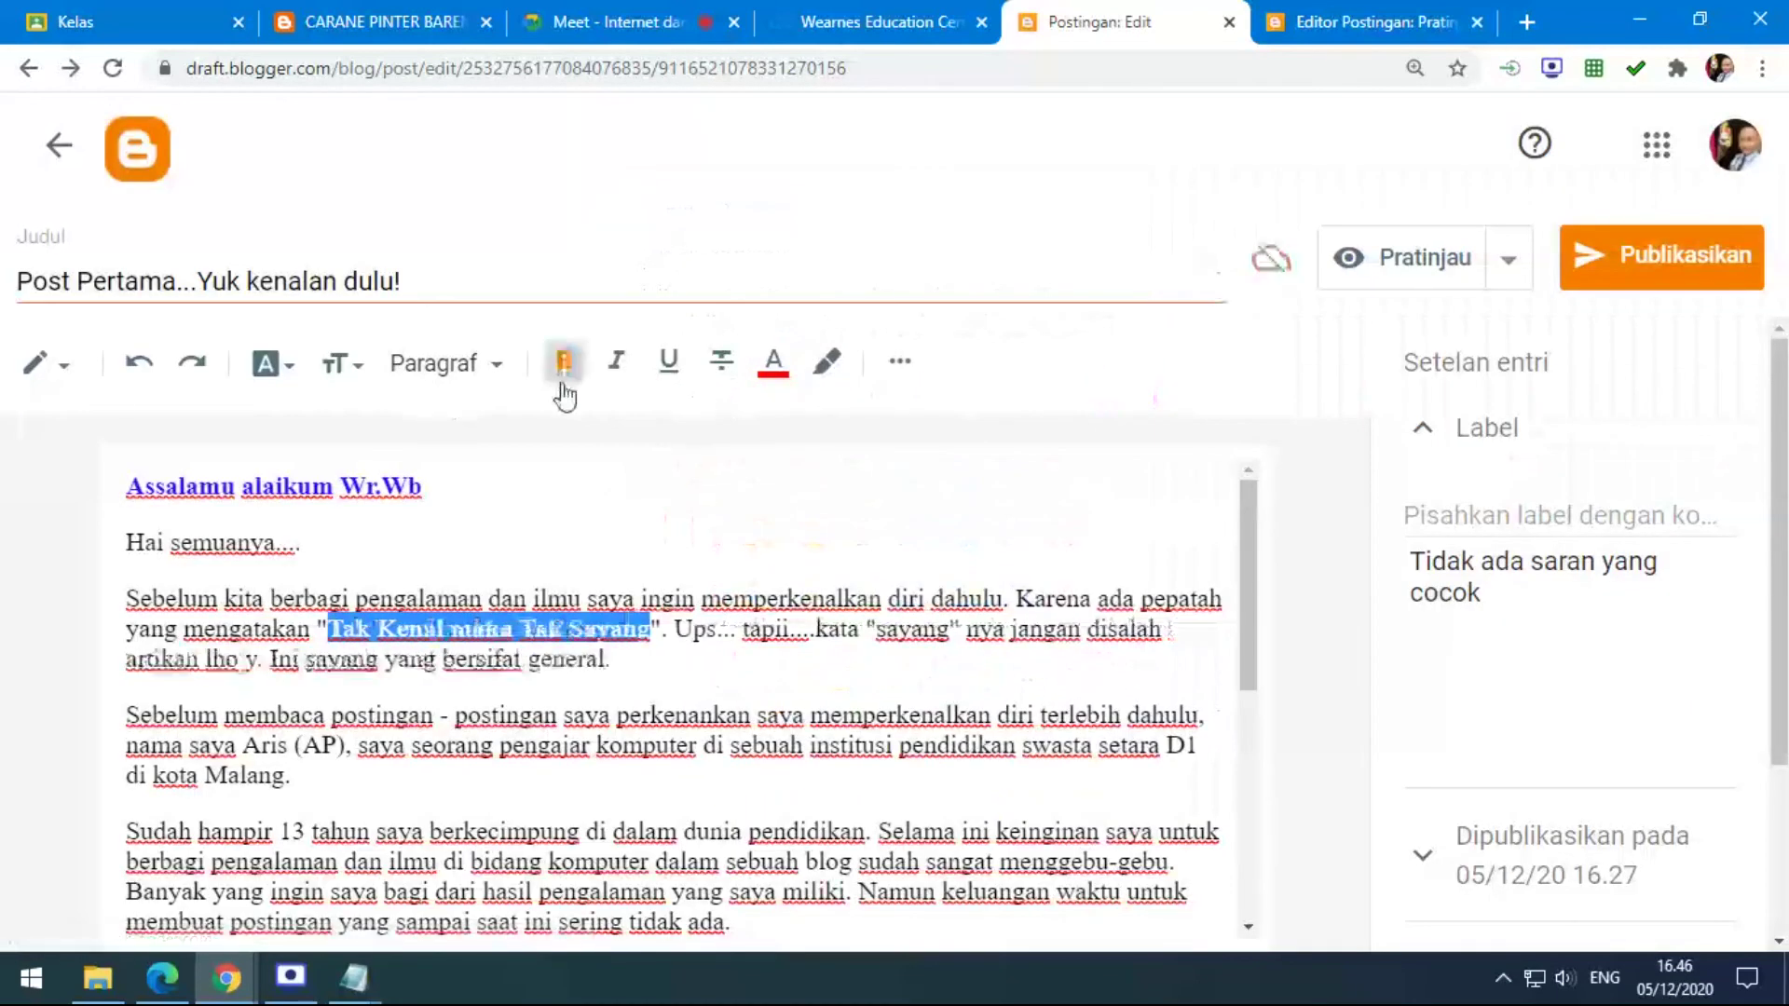
{"action": "left_click", "coordinate": [675, 542]}
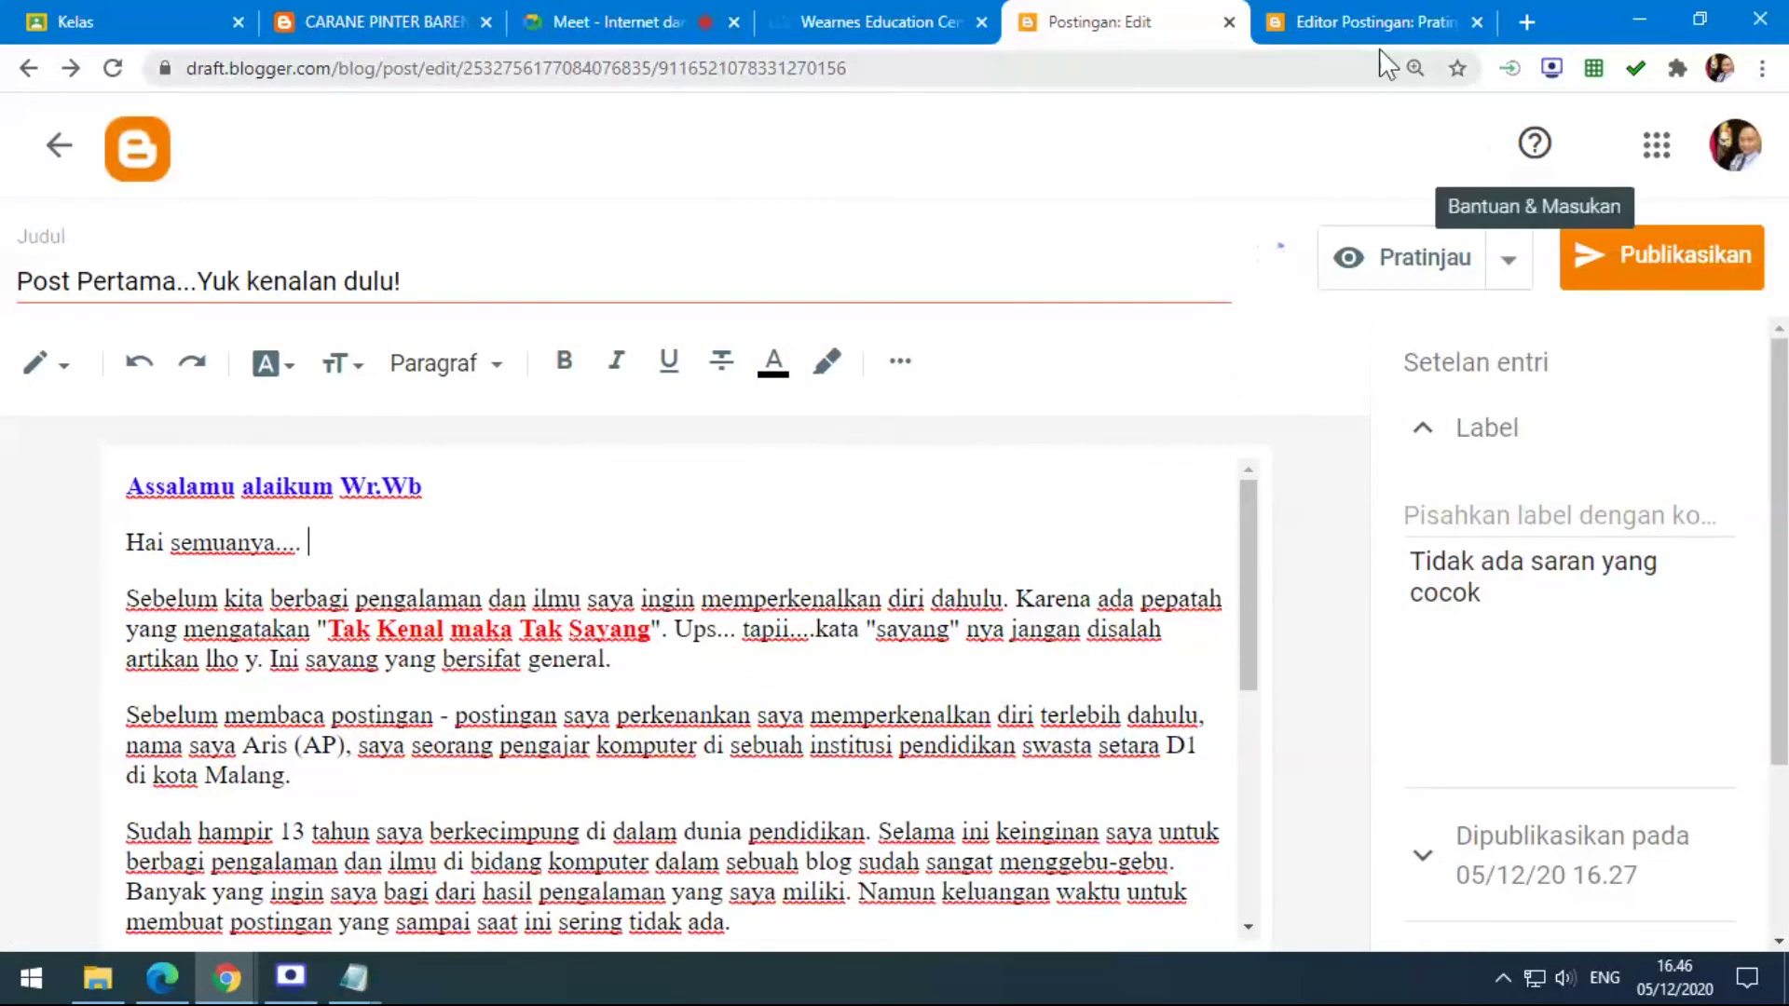
Refresh the post preview and check the phrase's new formatting in the full-window layout.
{"action": "left_click", "coordinate": [1373, 20]}
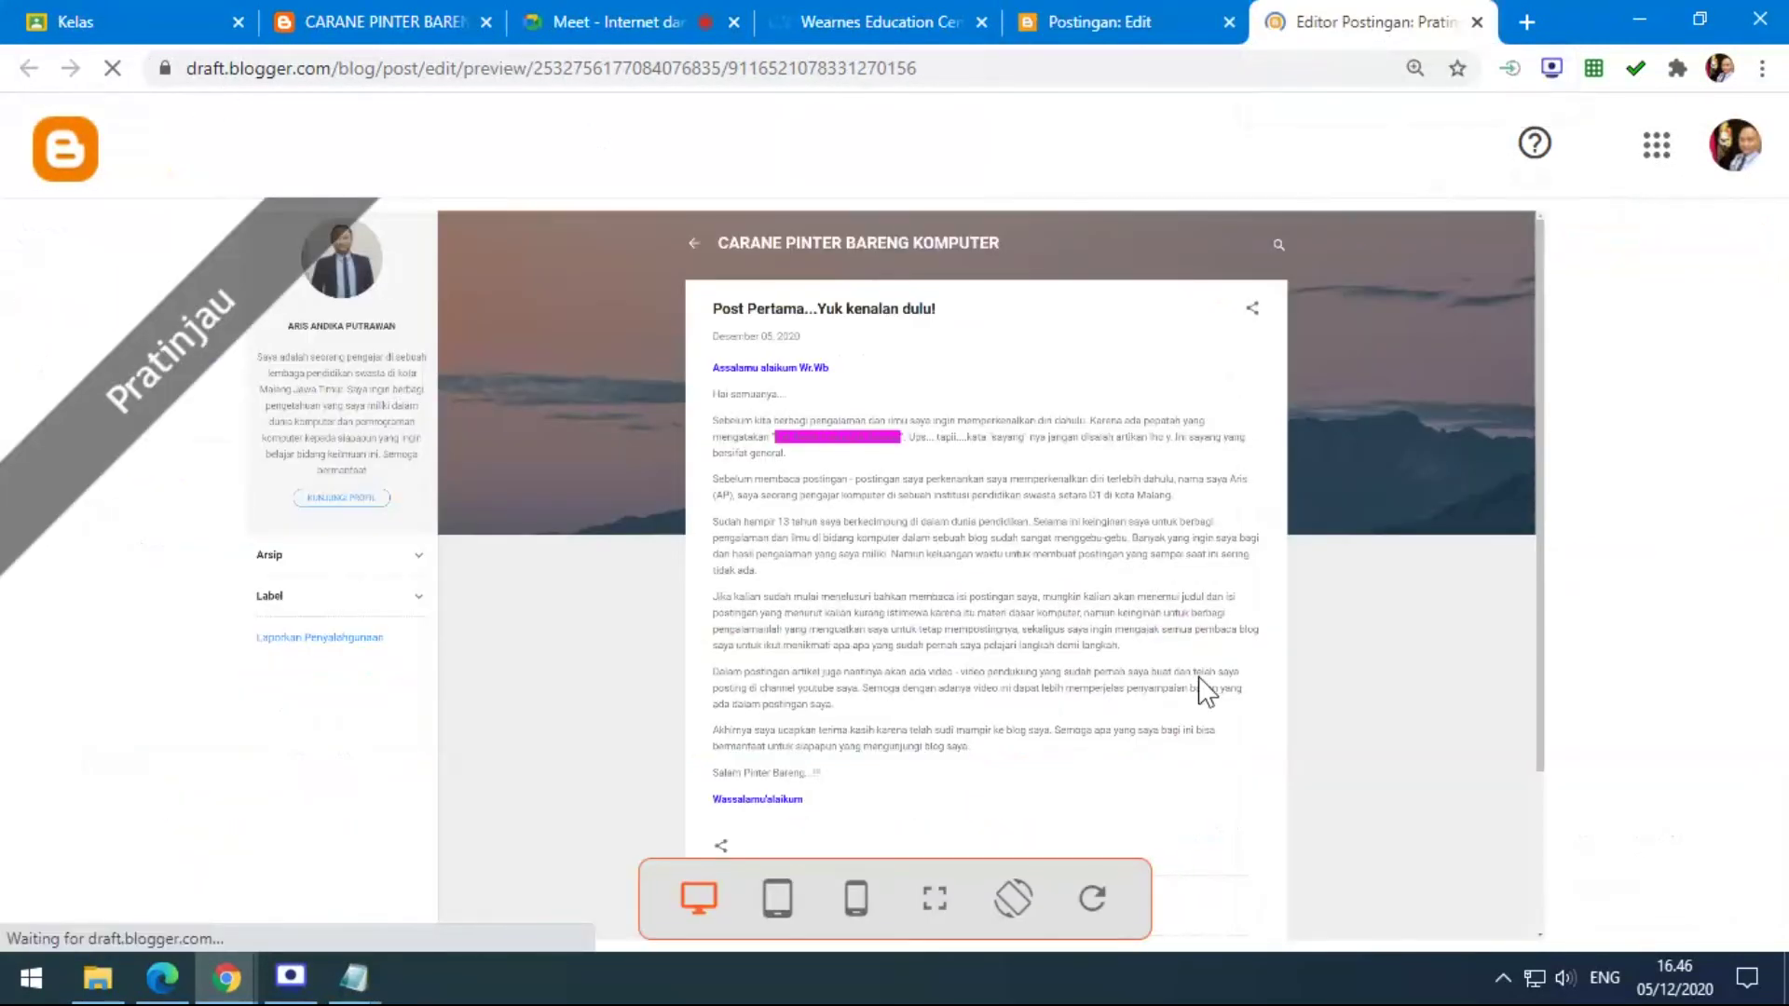
{"action": "scroll", "coordinate": [873, 558], "scroll_direction": "down", "scroll_amount": 3}
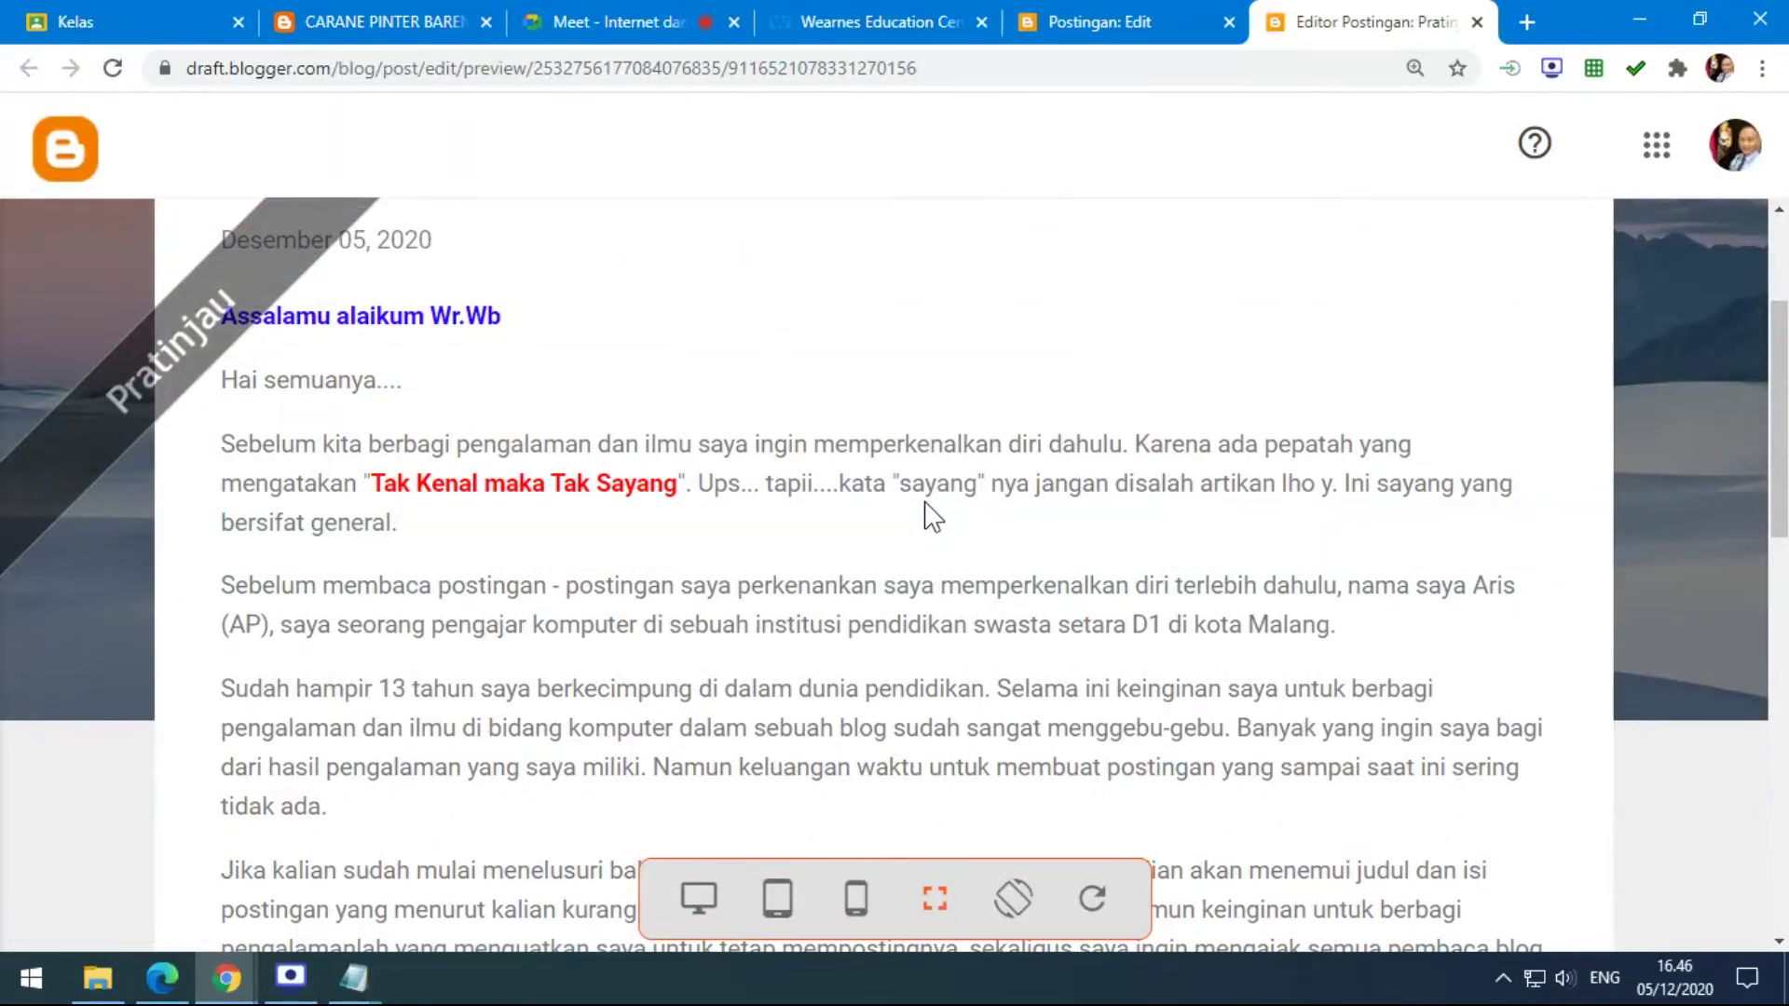
Return to the post editor and save the post as a draft without publishing it.
{"action": "left_click", "coordinate": [1127, 23]}
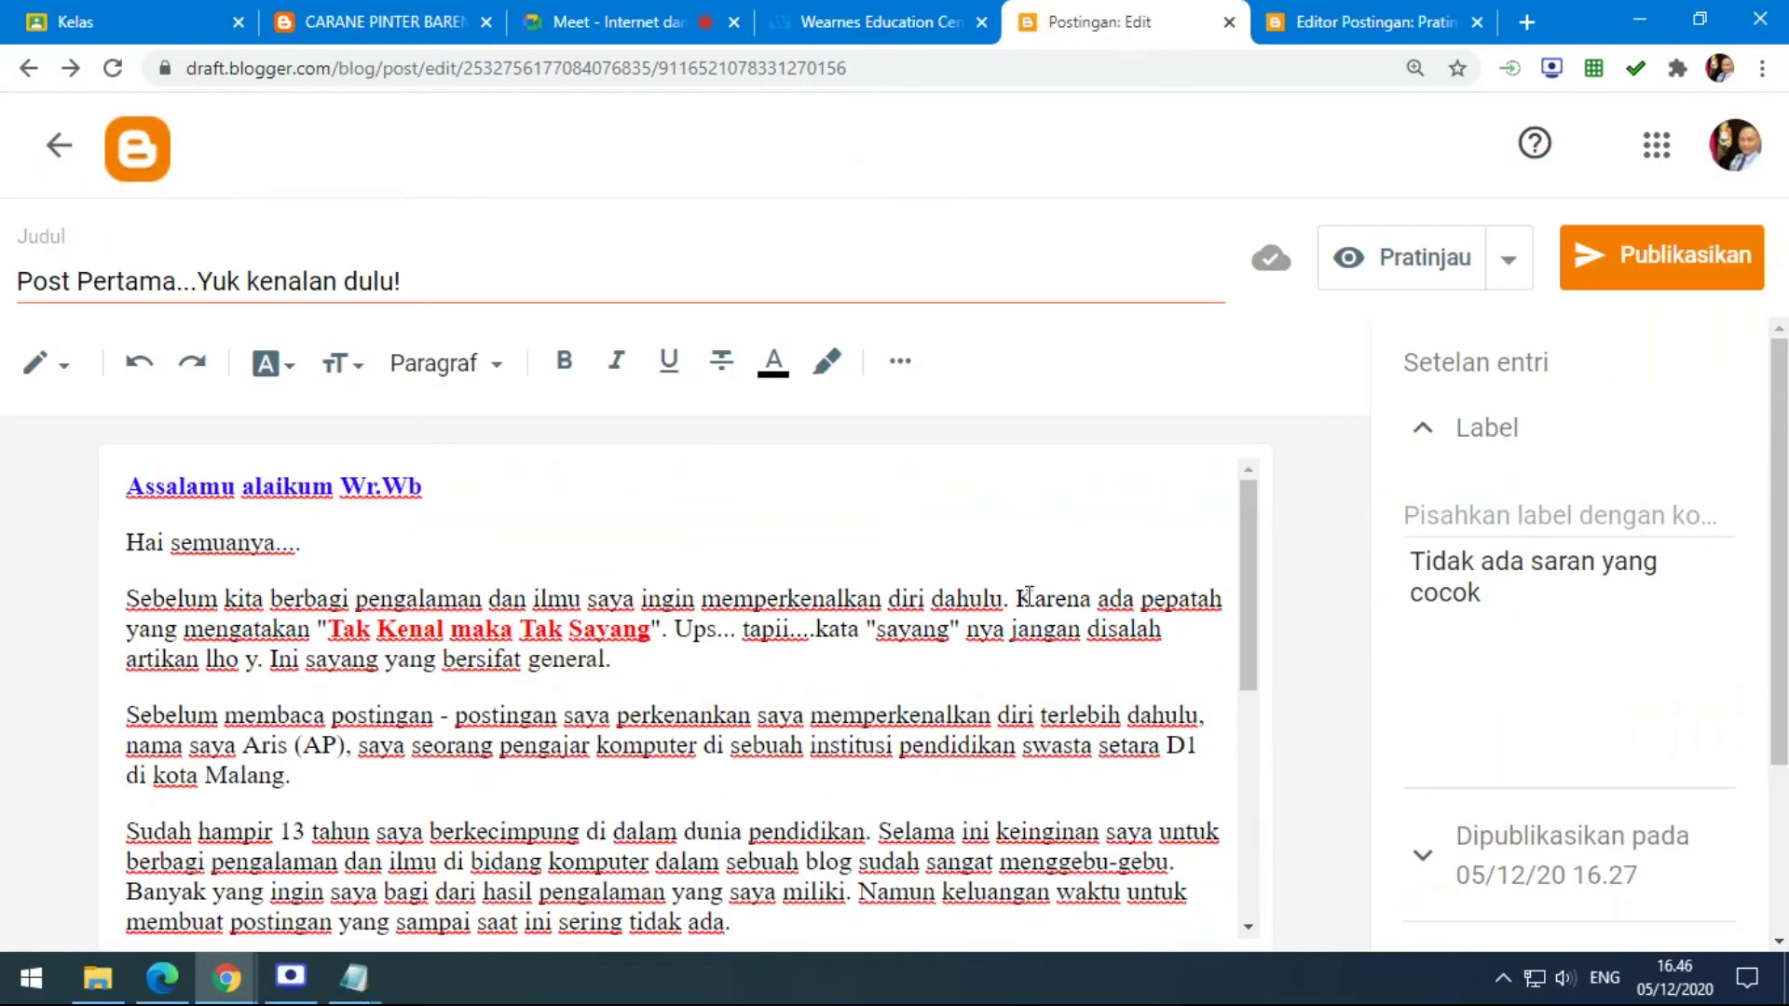
{"action": "left_click", "coordinate": [1509, 267]}
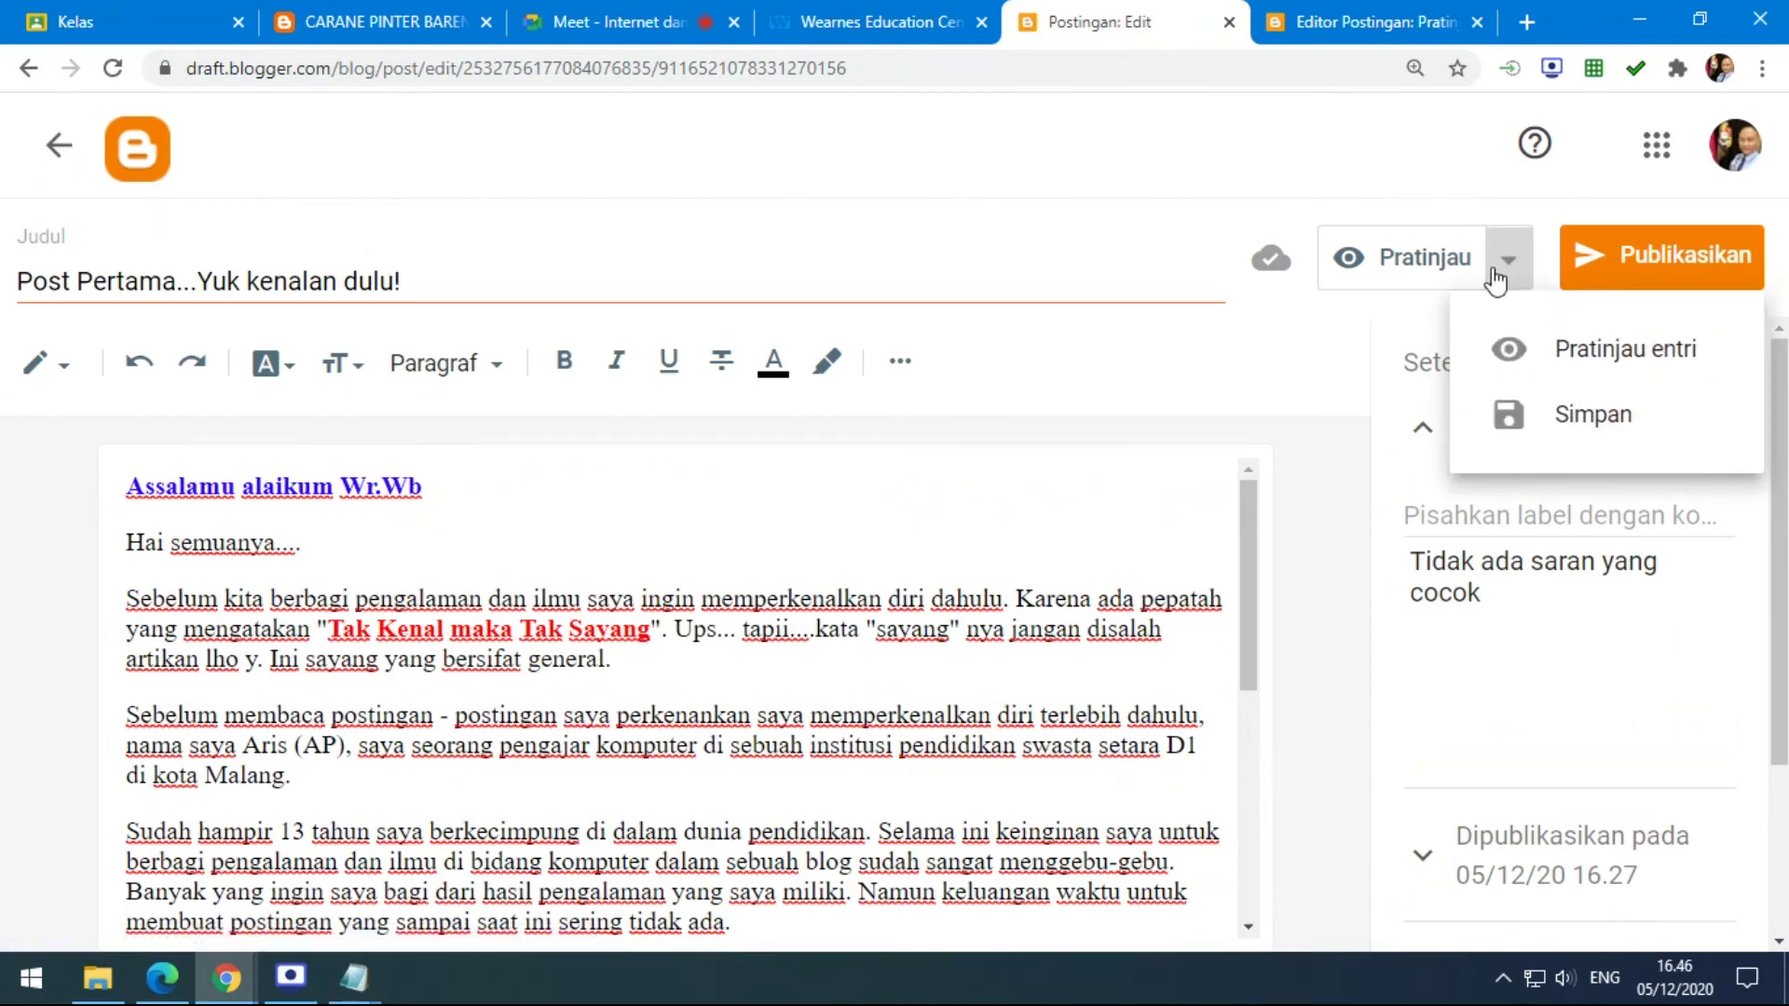
{"action": "left_click", "coordinate": [1578, 429]}
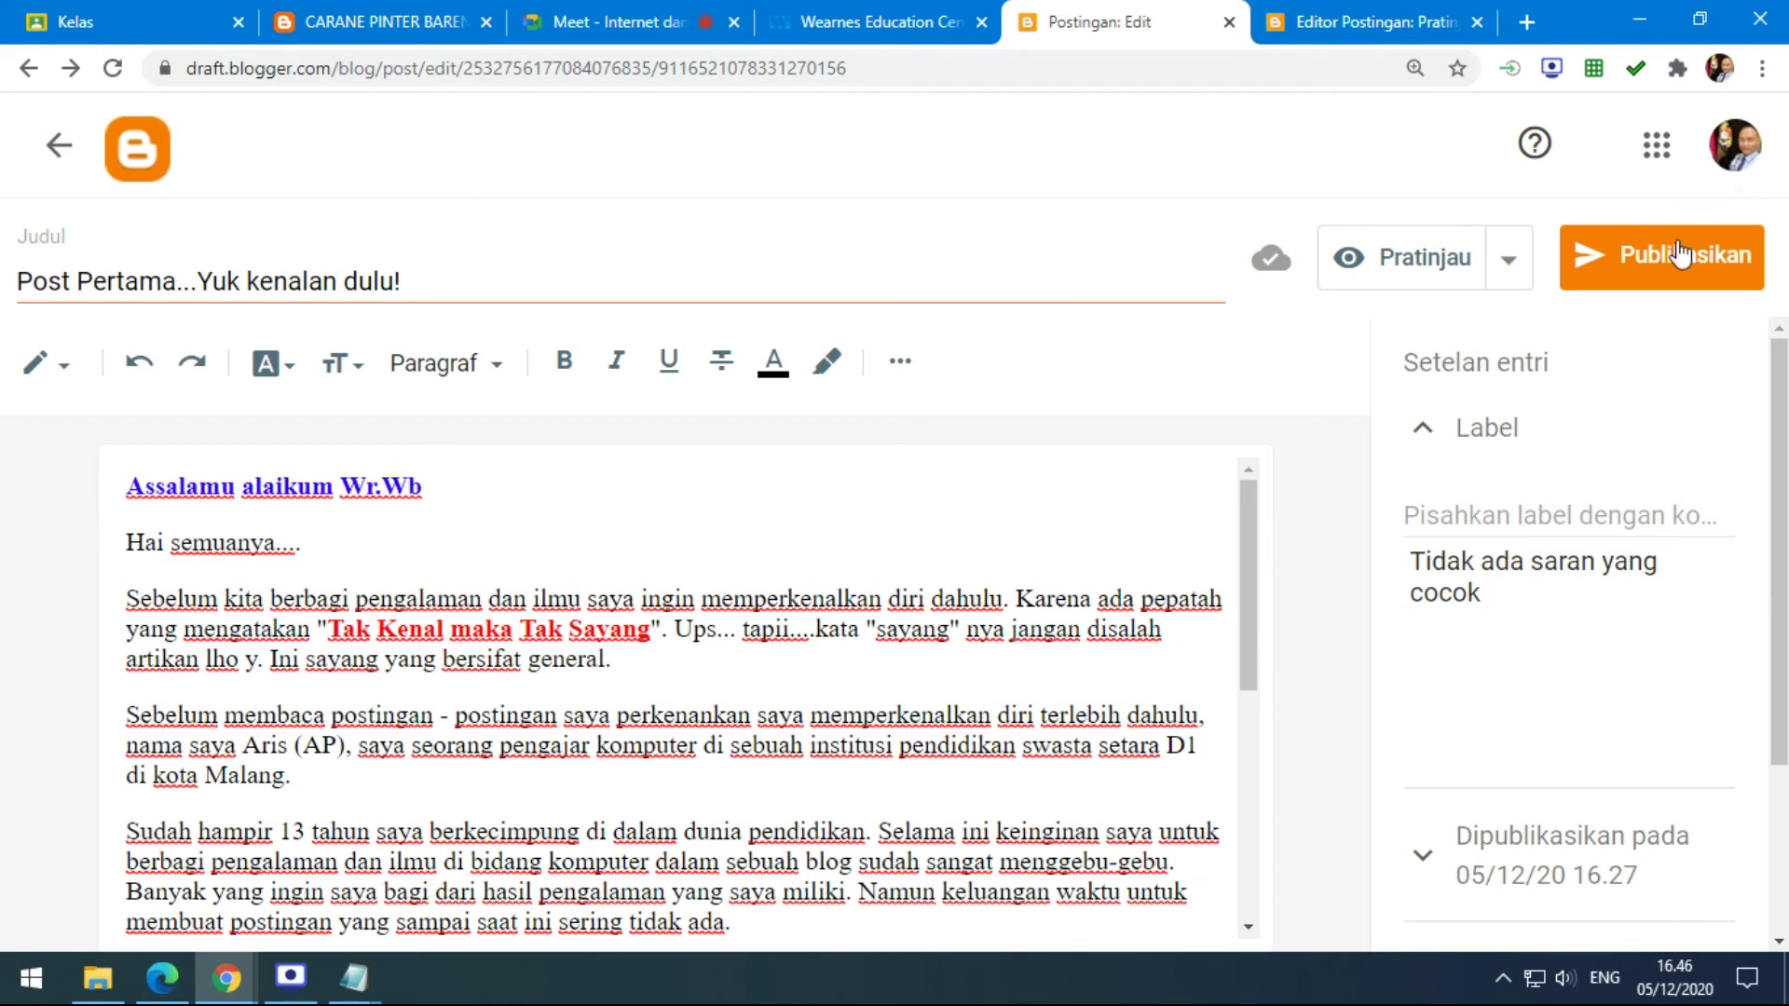
{"action": "scroll", "coordinate": [1397, 455], "scroll_direction": "down", "scroll_amount": 2}
{"action": "scroll", "coordinate": [1395, 451], "scroll_direction": "up", "scroll_amount": 2}
{"action": "left_click", "coordinate": [1507, 267]}
{"action": "left_click", "coordinate": [1525, 413]}
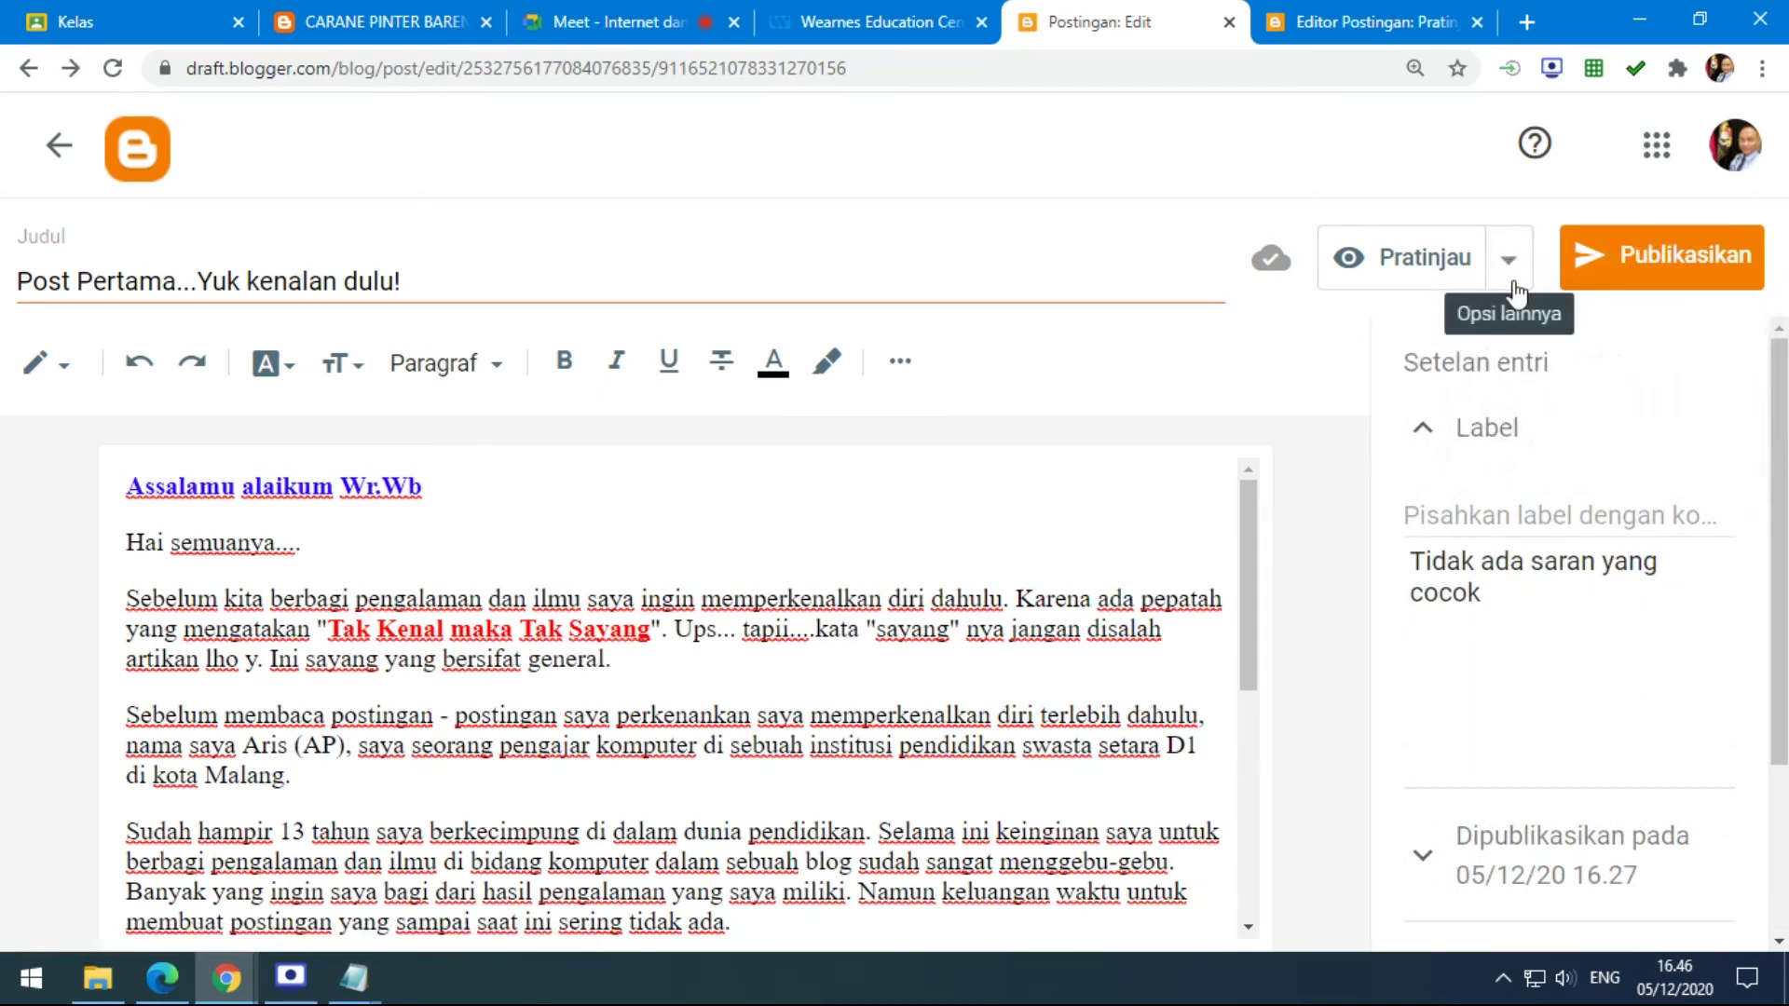
Check the draft in the blog's list of posts and reopen "Post Pertama...Yuk kenalan dulu!" for editing.
{"action": "left_click", "coordinate": [50, 158]}
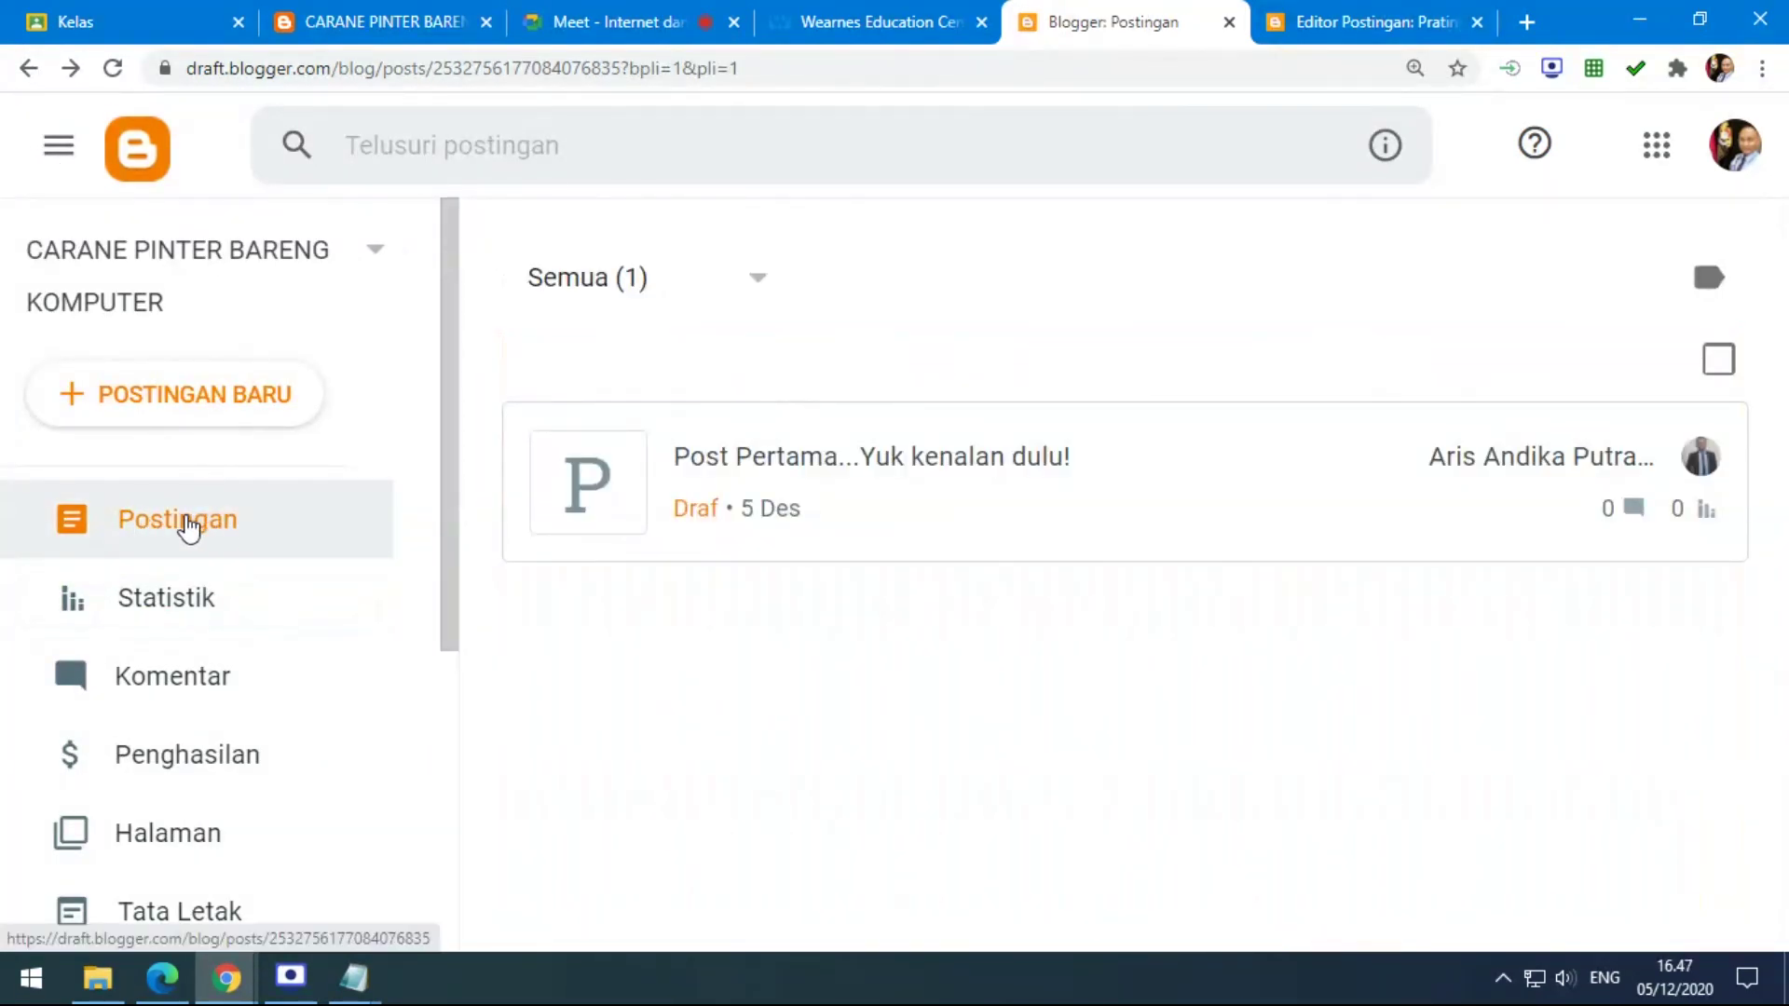
{"action": "mouse_move", "coordinate": [1378, 516]}
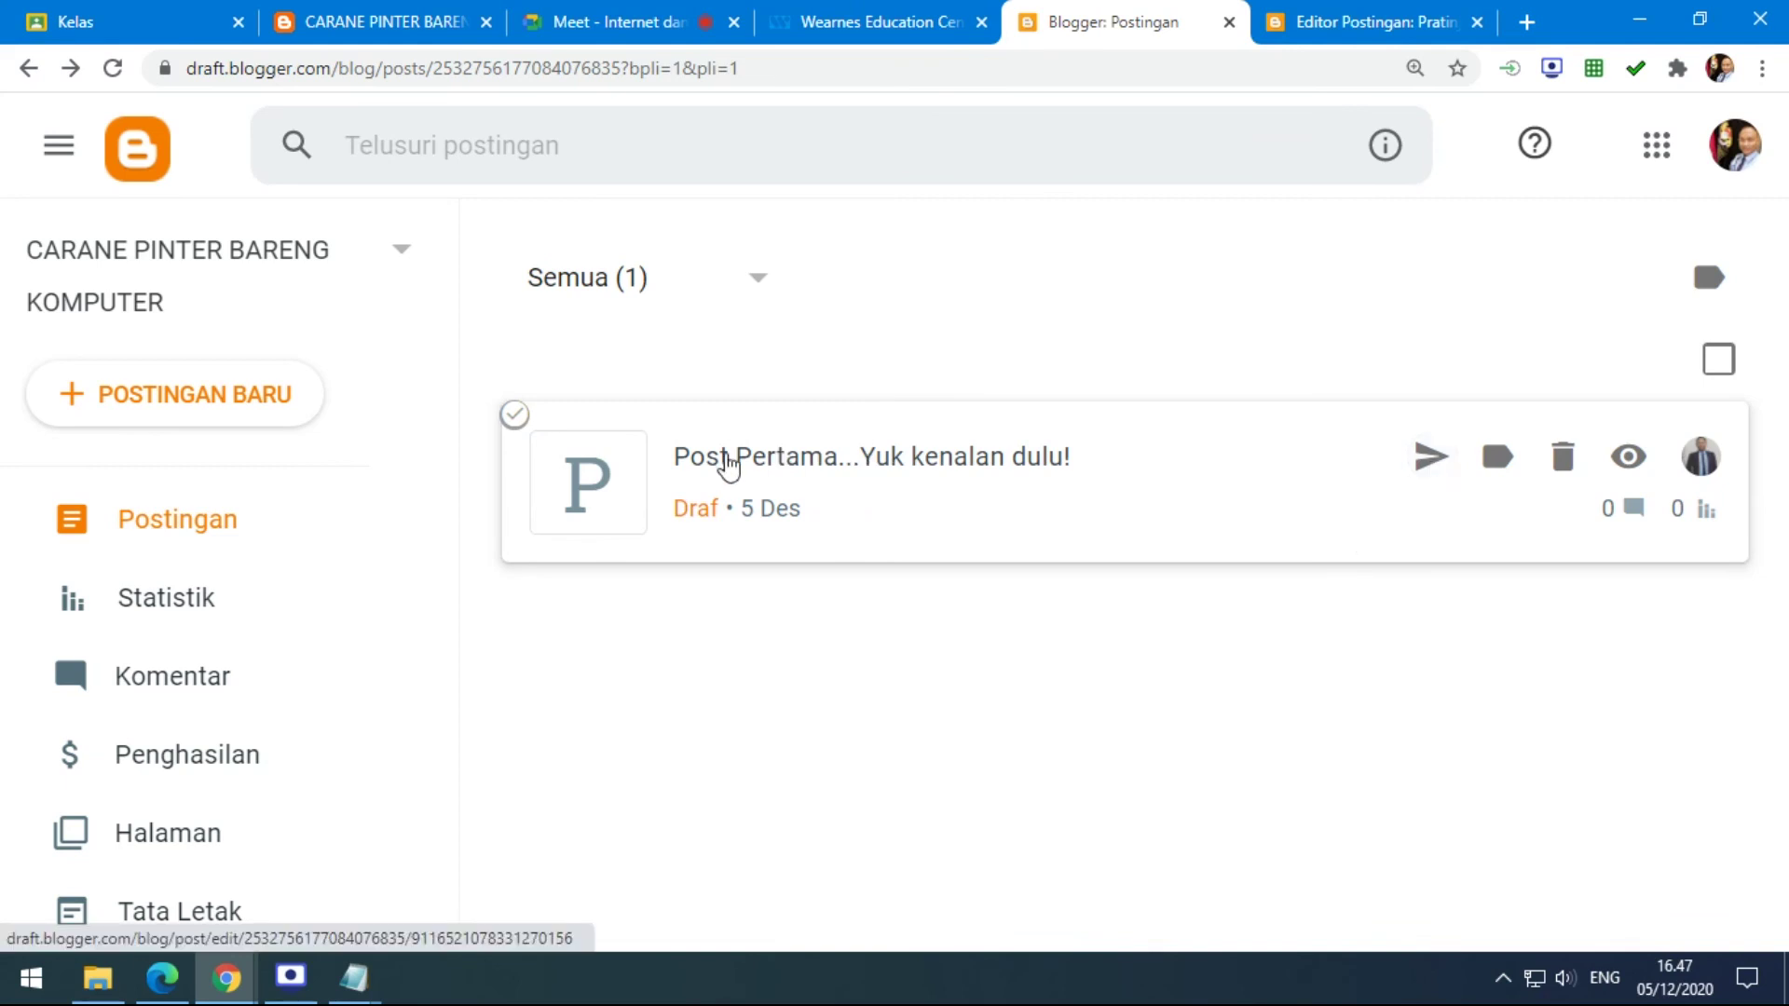
{"action": "left_click", "coordinate": [730, 466]}
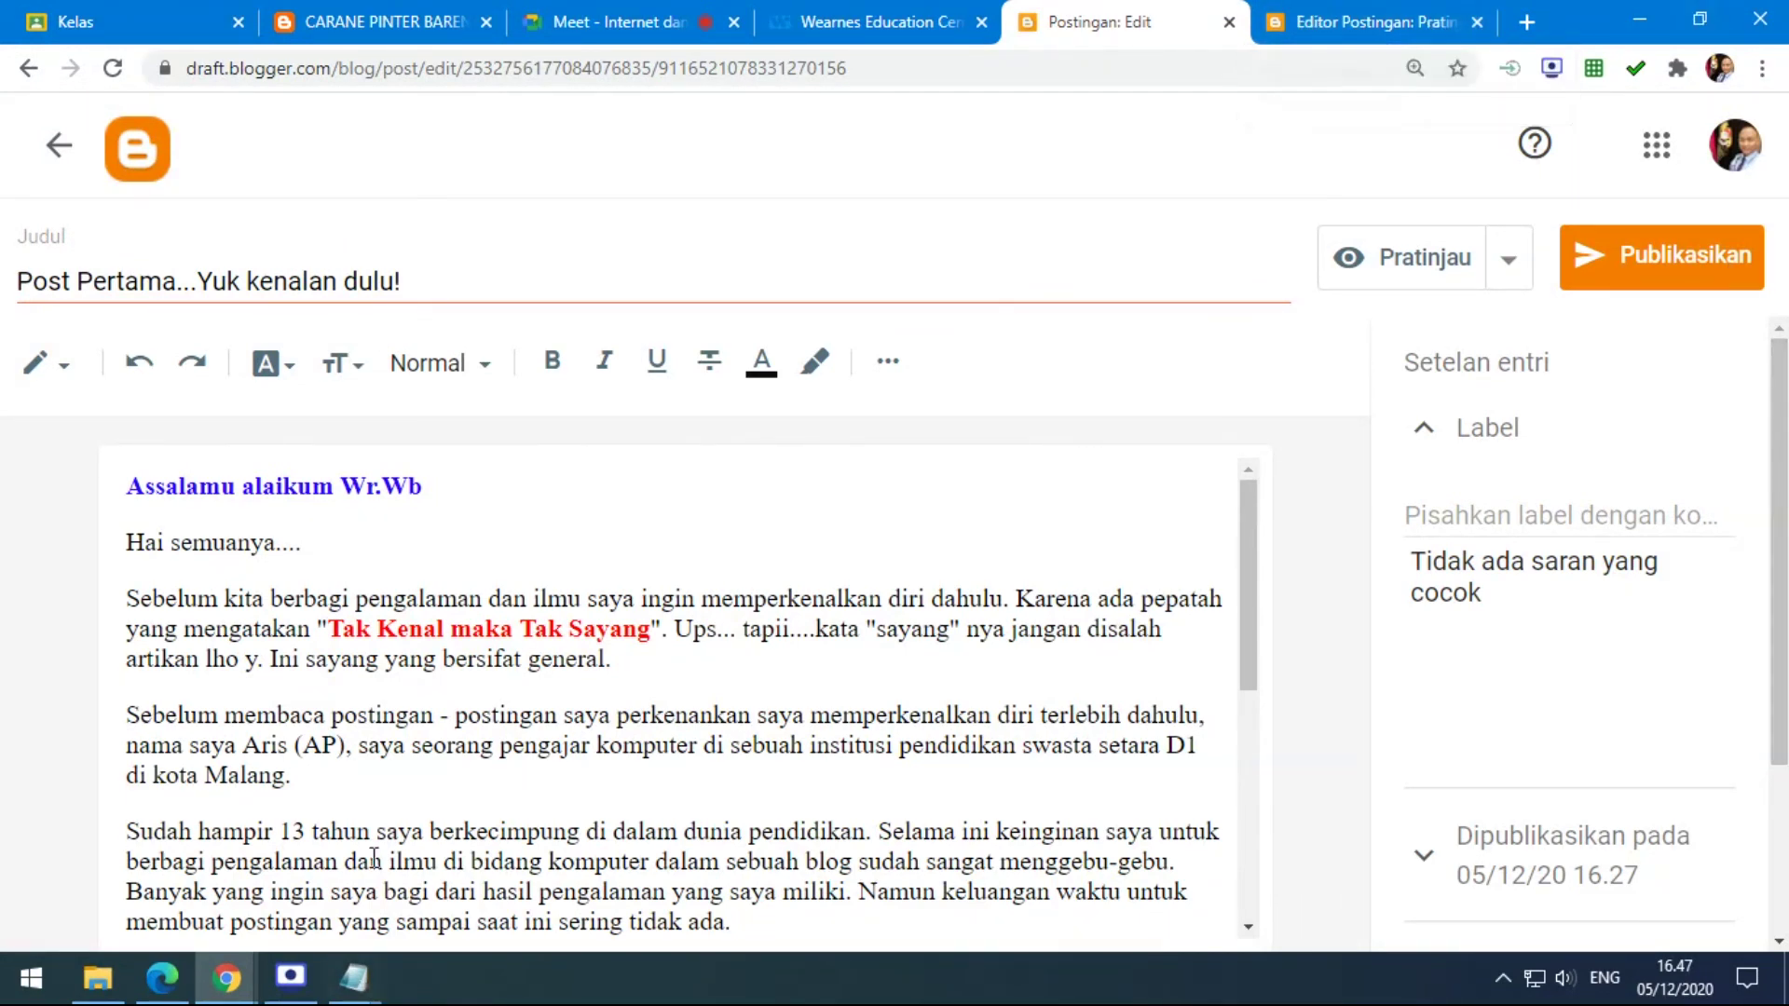
Switch to Edge, reload the public blog page to check it for posts, and return to the post editor in Chrome.
{"action": "left_click", "coordinate": [192, 977]}
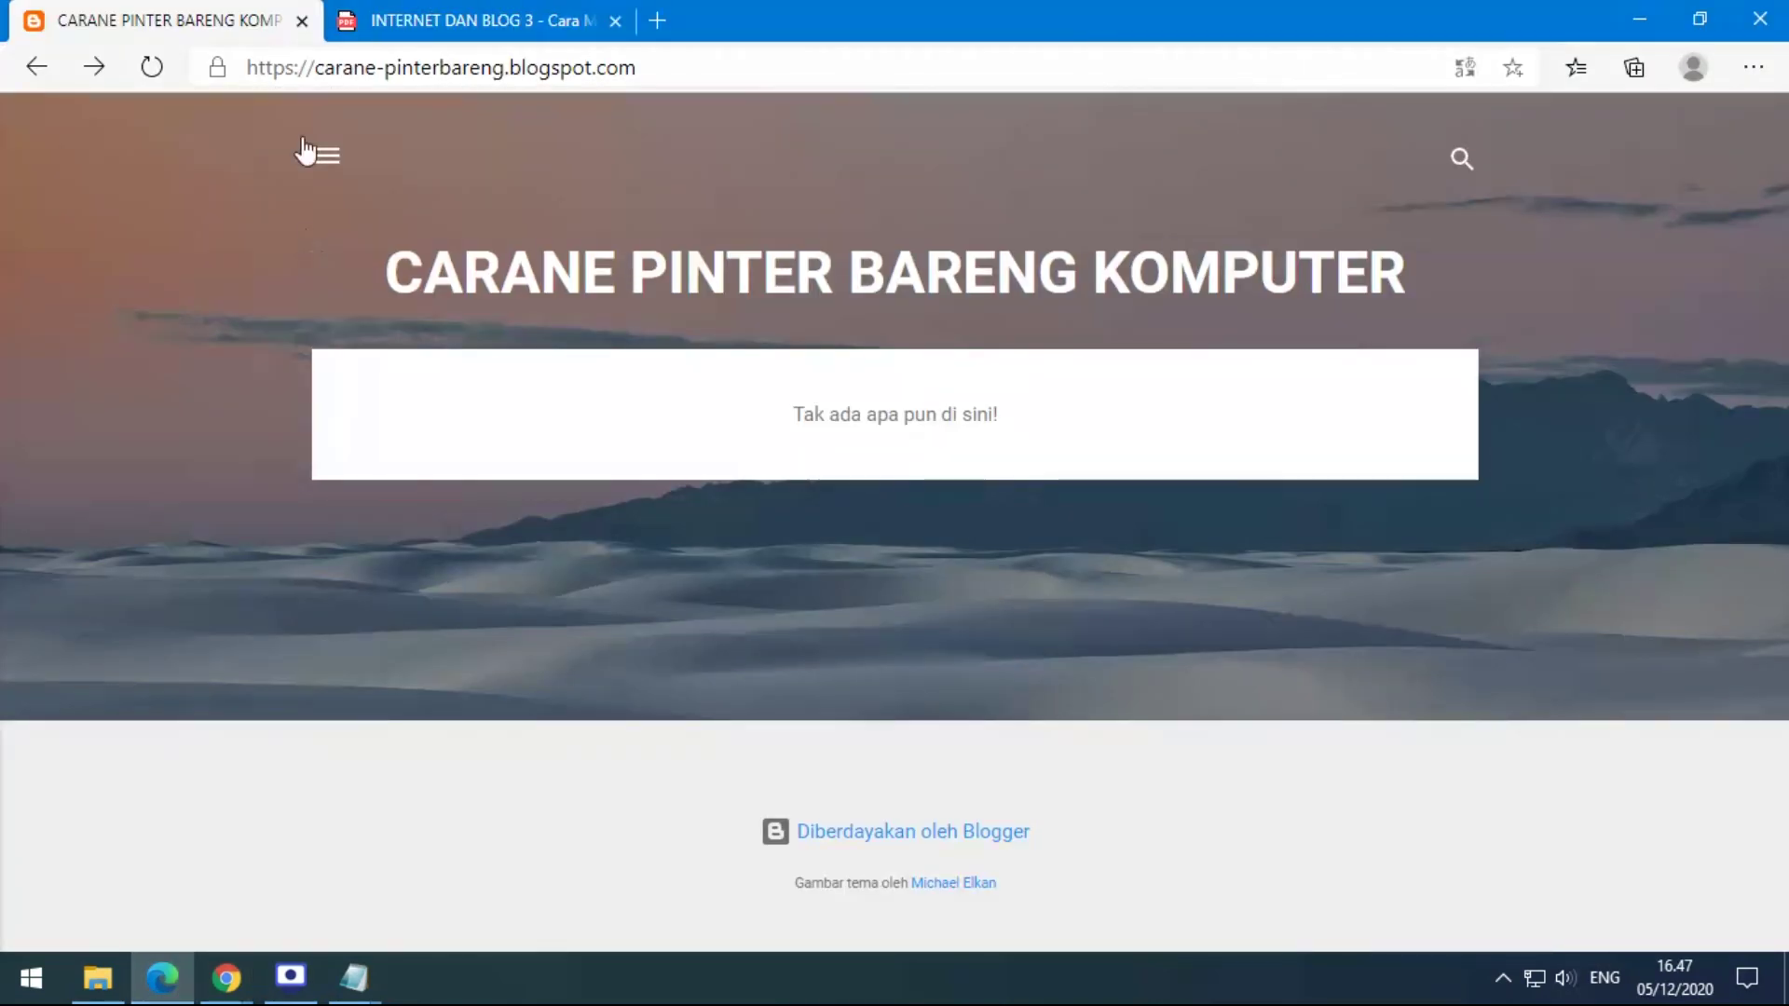
{"action": "left_click", "coordinate": [158, 64]}
{"action": "left_click", "coordinate": [227, 978]}
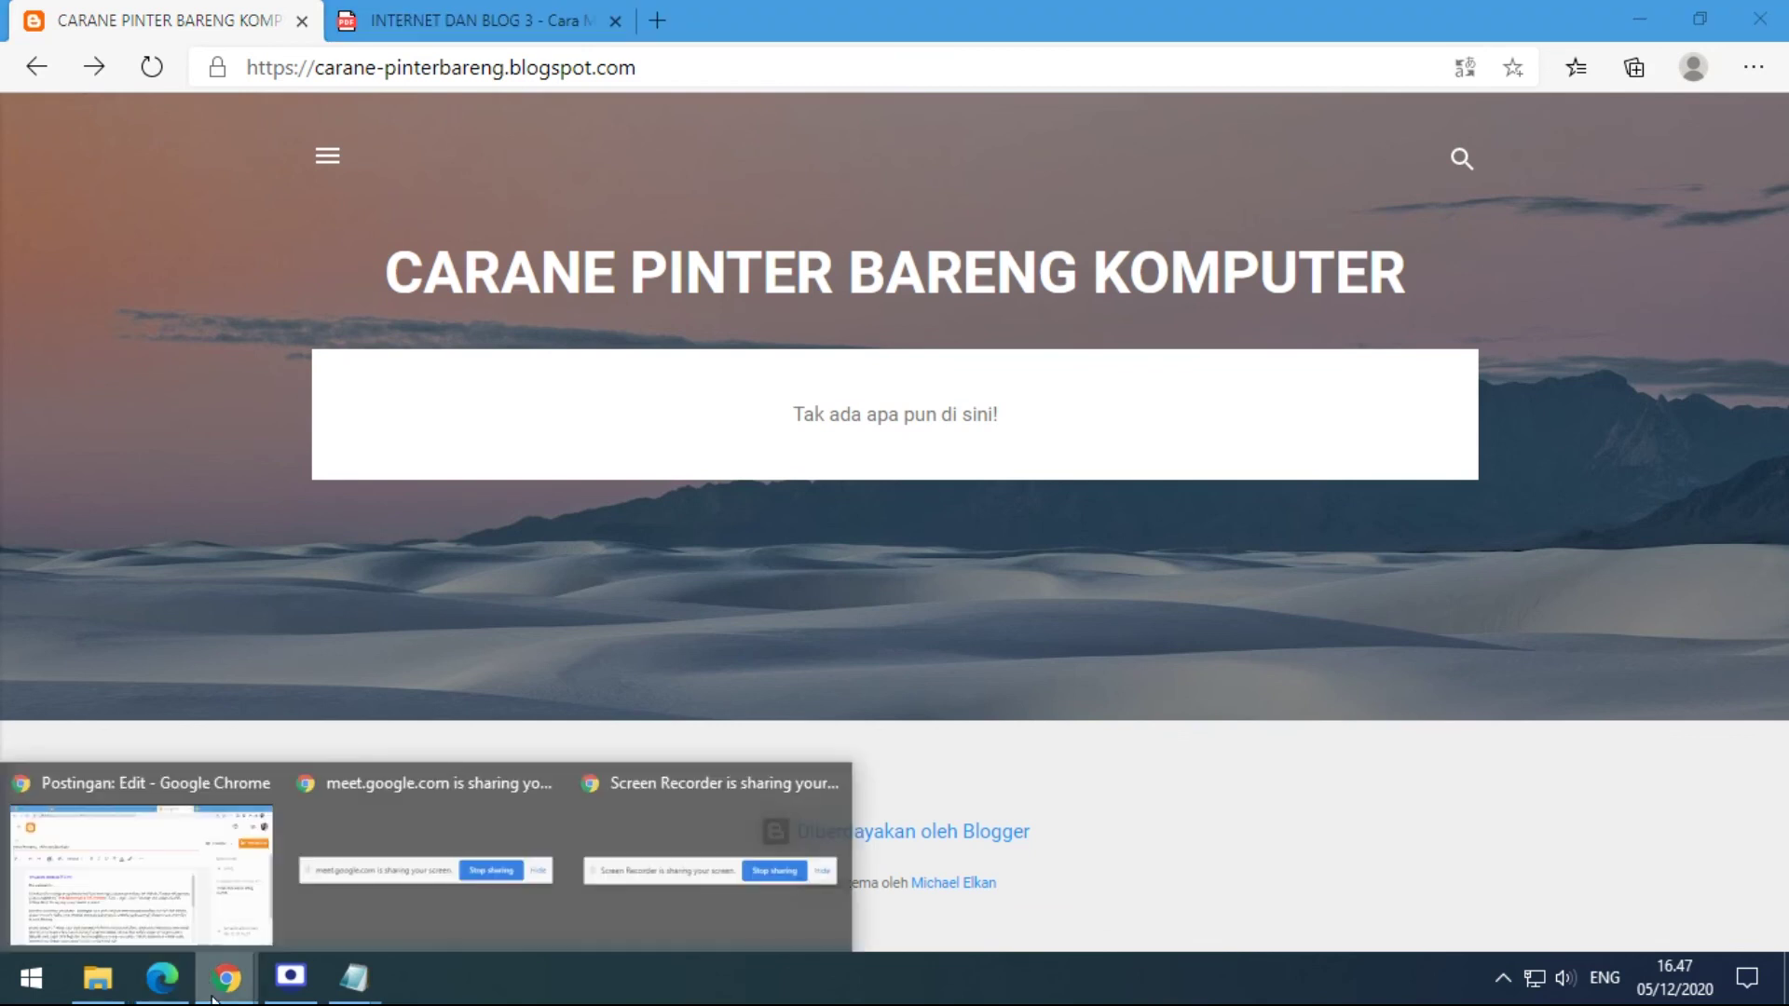
{"action": "left_click", "coordinate": [191, 890]}
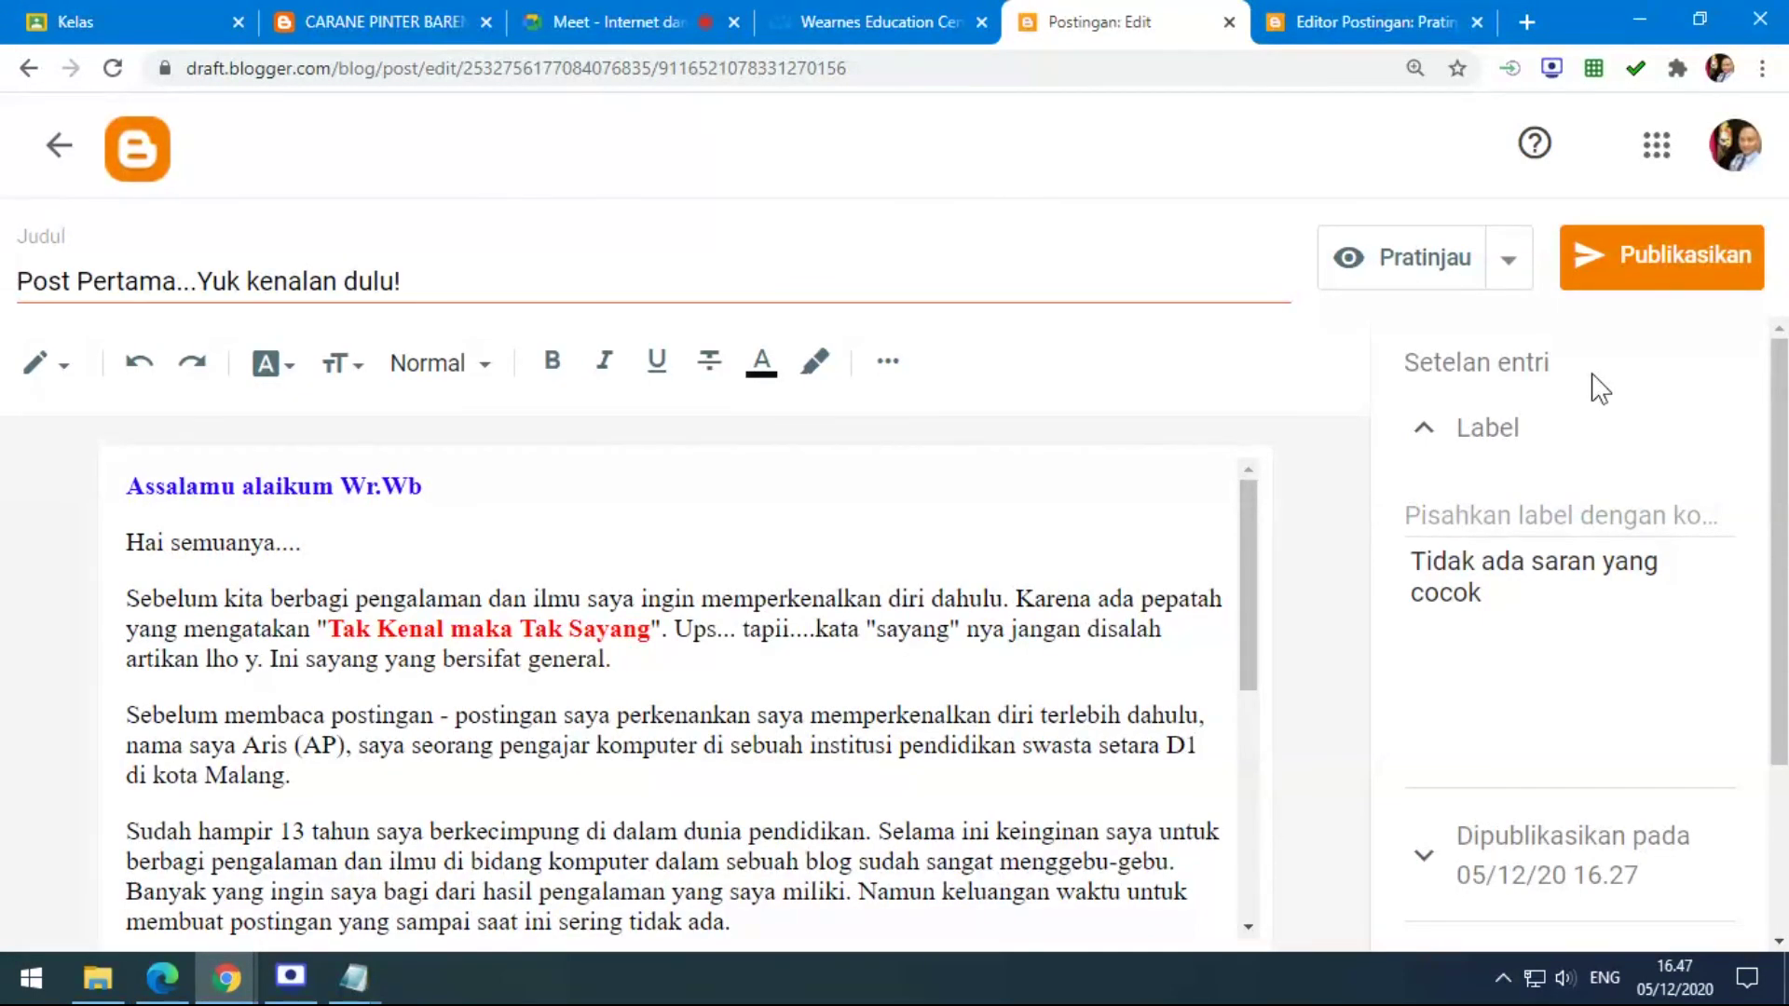
Publish the post "Post Pertama...Yuk kenalan dulu!" to the blog and confirm the publication.
{"action": "left_click", "coordinate": [1628, 275]}
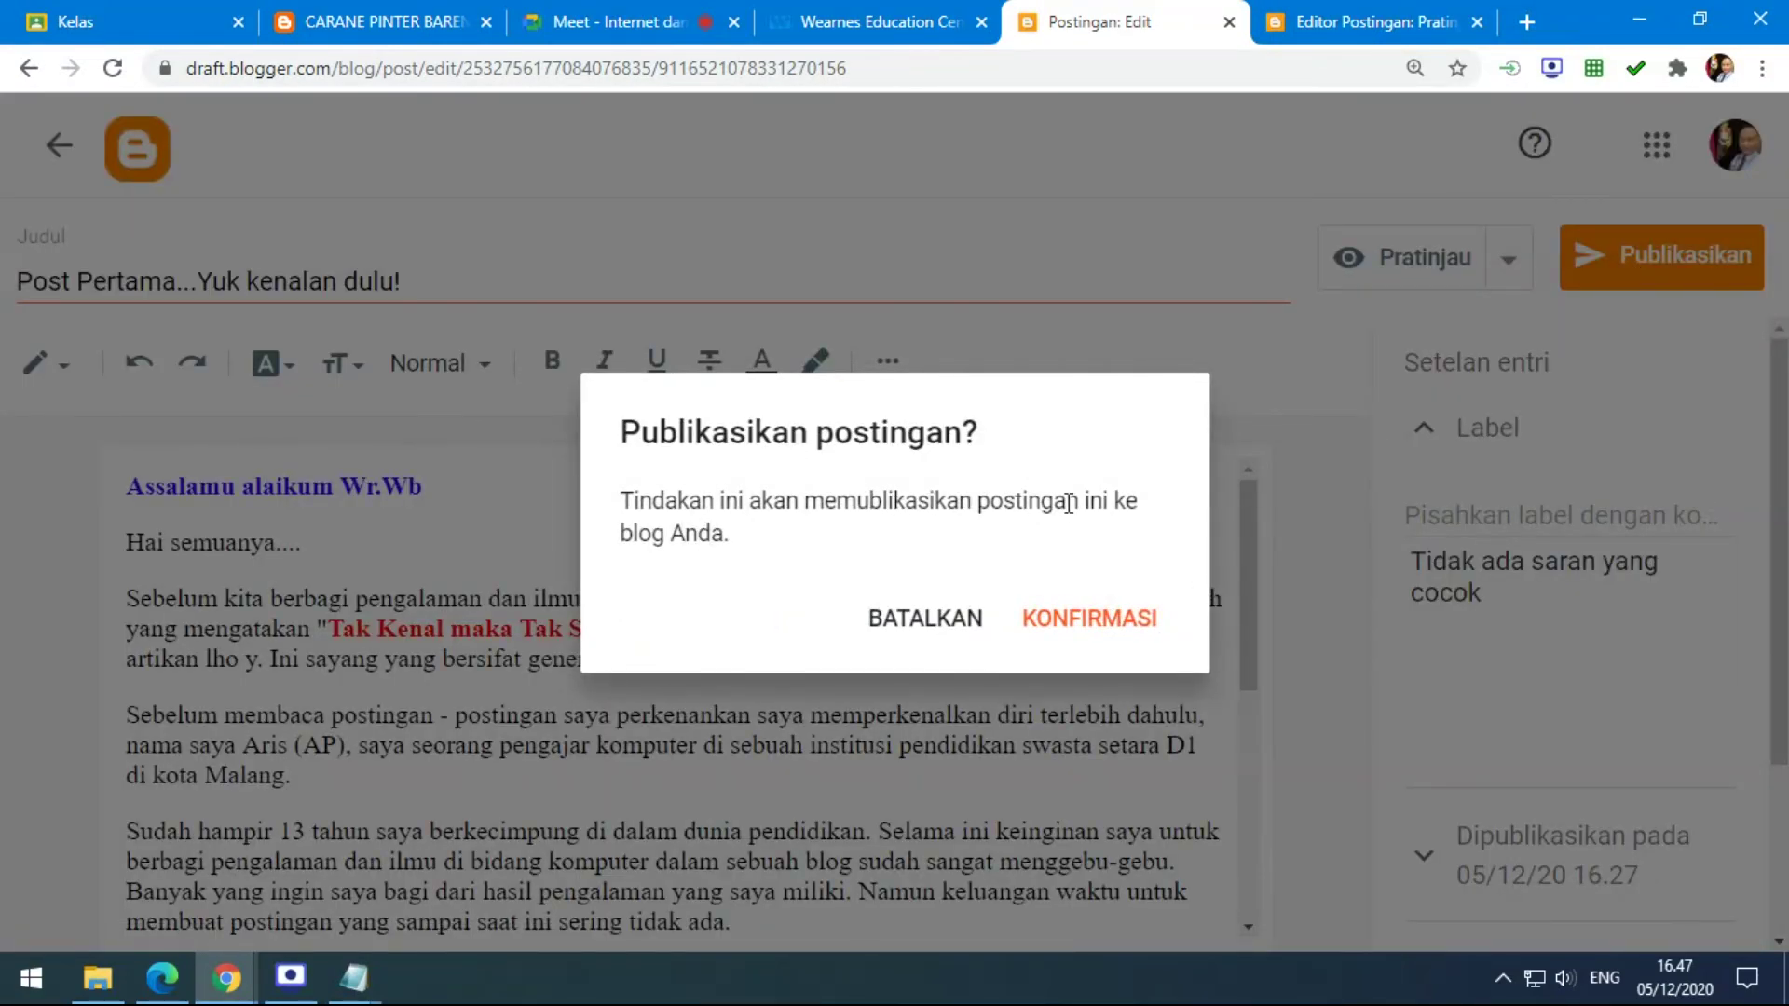
{"action": "left_click", "coordinate": [1111, 624]}
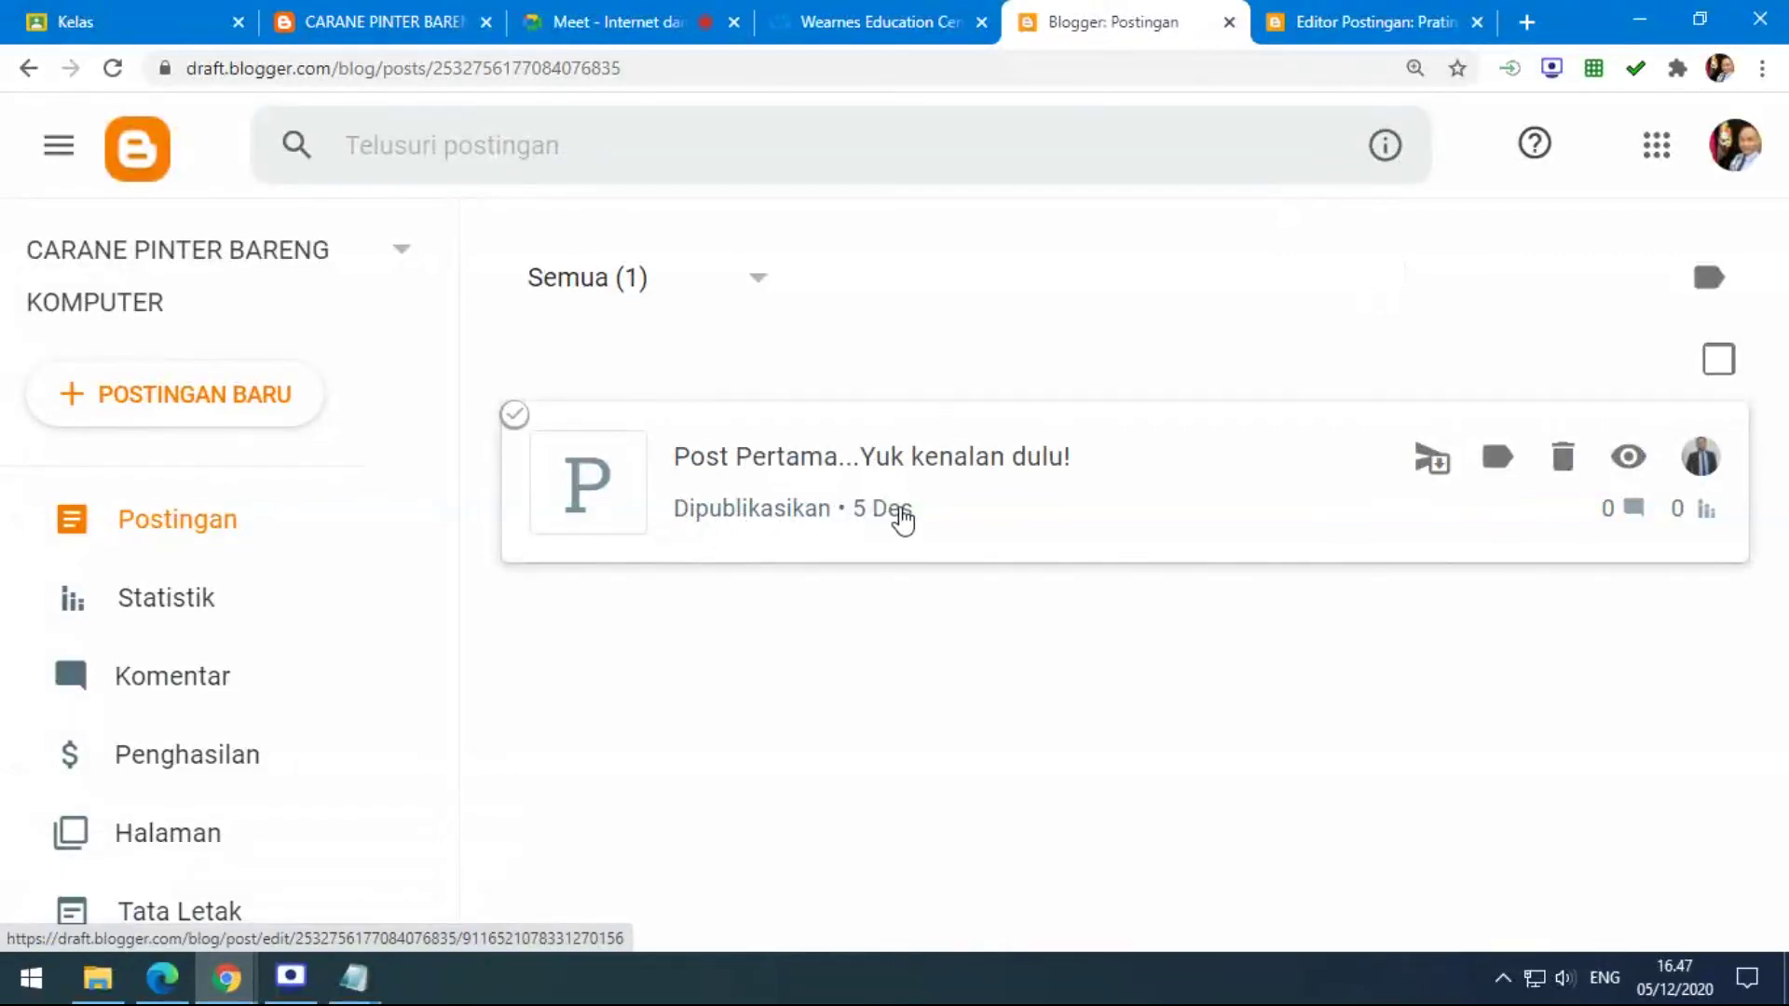
Switch to Edge, reload the public blog page, open the full published post and read through it.
{"action": "left_click", "coordinate": [162, 977]}
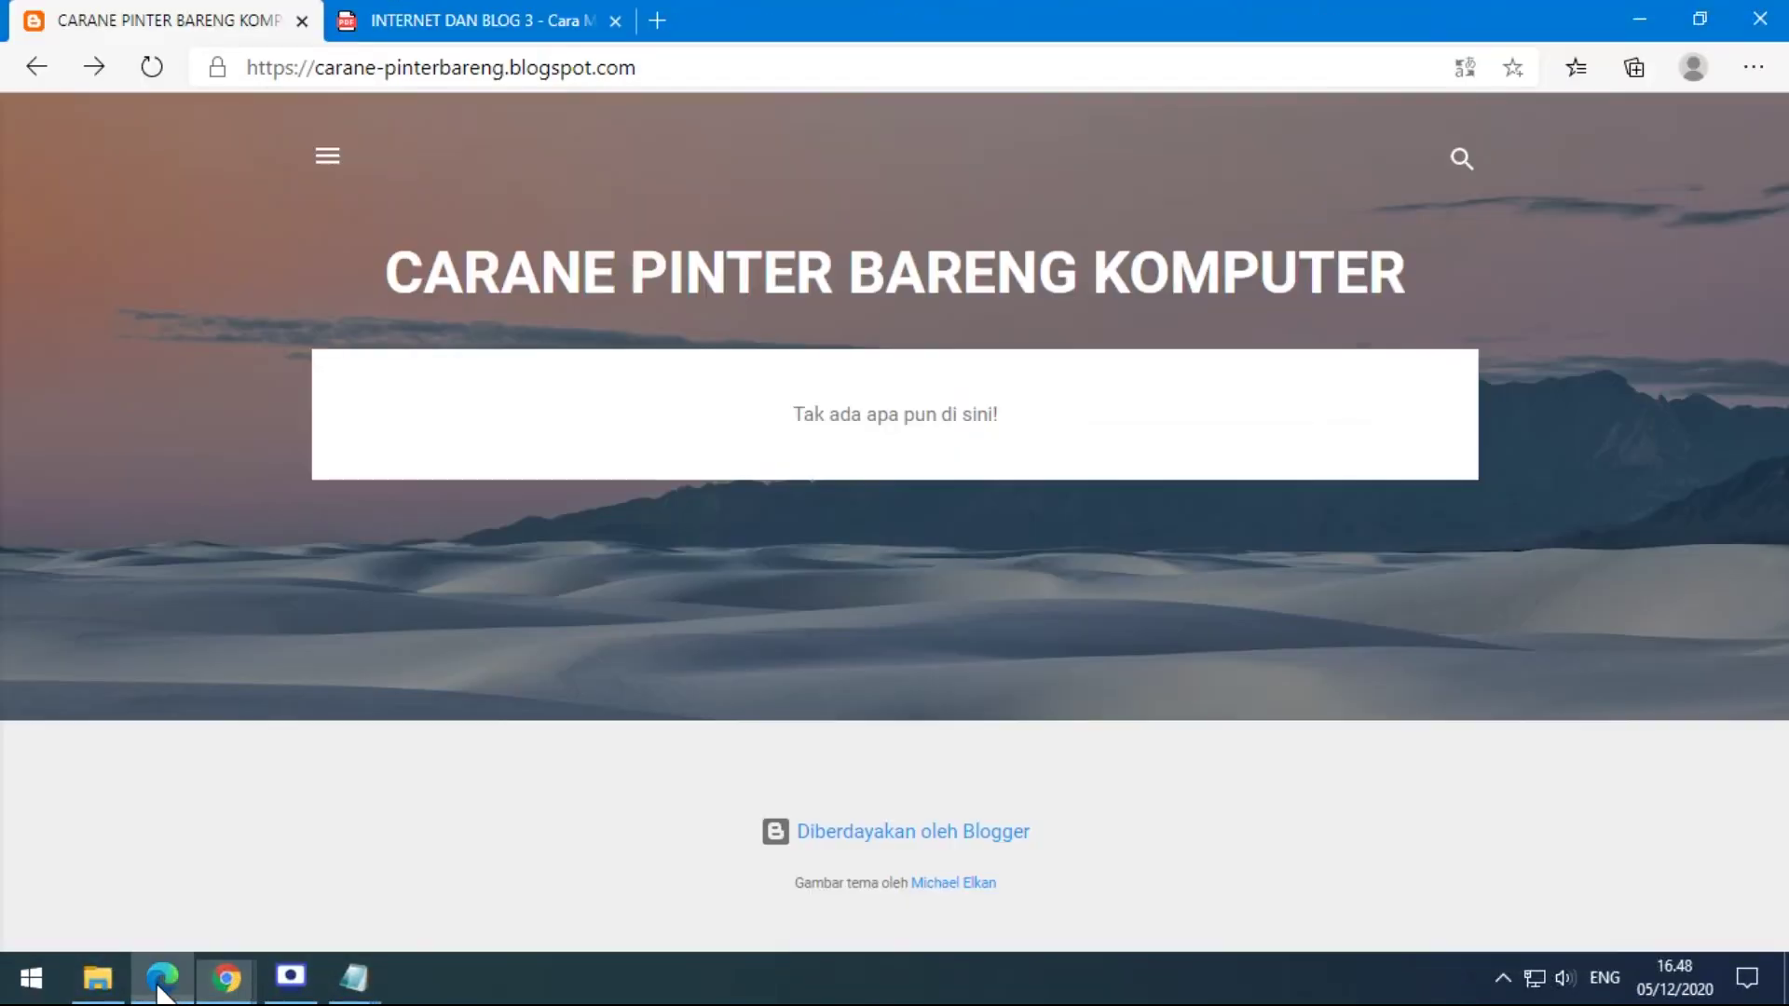
{"action": "left_click", "coordinate": [152, 67]}
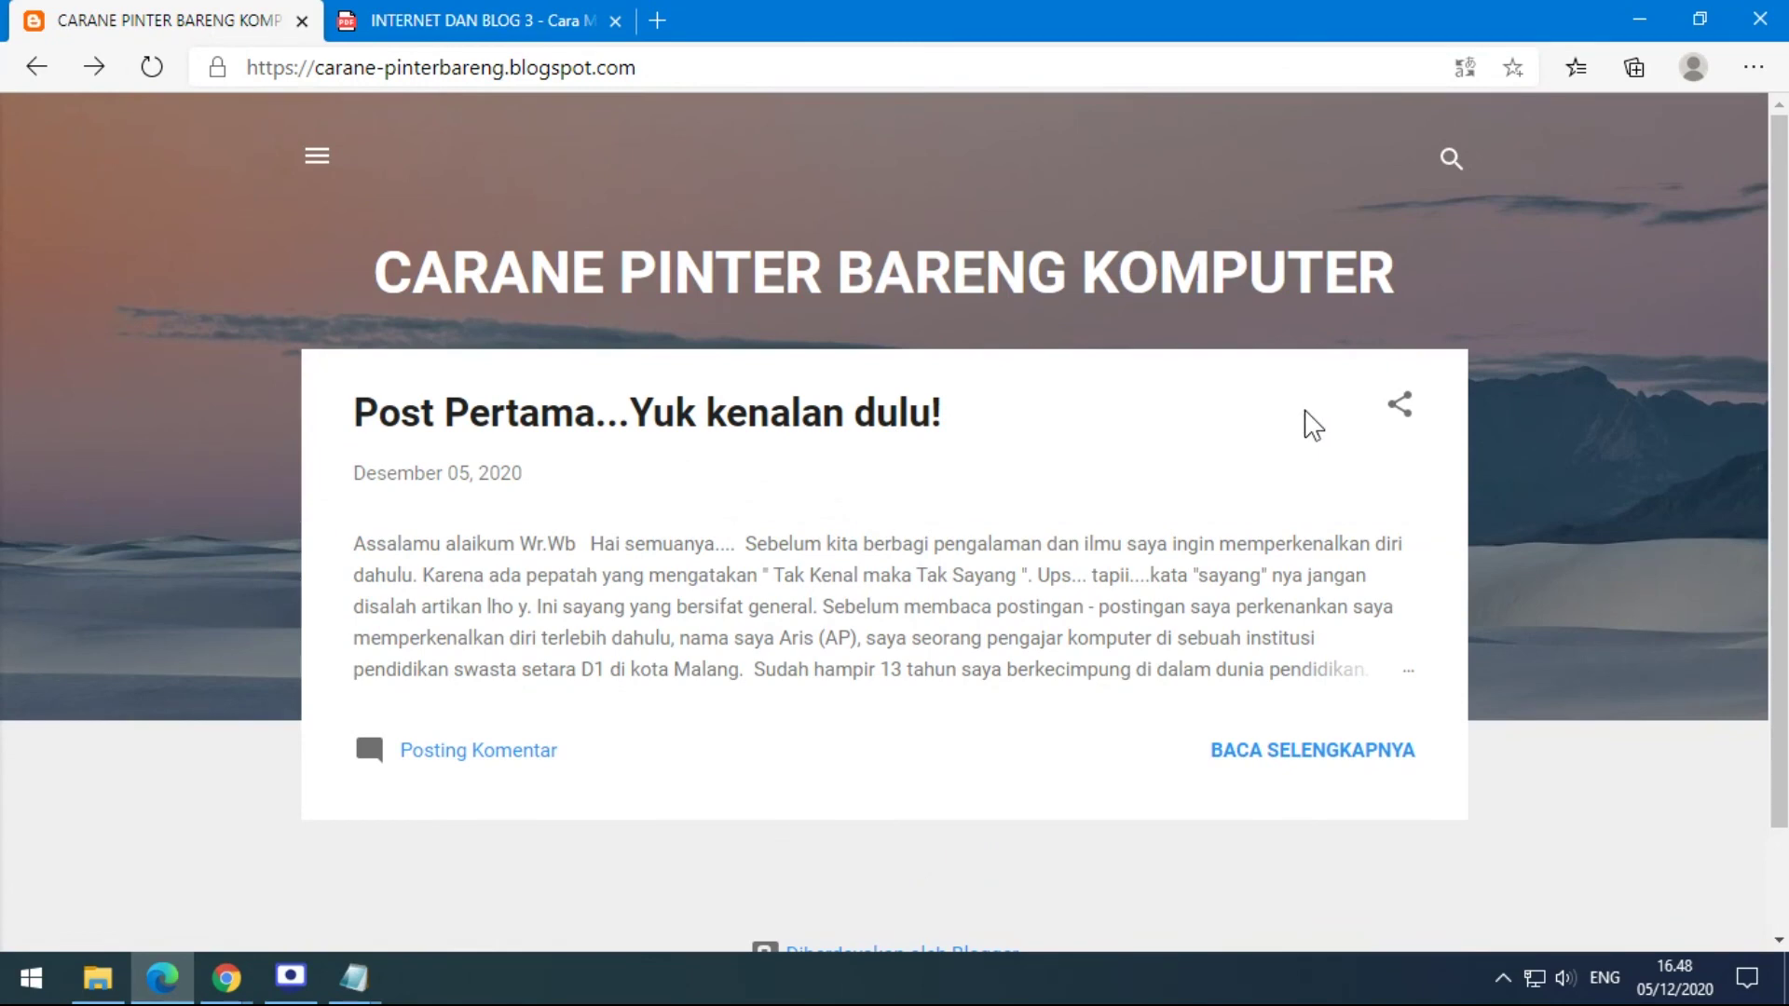
{"action": "left_click", "coordinate": [1295, 756]}
{"action": "scroll", "coordinate": [1063, 569], "scroll_direction": "down", "scroll_amount": 5}
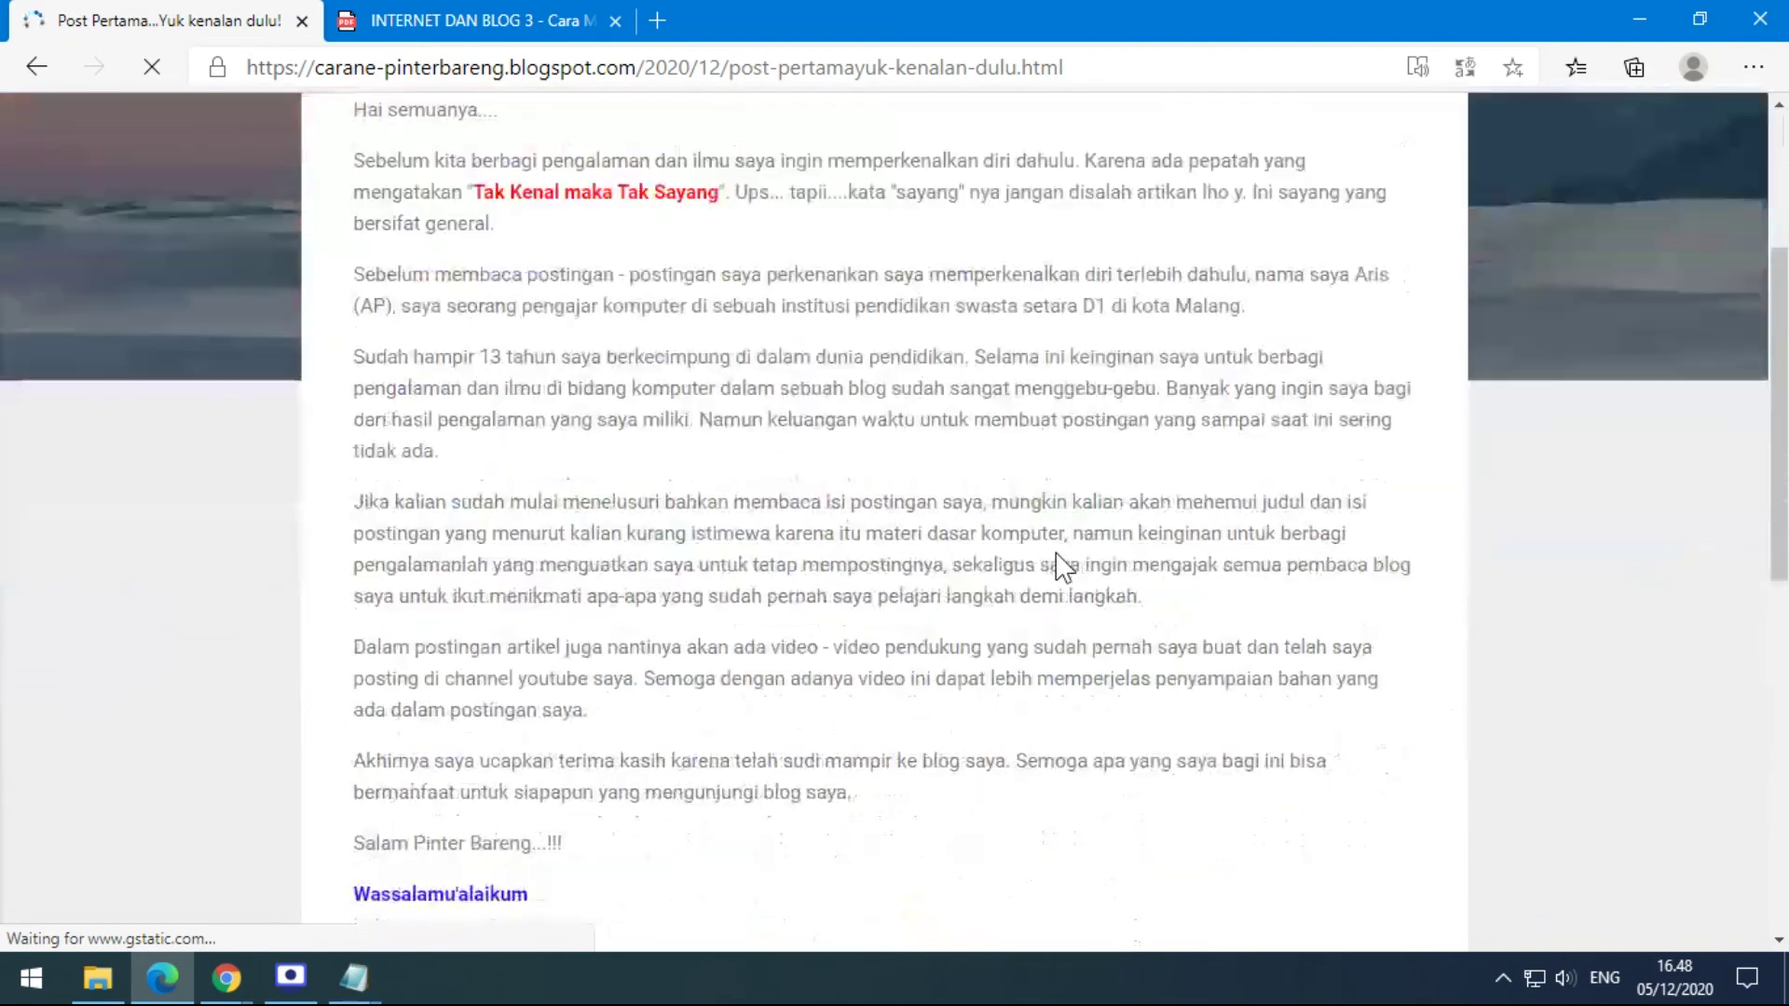